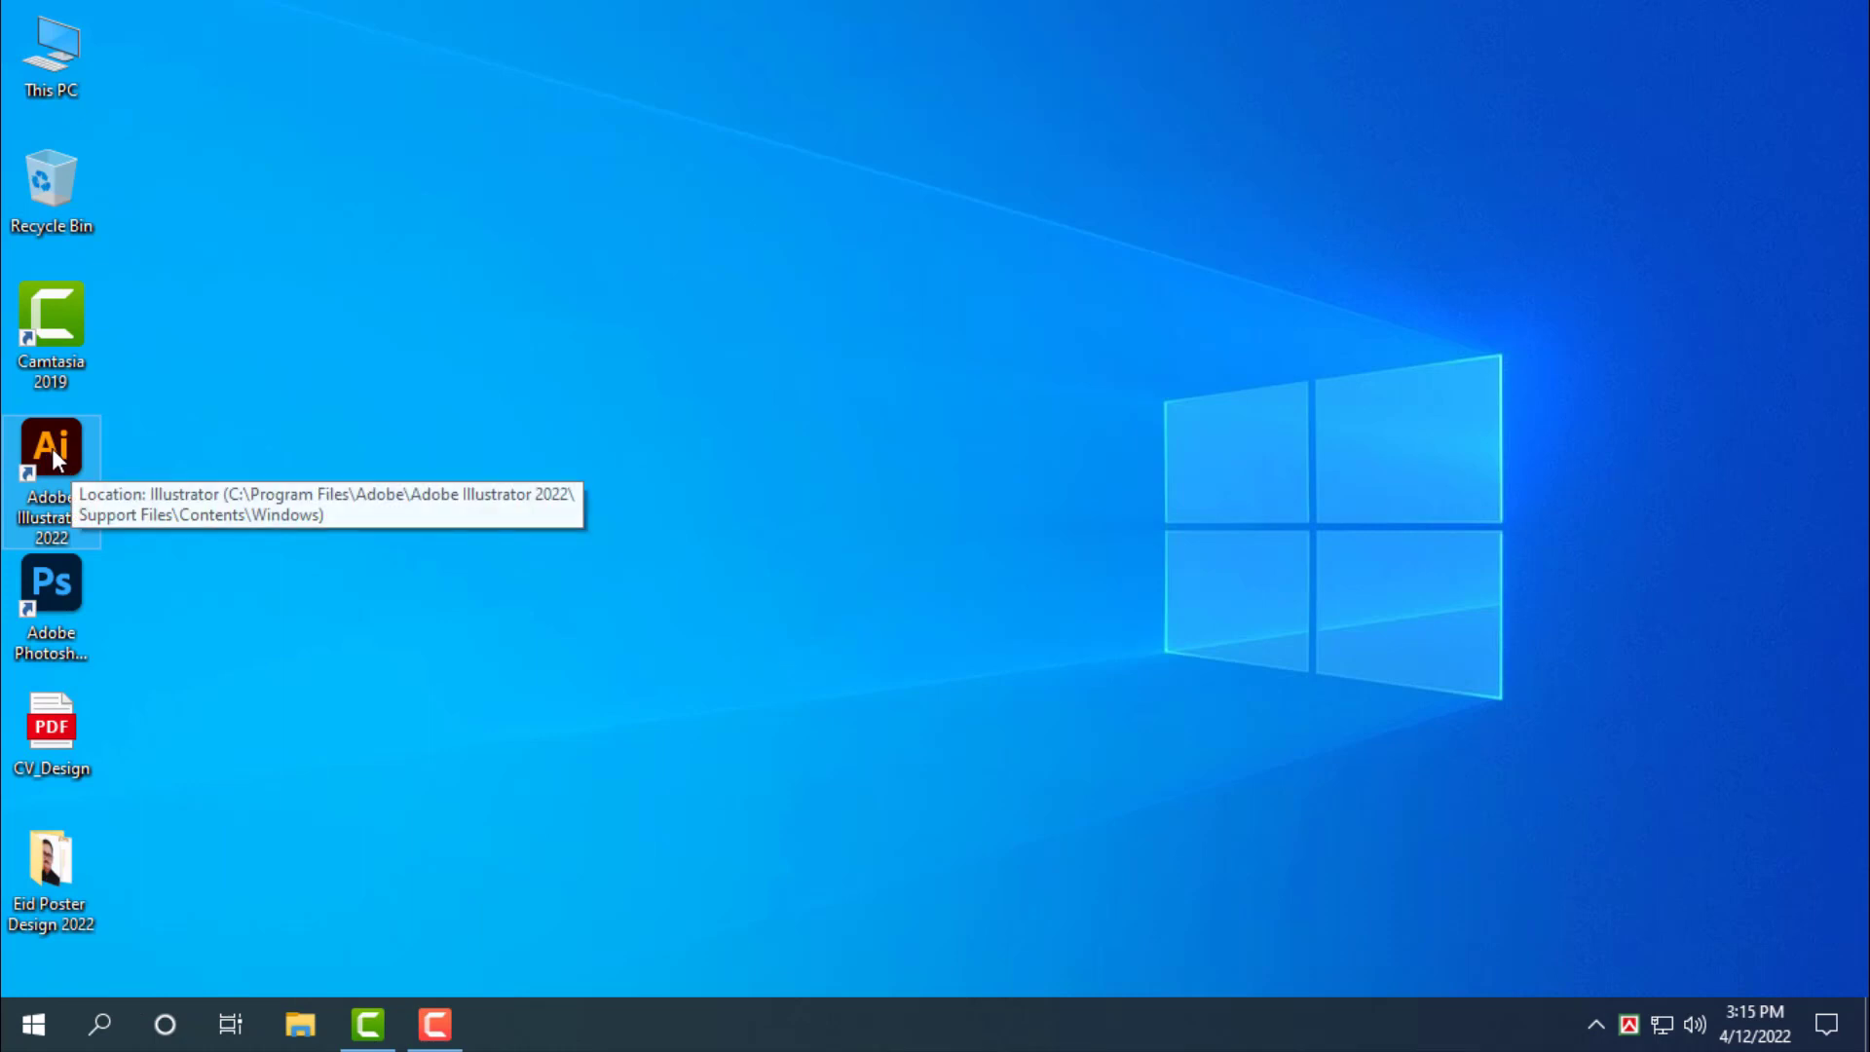
Launch Adobe Illustrator 2022 and open the Eid Poster Design 2022 folder from the desktop
double_click(60, 477)
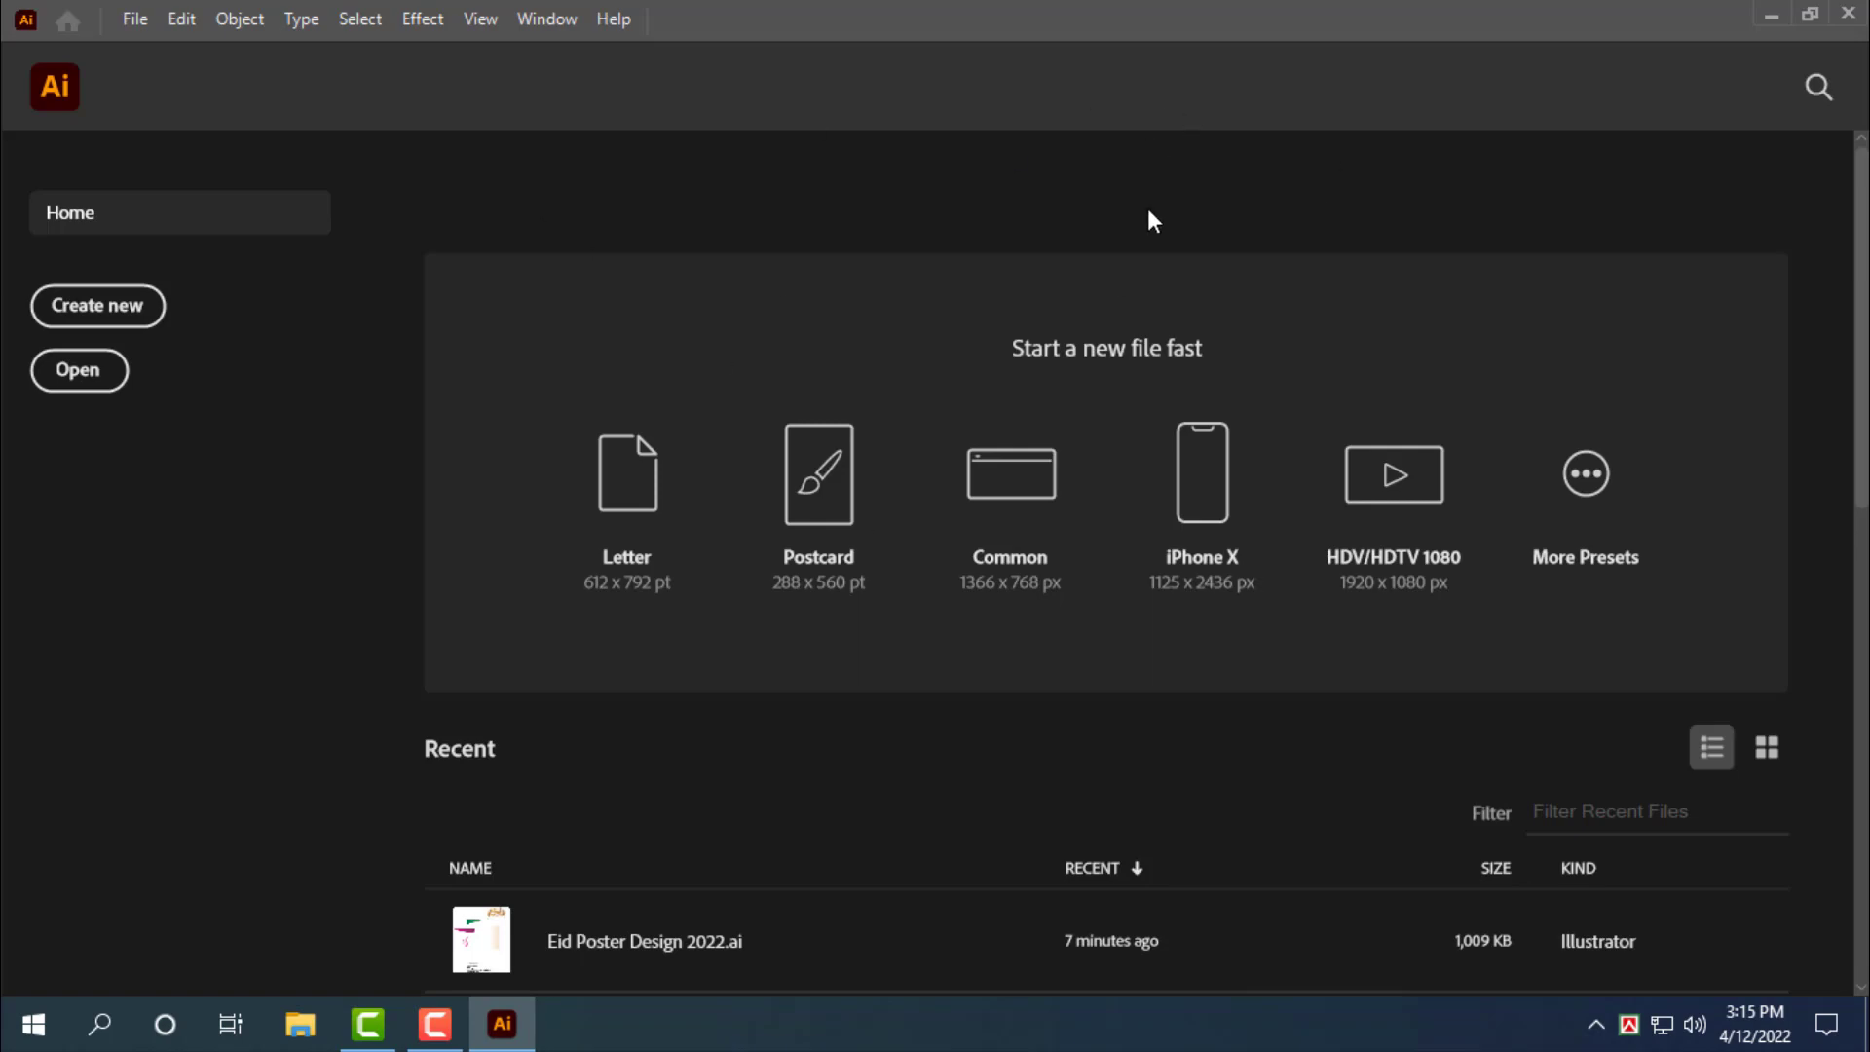
key(super+d)
double_click(51, 878)
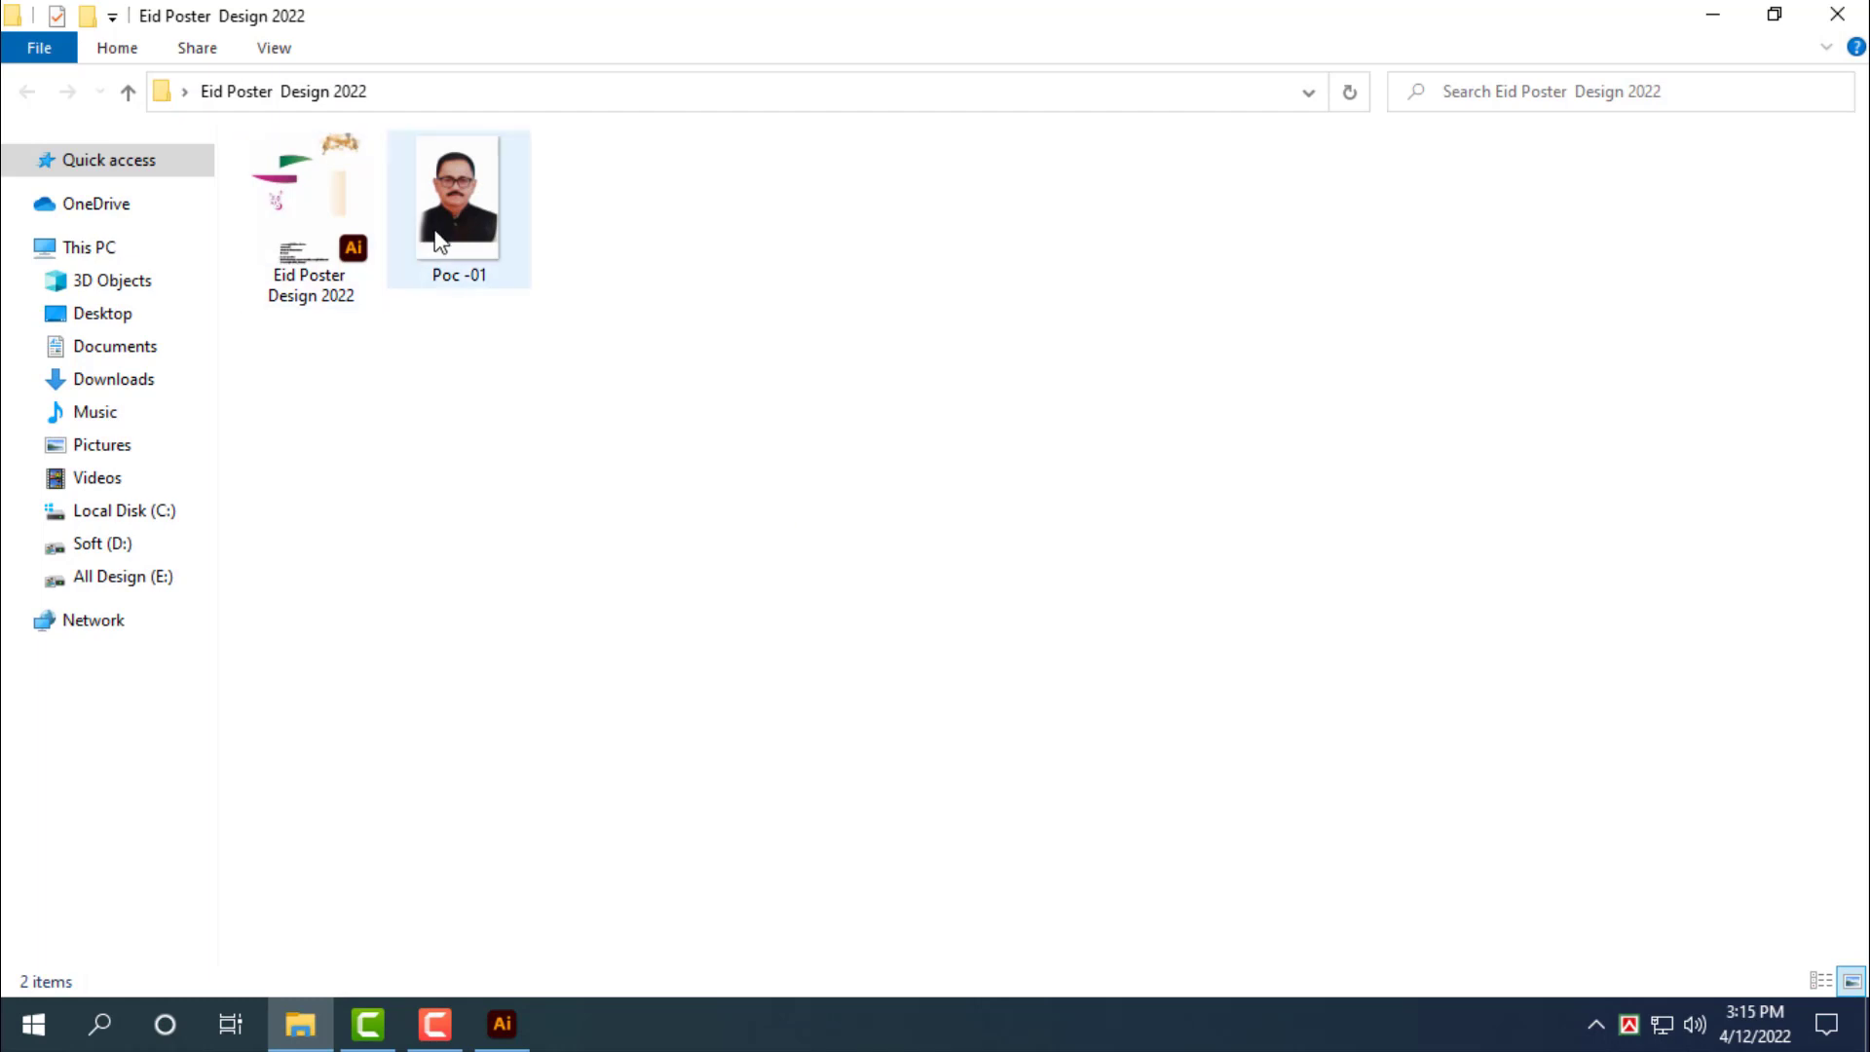
Open the Illustrator file Eid Poster Design 2022 from the folder
click(443, 237)
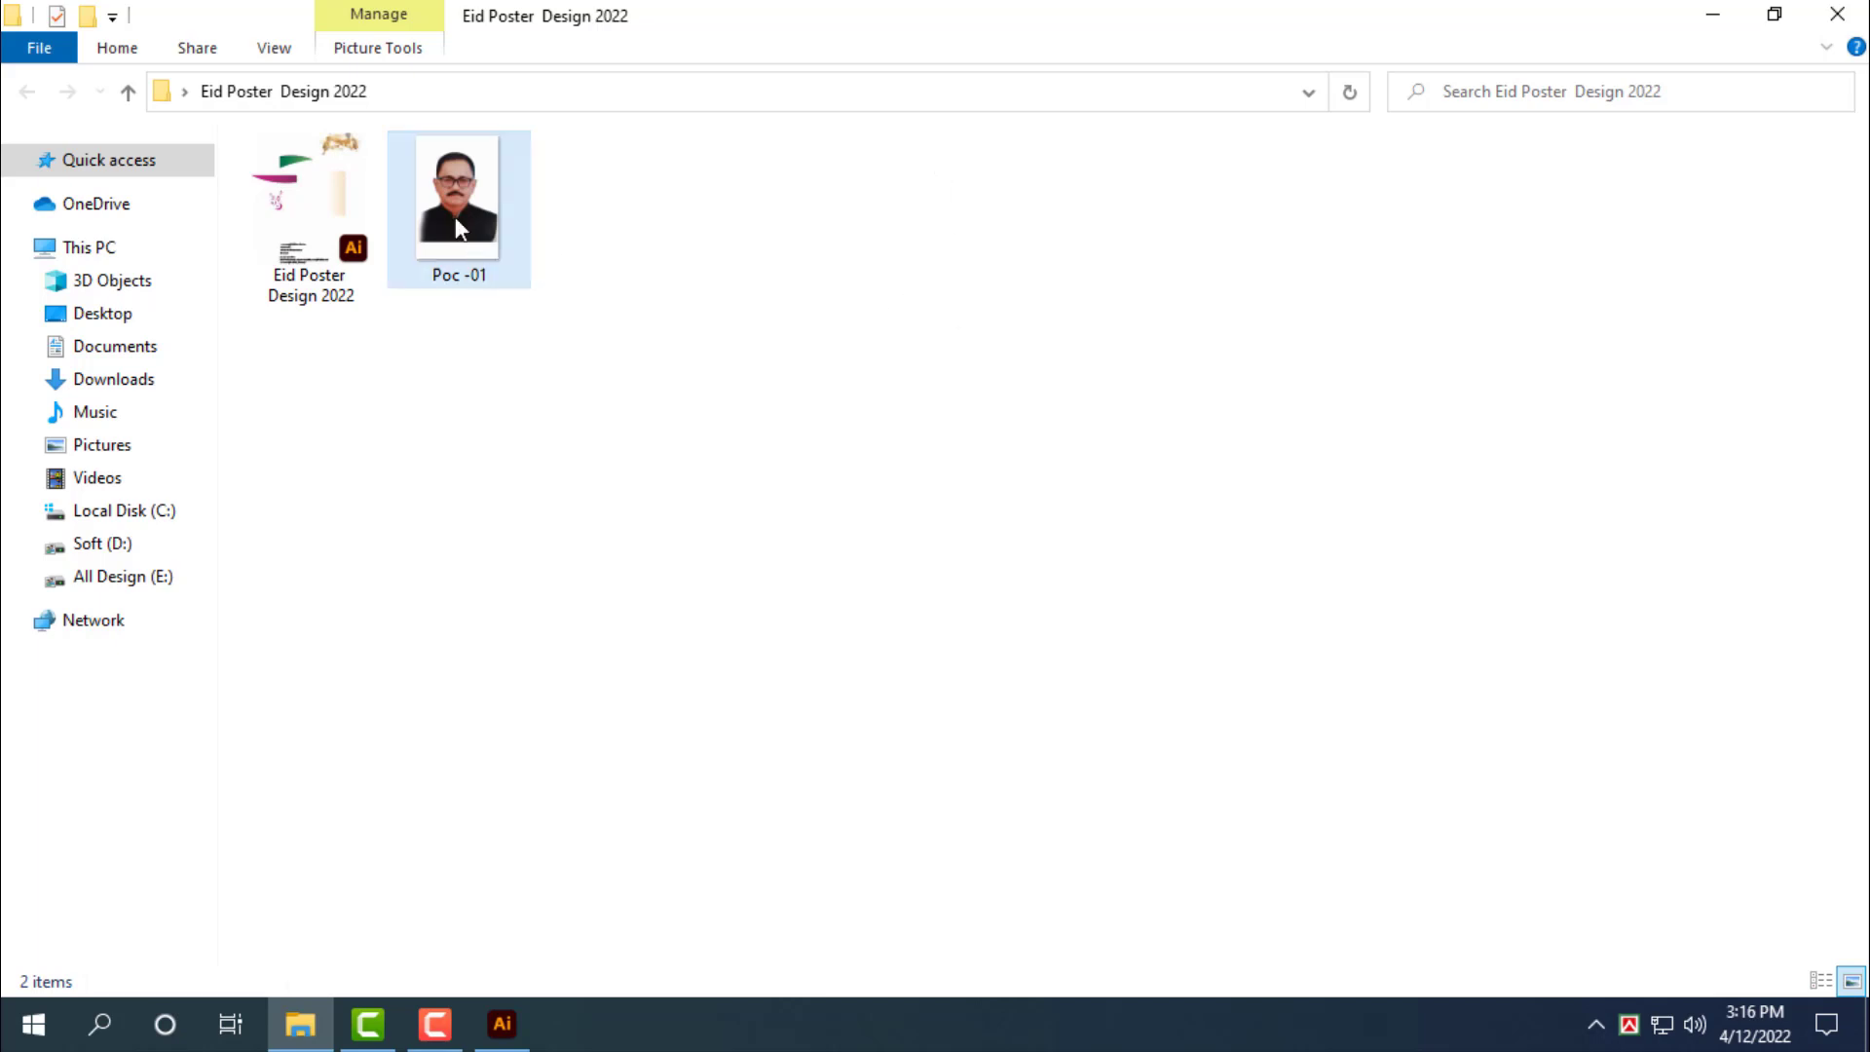
click(322, 219)
click(454, 330)
click(351, 296)
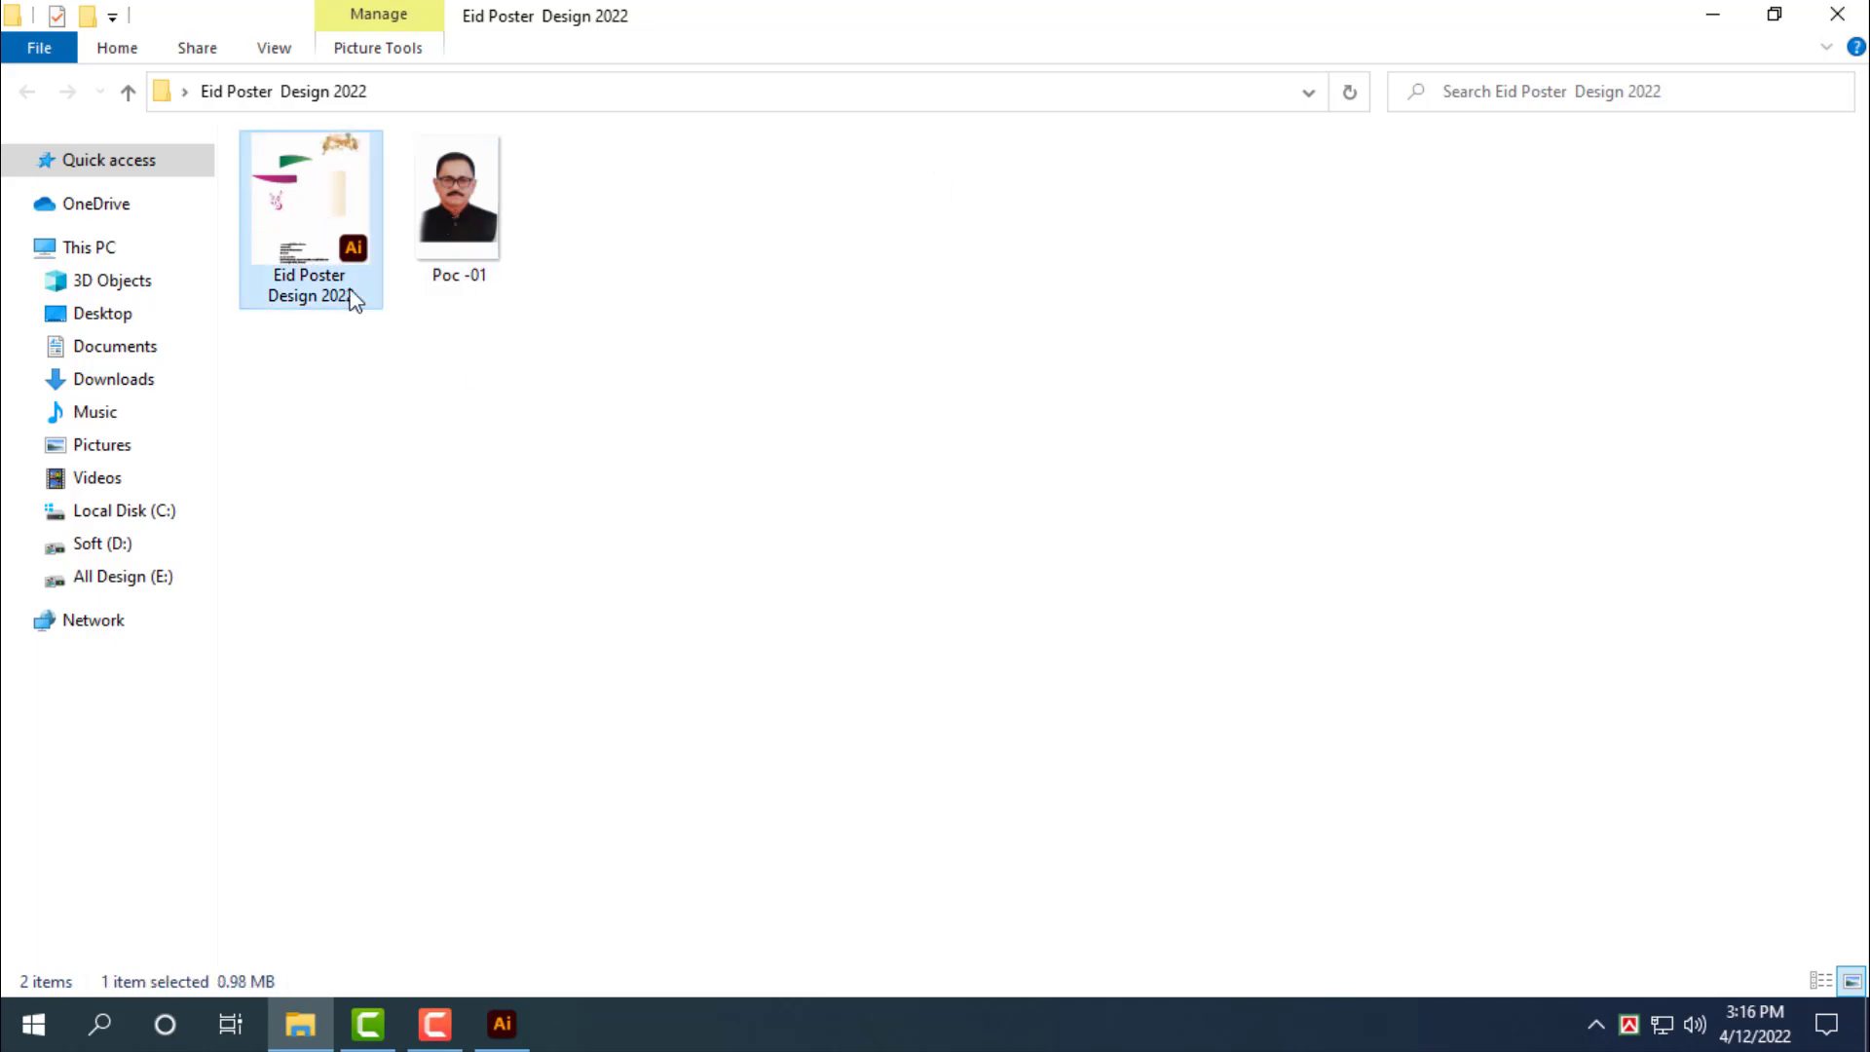
click(425, 283)
click(334, 277)
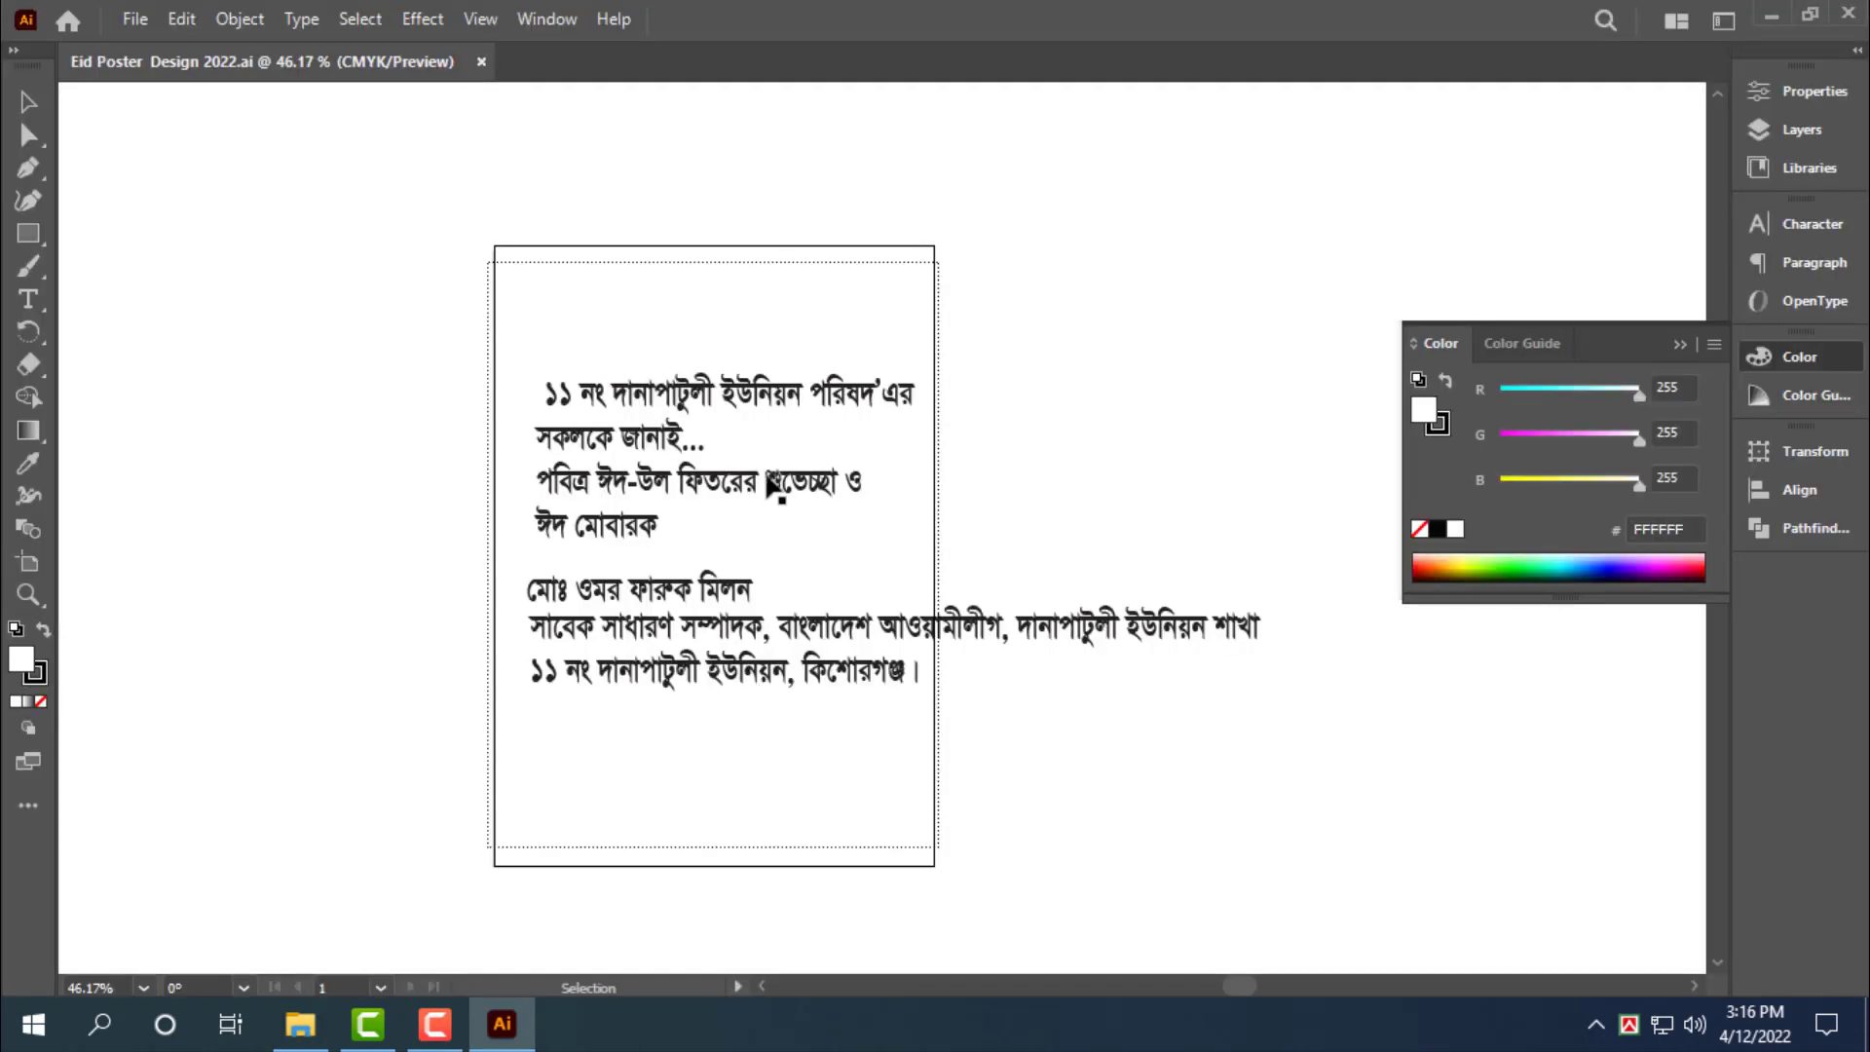
drag(973, 564, 872, 530)
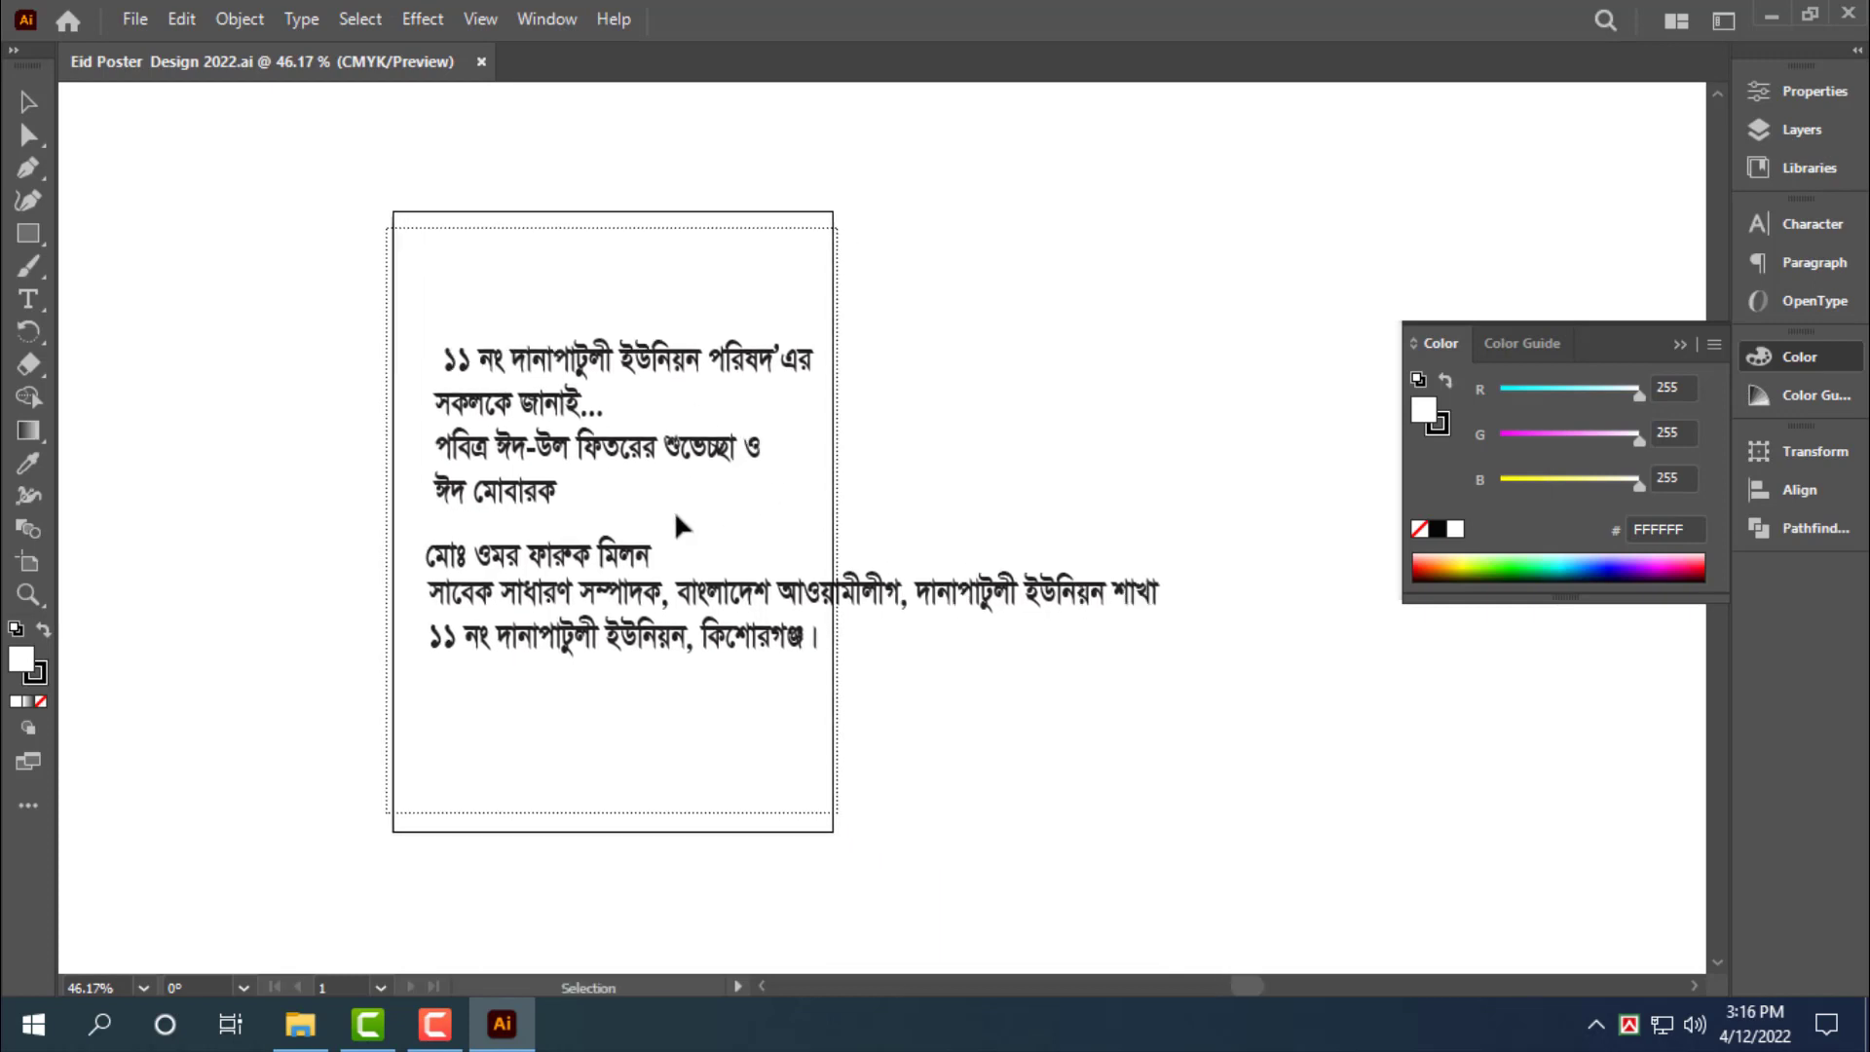
Open the image Poc -01 from the folder in Adobe Illustrator 2022, converting its layers to objects
click(300, 1024)
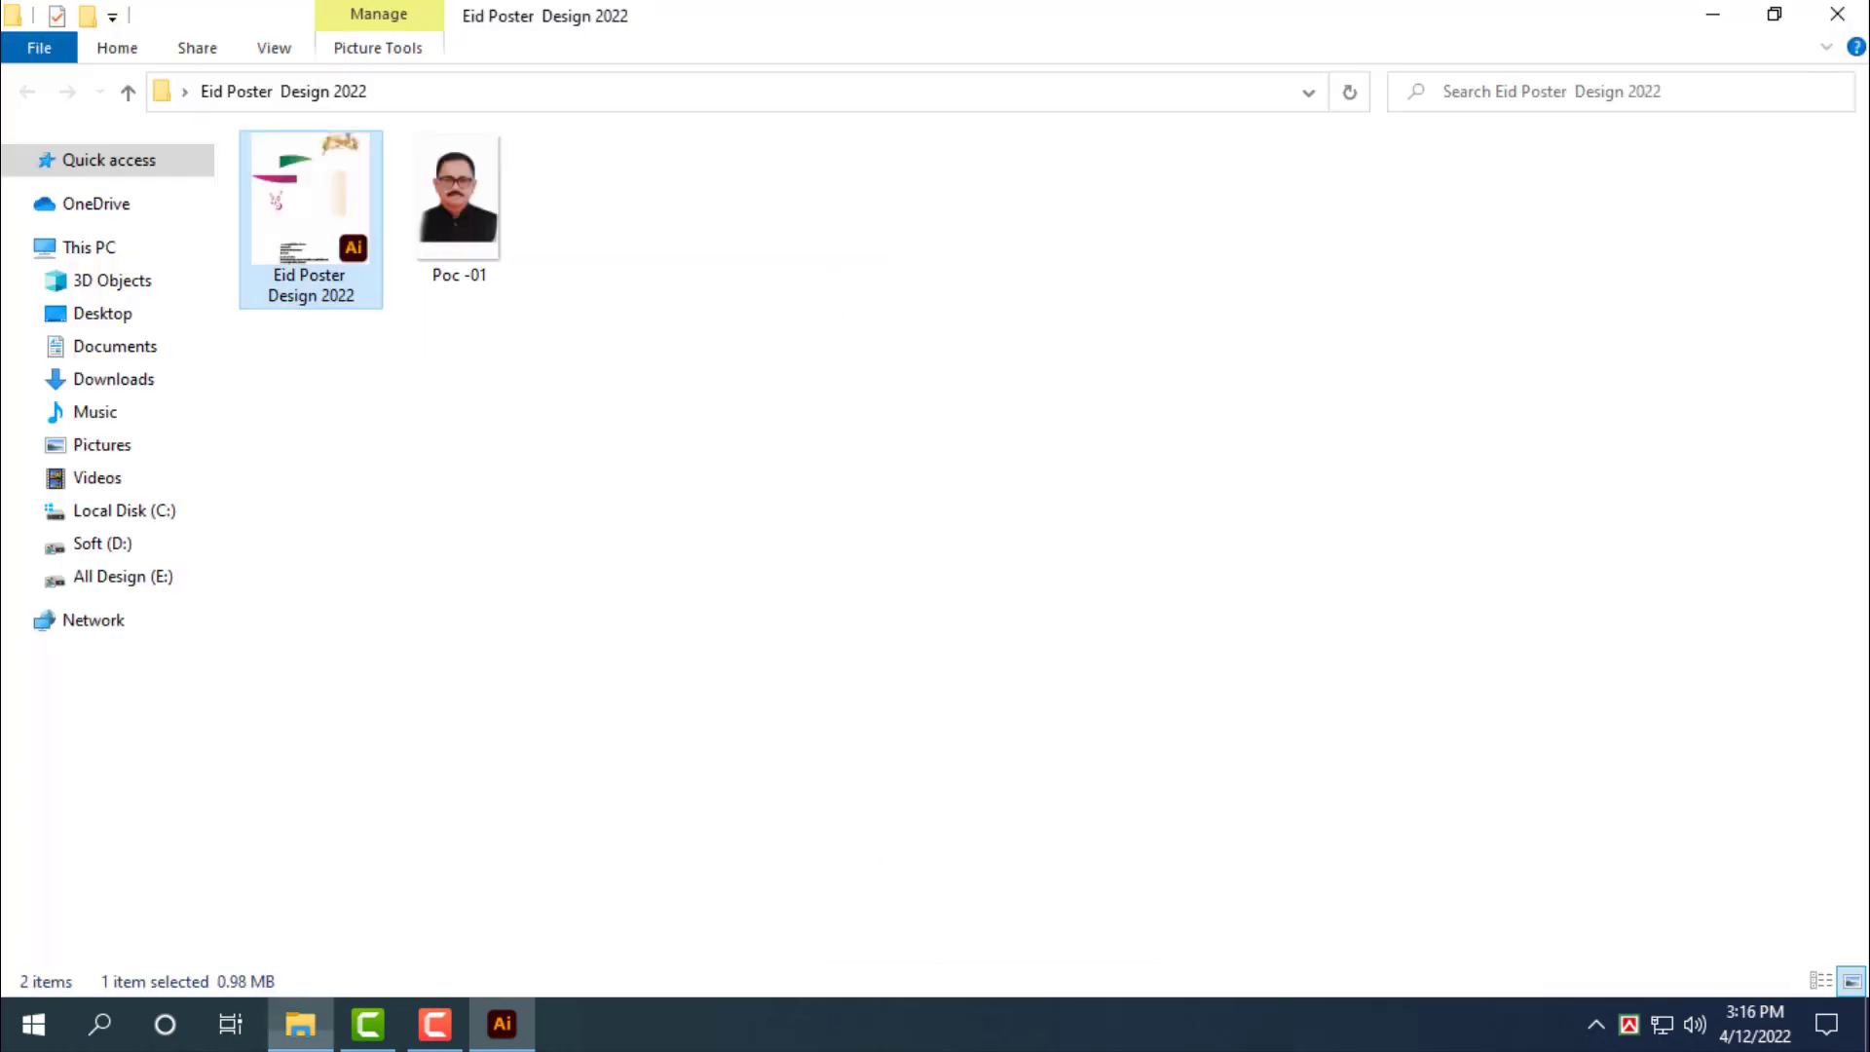
click(492, 288)
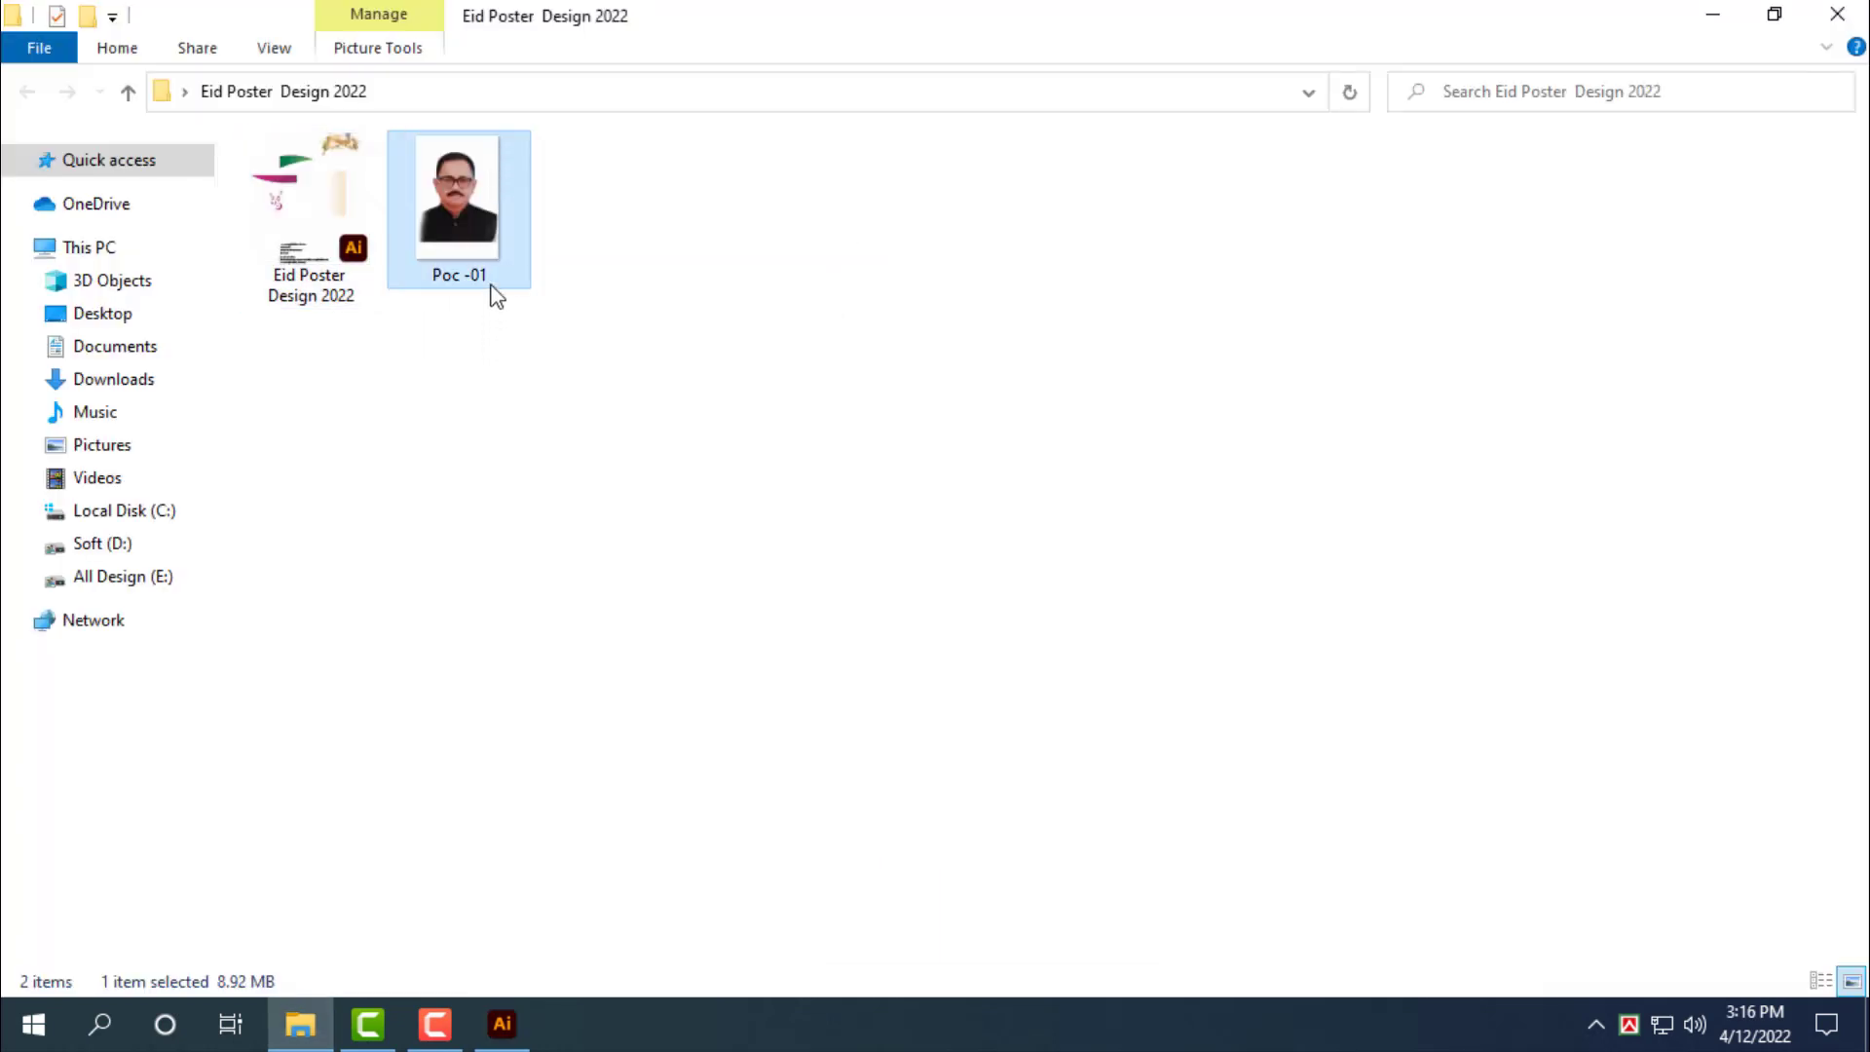
right_click(457, 193)
mouse_move(597, 535)
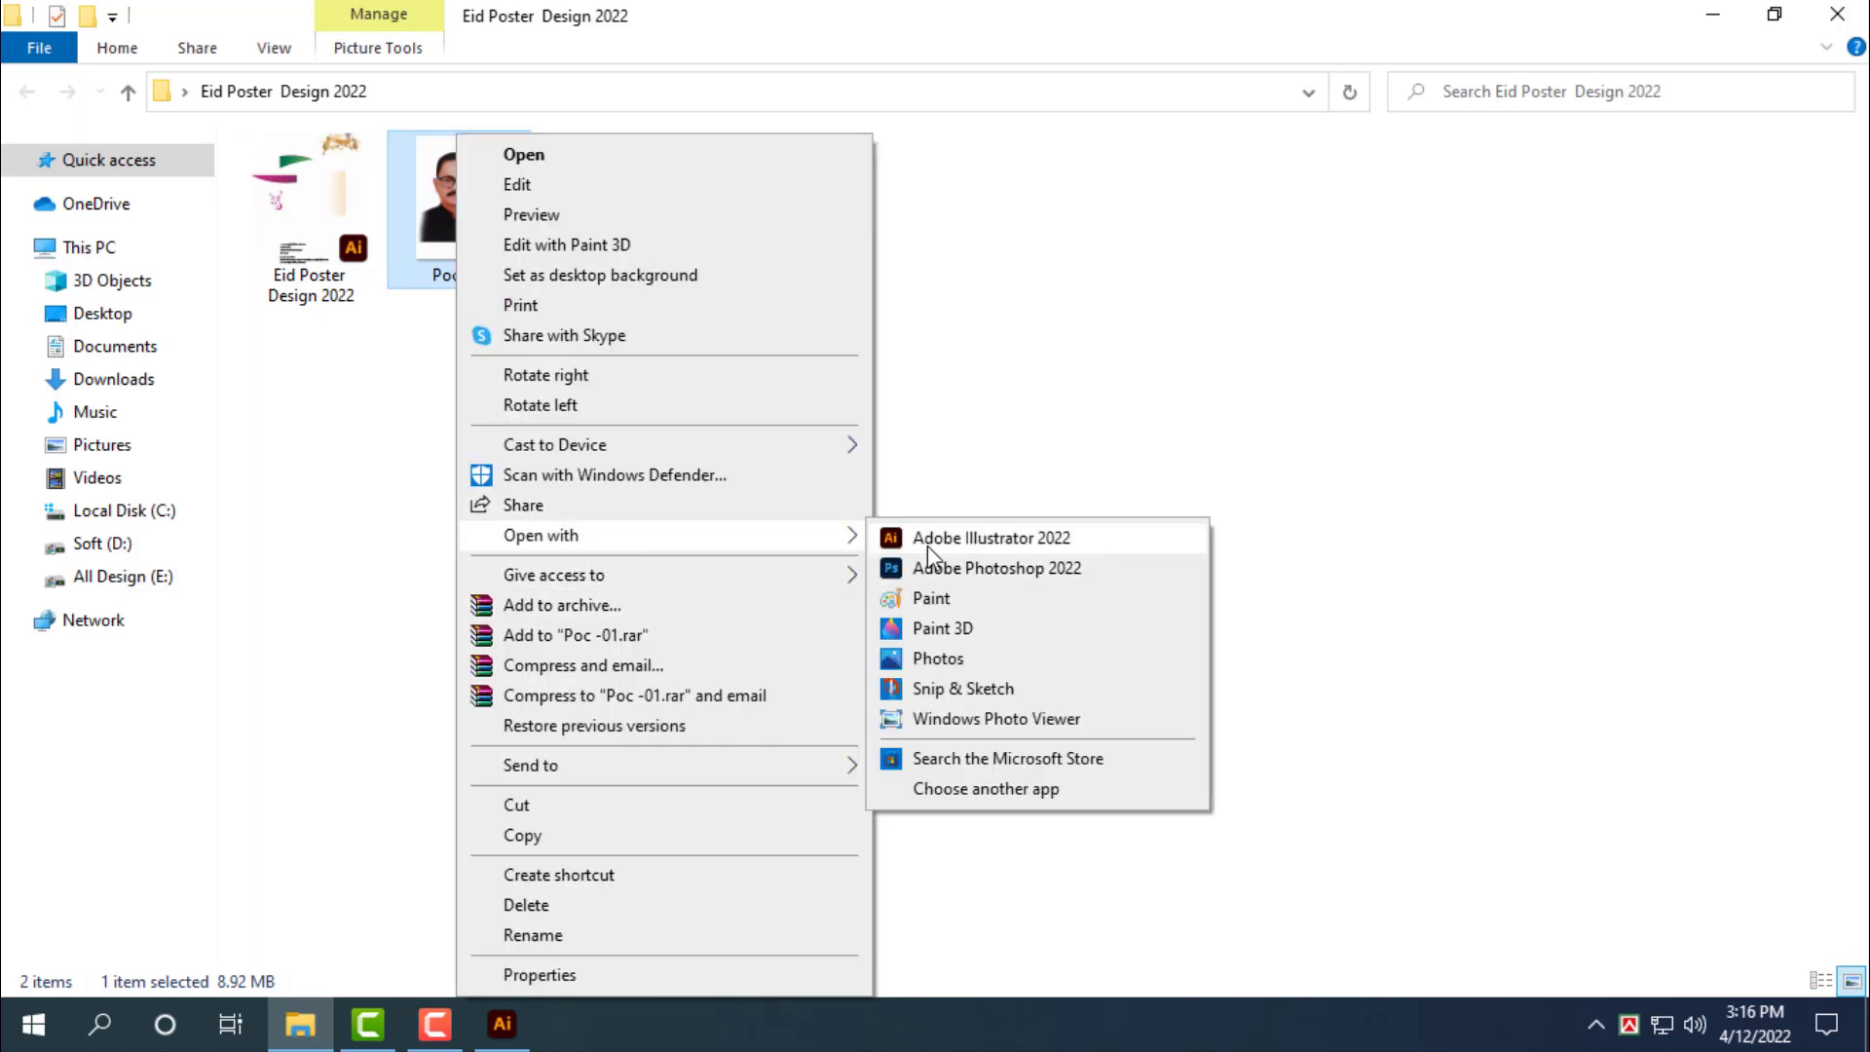
click(933, 535)
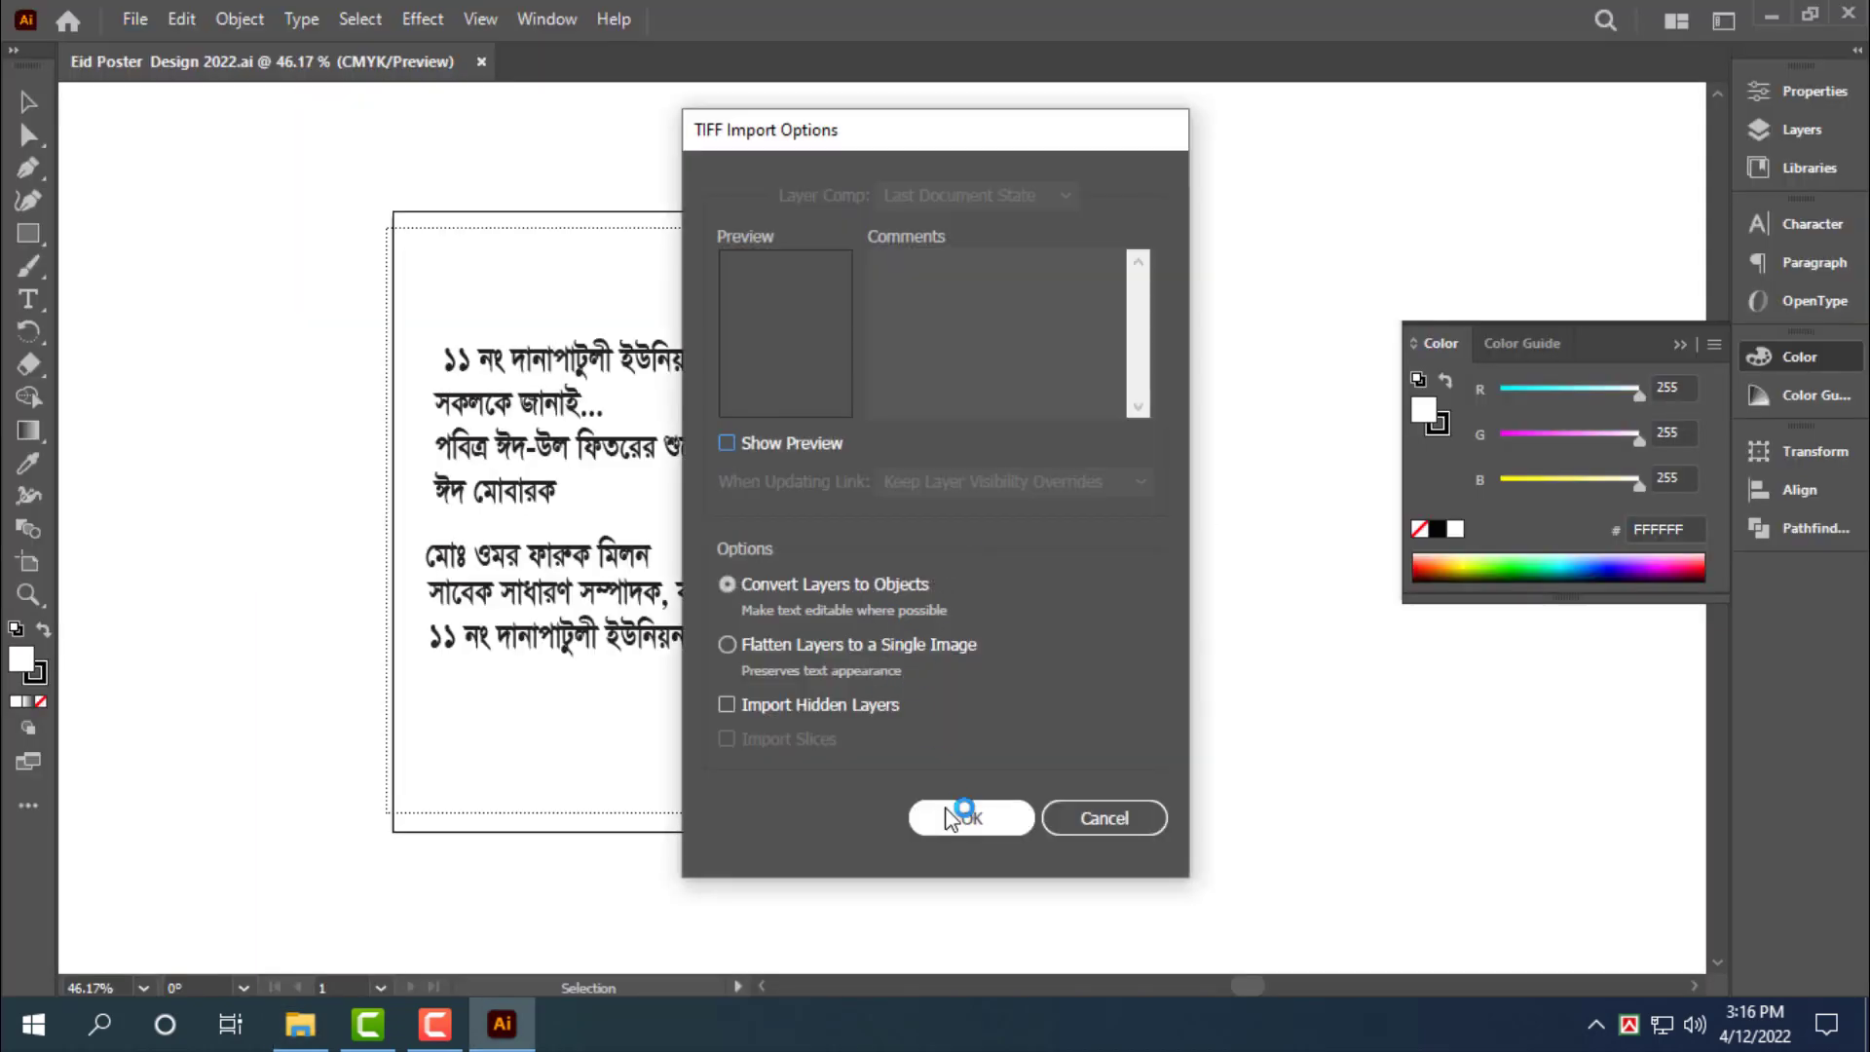
click(964, 813)
Transfer the portrait from Poc -01.tif into the Eid Poster Design 2022 document and close the TIFF without saving
scroll(905, 548, down, 3)
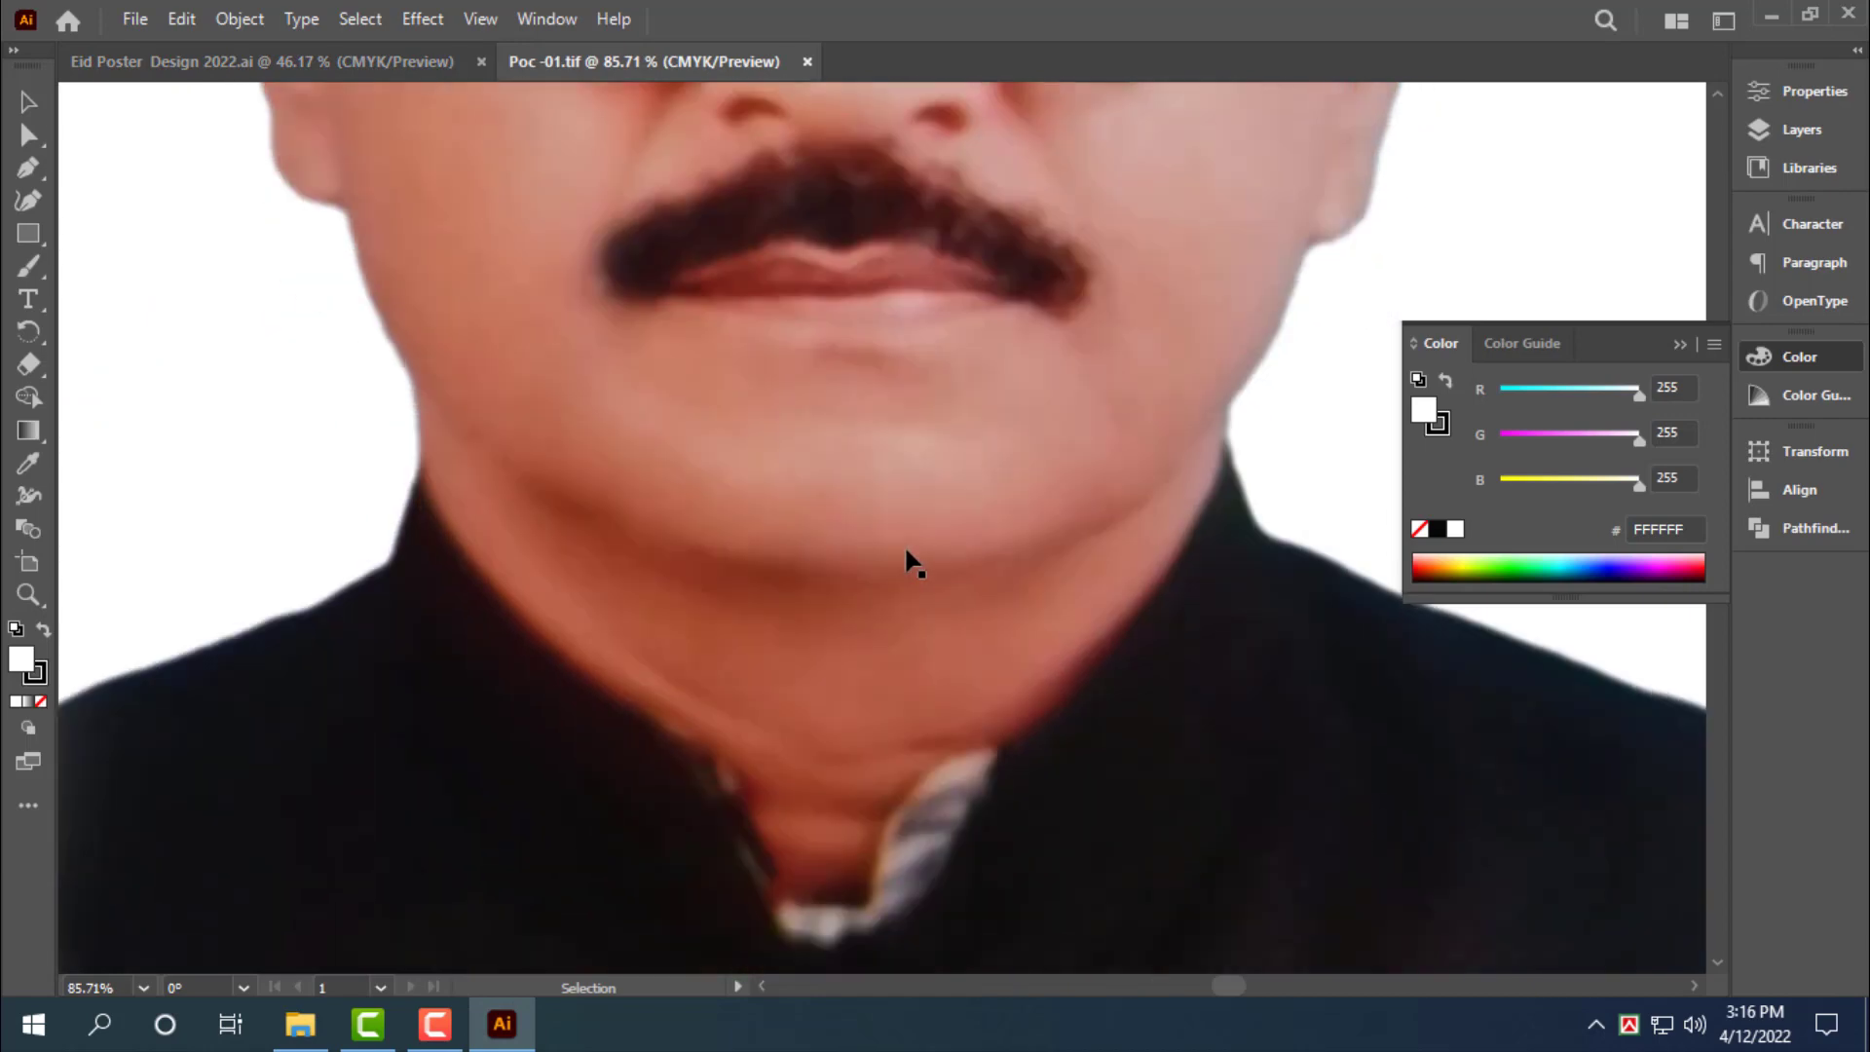
drag(1217, 503, 390, 507)
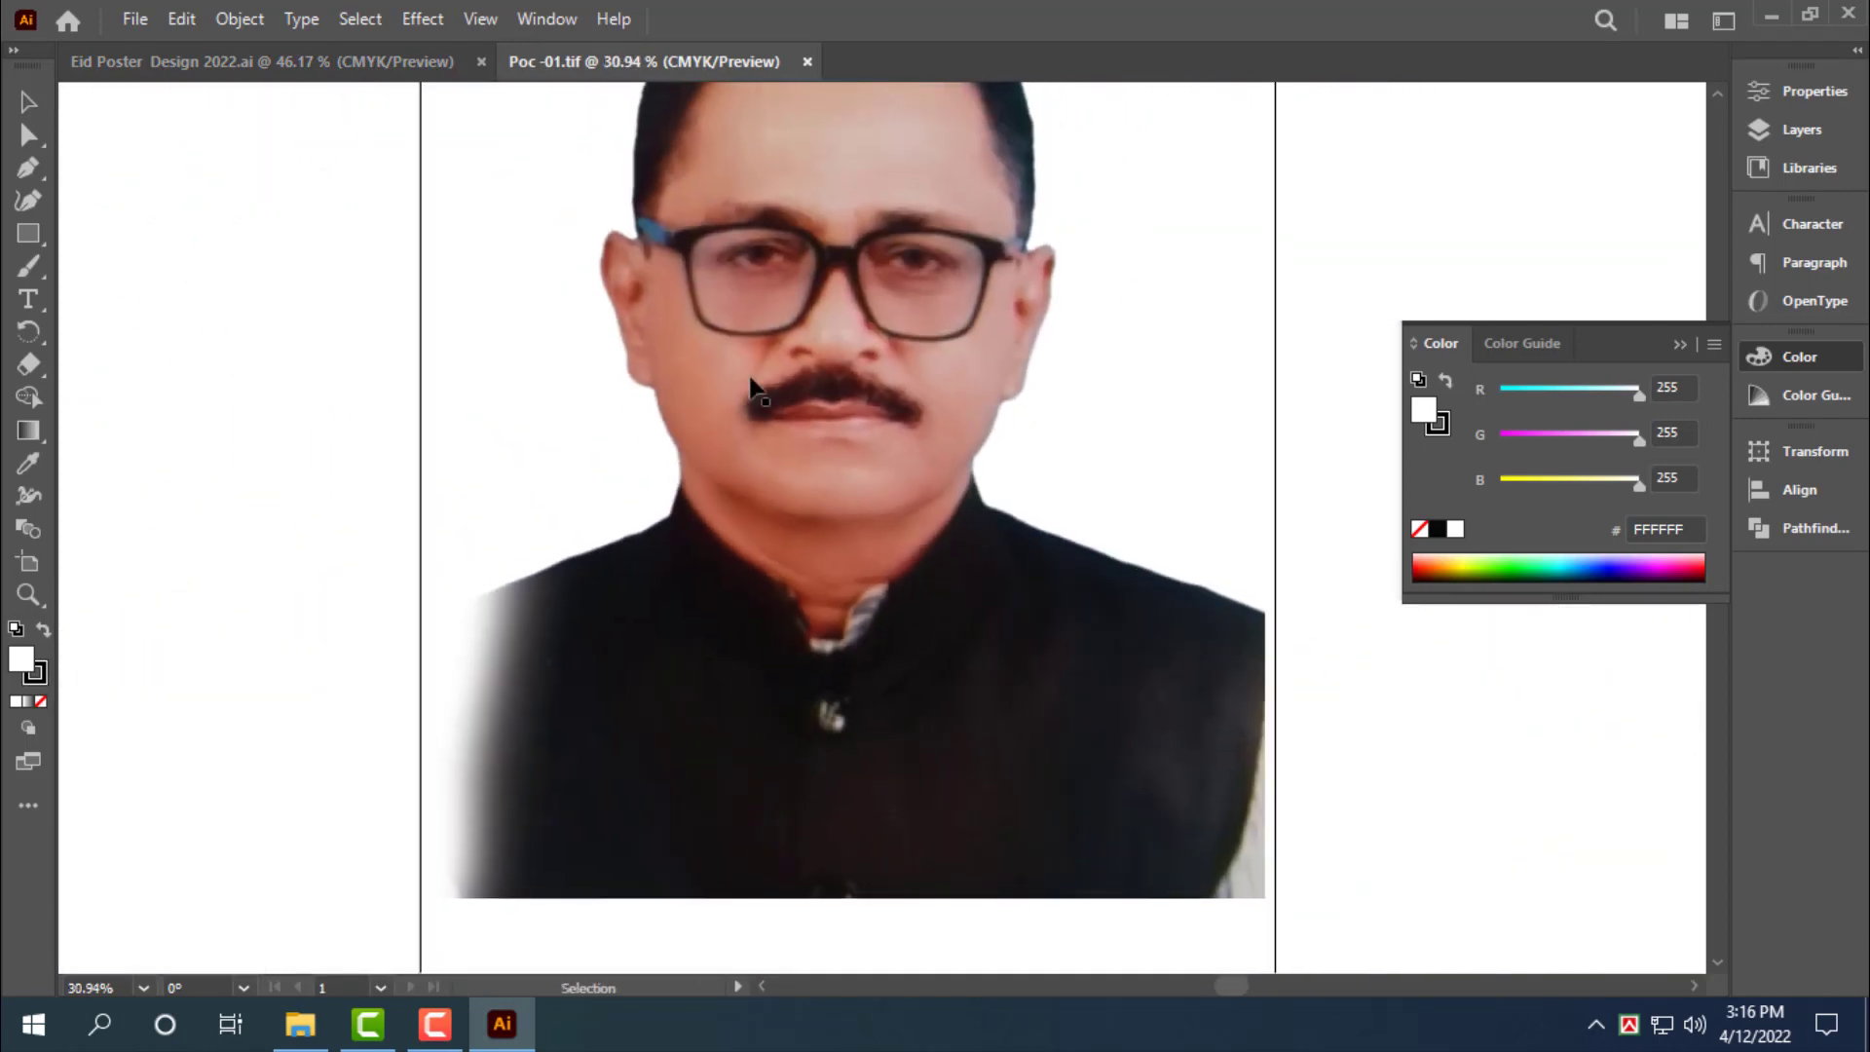
click(779, 419)
key(ctrl+c)
key(Delete)
key(ctrl+w)
click(1067, 550)
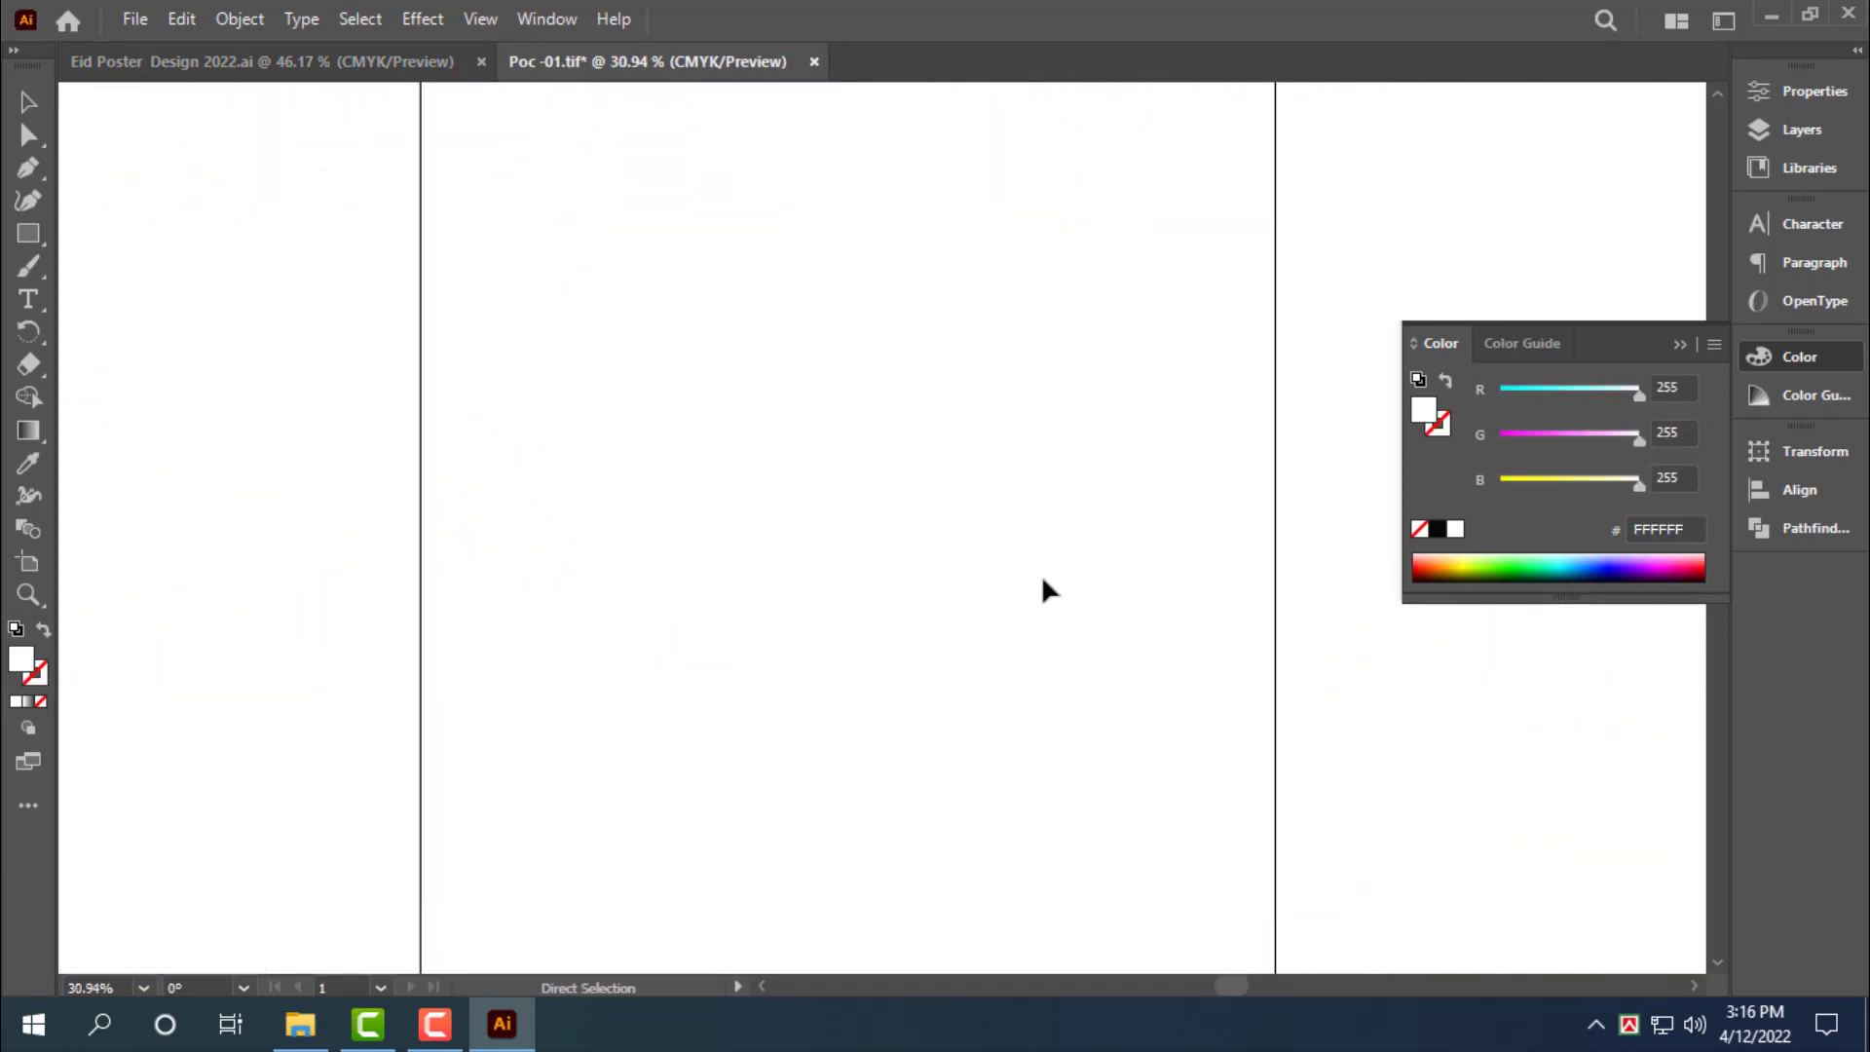
key(Tab)
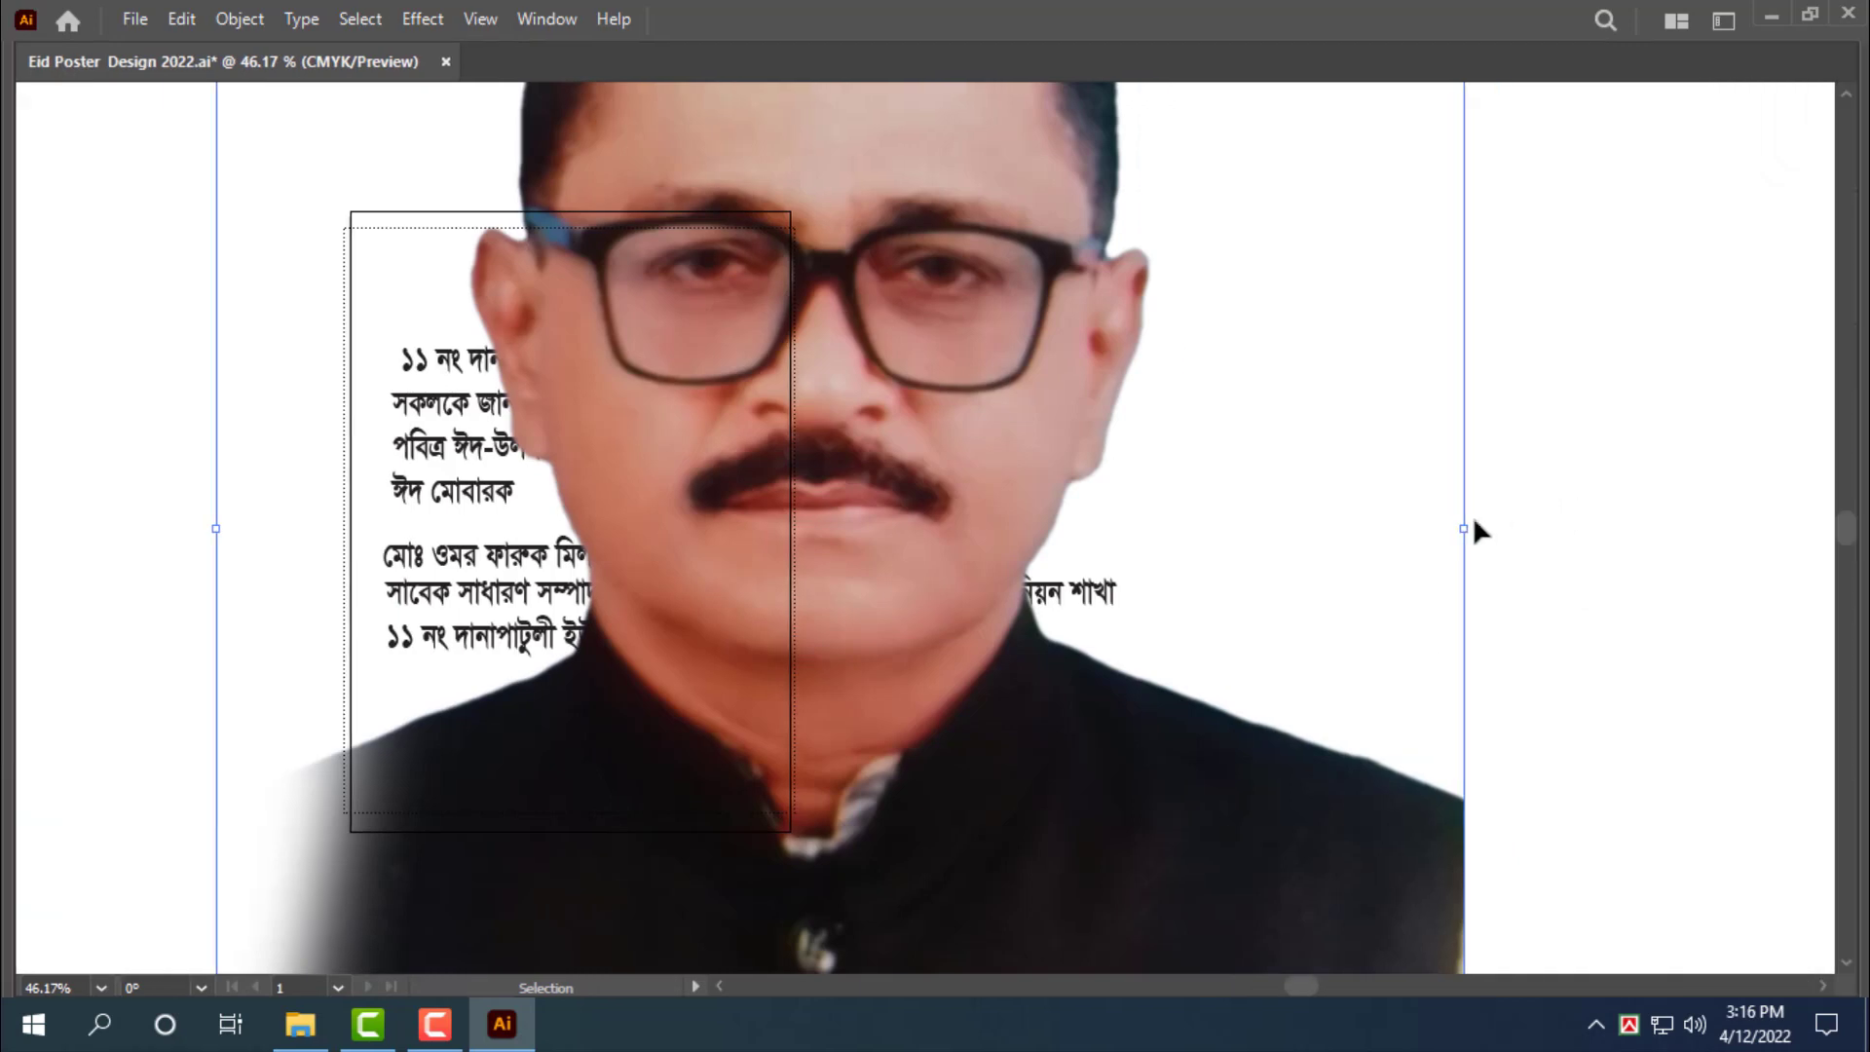
Scale the pasted portrait down proportionally to about the artboard's width and place it to the right of the poster text
drag(1465, 539, 1059, 513)
drag(905, 518, 1391, 480)
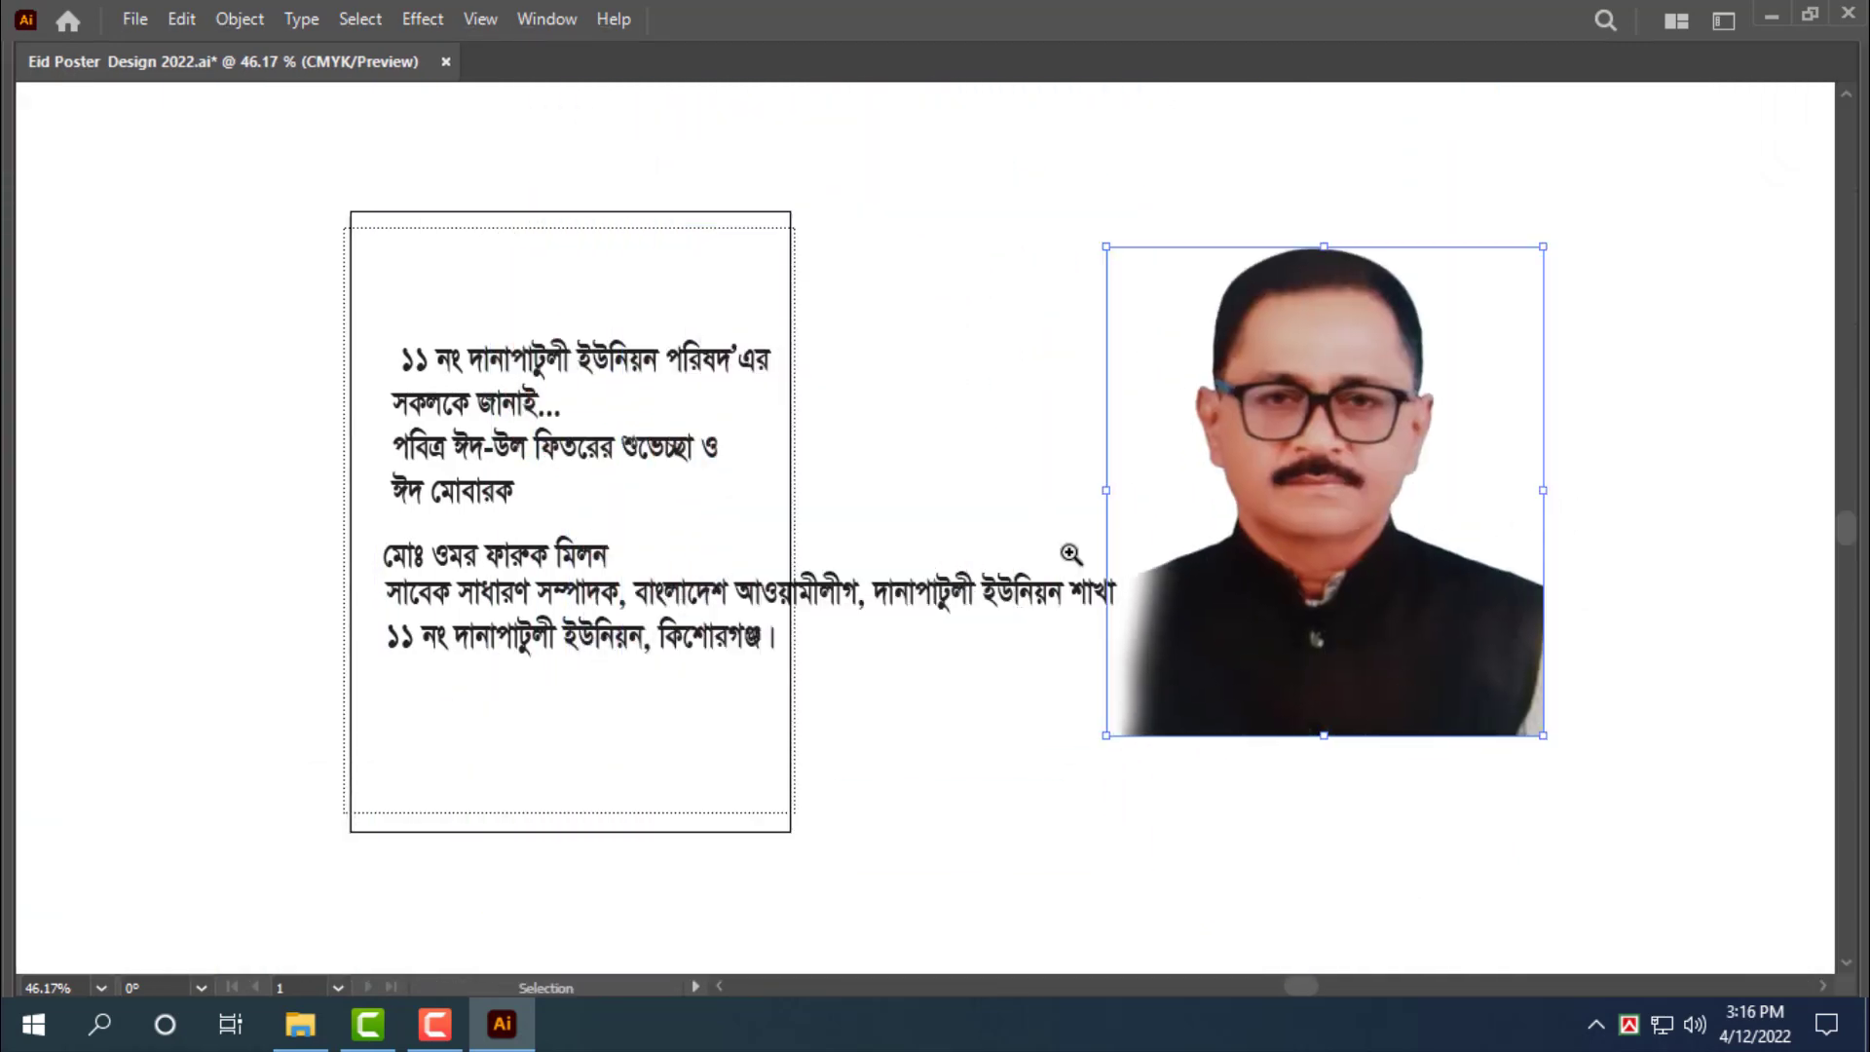
Look over the poster elements: lantern and mosque artwork, green and magenta curves, hanging ornaments, gradient strip, Bengali text and portrait
drag(1071, 554, 963, 573)
drag(877, 656, 1097, 554)
drag(1115, 482, 939, 738)
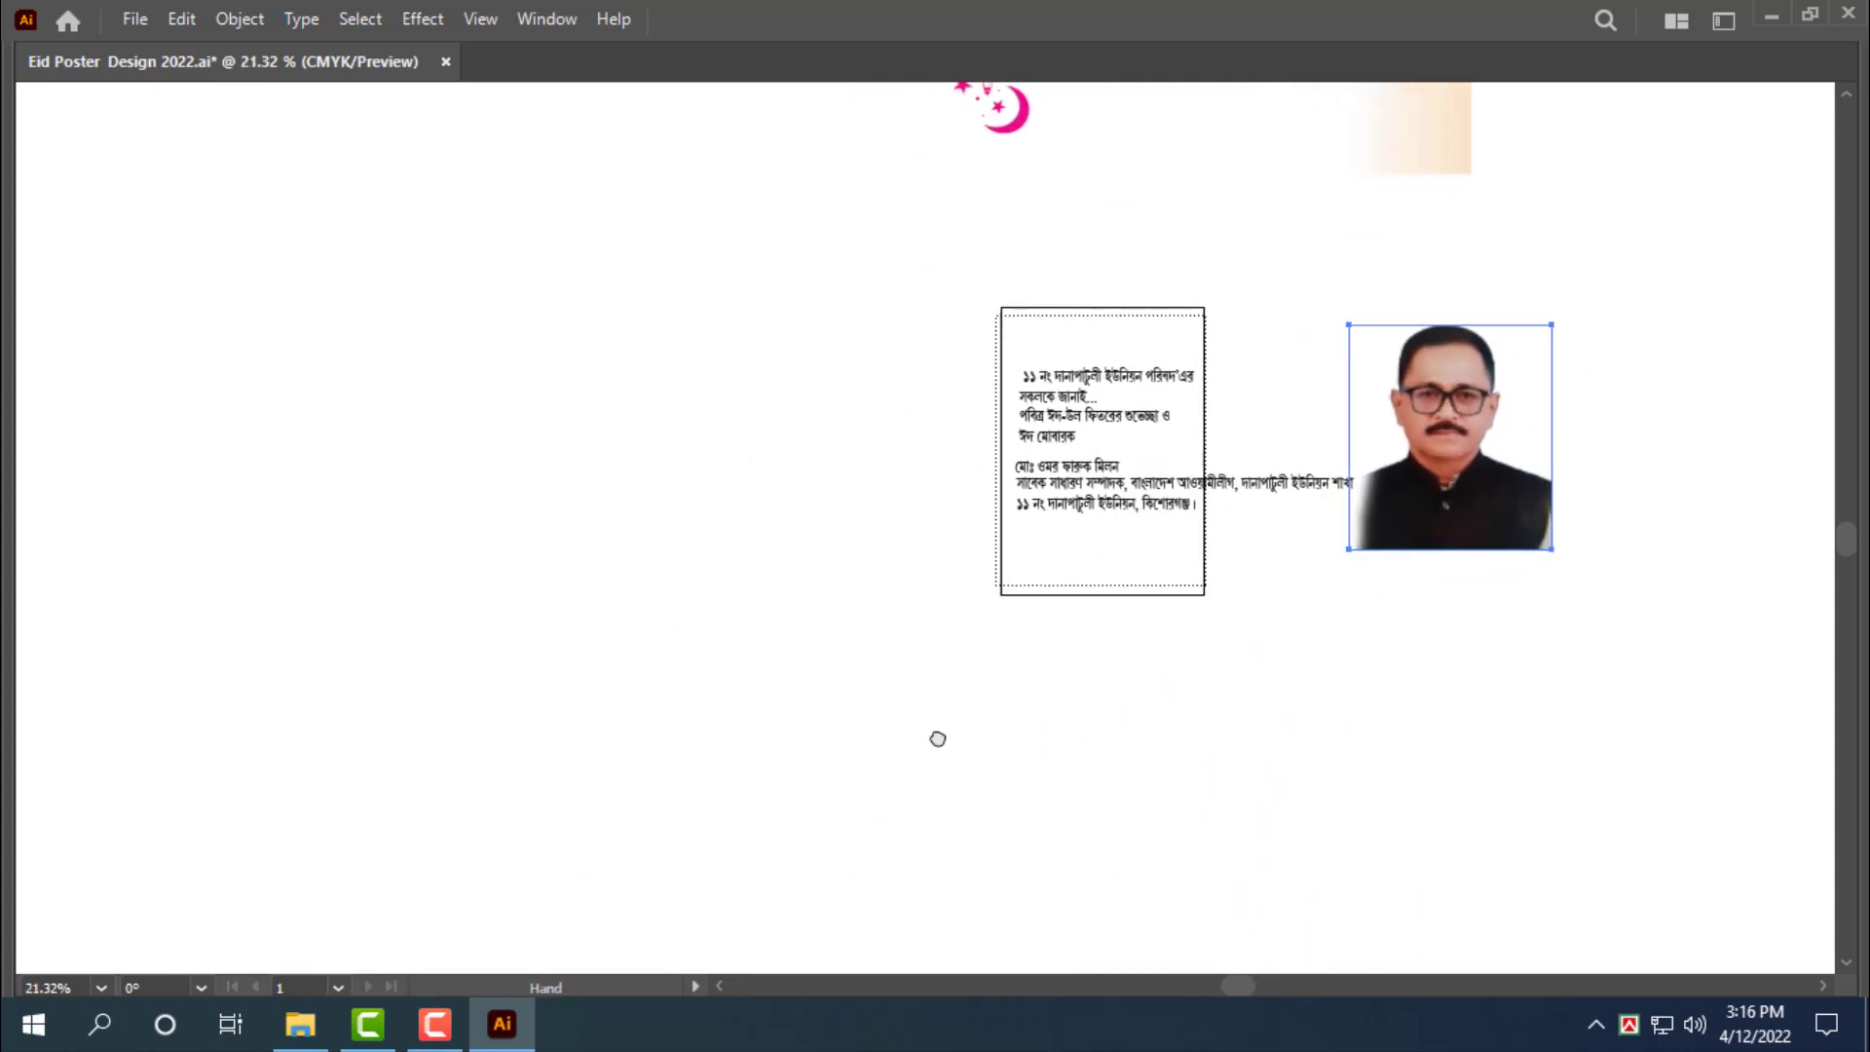
drag(1116, 272, 862, 660)
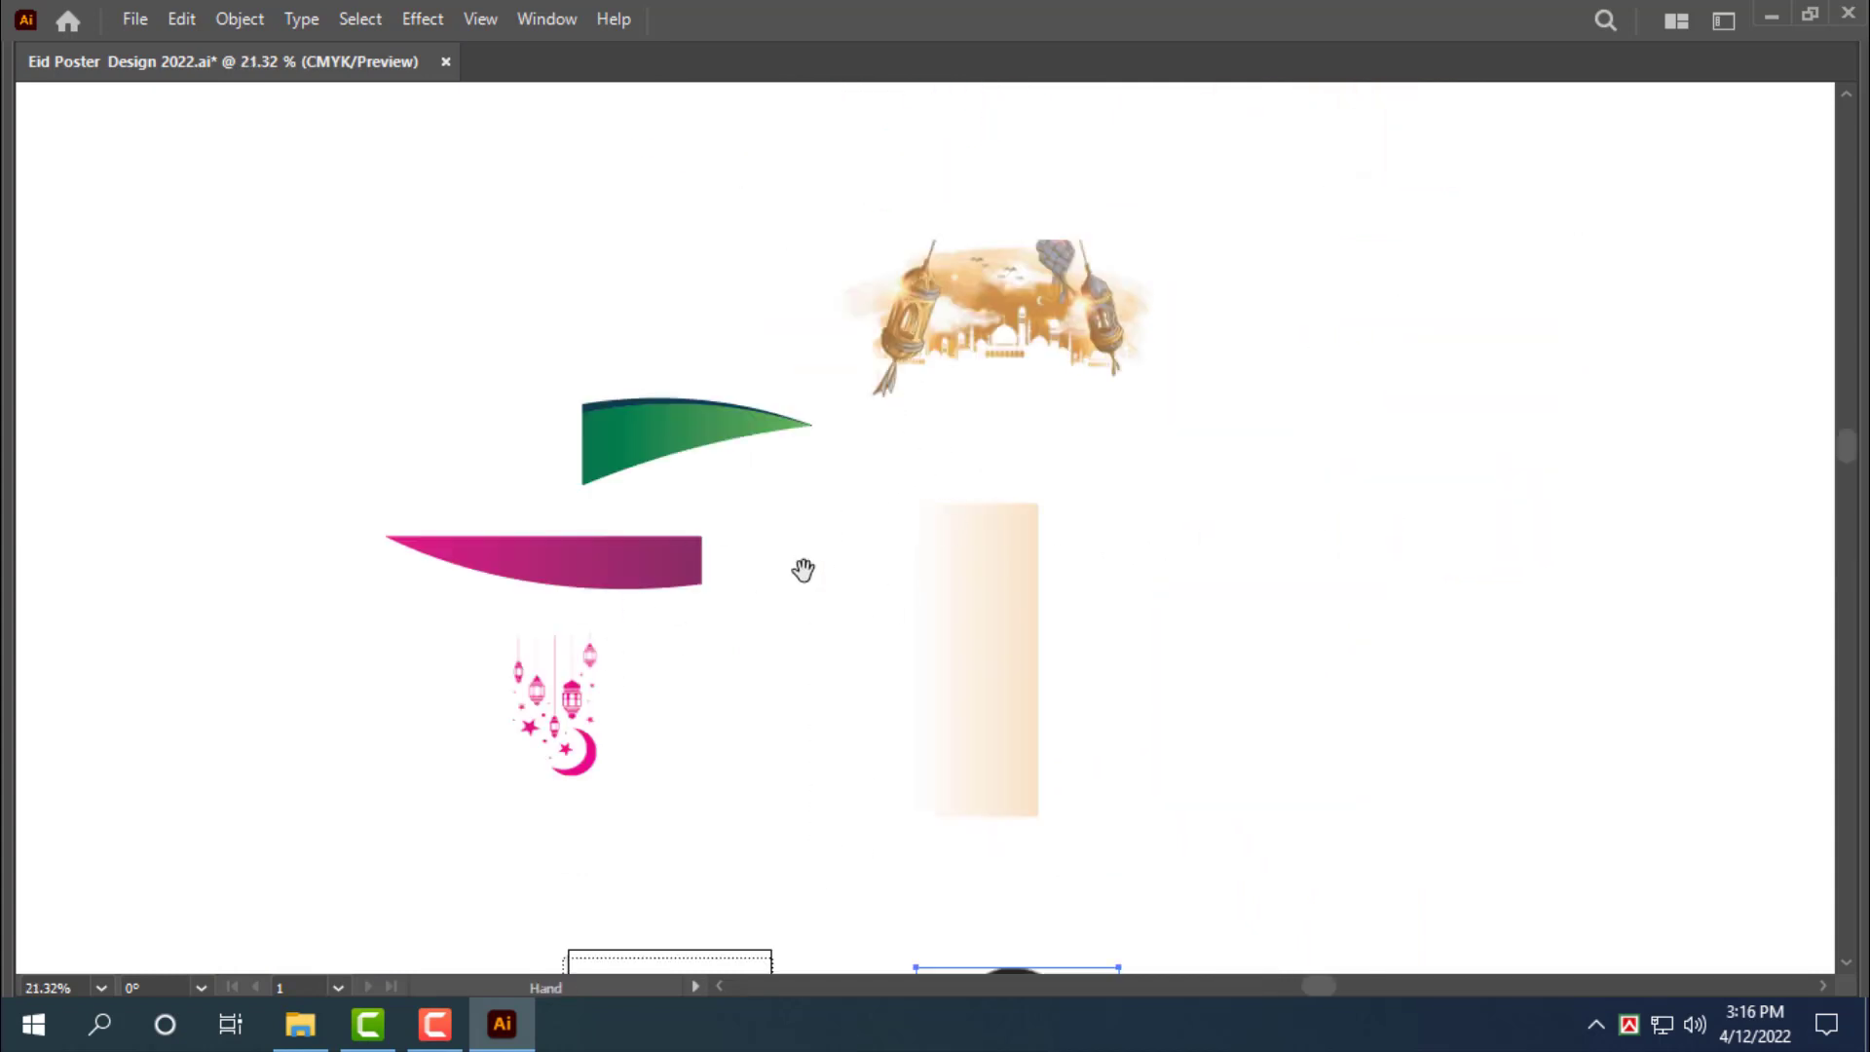
click(991, 349)
click(1072, 635)
key(super)
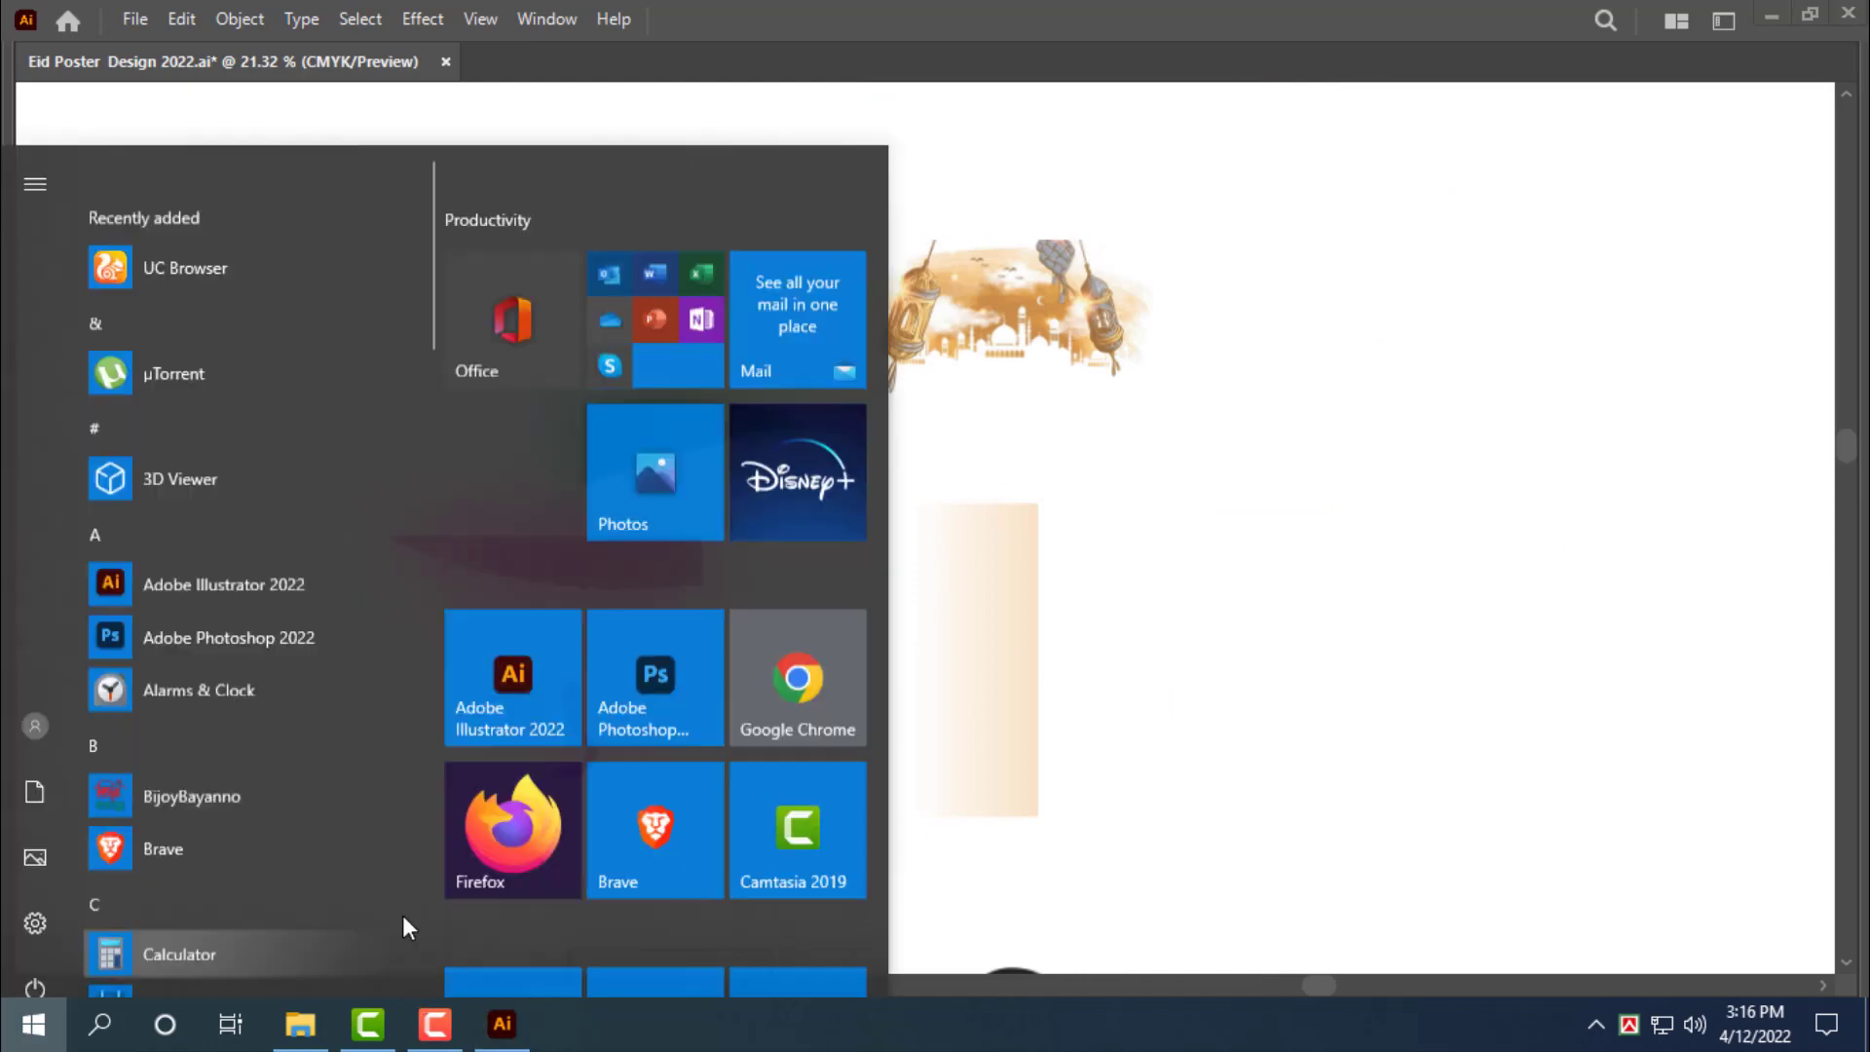
click(1396, 526)
drag(893, 730, 1193, 516)
mouse_move(1094, 568)
mouse_down()
mouse_move(1013, 614)
mouse_move(1098, 603)
mouse_up()
mouse_move(1822, 832)
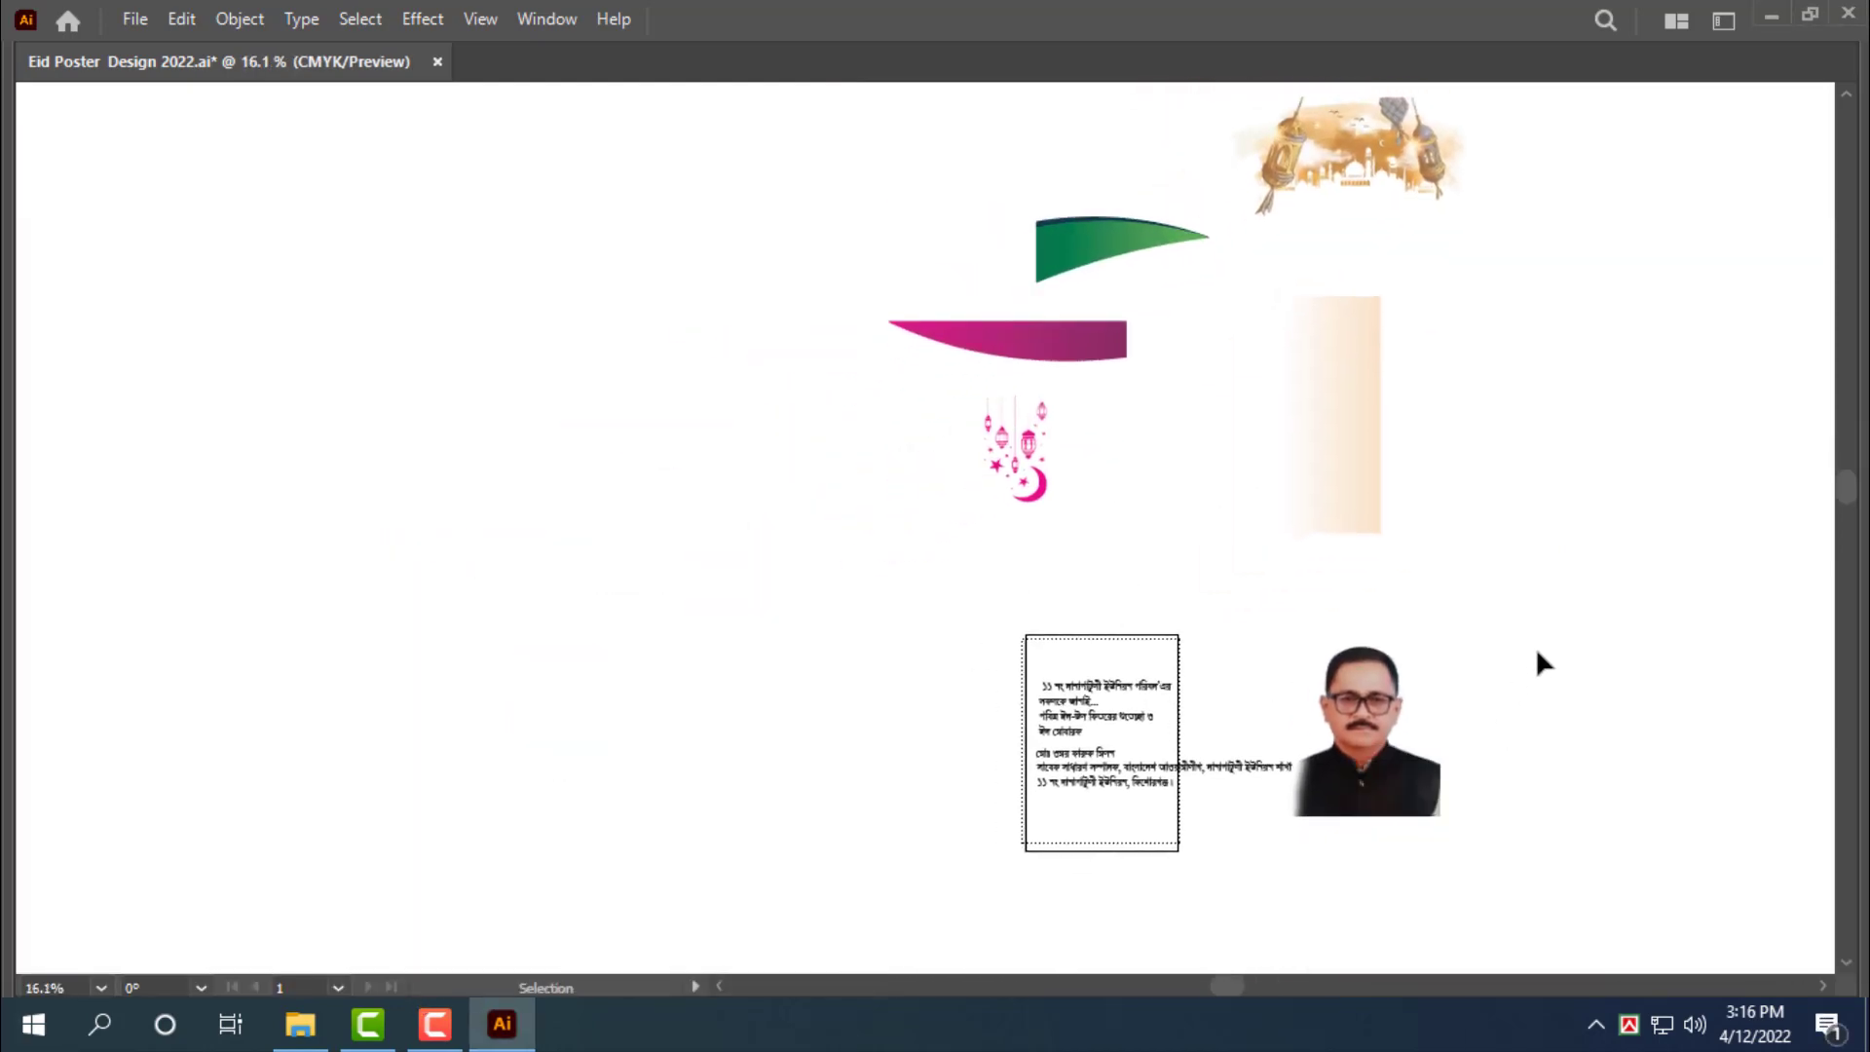
click(1388, 216)
drag(1354, 186, 957, 240)
drag(1349, 771, 1439, 567)
drag(1415, 638, 1597, 664)
drag(1582, 633, 1438, 475)
click(1568, 313)
drag(935, 348, 807, 528)
click(476, 487)
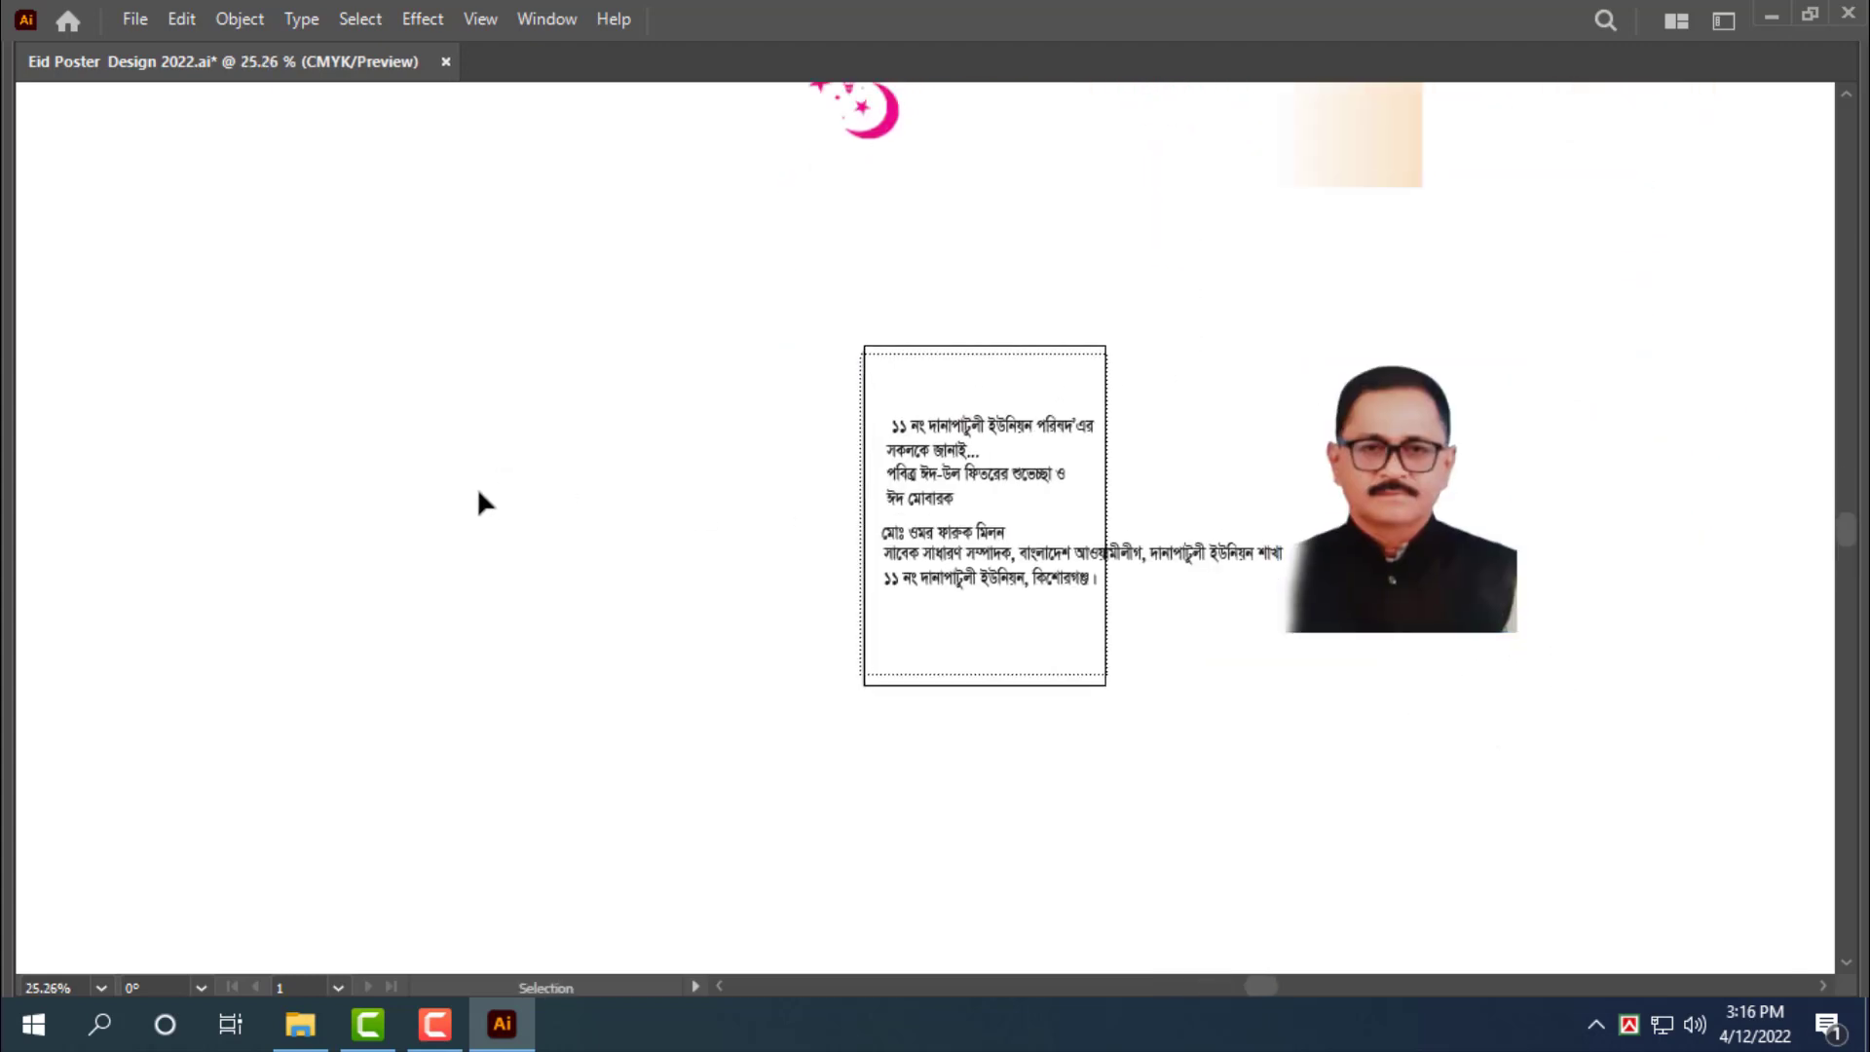
Show the hidden tools and panels again and activate the Selection tool
key(n)
key(Tab)
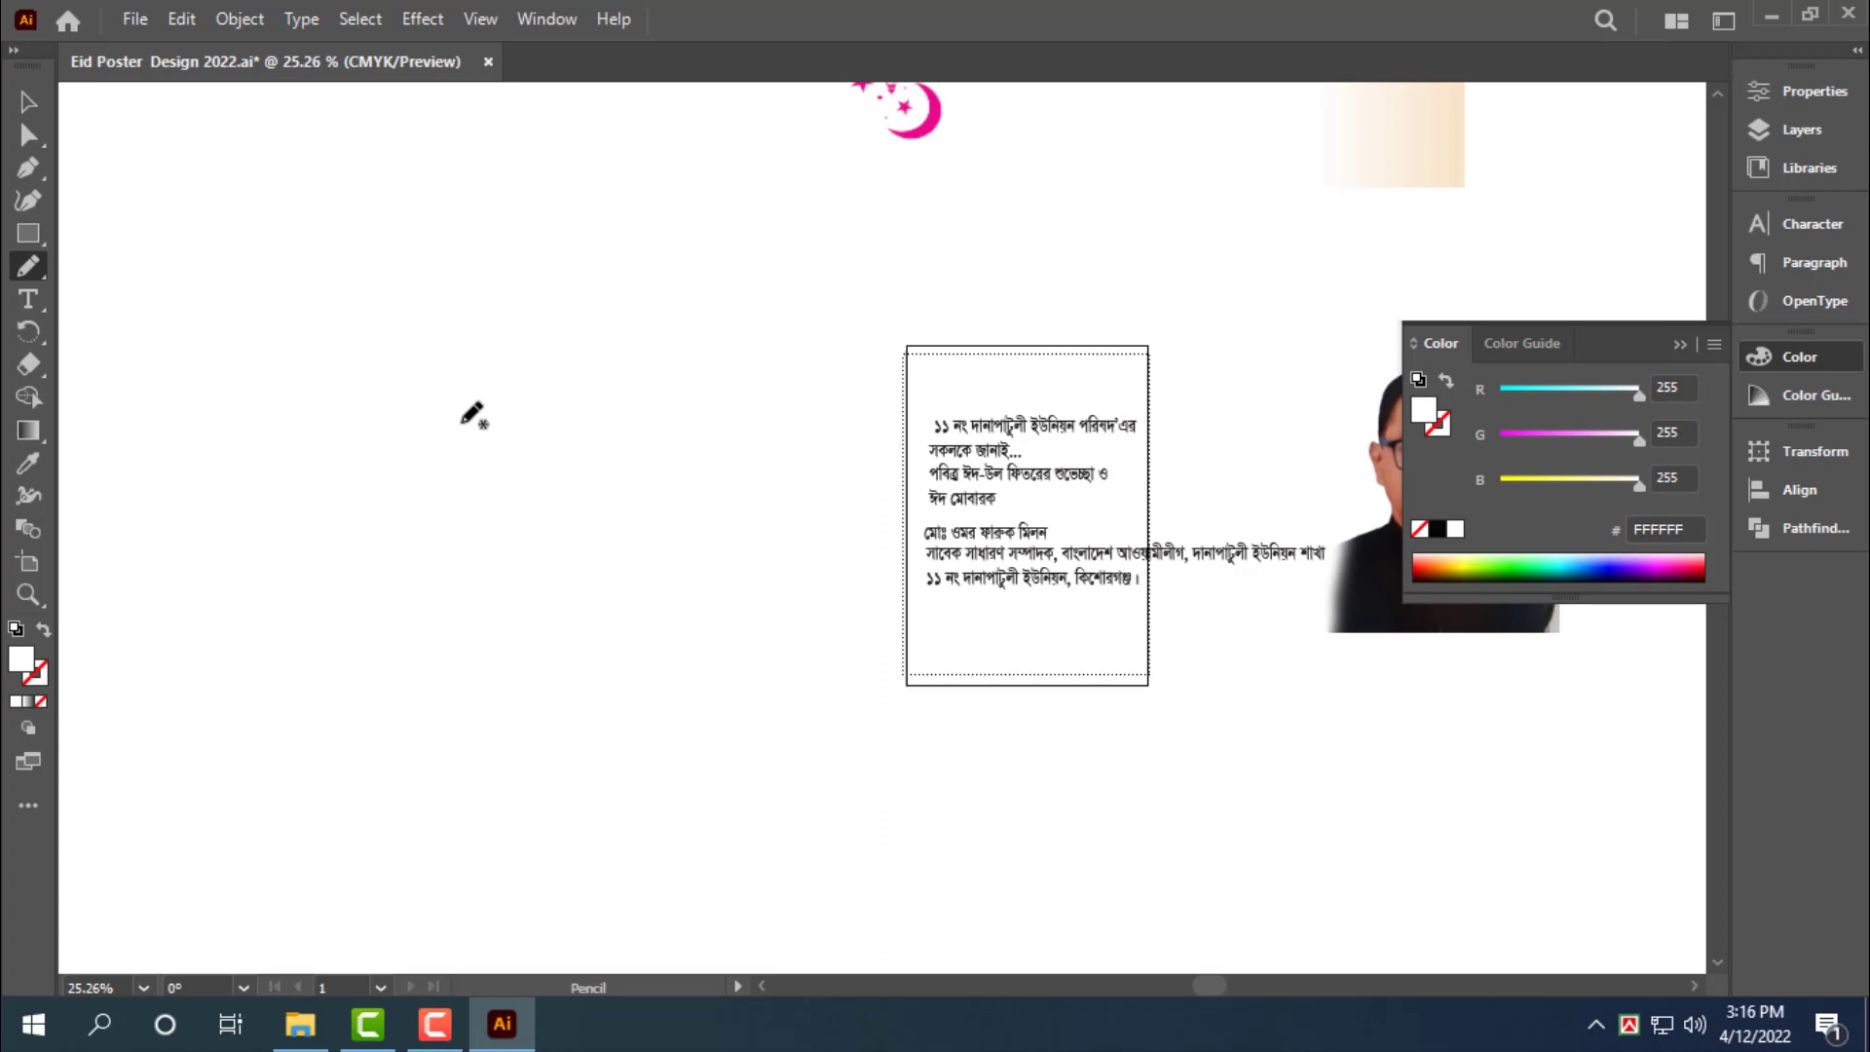
key(Tab)
key(Tab)
key(Tab)
key(Tab)
click(28, 101)
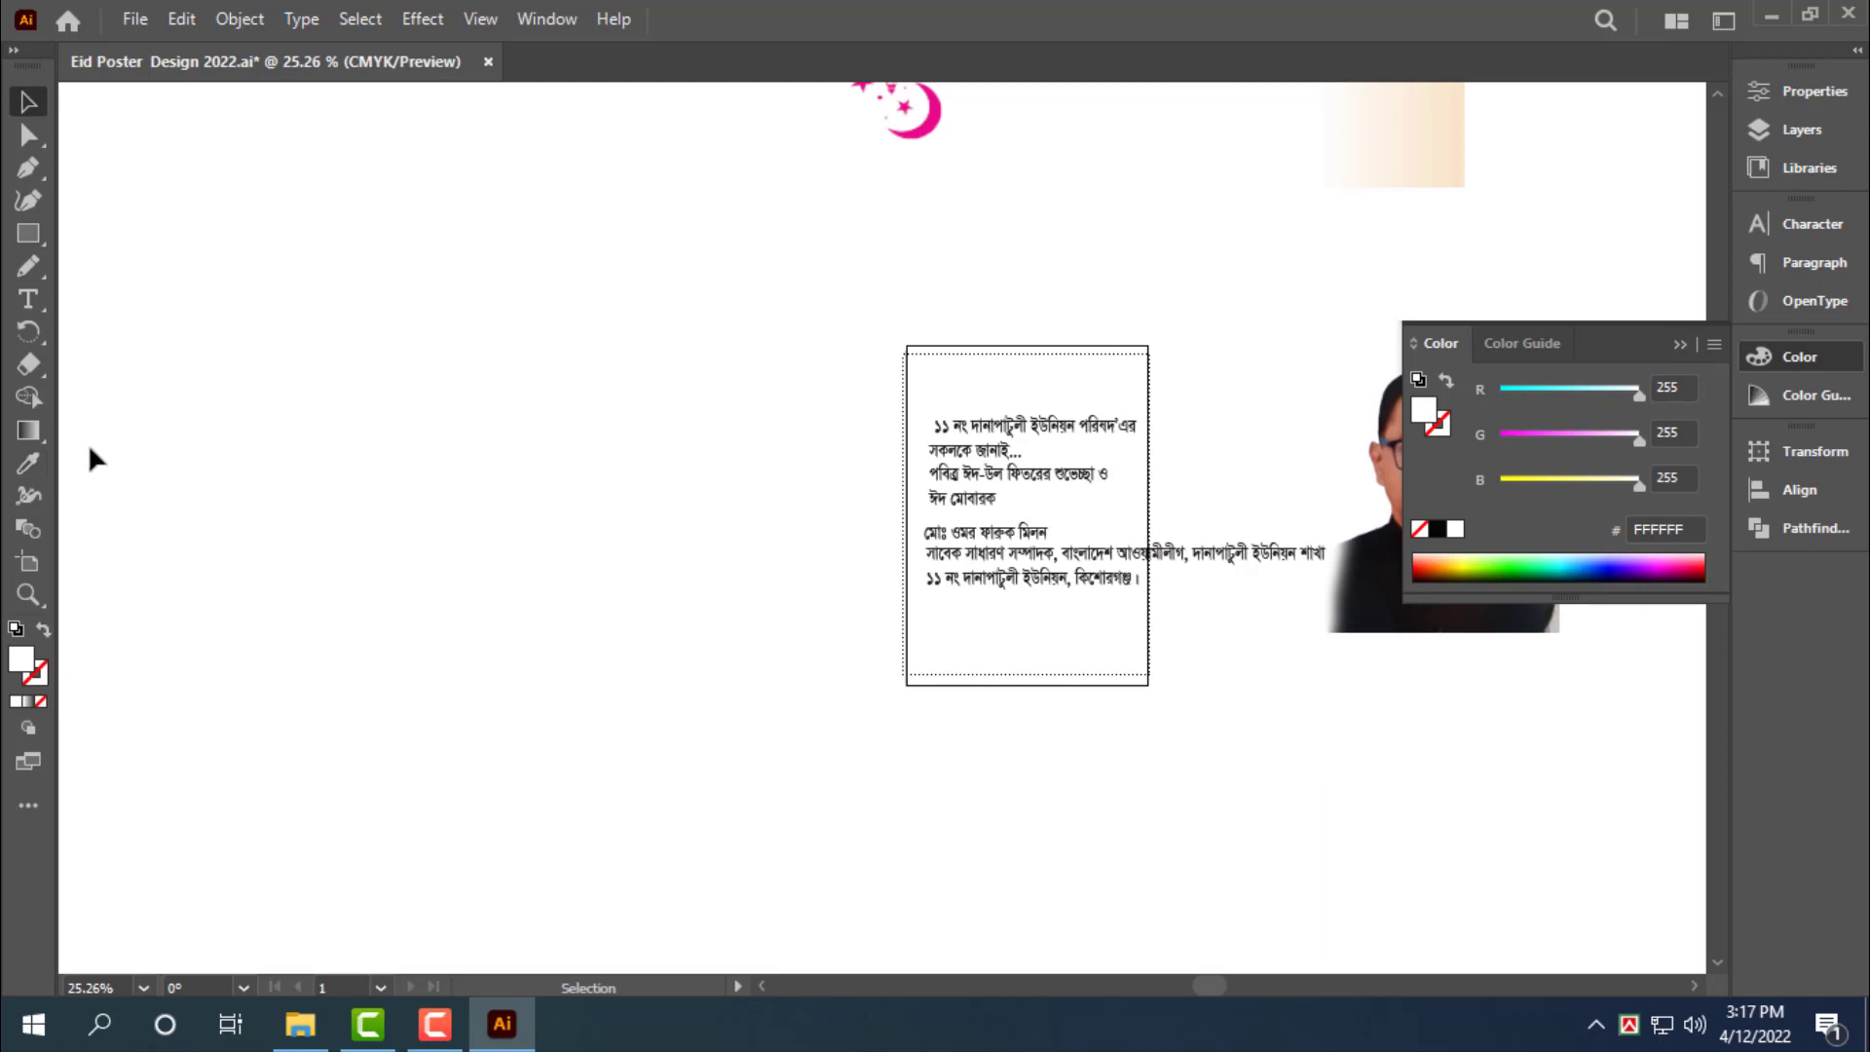
Create a rectangle 24 in wide and 36 in high for the poster with the Rectangle tool
key(m)
click(351, 346)
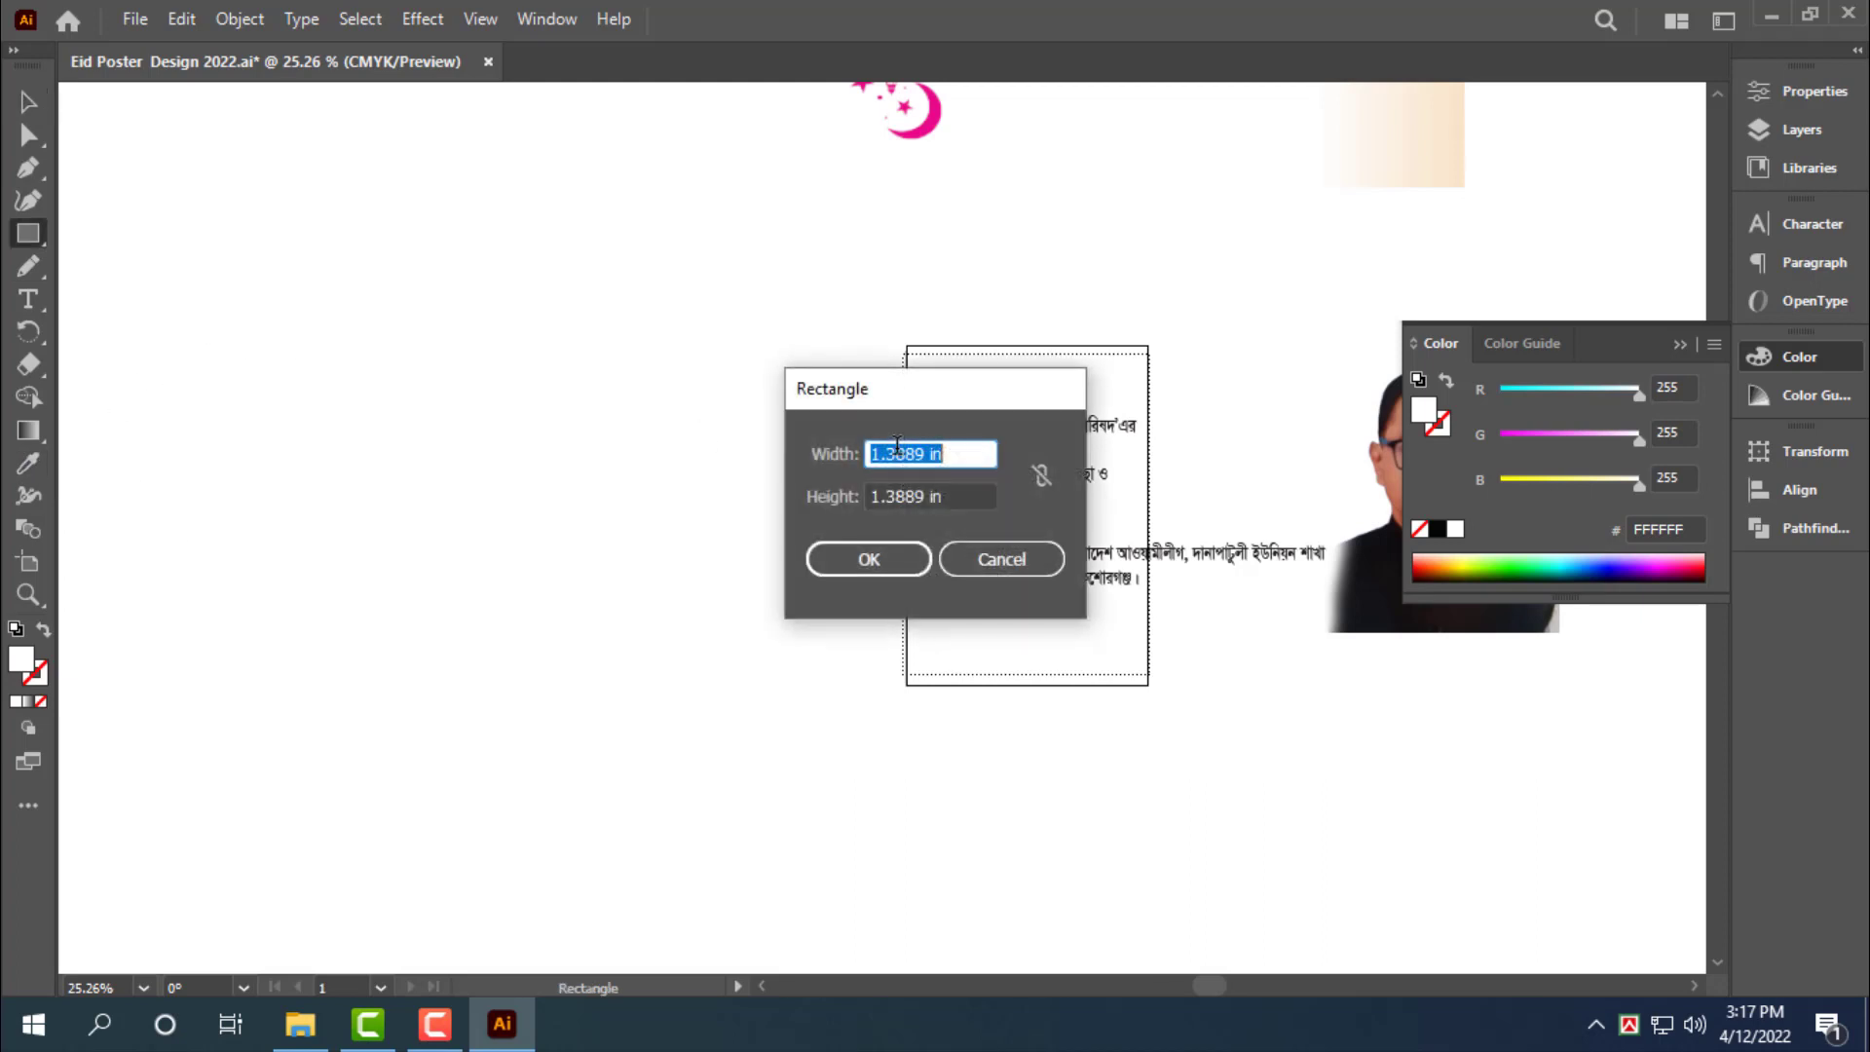
text(24)
key(Tab)
text(36)
key(Return)
key(v)
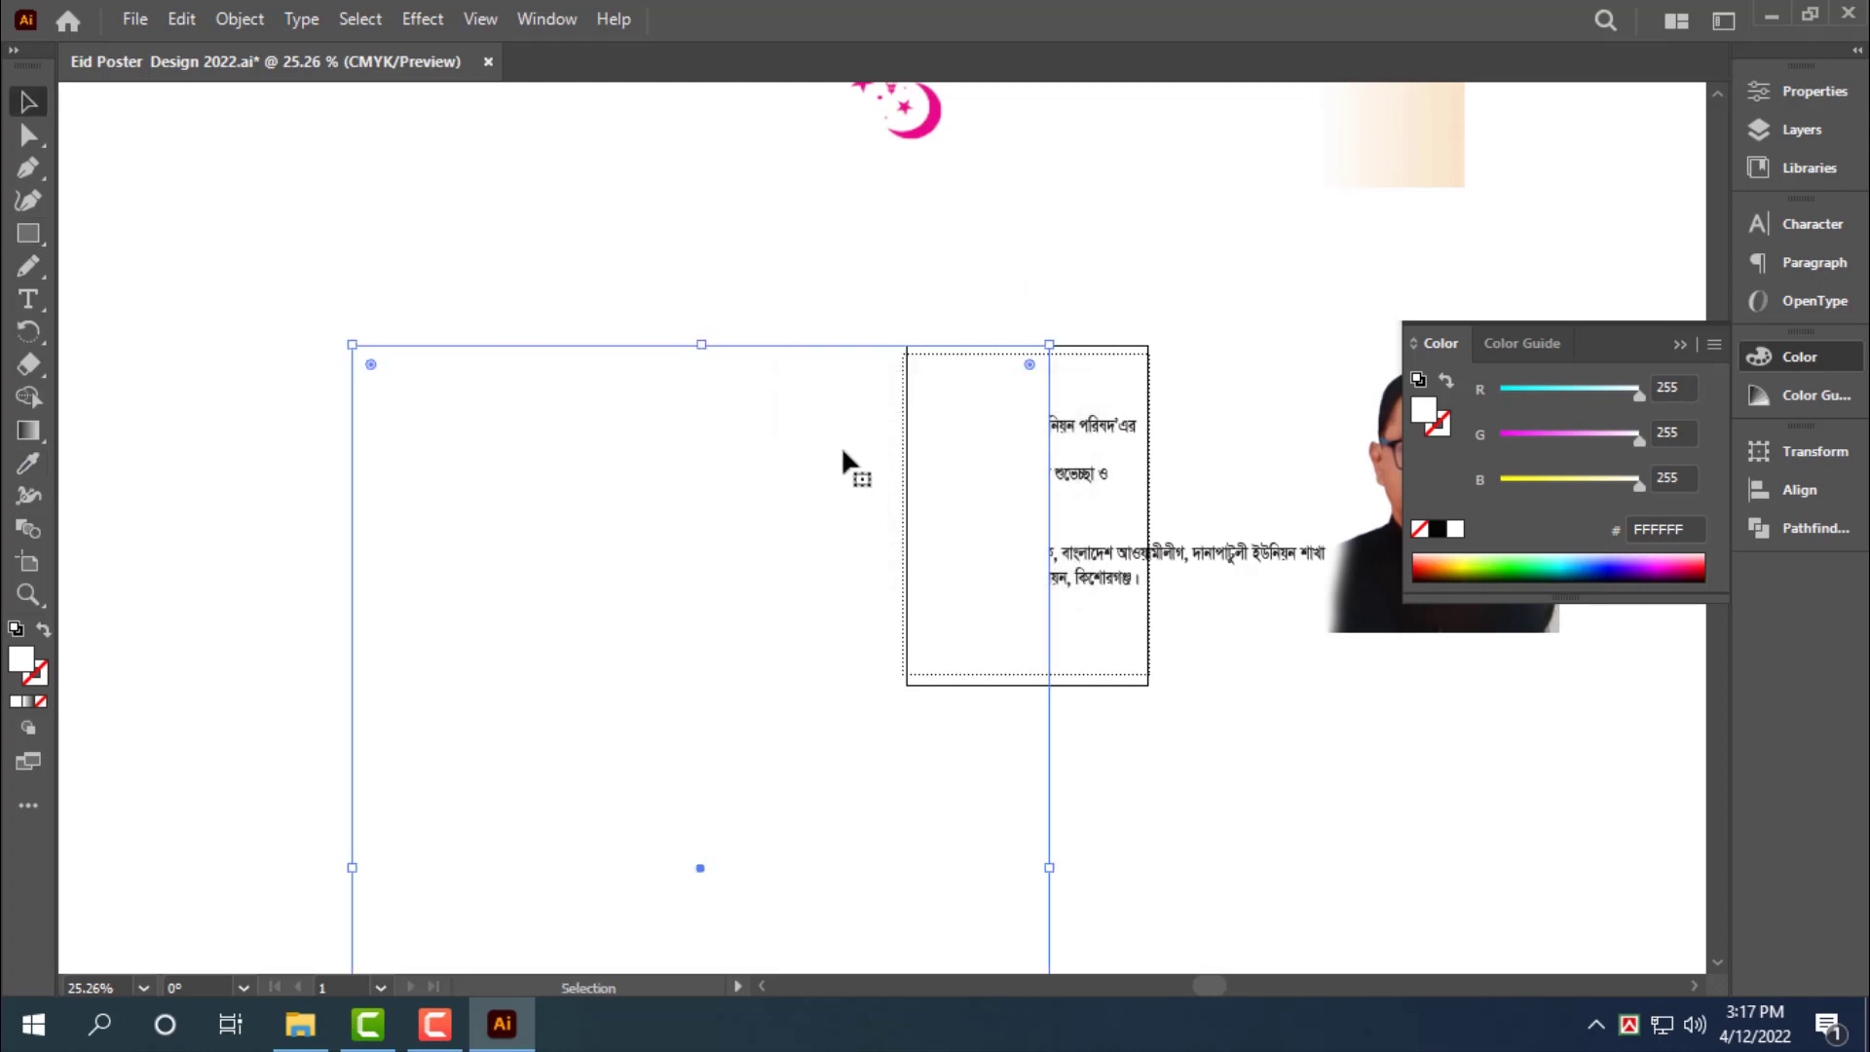
Move the new poster rectangle into the empty area to the left of the artboard, clear of the text
scroll(839, 447, down, 1)
drag(898, 603, 785, 618)
drag(727, 775, 685, 556)
drag(776, 602, 689, 601)
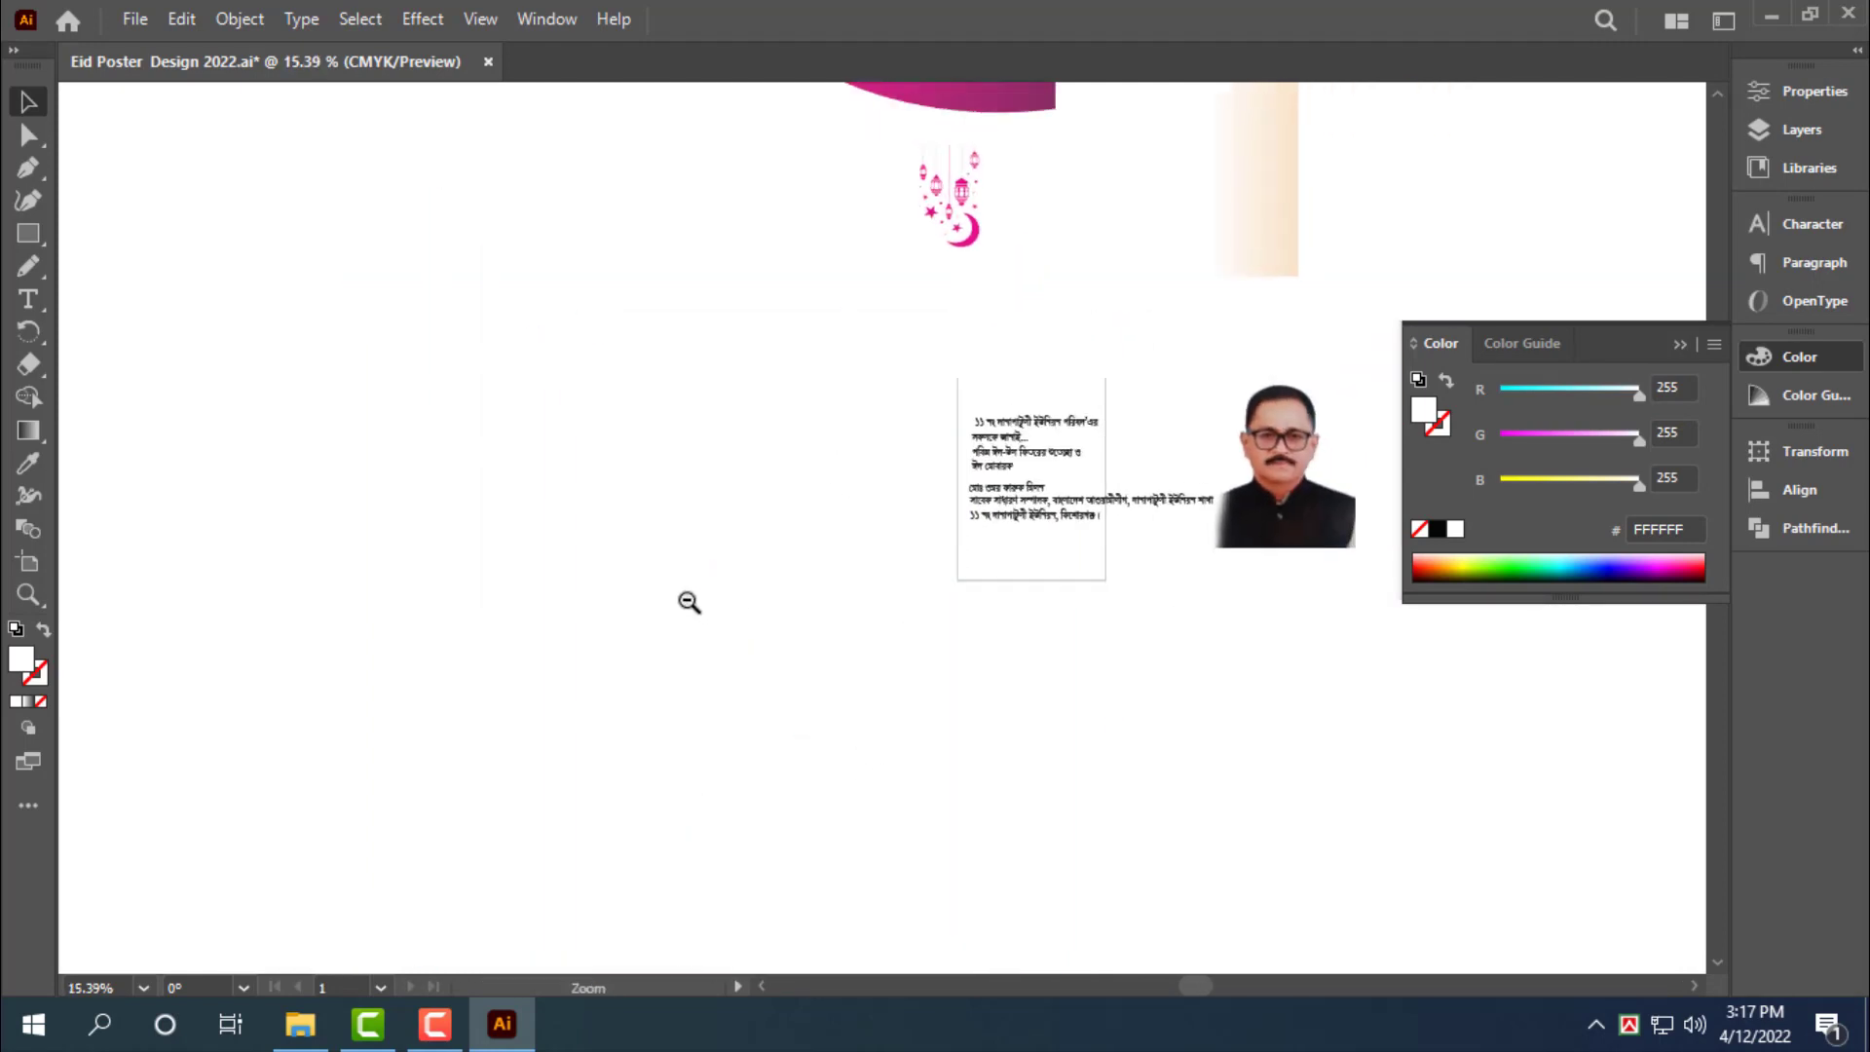
drag(826, 506, 838, 515)
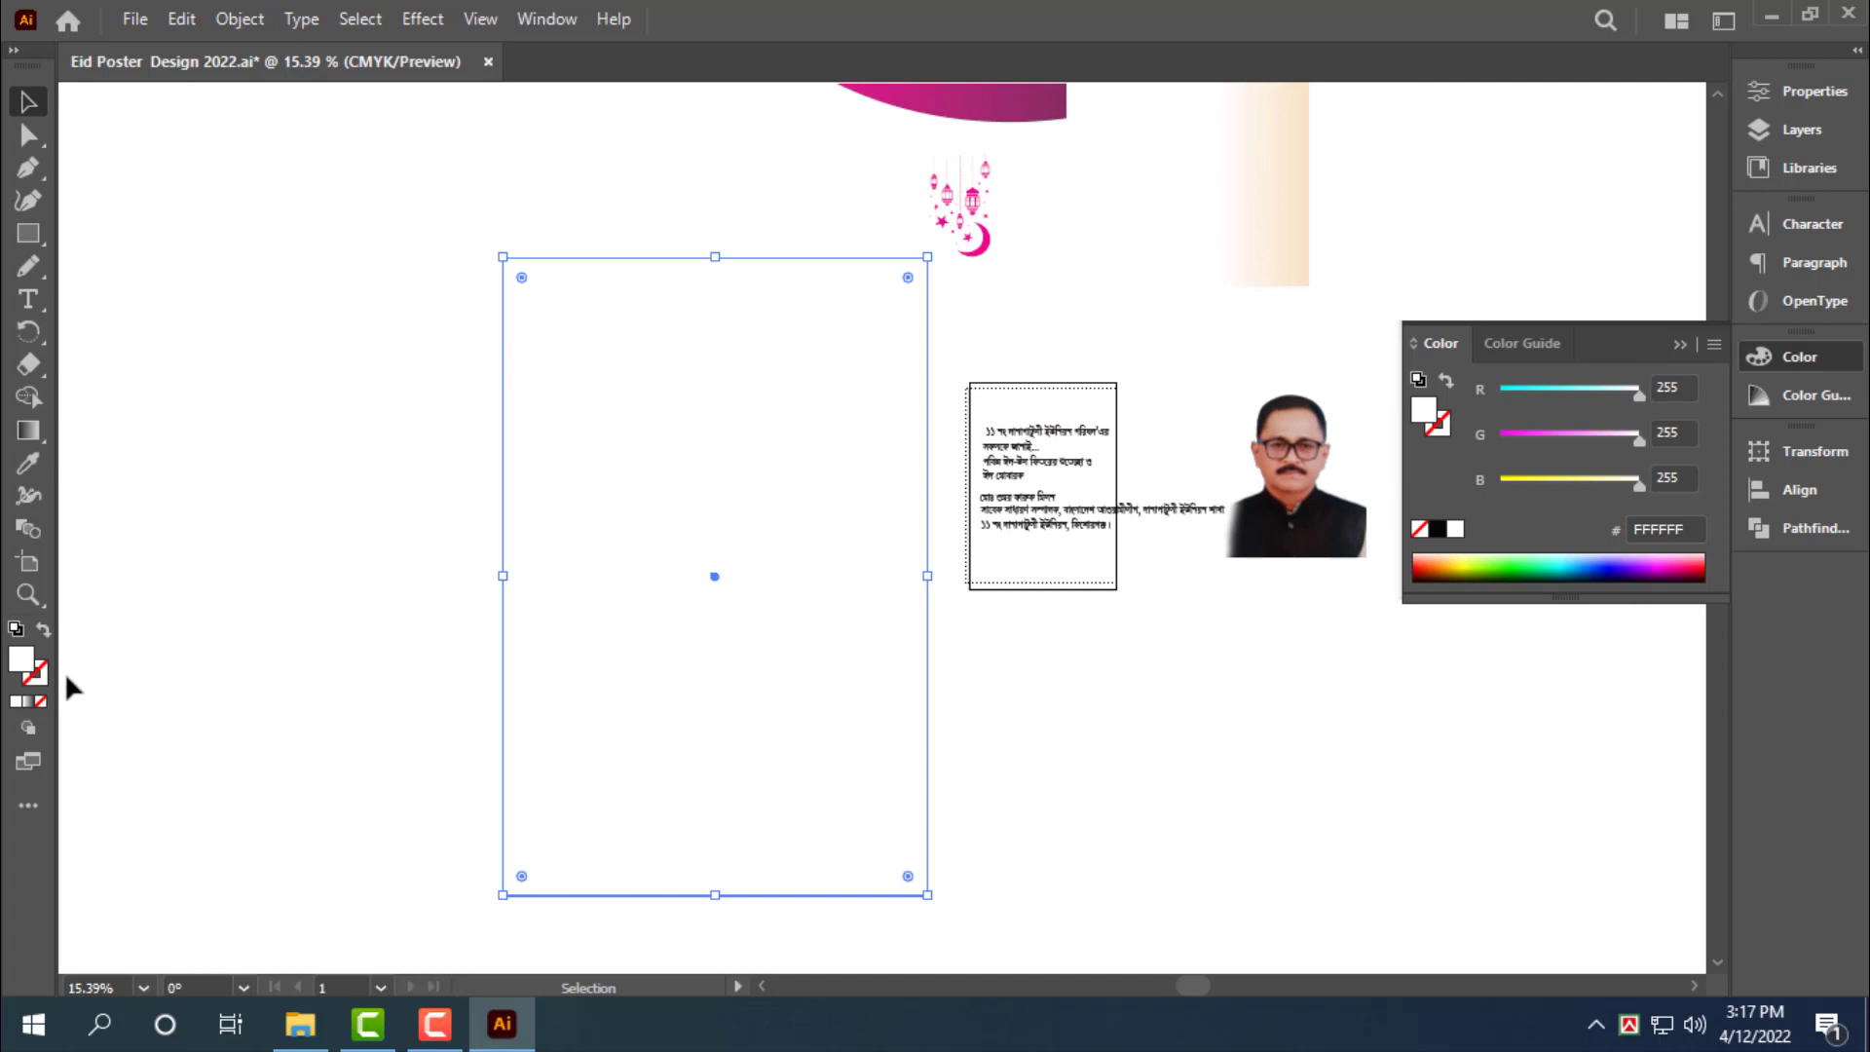
Give the poster rectangle a black stroke and remove its fill
click(39, 675)
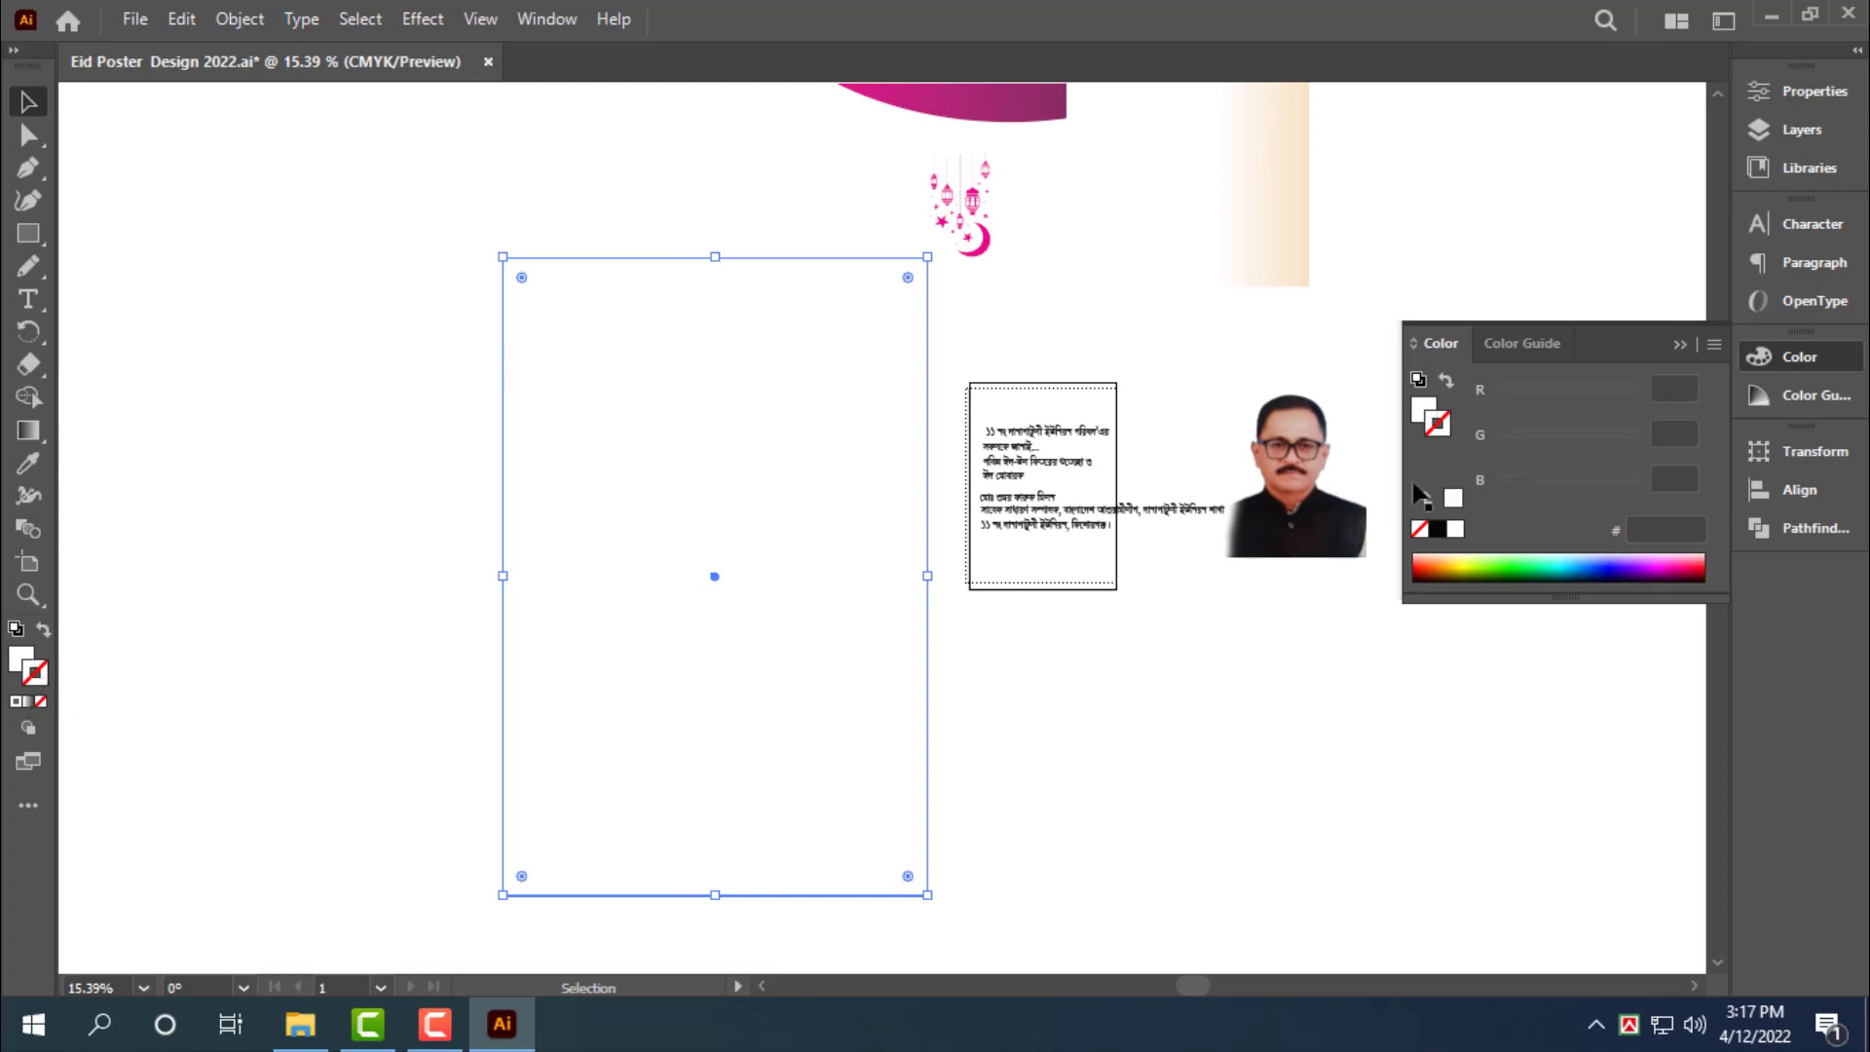
click(1441, 530)
click(1422, 410)
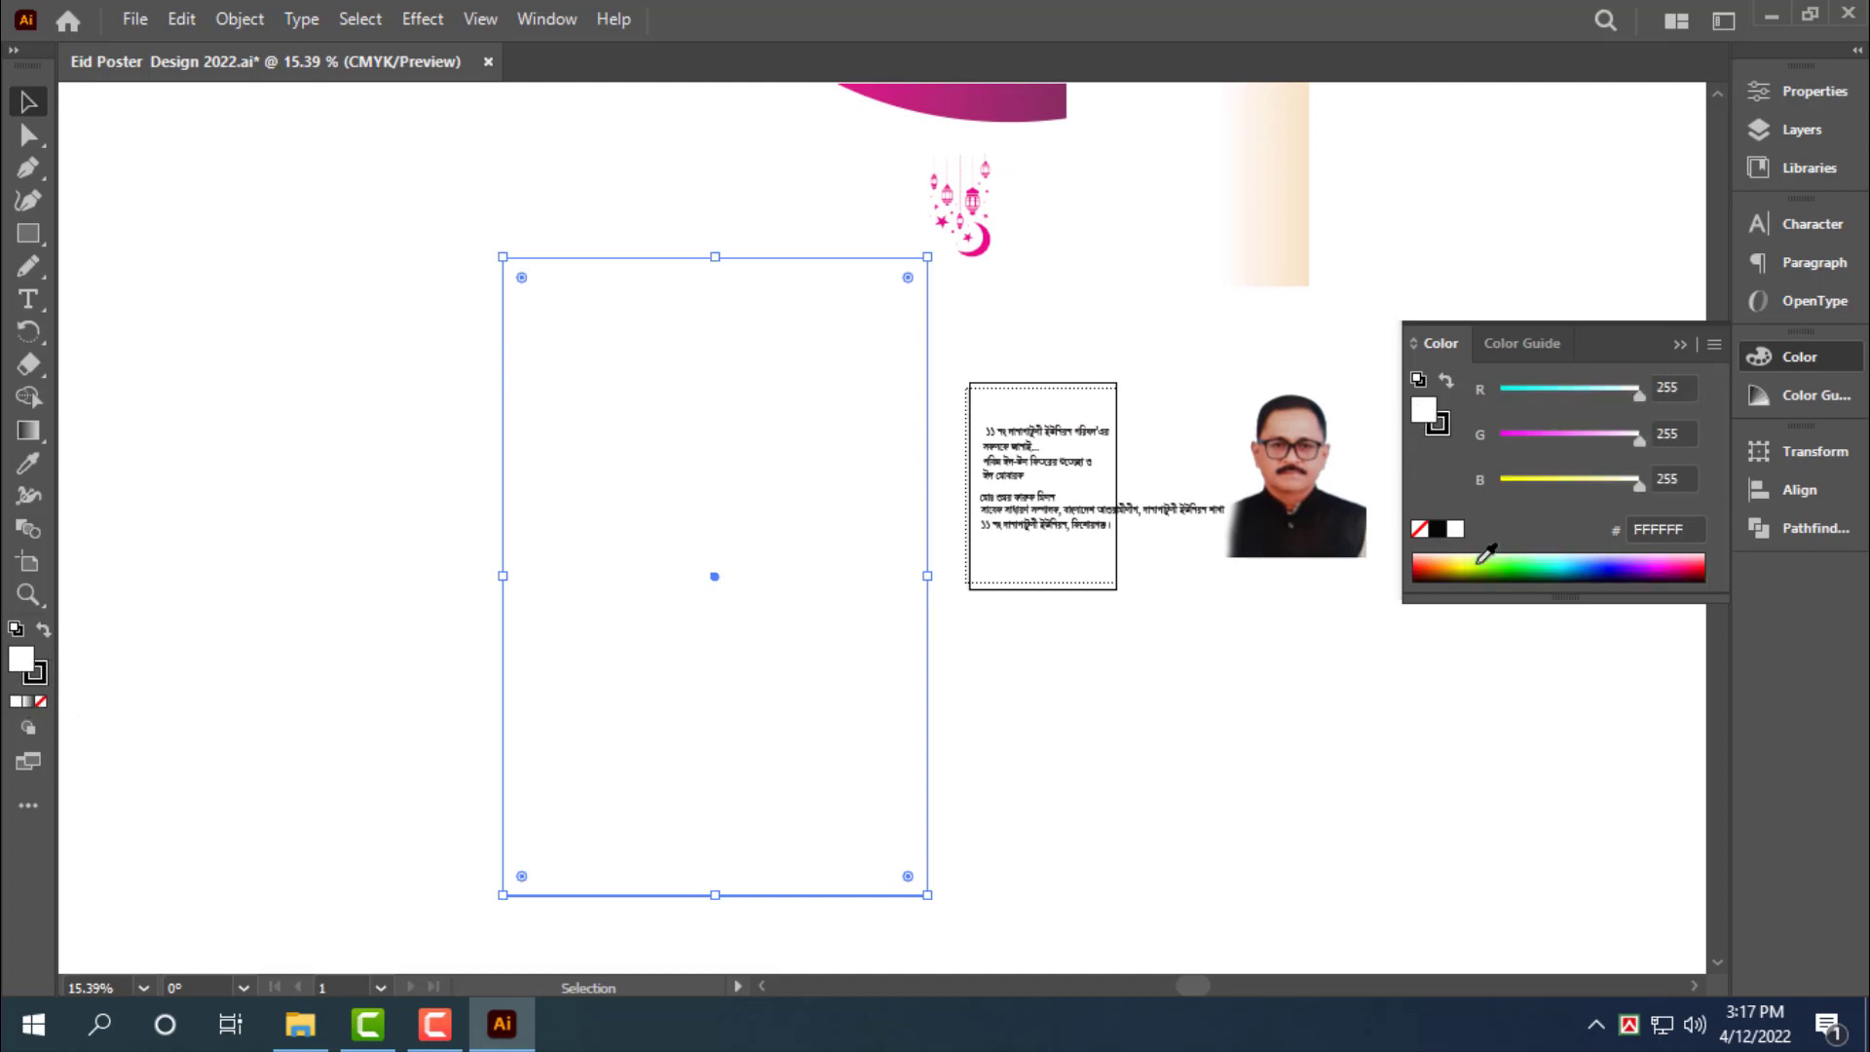
click(1419, 531)
key(a)
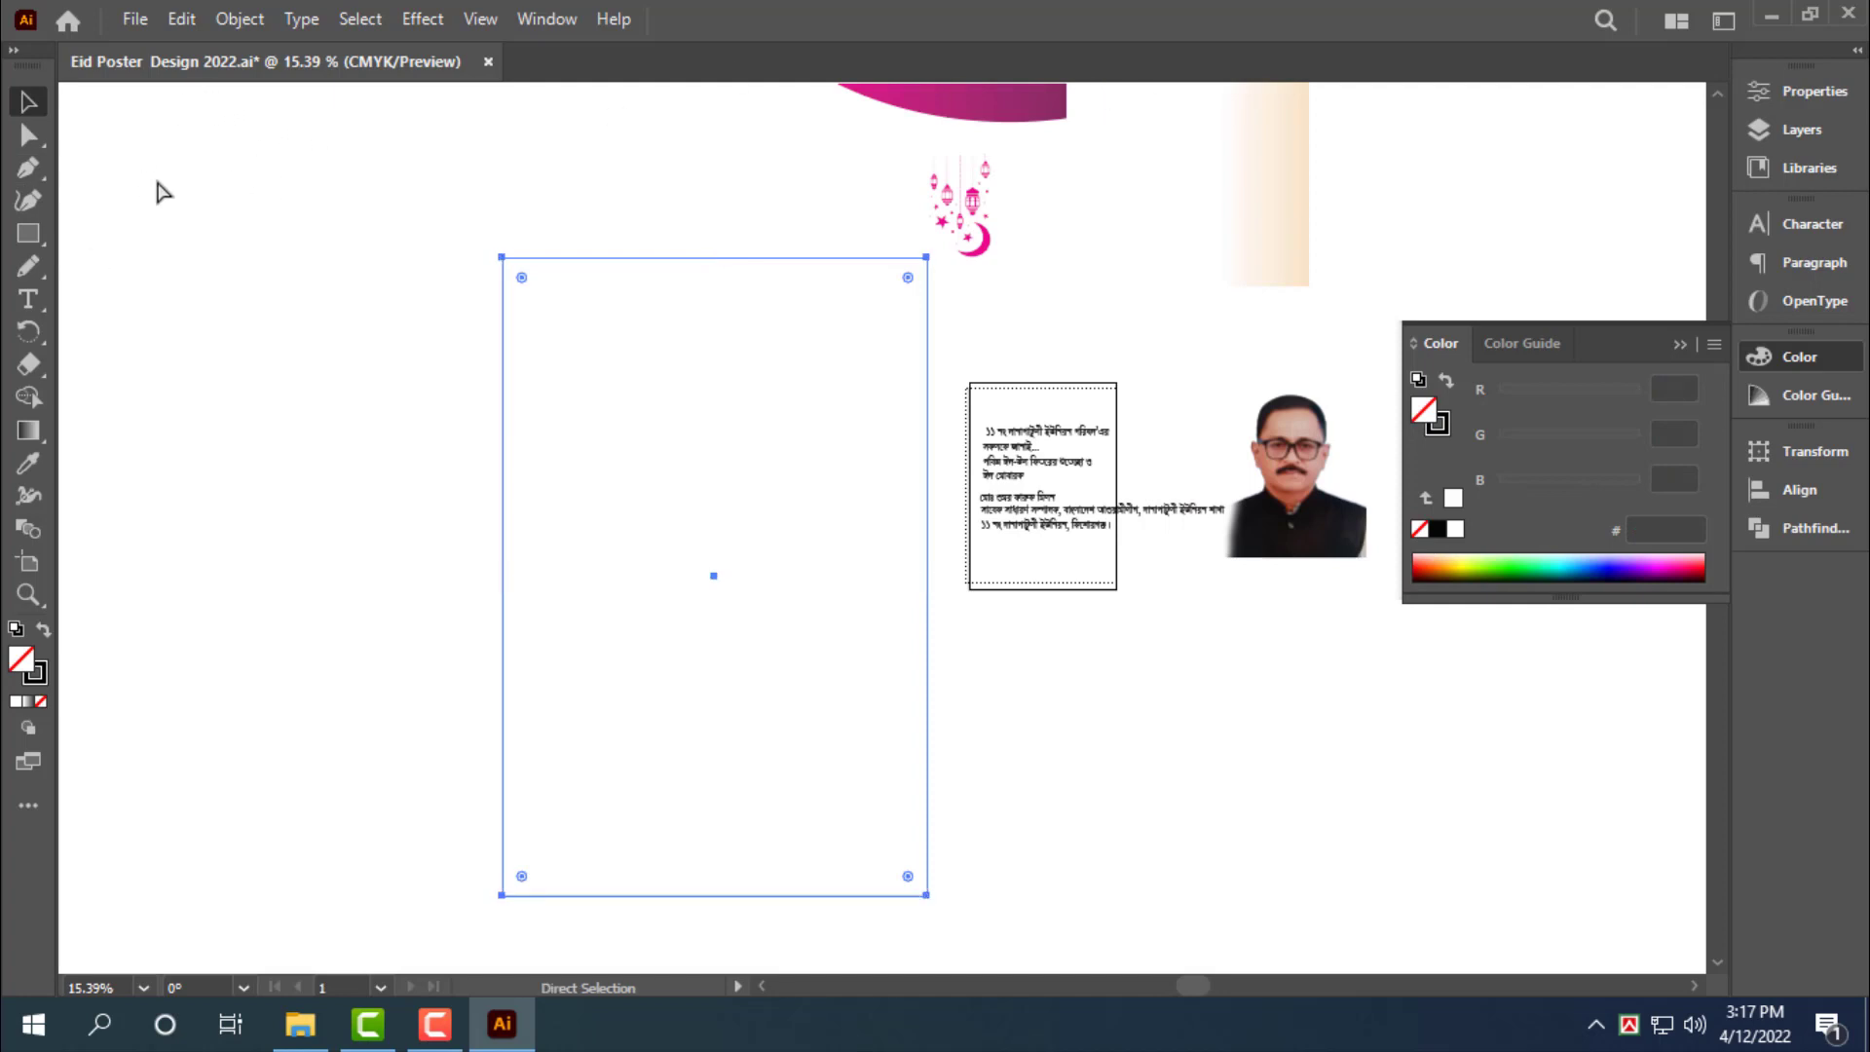
Show the rulers, place a vertical and a horizontal guide through the poster rectangle's centre, and deselect the rectangle
key(ctrl+r)
key(v)
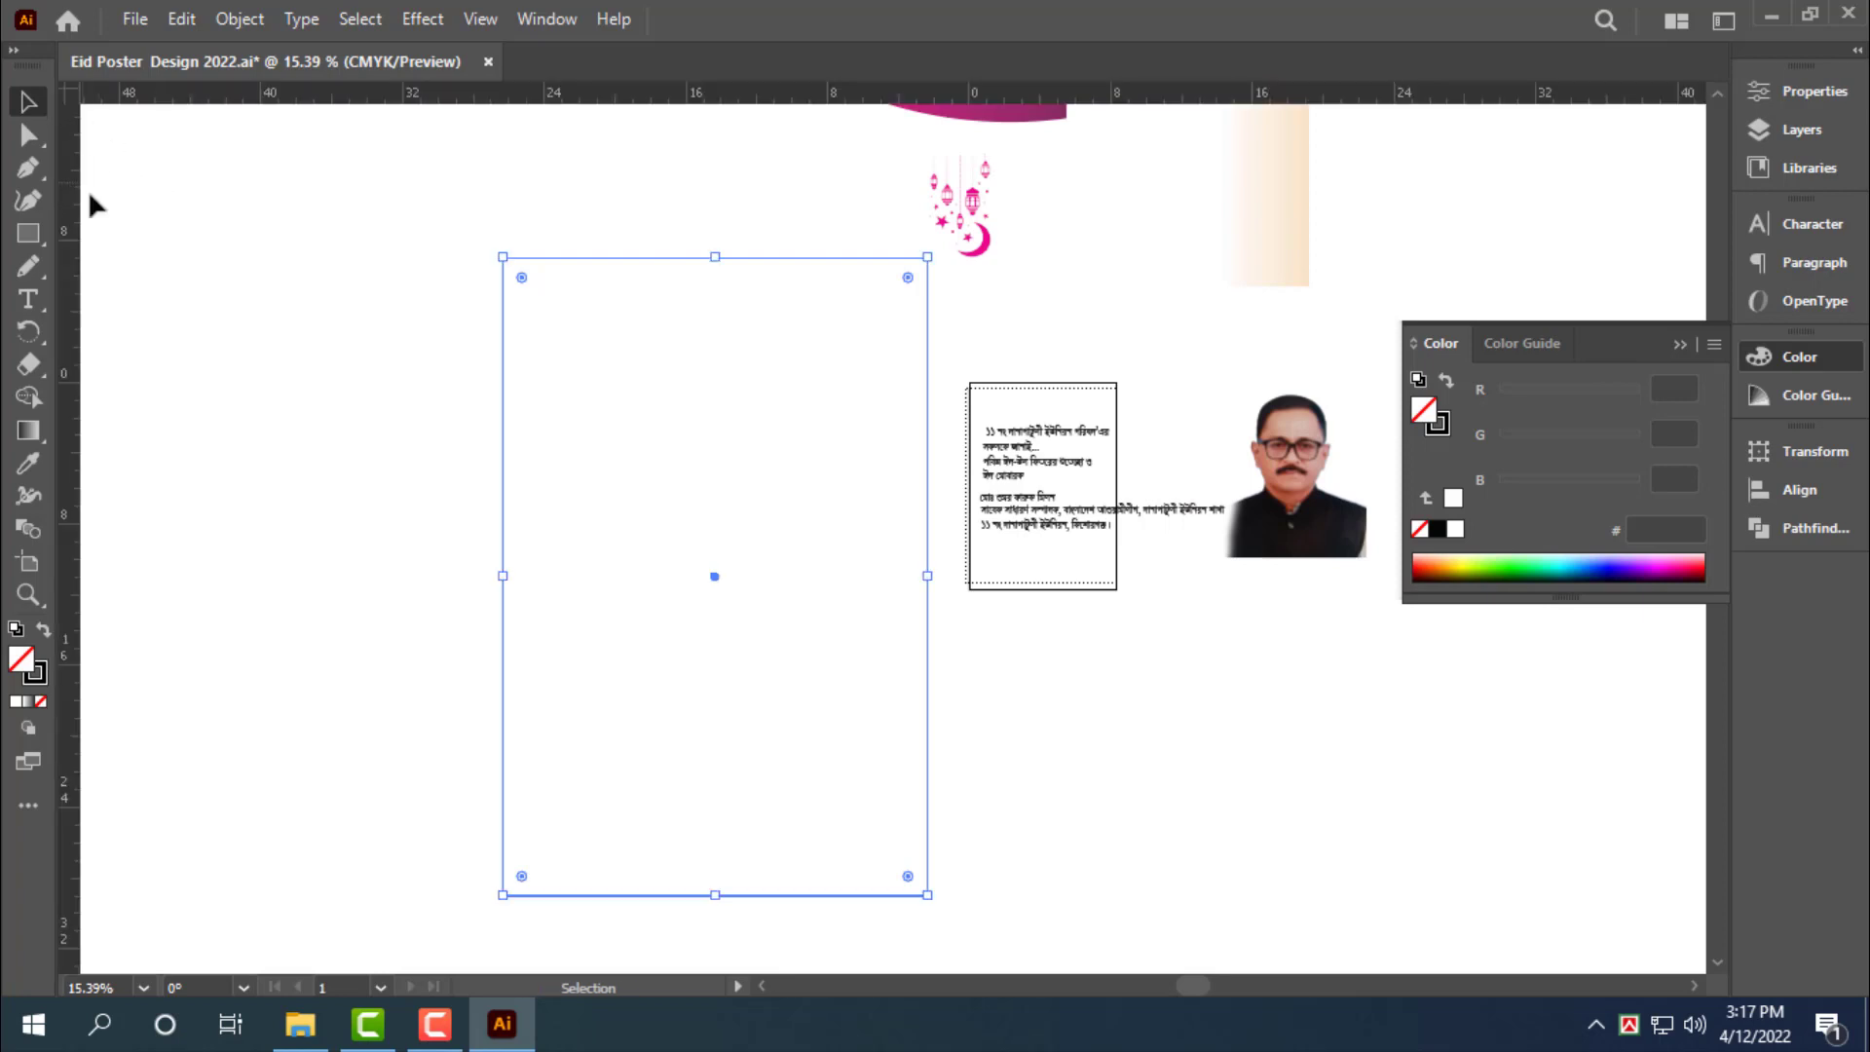
drag(73, 197, 714, 191)
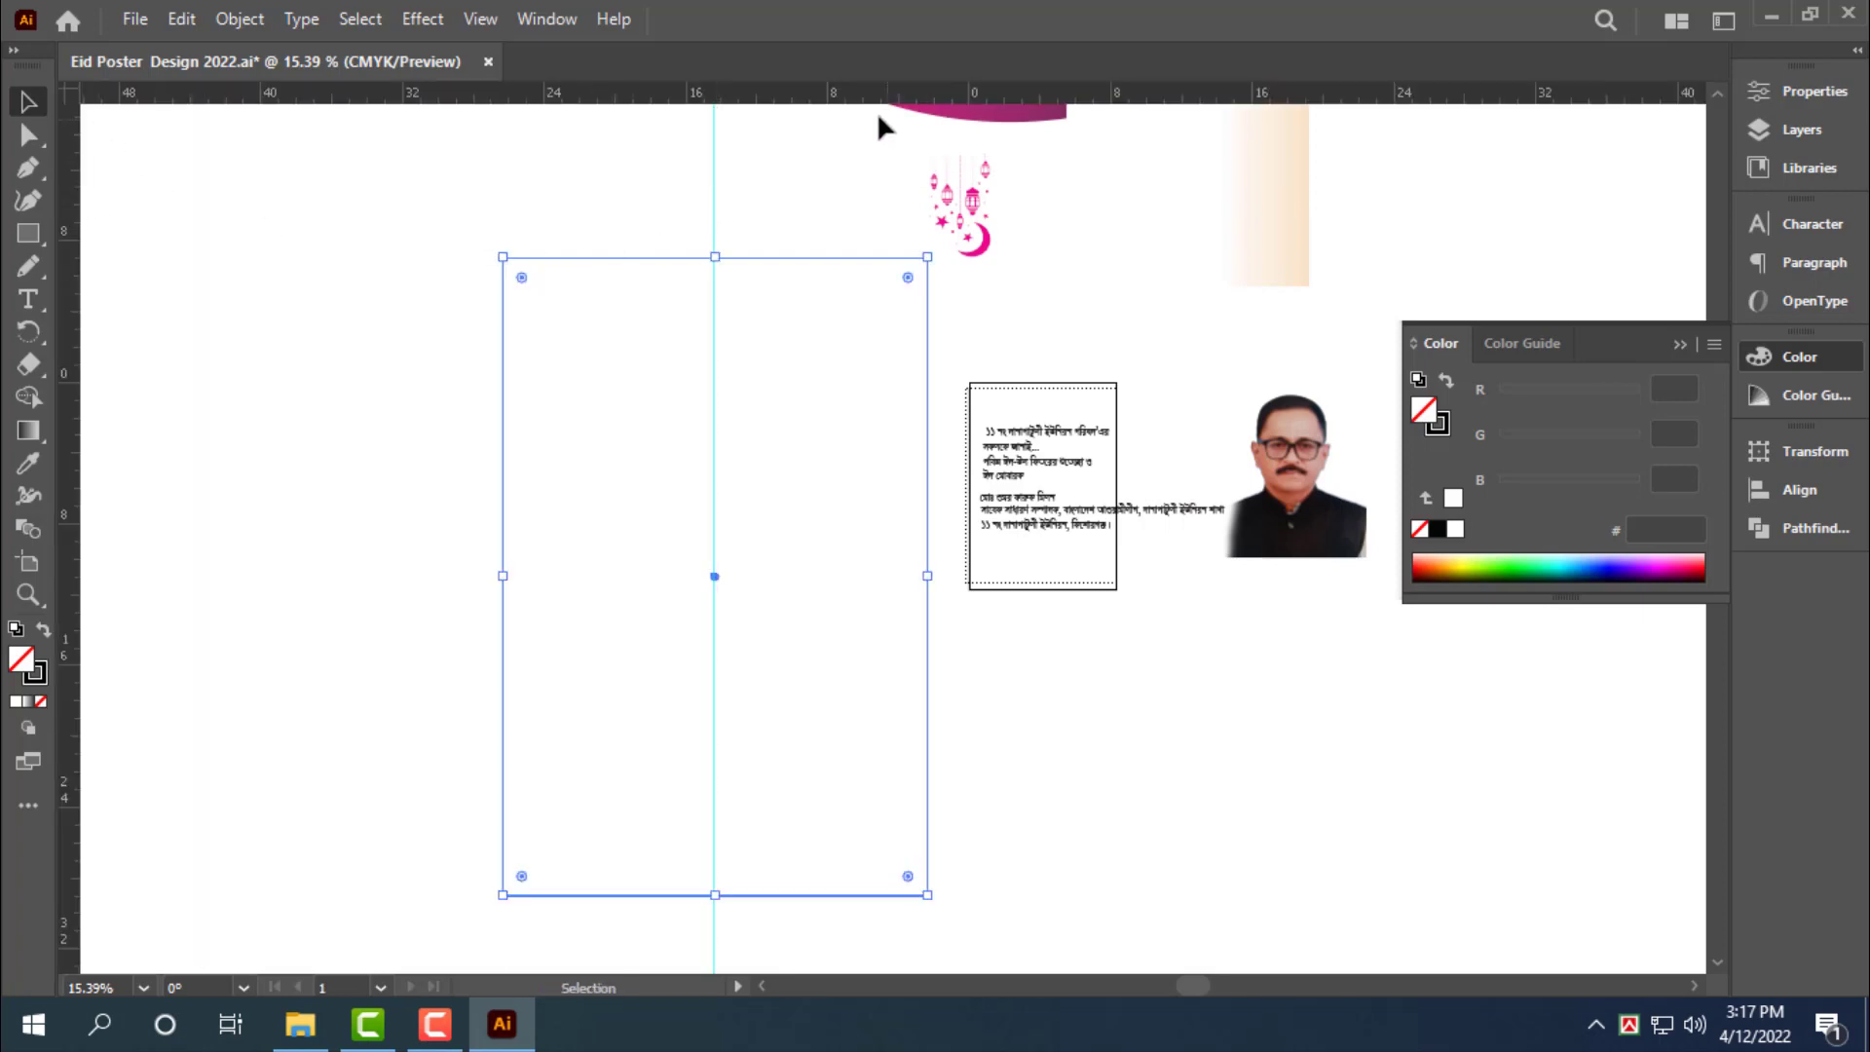
drag(877, 98, 722, 577)
click(803, 341)
drag(438, 193, 693, 398)
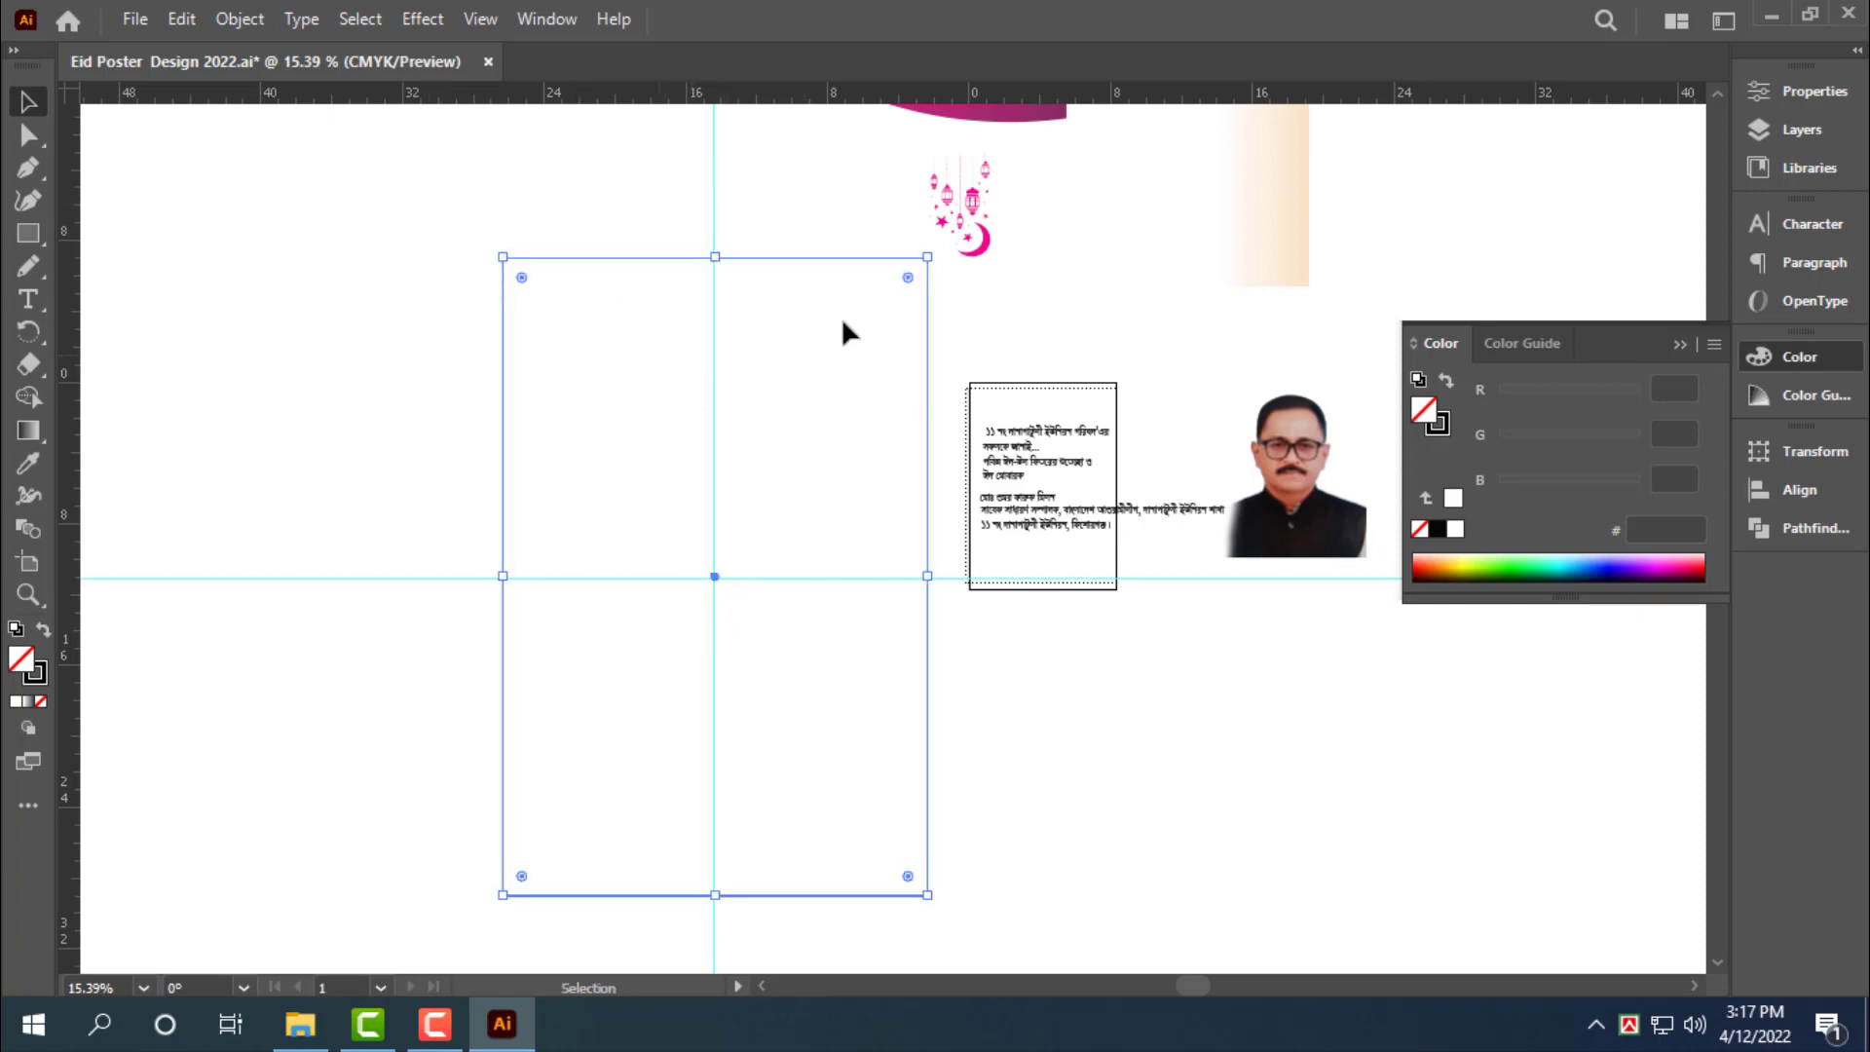
scroll(965, 555, right, 3)
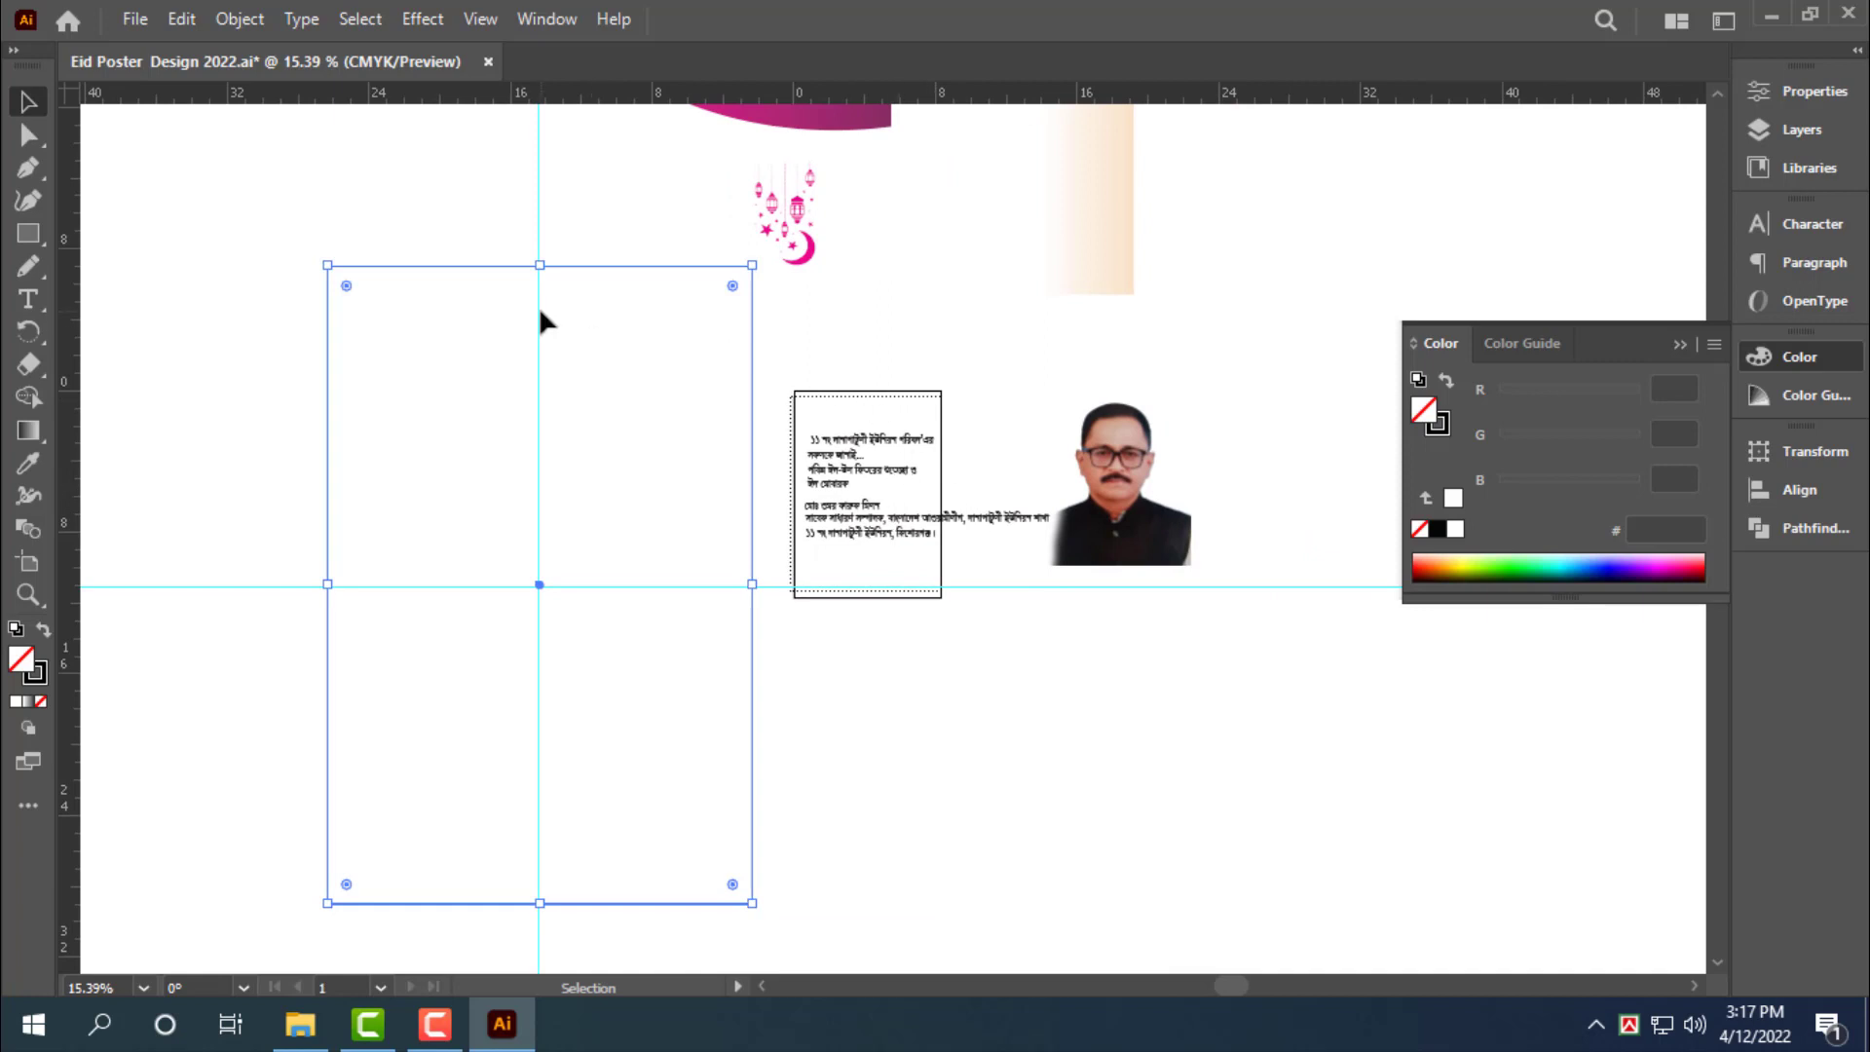
drag(444, 271, 539, 307)
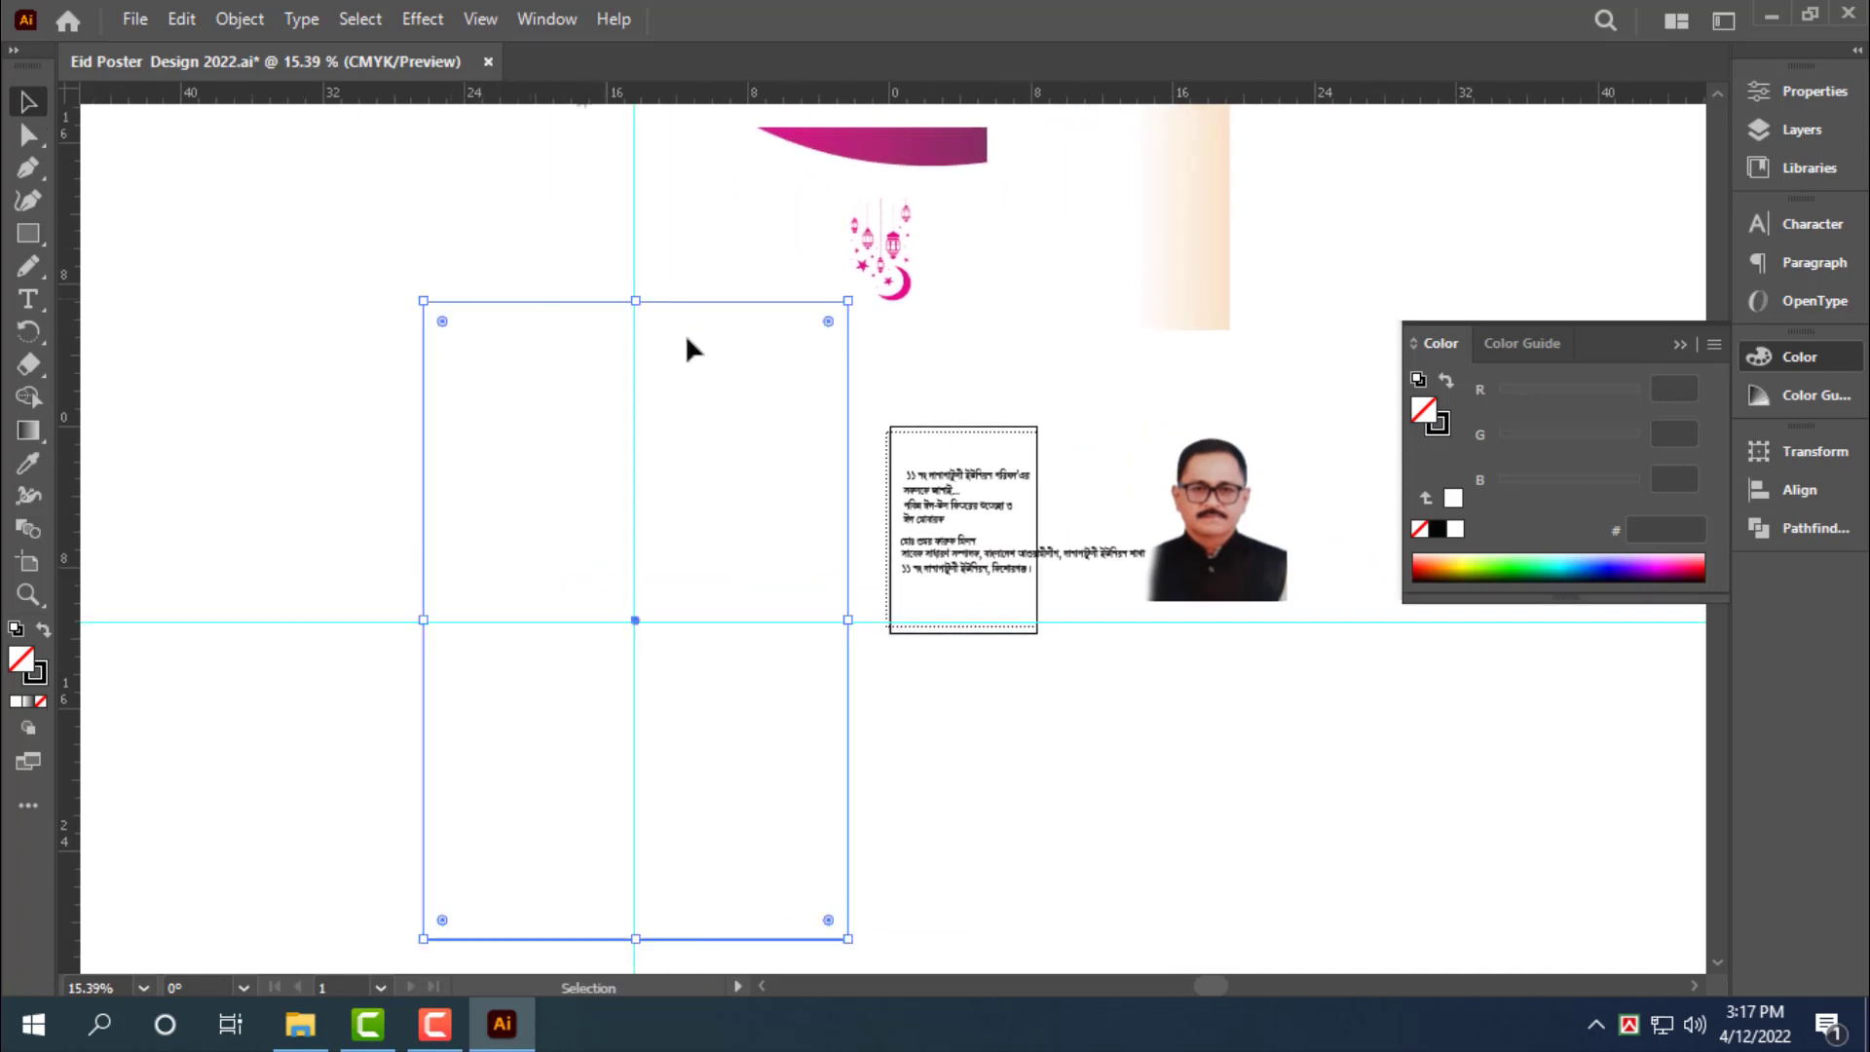
click(478, 272)
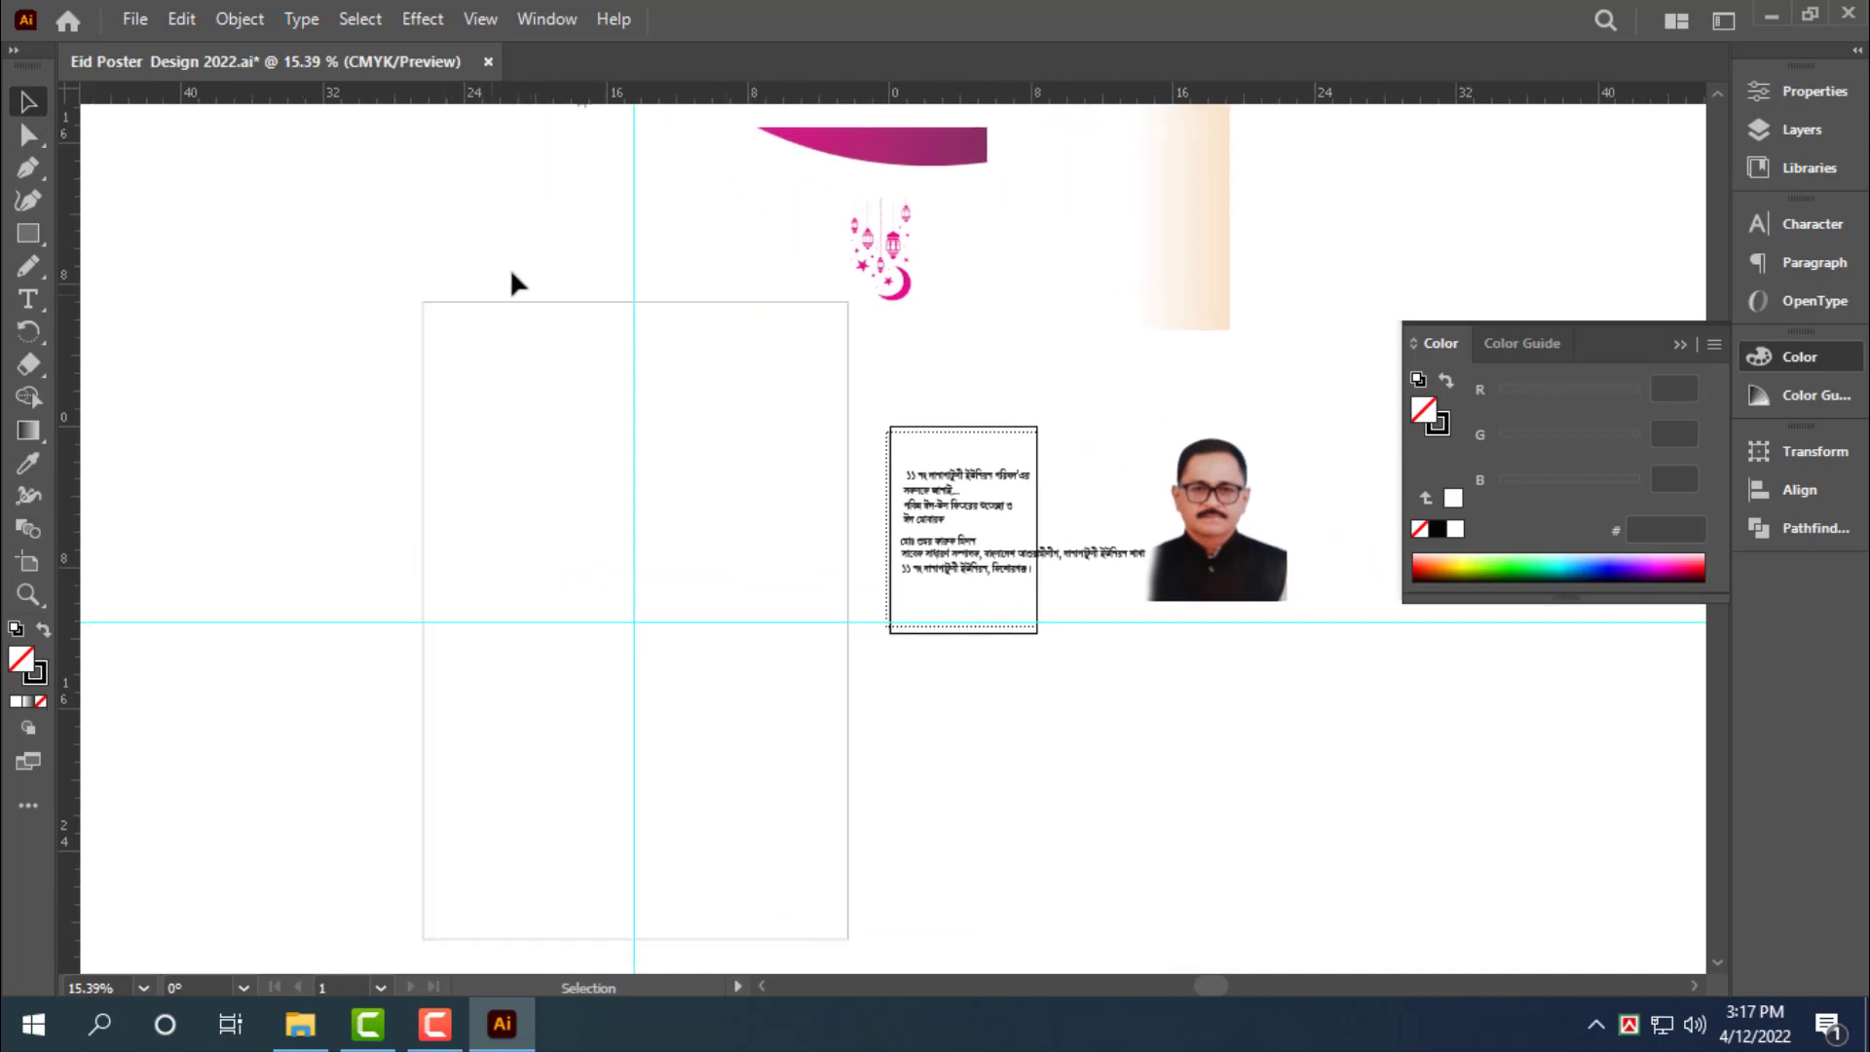
Duplicate the poster rectangle in place and shrink the copy from below to a strip about 2 in high along the poster's upper edge
drag(464, 220, 568, 349)
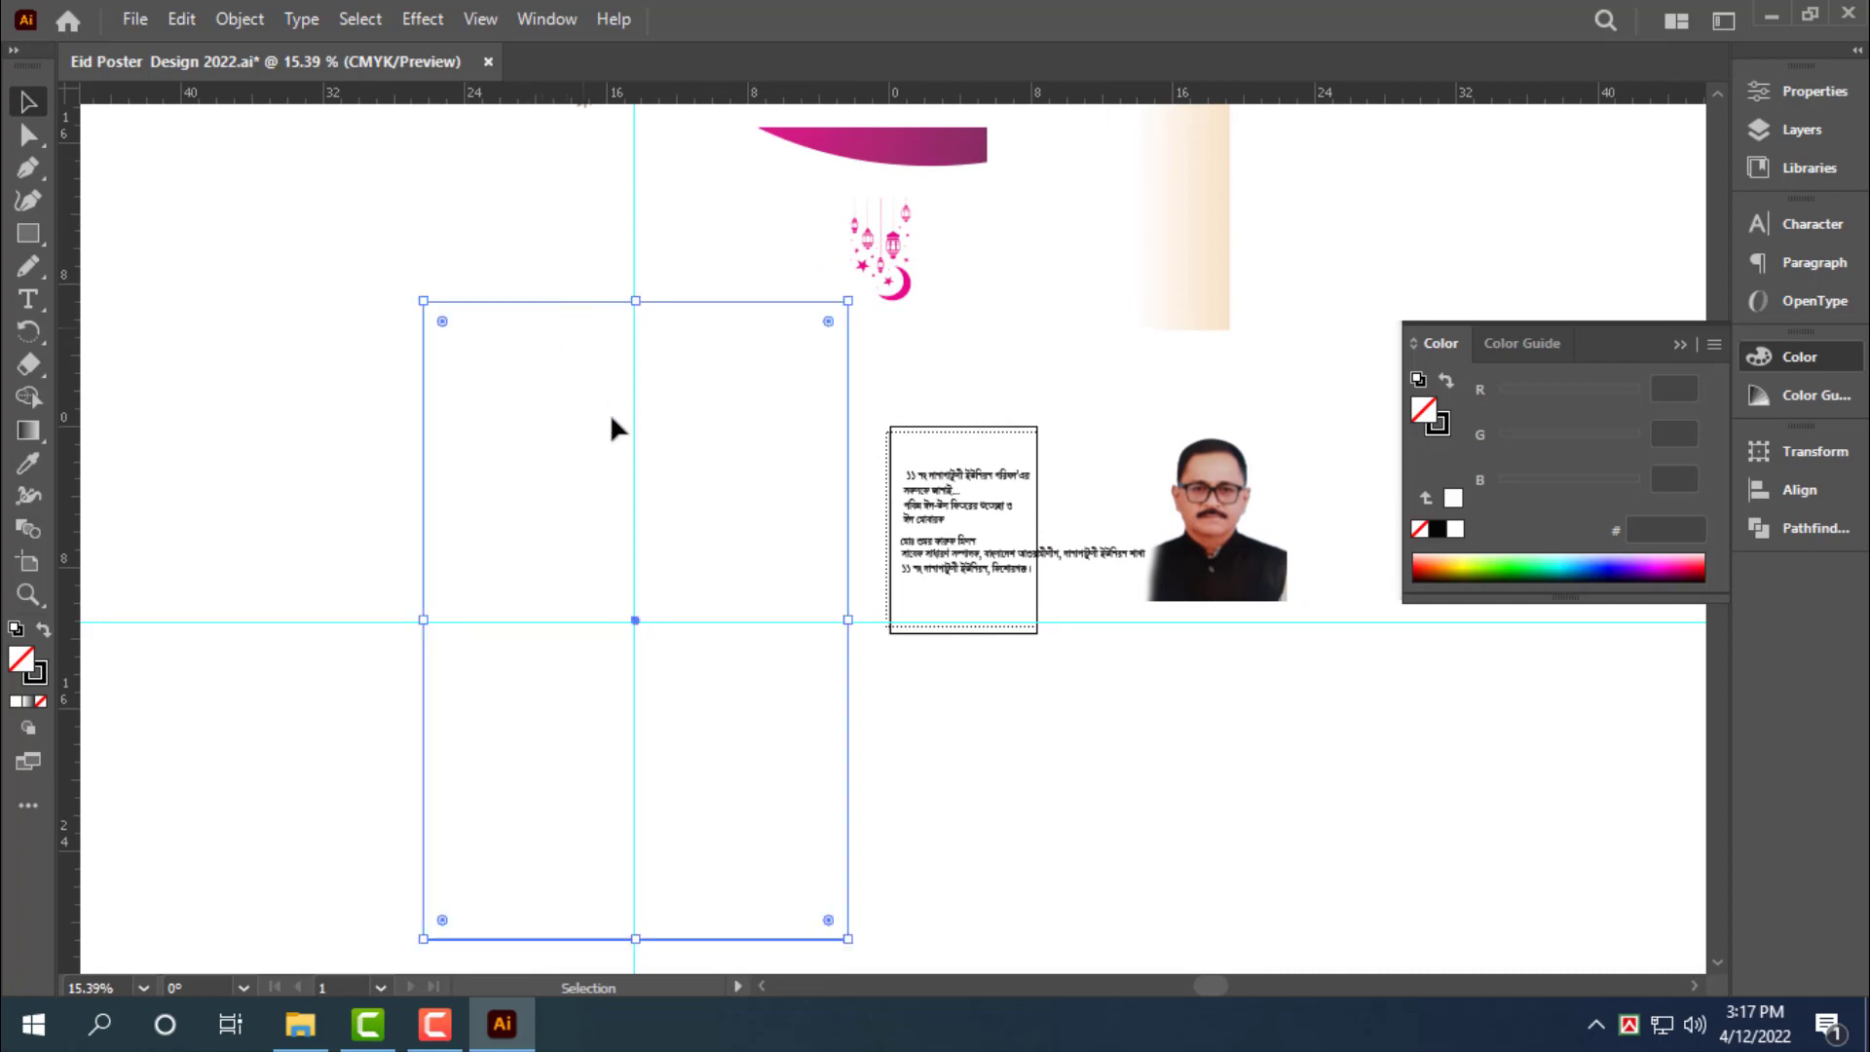
key(a)
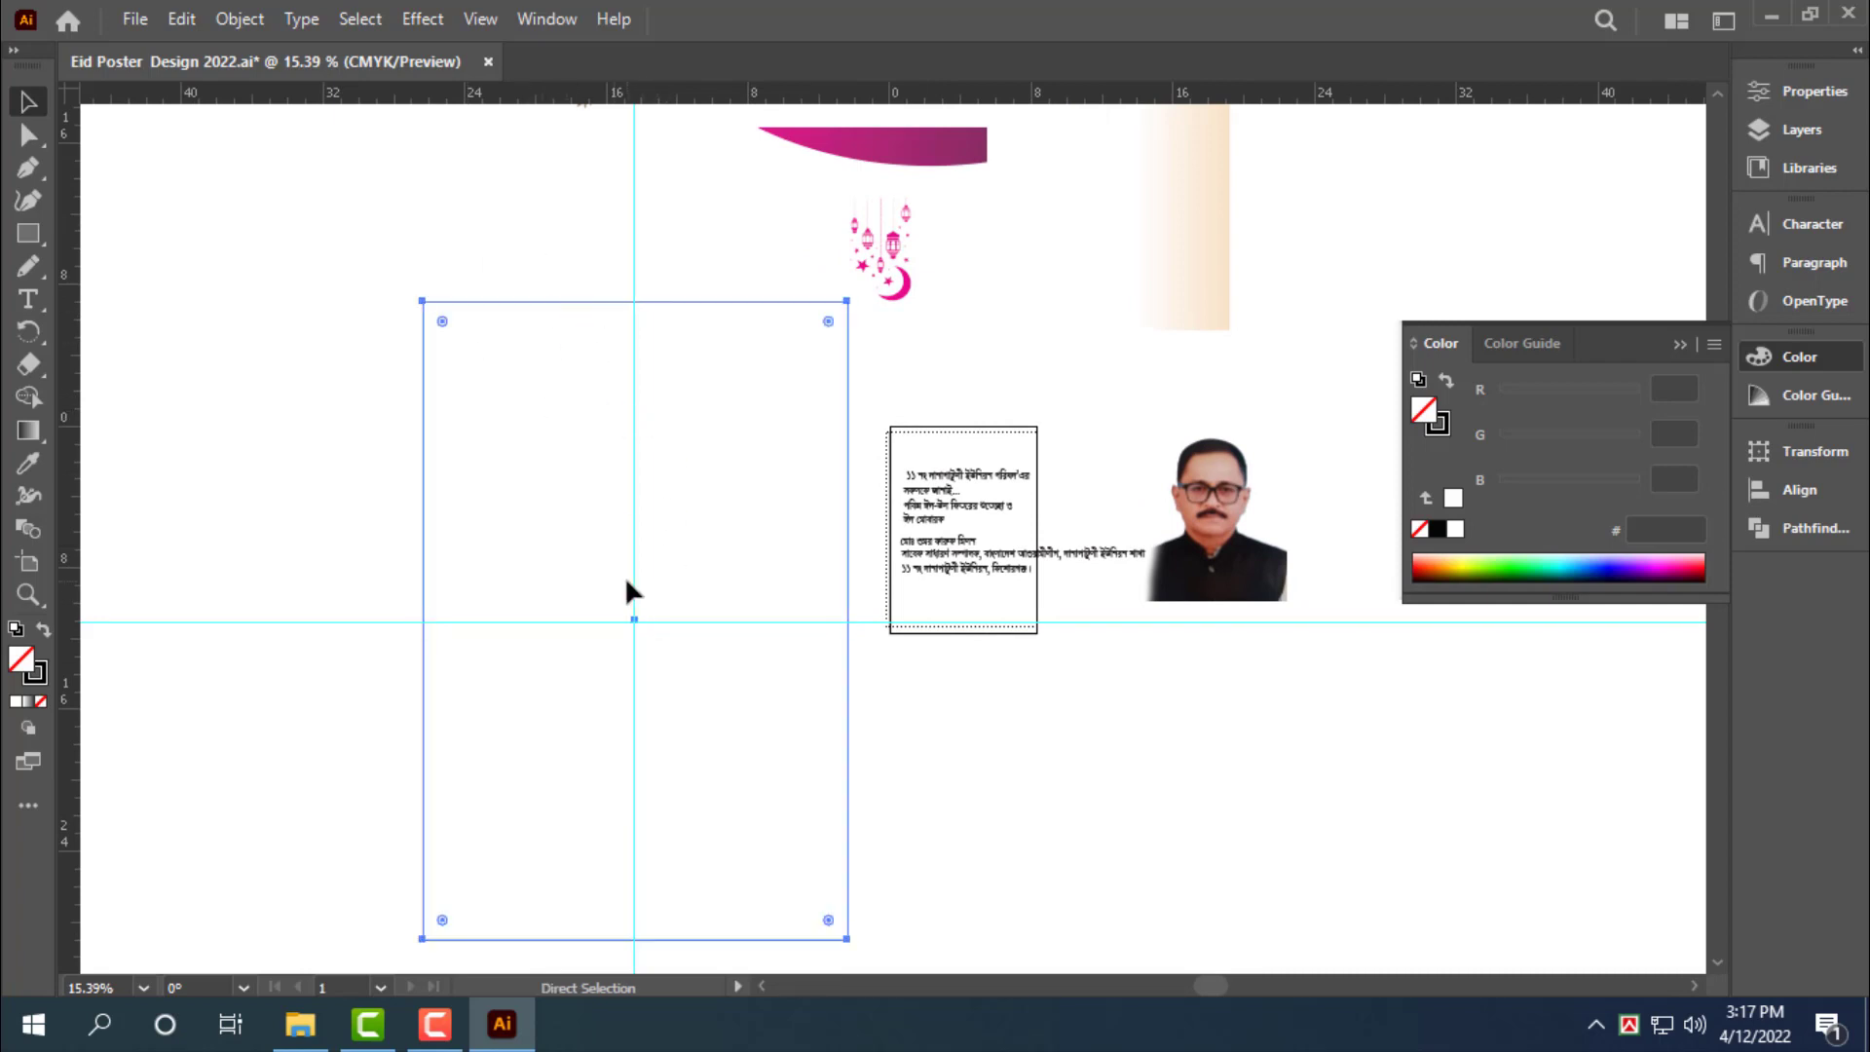
click(640, 939)
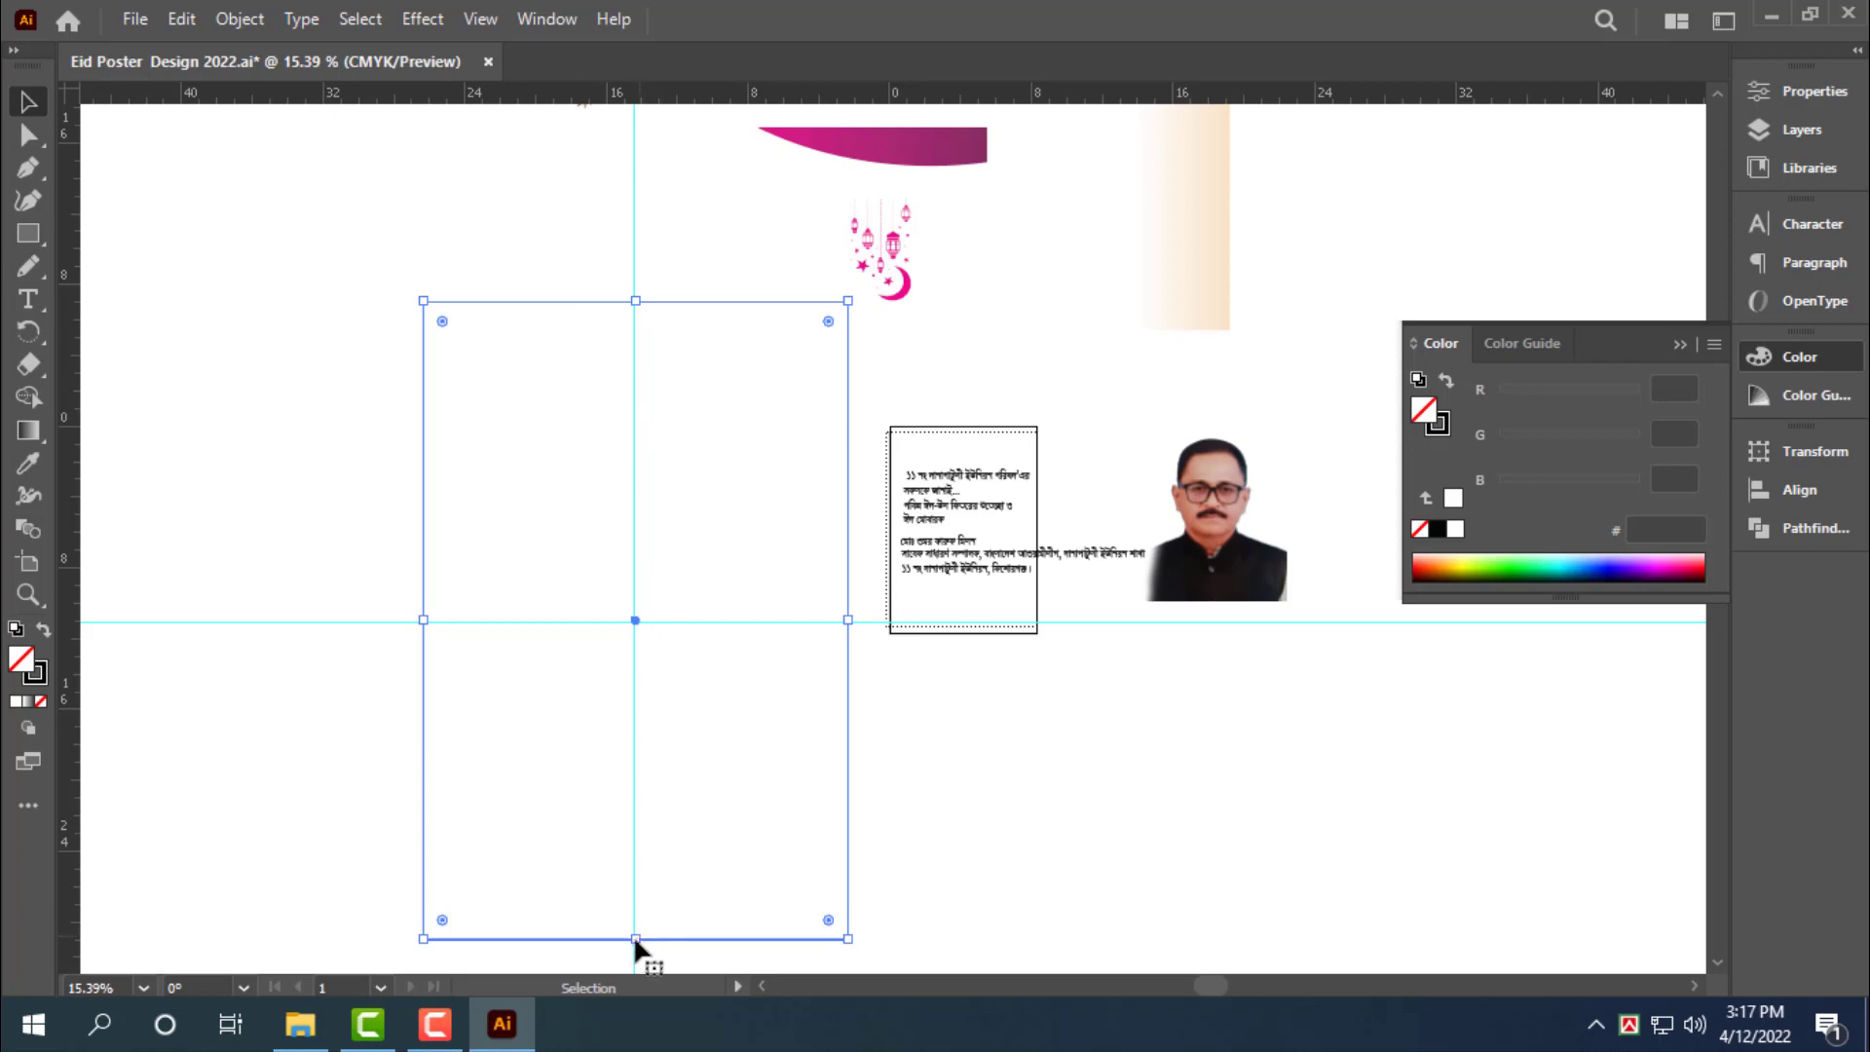
drag(669, 738, 693, 466)
key(ctrl+z)
drag(639, 942, 692, 343)
key(ctrl+space)
drag(648, 285, 865, 439)
key(space)
drag(652, 426, 797, 390)
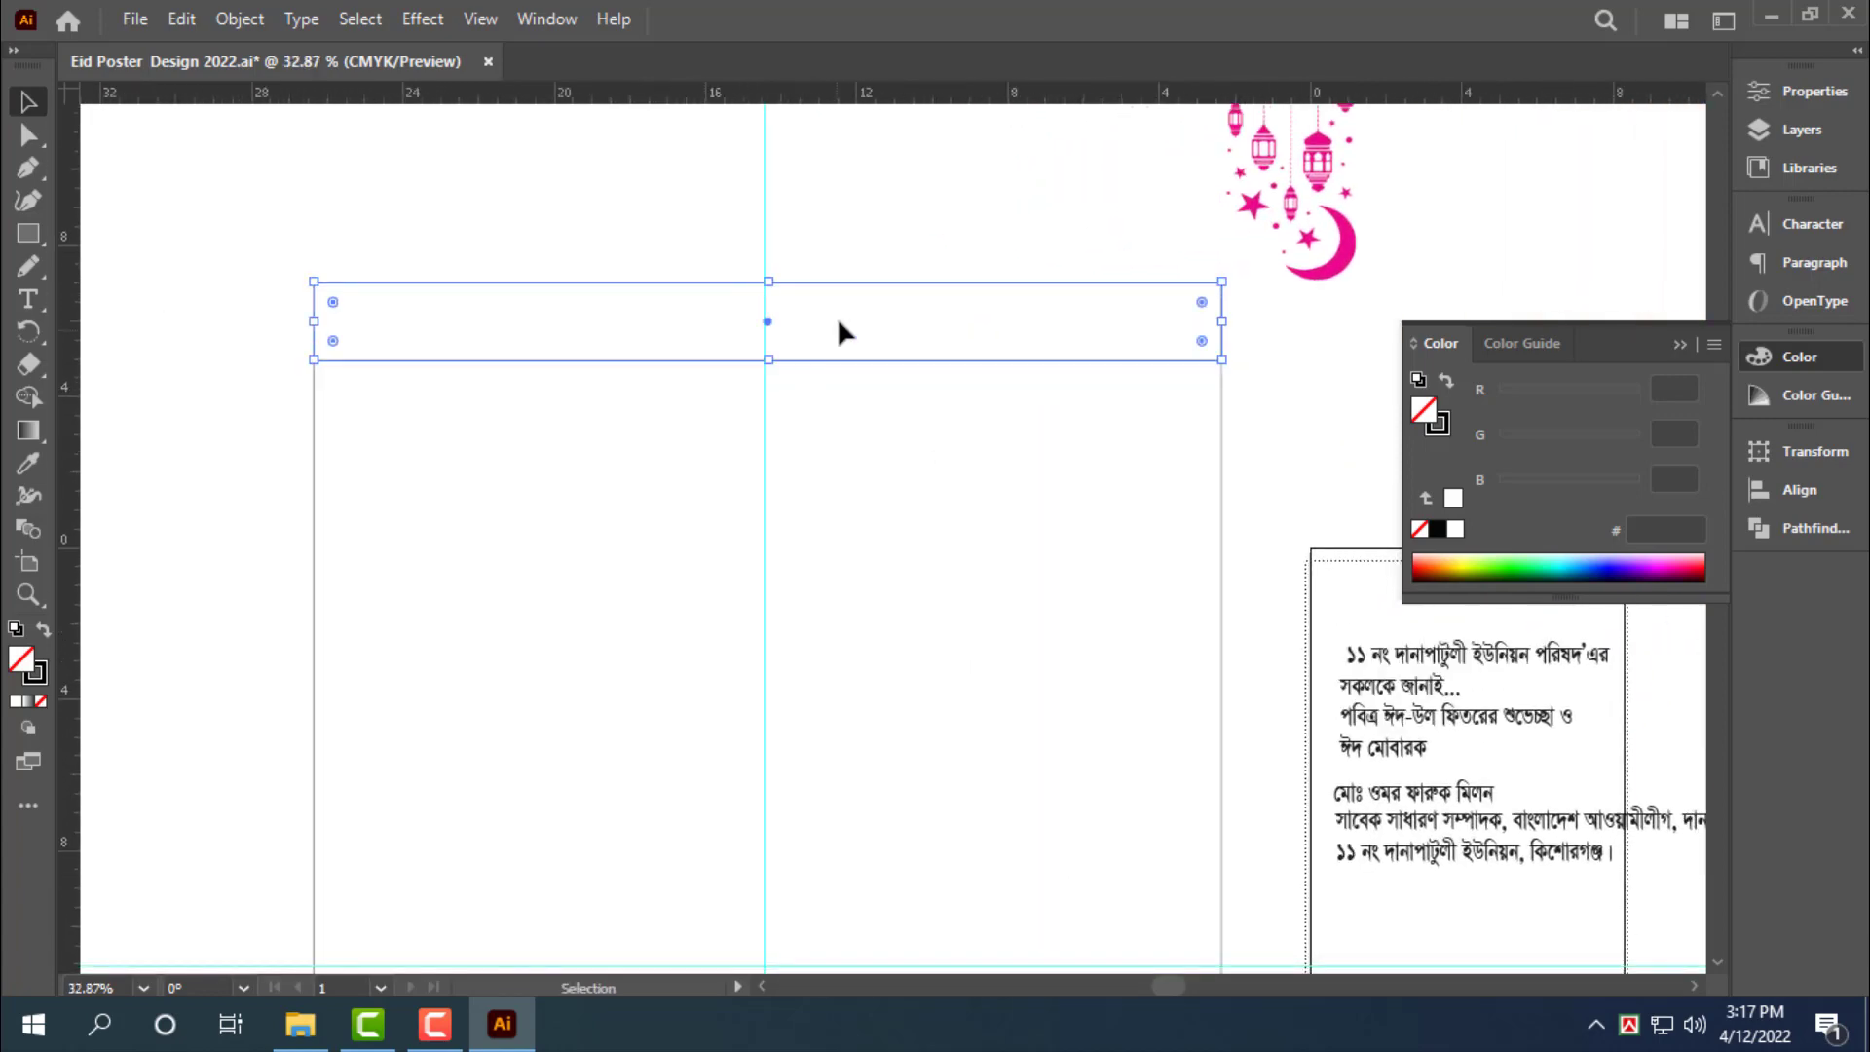
Fill the header strip with green, C 100, M 0, Y 100, K 20 in CMYK mode, without a stroke
click(43, 628)
click(1712, 345)
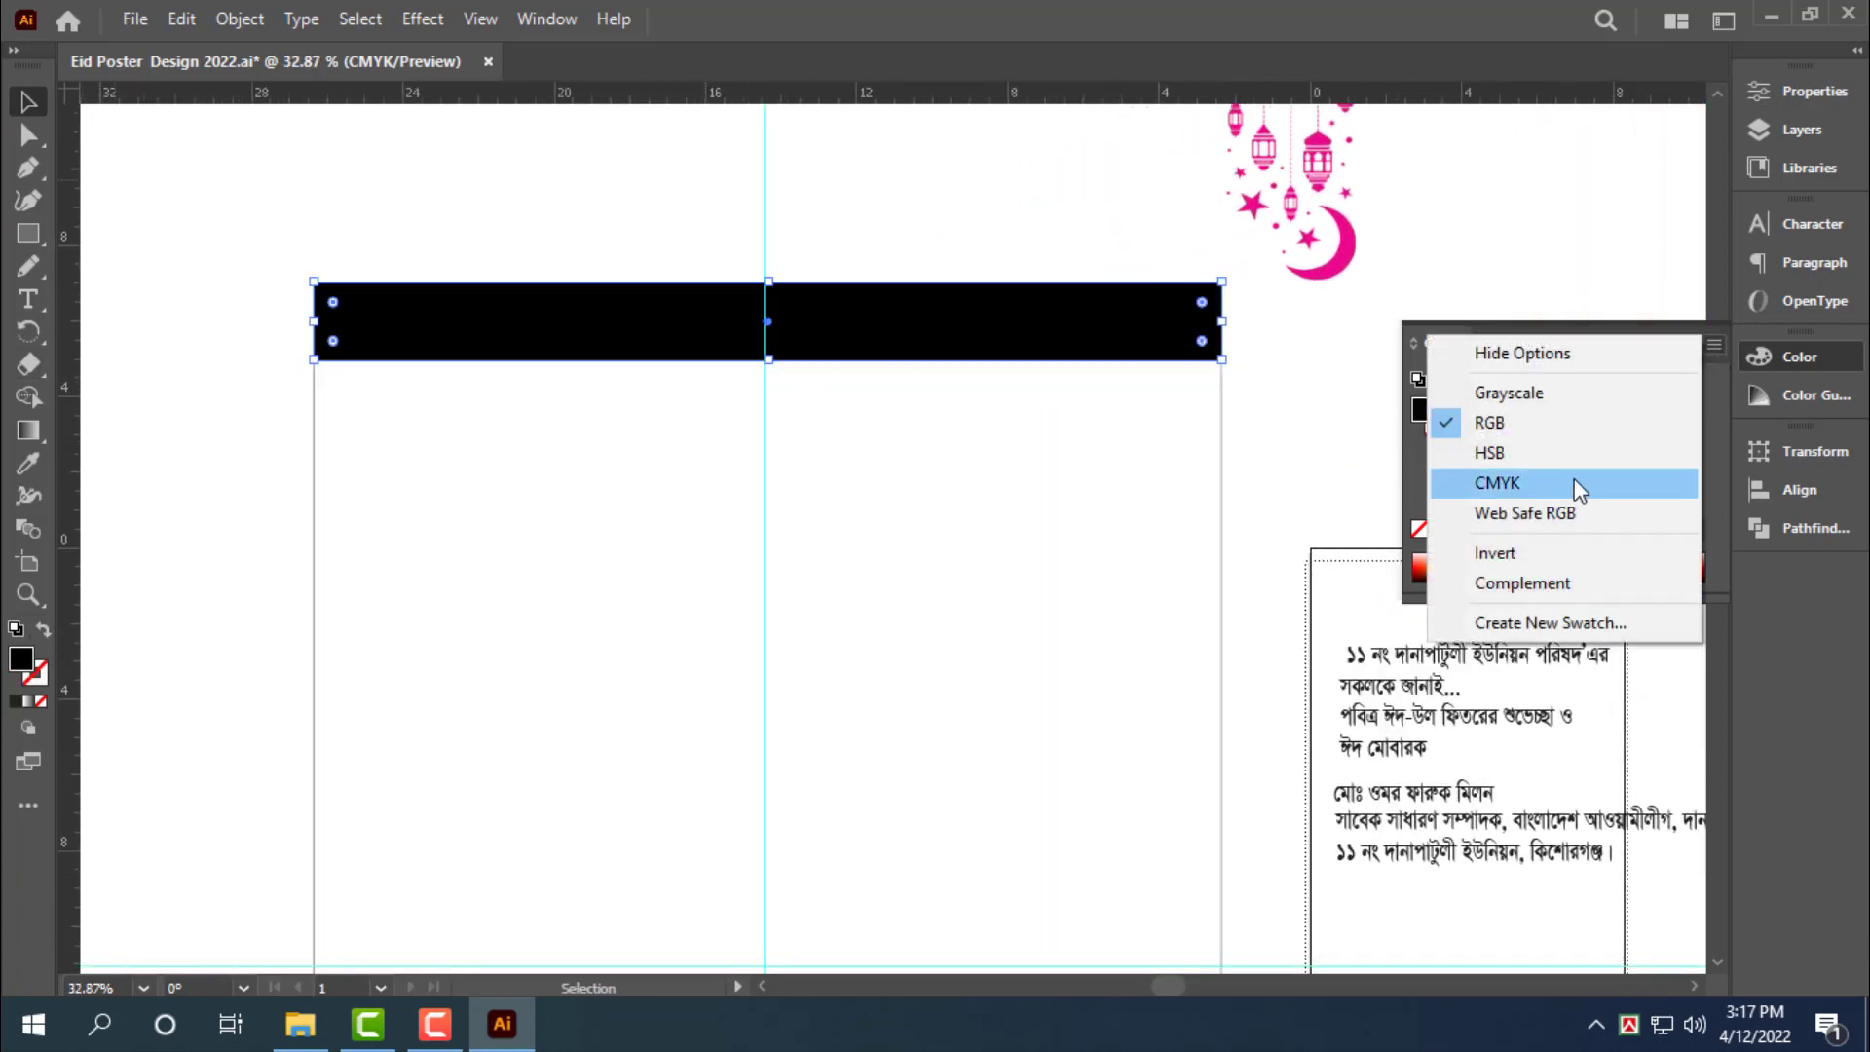
click(1578, 484)
click(1638, 389)
click(1639, 458)
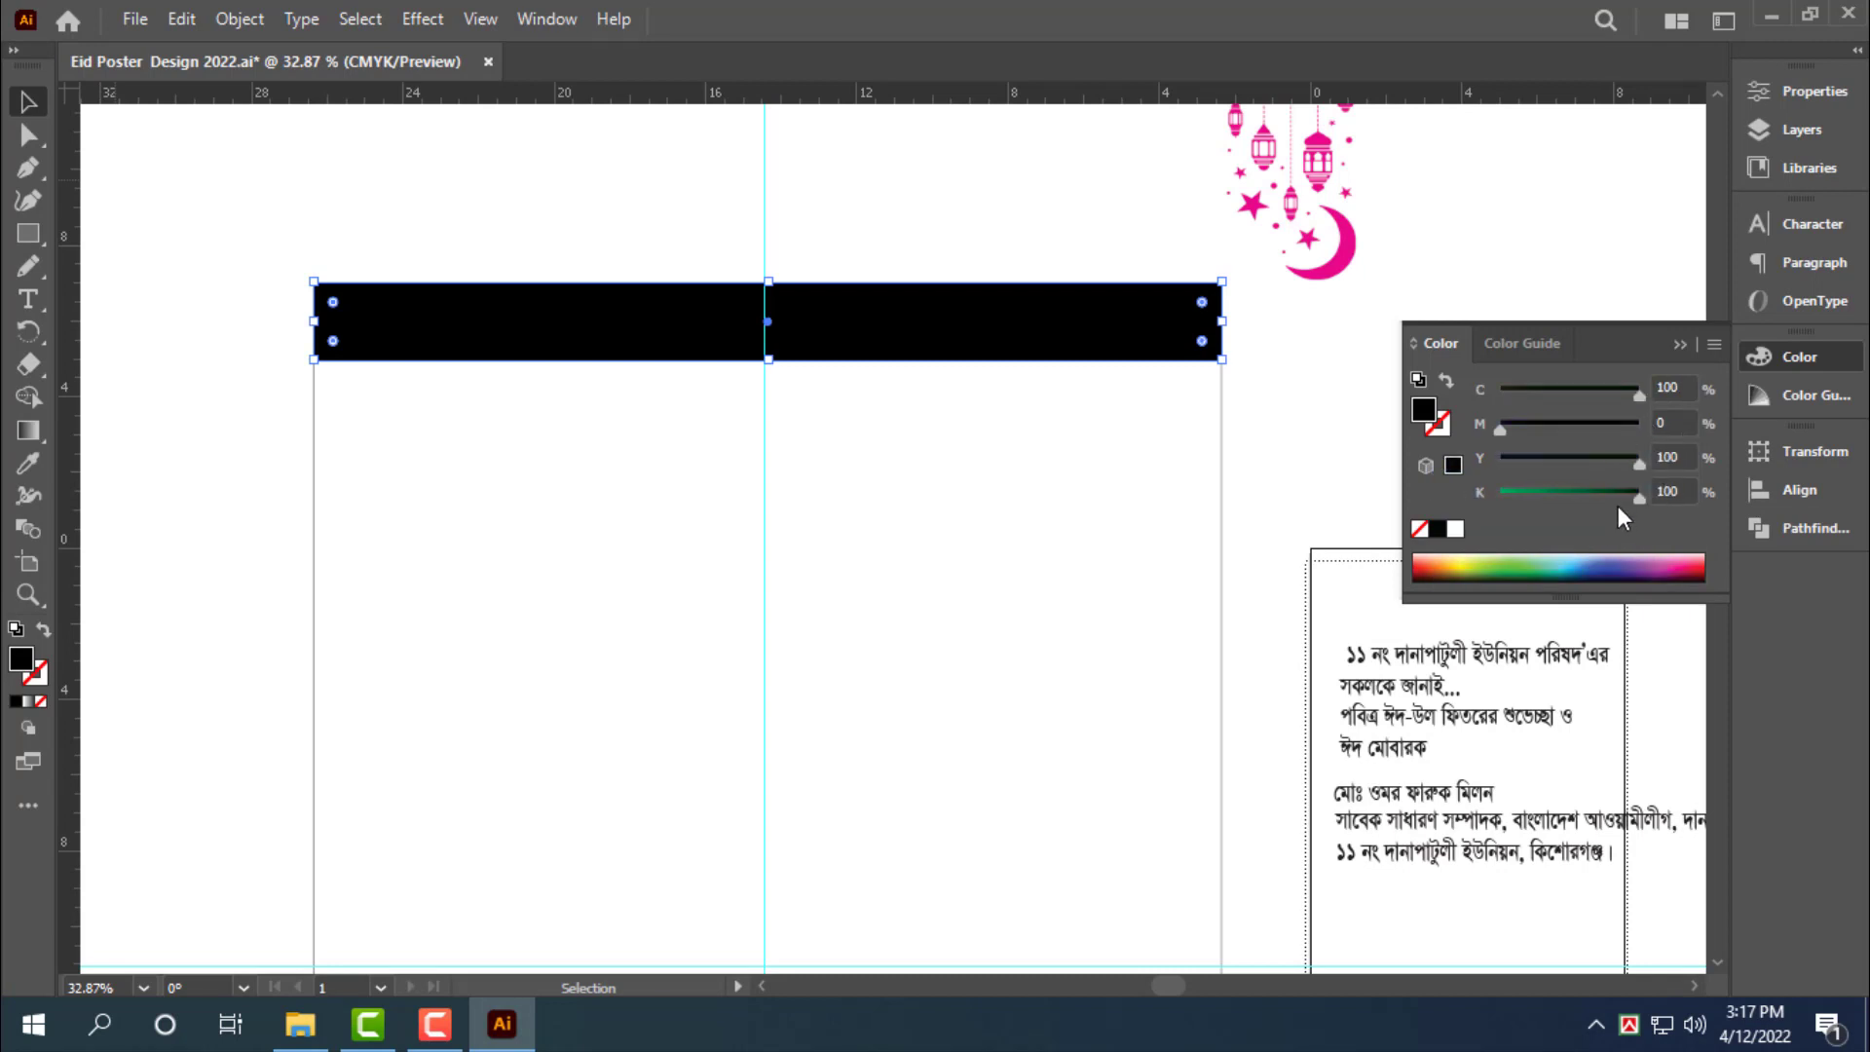
click(1501, 494)
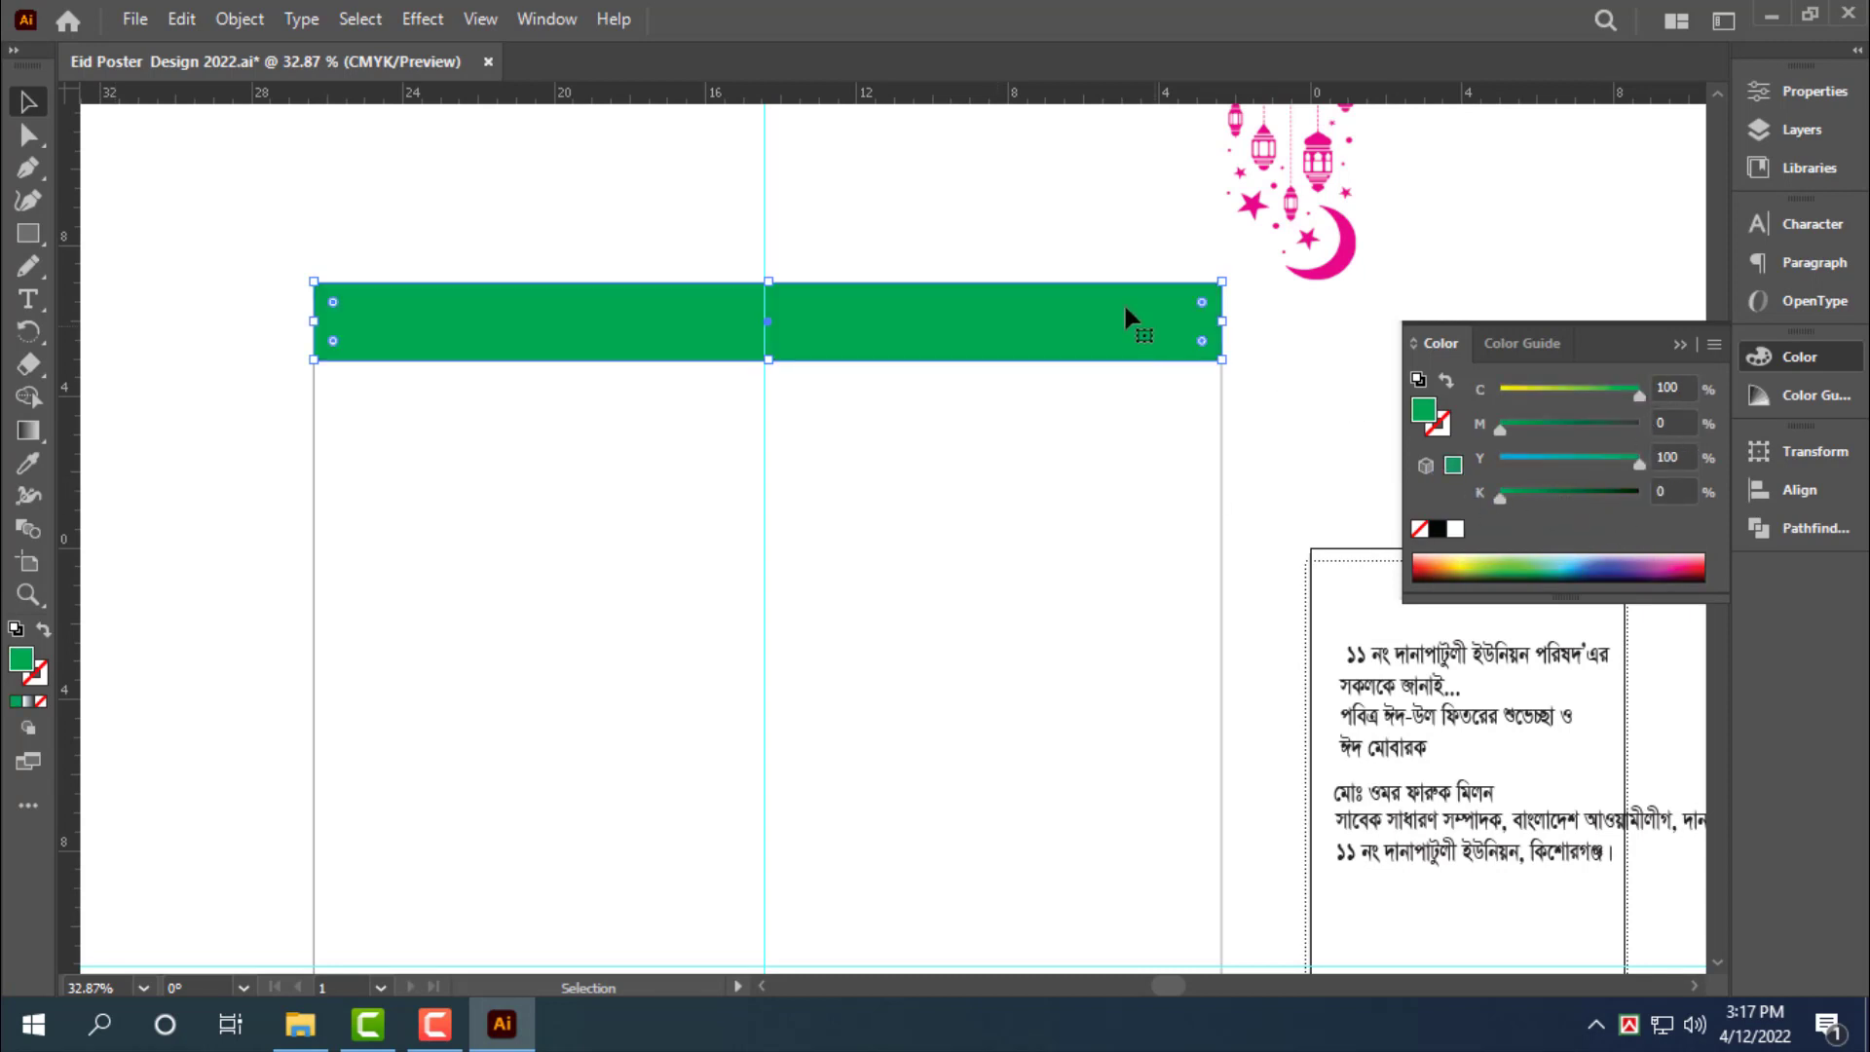
click(1666, 484)
text(20)
key(Return)
click(828, 464)
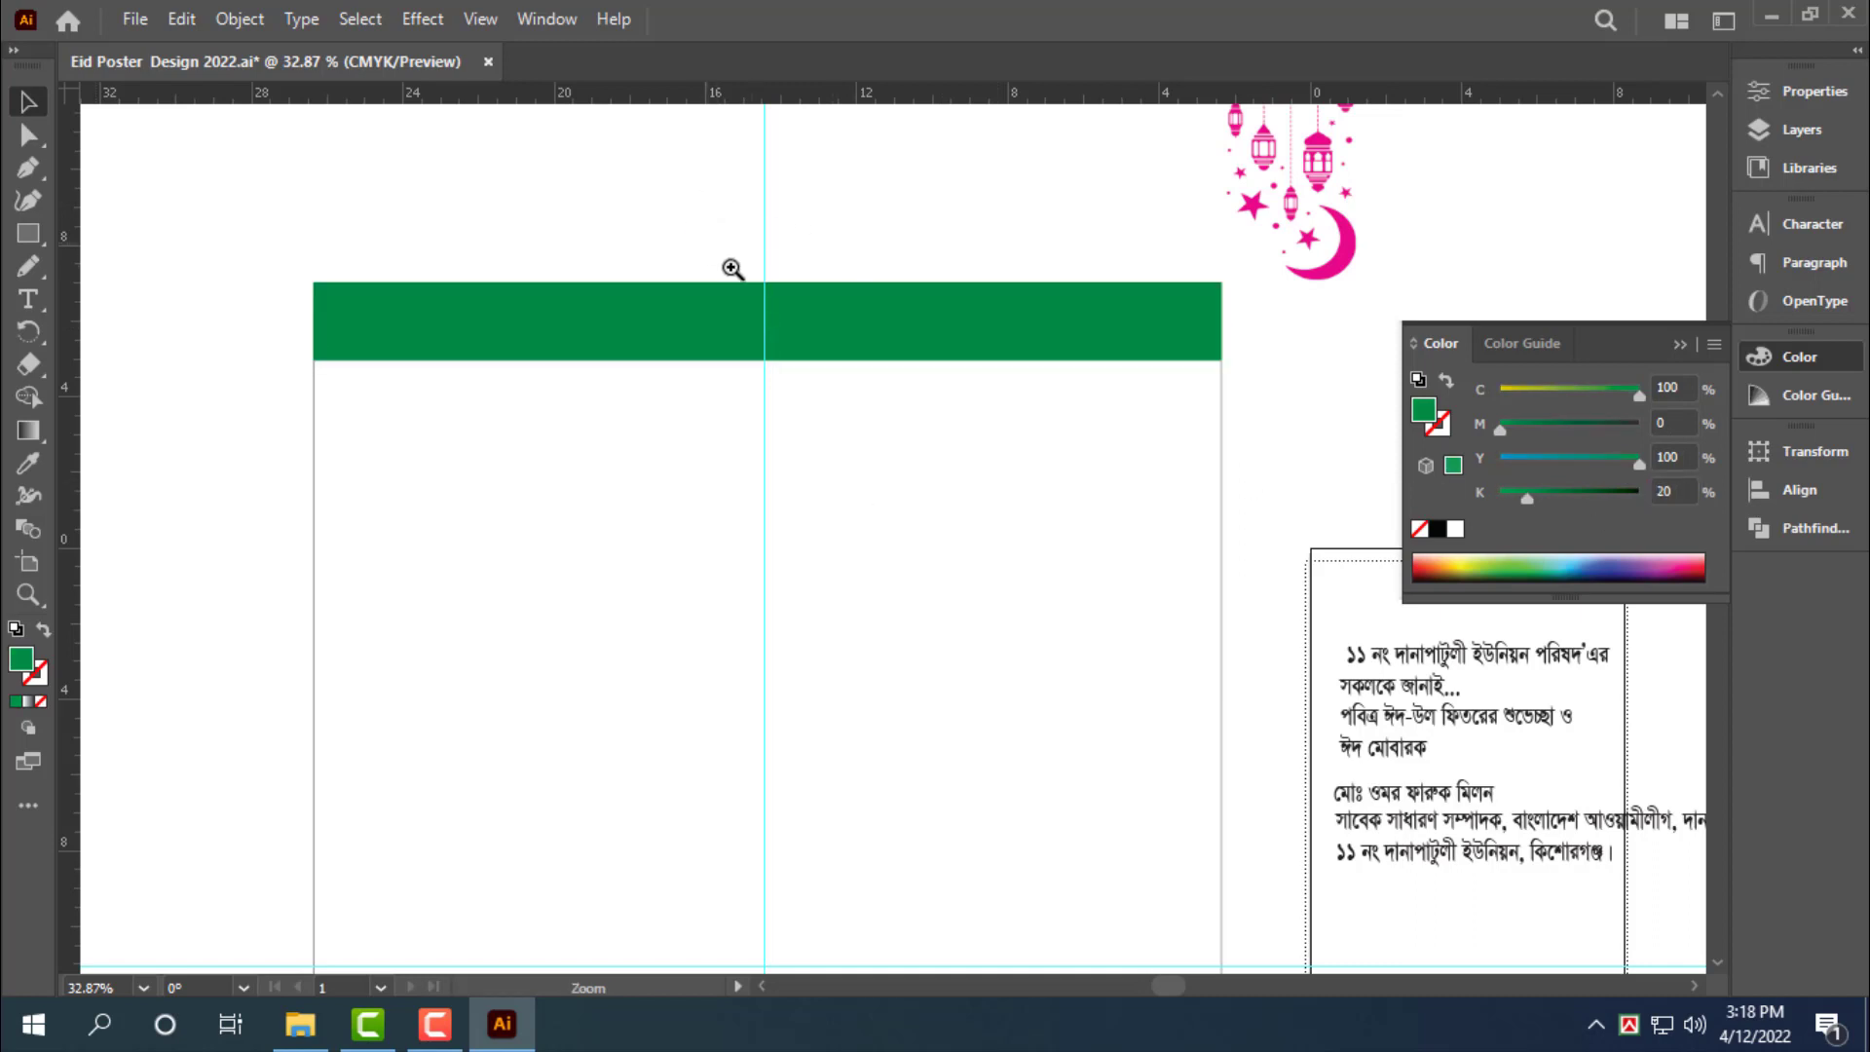
Place a copy of the four-line Bengali greeting text inside the poster, just below the green strip
scroll(731, 267, up, 2)
click(791, 390)
drag(780, 399, 781, 395)
click(938, 399)
drag(1094, 568, 1062, 490)
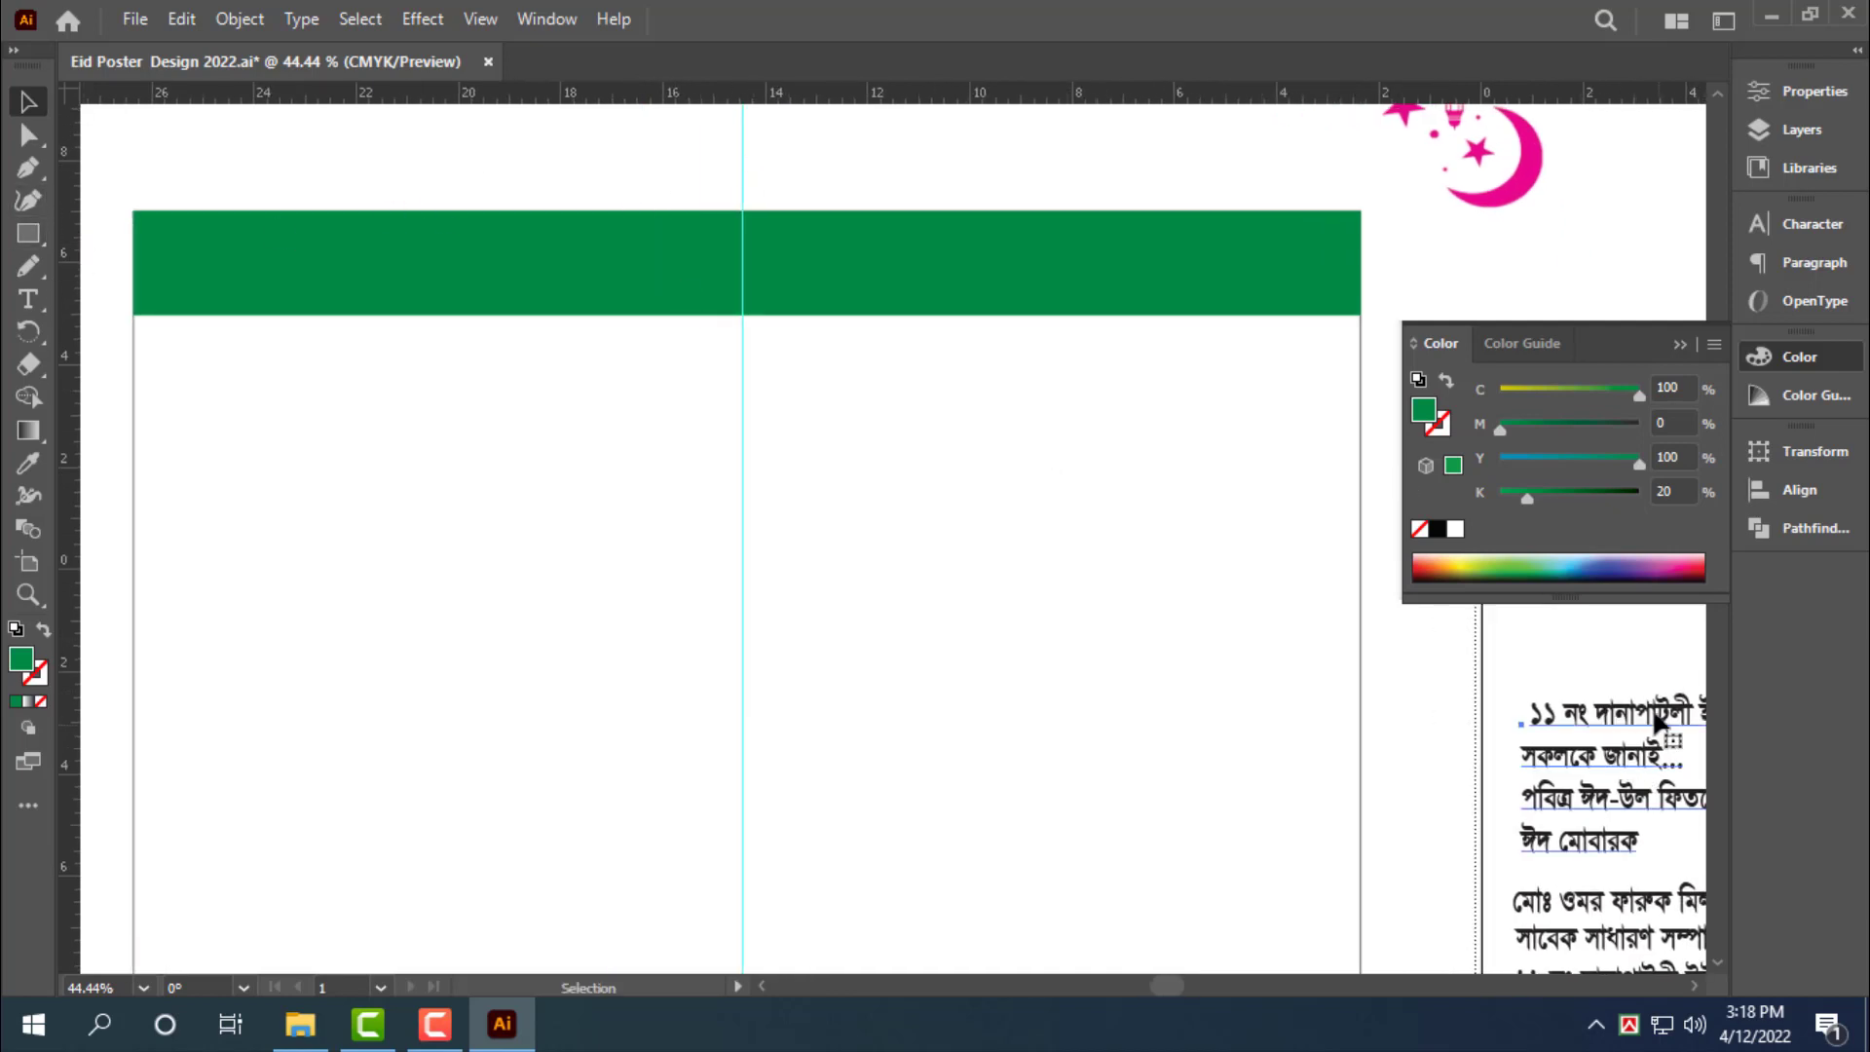
click(1622, 735)
drag(1622, 735, 816, 387)
Replace all of the copied greeting text with "আল্লাহ সর্ব শক্তিমান", switching to the Bengali keyboard layout for it
double_click(816, 387)
key(ctrl+a)
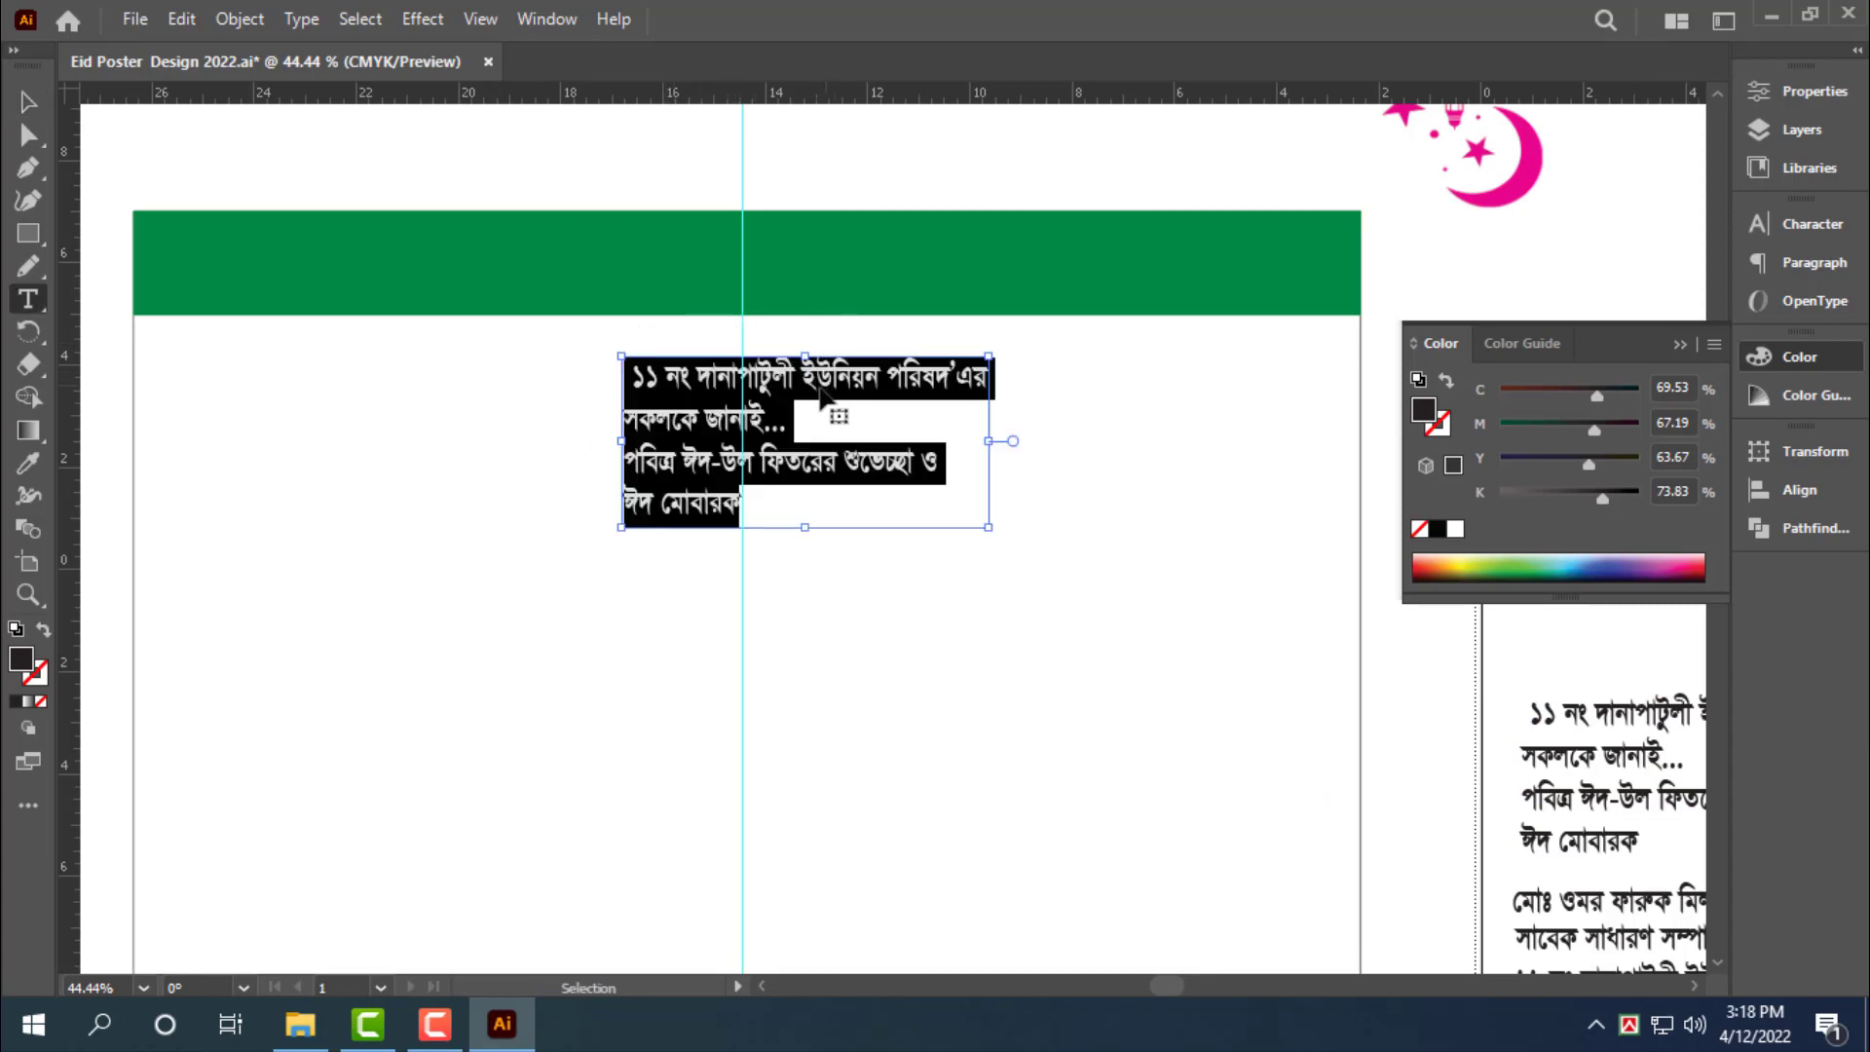
text(ঋভ)
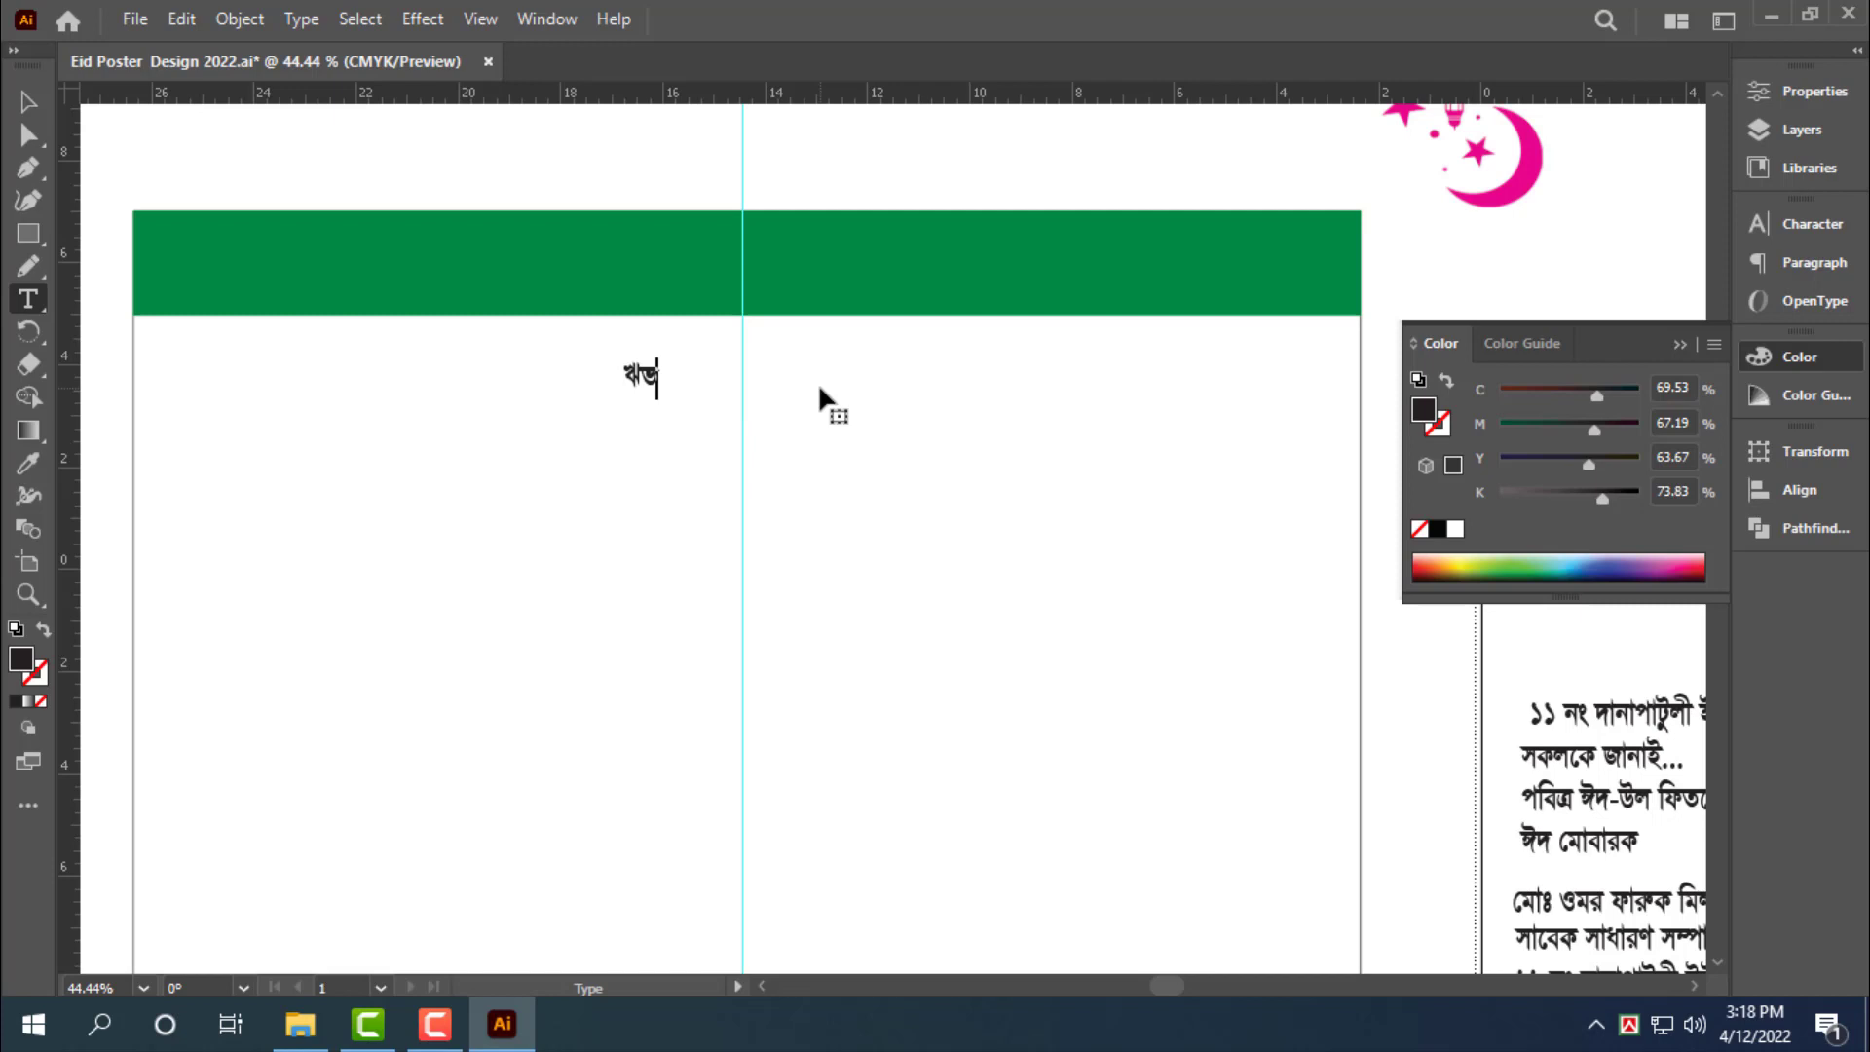
key(BackSpace)
key(BackSpace)
key(Escape)
key(Delete)
key(ctrl+alt+b)
text(আল্লাসর্ব)
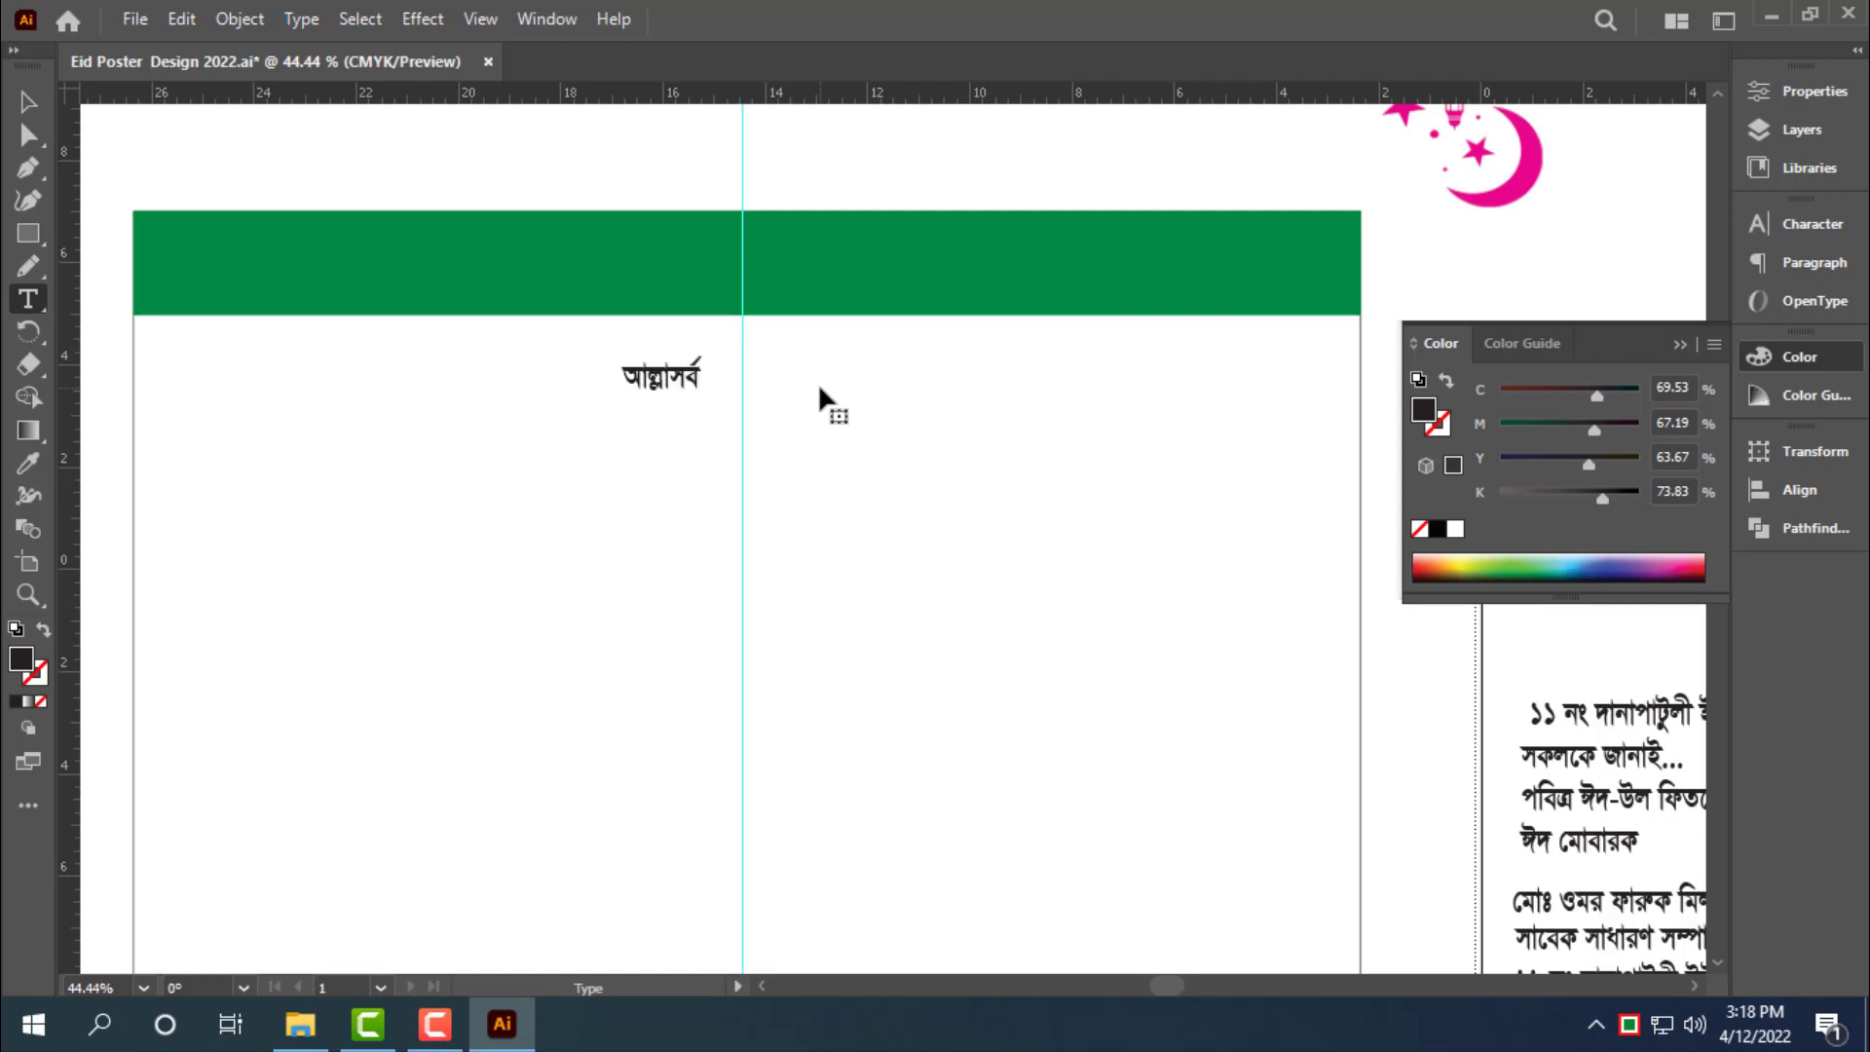
key(BackSpace)
key(BackSpace)
key(BackSpace)
key(BackSpace)
key(BackSpace)
text(হ সর্ব শক্তিমান)
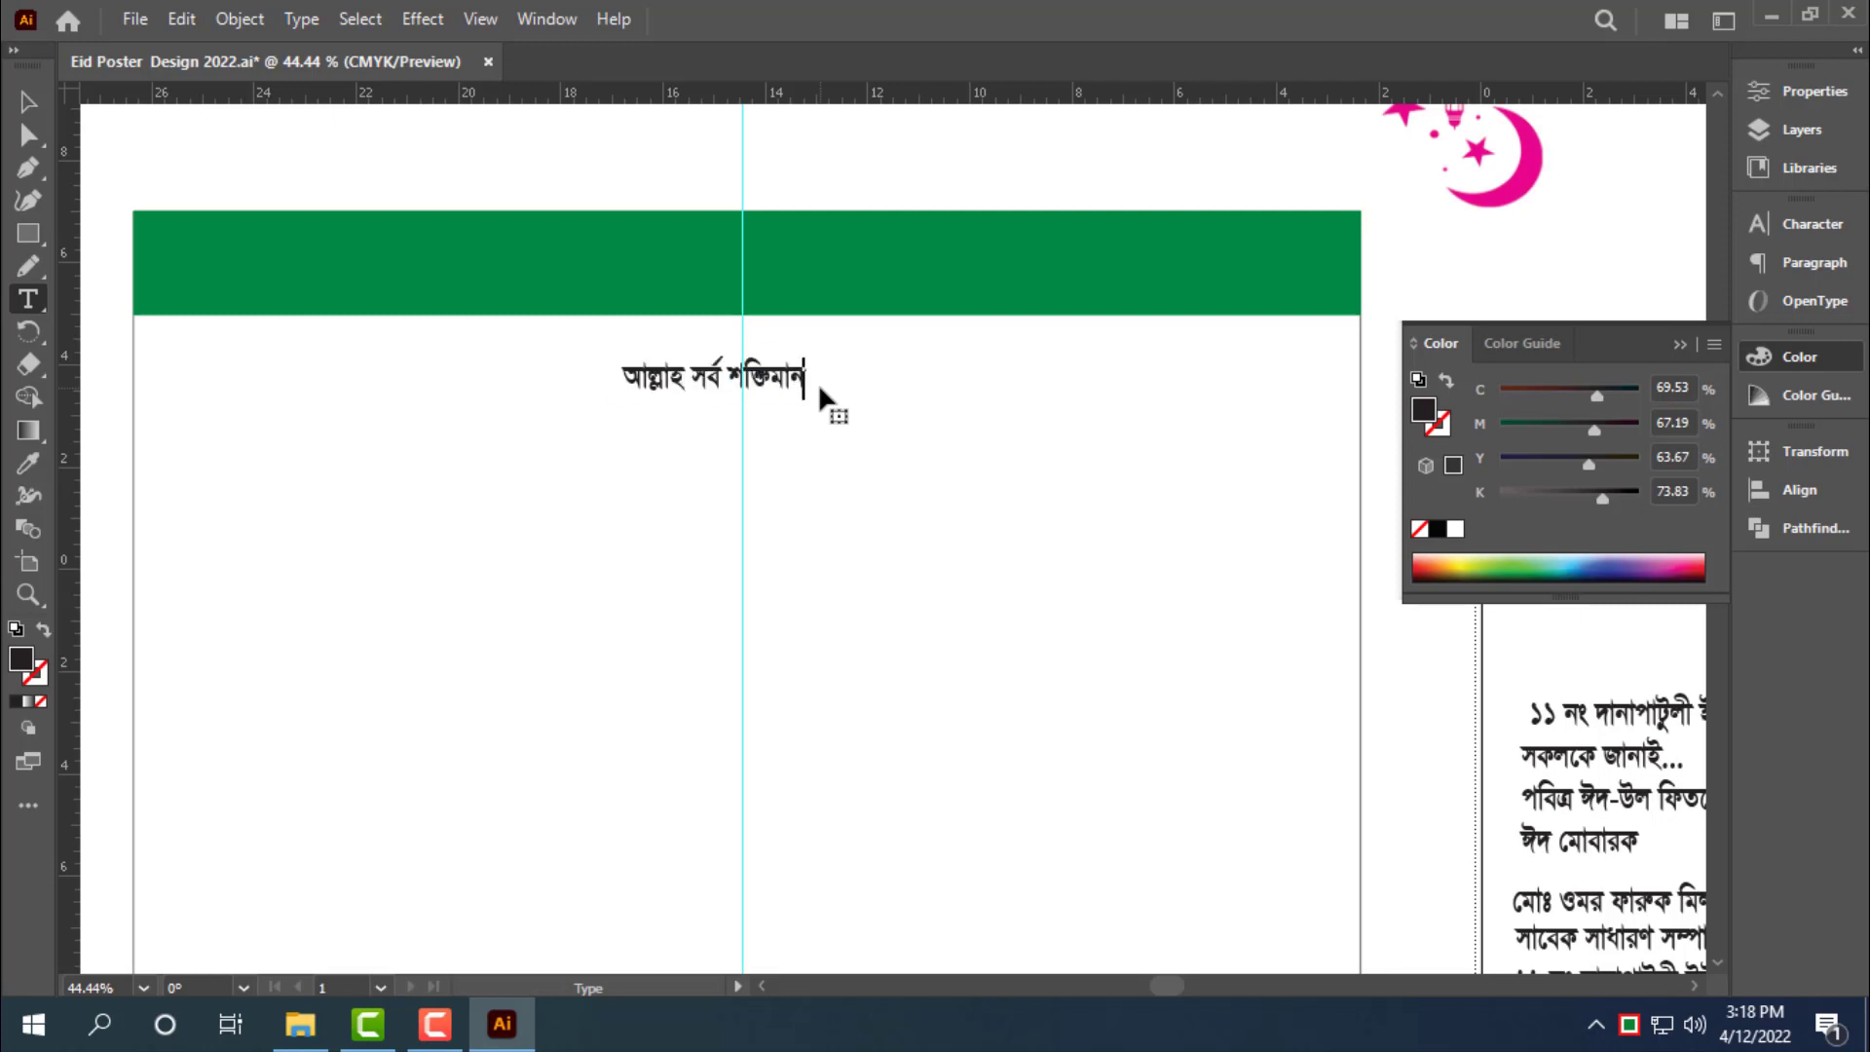
key(Escape)
Move the new text onto the green strip, make it white and centre it slightly enlarged on the vertical guide
drag(775, 382, 815, 259)
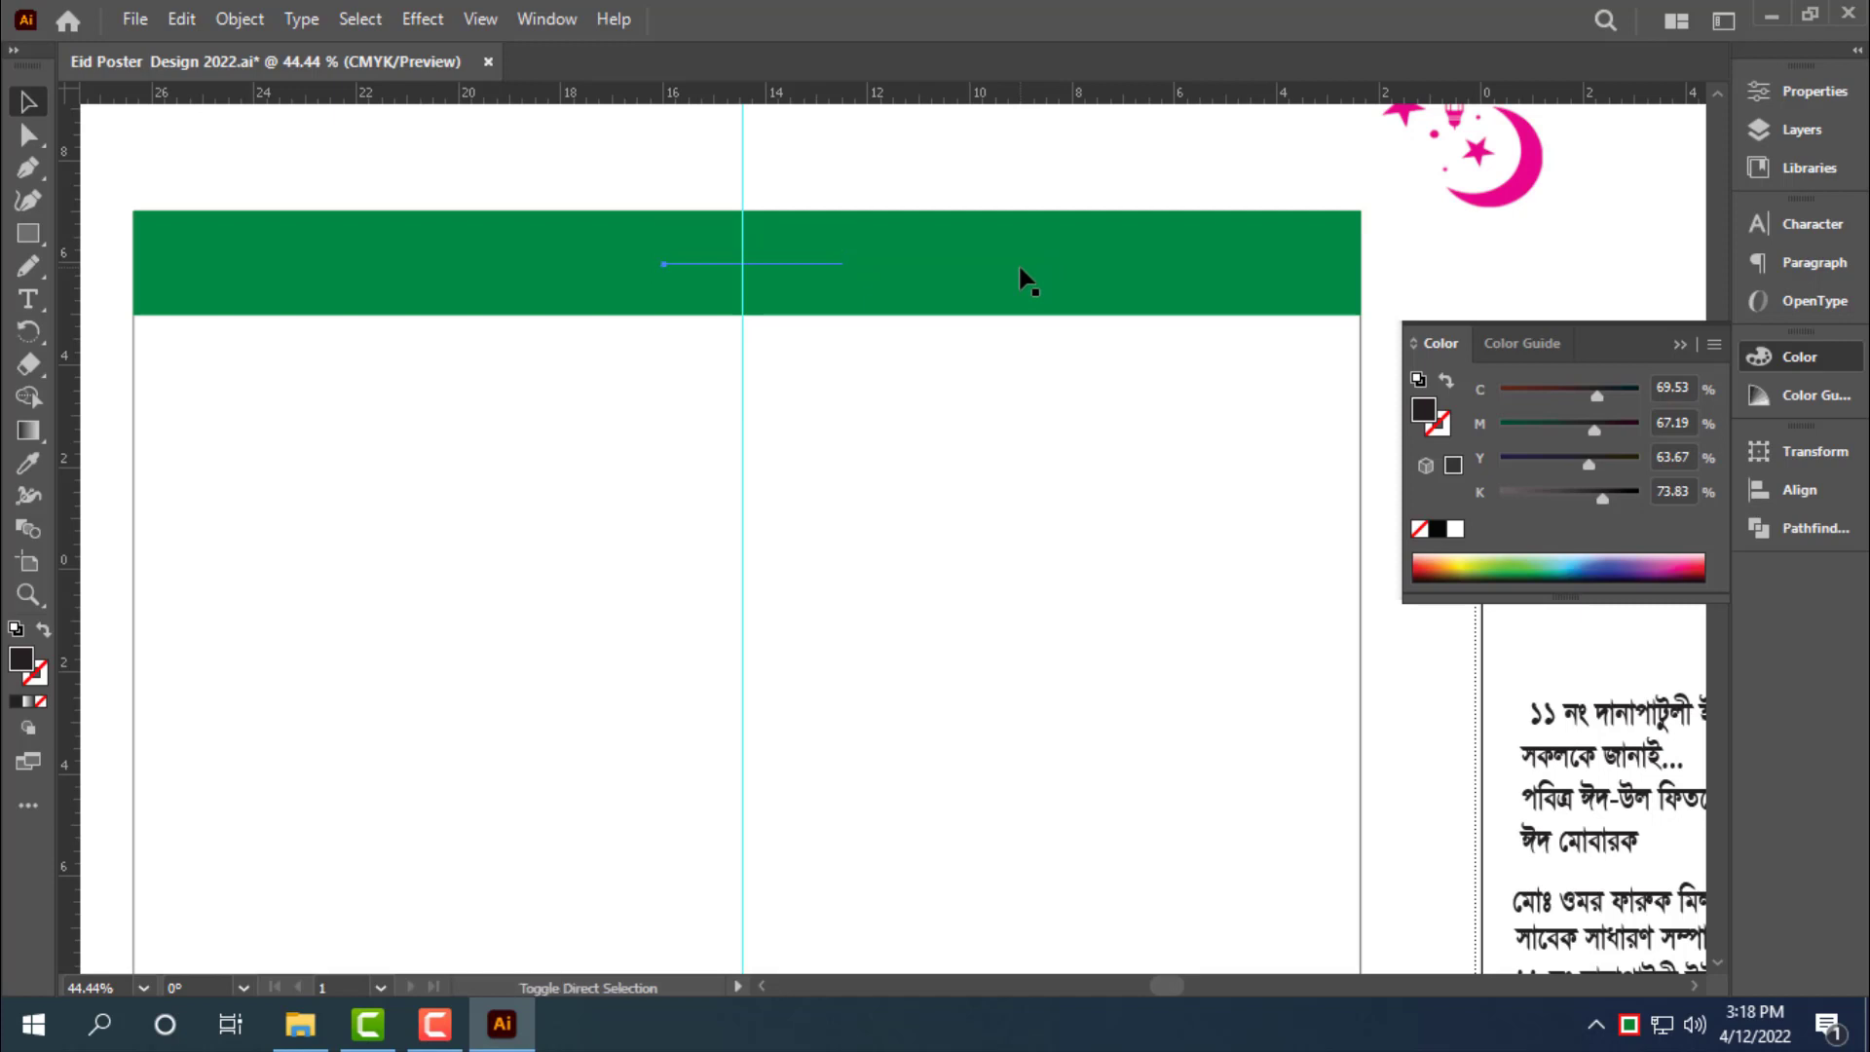
click(1458, 530)
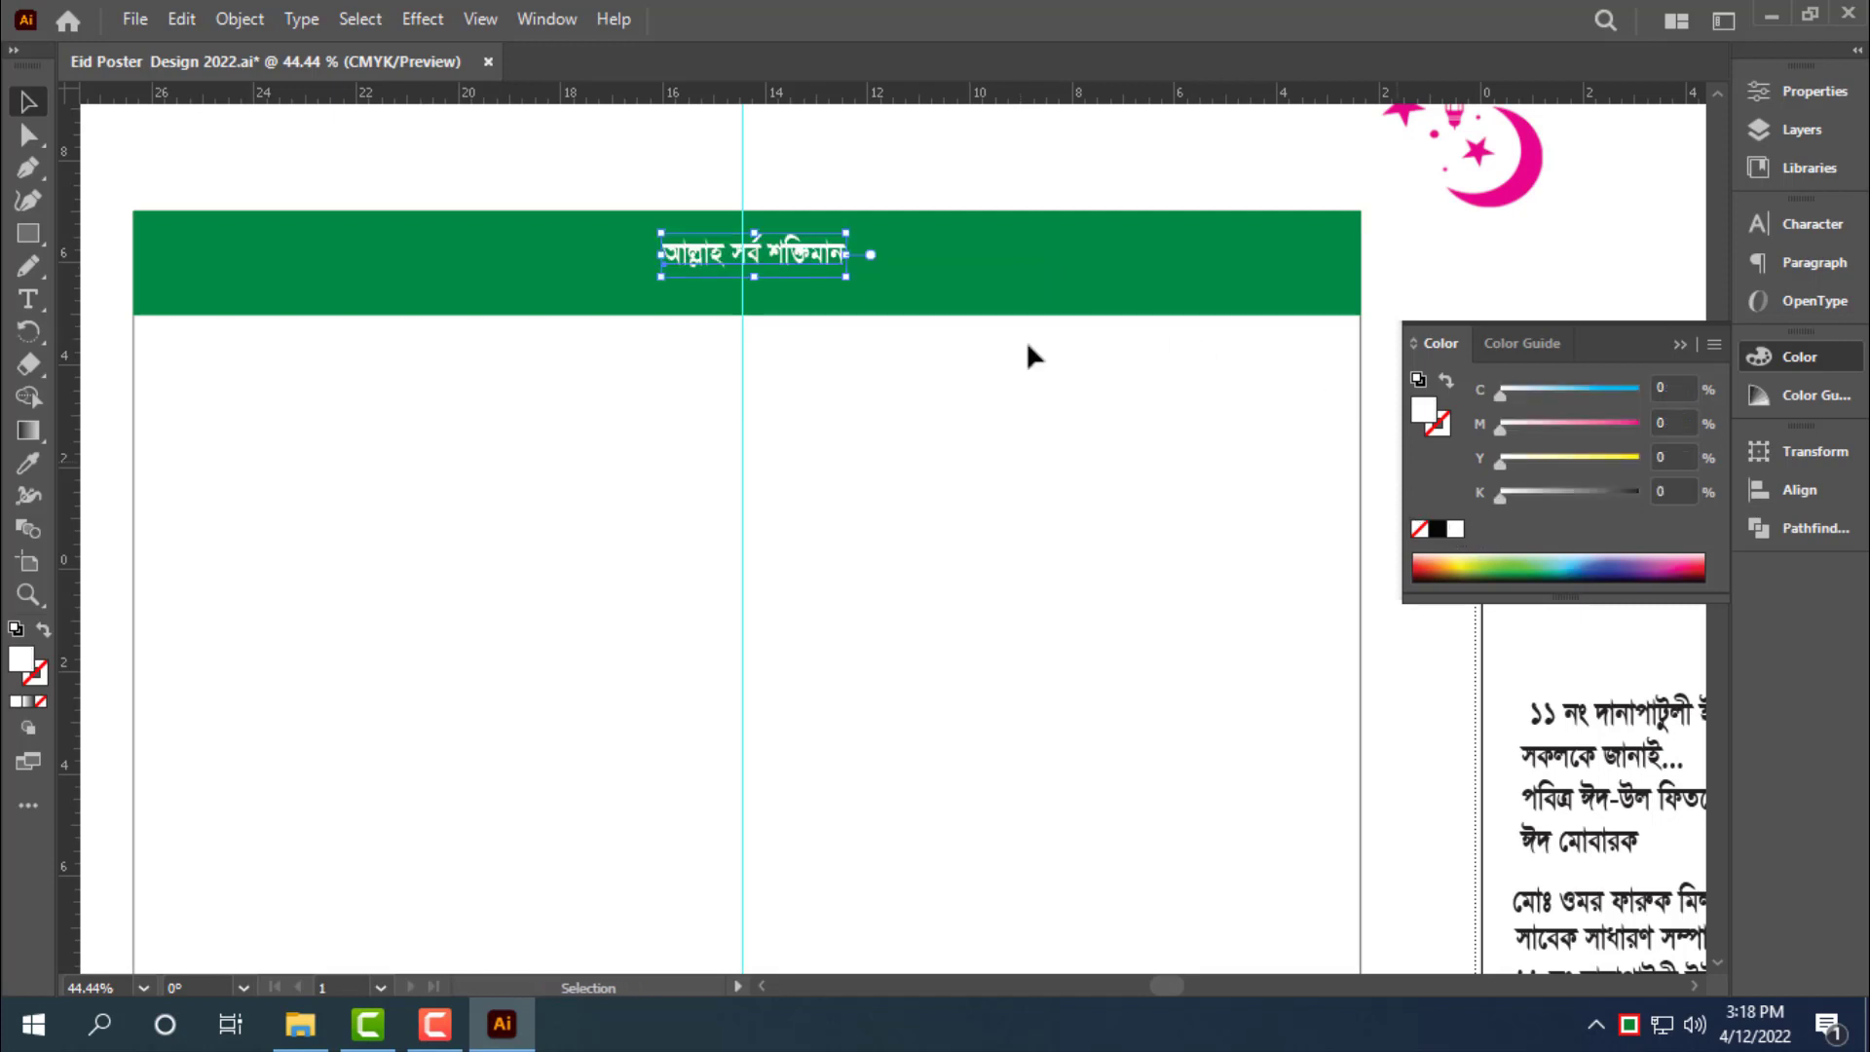
drag(797, 258, 850, 258)
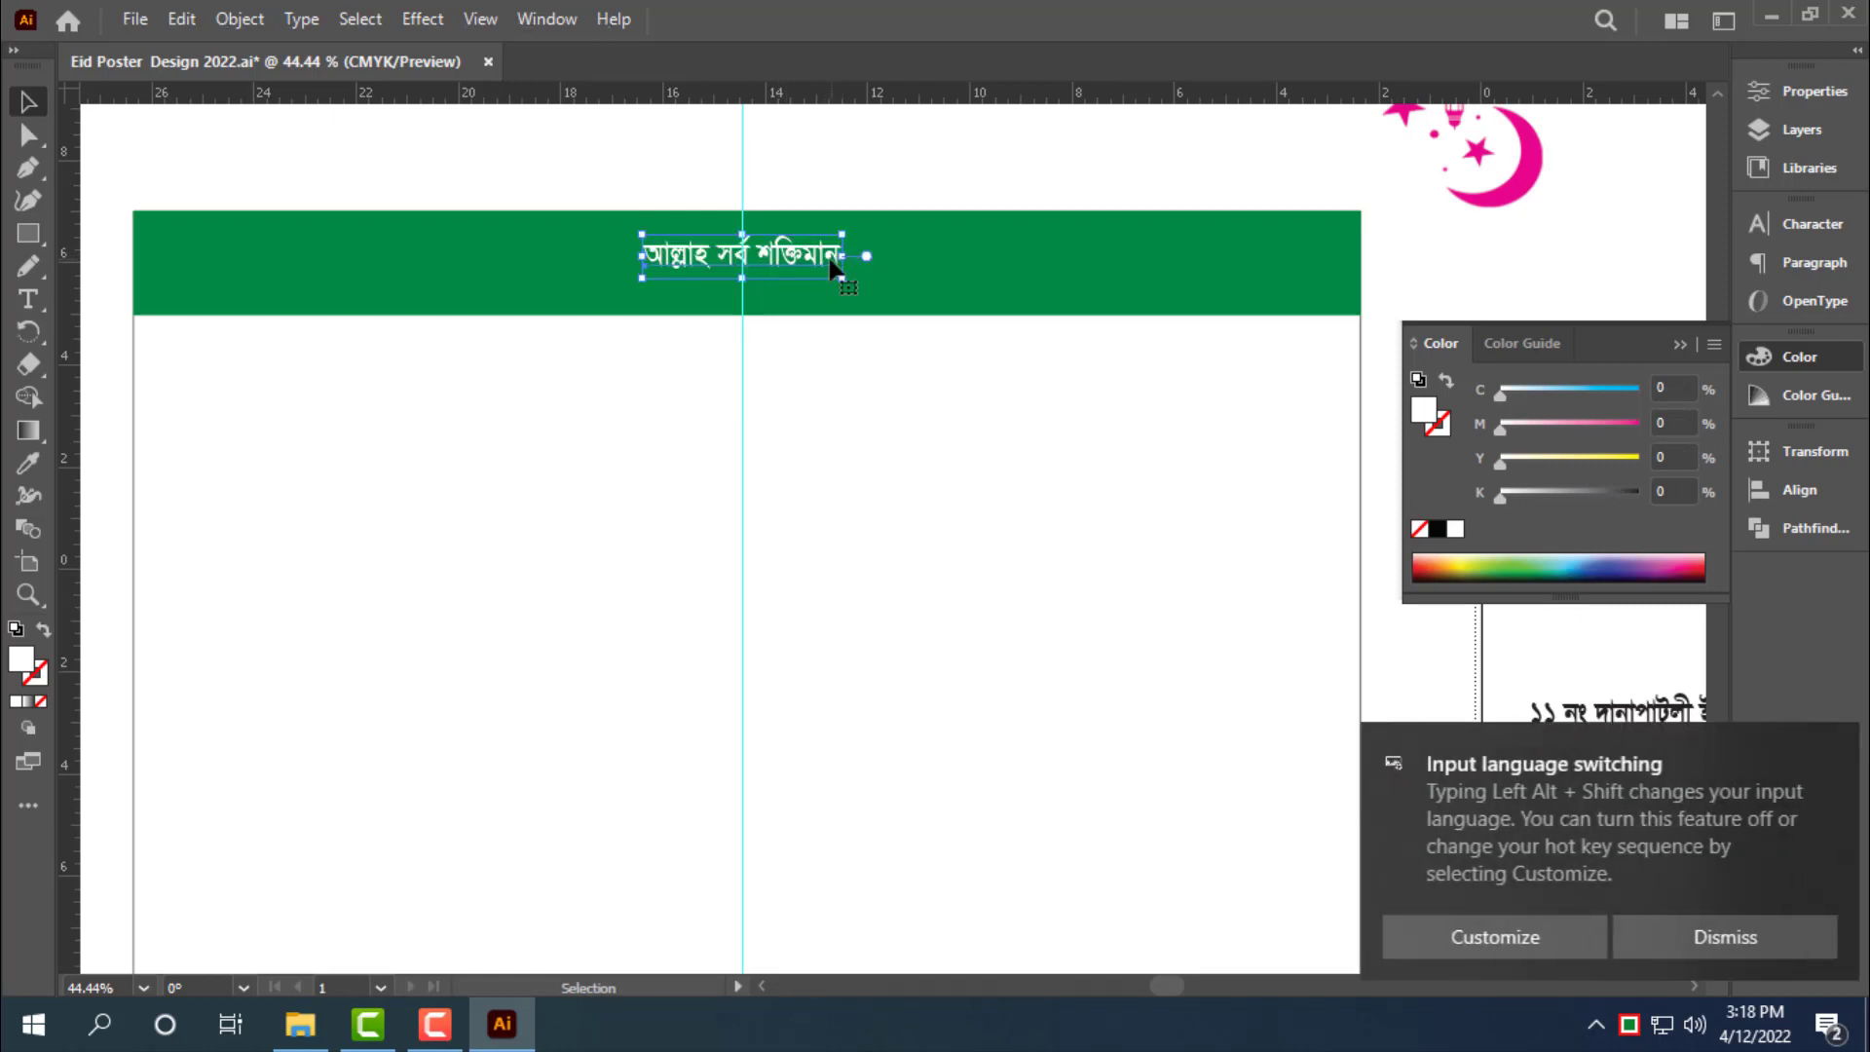
click(1656, 937)
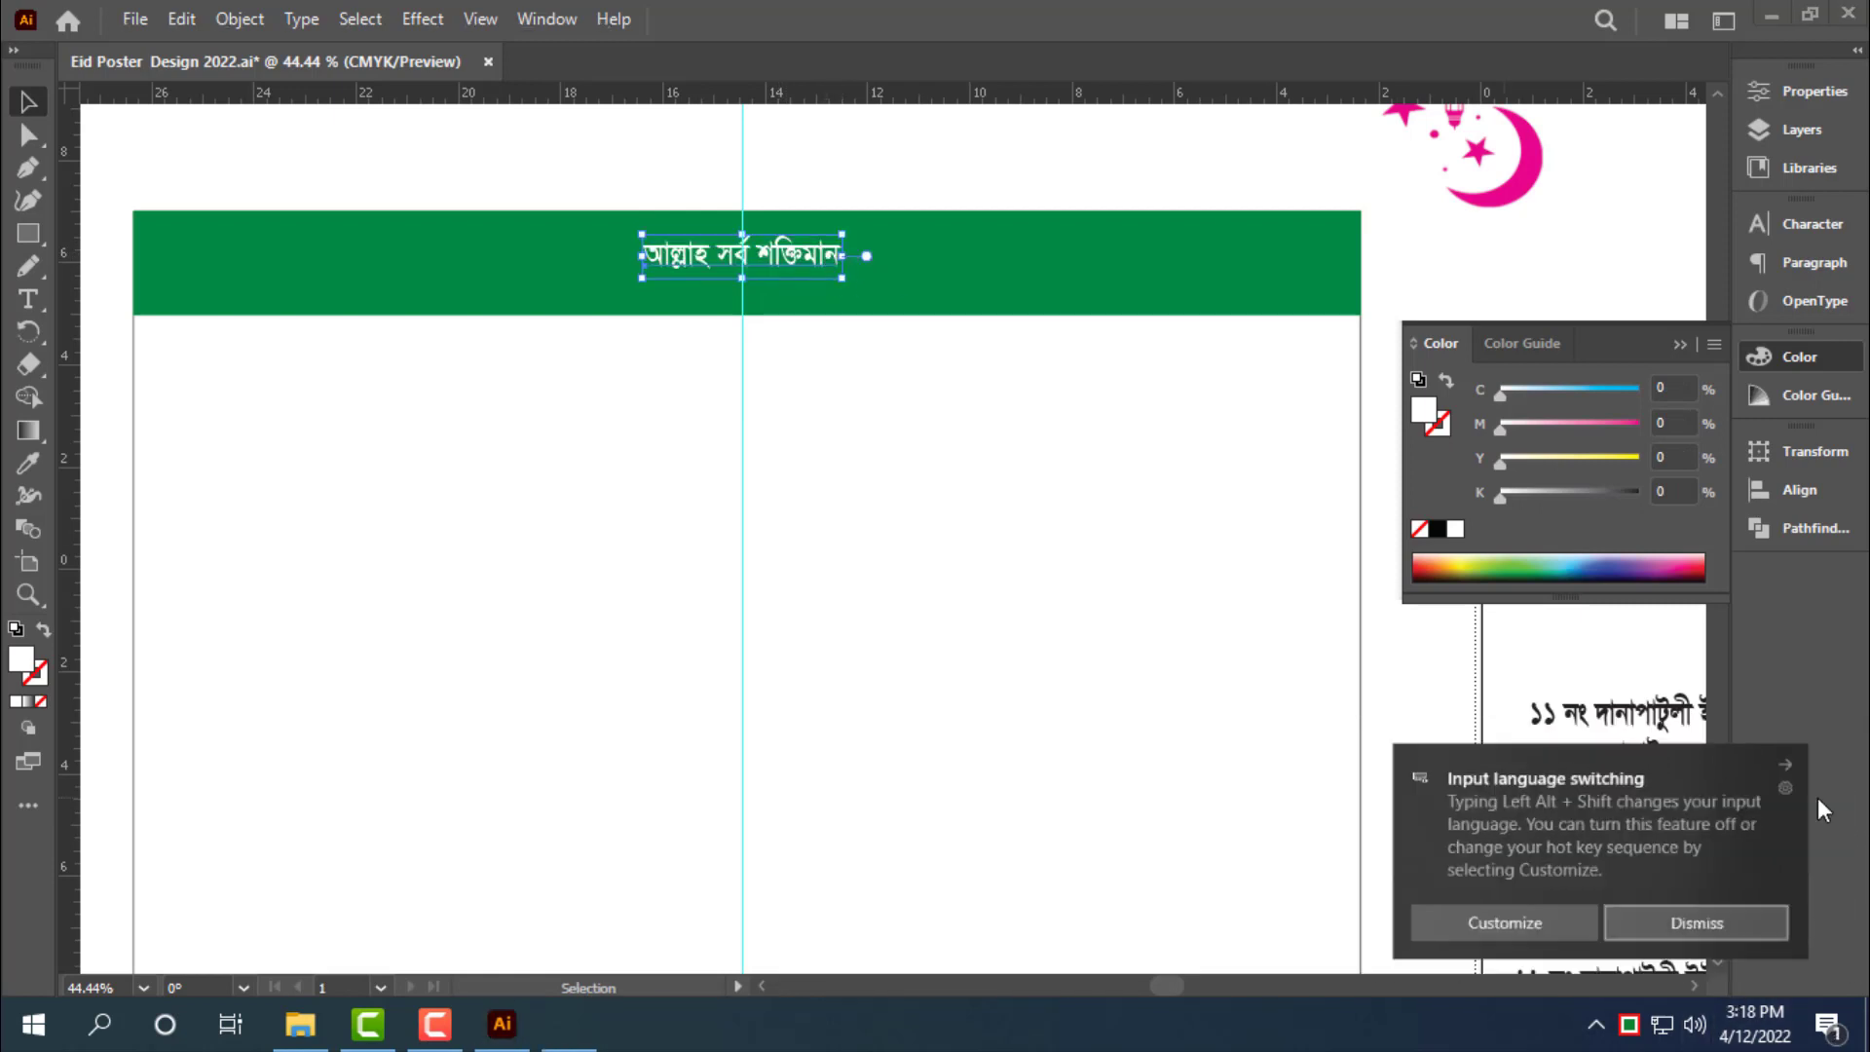
Duplicate the white text to the left end of the green strip and change the copy to "জয় বাংলা"
drag(815, 258, 334, 216)
double_click(297, 261)
key(ctrl+a)
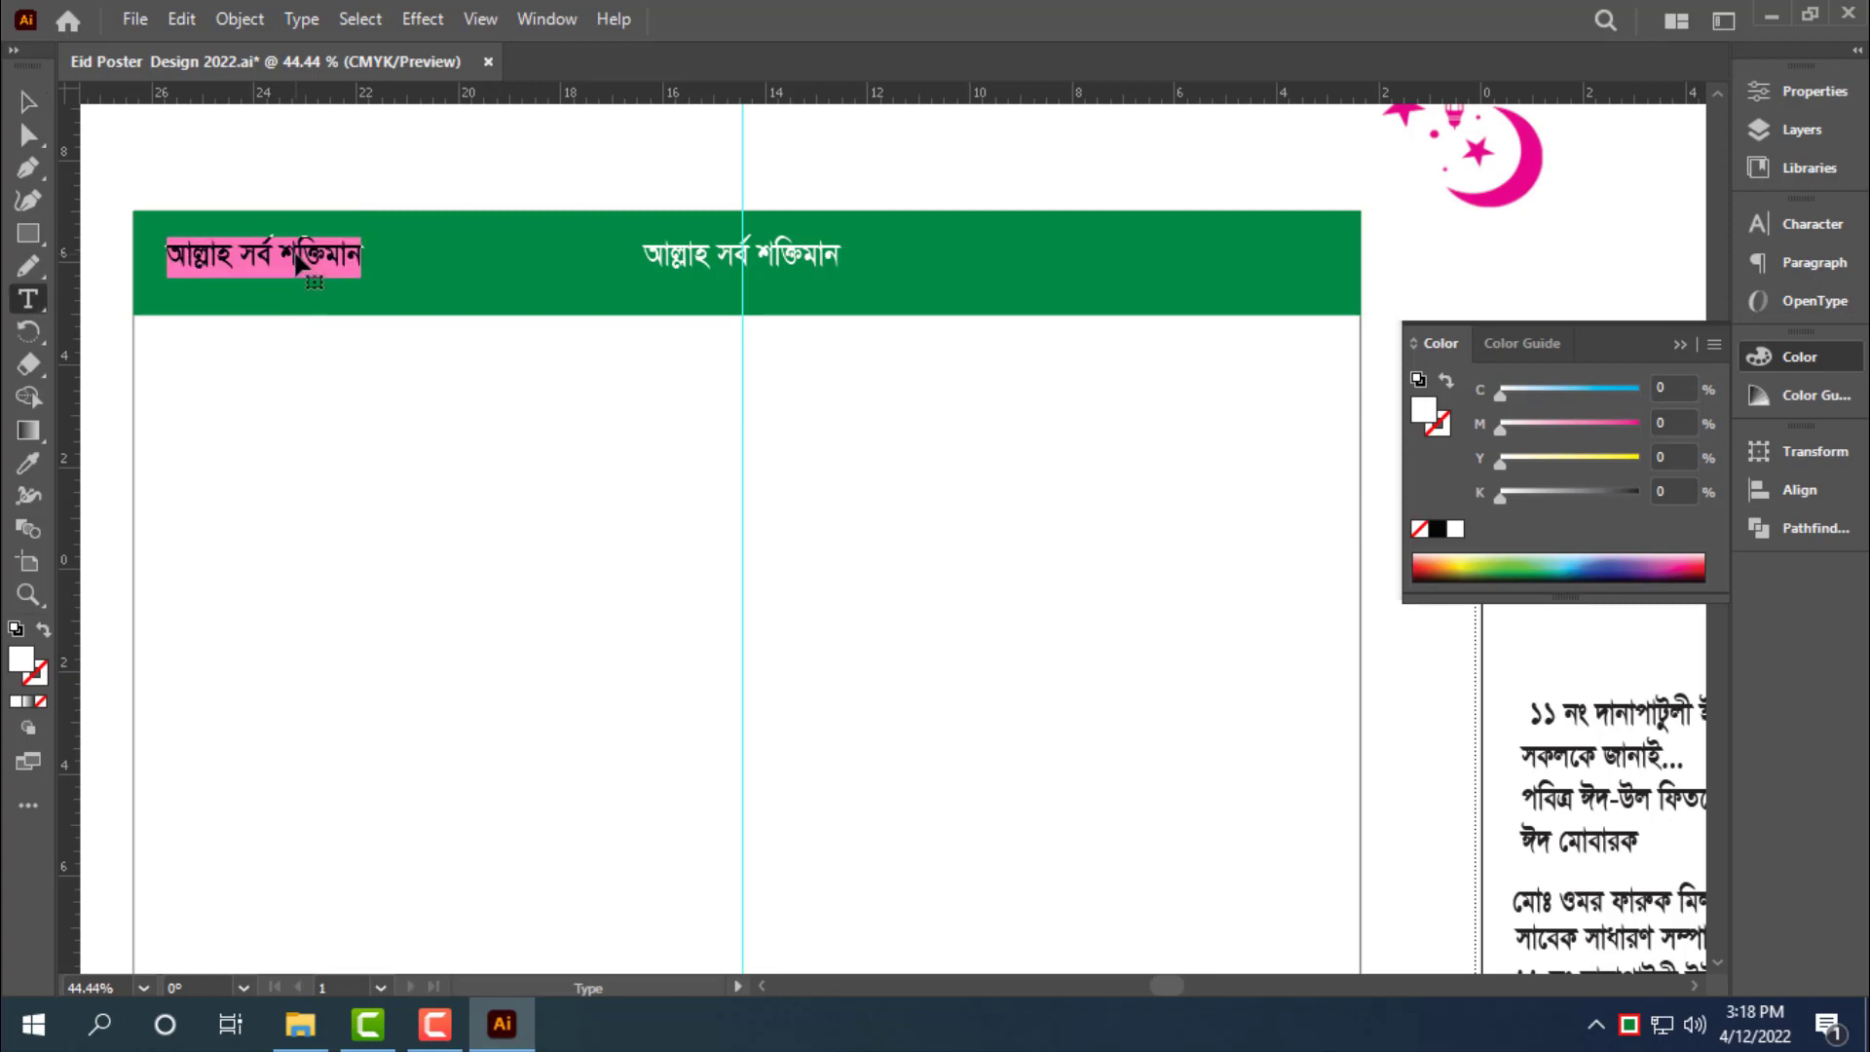
text(জয় বাং)
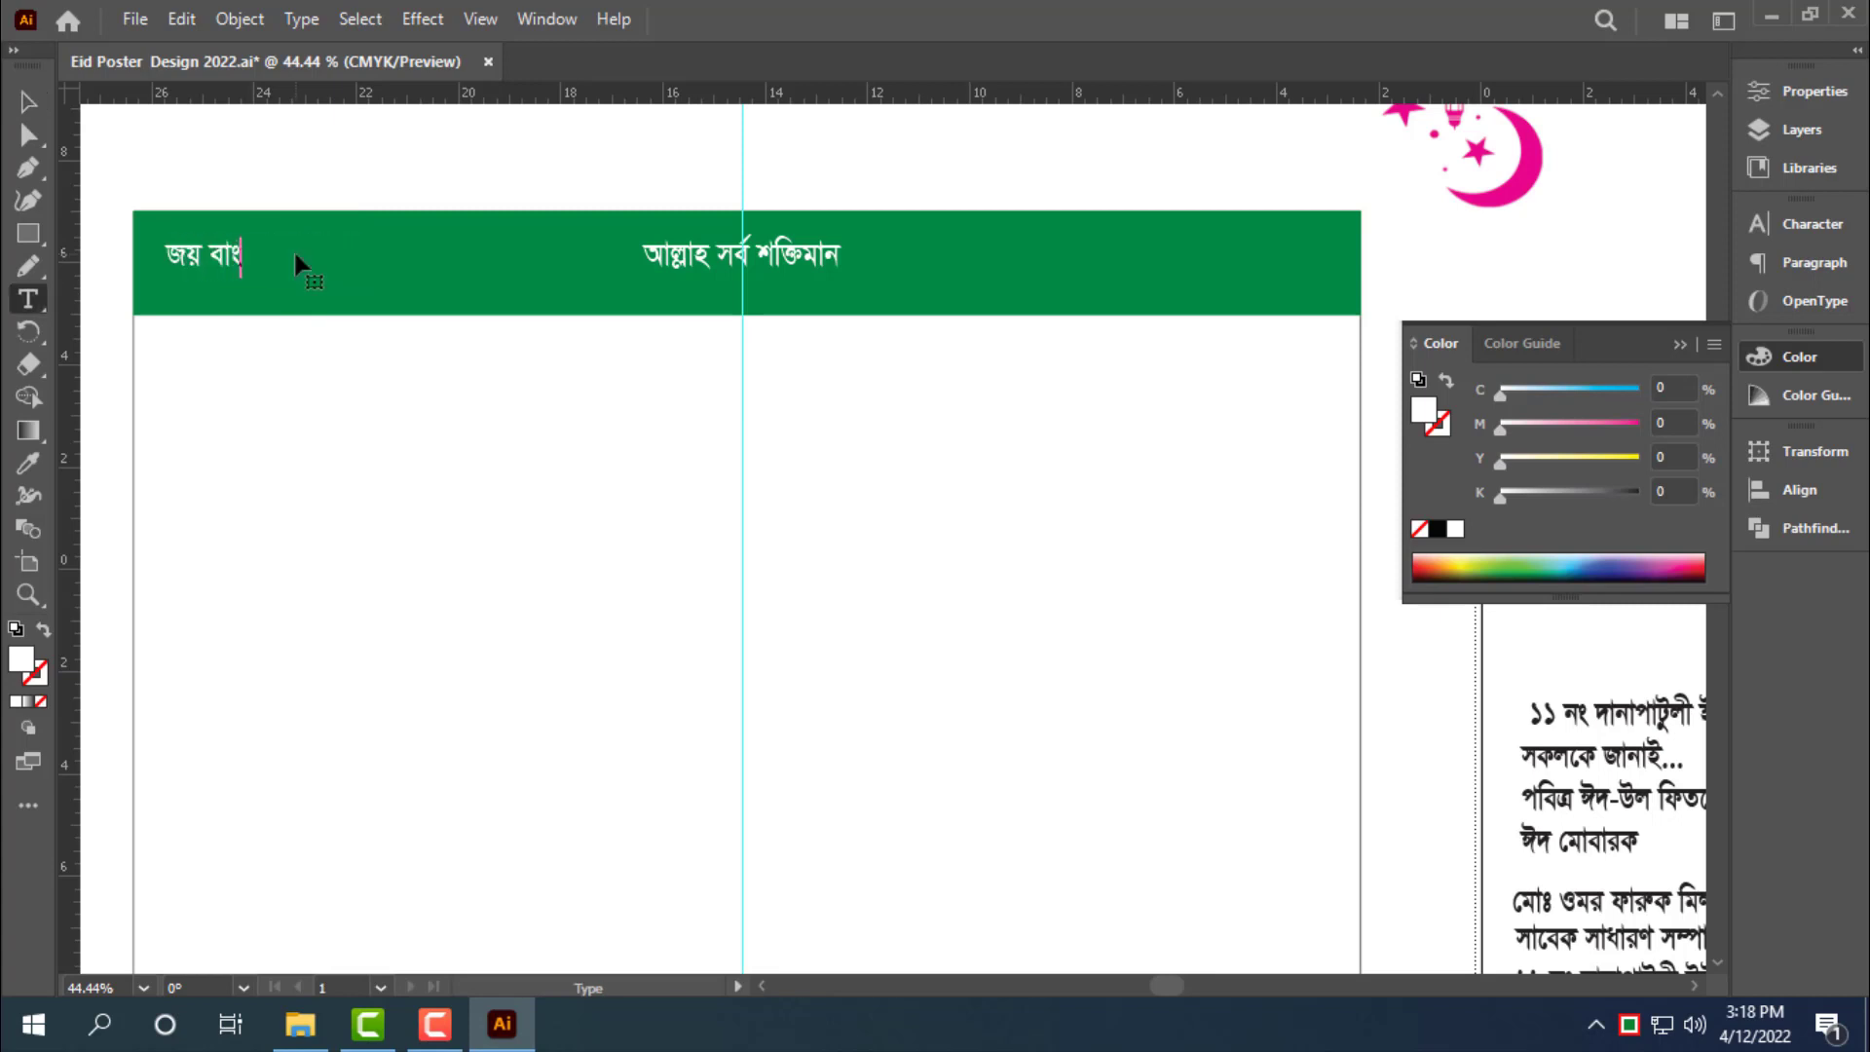
text(লা)
key(Escape)
Duplicate "জয় বাংলা" to the right end of the green strip and change the copy to "জয় বঙ্গবন্ধু"
drag(292, 282, 1230, 273)
key(t)
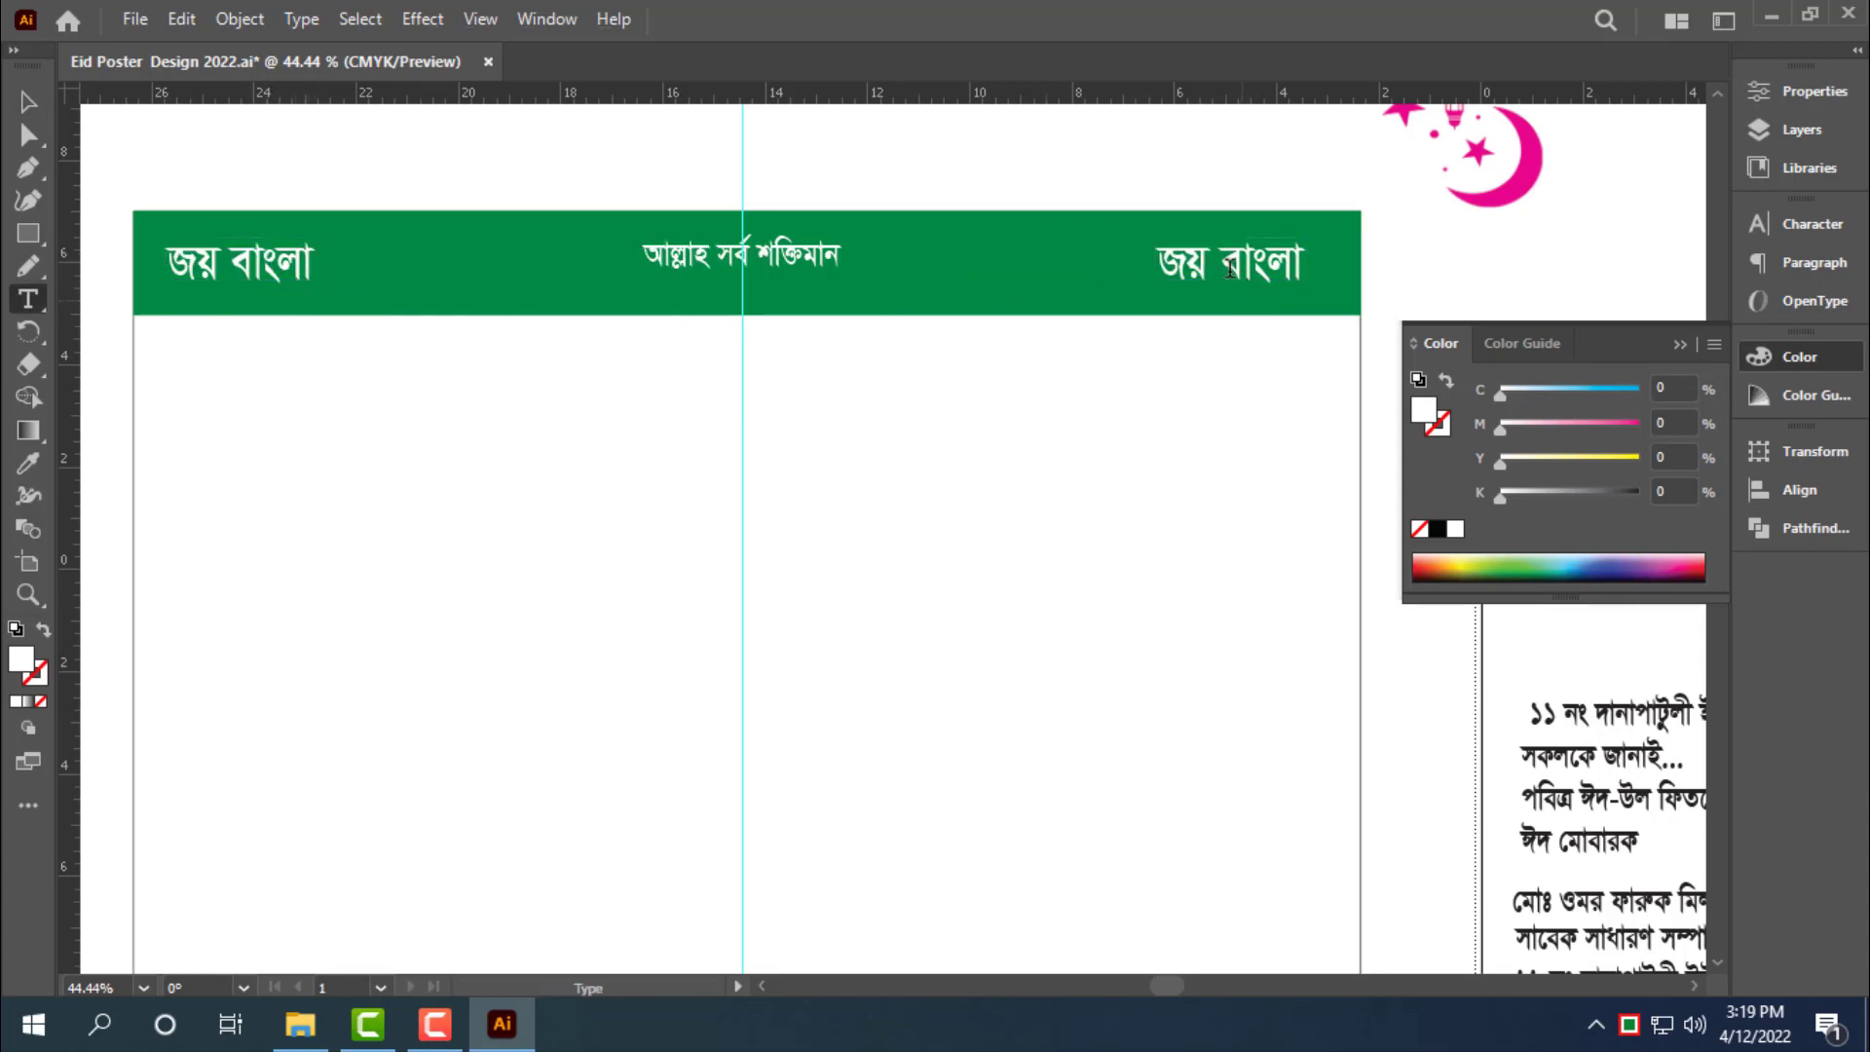
double_click(1297, 281)
text(বঙ্গবন্ধু)
key(Escape)
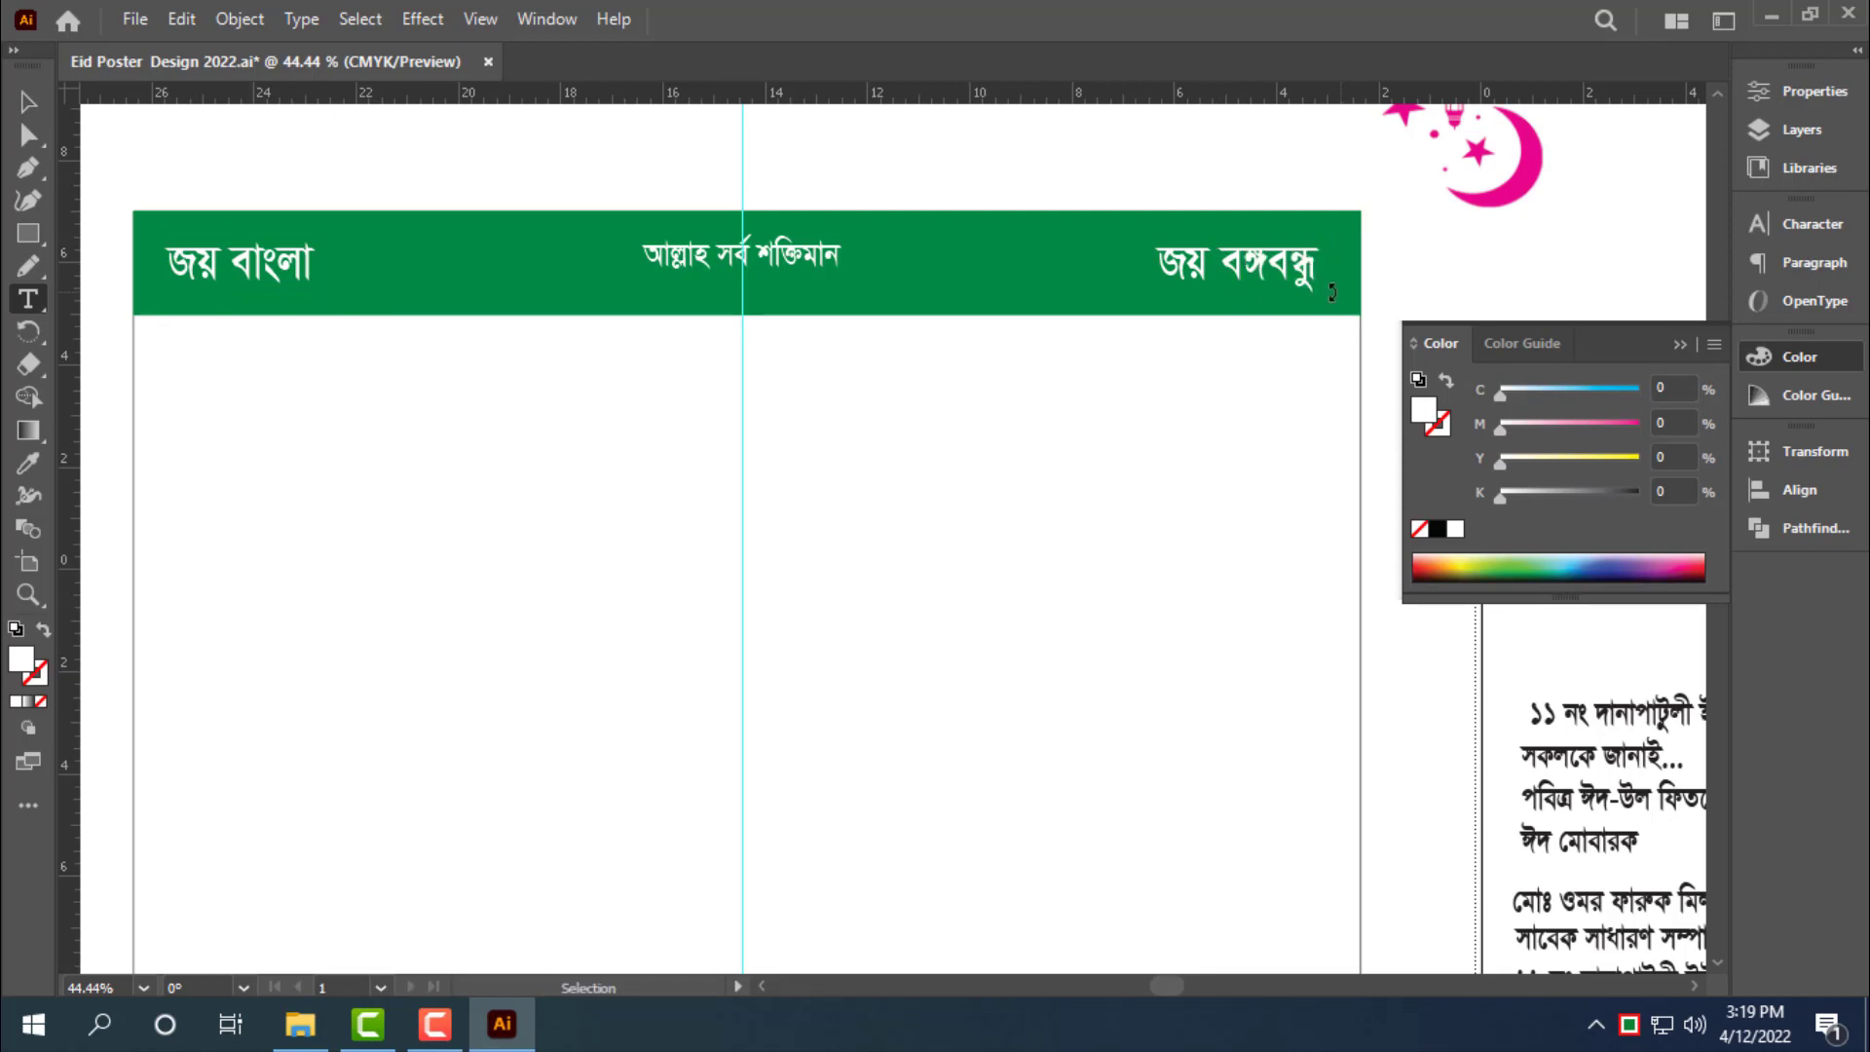
Shorten the green strip slightly from below and place a copy of it behind, offset a little downward
click(867, 285)
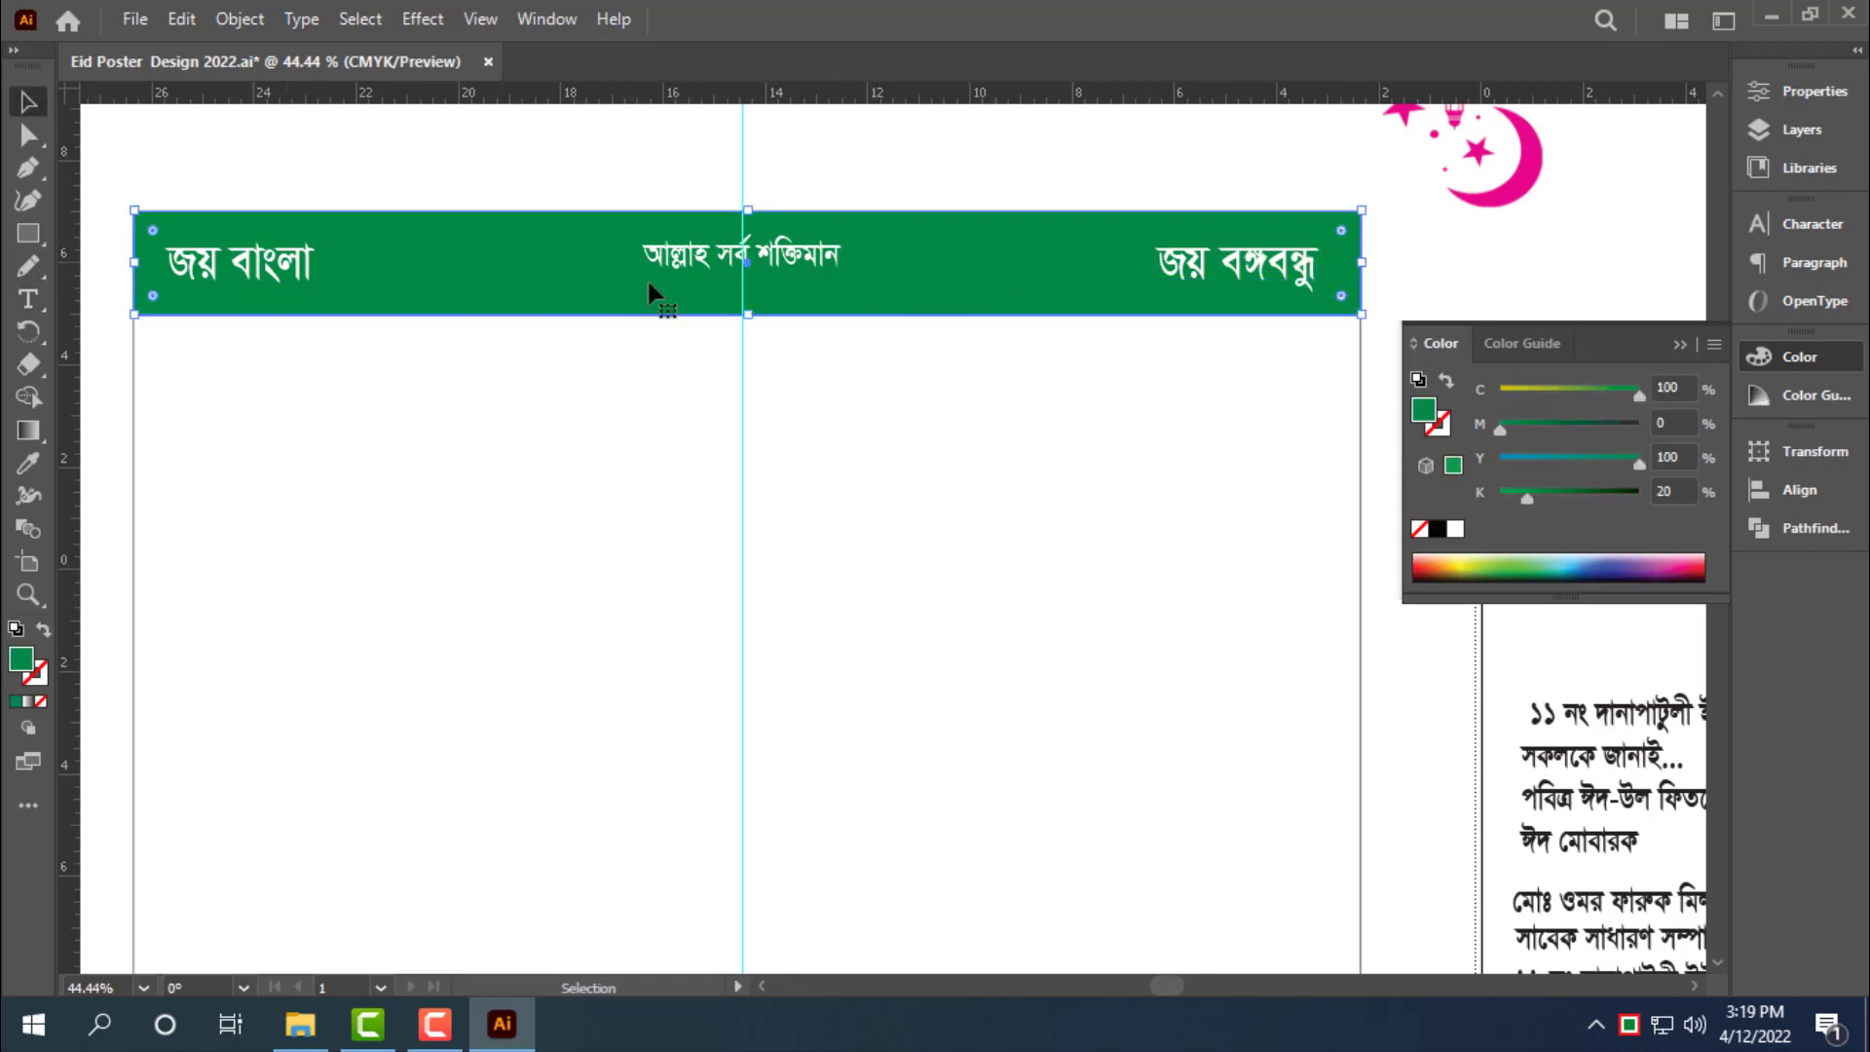
drag(756, 317, 757, 308)
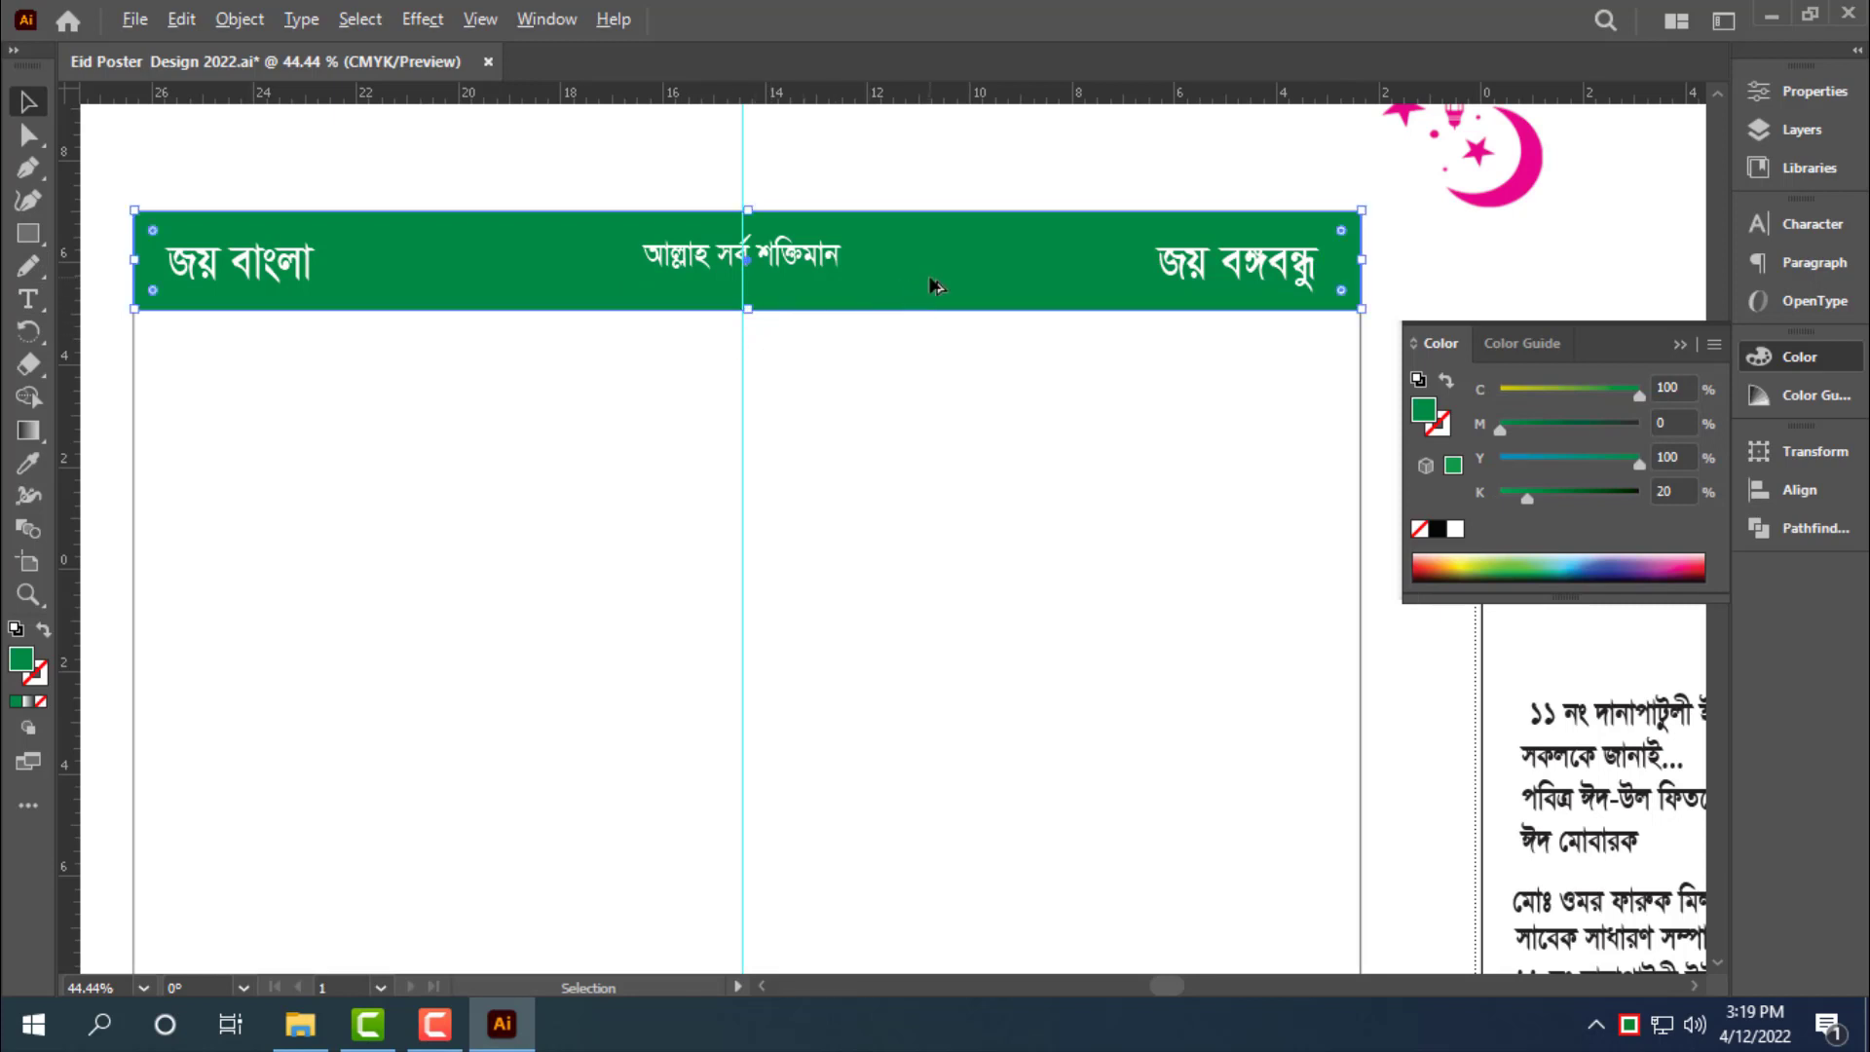
drag(933, 284, 932, 298)
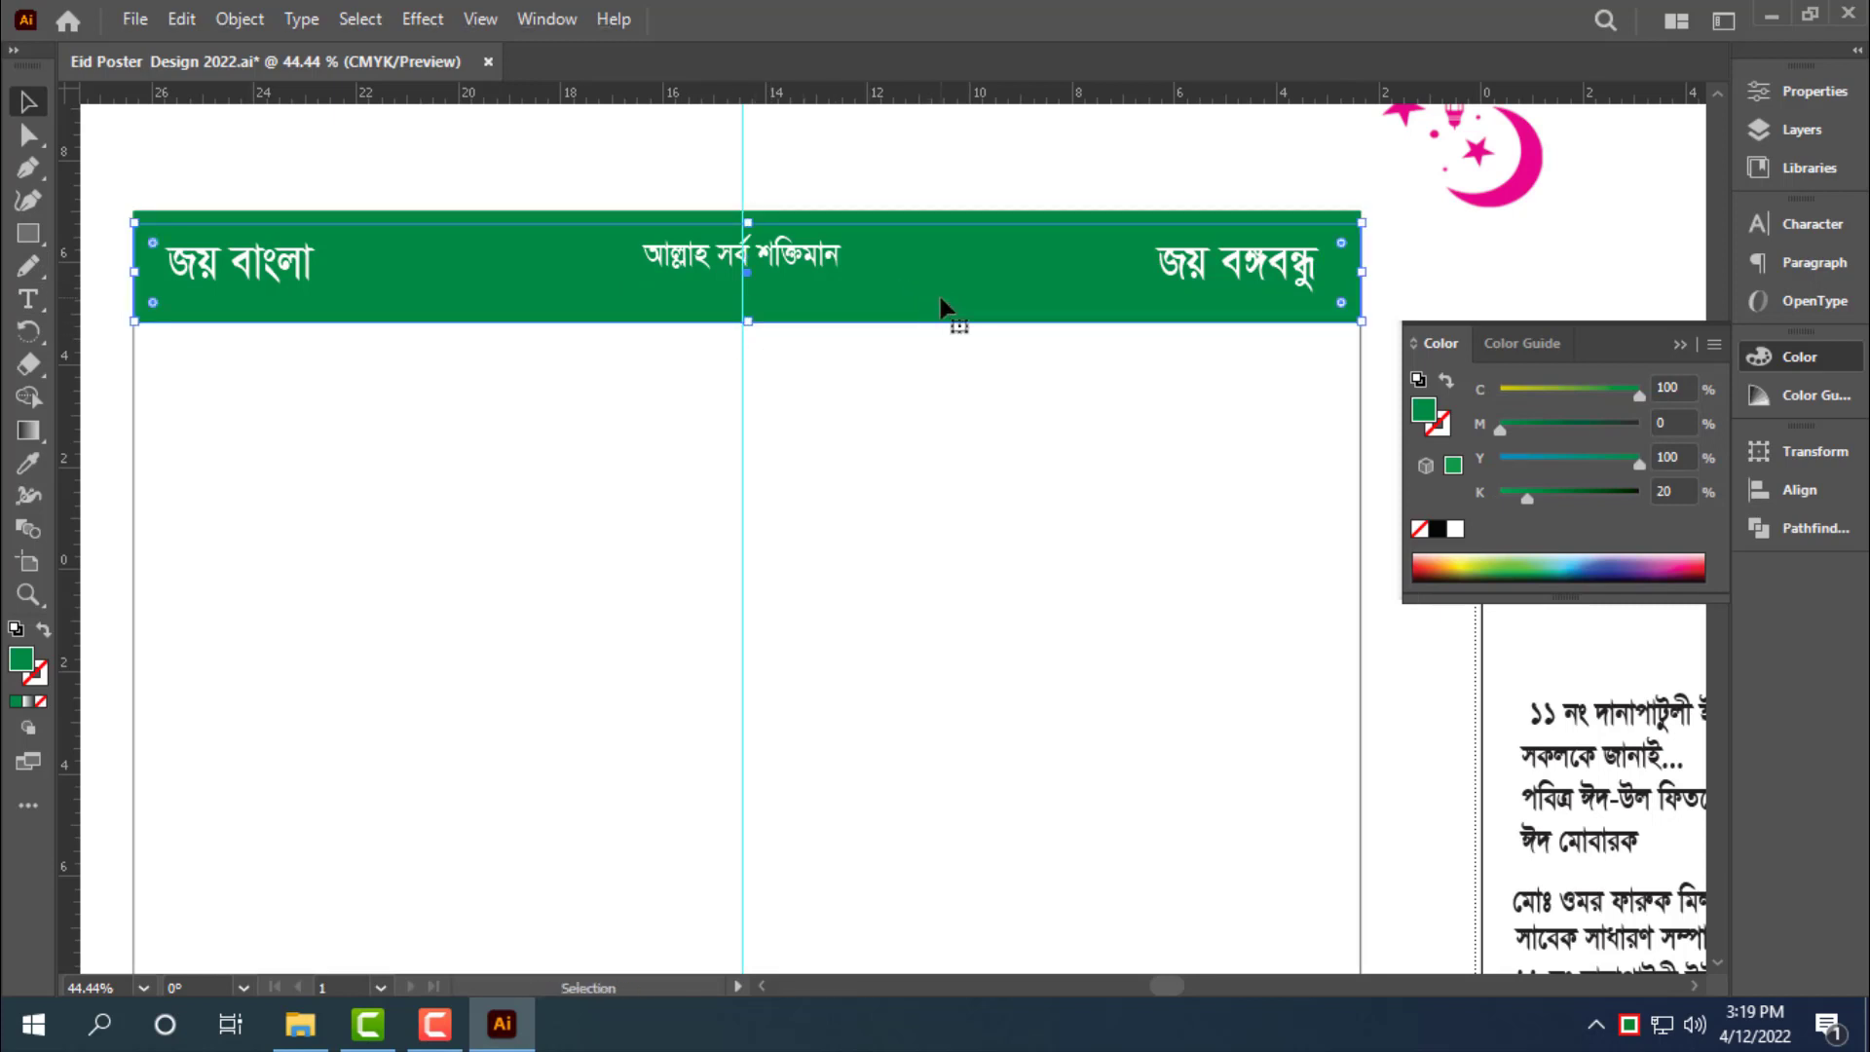
key(ctrl)
Fill the offset strip copy with orange, C 0, M 50, Y 100, K 0, and deselect it
click(1689, 381)
text(0)
key(Tab)
text(50)
key(Tab)
text(0)
key(Return)
click(723, 371)
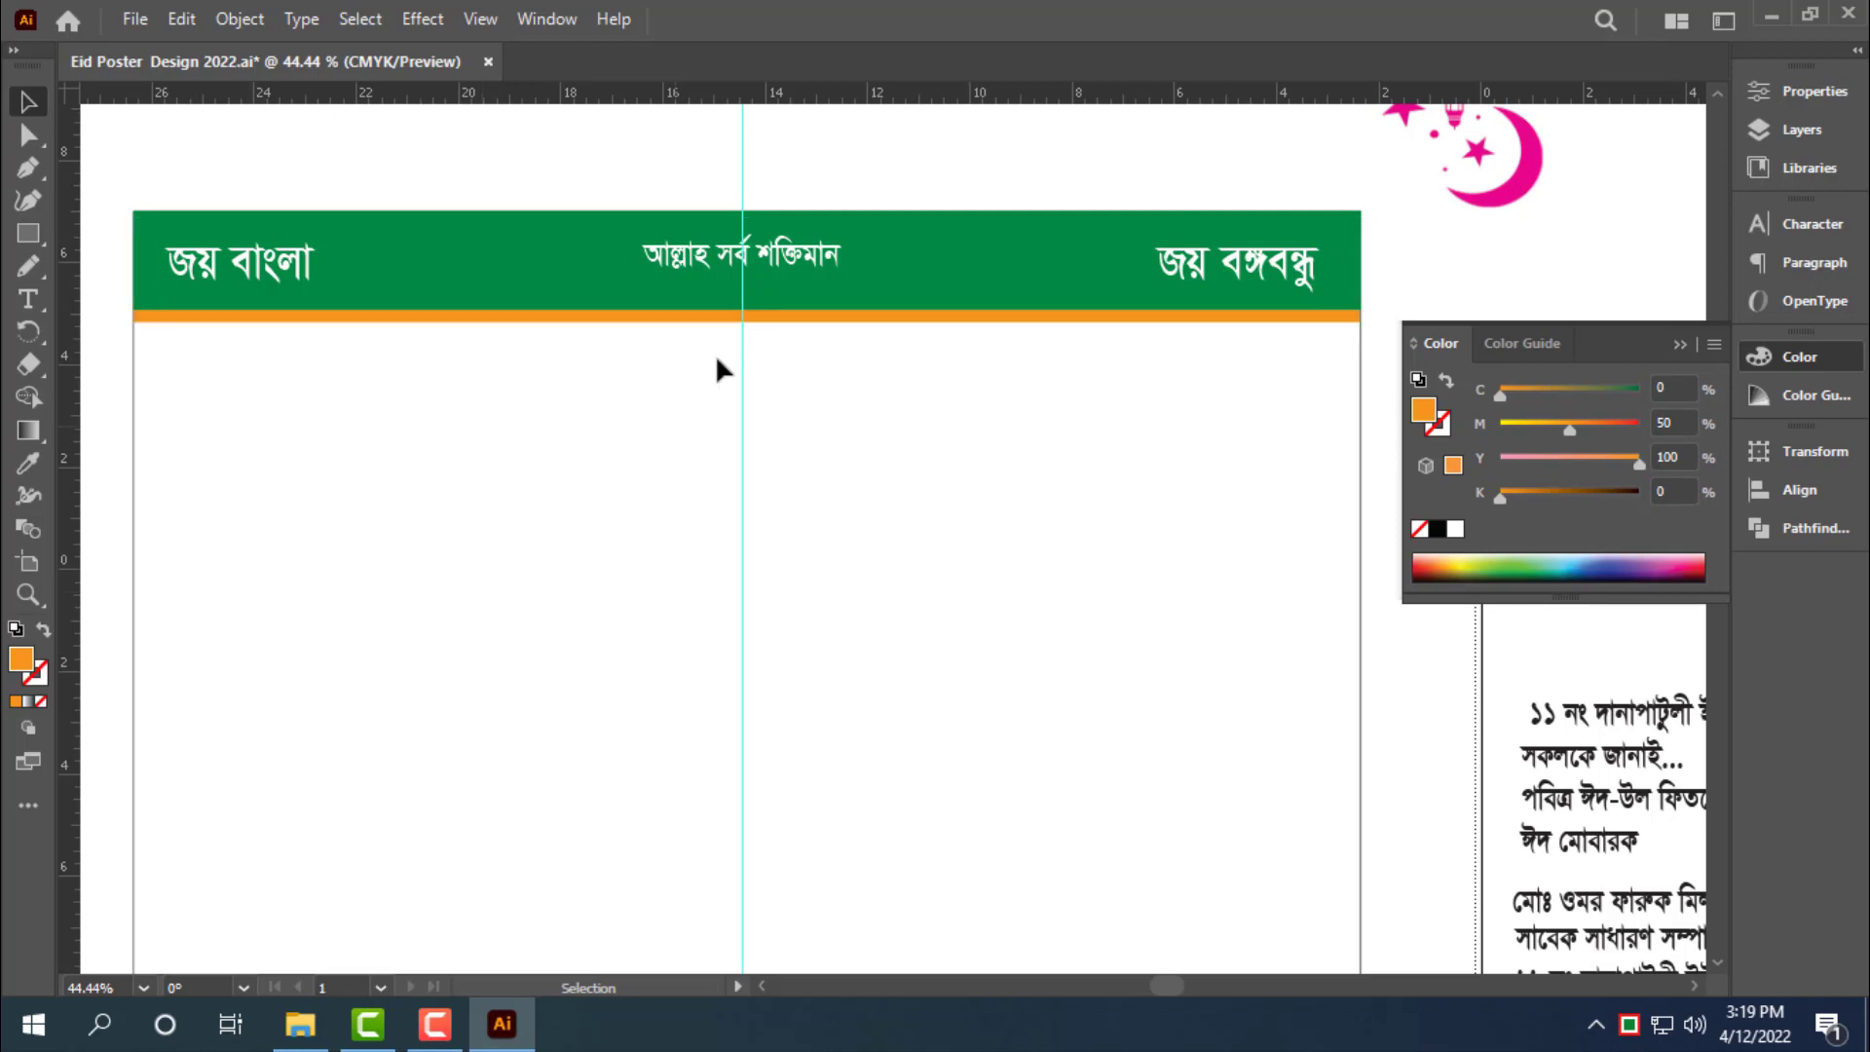
Draw a diagonal Pen line crossing the left part of the header strip and duplicate it horizontally across the right part
click(30, 171)
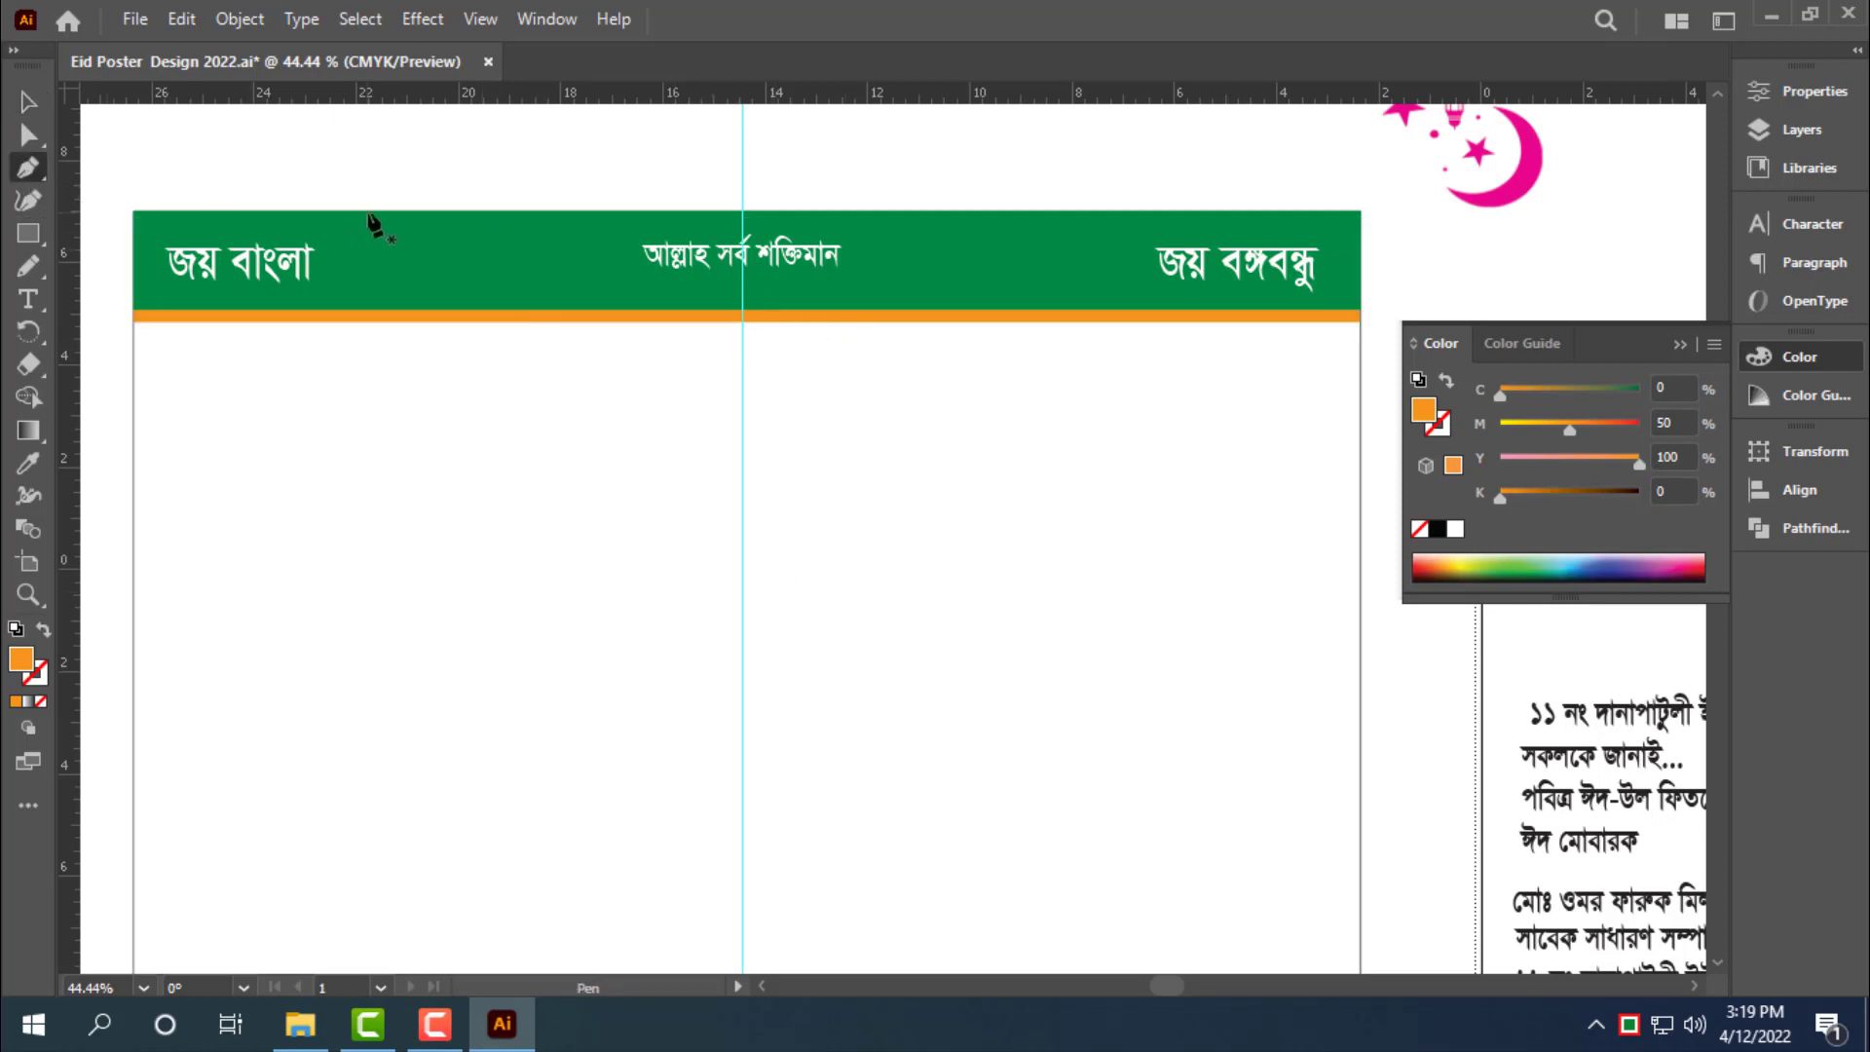
click(357, 194)
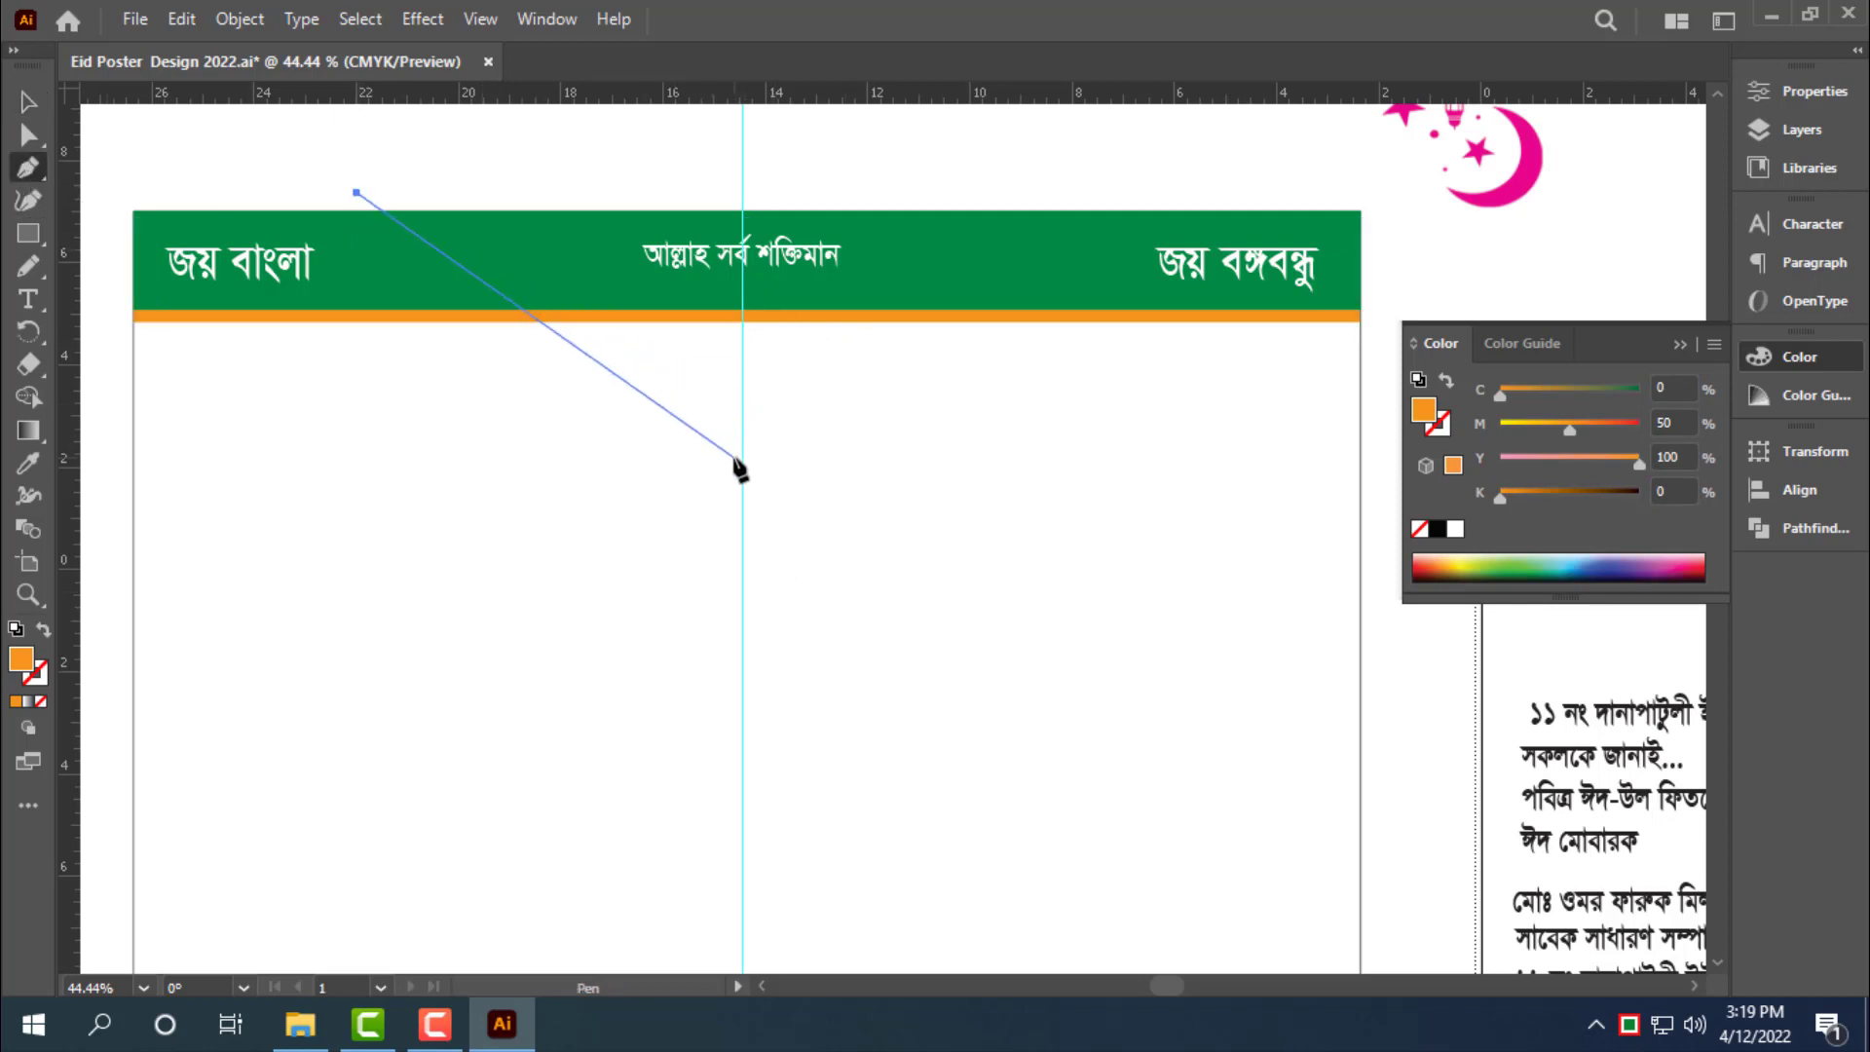
click(733, 455)
click(29, 101)
click(633, 740)
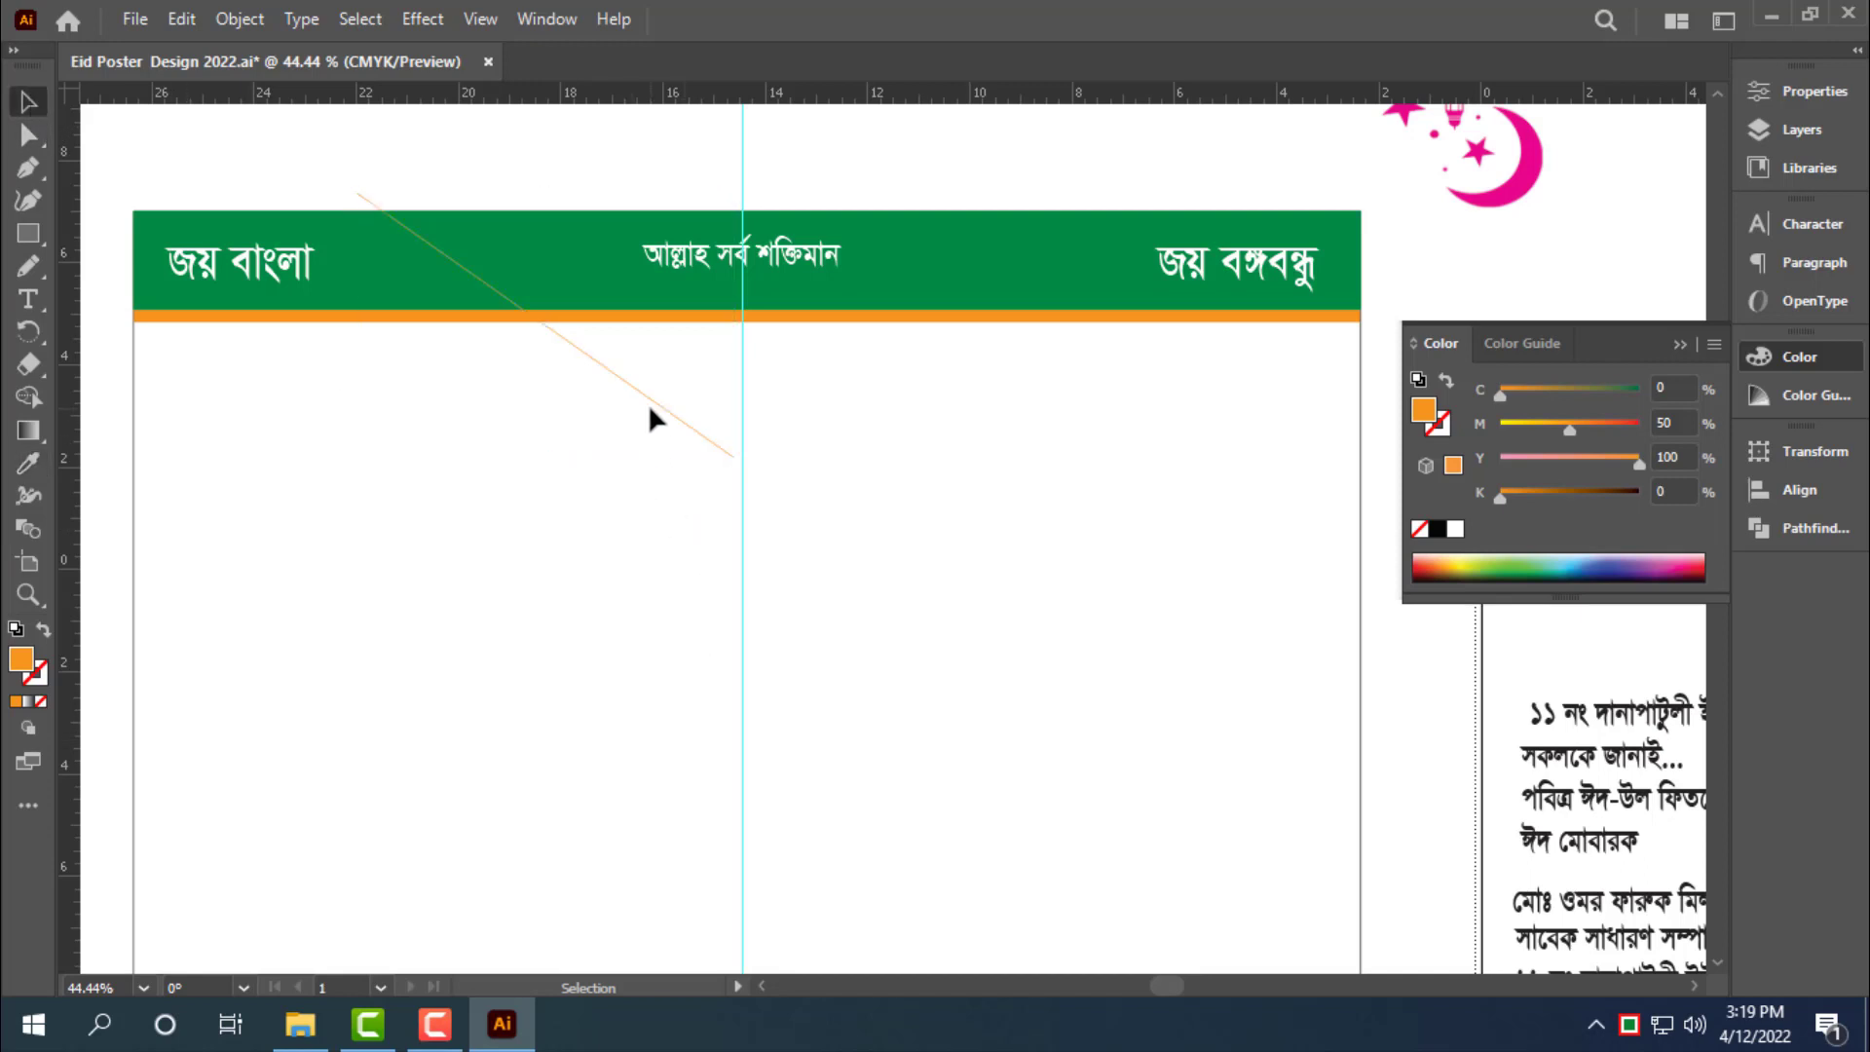
drag(654, 414, 1189, 314)
Divide the green strip along both diagonal lines with Pathfinder, then ungroup the resulting pieces
shift+click(624, 379)
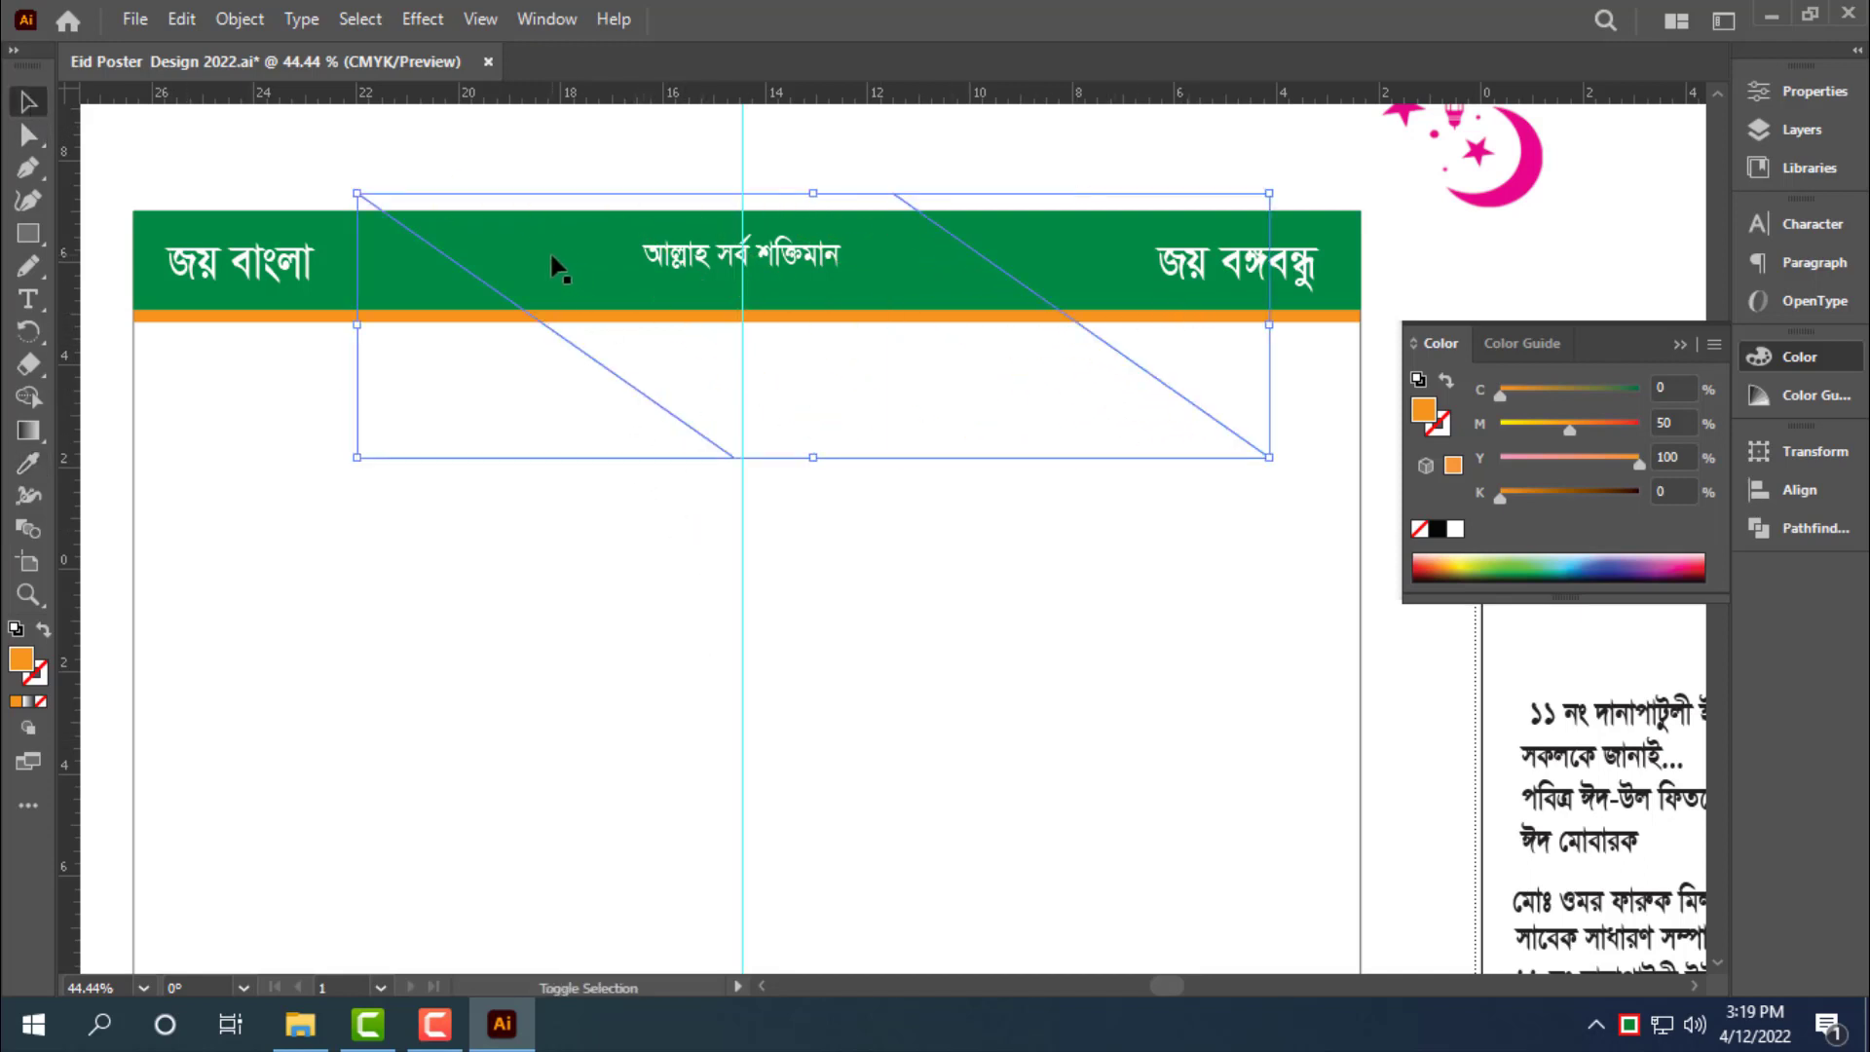
shift+click(570, 293)
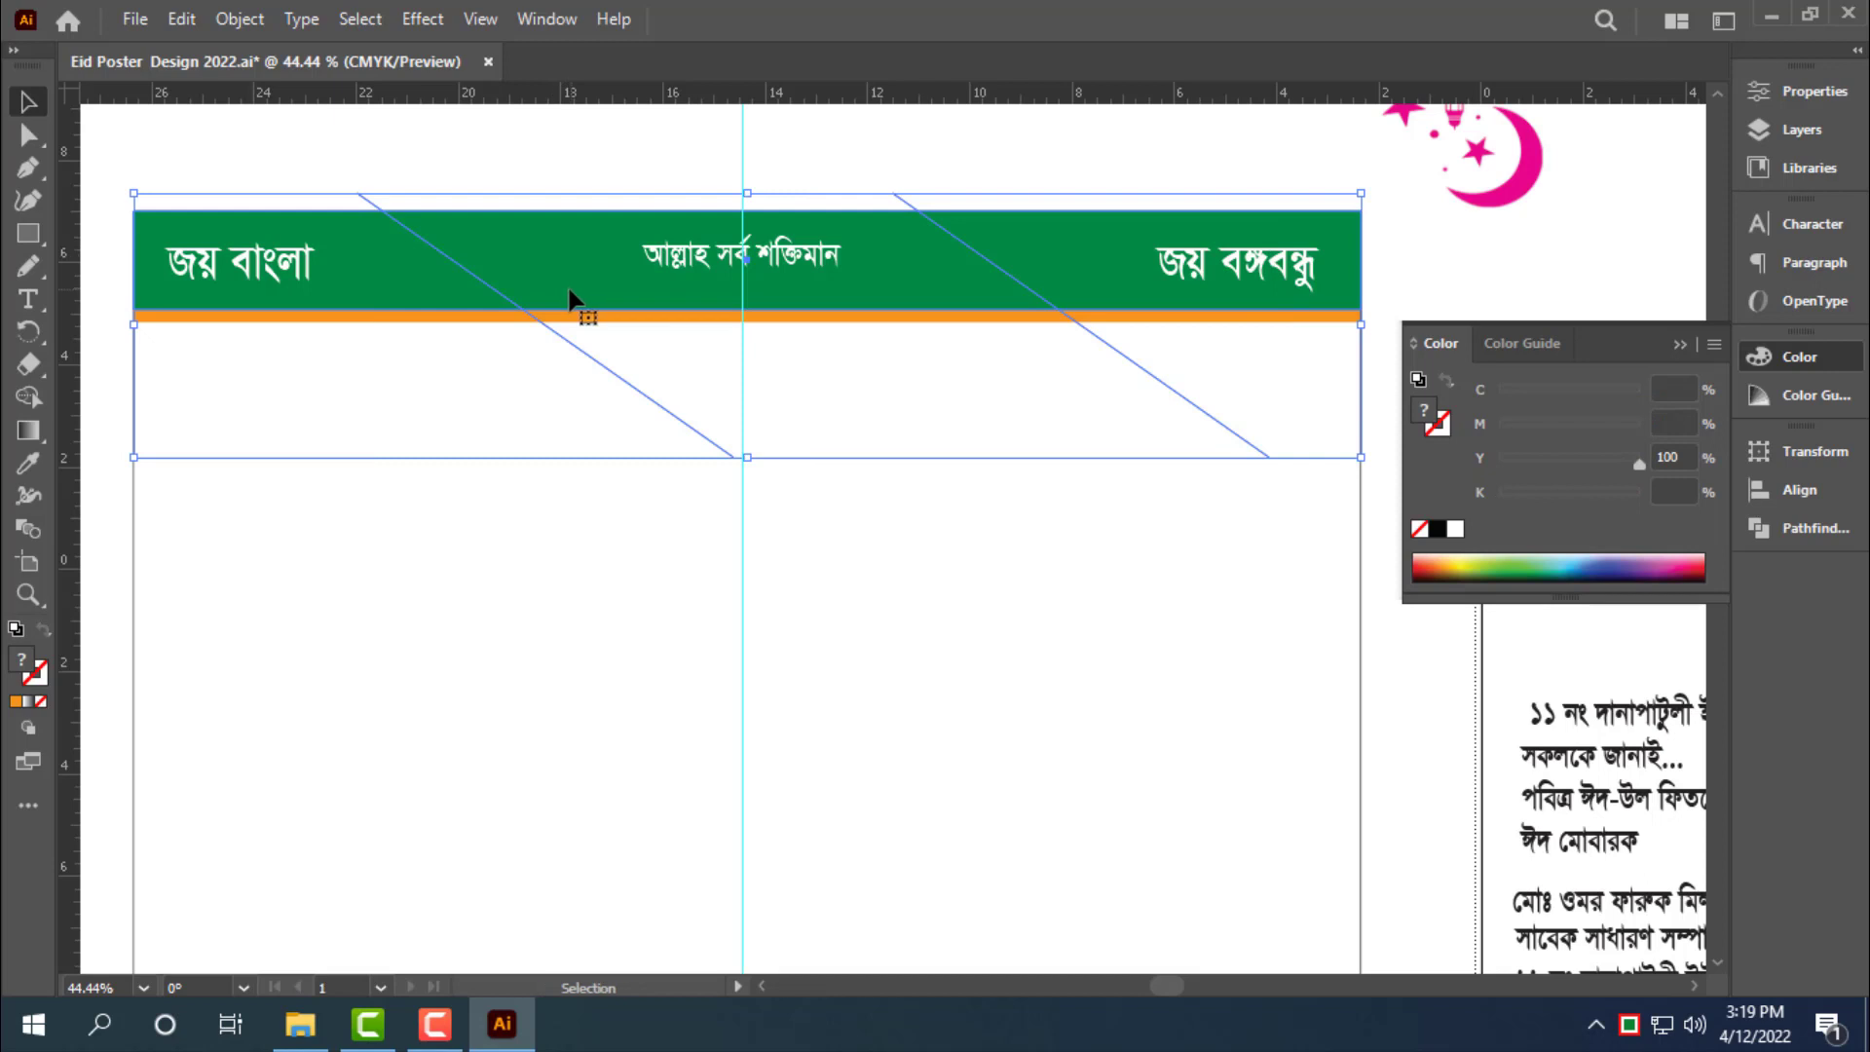
click(1788, 524)
click(1441, 584)
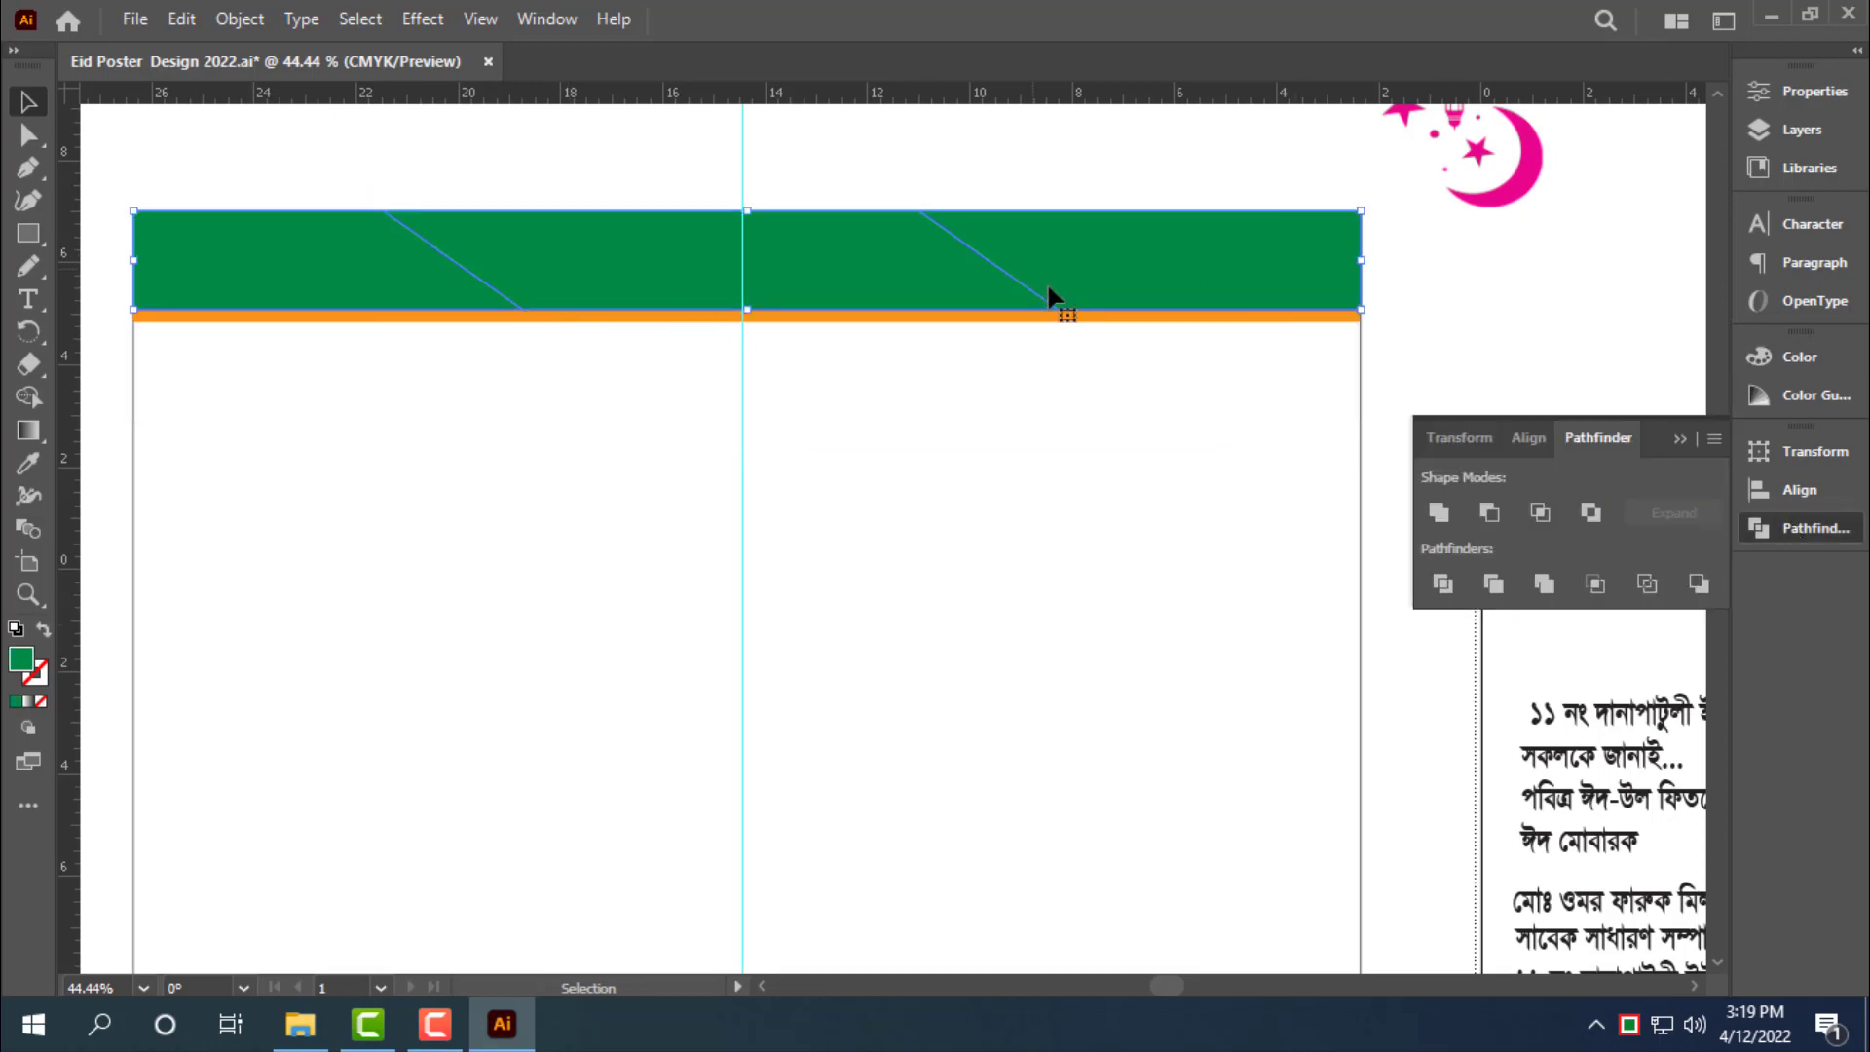
right_click(1139, 414)
click(1235, 641)
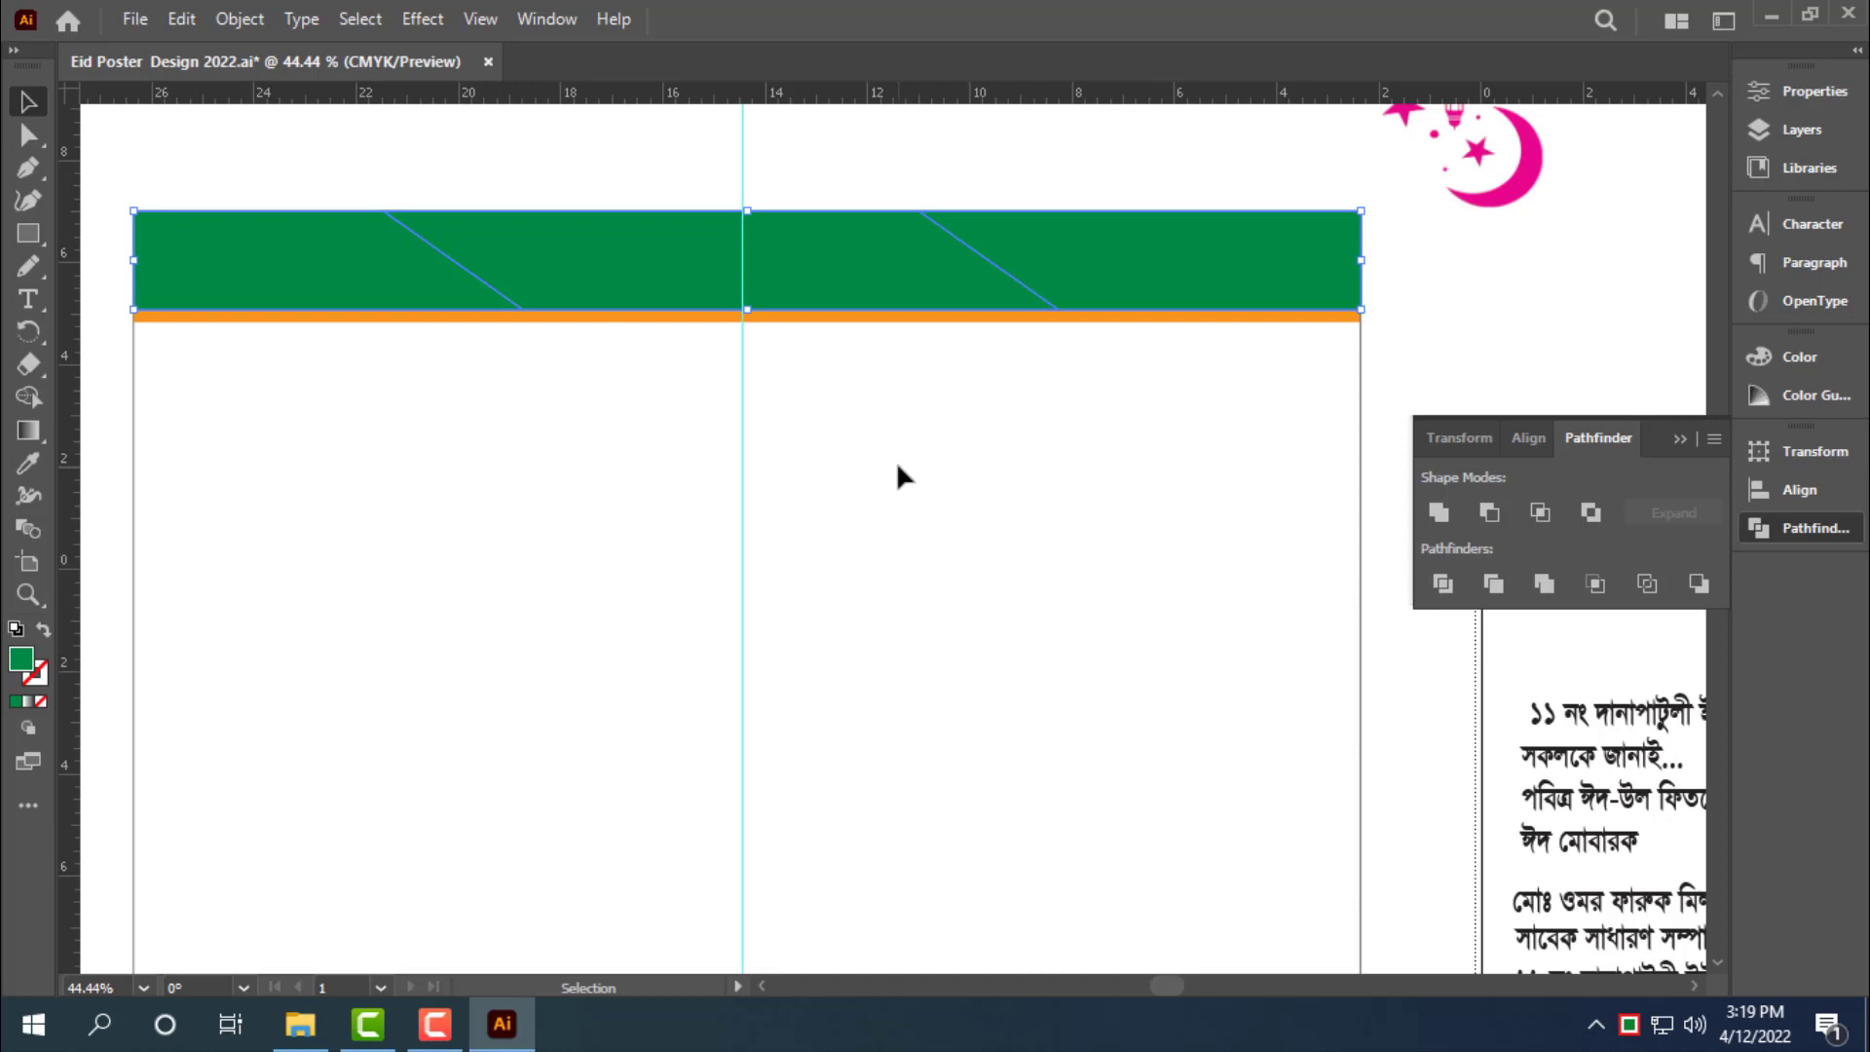
click(982, 443)
Fill the middle slanted piece of the header strip with red, C 0, M 100, Y 100, K 0
click(855, 250)
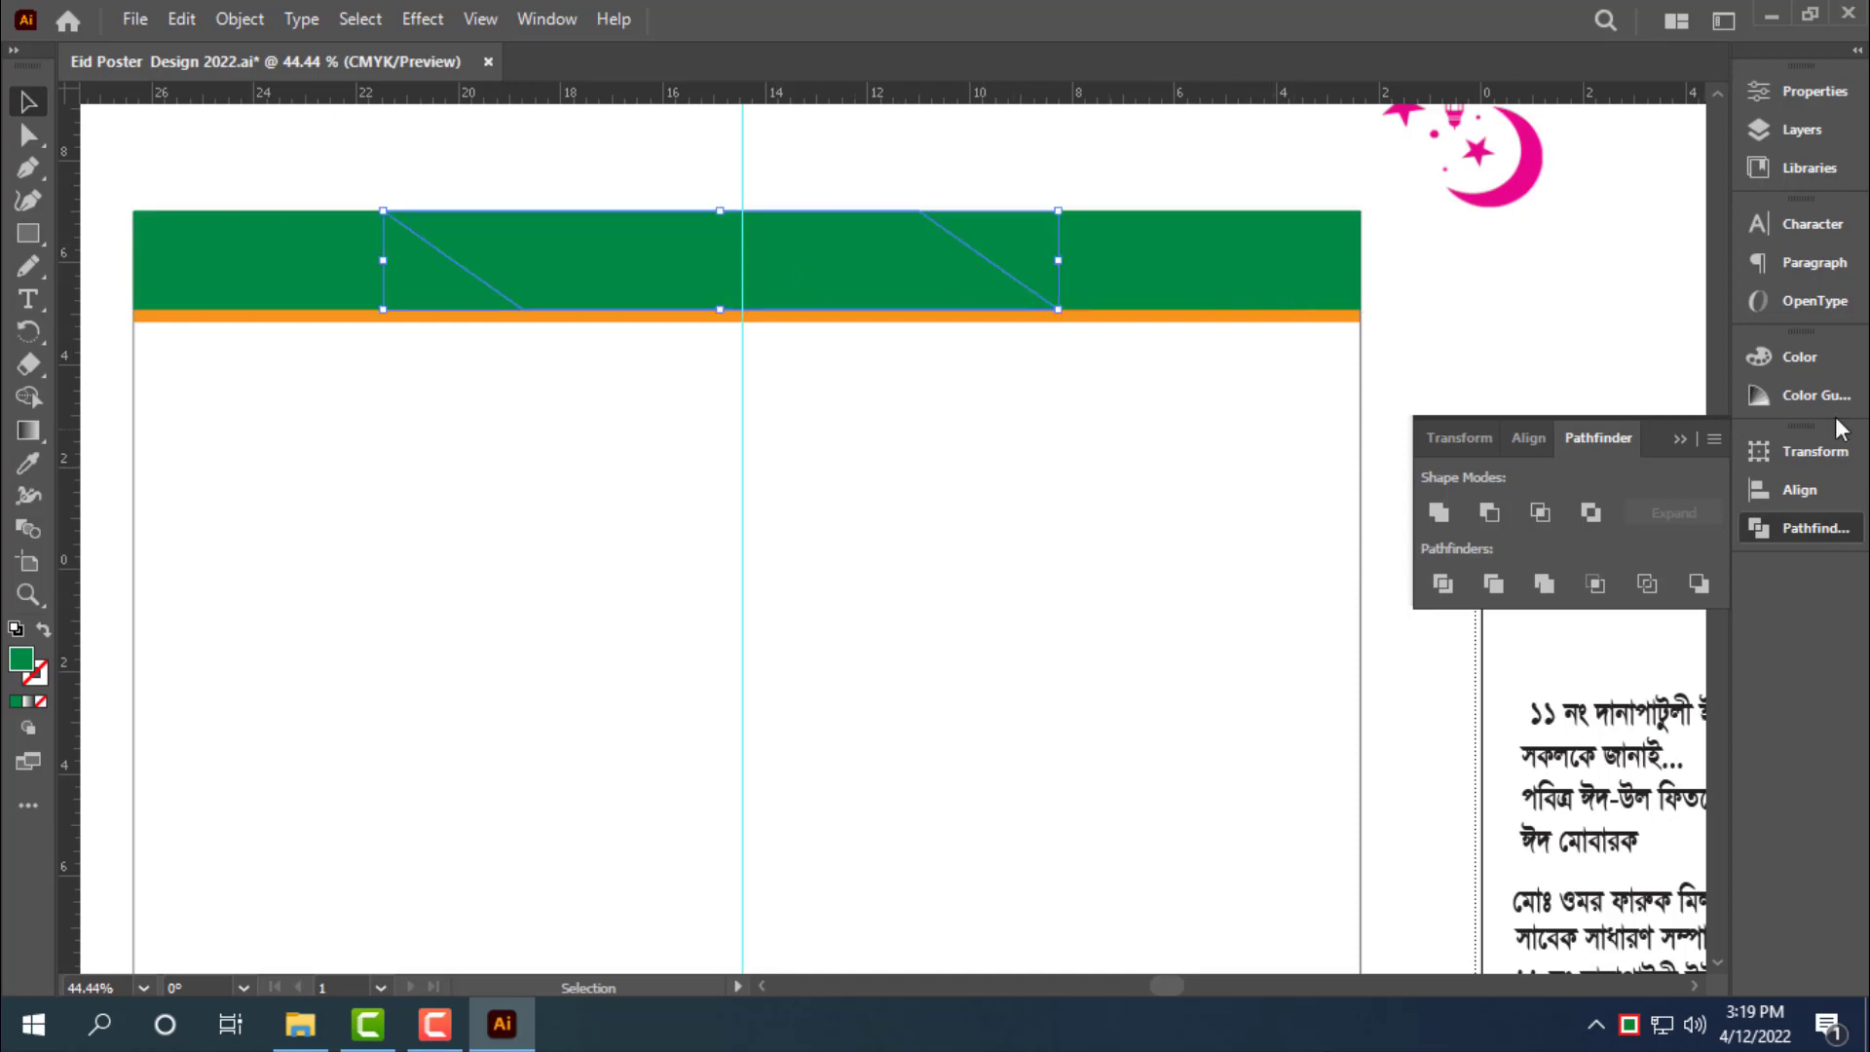
click(1837, 356)
click(1439, 529)
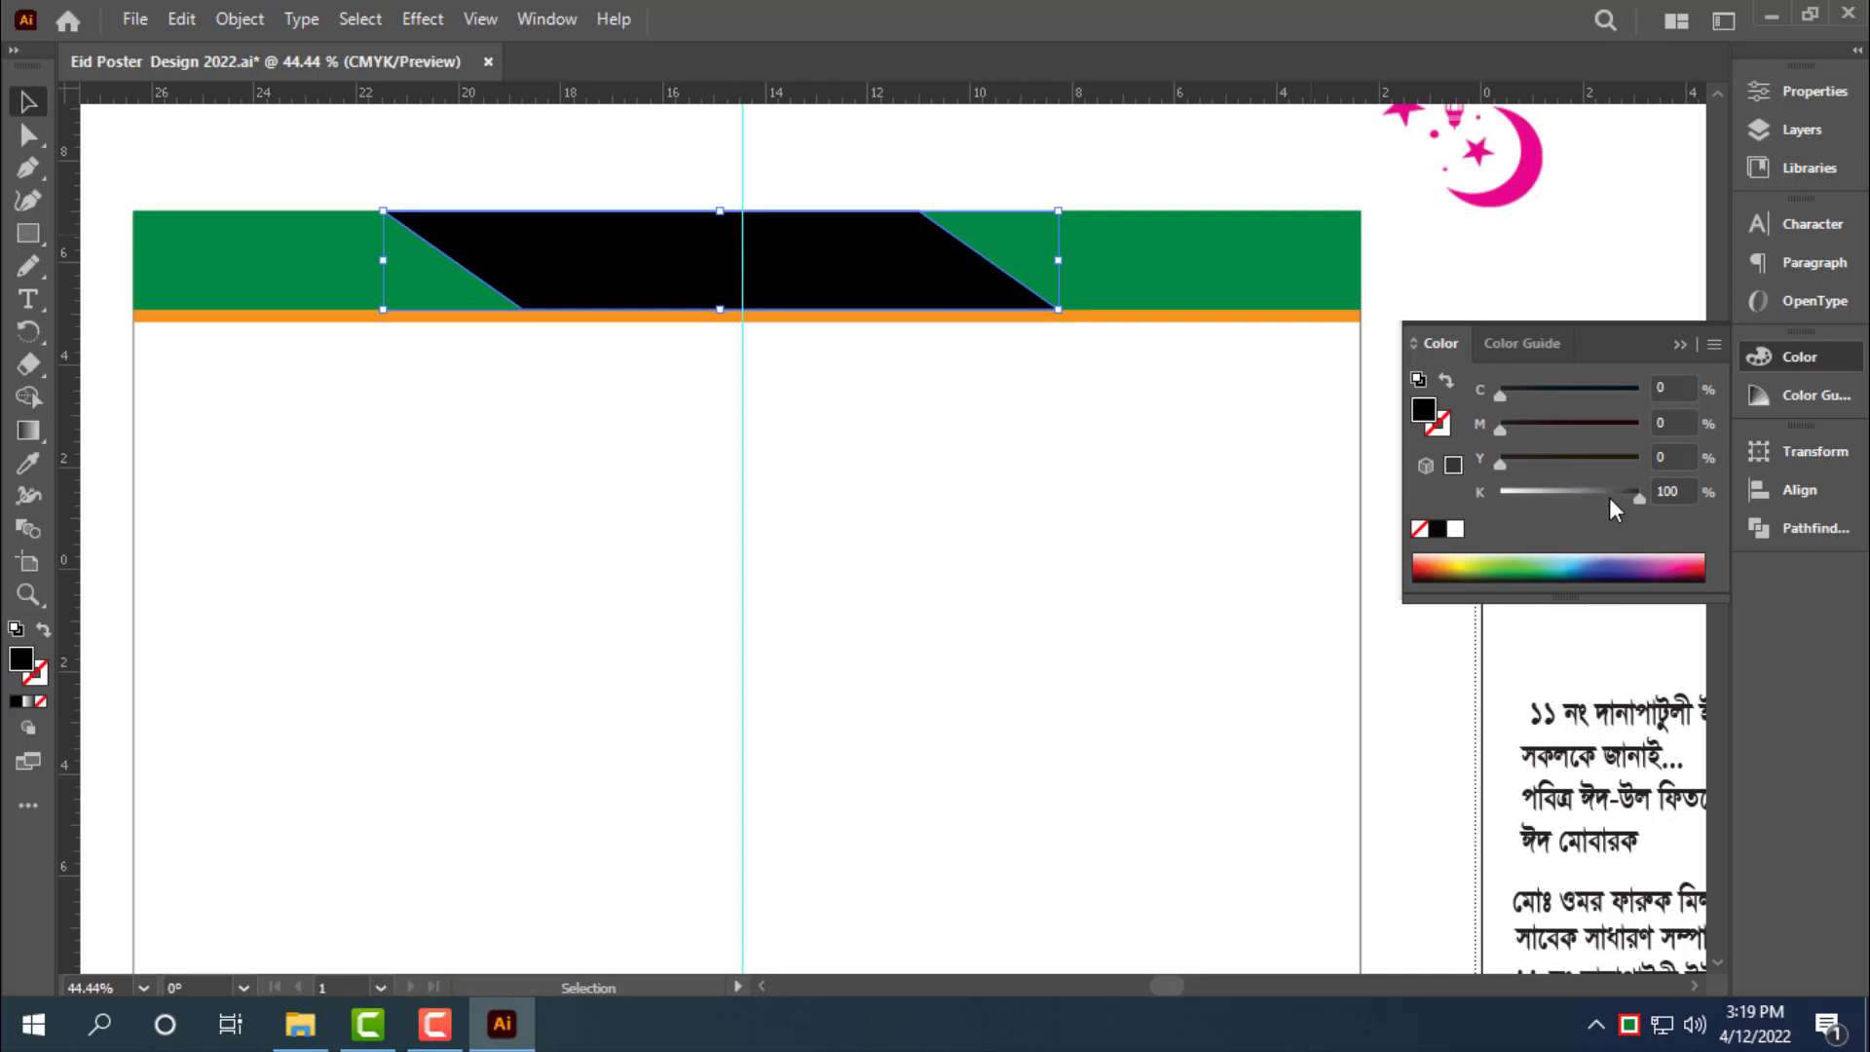
drag(1609, 496, 1364, 485)
drag(1597, 427, 1768, 469)
click(1052, 419)
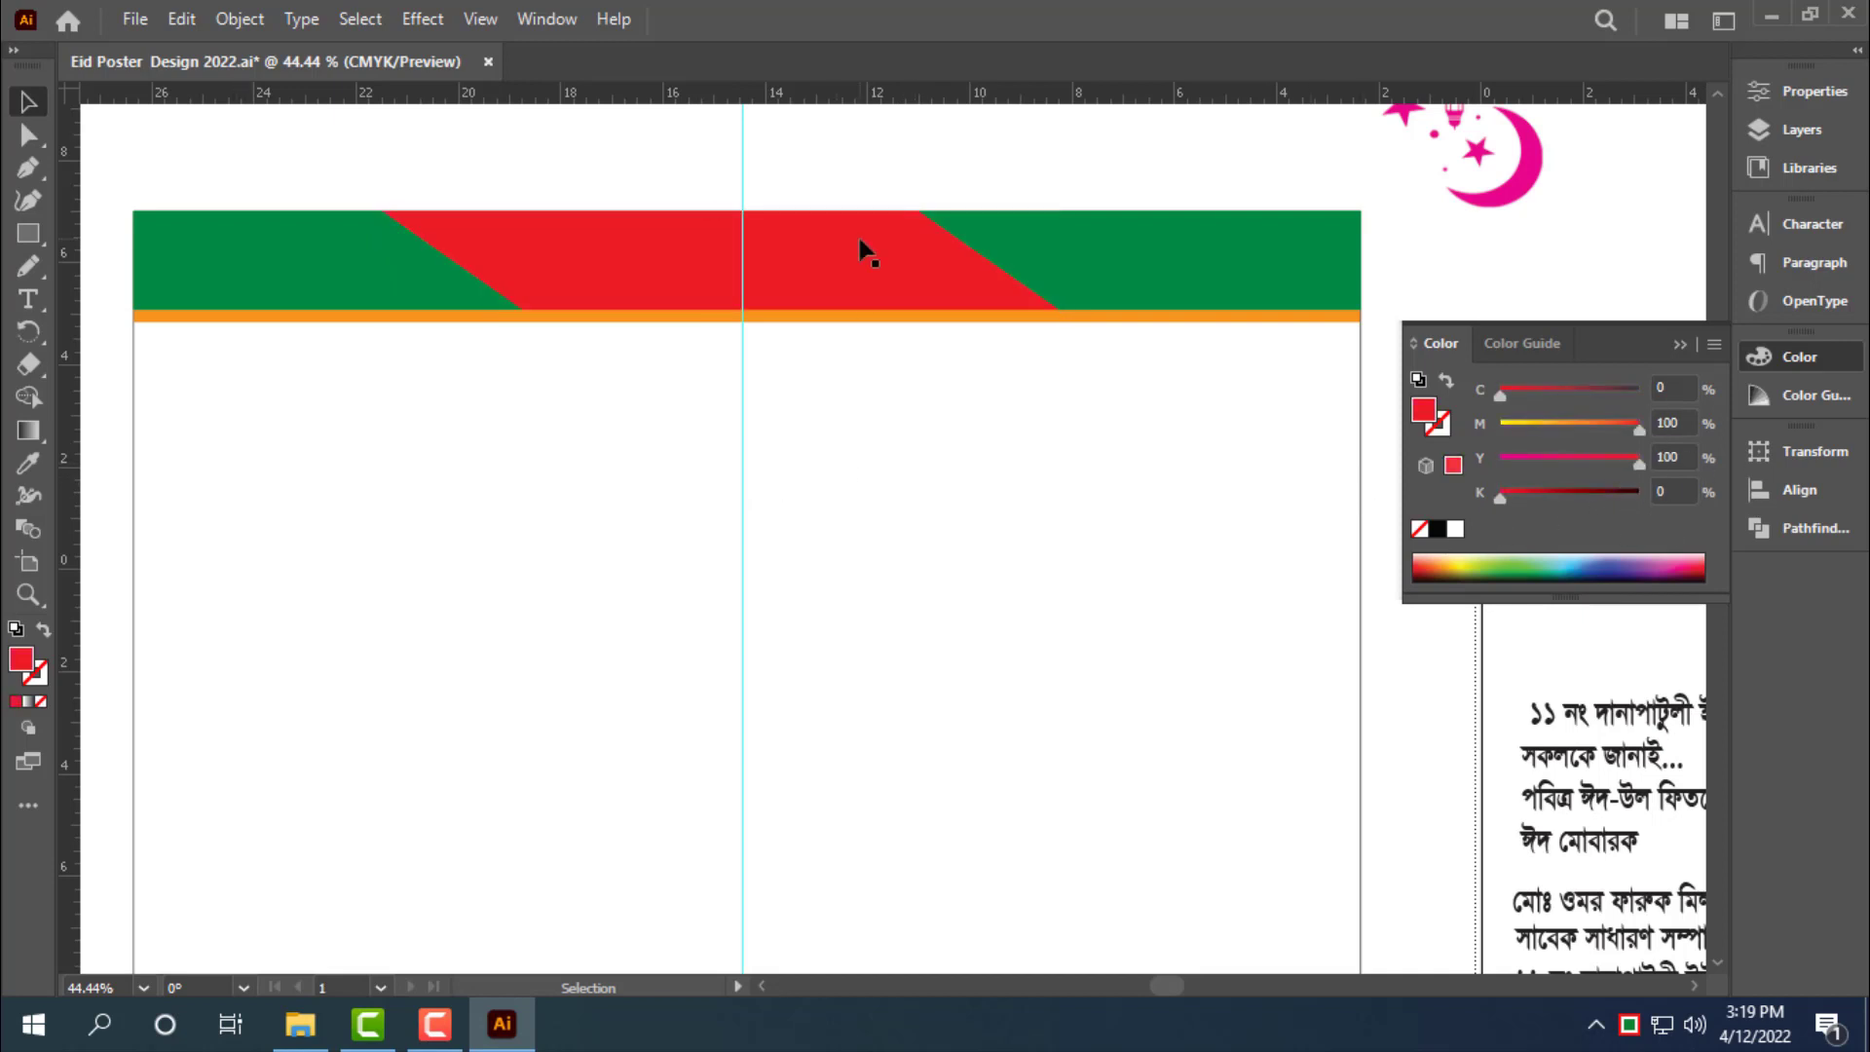
Bring the three header texts "জয় বাংলা", "আল্লাহ সর্ব শক্তিমান" and "জয় বঙ্গবন্ধু" in front of the coloured strip
key(ctrl)
key(ctrl)
key(ctrl+y)
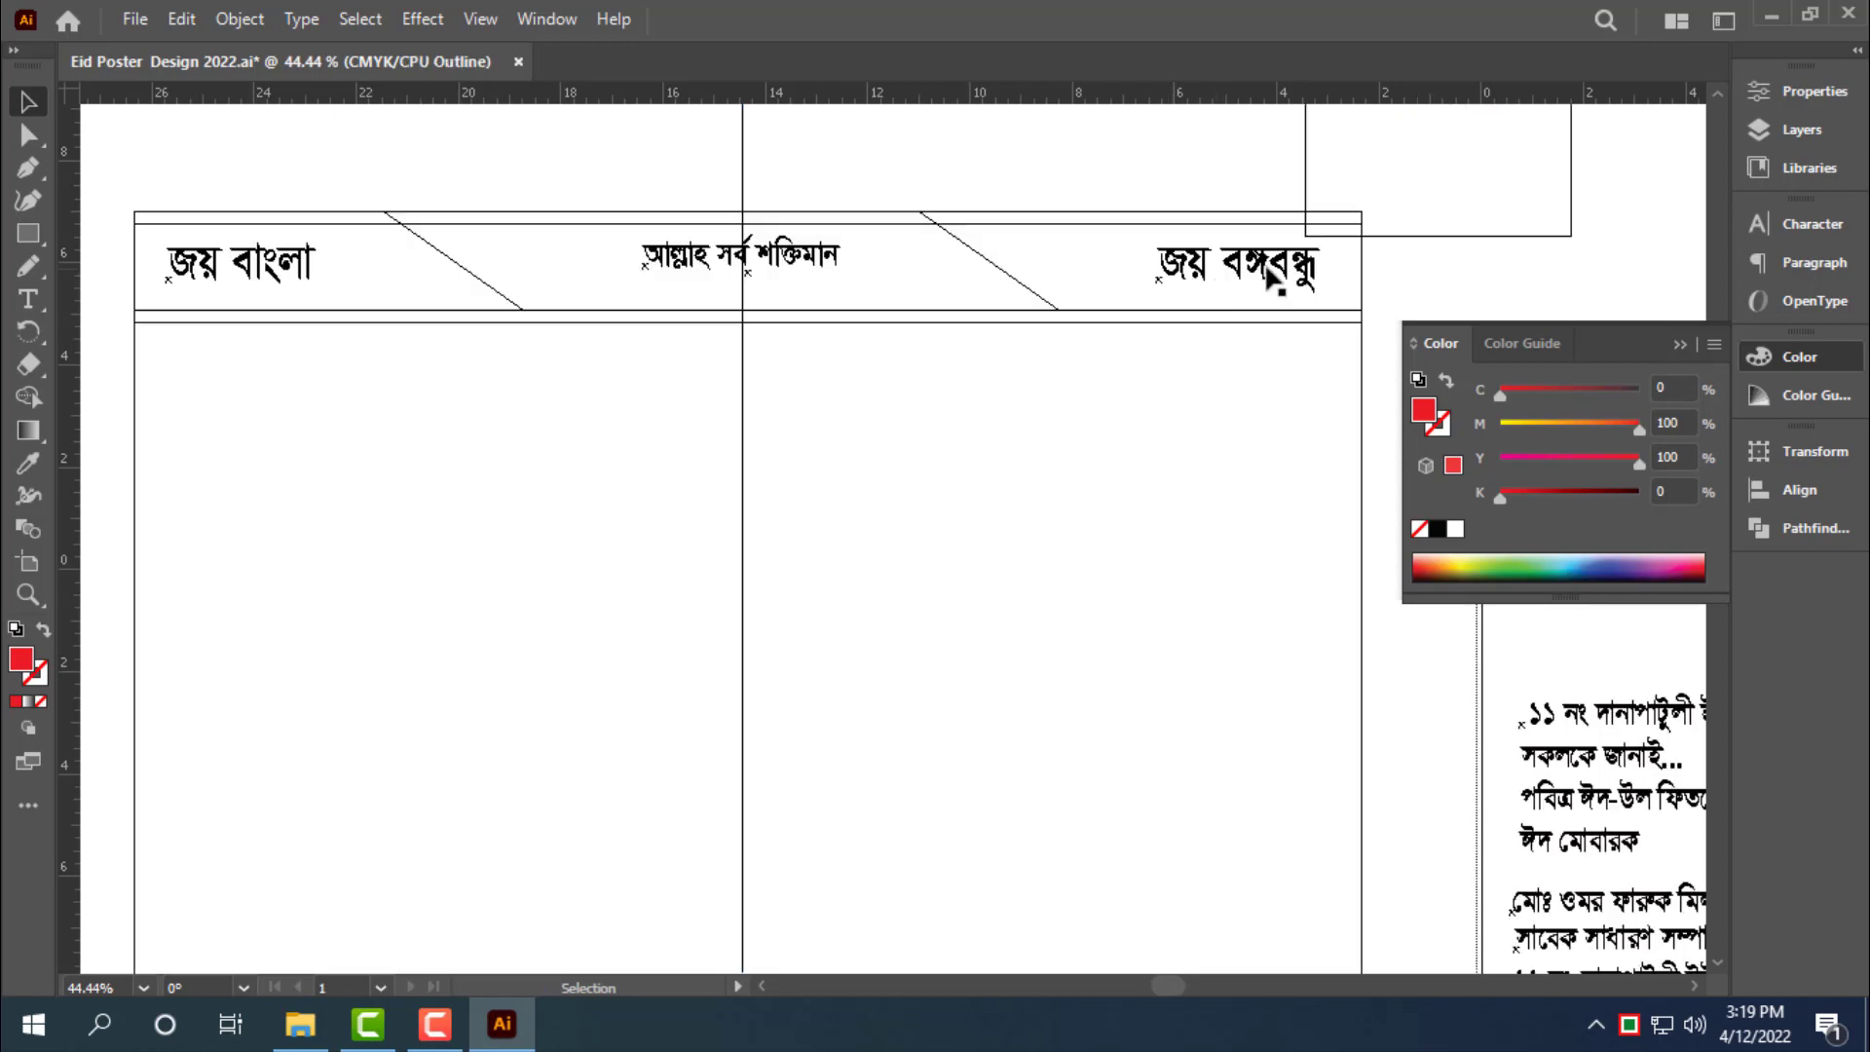
click(1281, 278)
shift+click(763, 255)
shift+click(261, 273)
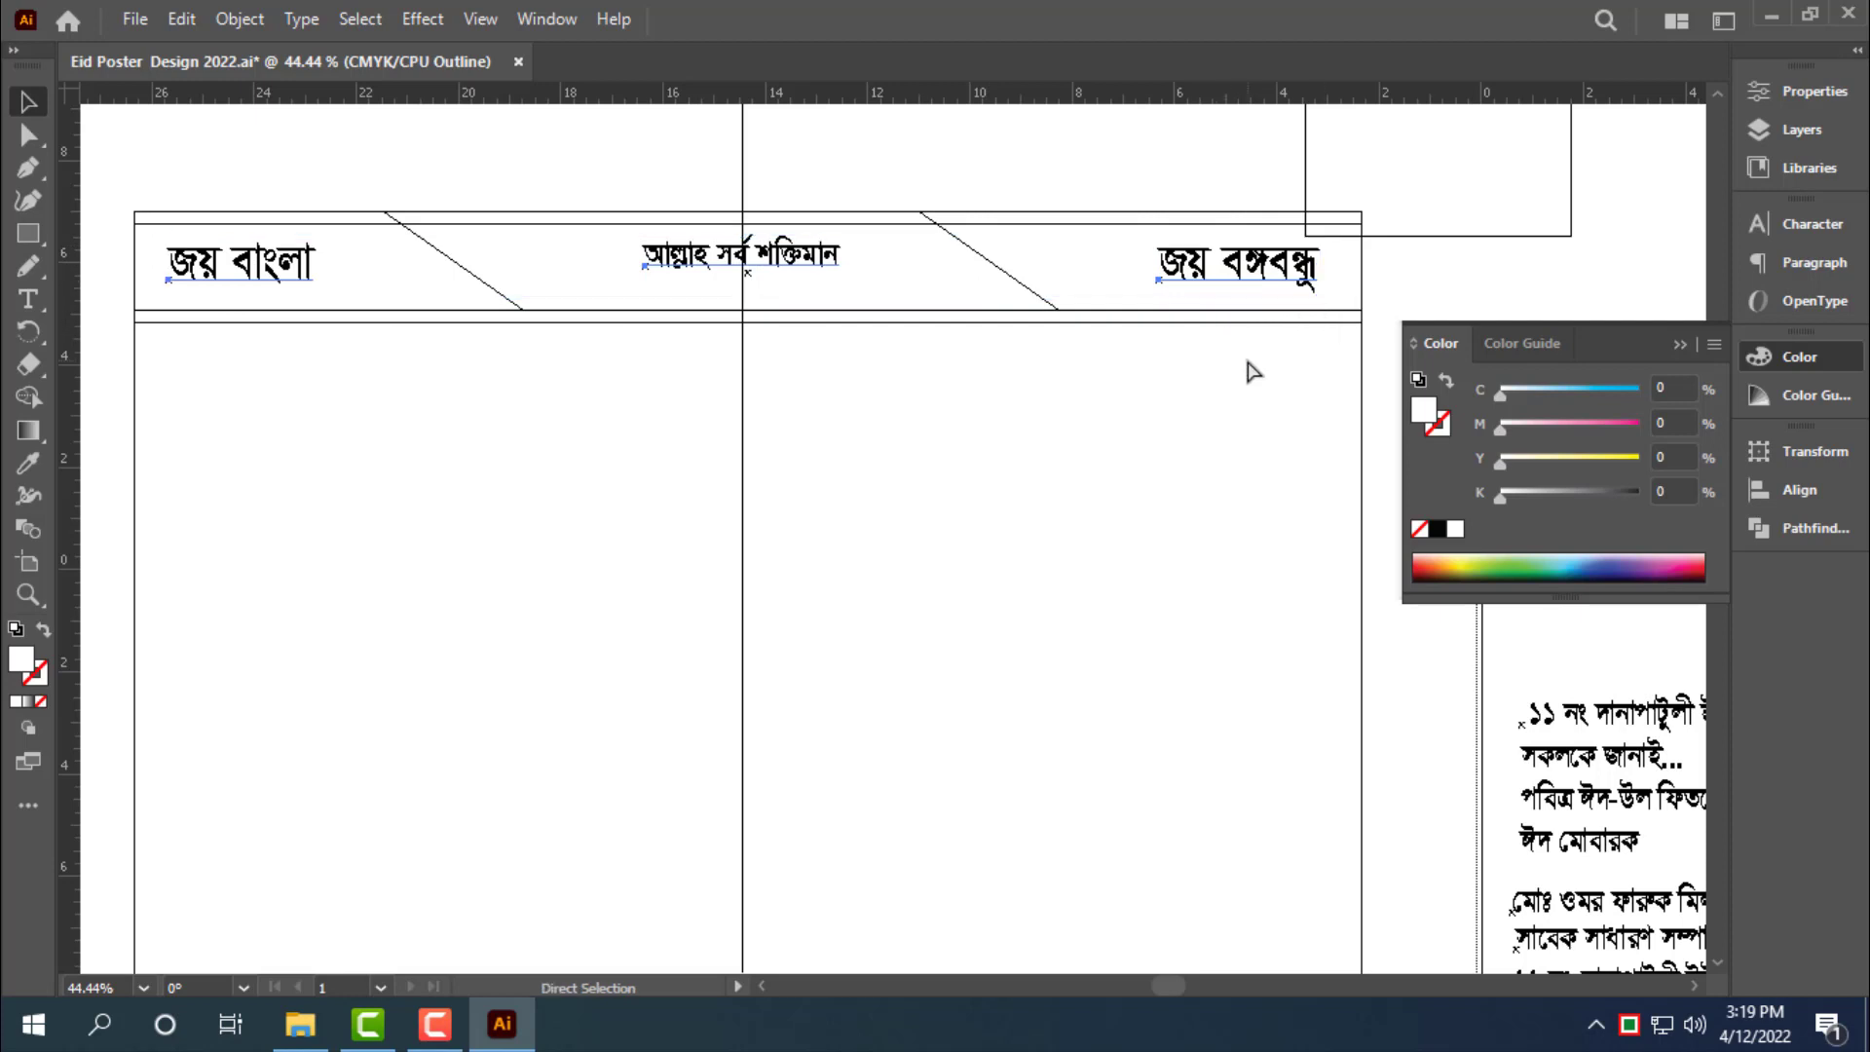
key(ctrl+y)
key(ctrl+shift+a)
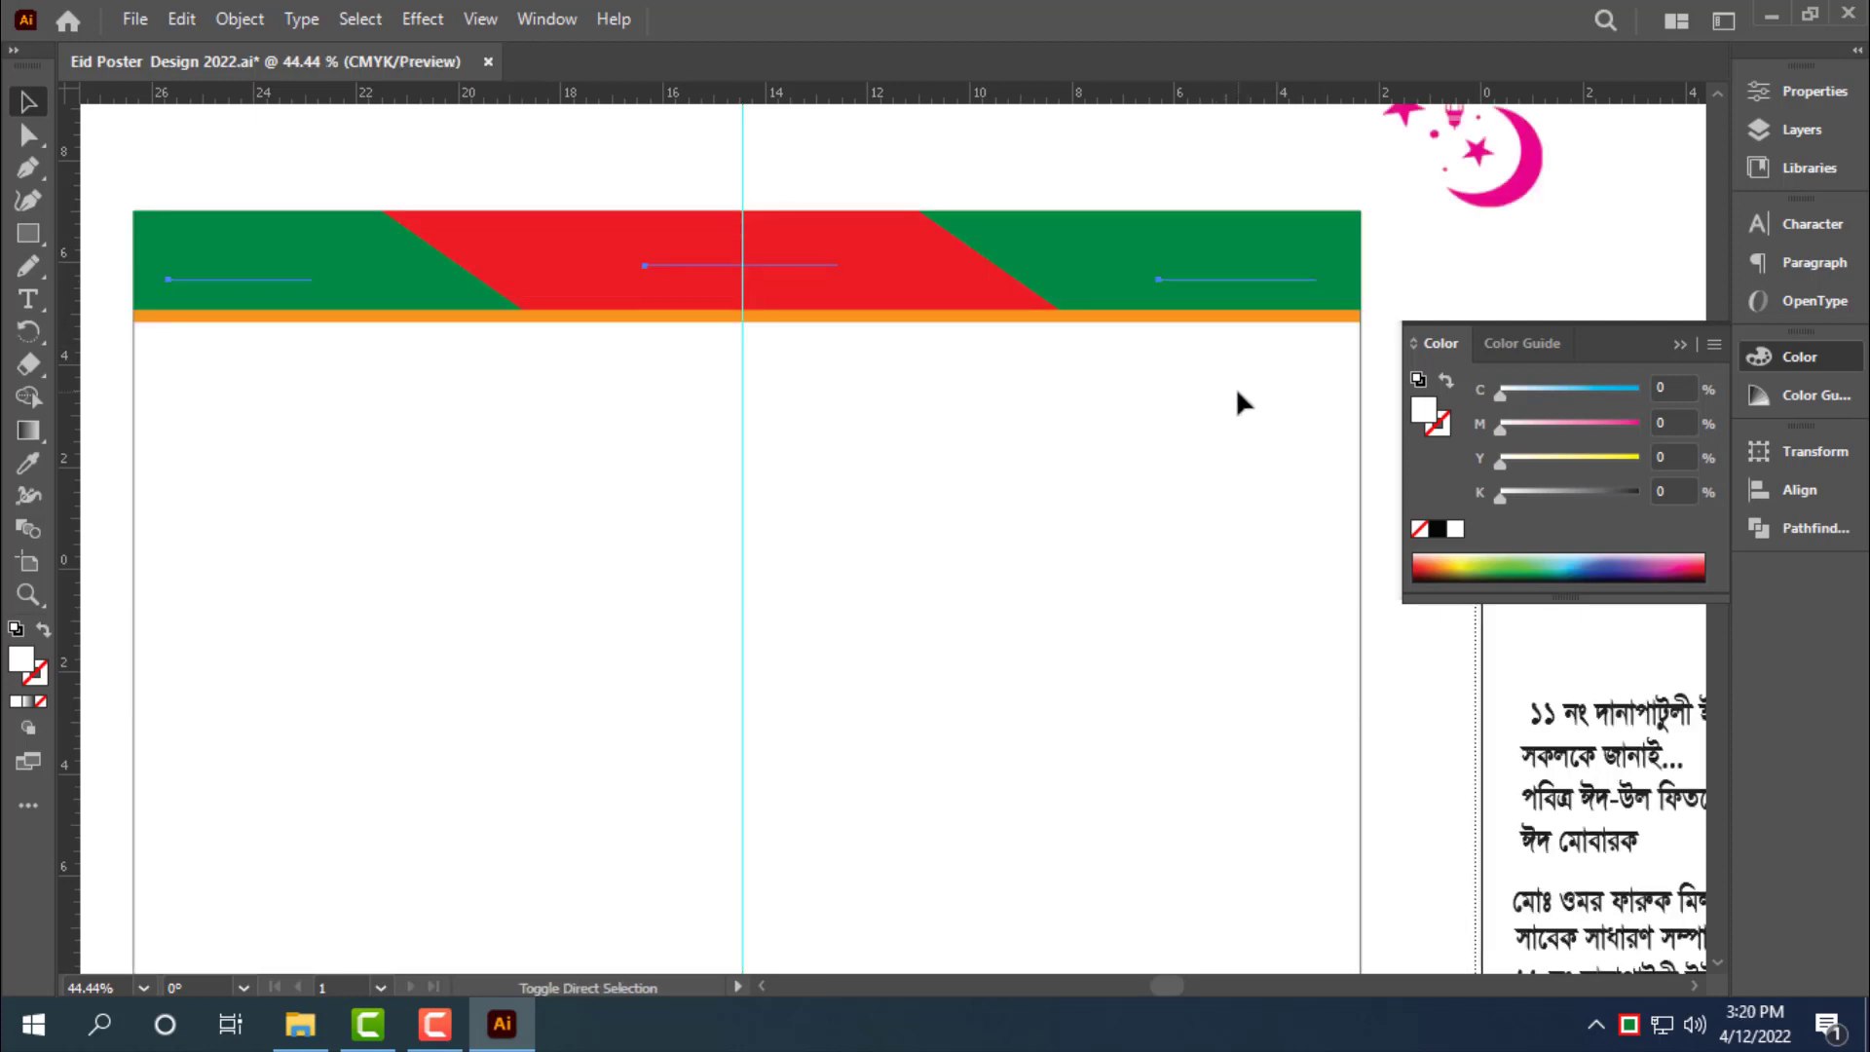
key(ctrl+z)
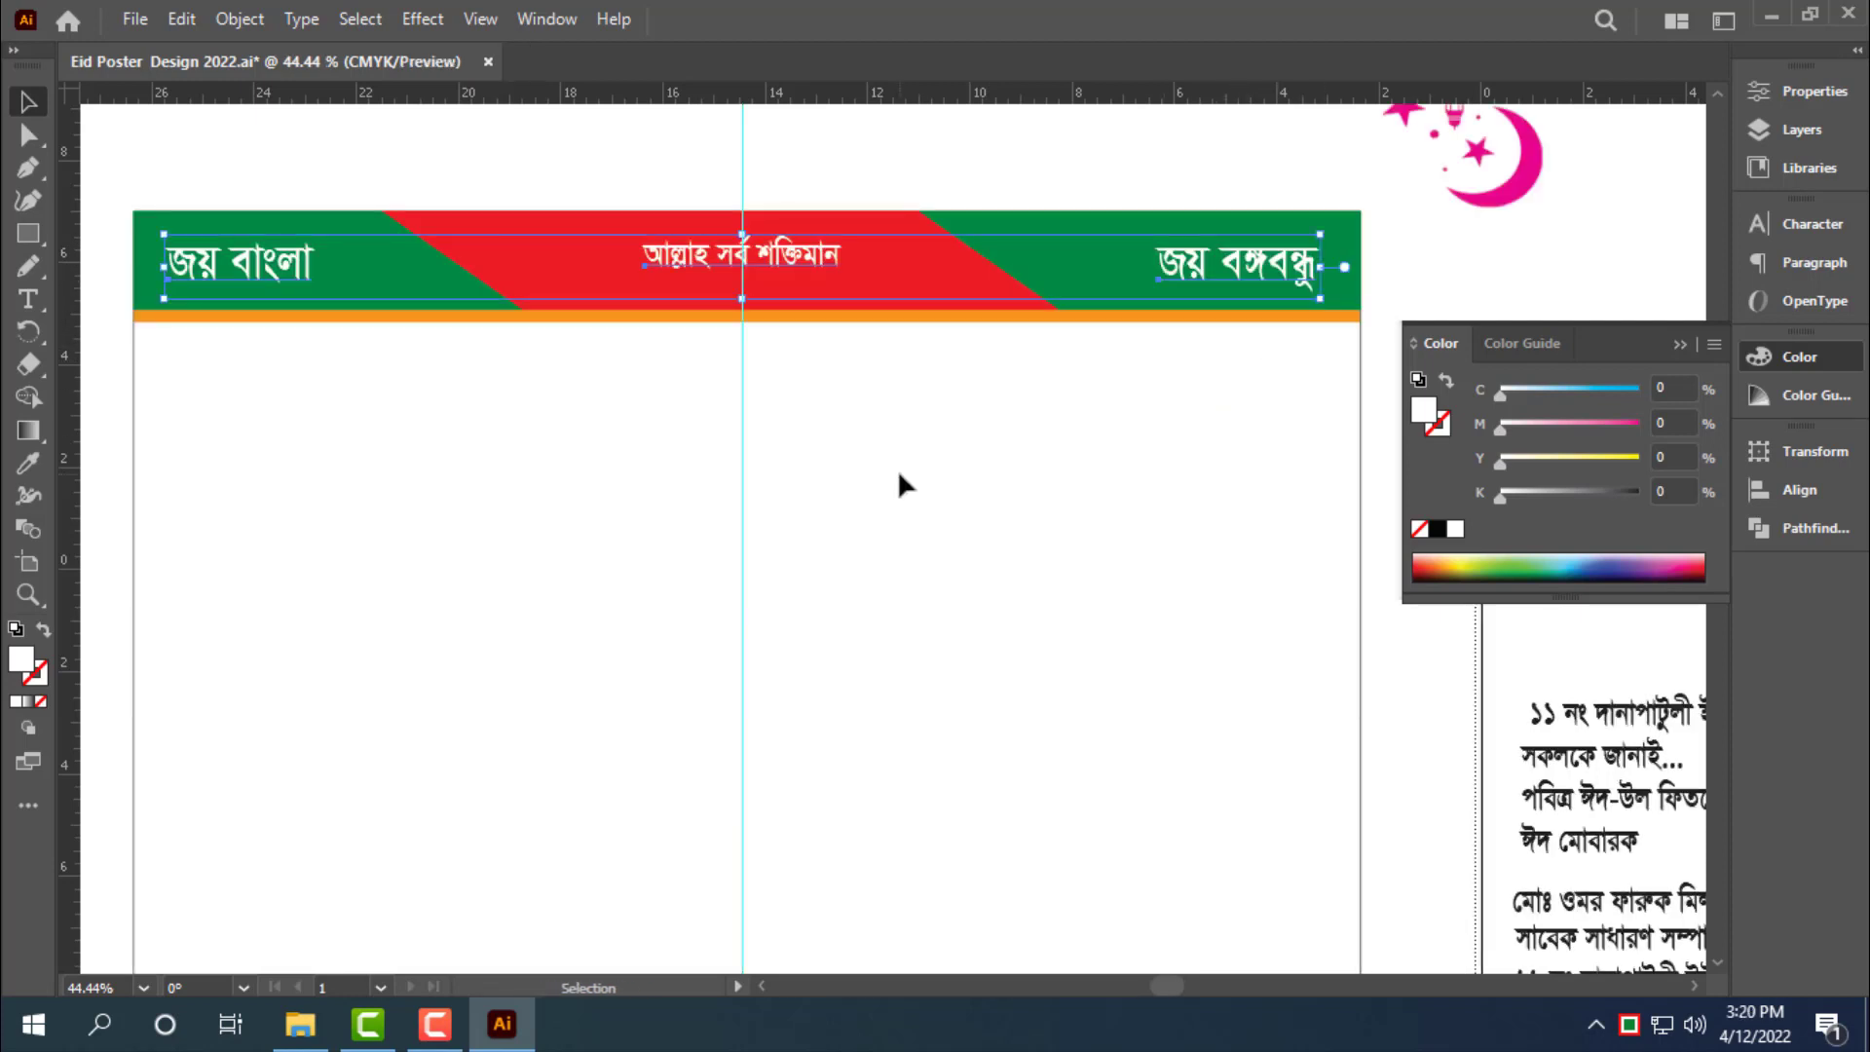
Reduce the header strip's height slightly by raising its lower edge, keeping the texts unchanged, and deselect it
drag(1001, 404, 1008, 268)
drag(1137, 390, 444, 278)
drag(739, 322, 749, 313)
click(843, 389)
Move the name and greeting text blocks out of the small frame onto the poster, enlarging the greeting to nearly the poster's width
scroll(843, 390, down, 2)
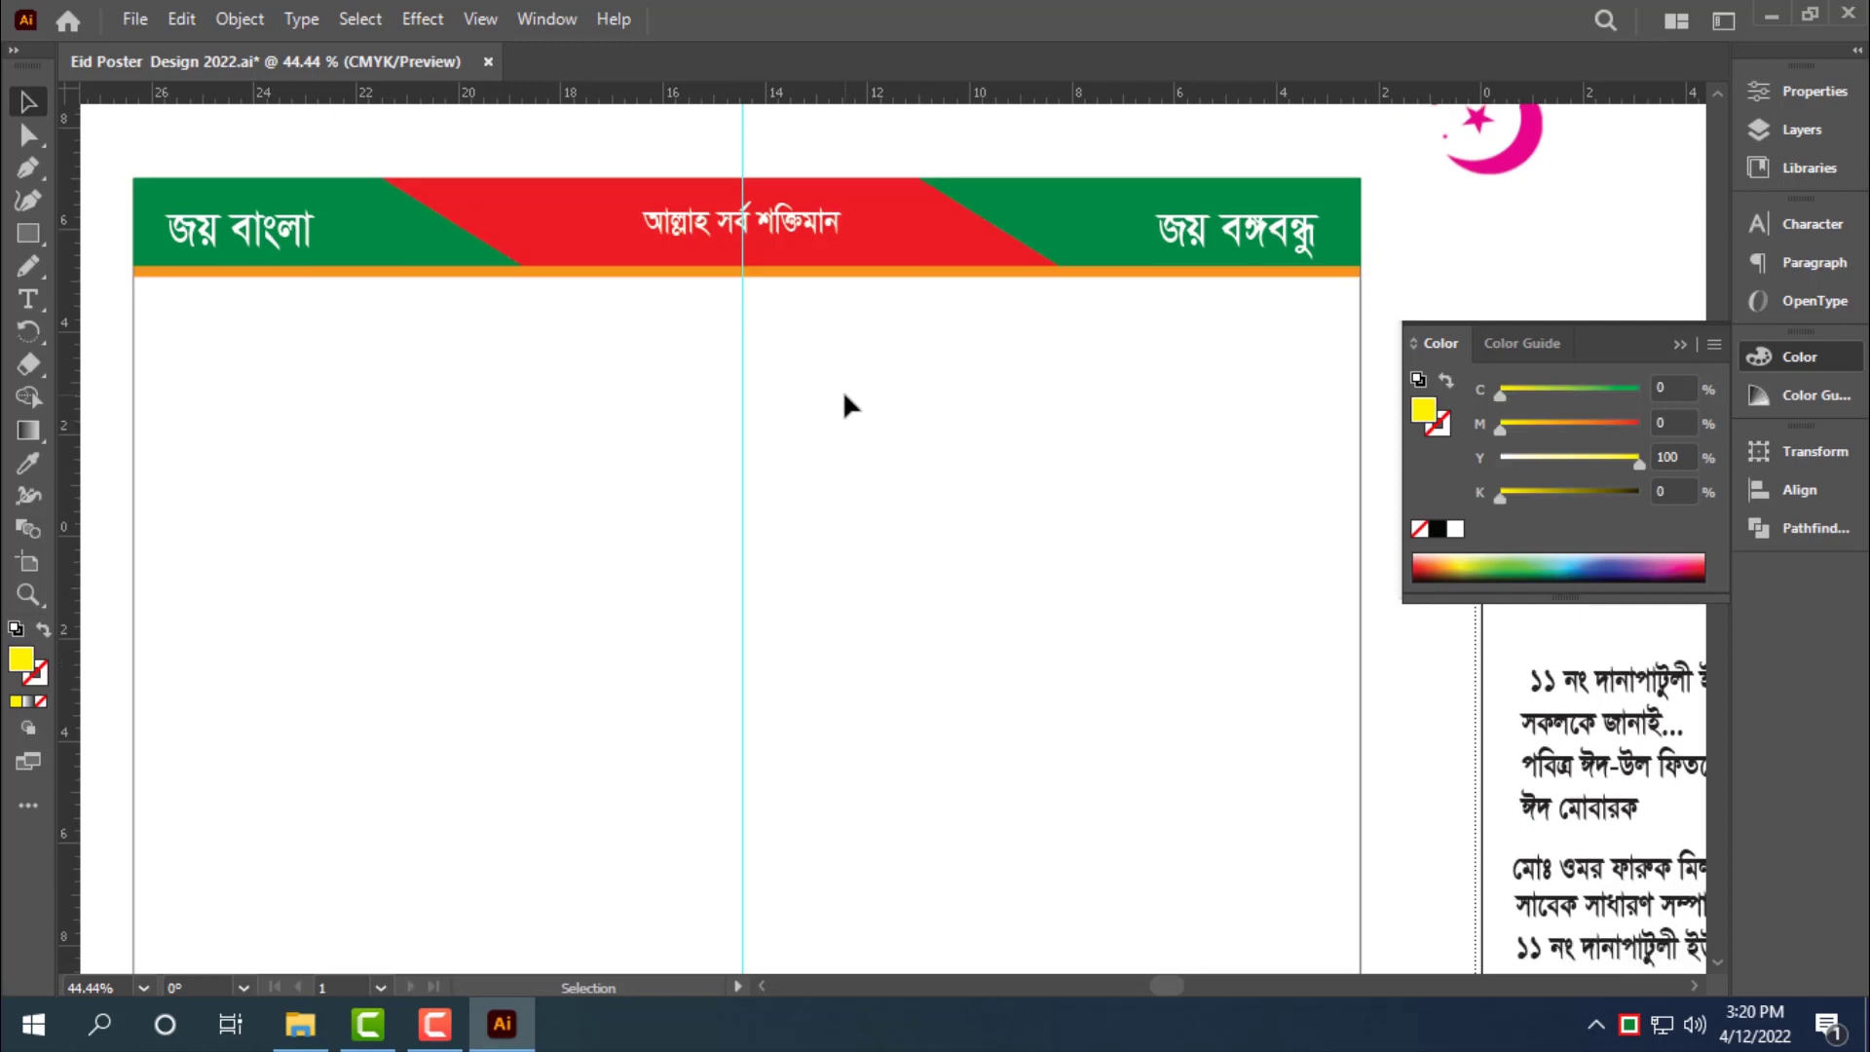
drag(902, 380, 599, 405)
key(ctrl+space)
key(space)
drag(973, 647, 808, 575)
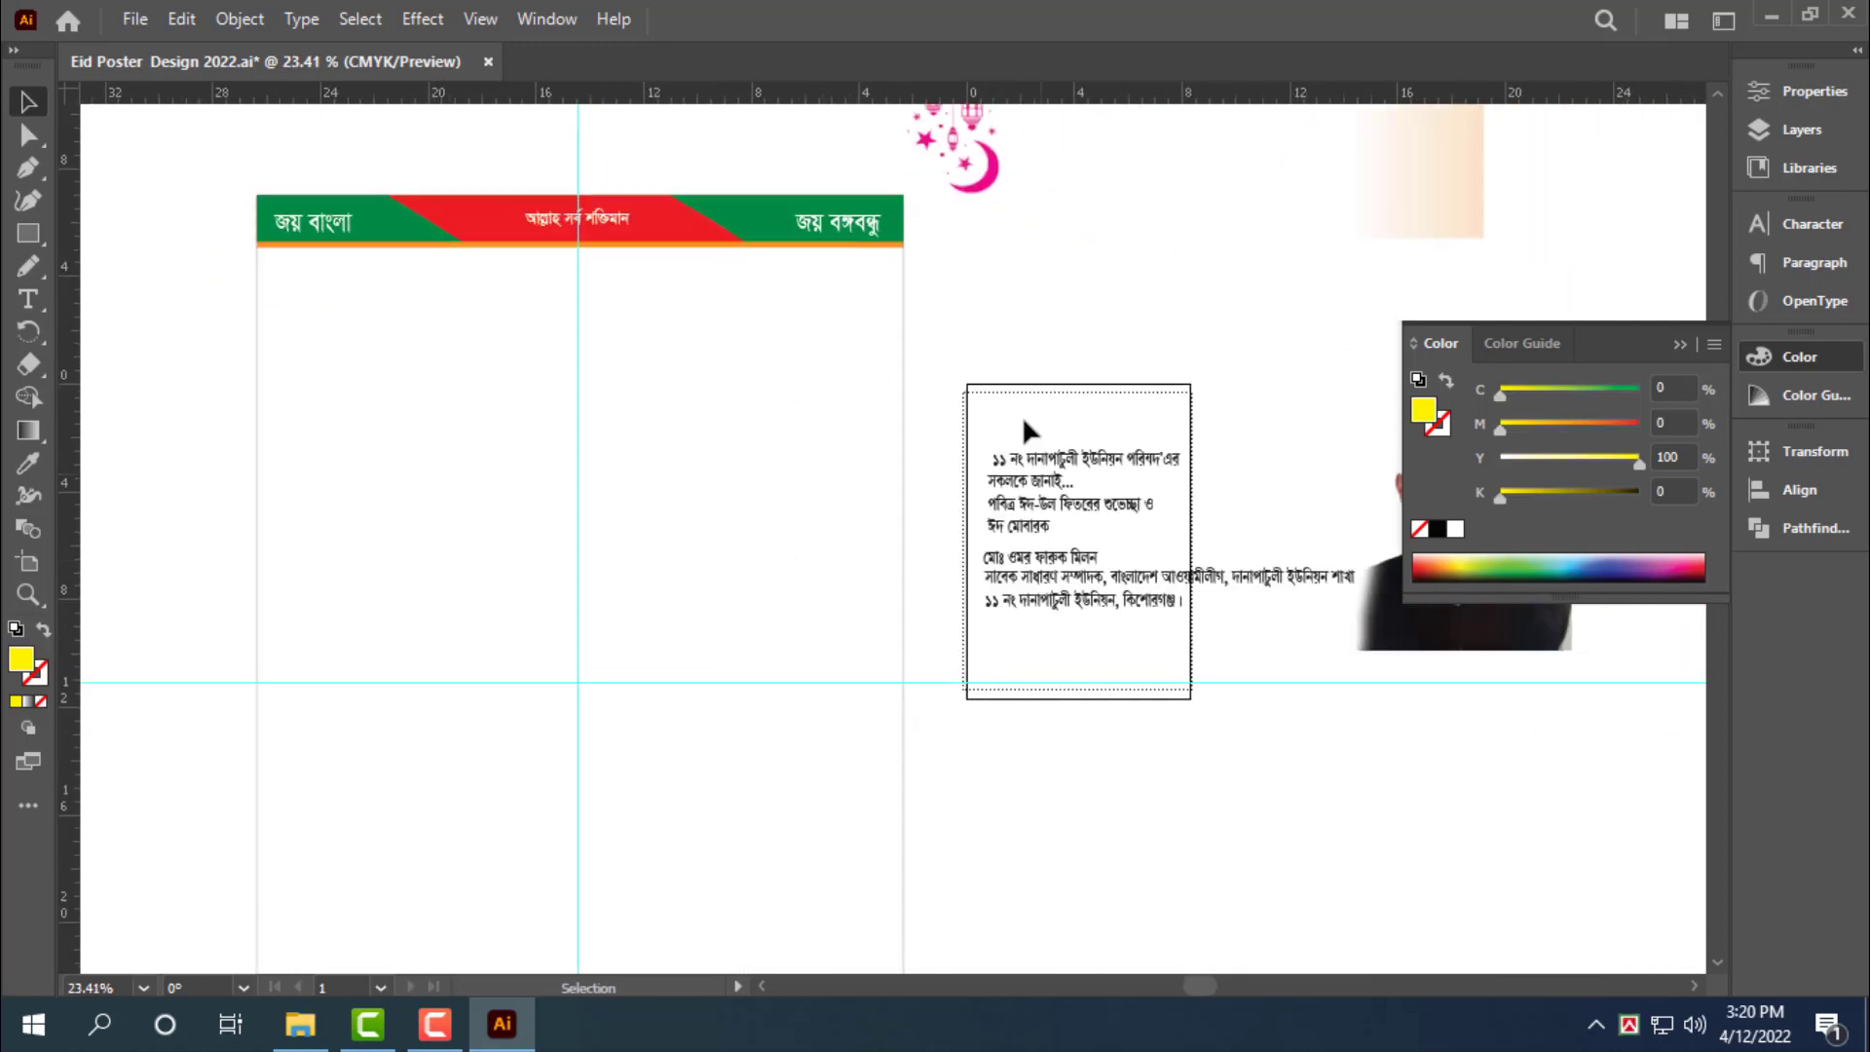
drag(1021, 415, 1069, 426)
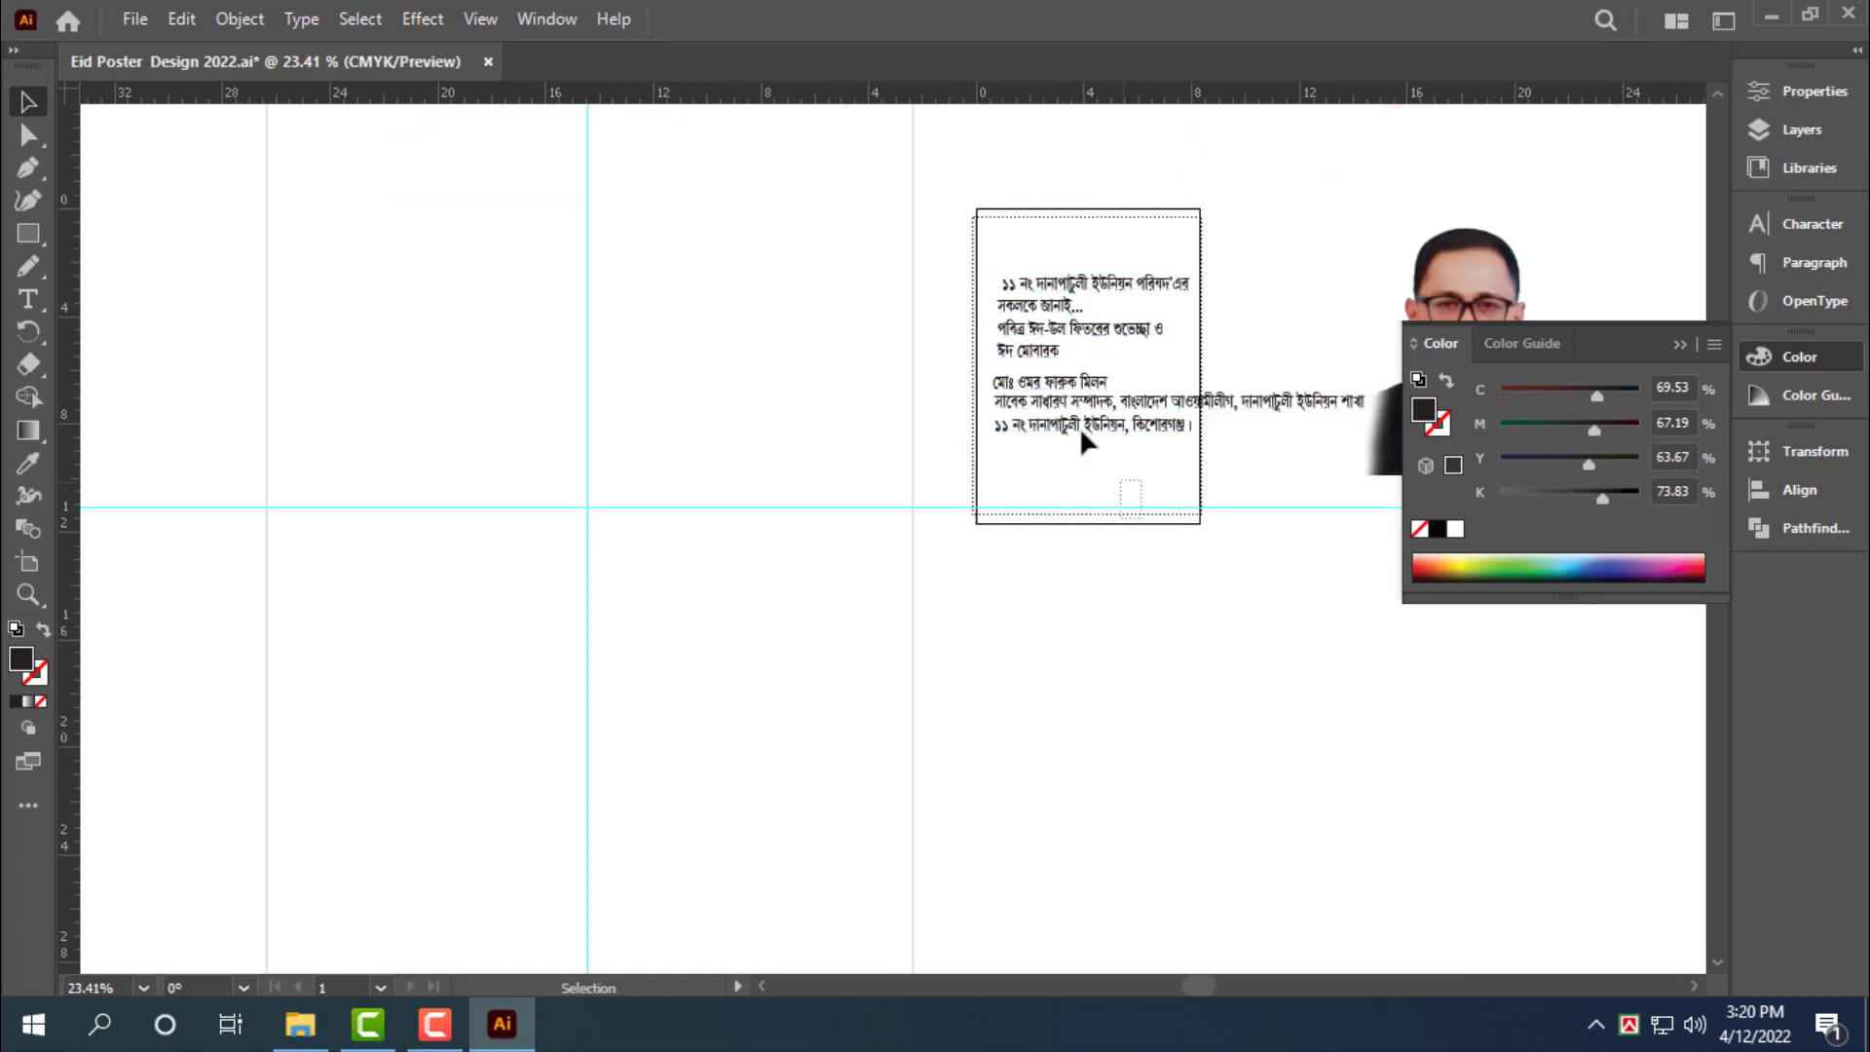
click(1074, 404)
key(space)
drag(1122, 517, 1177, 404)
drag(1197, 315, 552, 822)
drag(886, 487, 814, 835)
drag(1011, 509, 309, 389)
drag(480, 487, 815, 710)
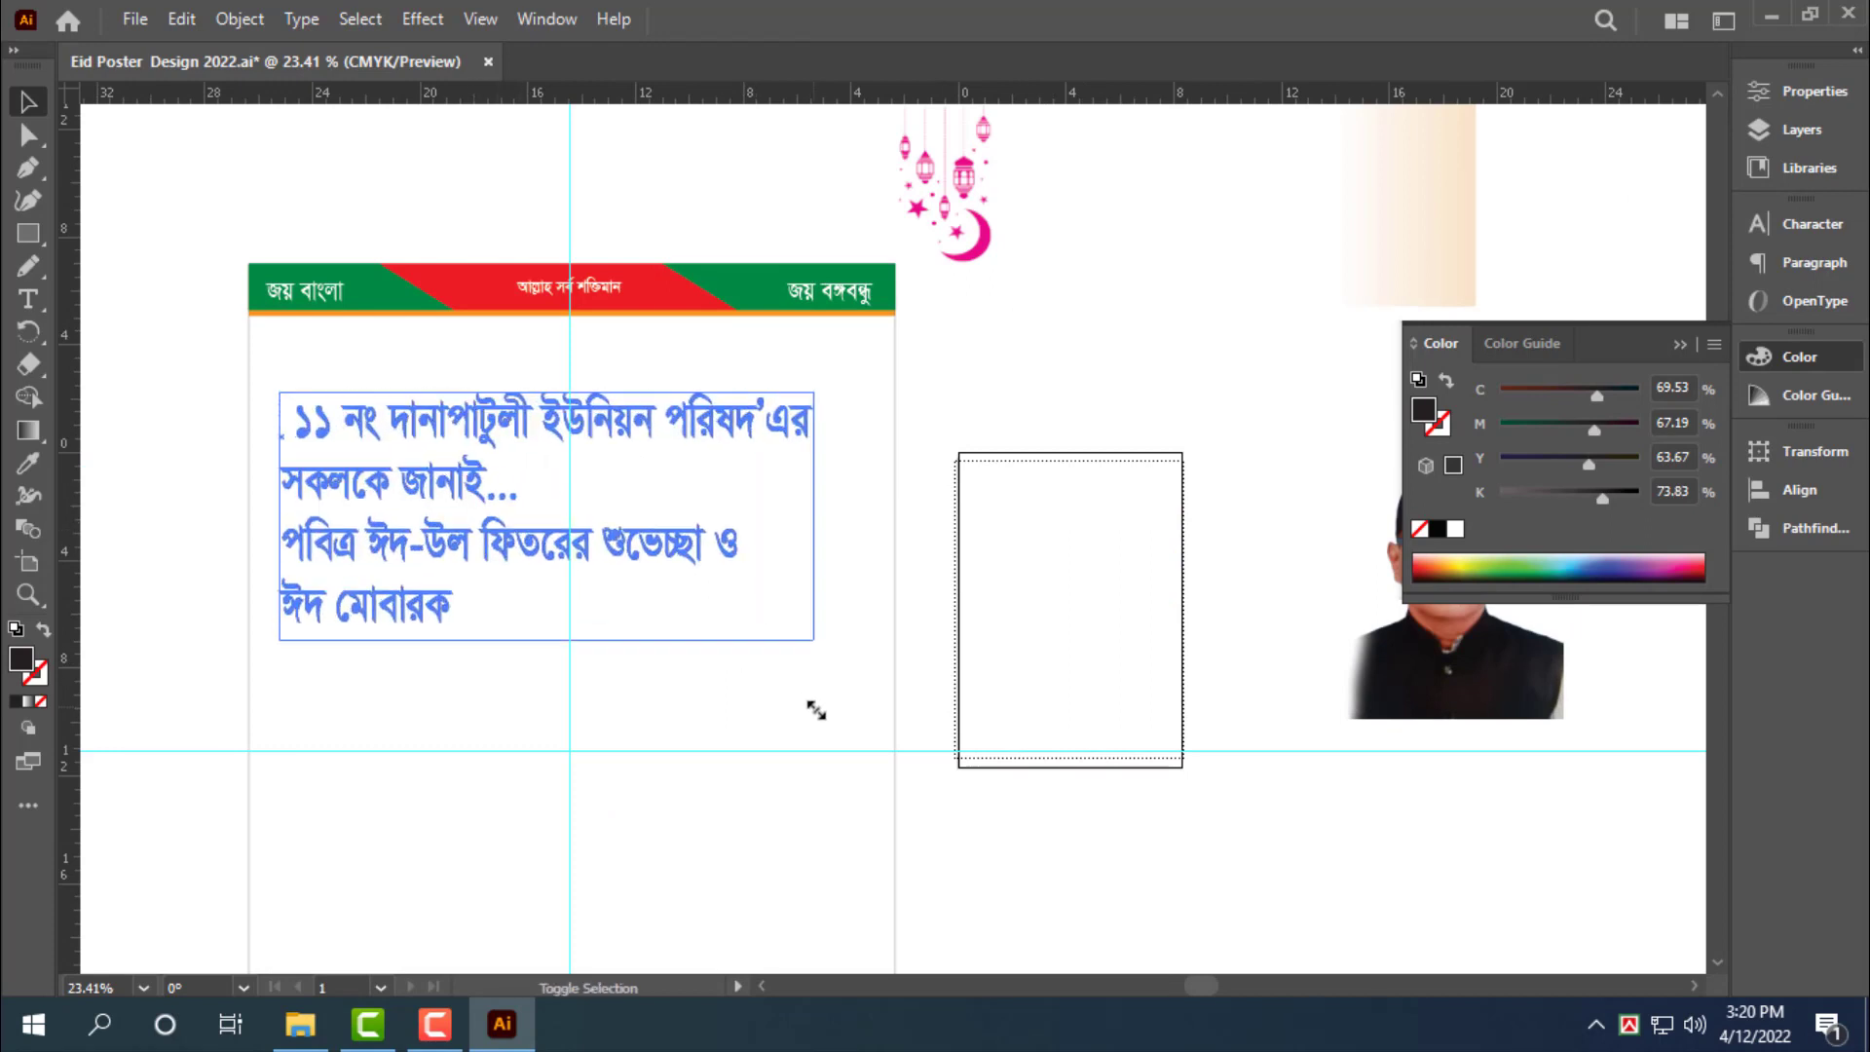
Centre-align the greeting text block and move it back onto the poster below the header strip
key(z)
click(751, 668)
key(v)
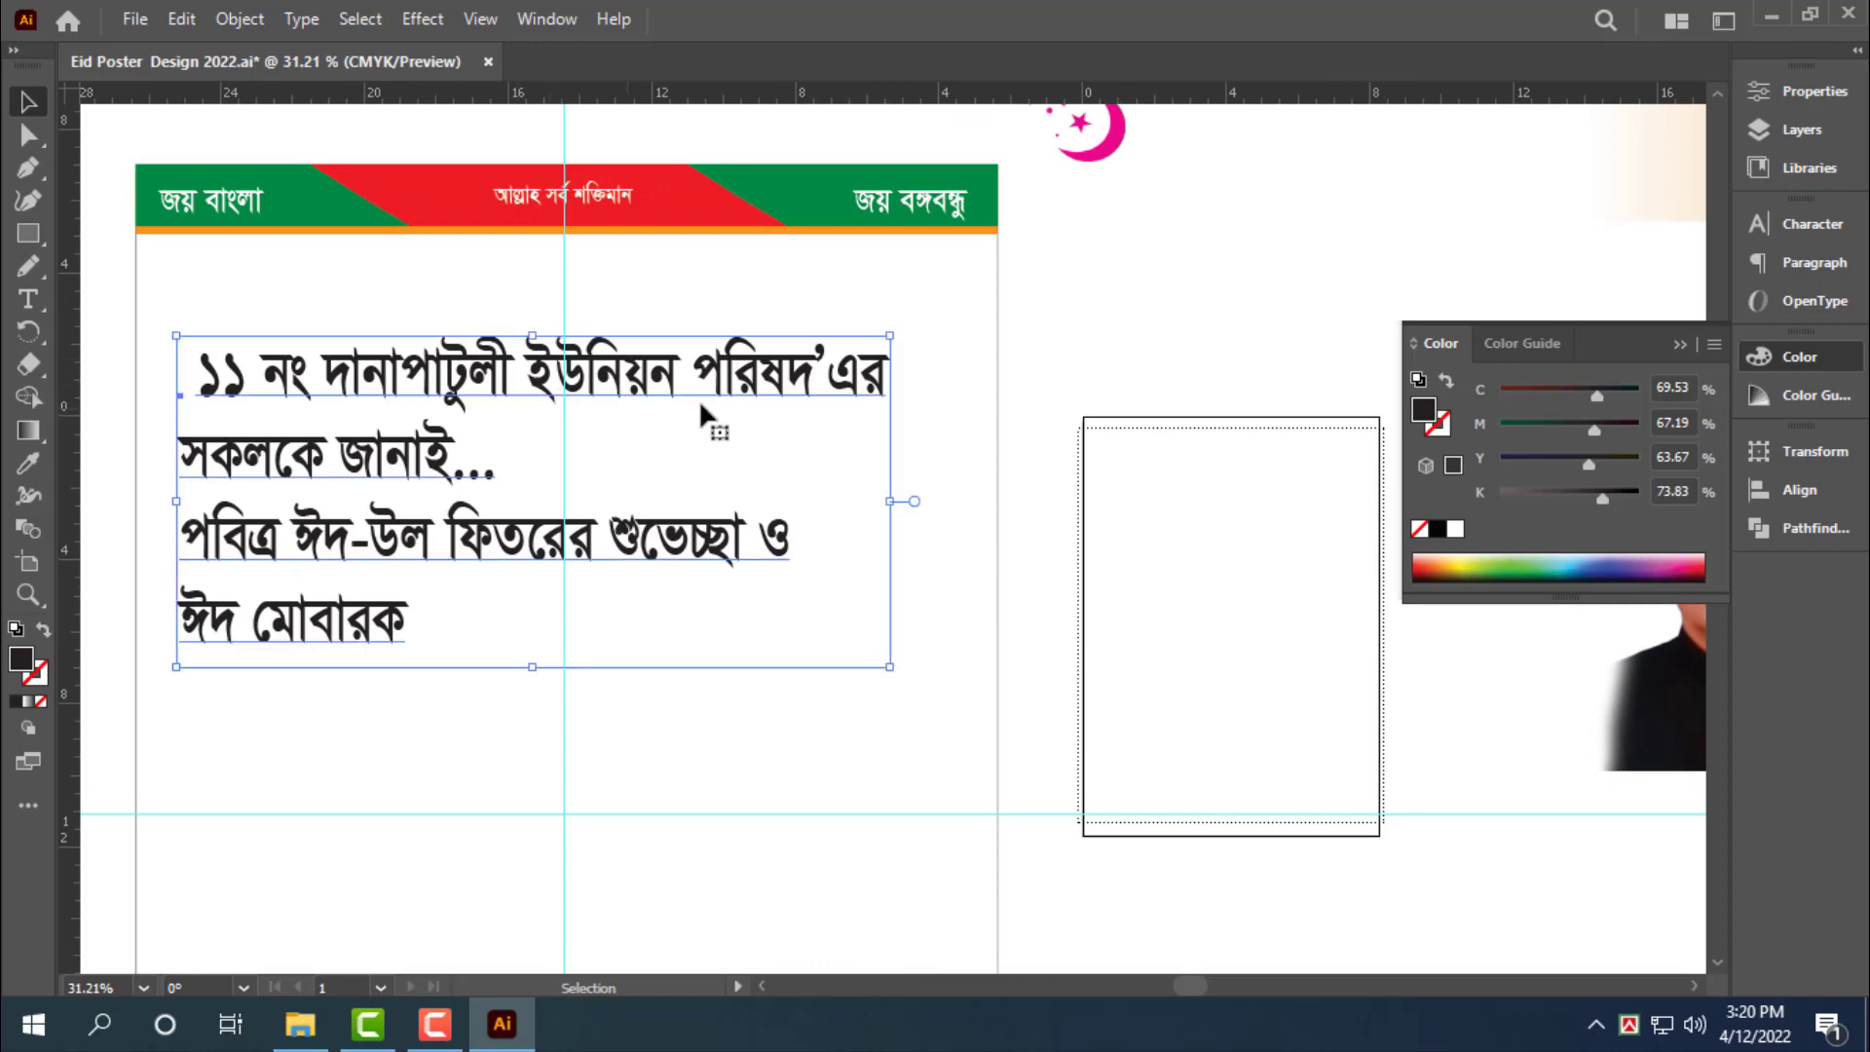
drag(605, 525, 620, 470)
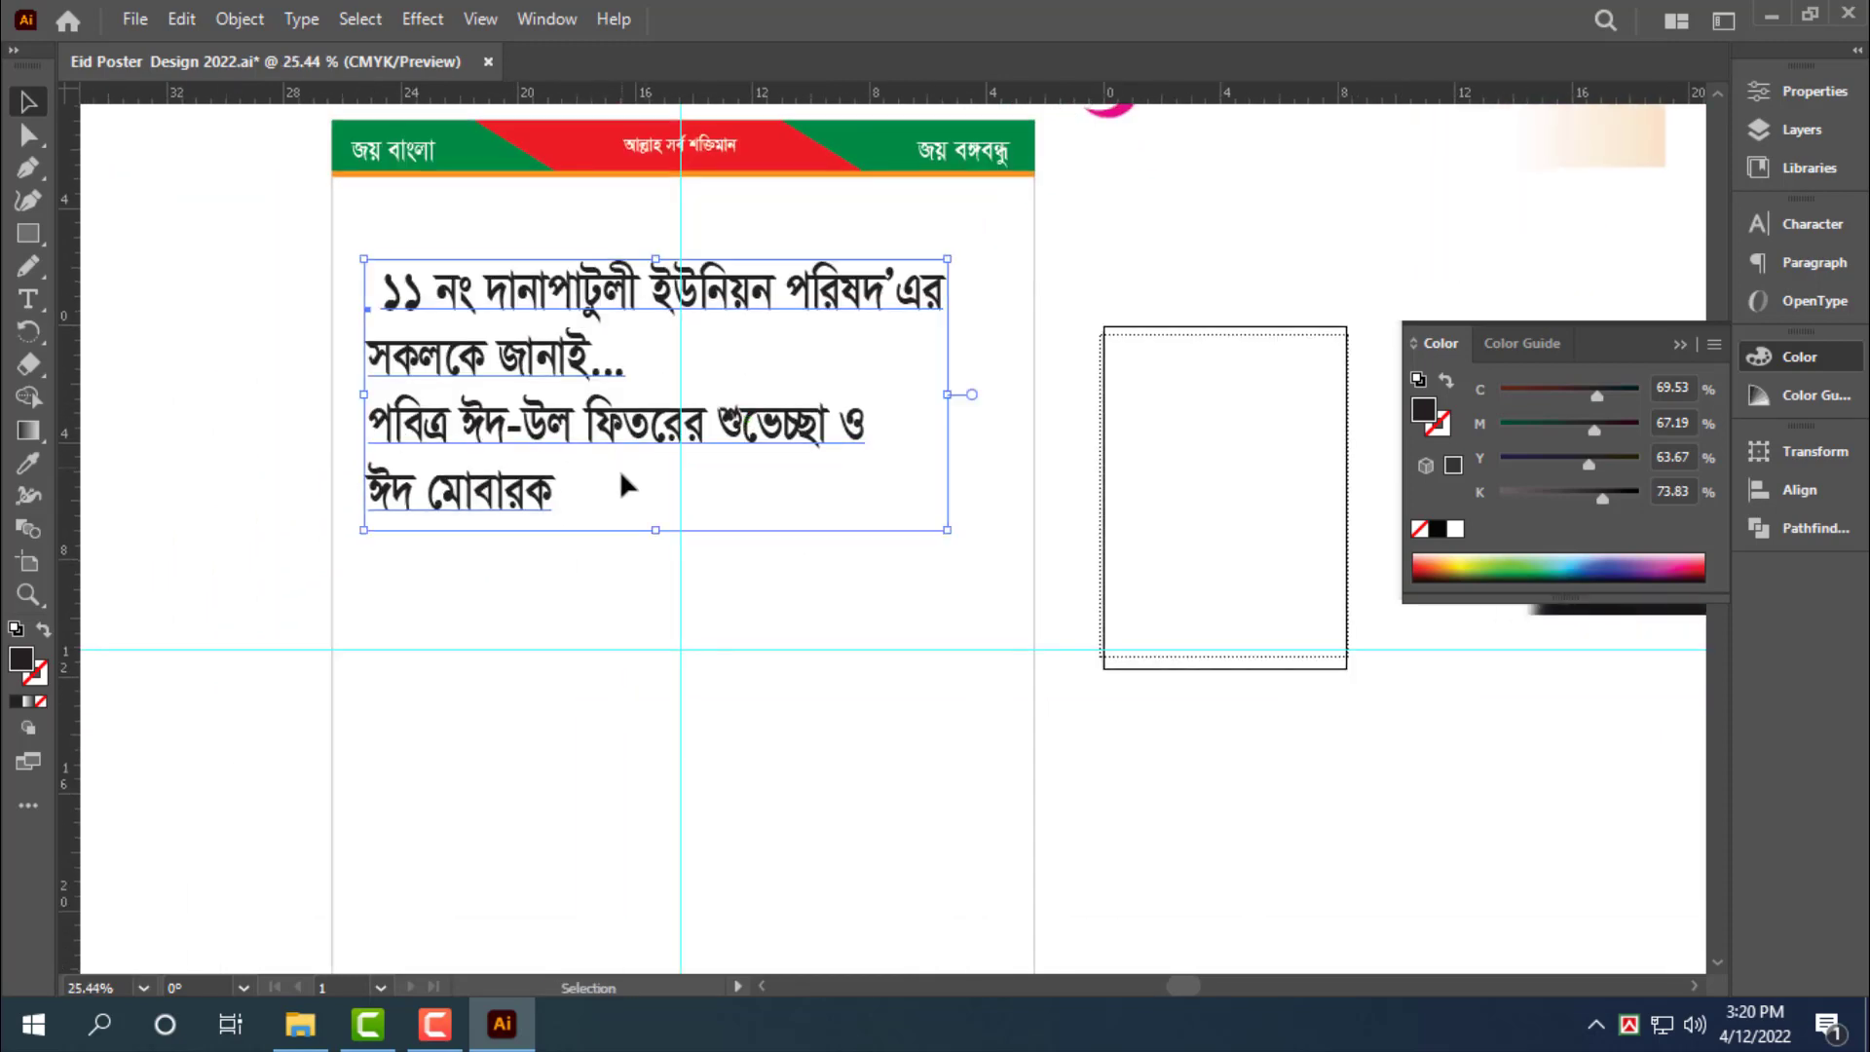
key(v)
click(1782, 223)
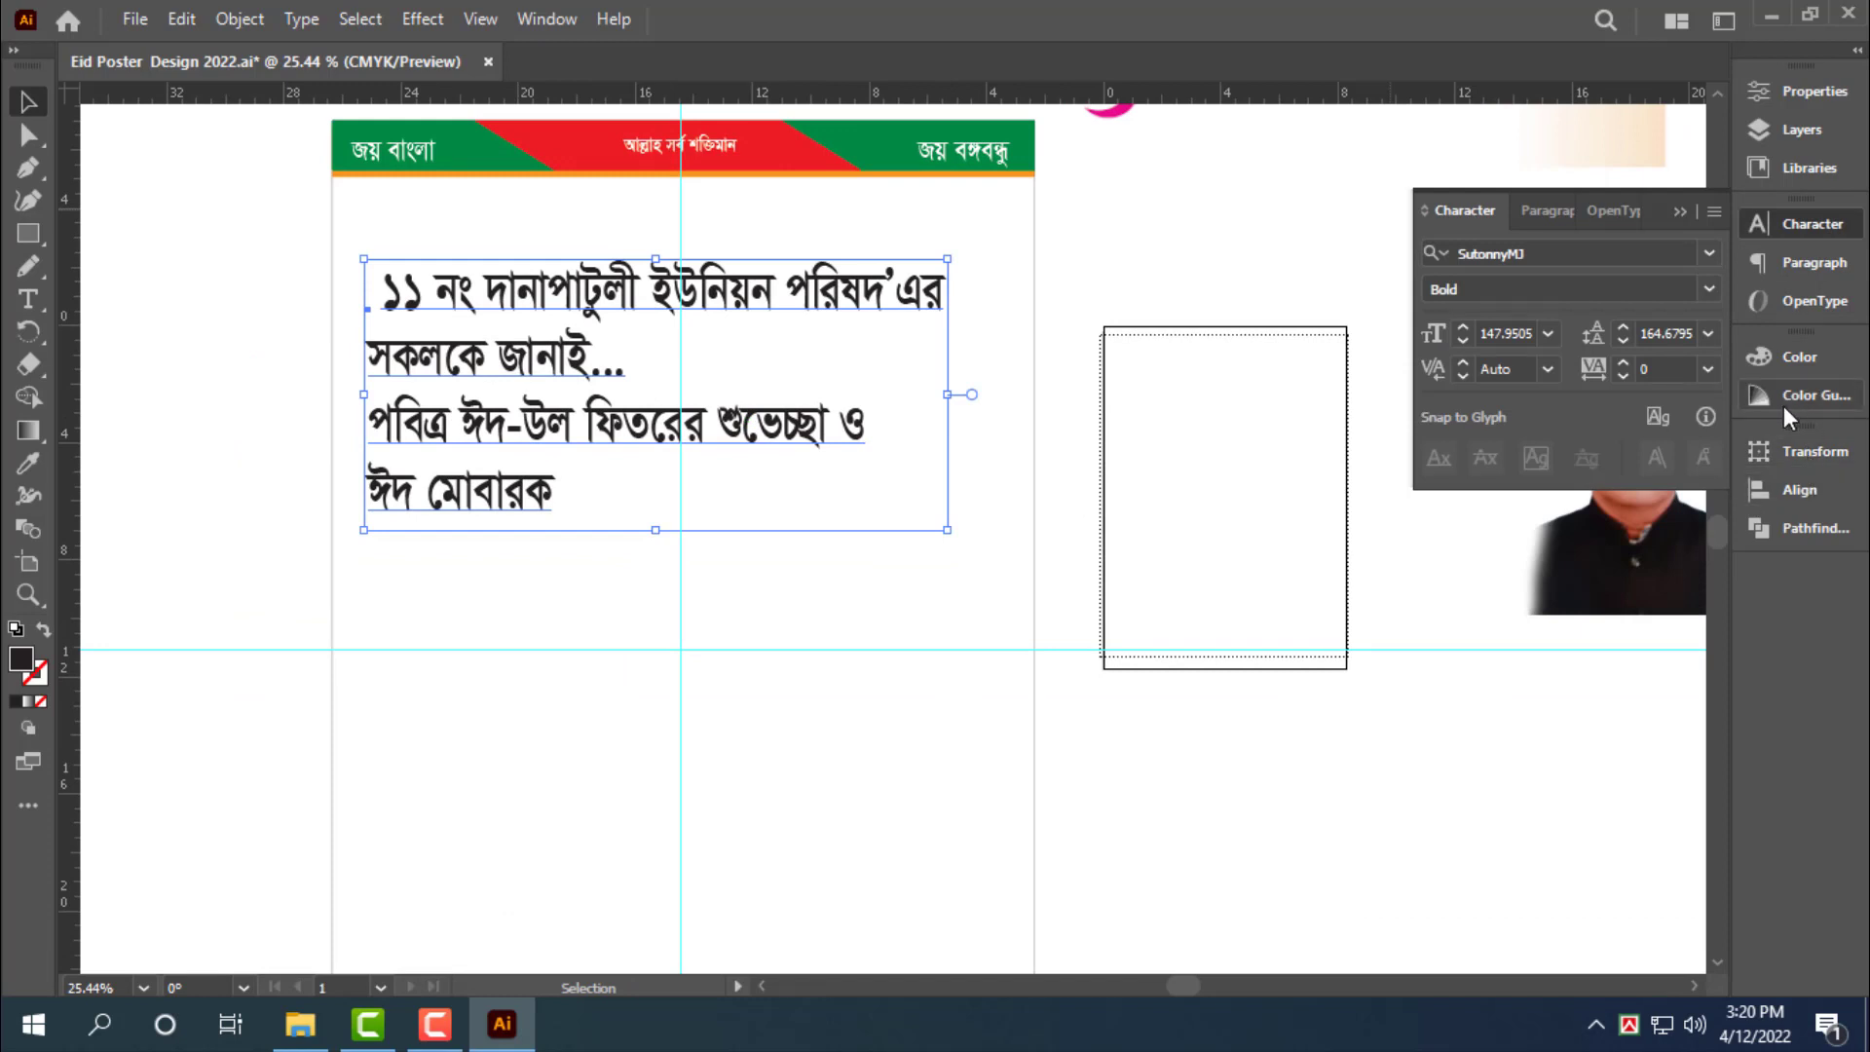
click(1544, 211)
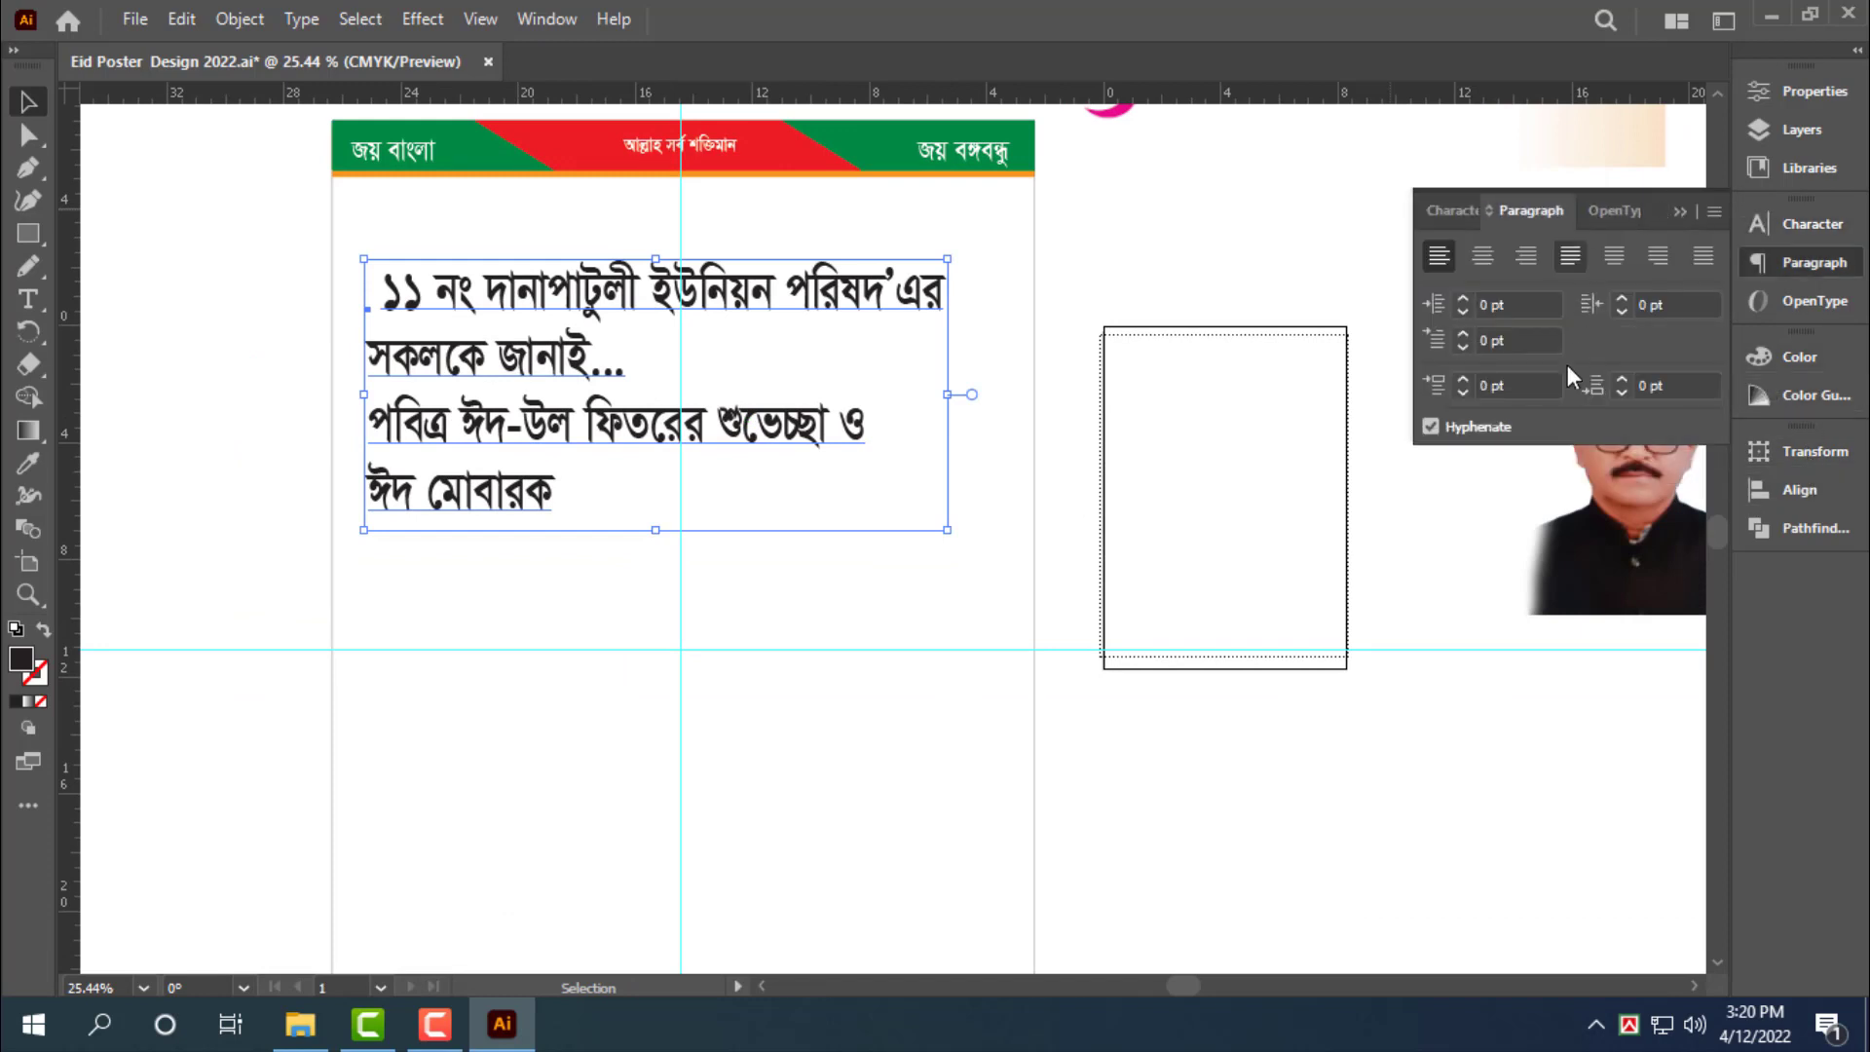
click(1487, 259)
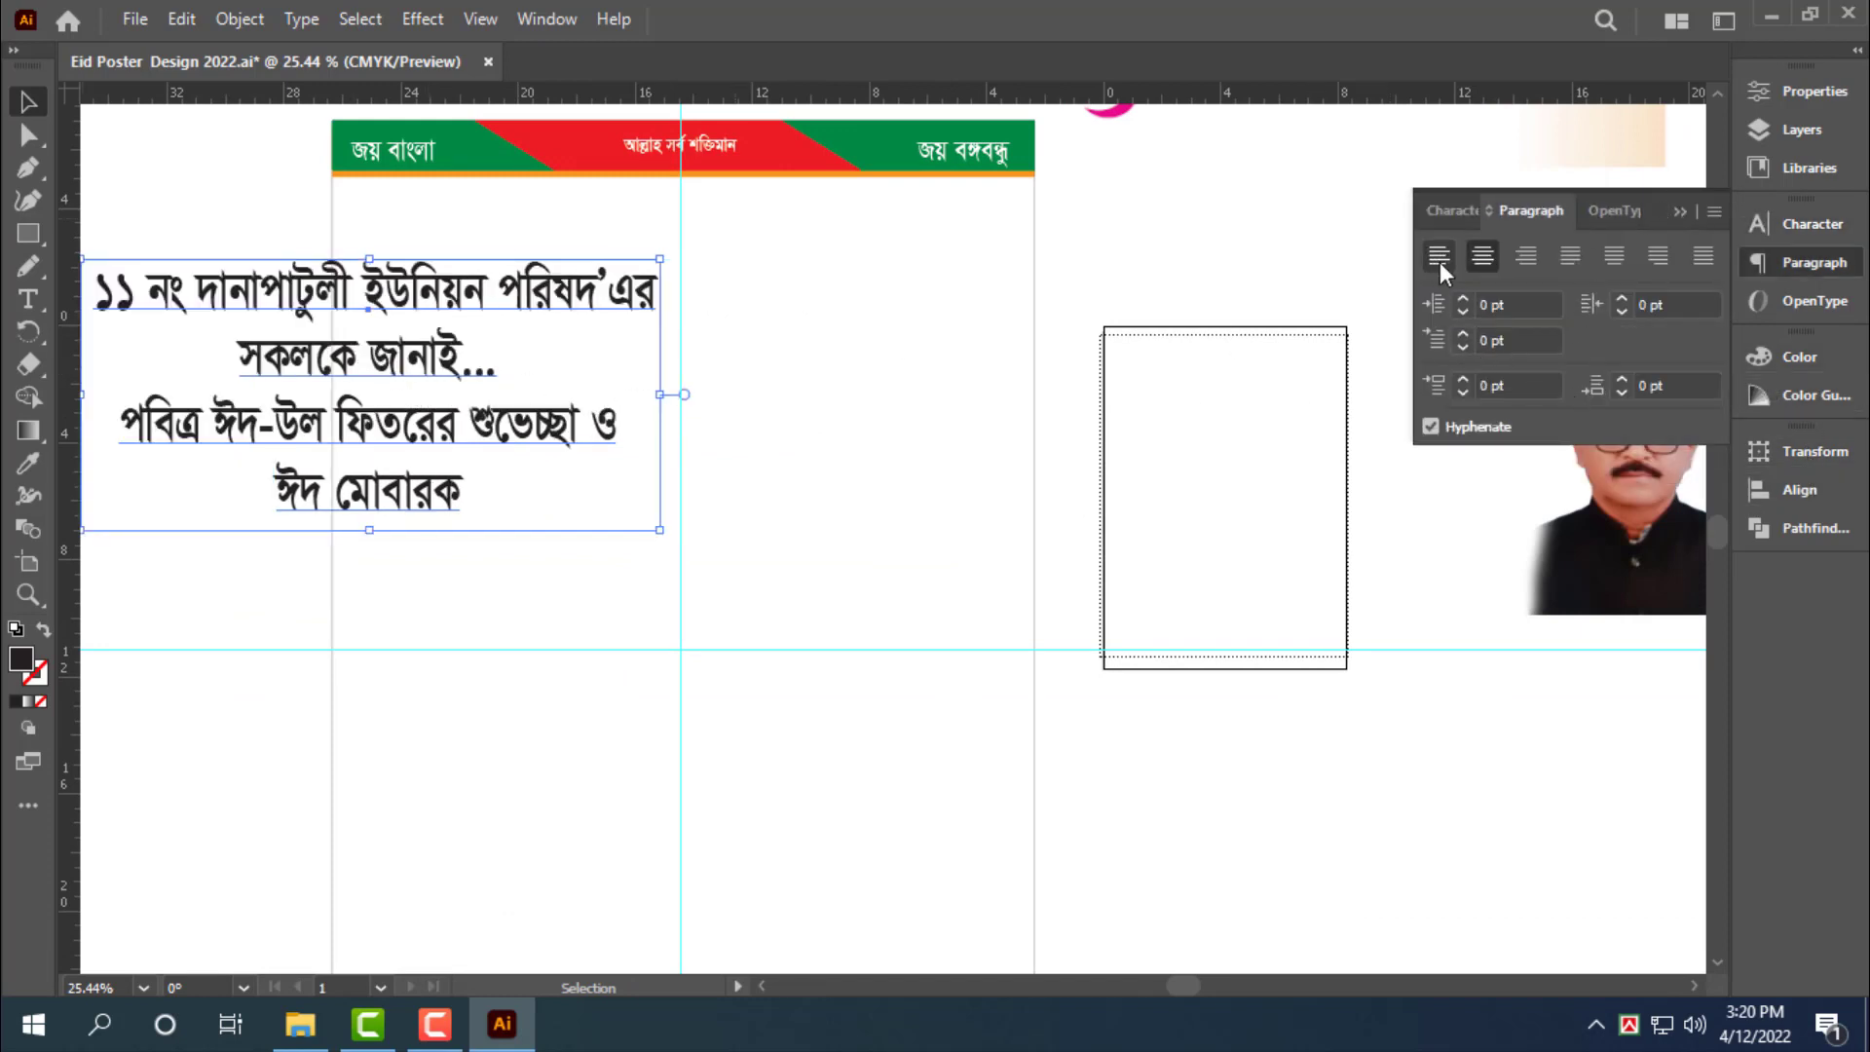
click(1776, 263)
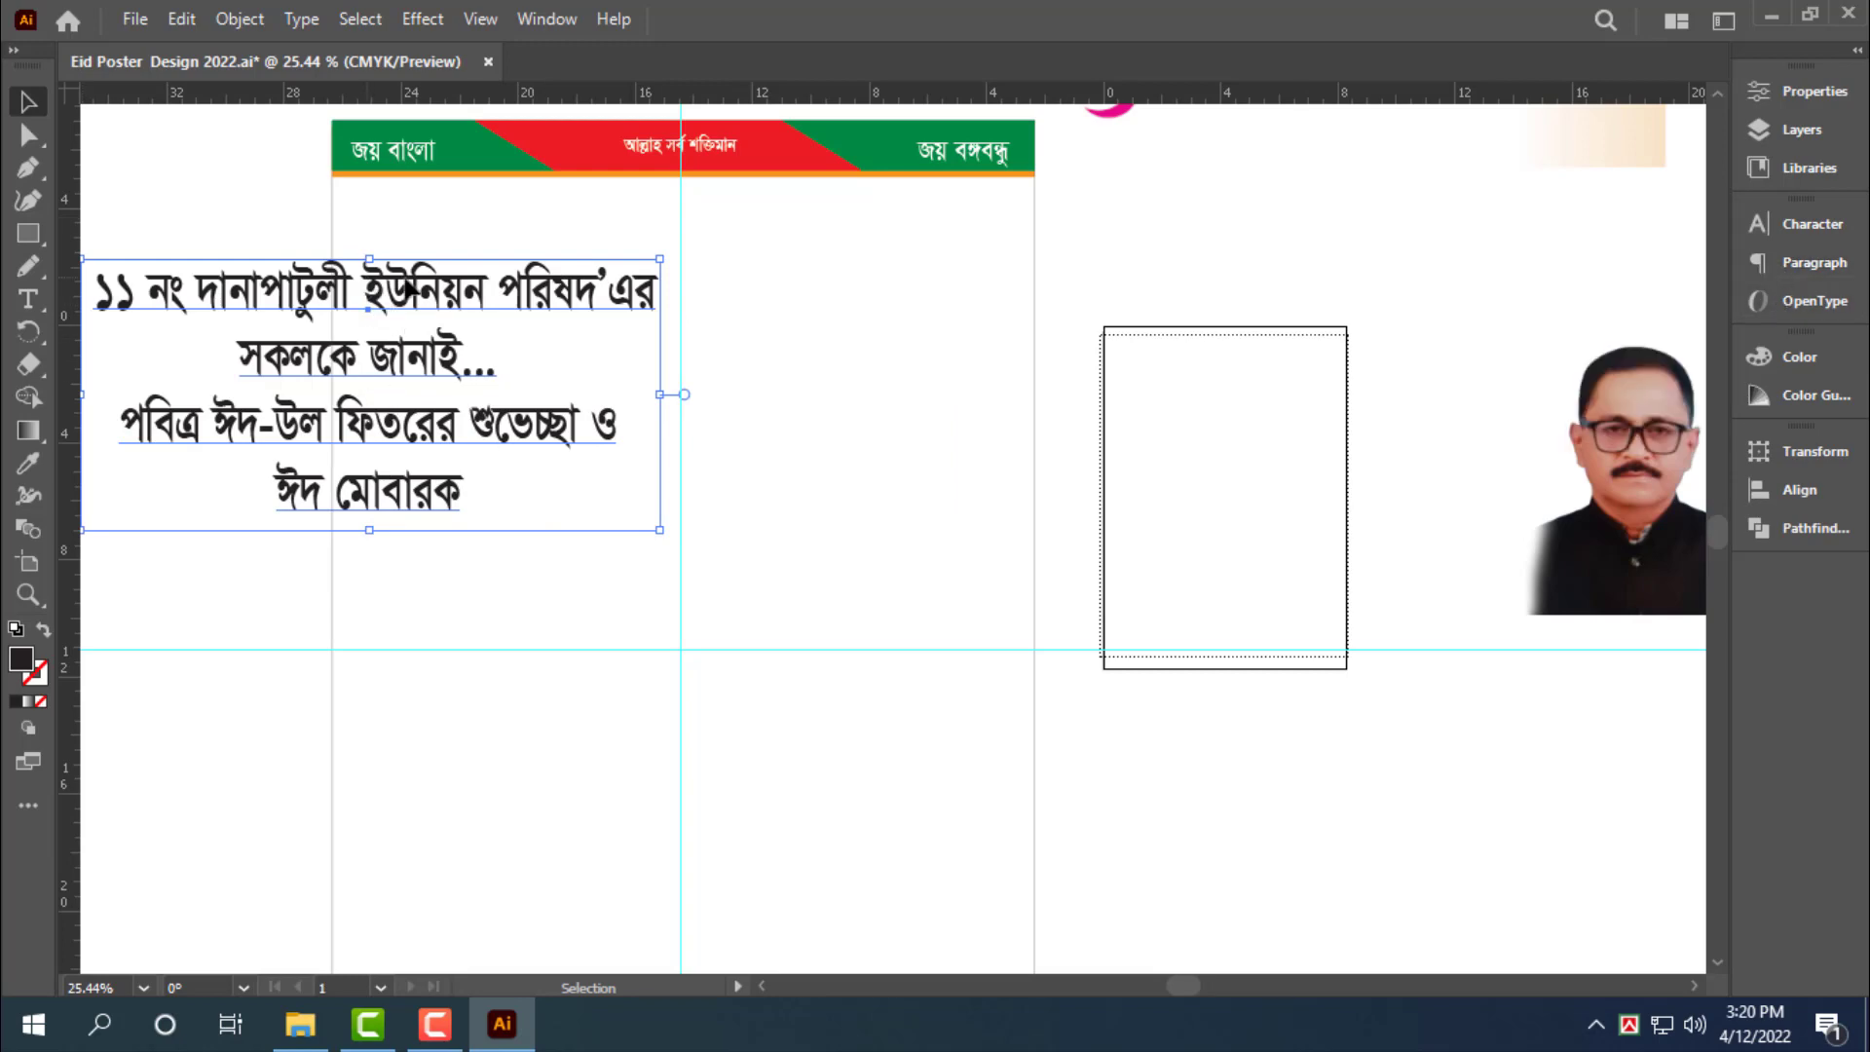
drag(409, 288, 651, 340)
Copy the last greeting line "ঈদ মোবারক" and delete it from the text block
key(t)
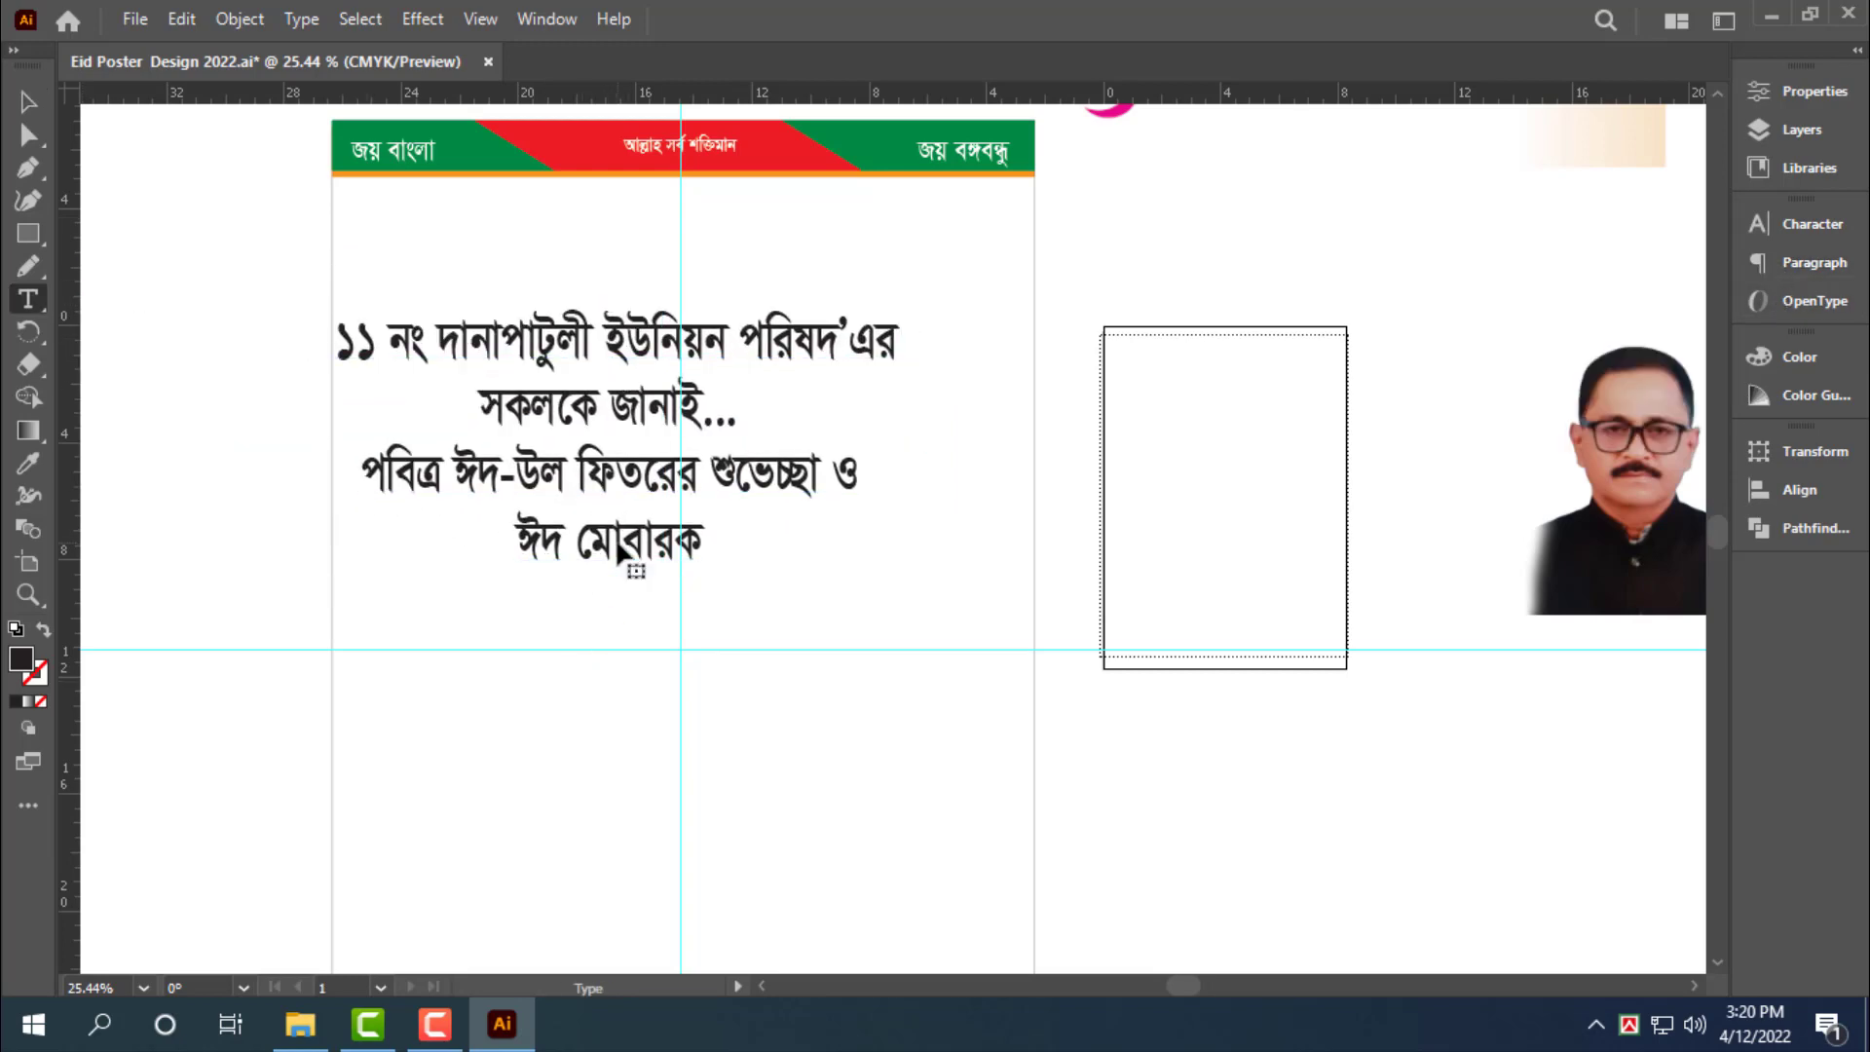
triple_click(615, 545)
triple_click(607, 548)
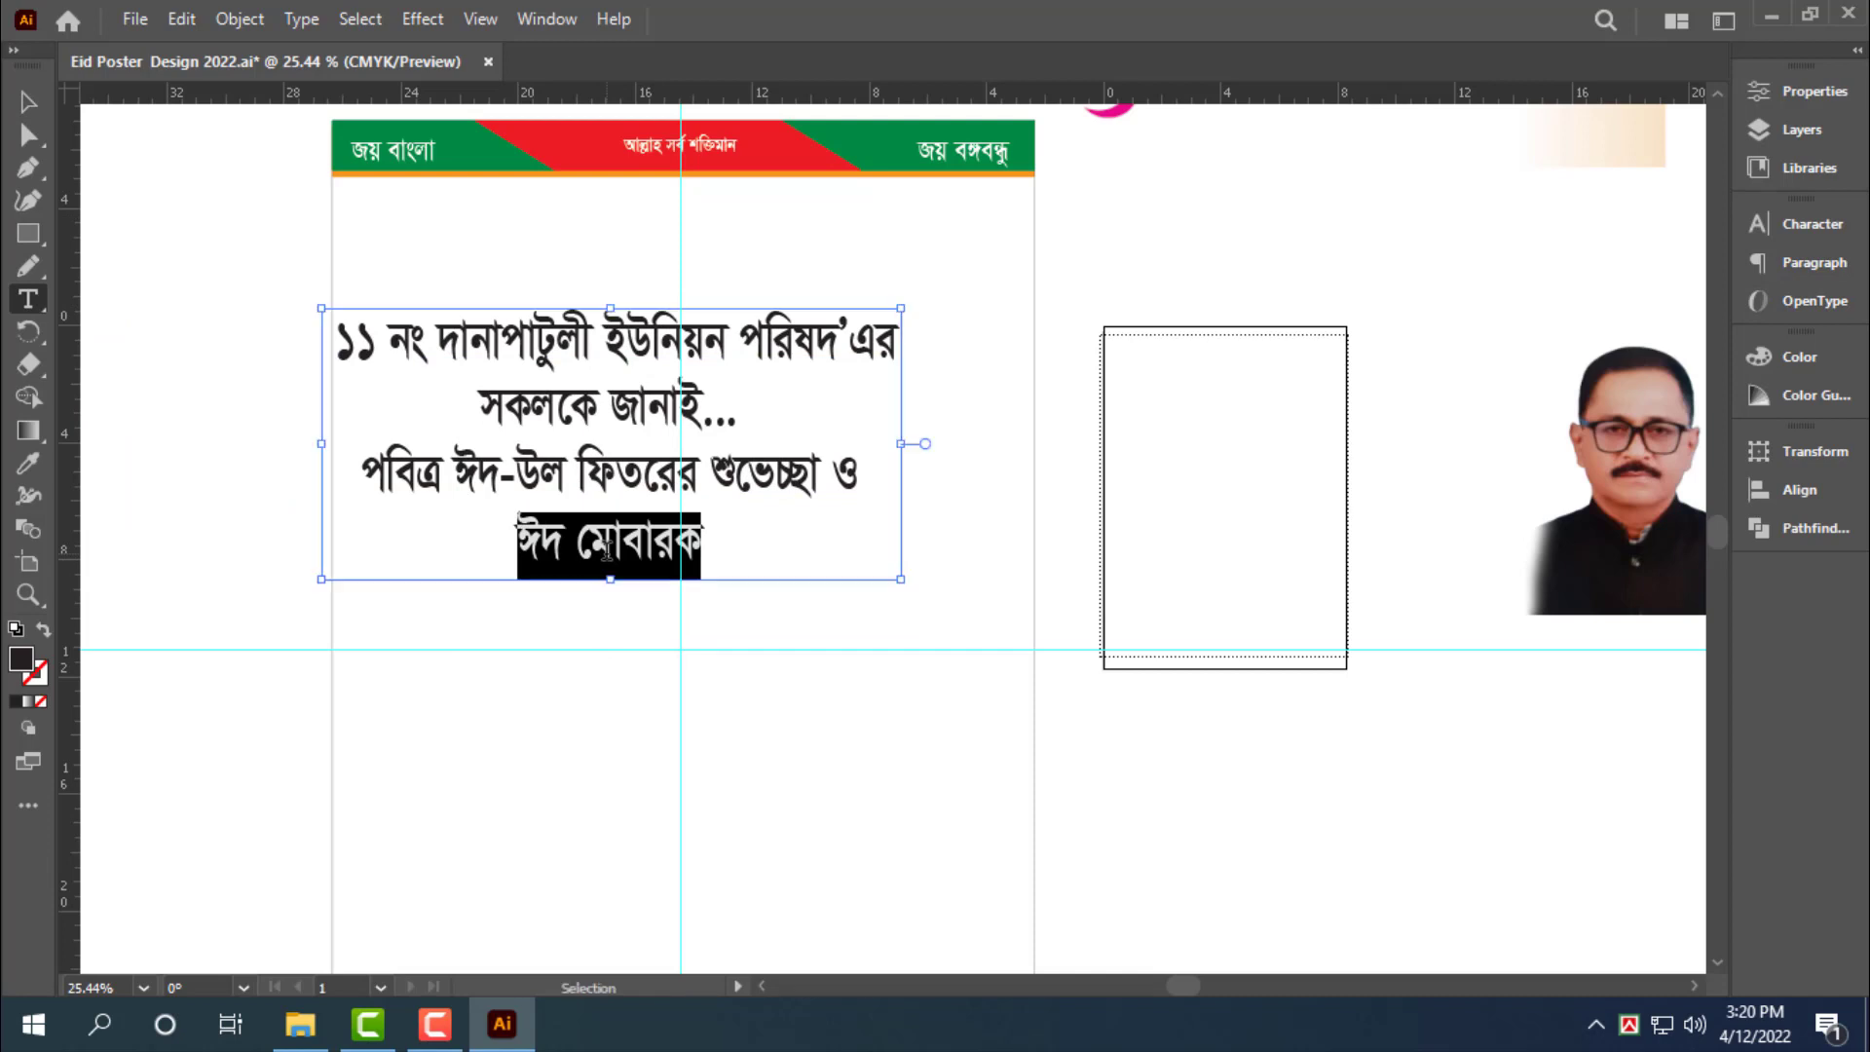
triple_click(607, 549)
key(ctrl+c)
key(BackSpace)
key(BackSpace)
key(Escape)
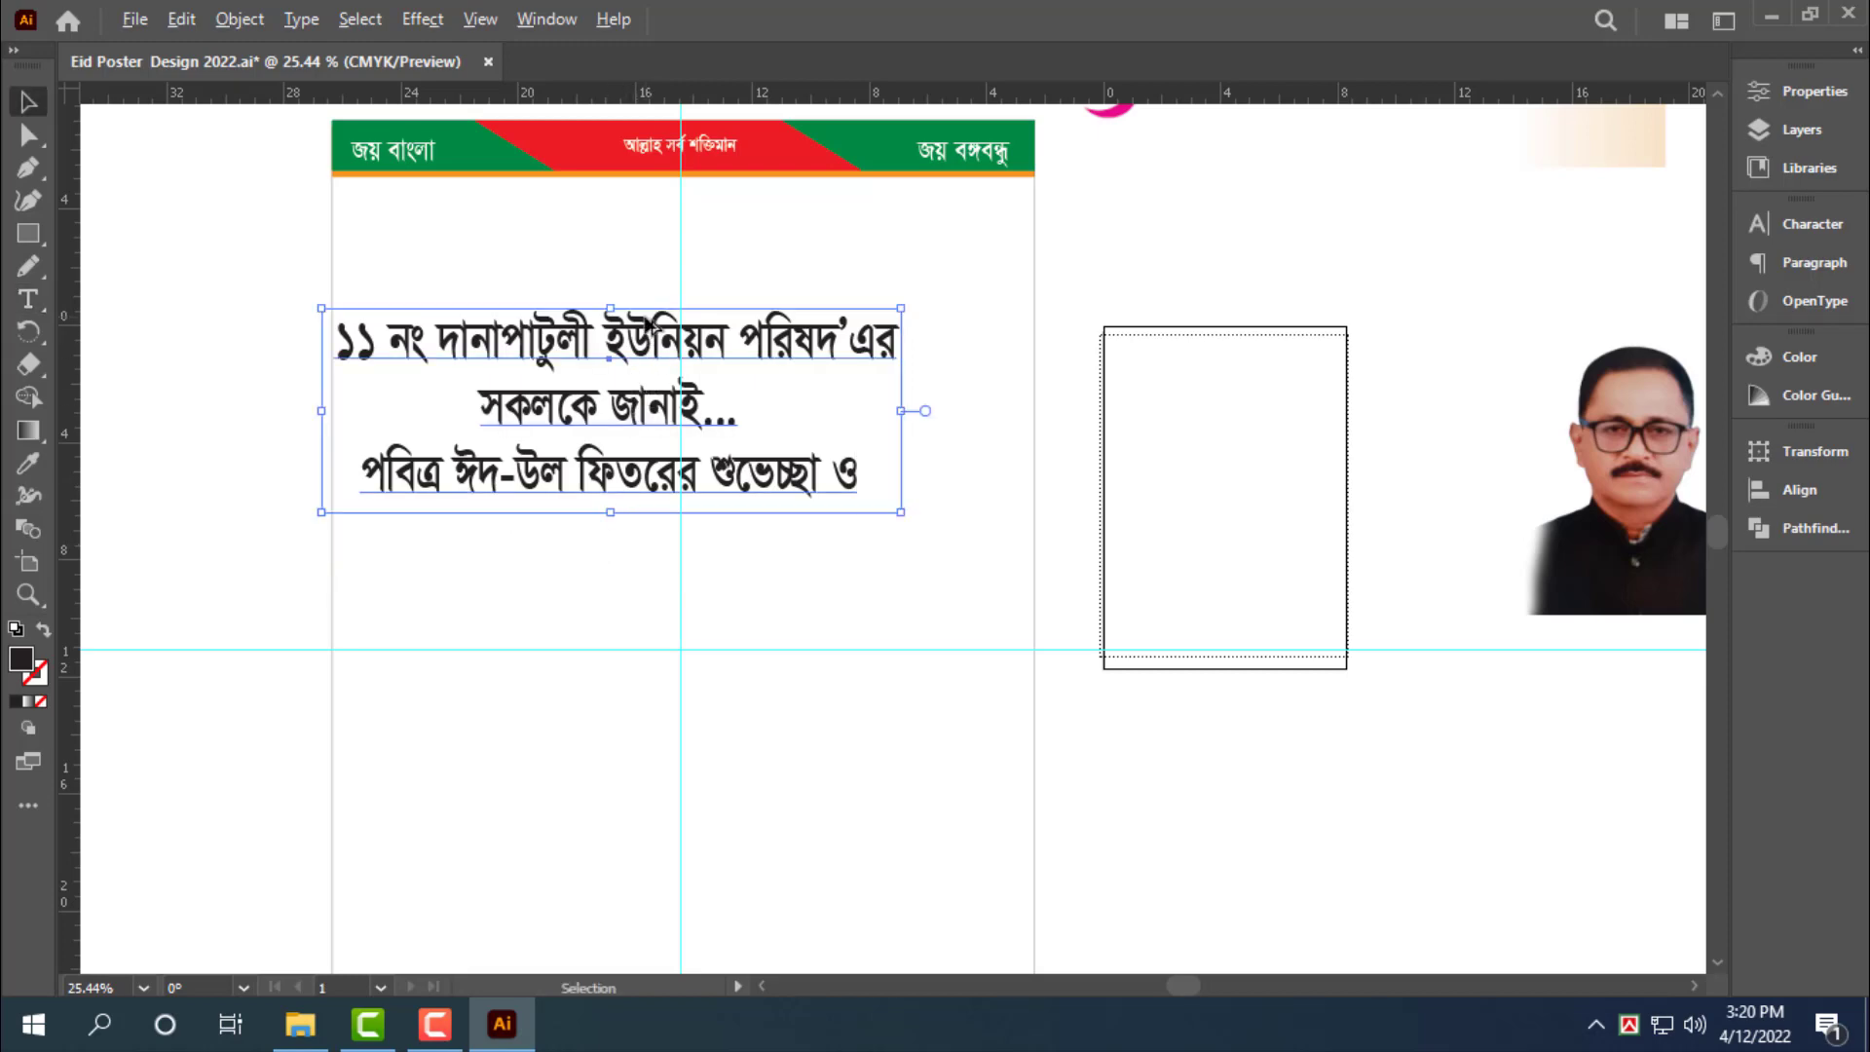
Duplicate the greeting block below the original and replace the copy's text with the copied "ঈদ মোবারক"
drag(628, 365, 604, 628)
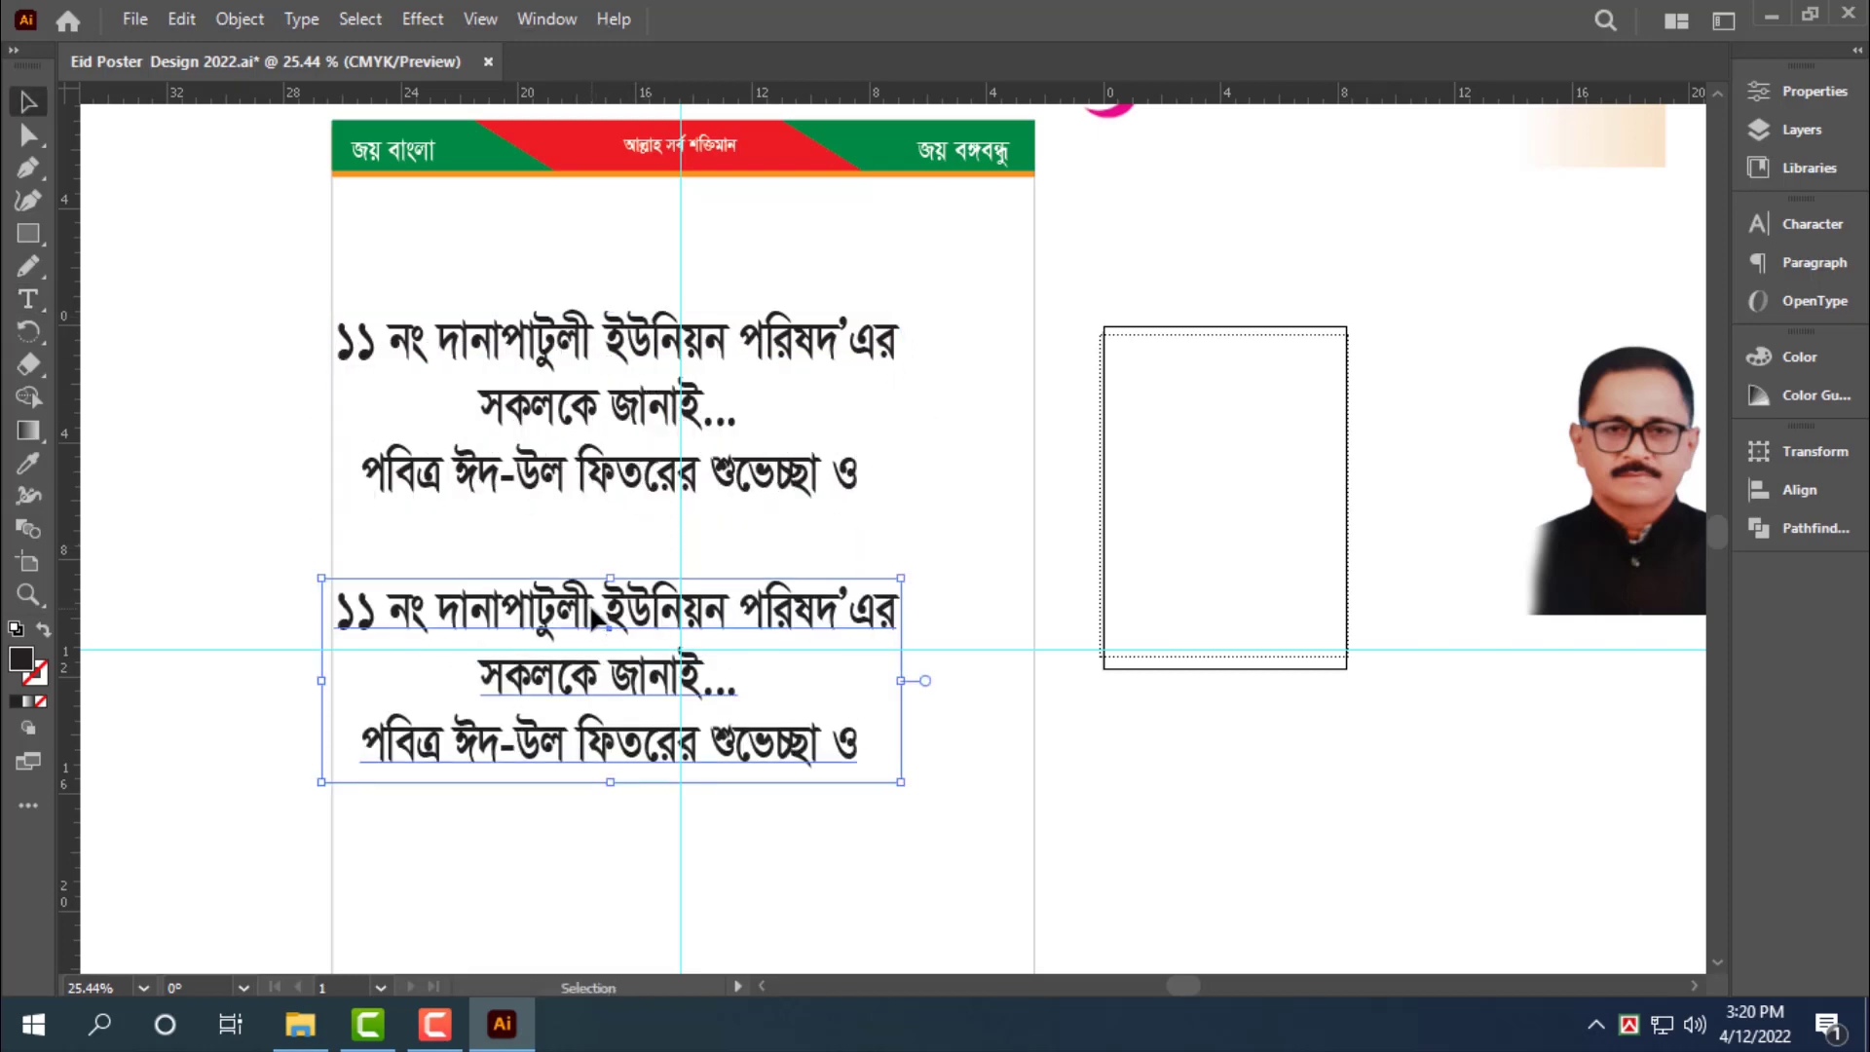
triple_click(596, 620)
key(ctrl+a)
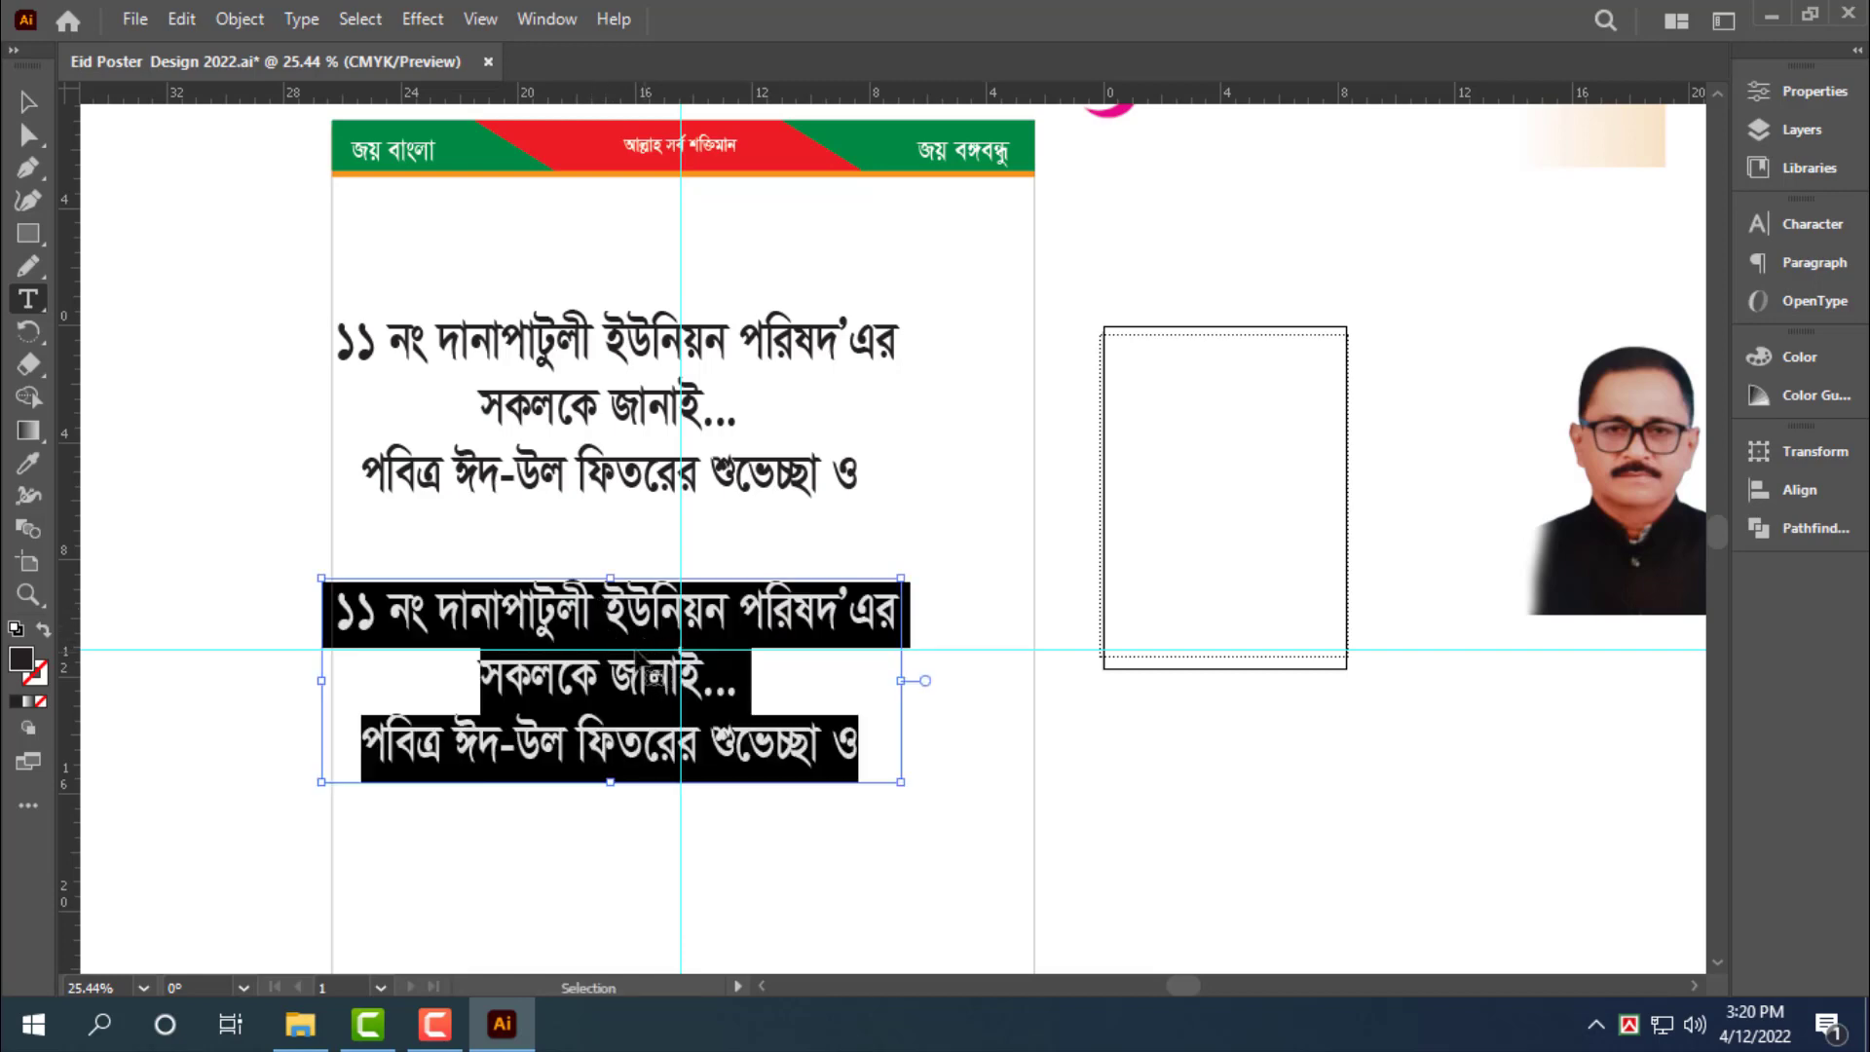
key(ctrl+v)
key(Escape)
Take the words "শুভেচ্ছা ও" out of the third greeting line and move the separate "ঈদ মোবারক" text lower
click(663, 479)
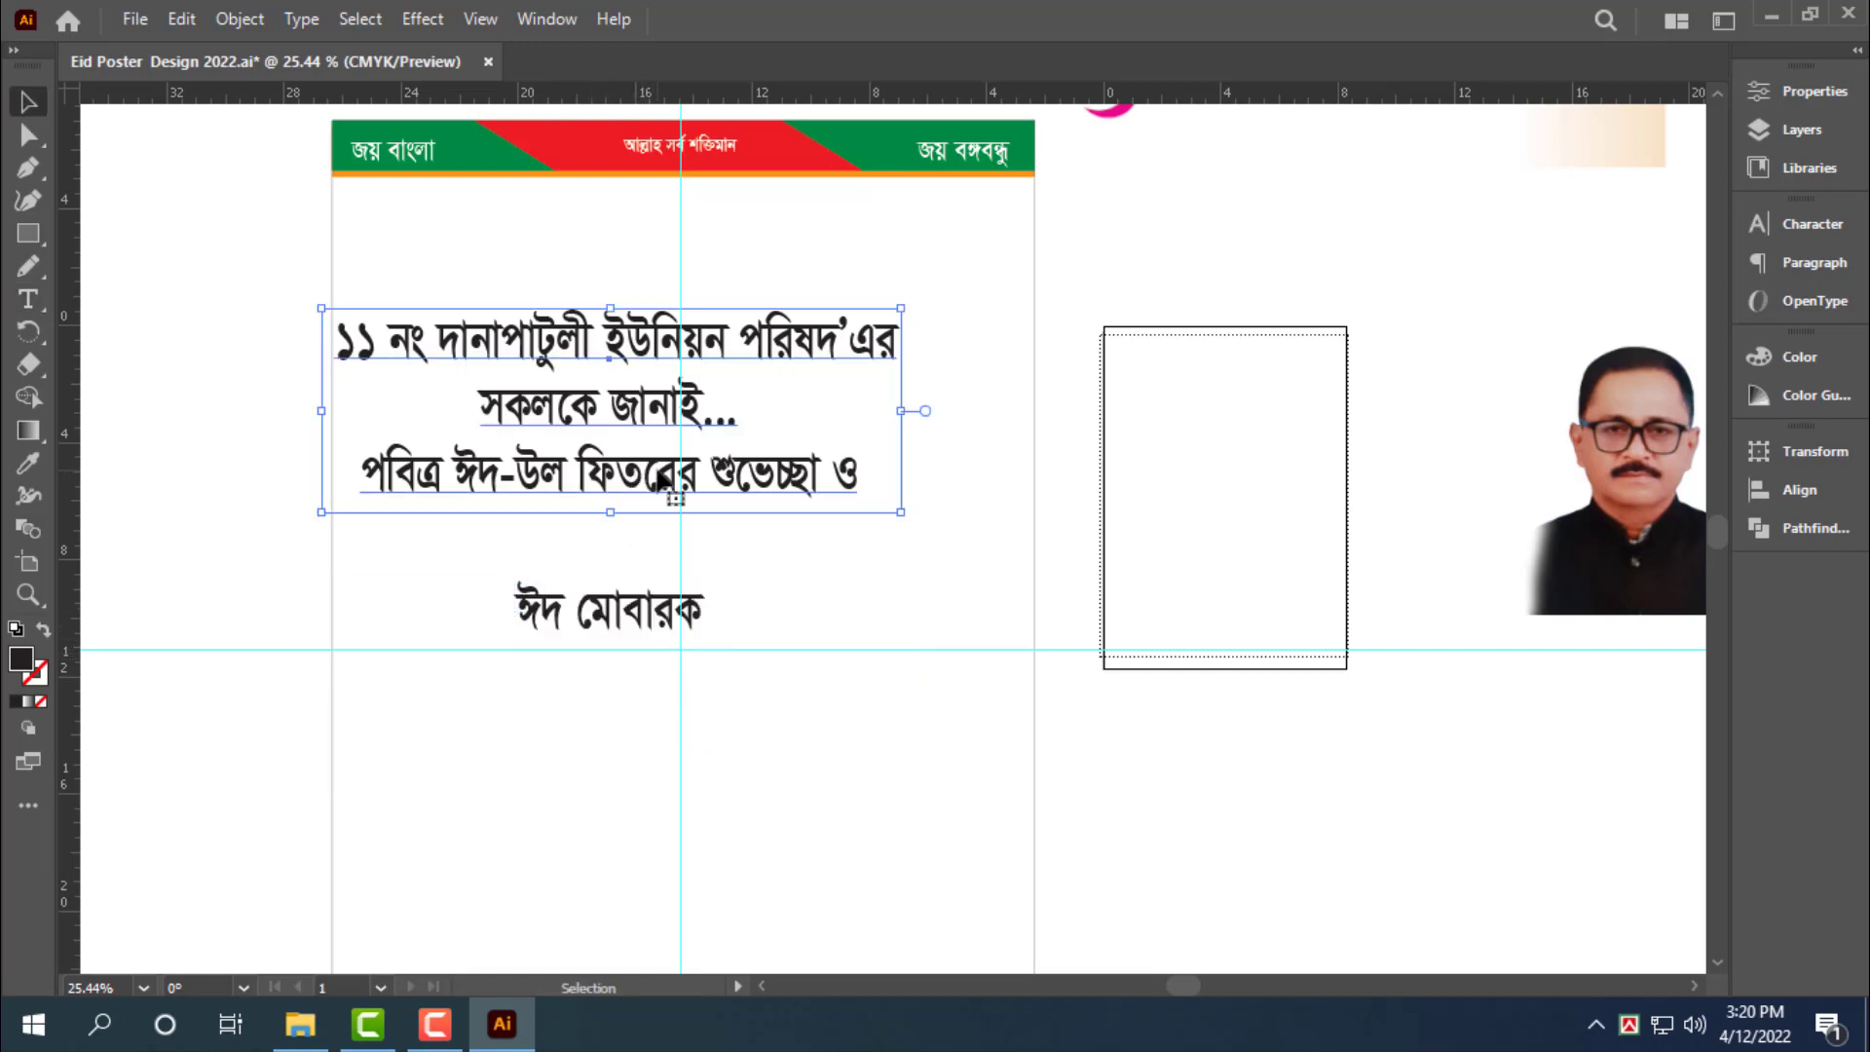
double_click(662, 479)
triple_click(625, 464)
key(ctrl+c)
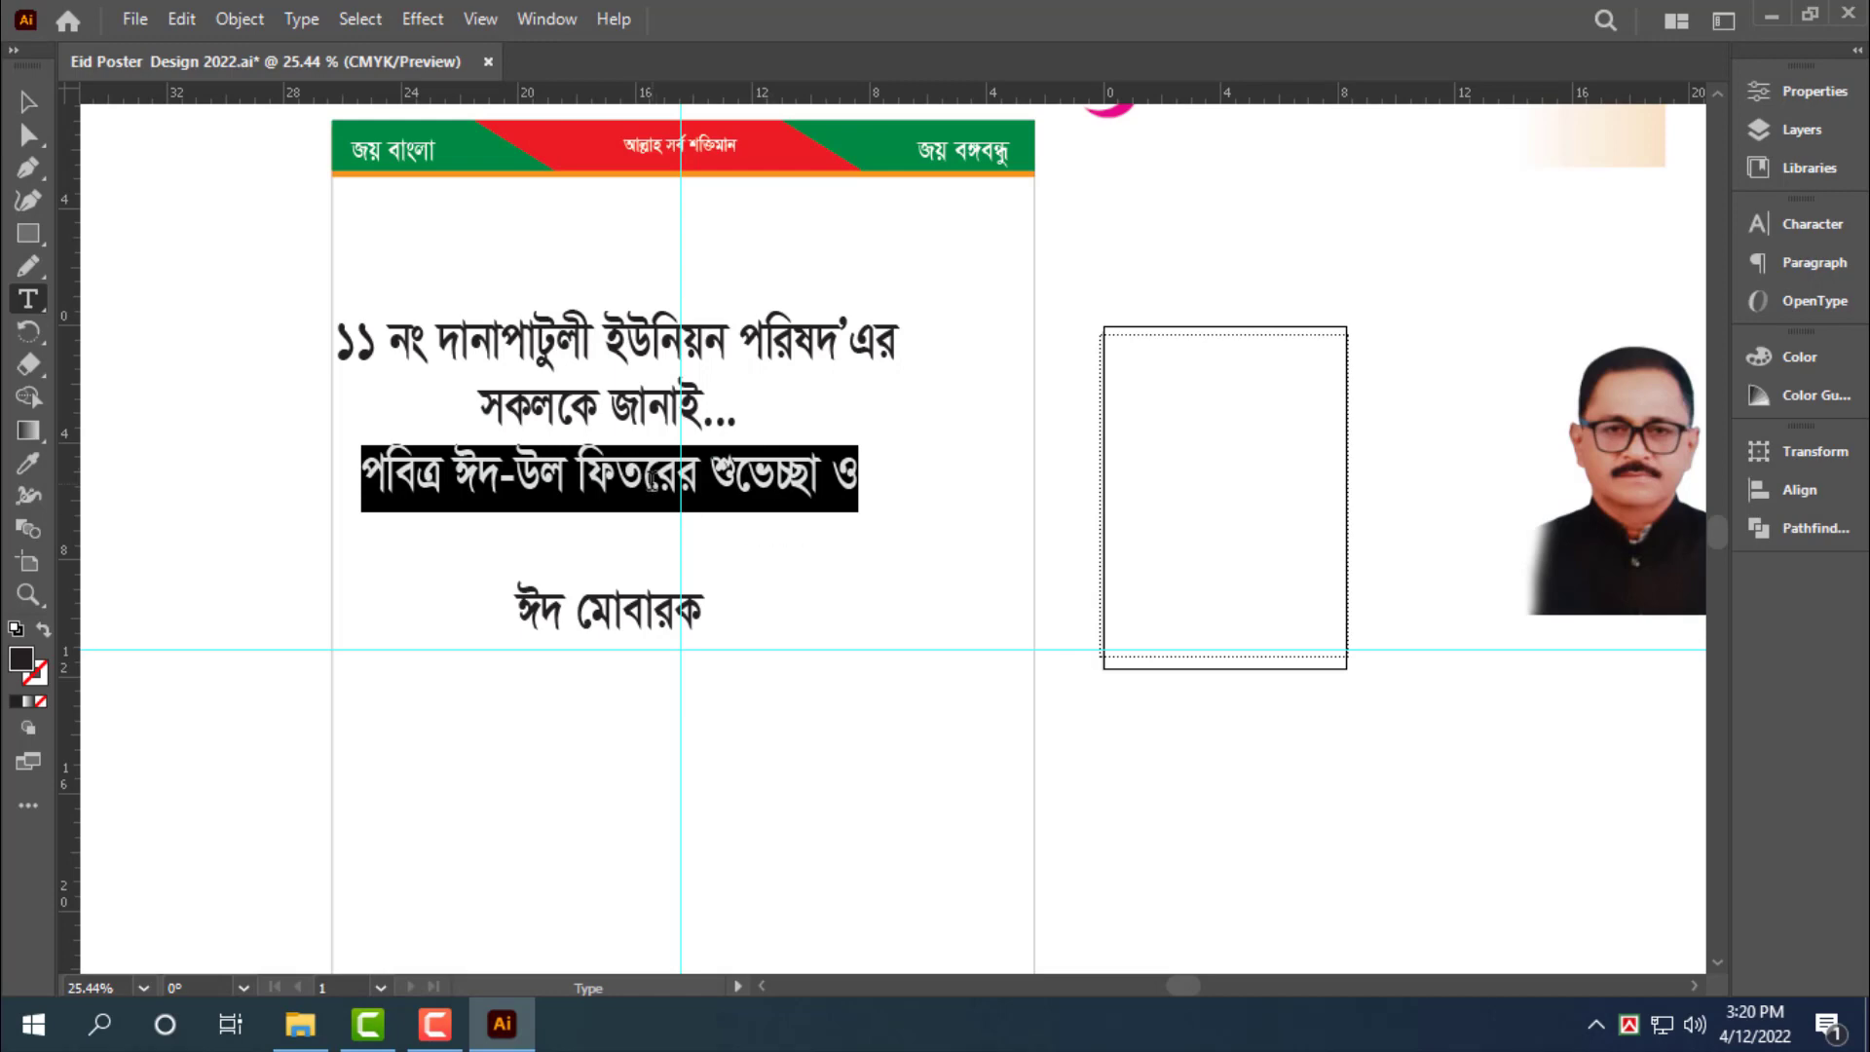
click(653, 480)
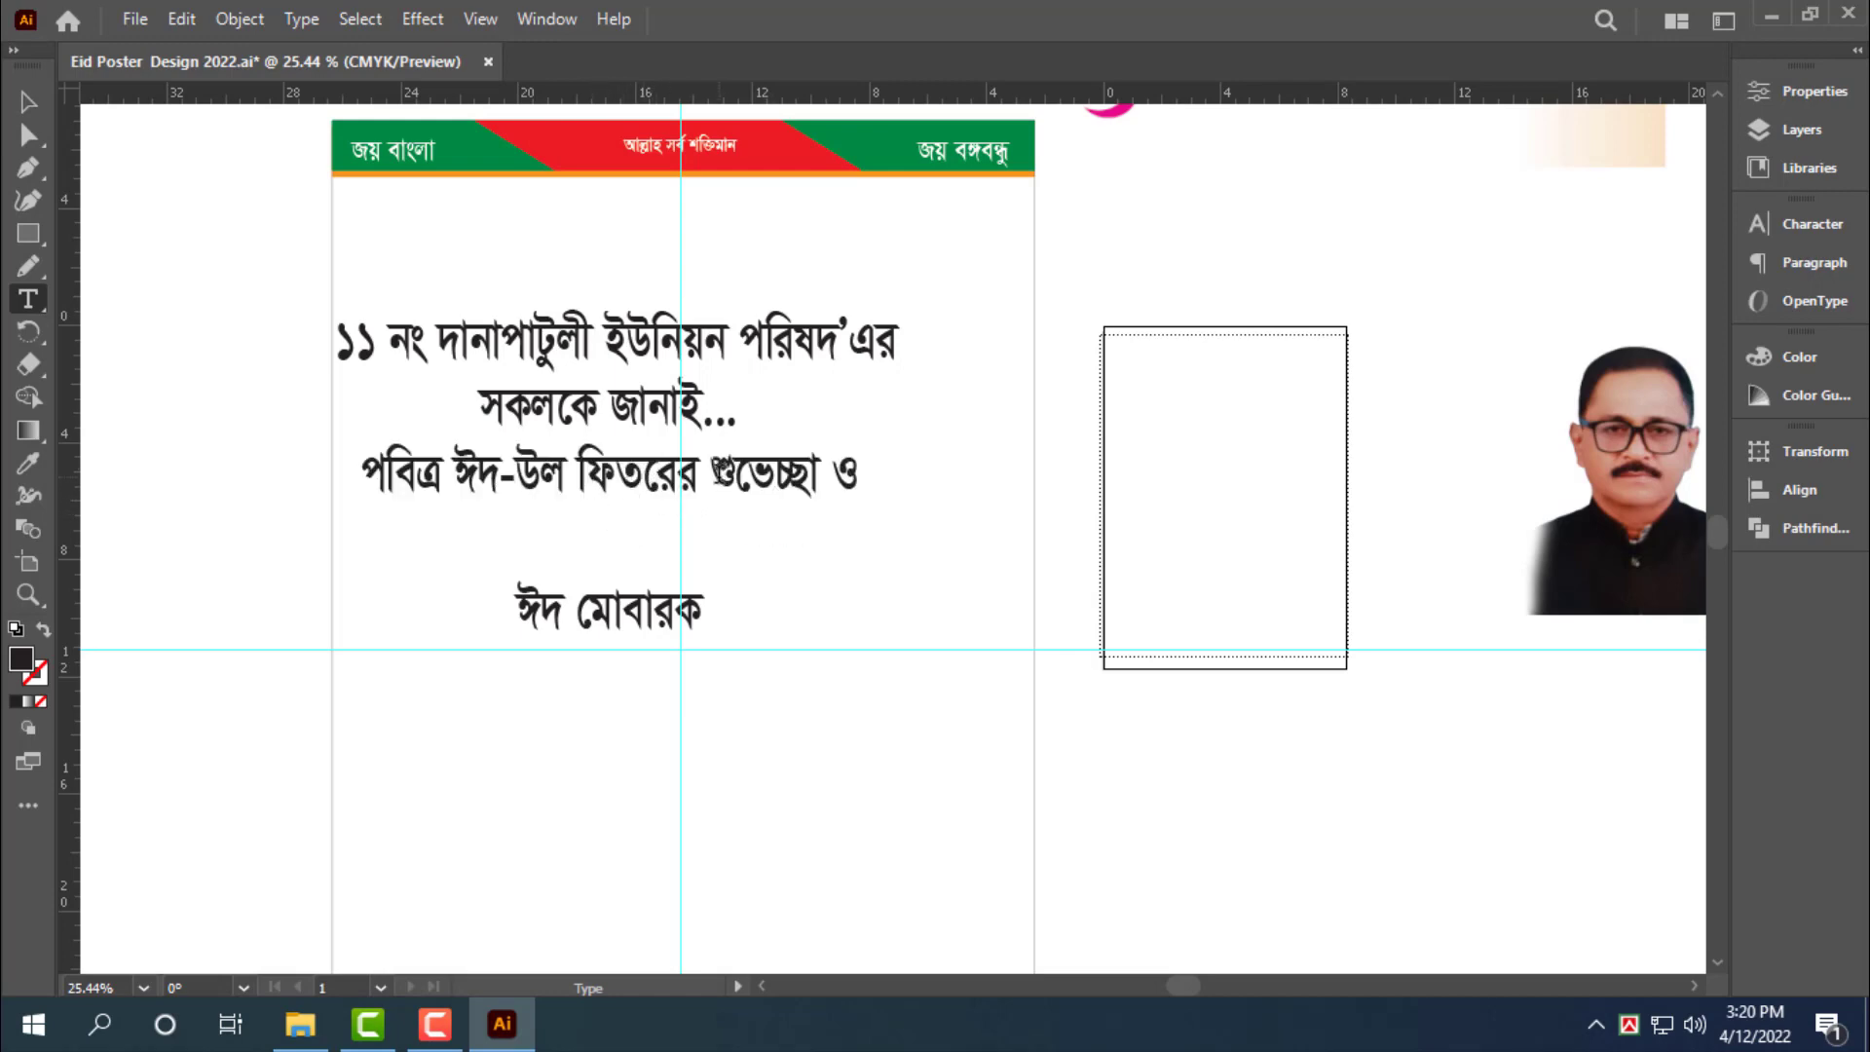
key(Return)
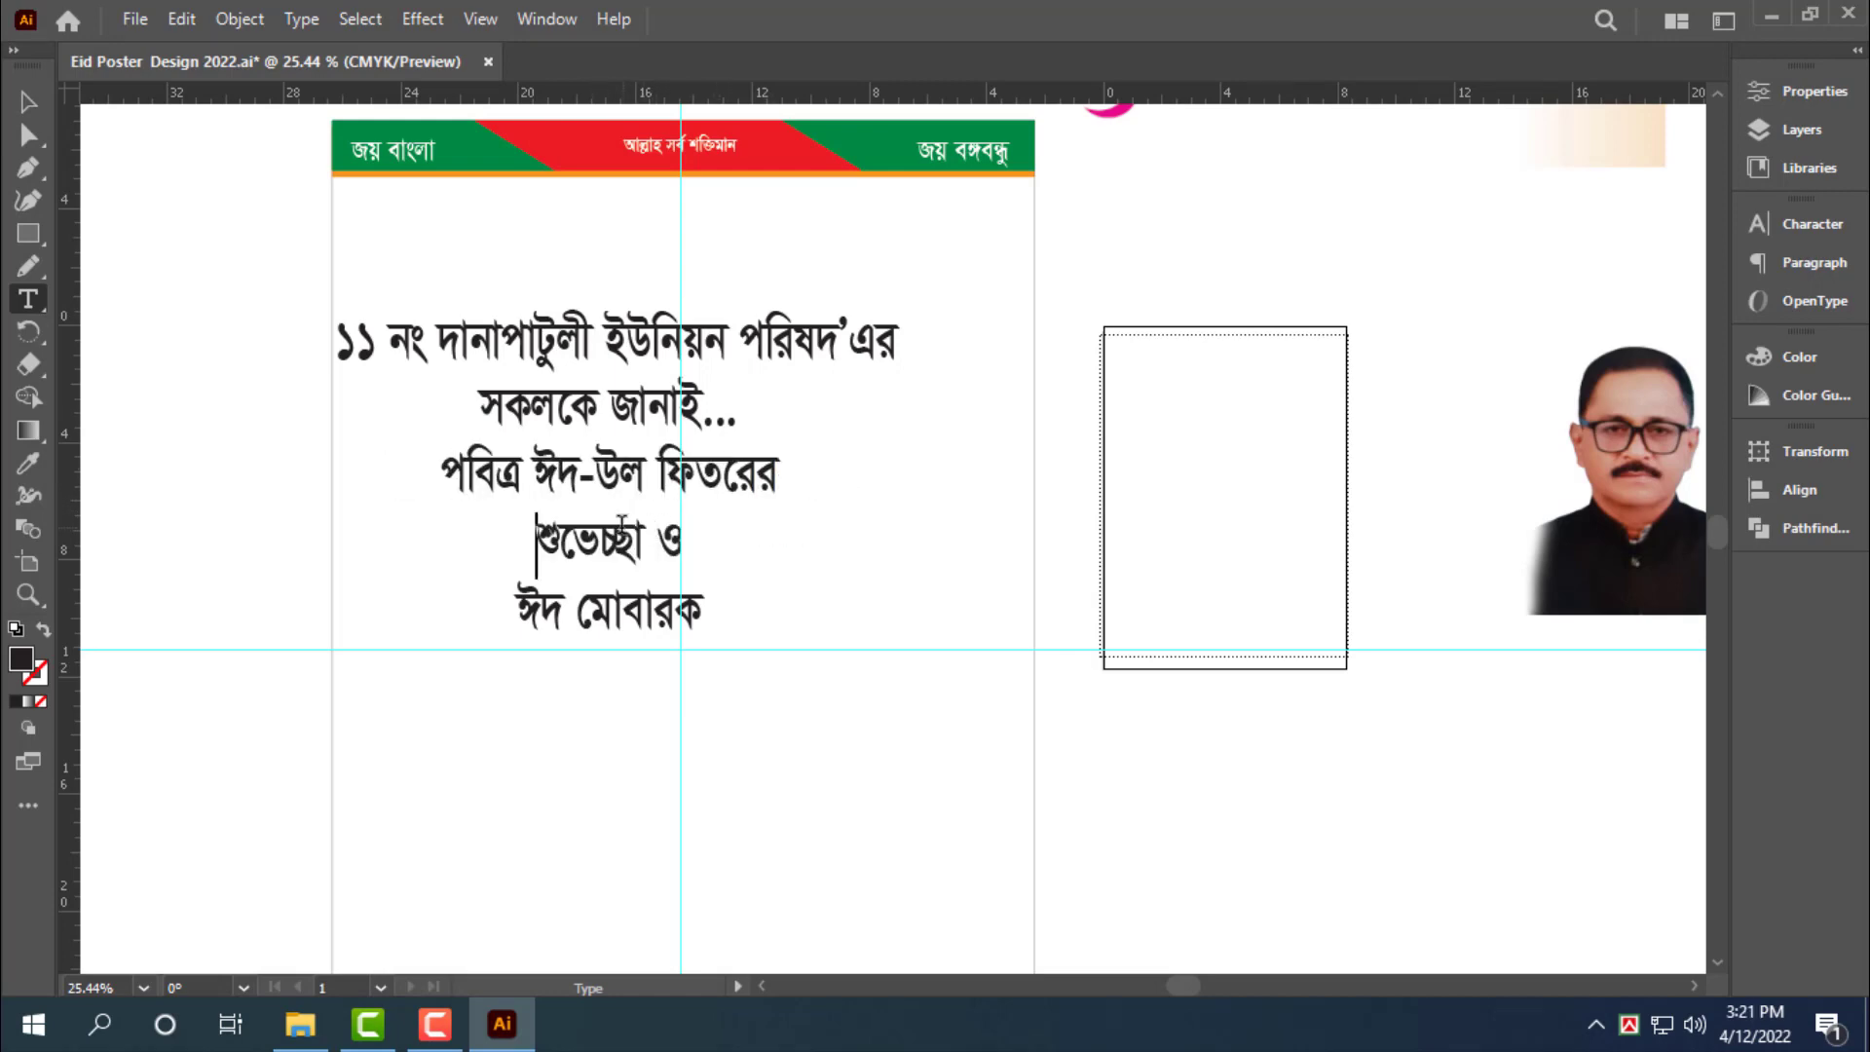
drag(624, 521, 664, 676)
key(BackSpace)
key(BackSpace)
key(Escape)
Duplicate the greeting block below itself and replace the copy's text with "শুভেচ্ছা ও"
drag(668, 463, 651, 659)
double_click(640, 532)
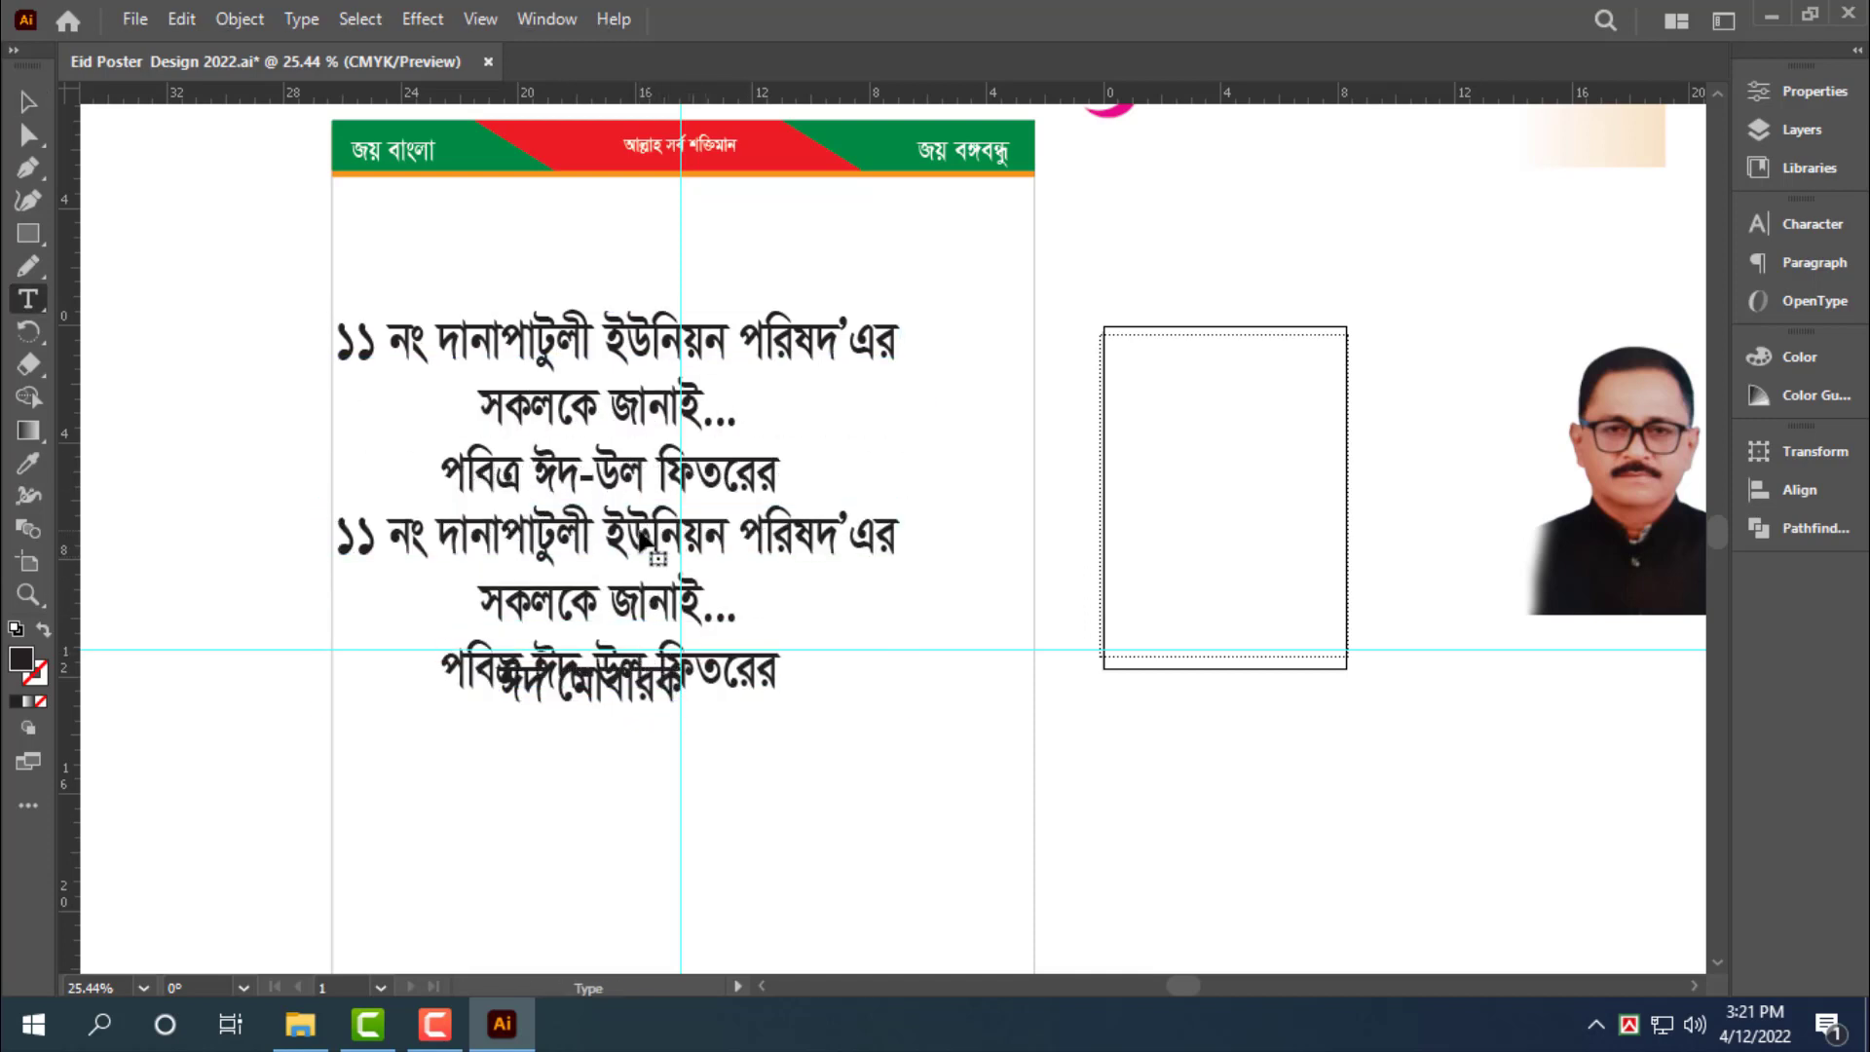
key(ctrl+a)
text(শুভেচ্ছা ও)
key(Escape)
click(766, 598)
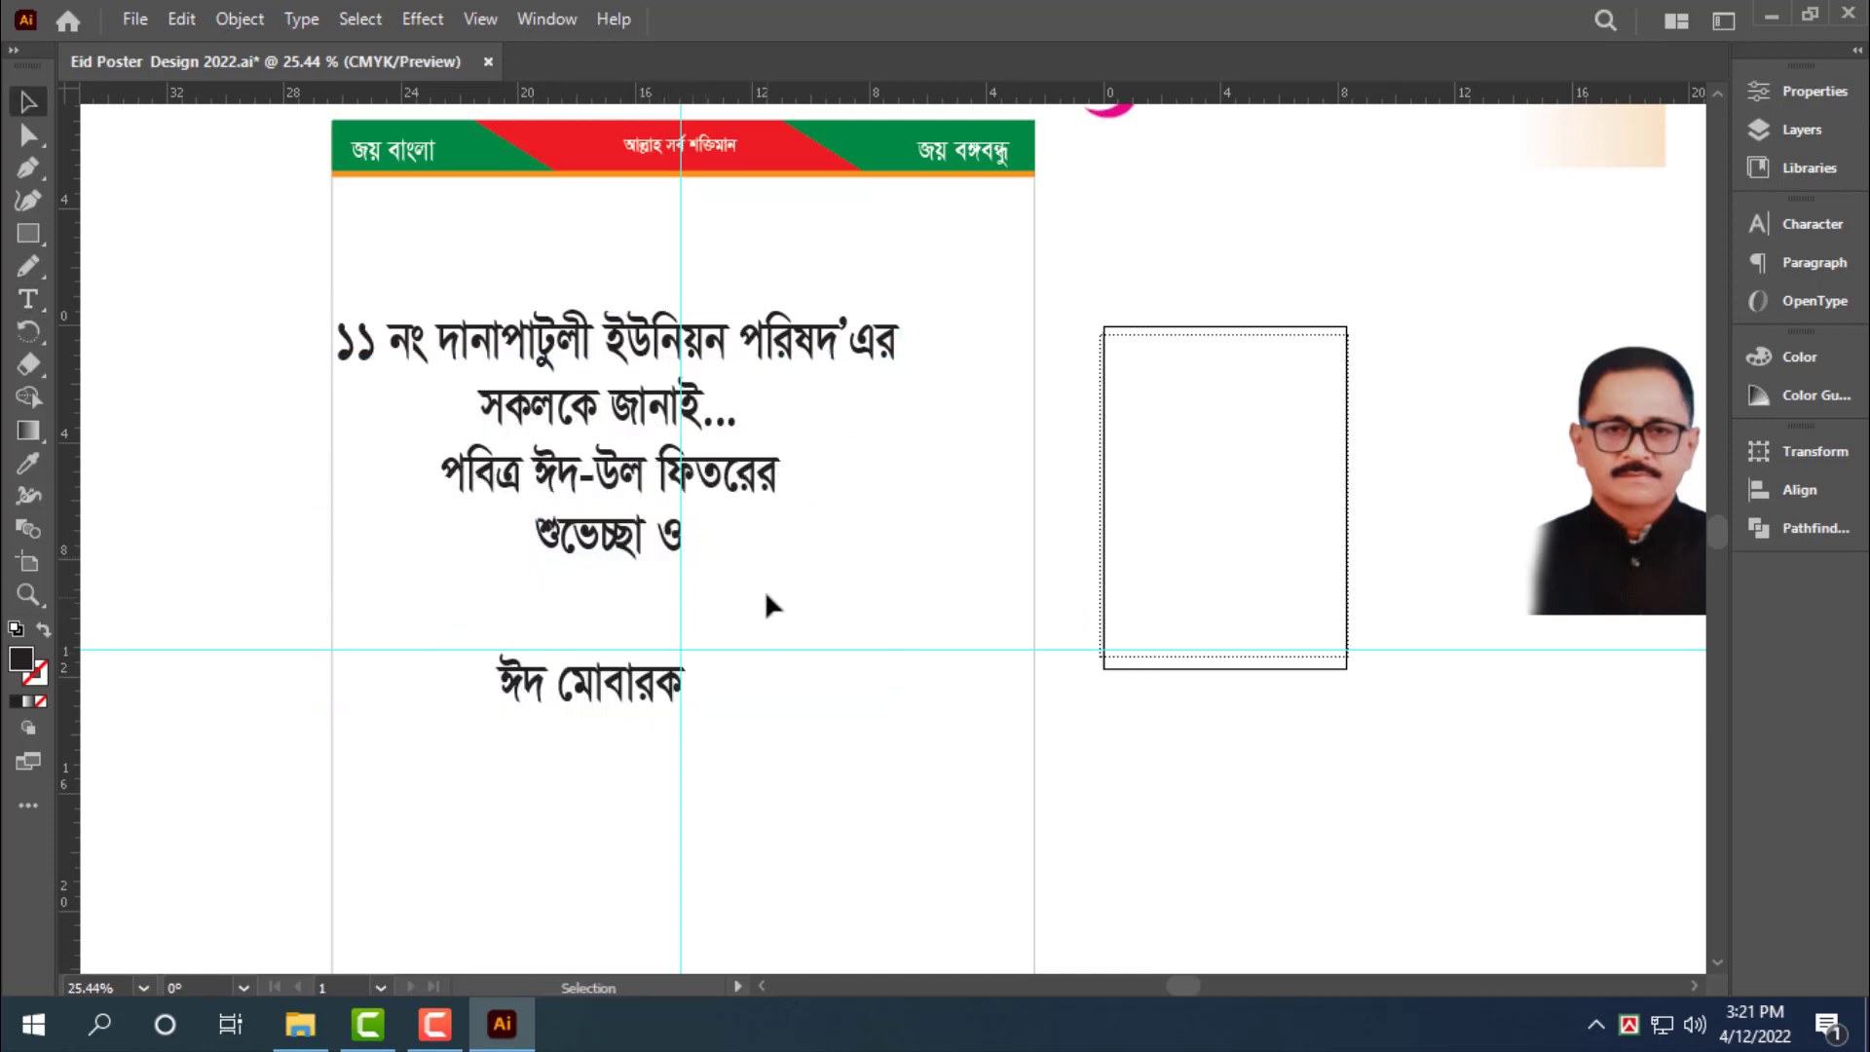
Set the font of the "ঈদ মোবারক" text to Li Hasan Rongdhonu ANSI V2
click(632, 668)
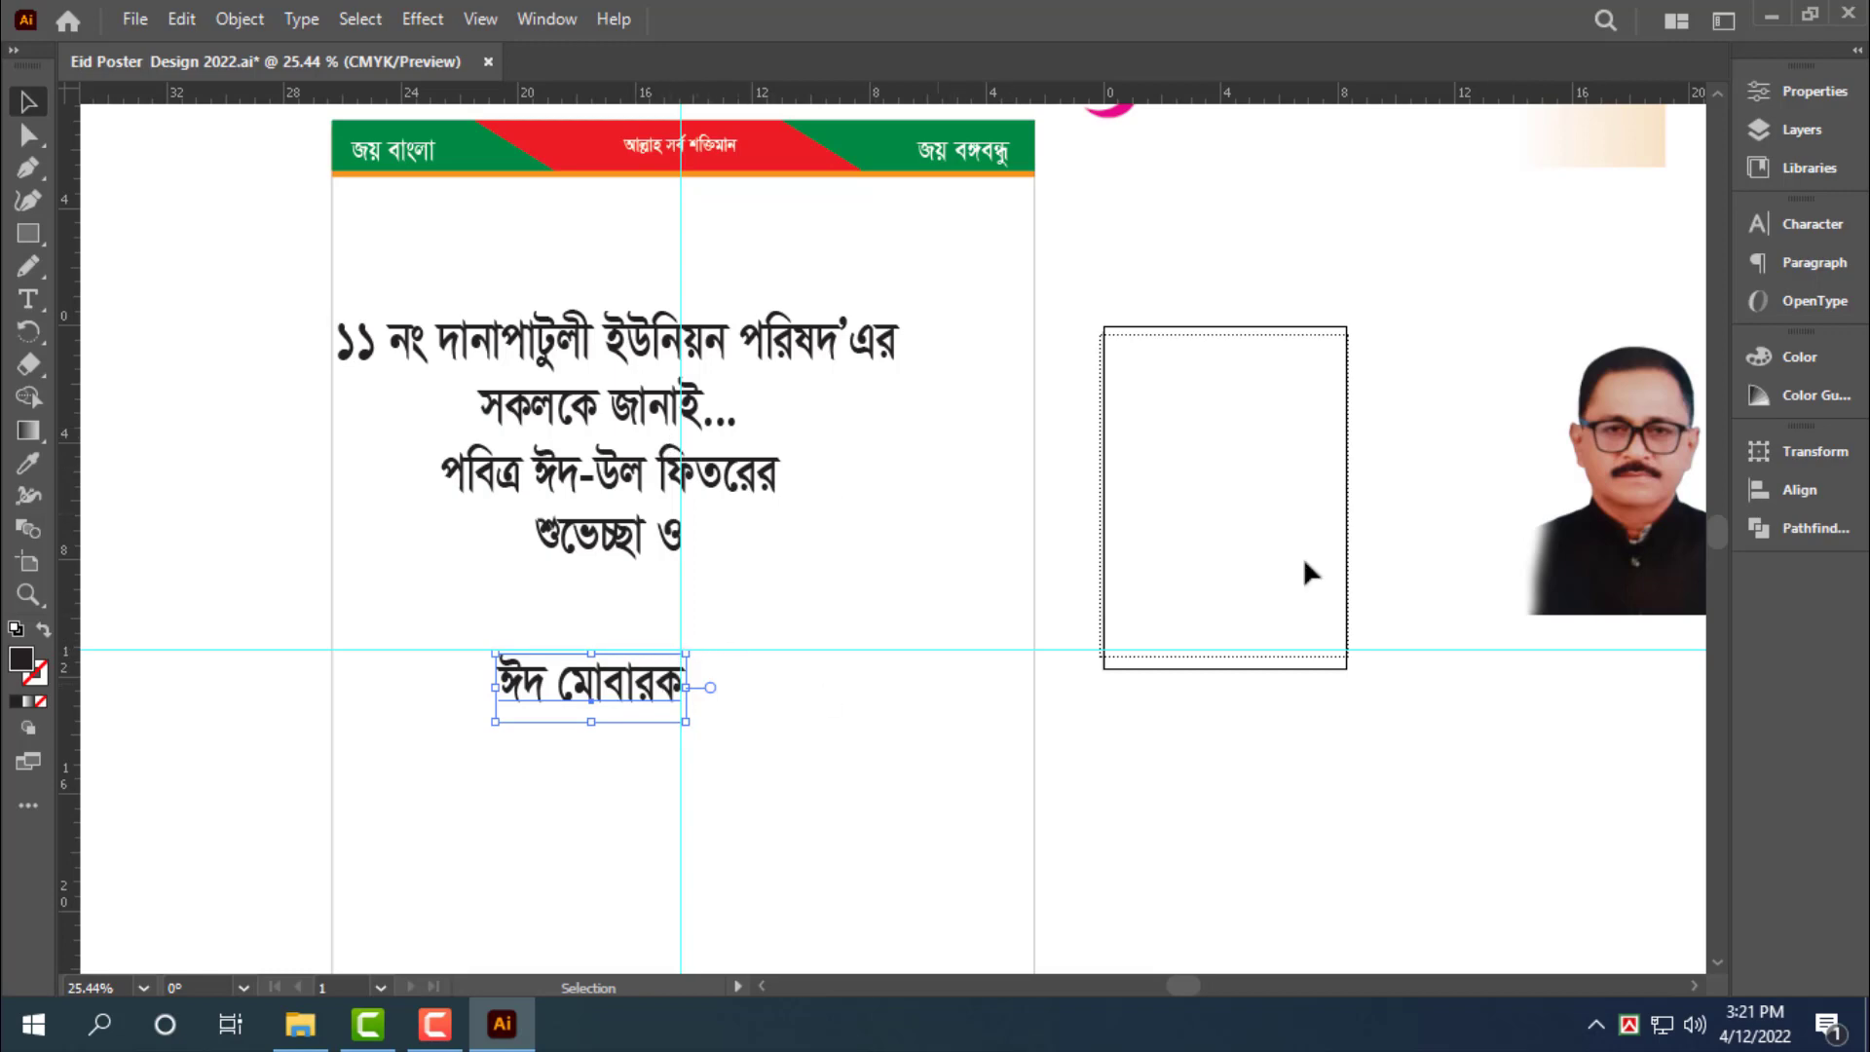
key(ctrl+t)
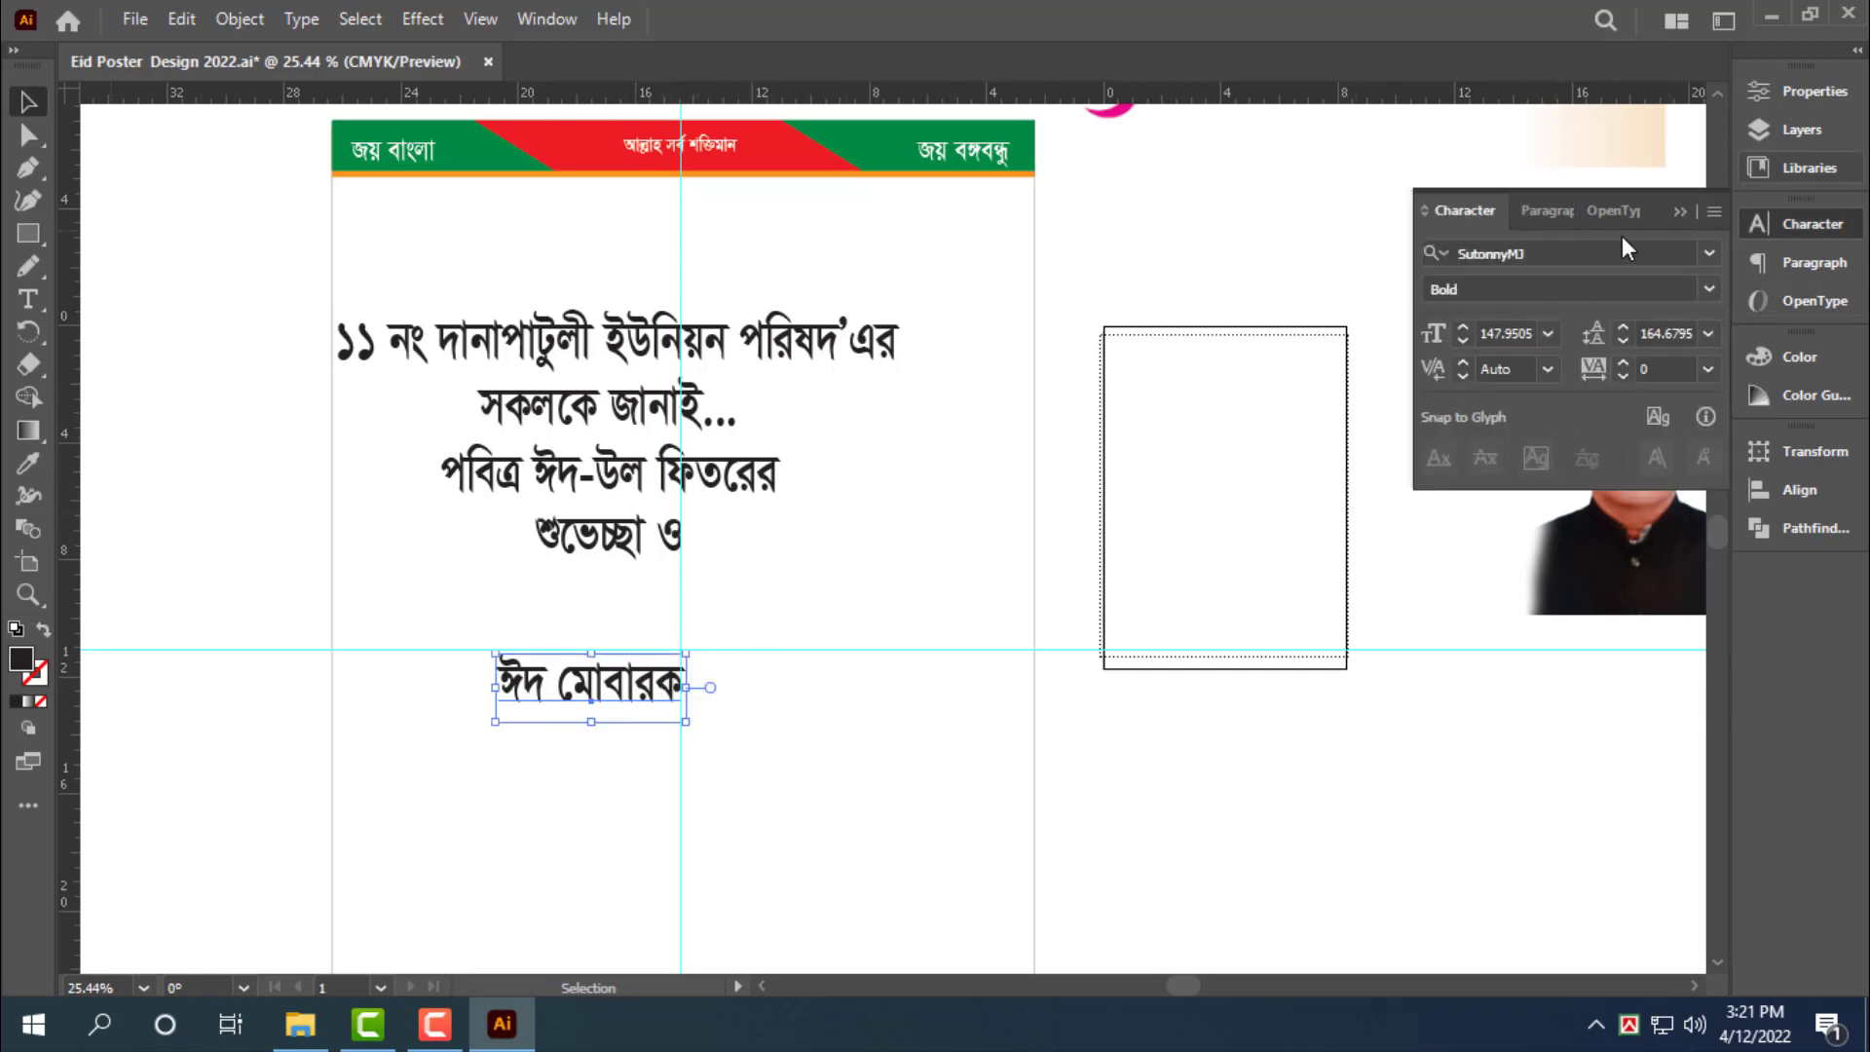
click(1606, 243)
text(l)
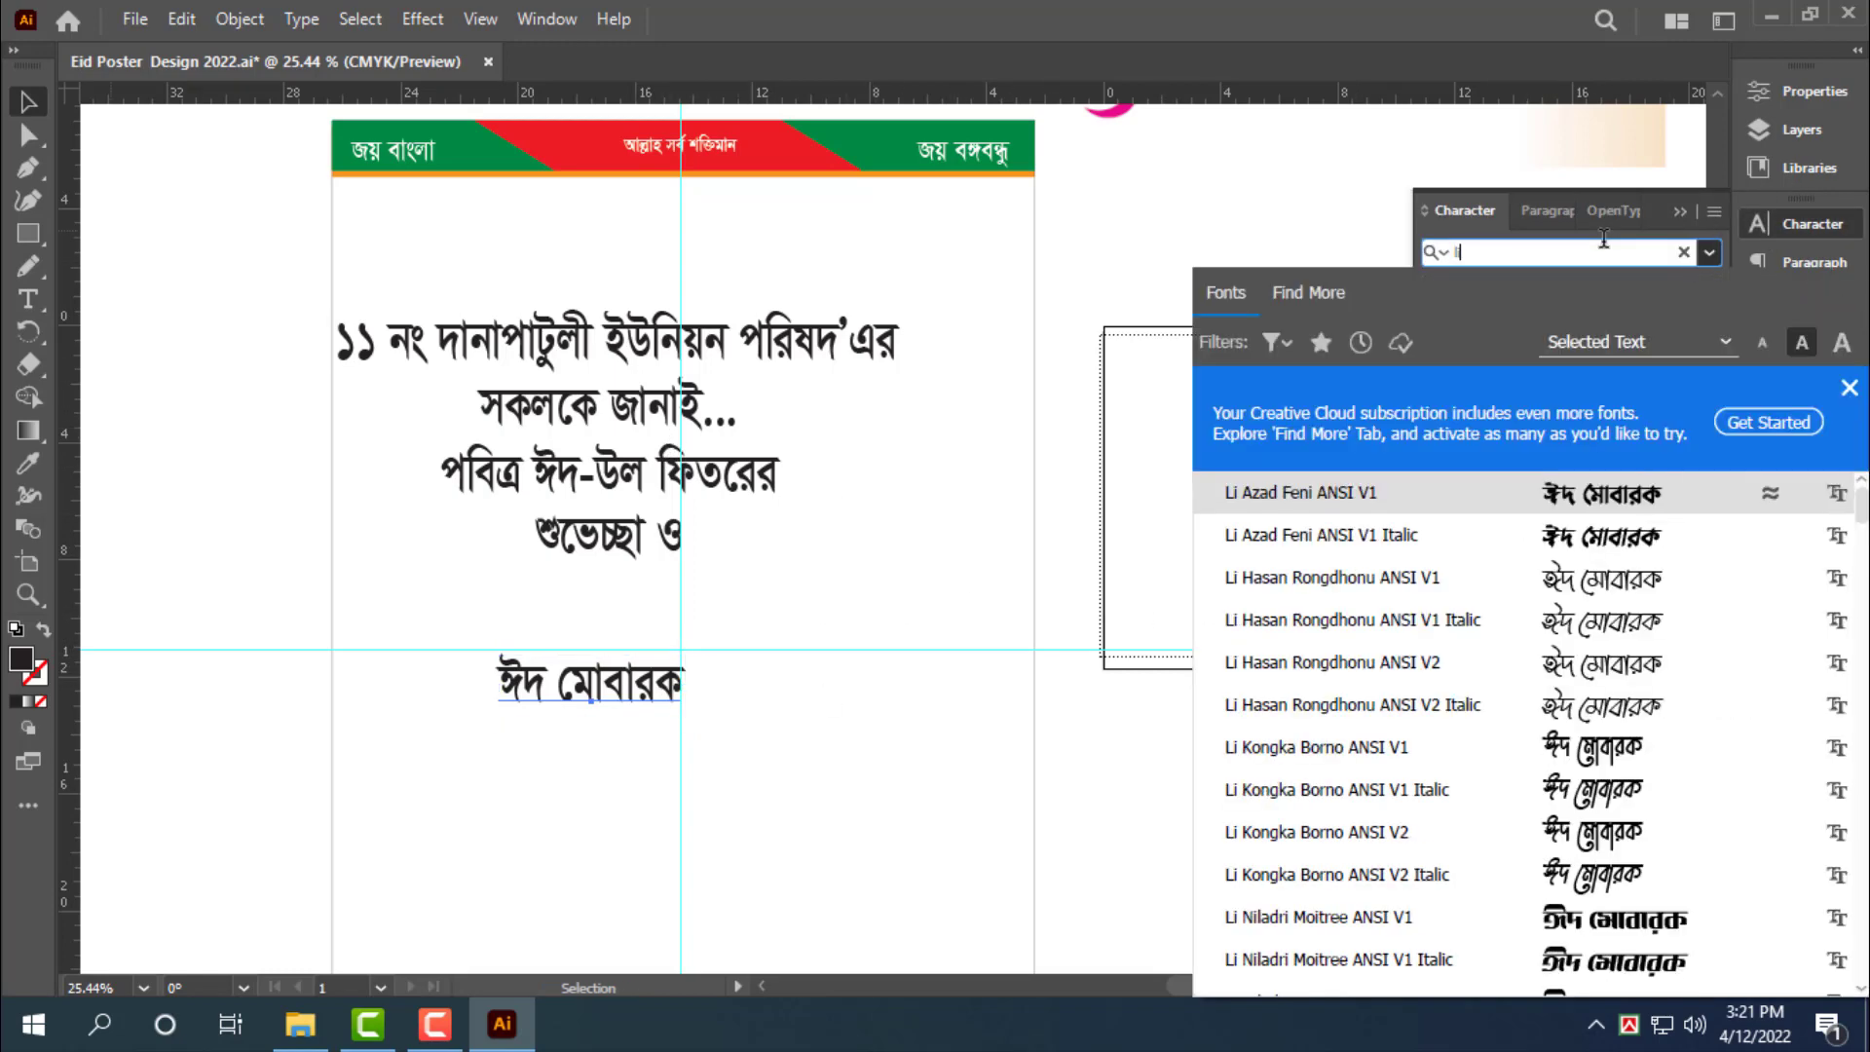
text(i has)
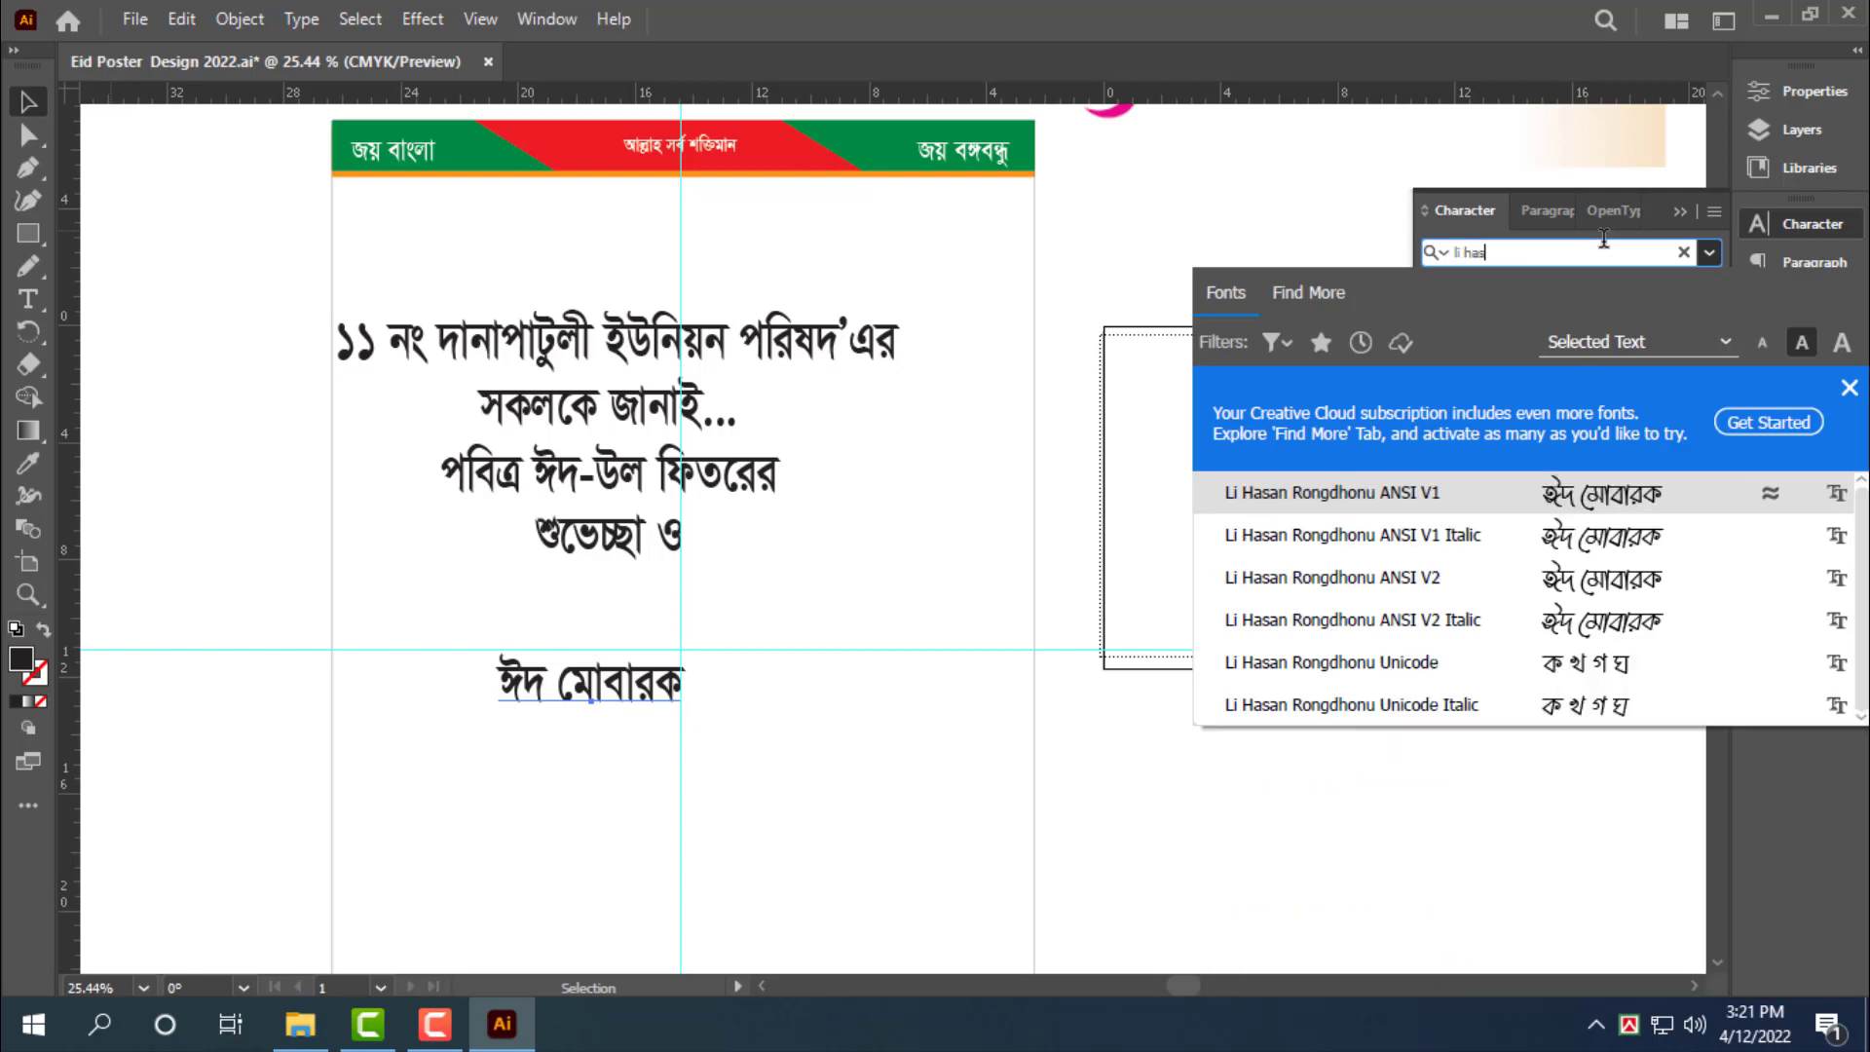
click(1594, 578)
Apply the text style of "ঈদ মোবারক" to "শুভেচ্ছা ও" with the Eyedropper and move that text slightly lower
click(592, 545)
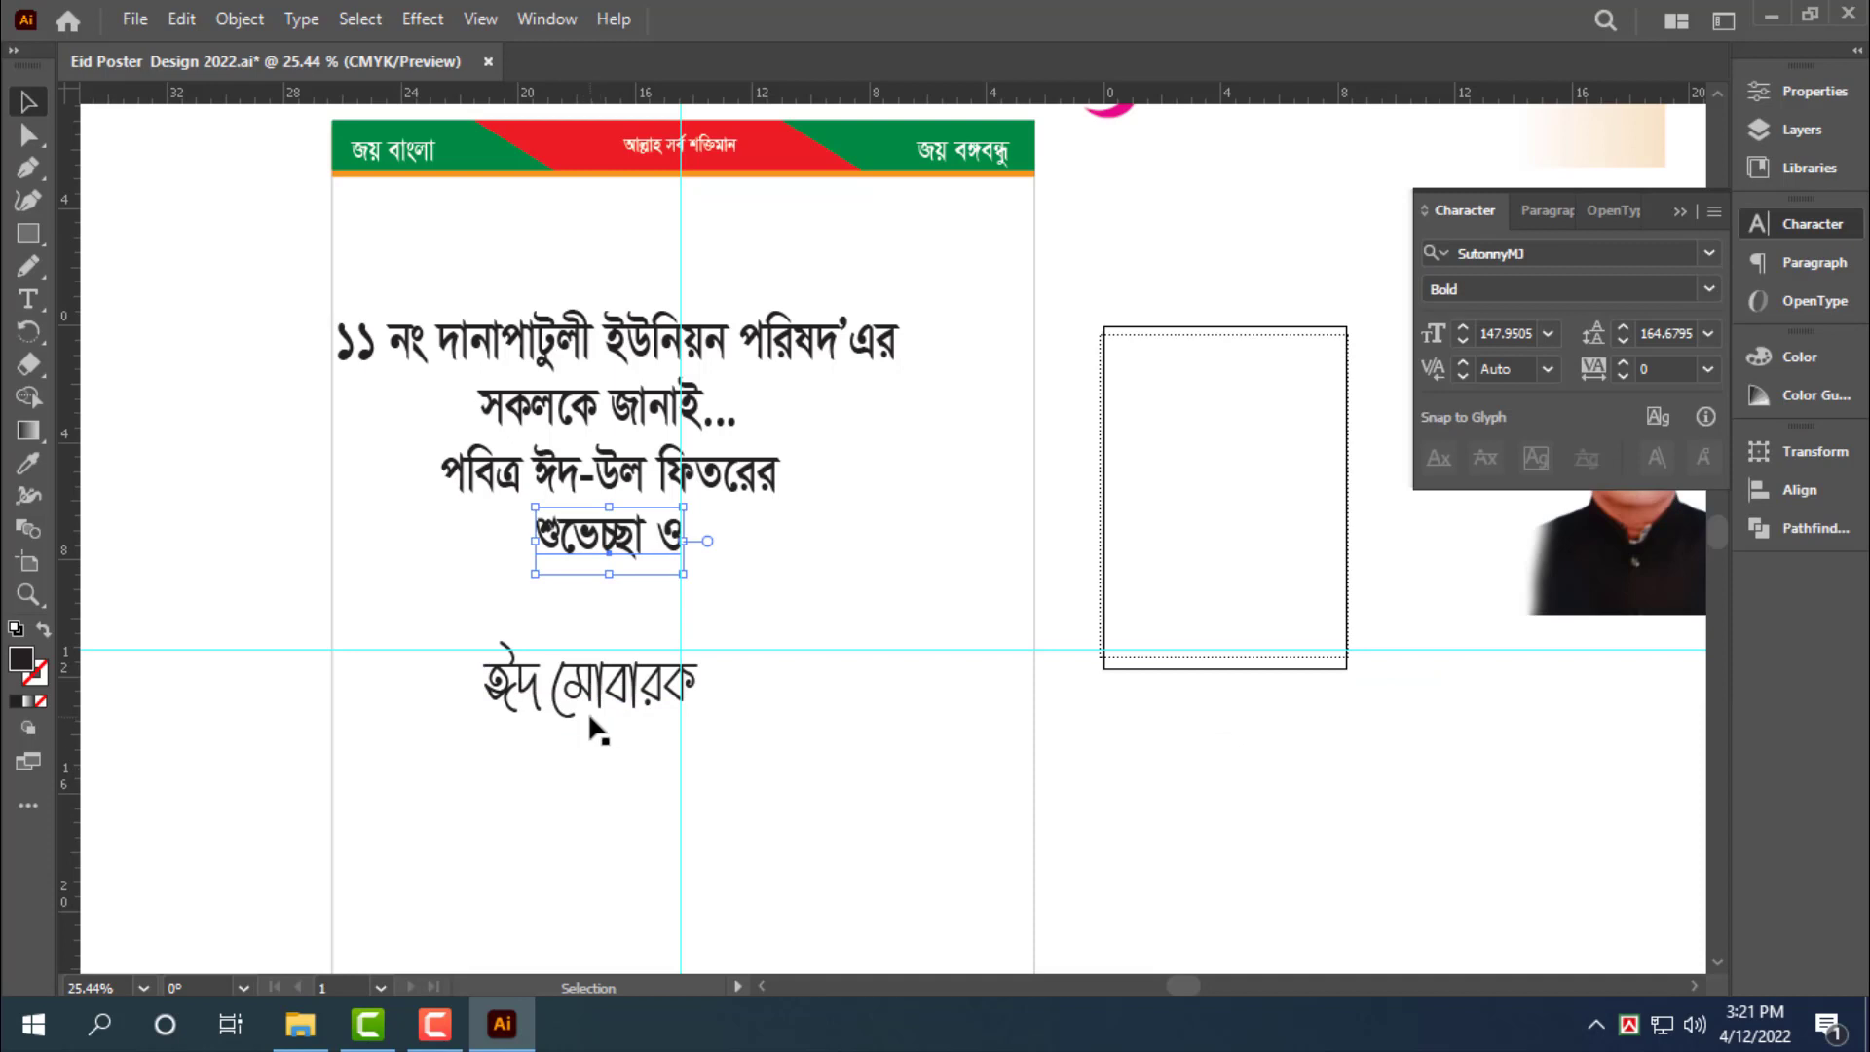
key(i)
click(614, 700)
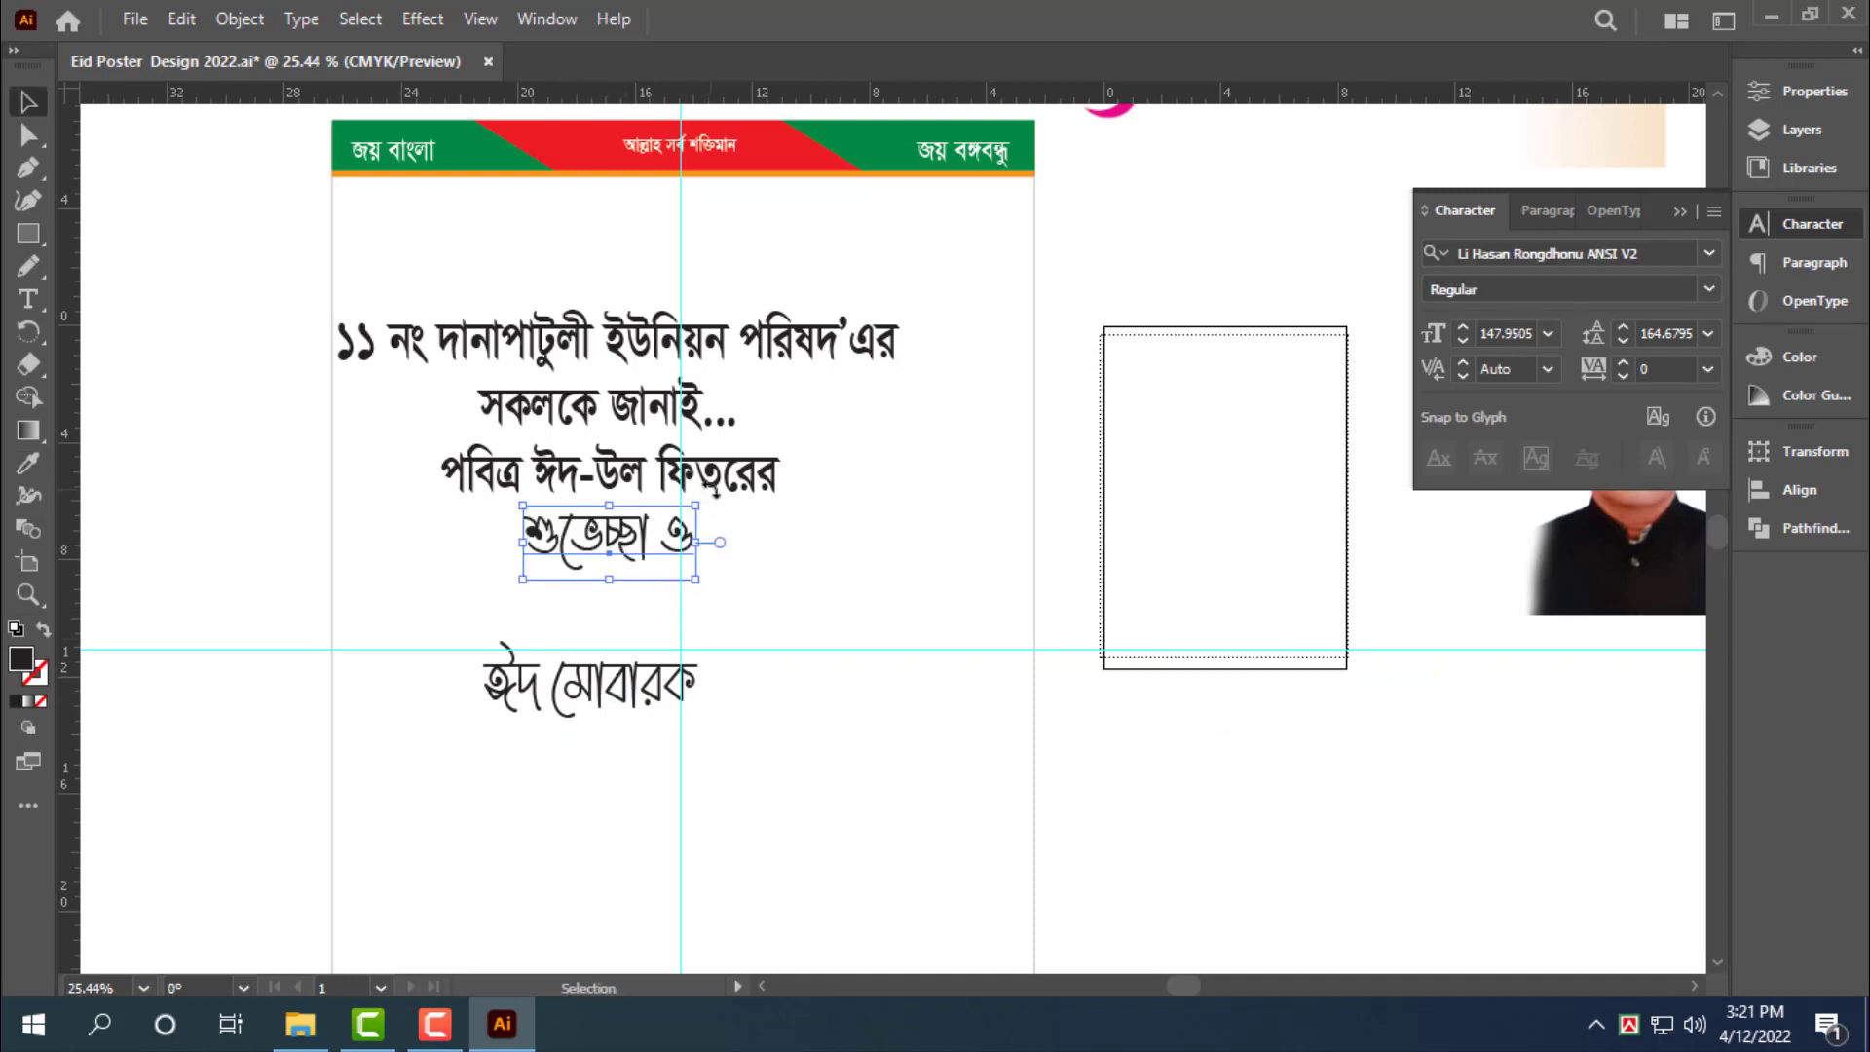
click(755, 482)
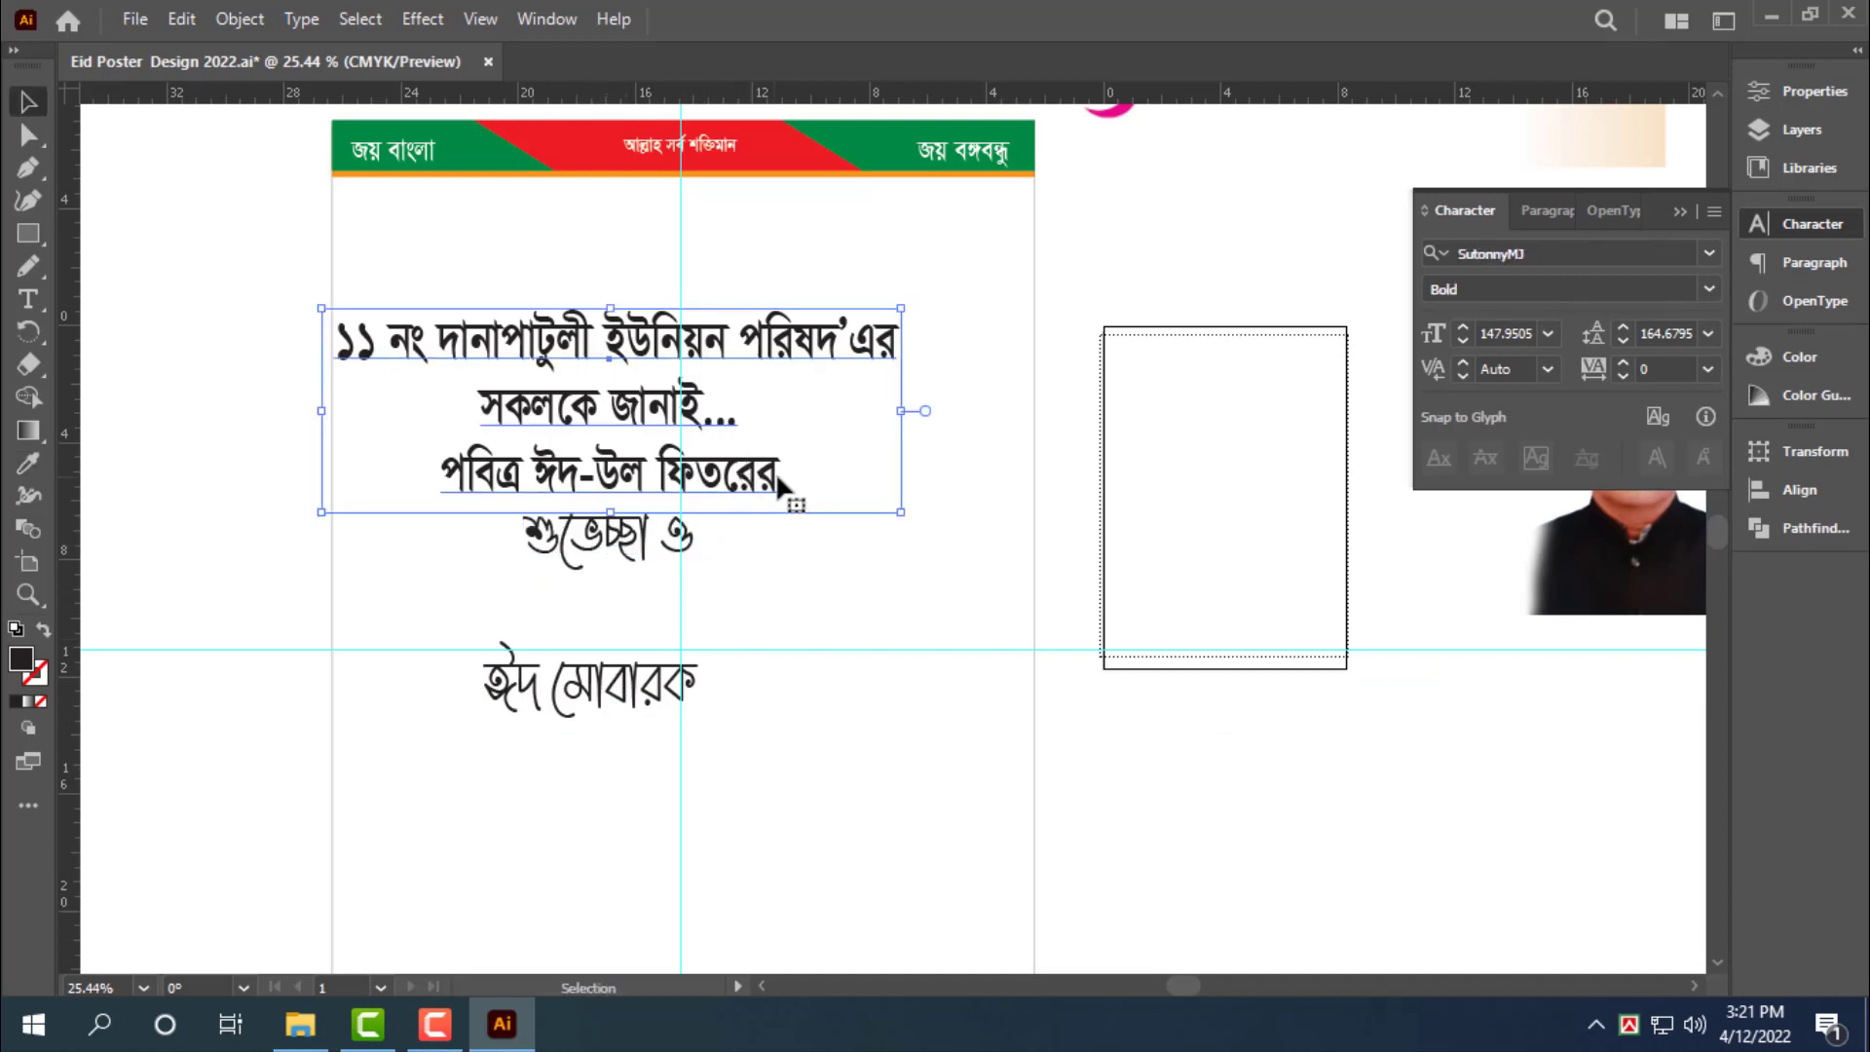
drag(632, 542, 616, 566)
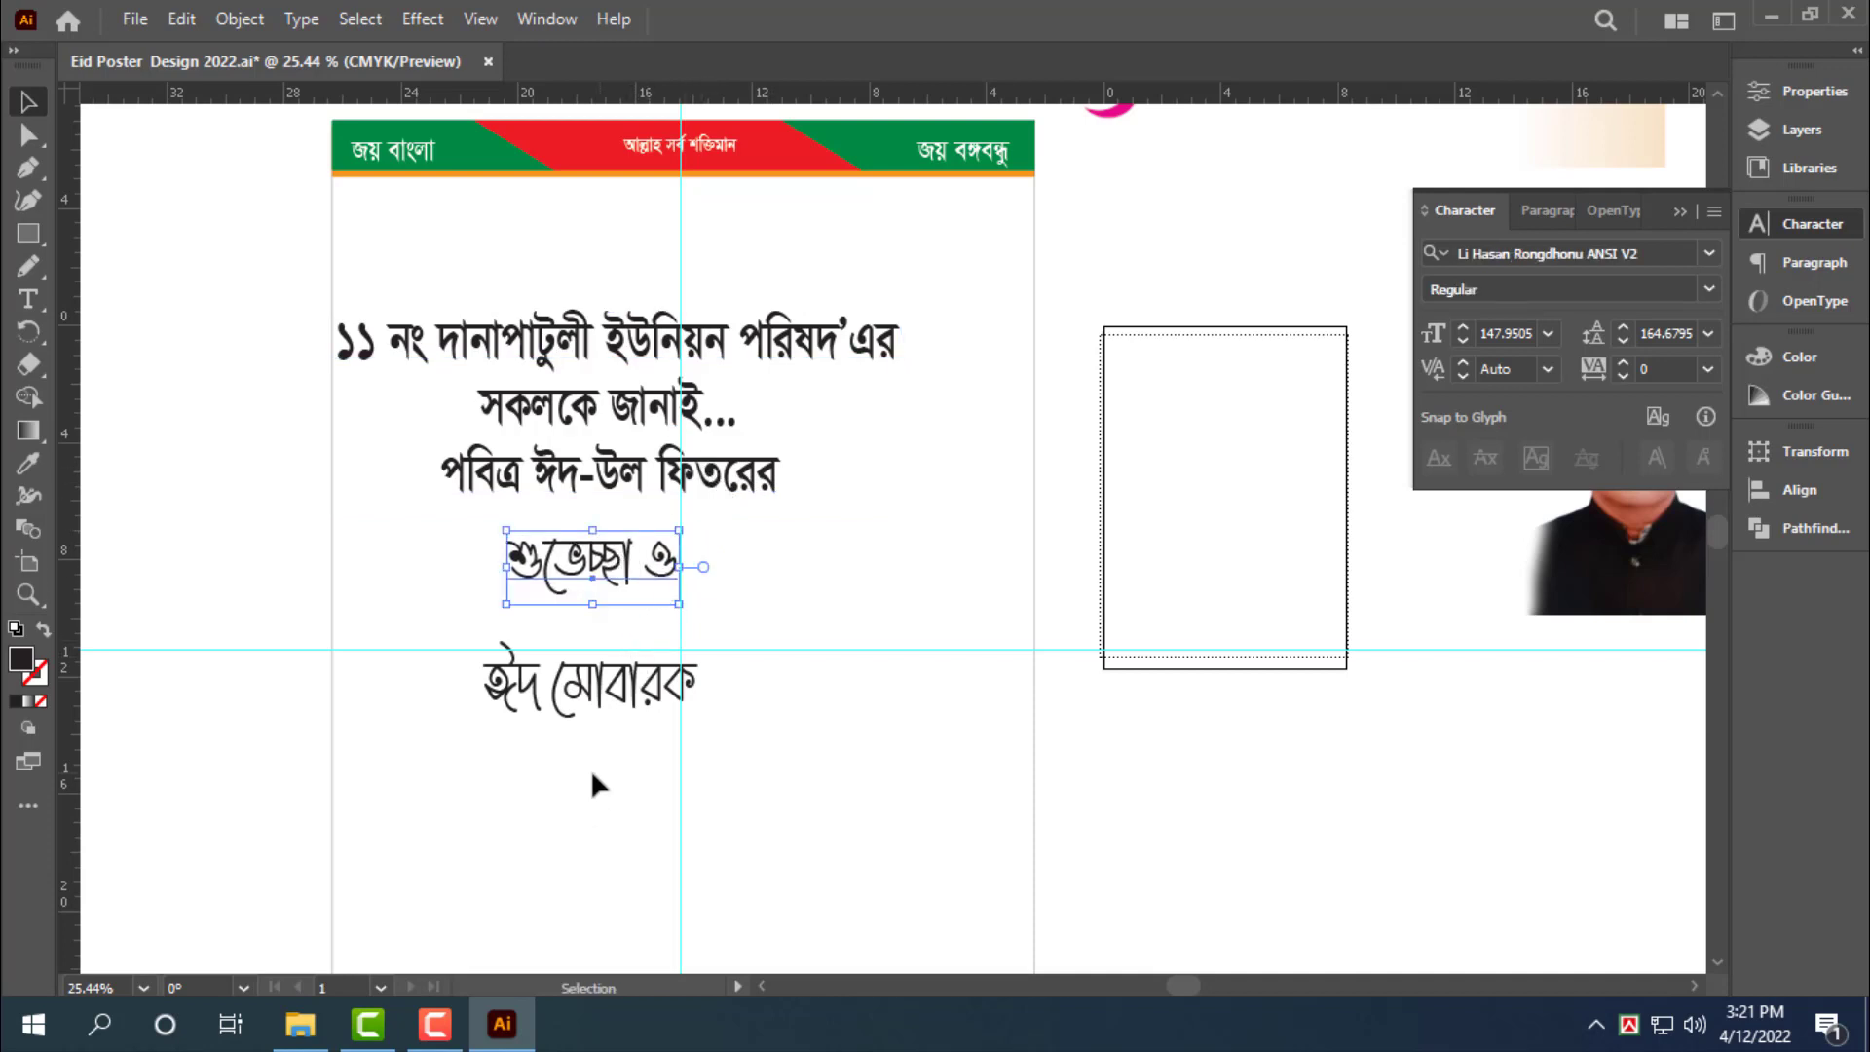
Set the font of "ঈদ মোবারক" to Li Kongka Borno ANSI V2 and scale the text up
click(609, 701)
click(1579, 255)
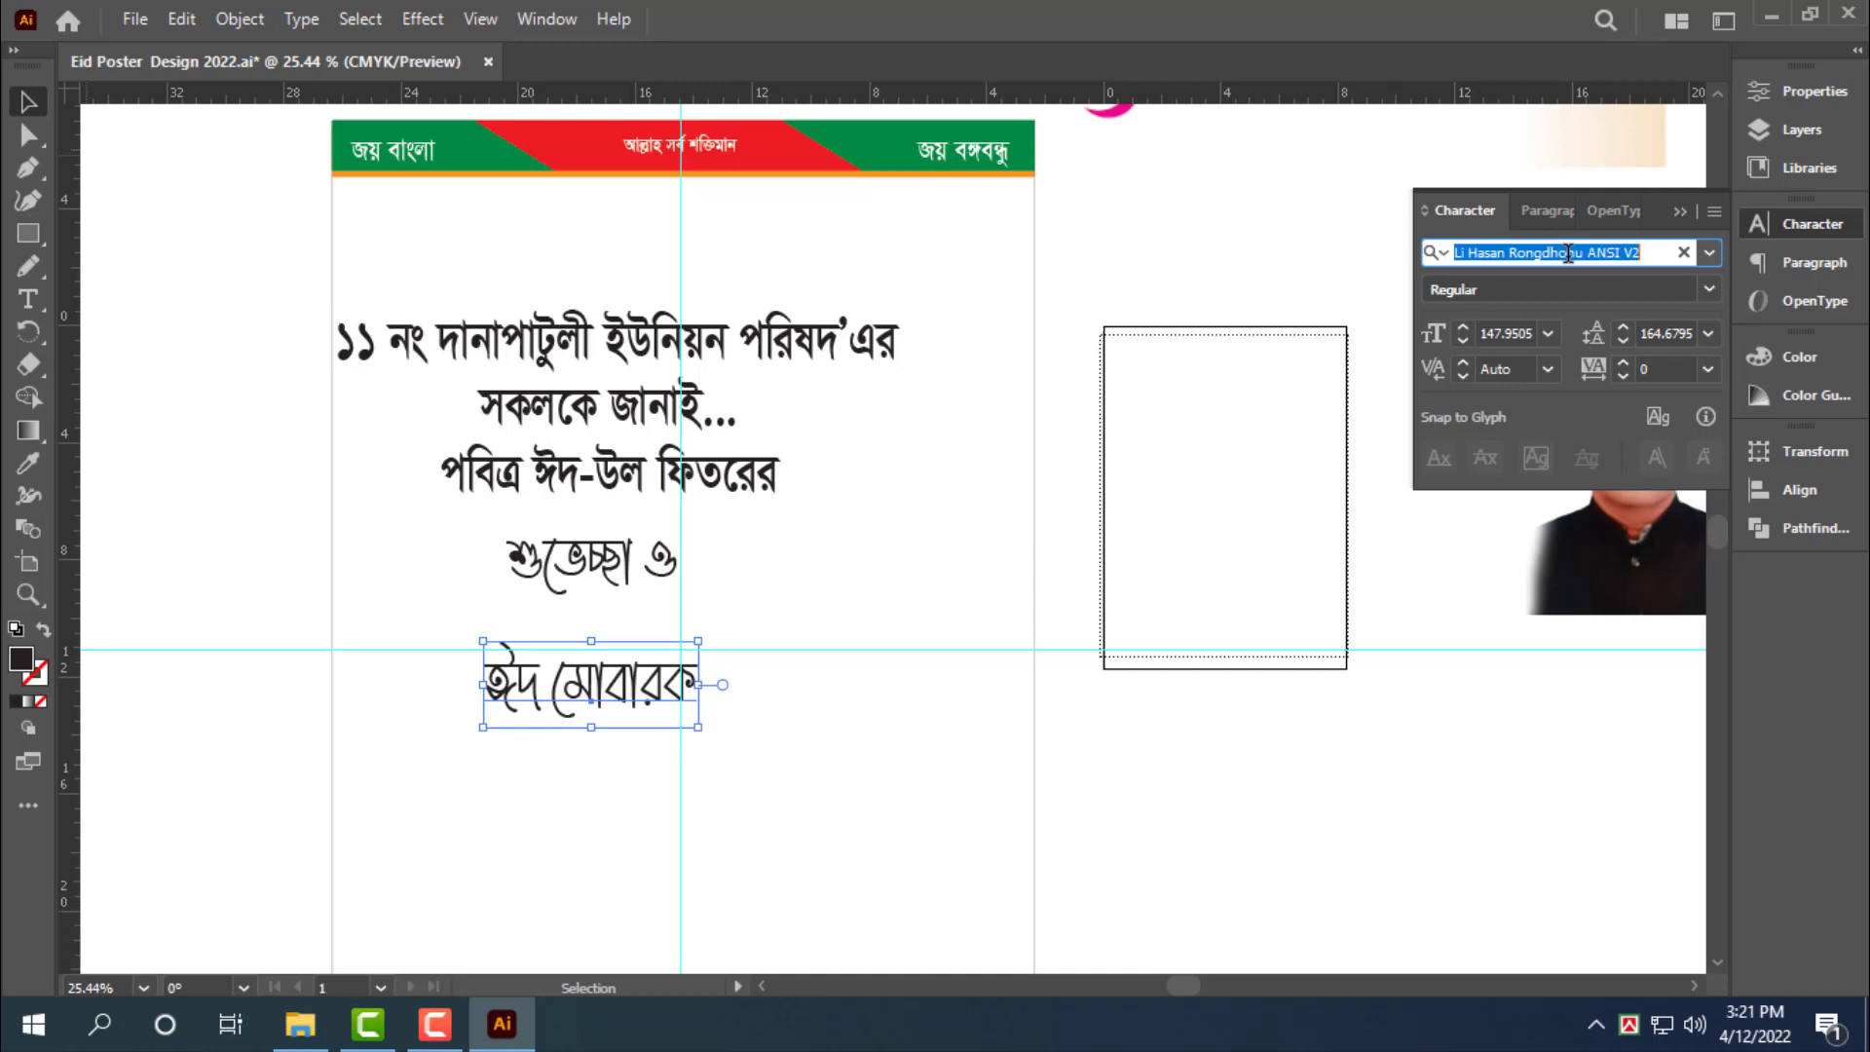
text(li kon)
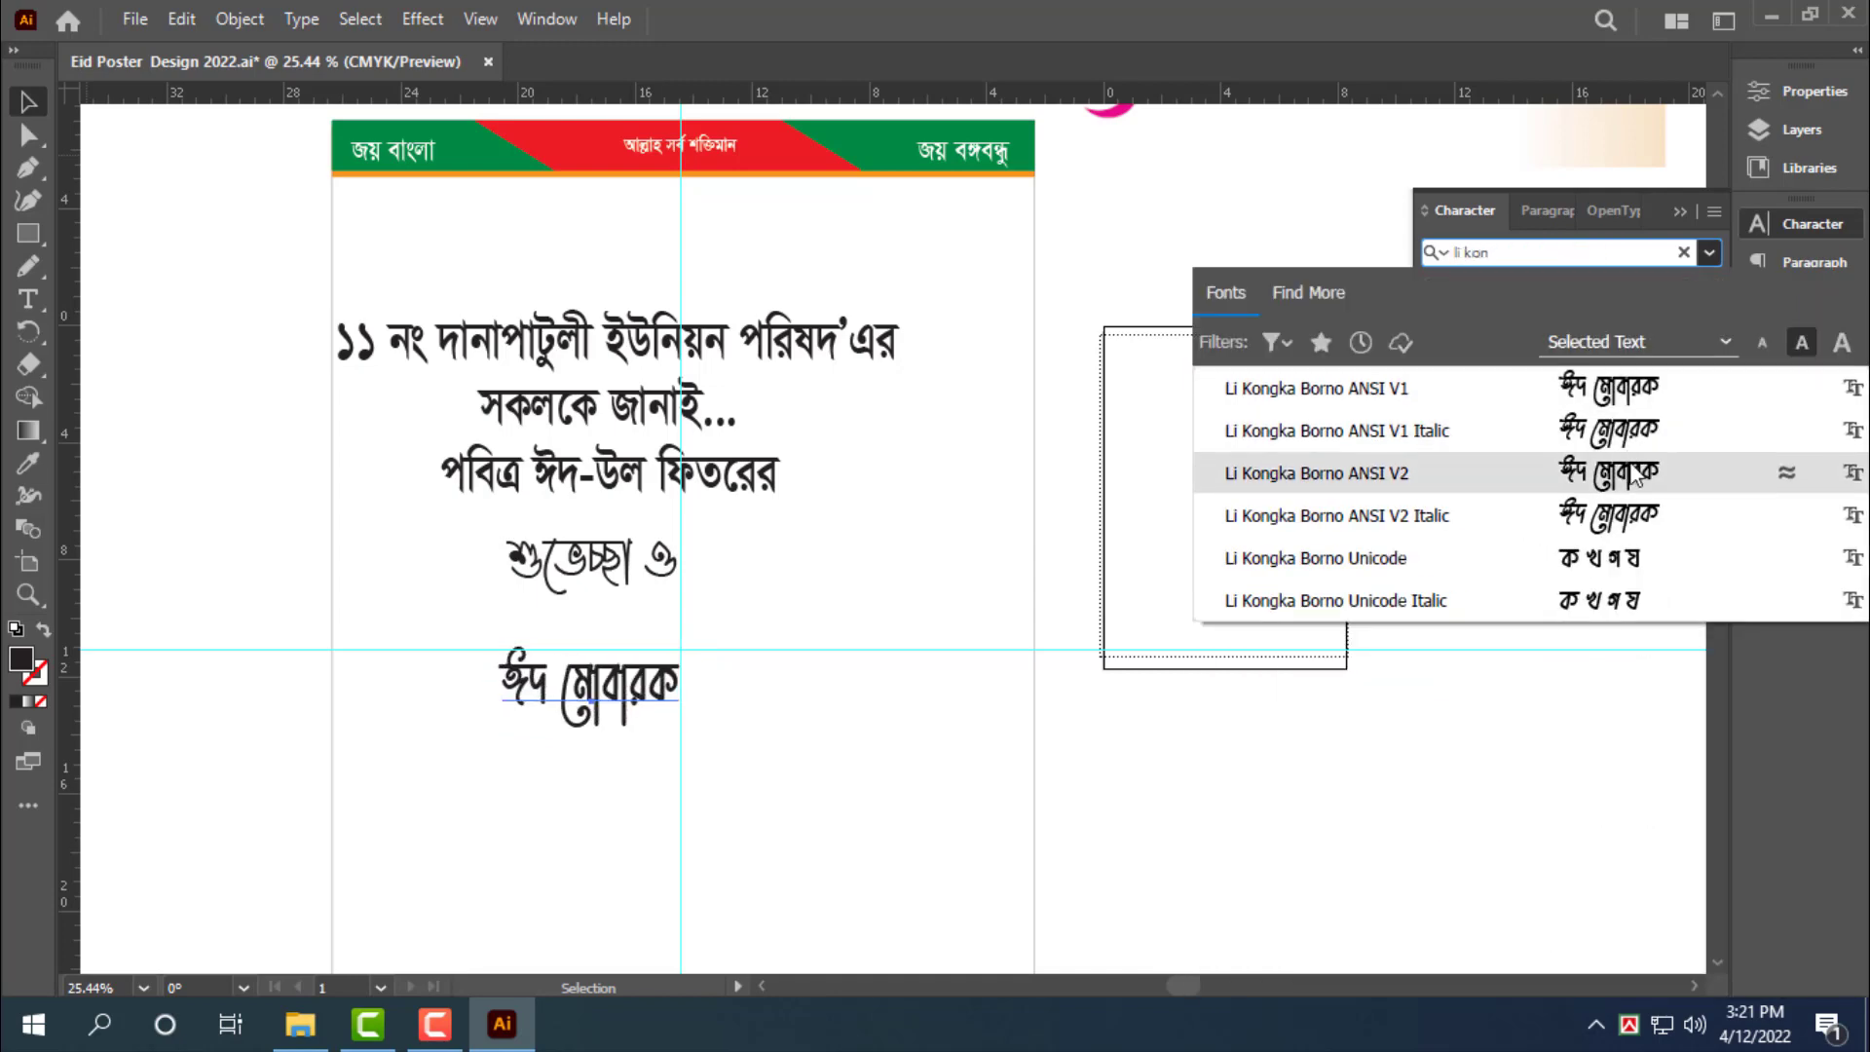
click(1676, 472)
drag(686, 696, 768, 661)
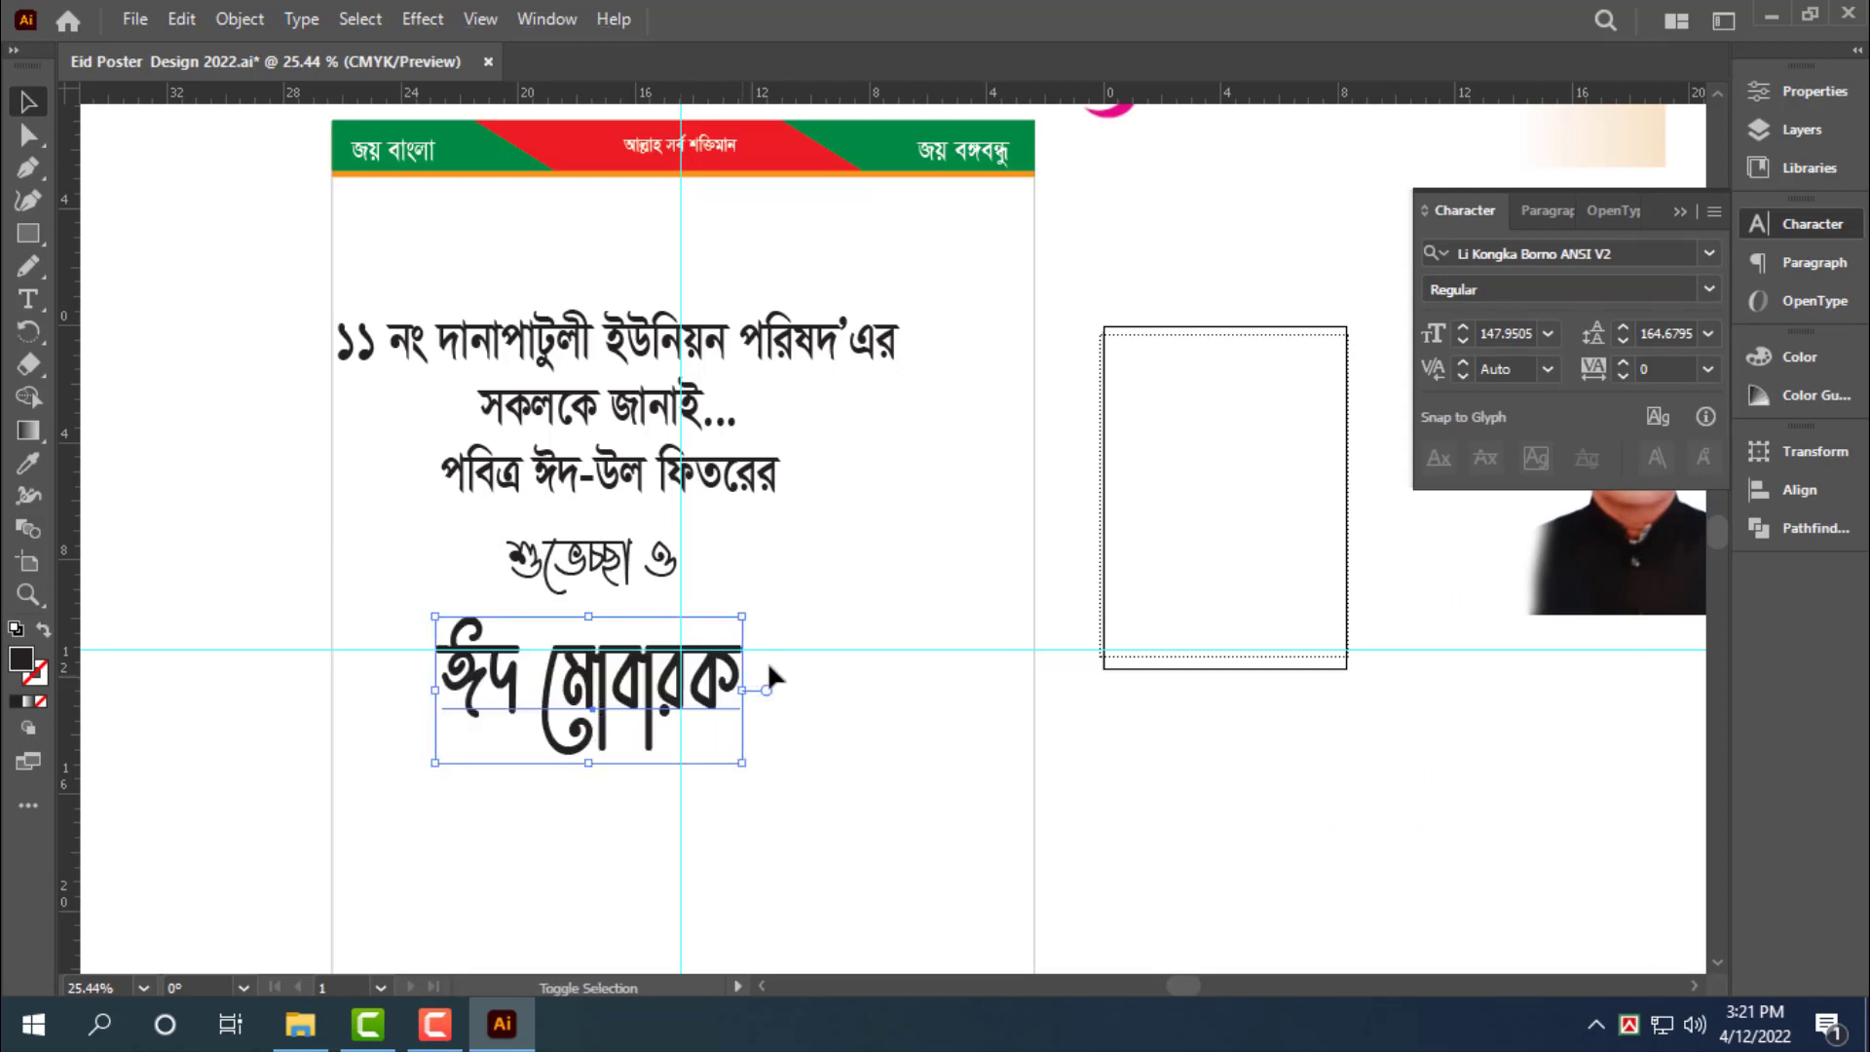
click(720, 482)
triple_click(735, 477)
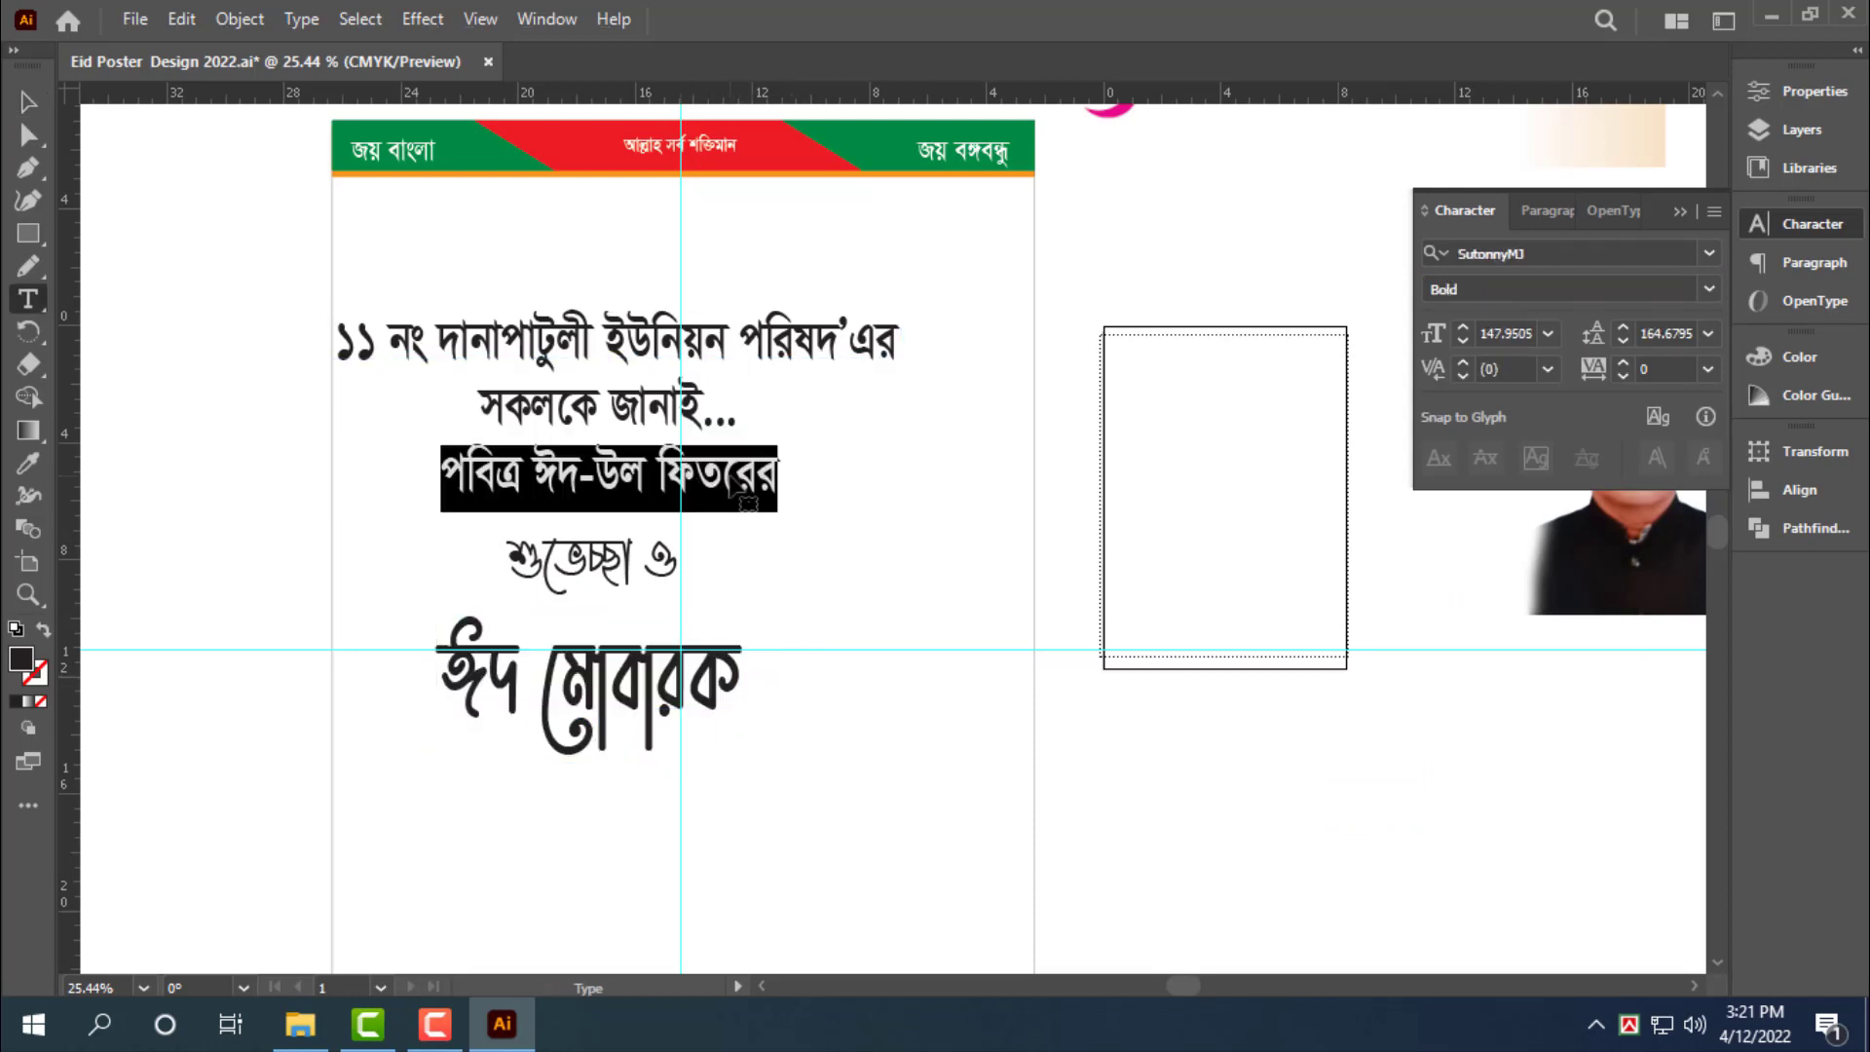
key(BackSpace)
key(BackSpace)
key(Escape)
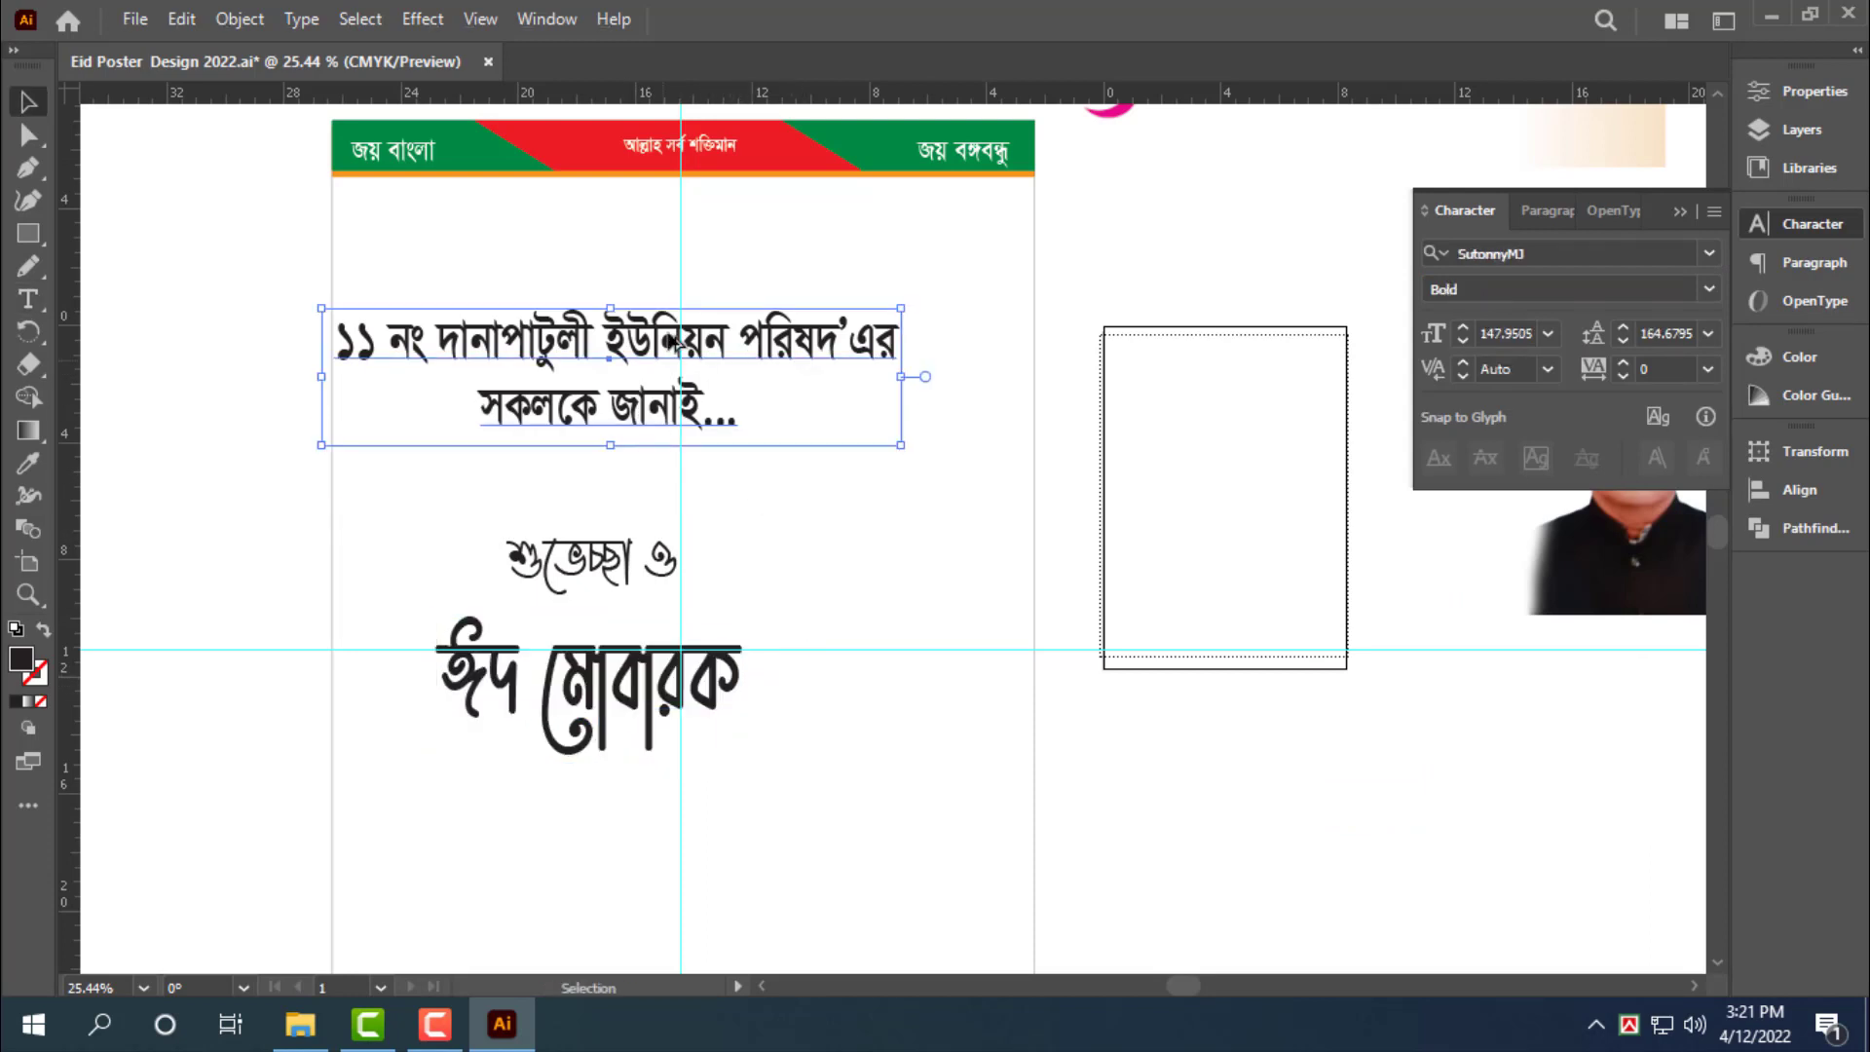
drag(678, 343, 668, 481)
double_click(672, 496)
key(ctrl+a)
key(ctrl+v)
key(Escape)
Set the font of the three-line greeting block to KarnaphuliMJ Bold
shift+click(688, 410)
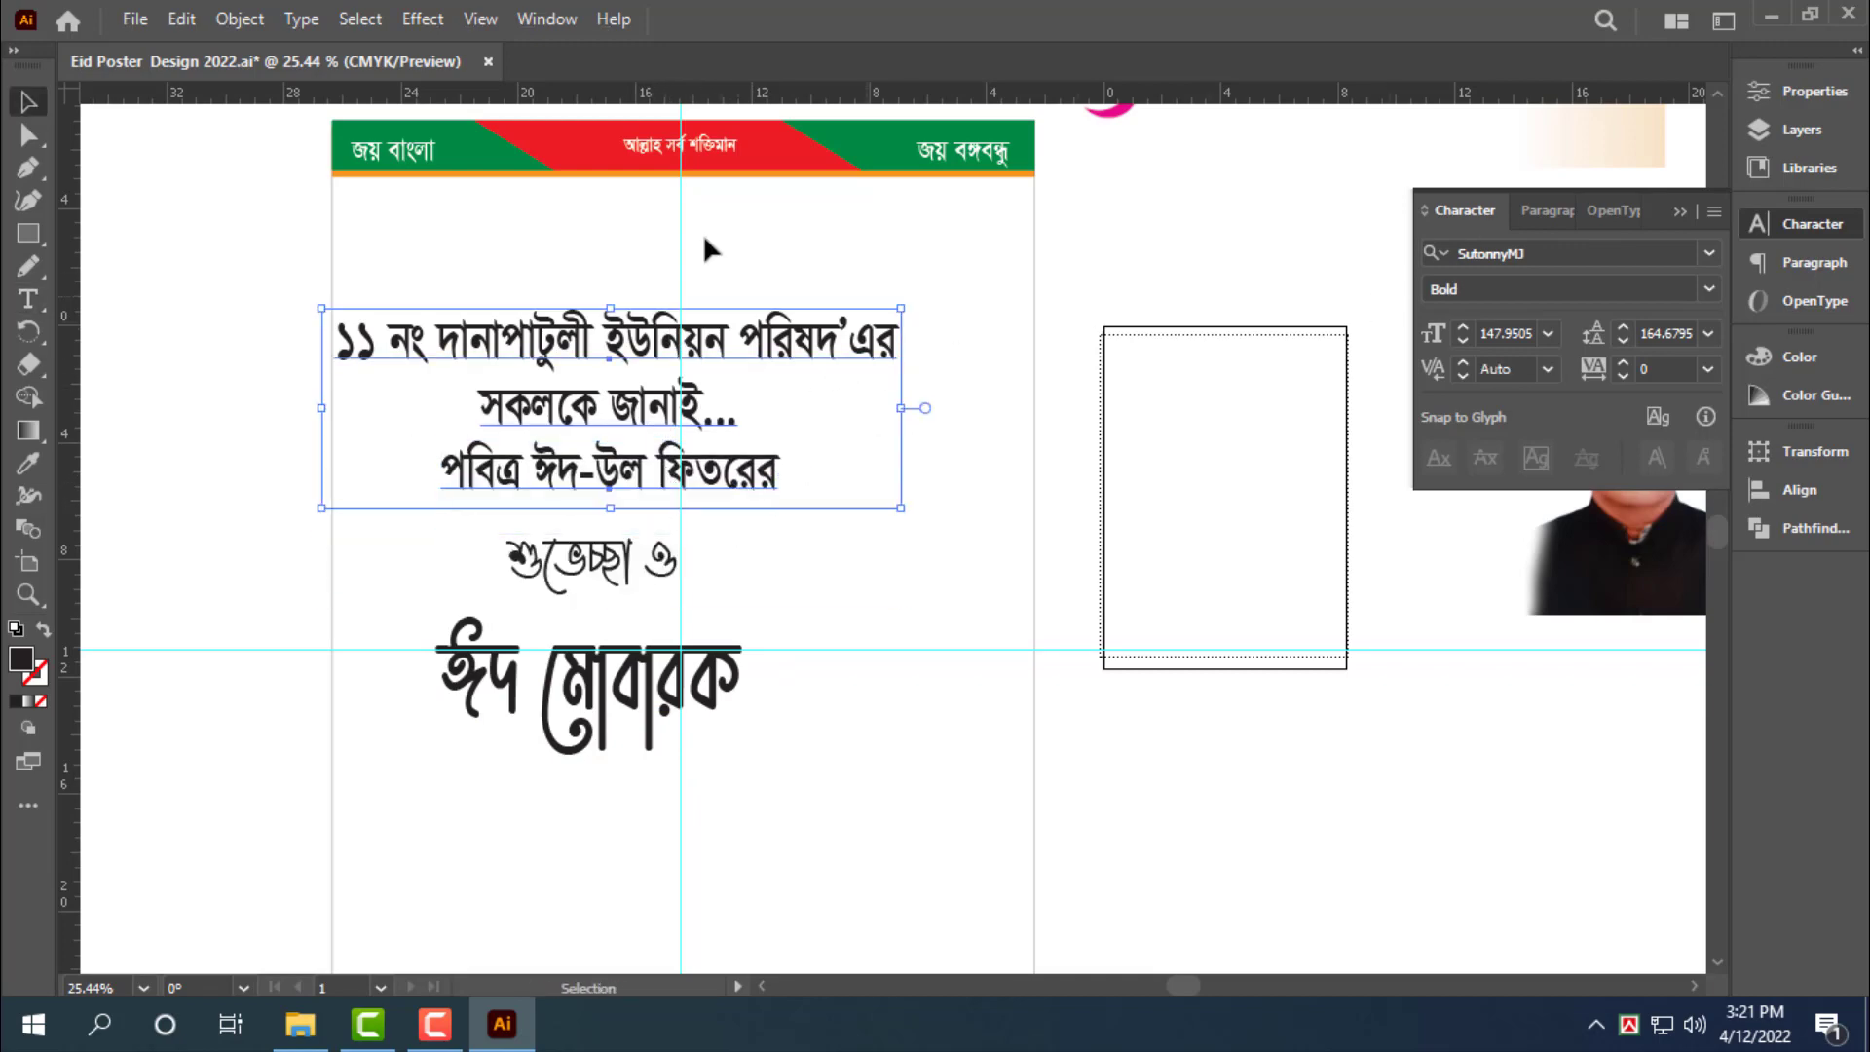
click(1549, 253)
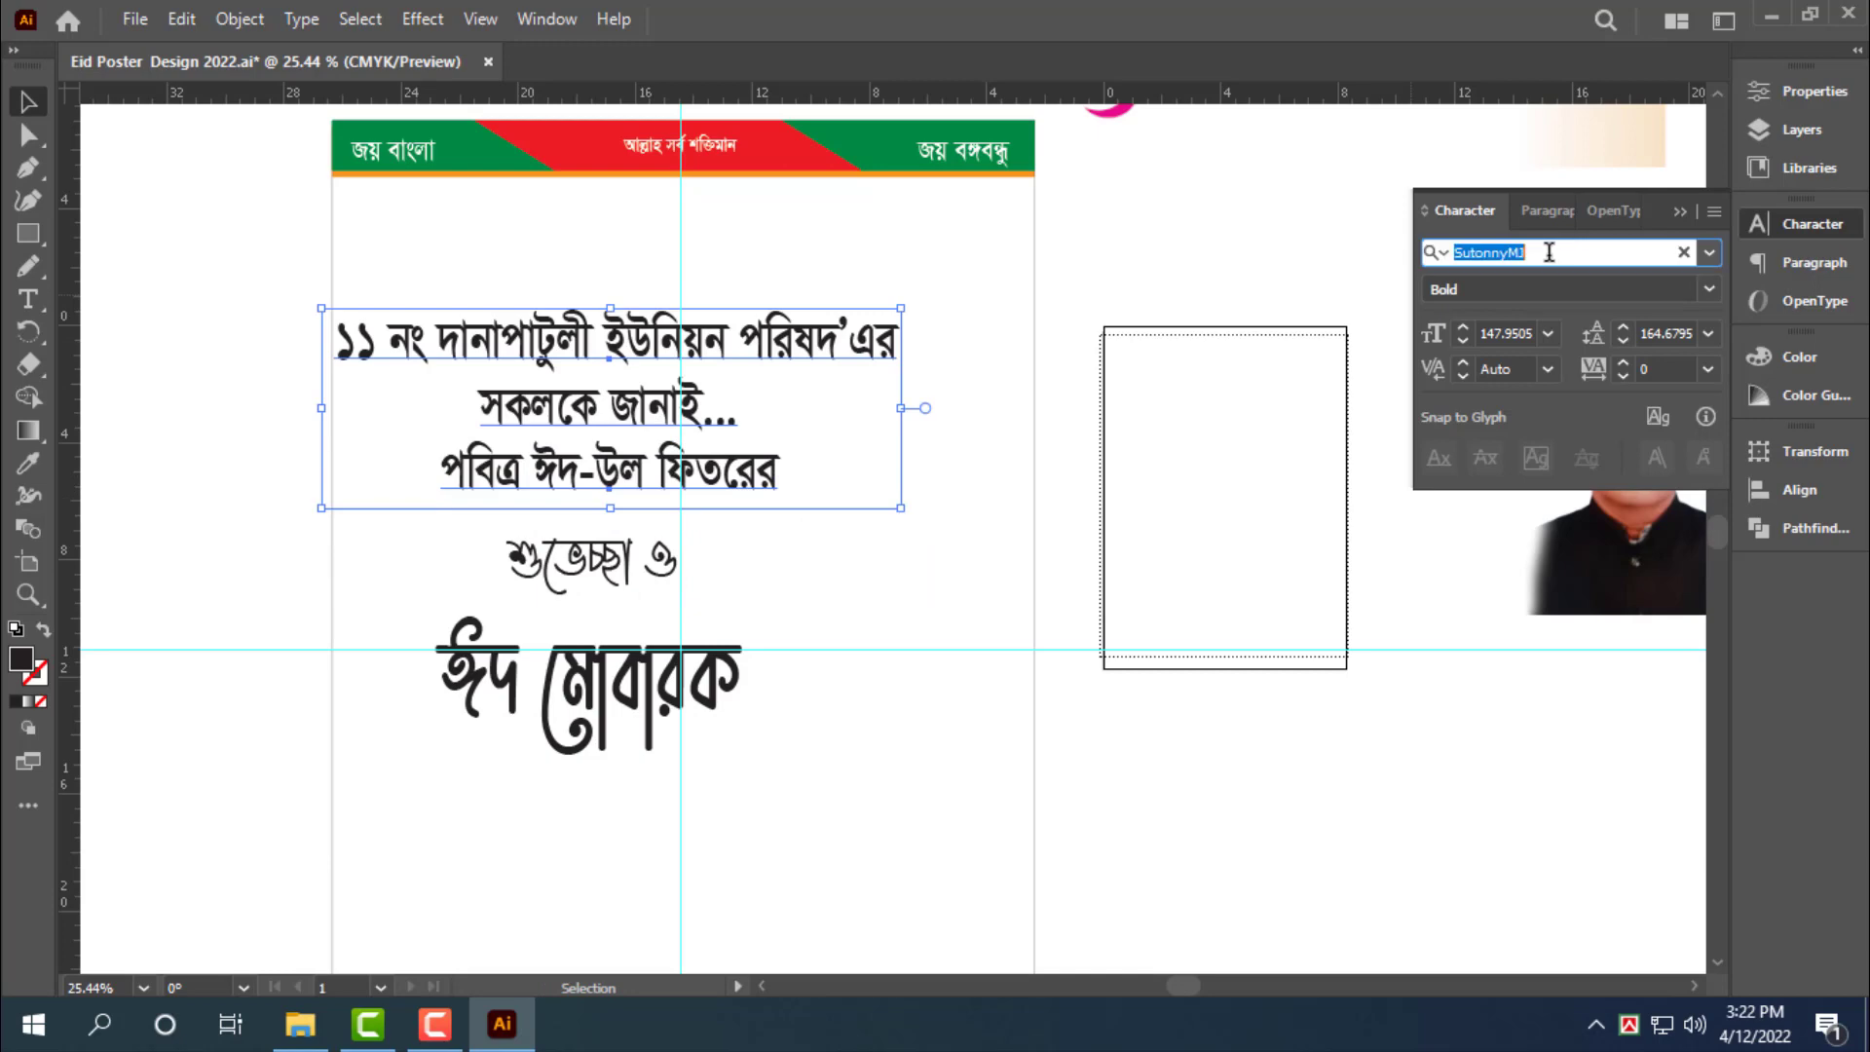
text(kar)
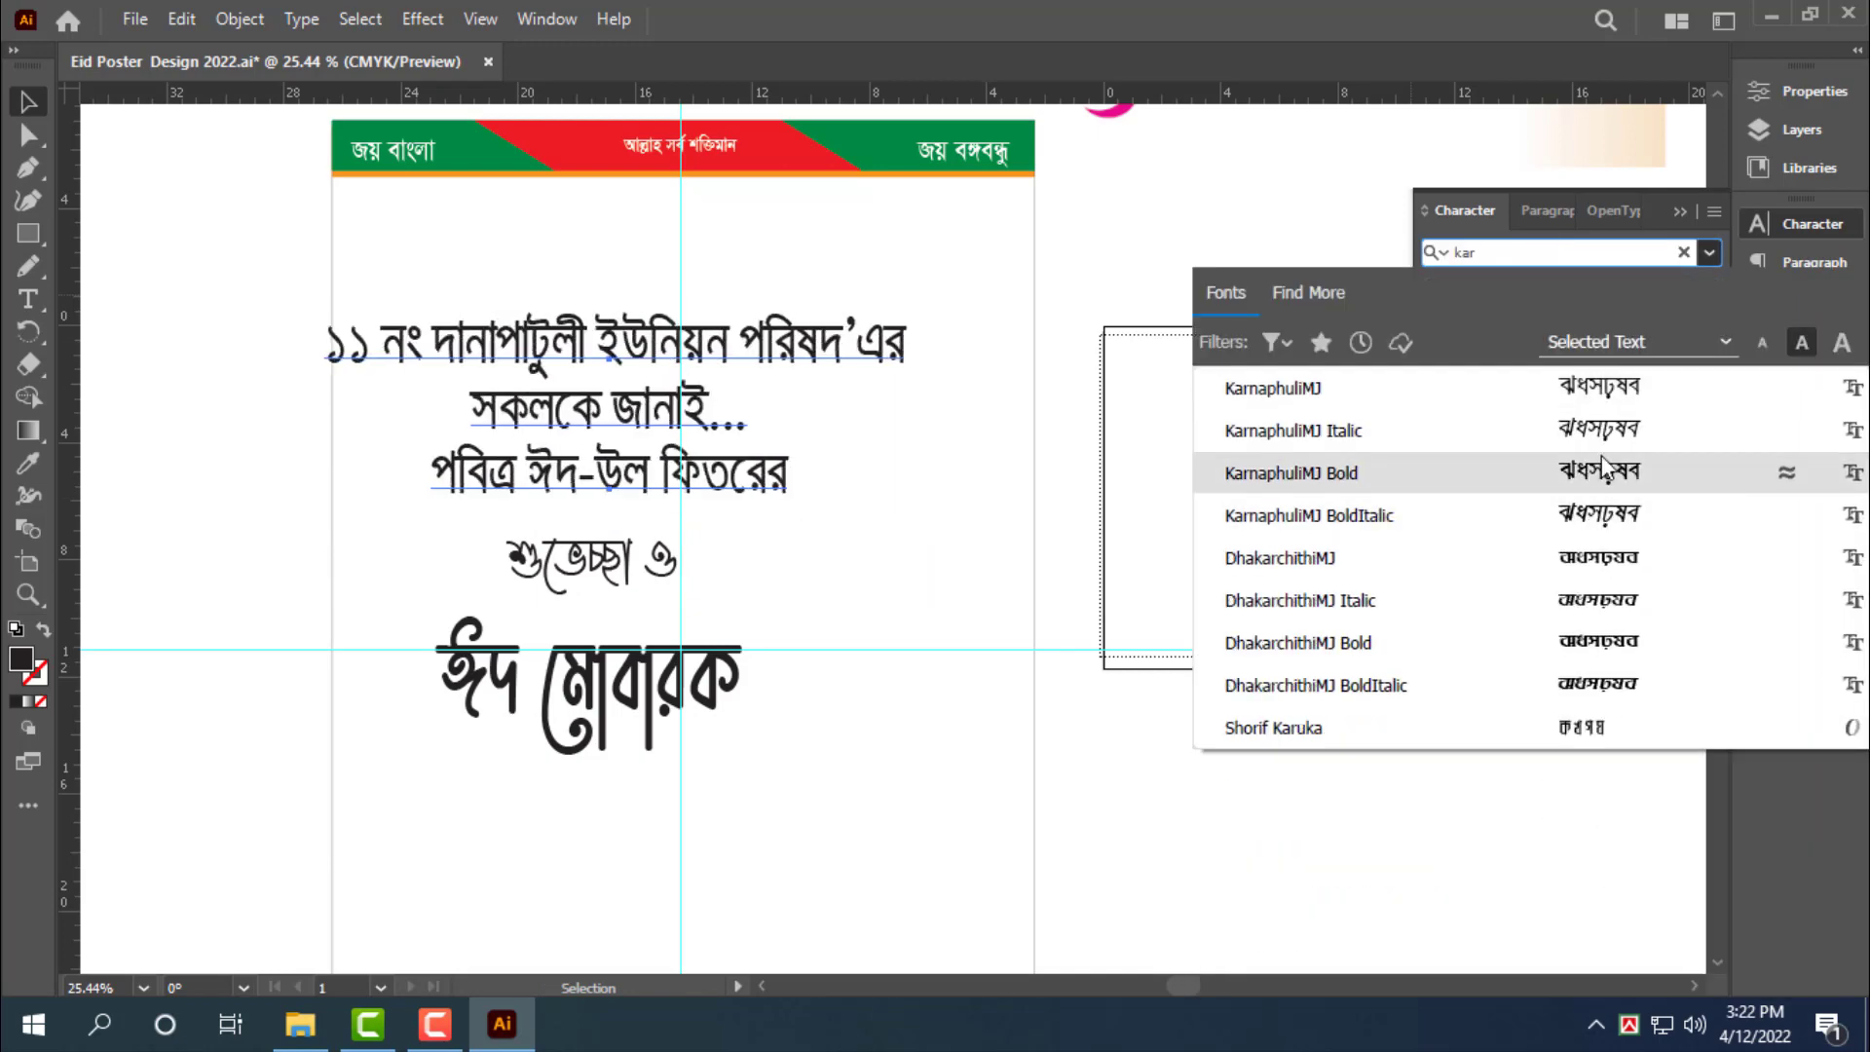
click(1598, 473)
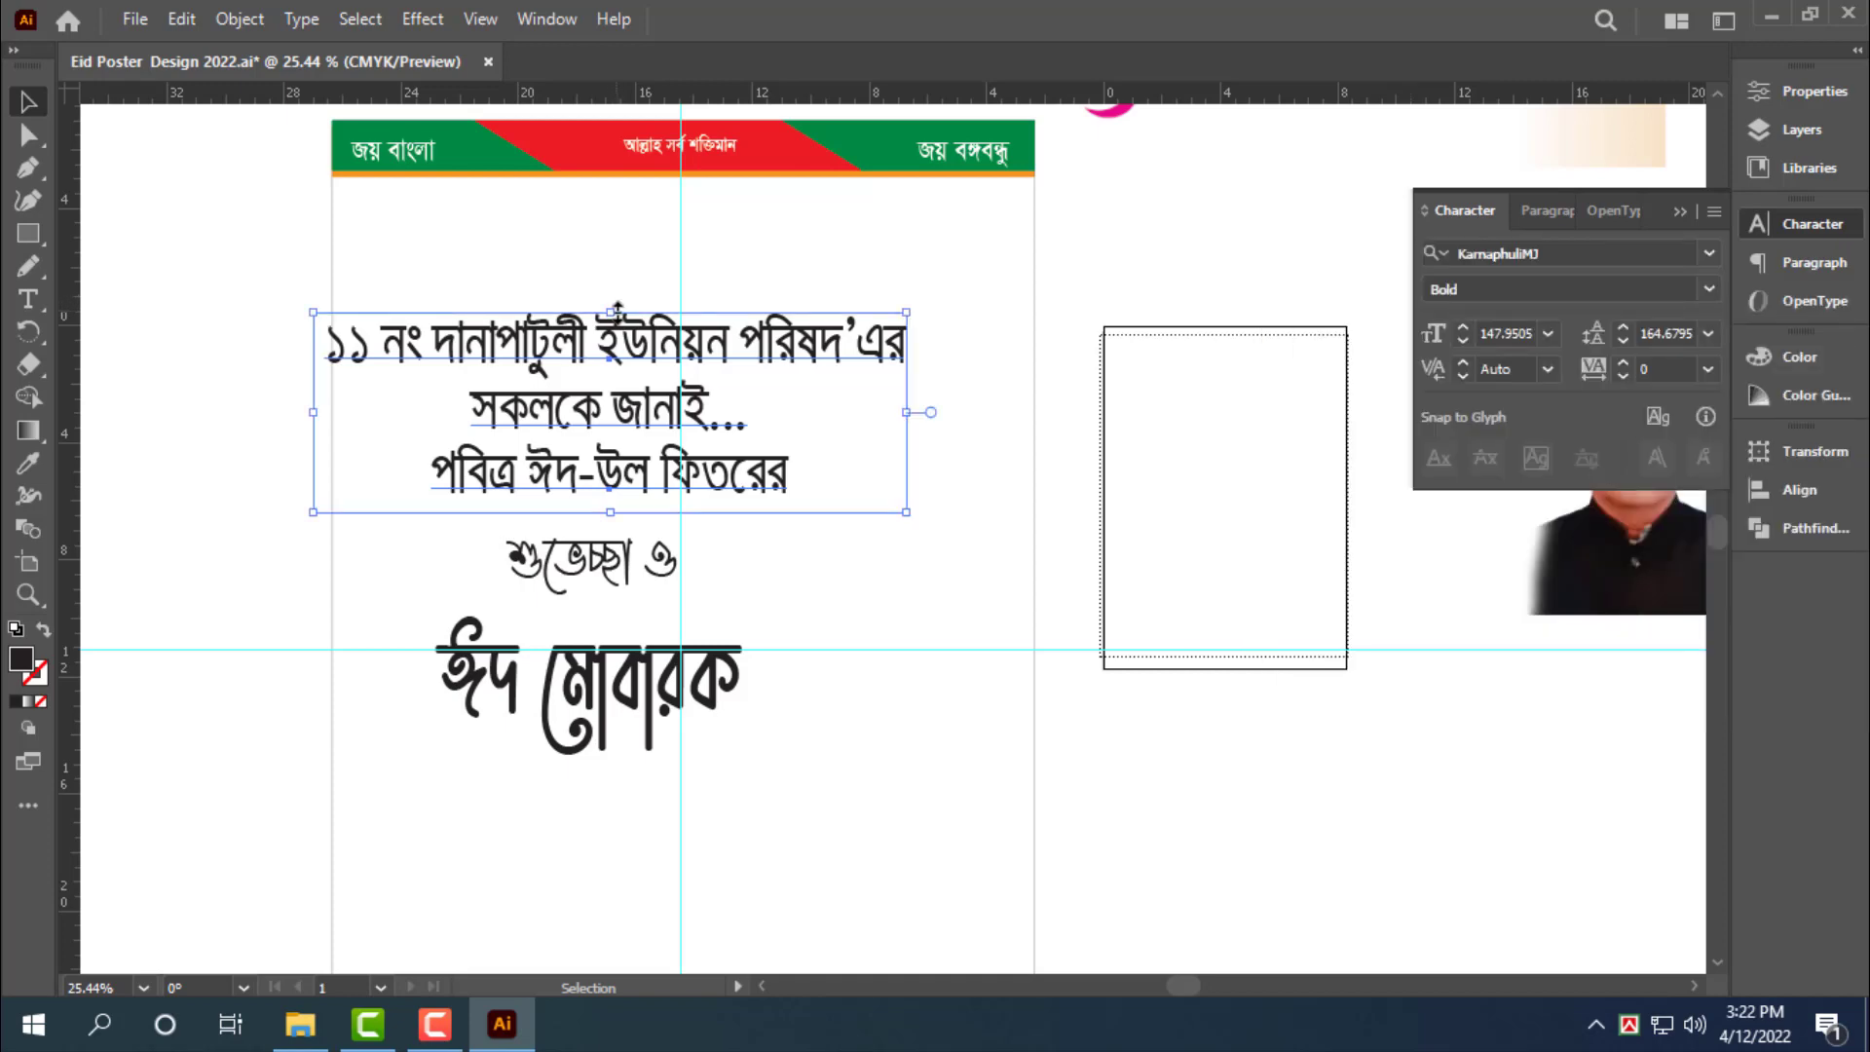
Split the line "পবিত্র ঈদ-উল ফিতরের" off the greeting block into its own text object just below it
scroll(633, 266, down, 2)
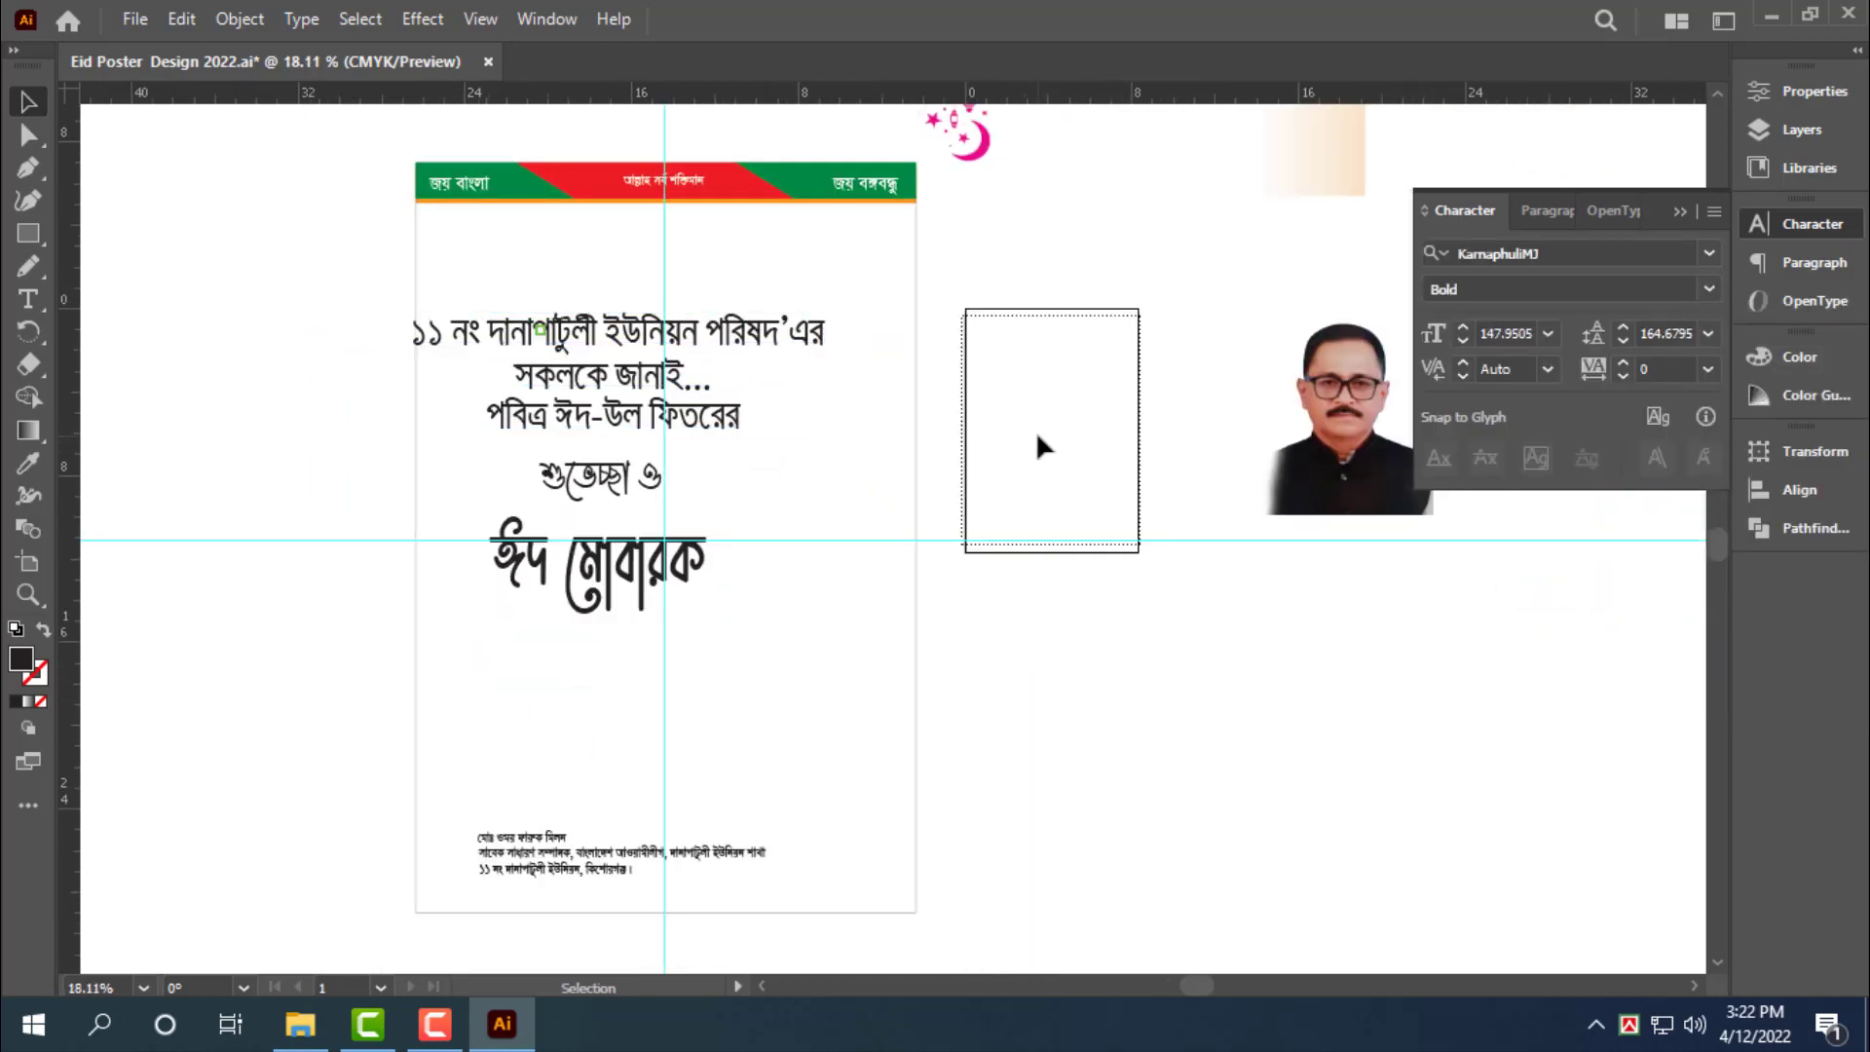
key(Tab)
scroll(482, 526, up, 2)
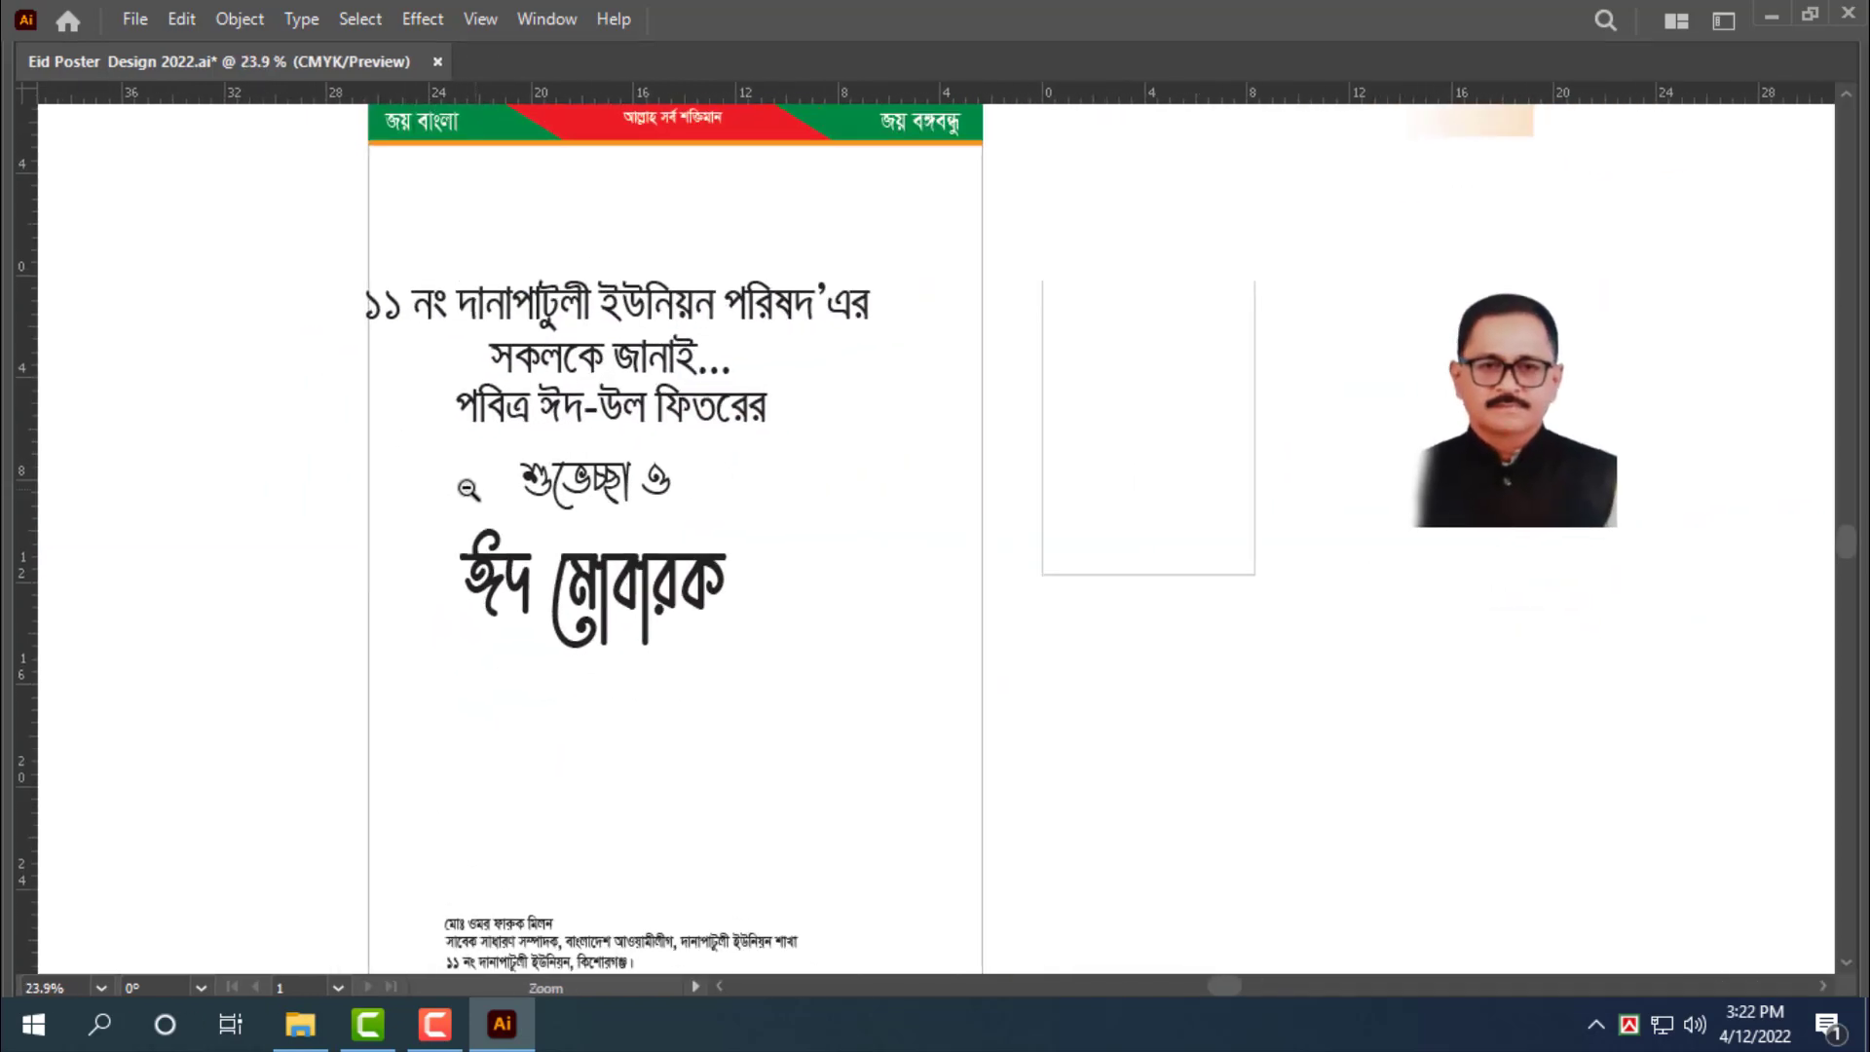
click(679, 365)
scroll(776, 508, down, 2)
drag(775, 508, 758, 384)
drag(1072, 343, 898, 534)
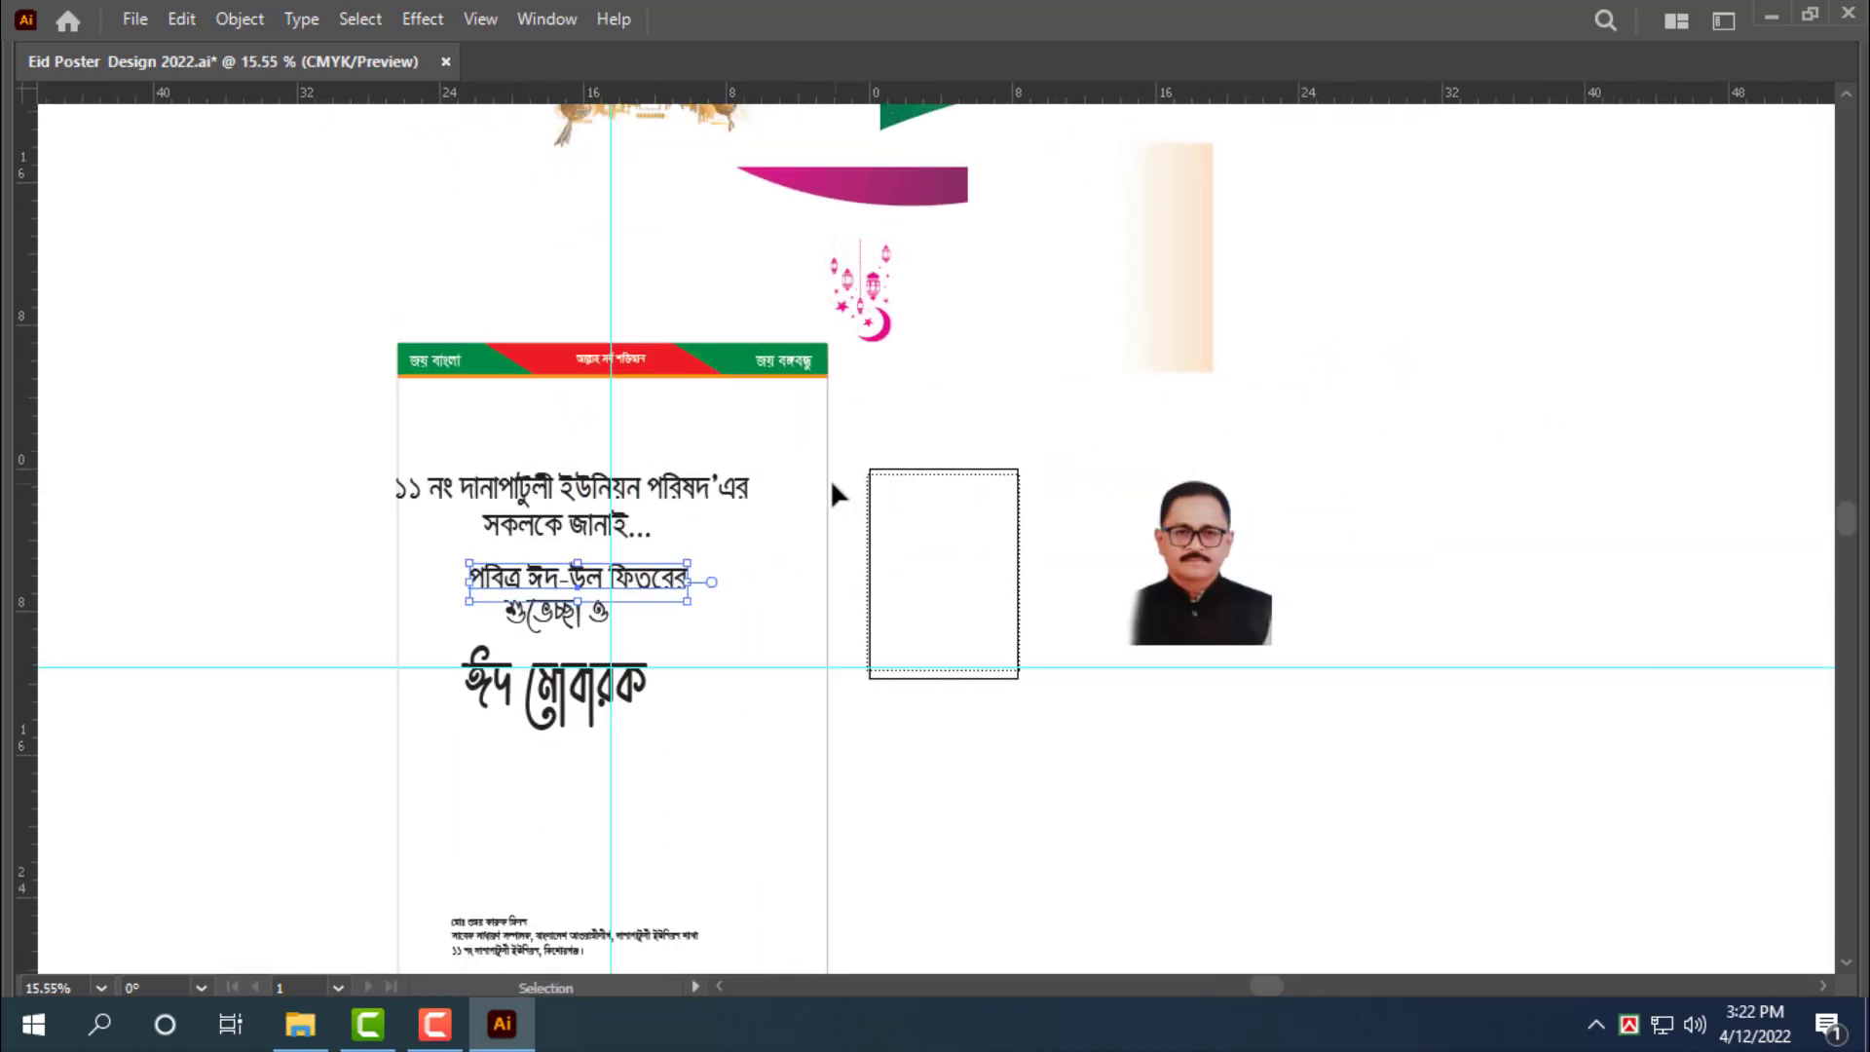
key(Tab)
click(867, 448)
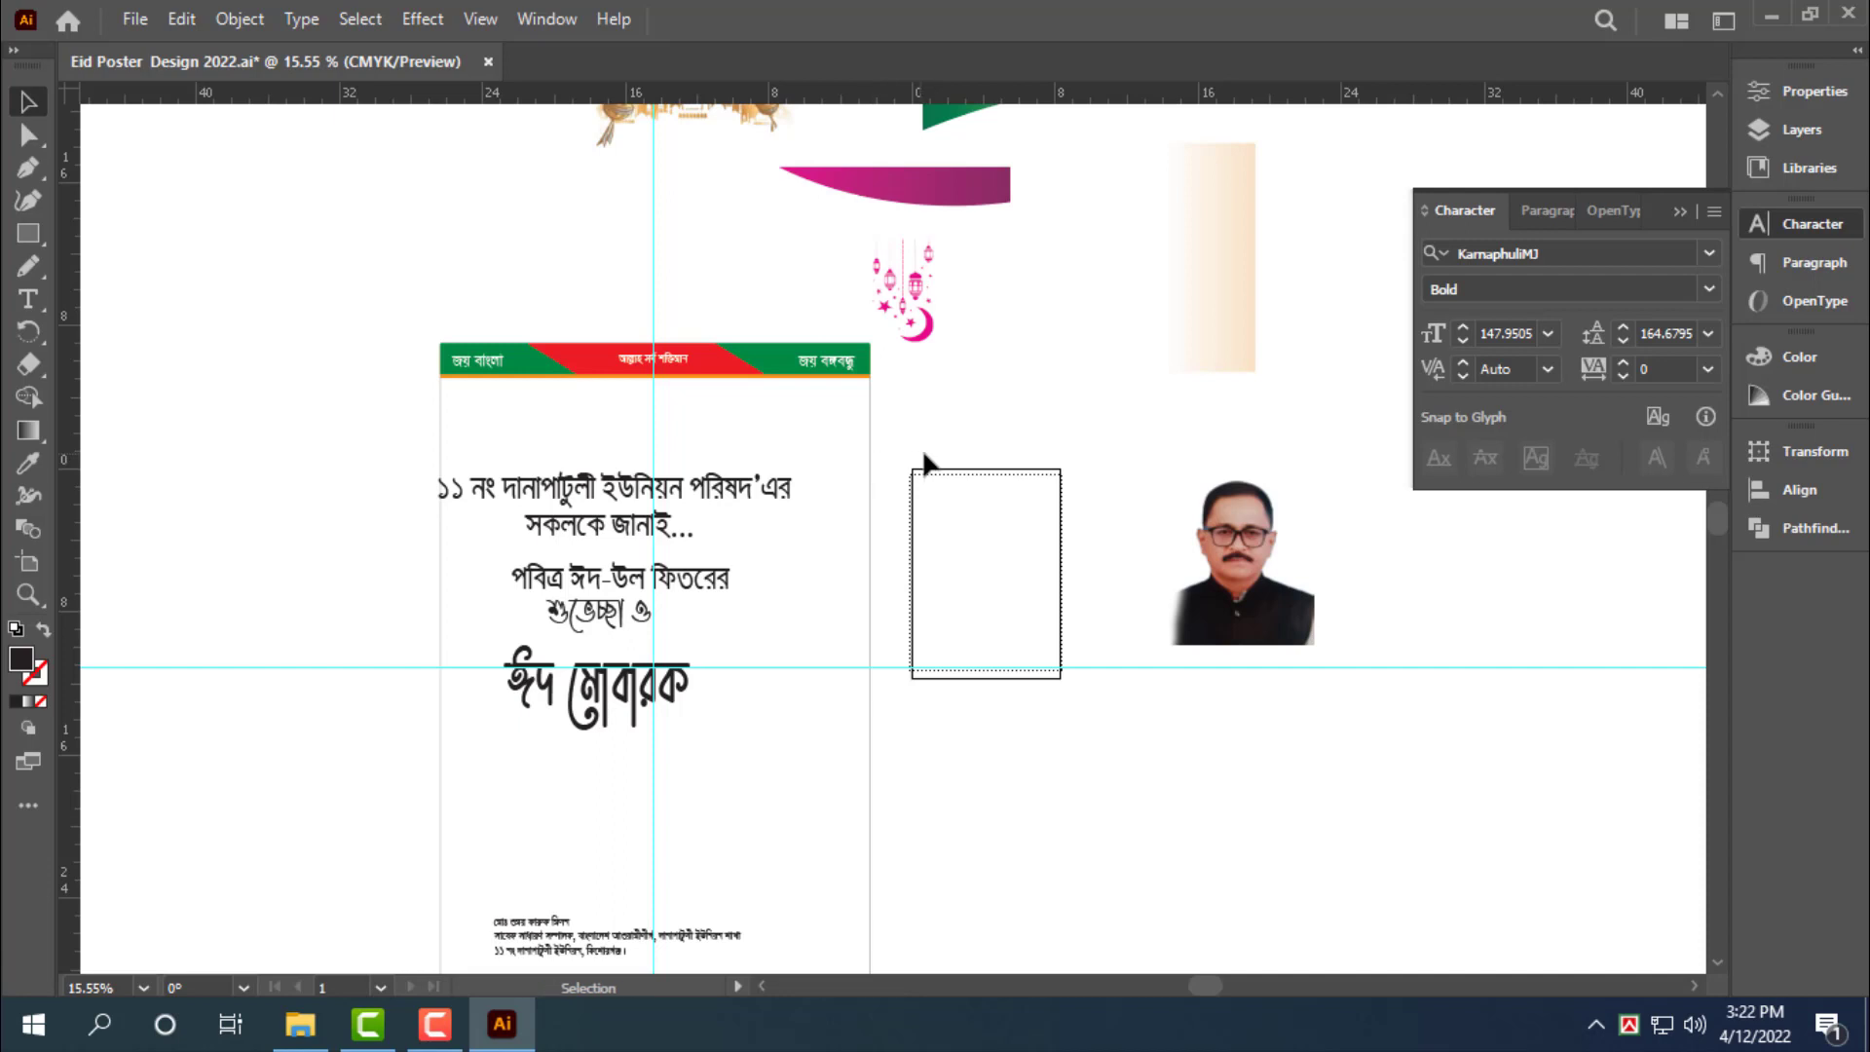
Cover the whole poster with a rectangle filled with the white-to-cream gradient and send it to the back
click(1216, 386)
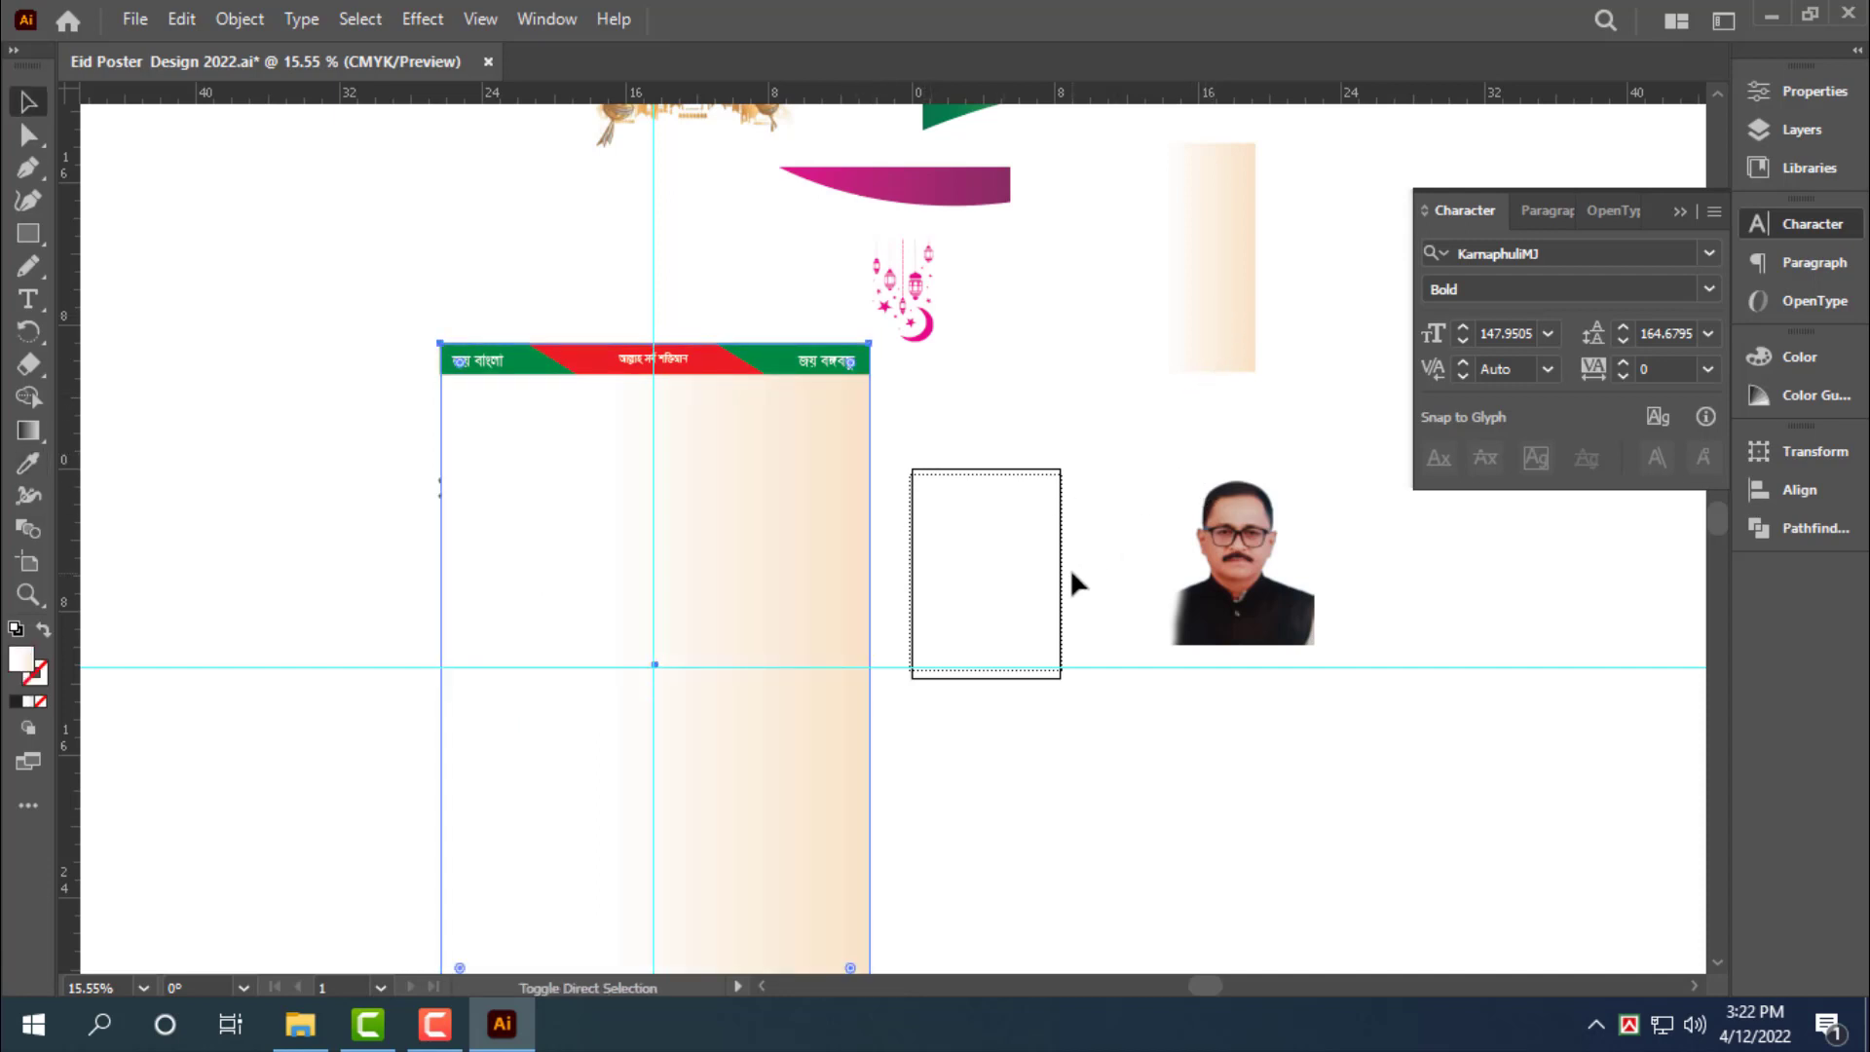
key(ctrl+shift+bracketleft)
click(951, 496)
drag(1056, 386, 1030, 473)
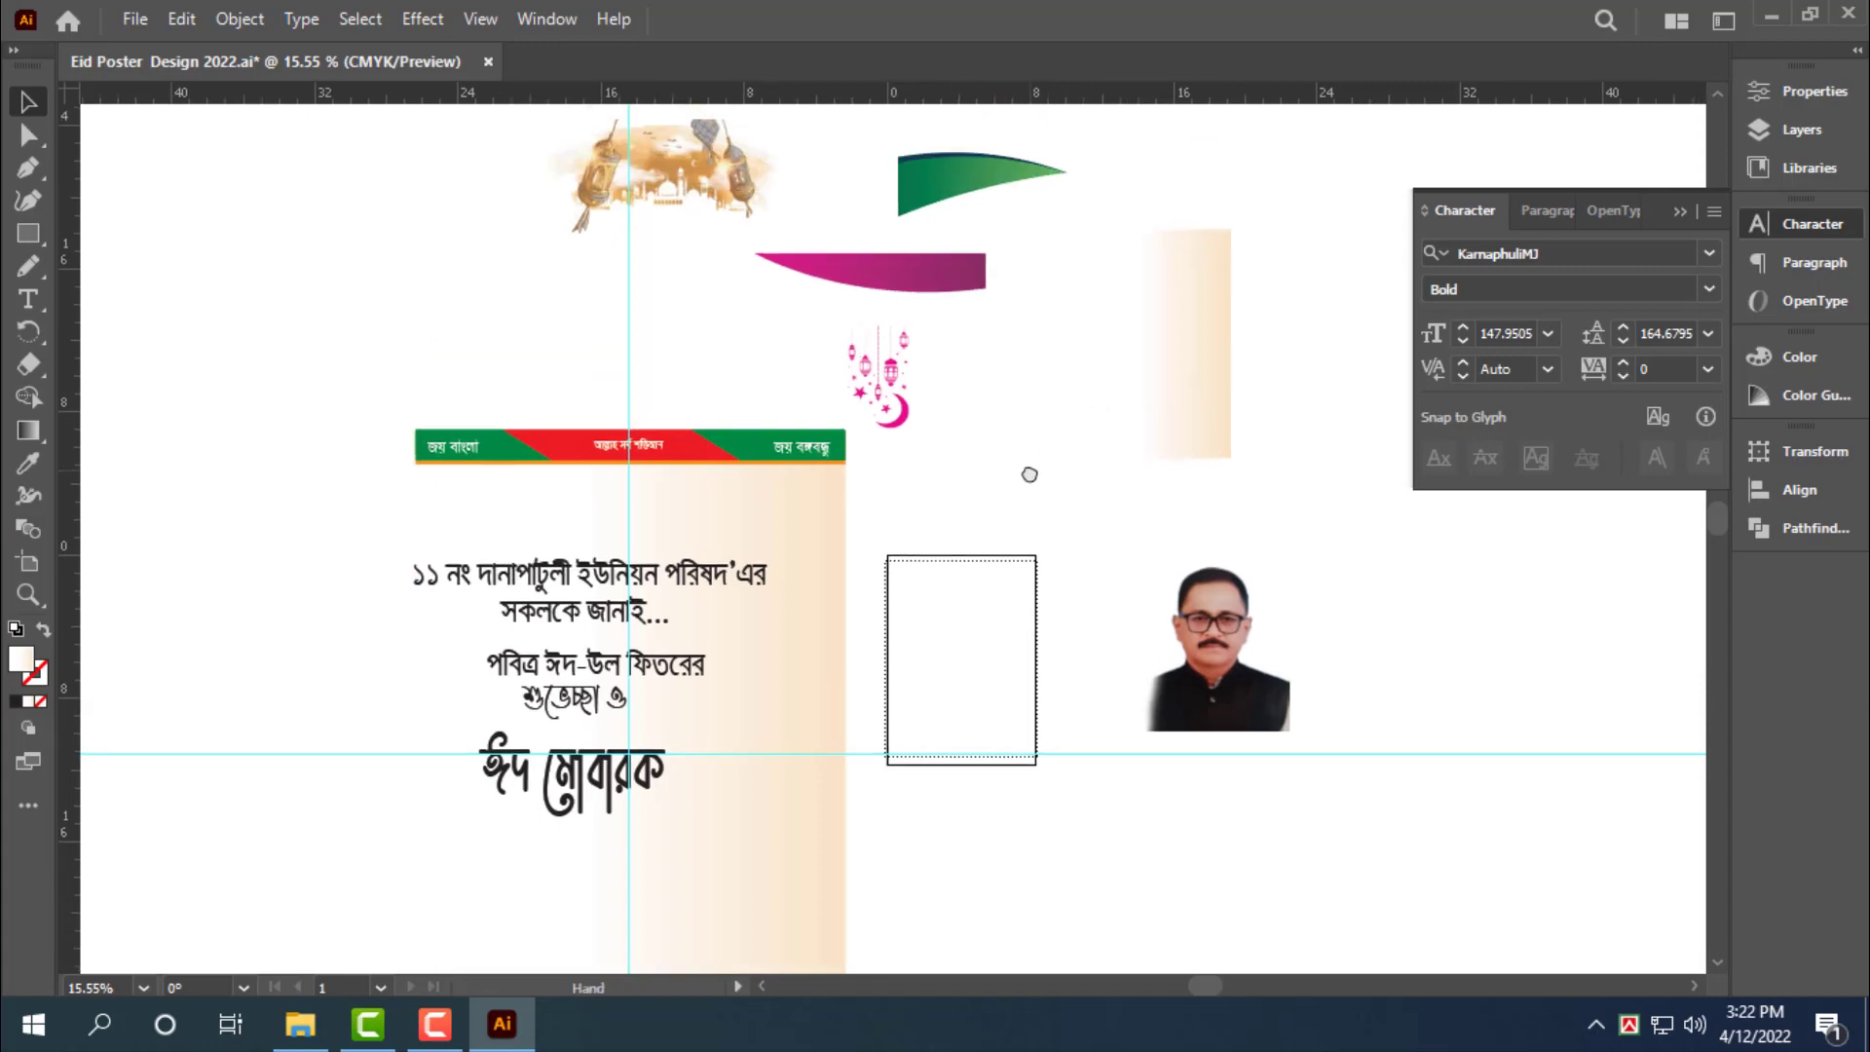
Delete the loose gradient rectangle beside the poster and give the poster background a near-black stroke
click(1166, 337)
key(Delete)
click(793, 592)
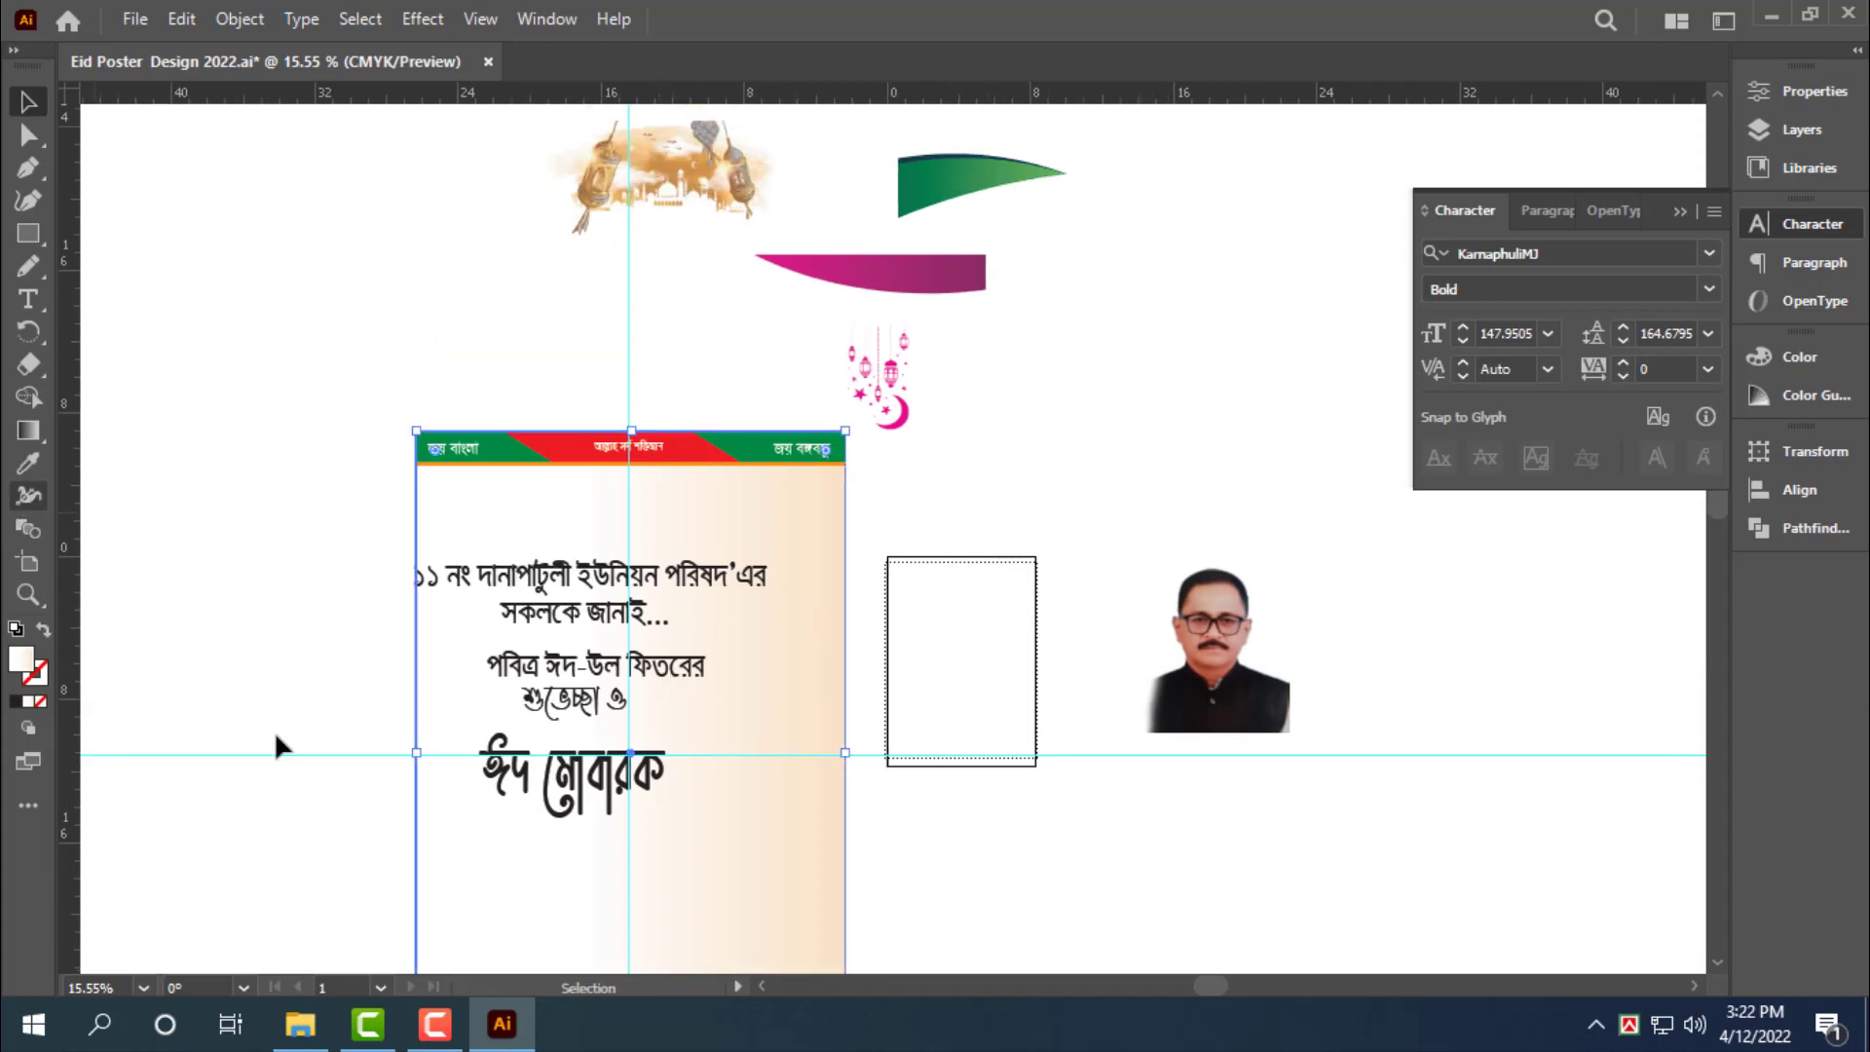
click(49, 677)
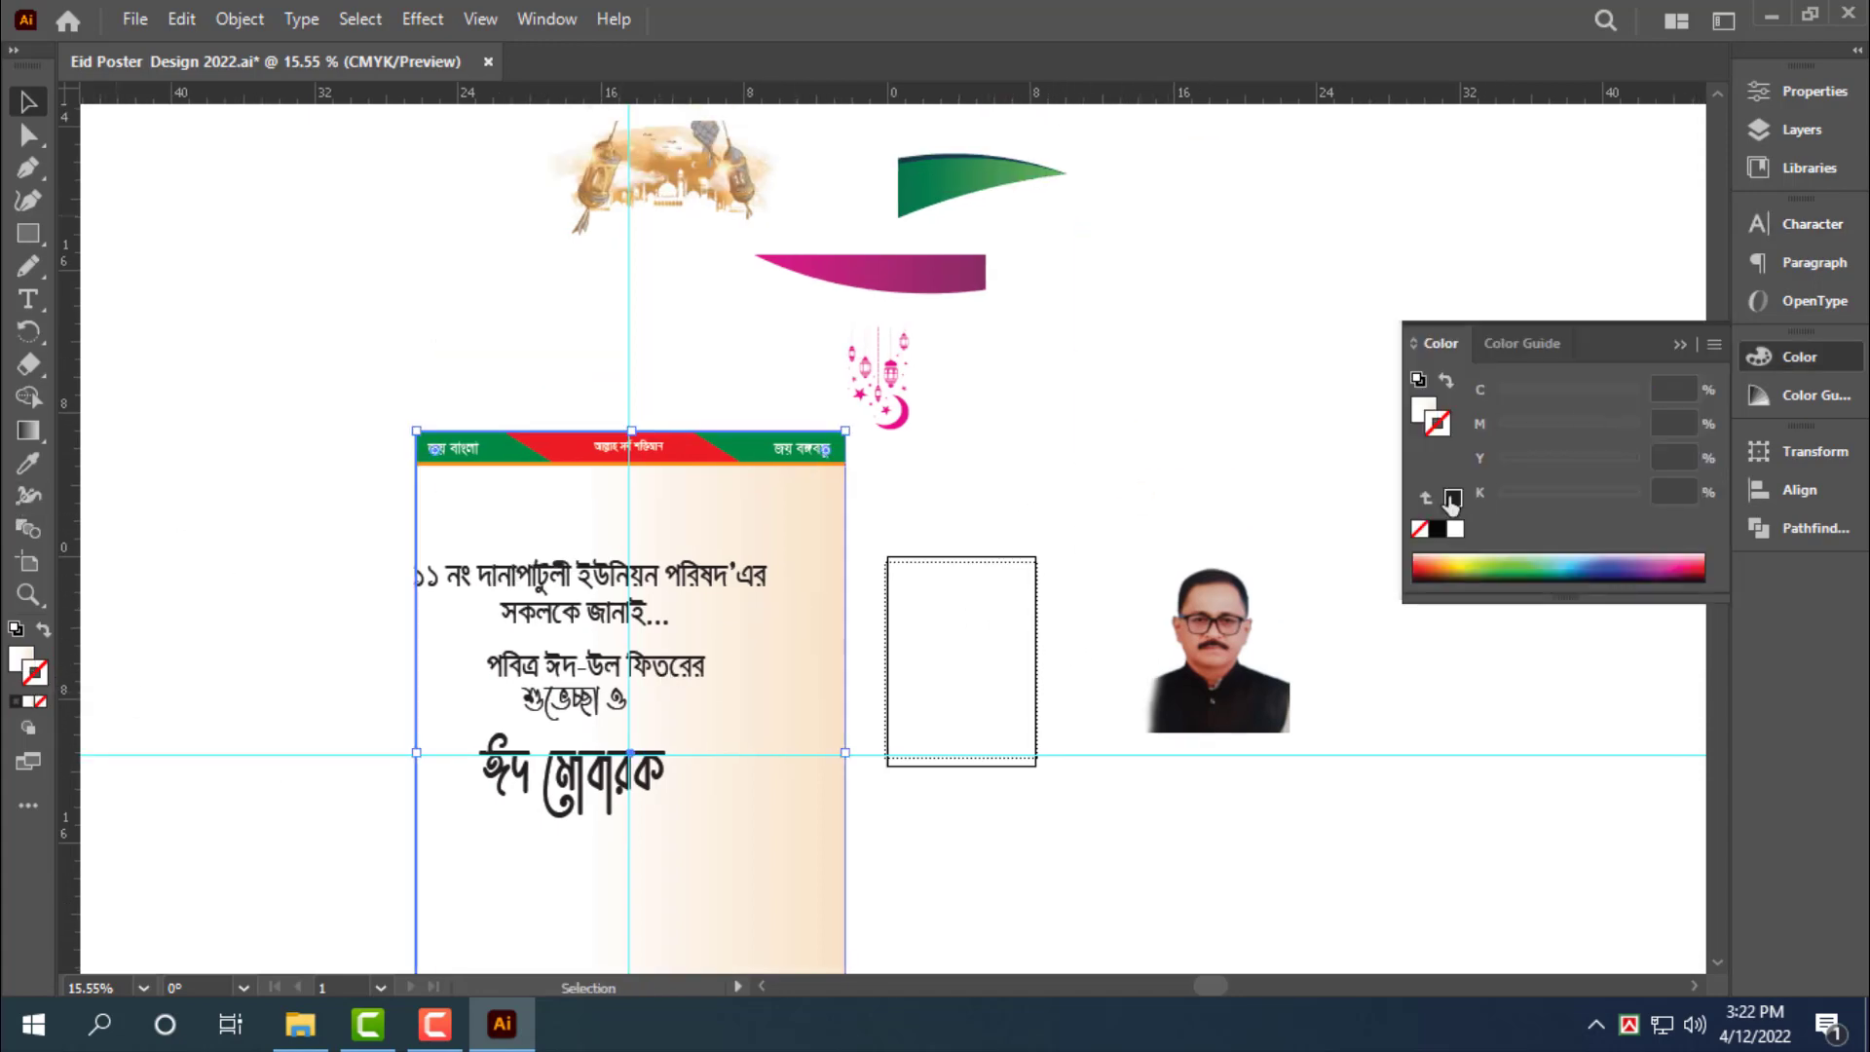
click(1451, 499)
scroll(993, 551, down, 2)
scroll(956, 471, up, 3)
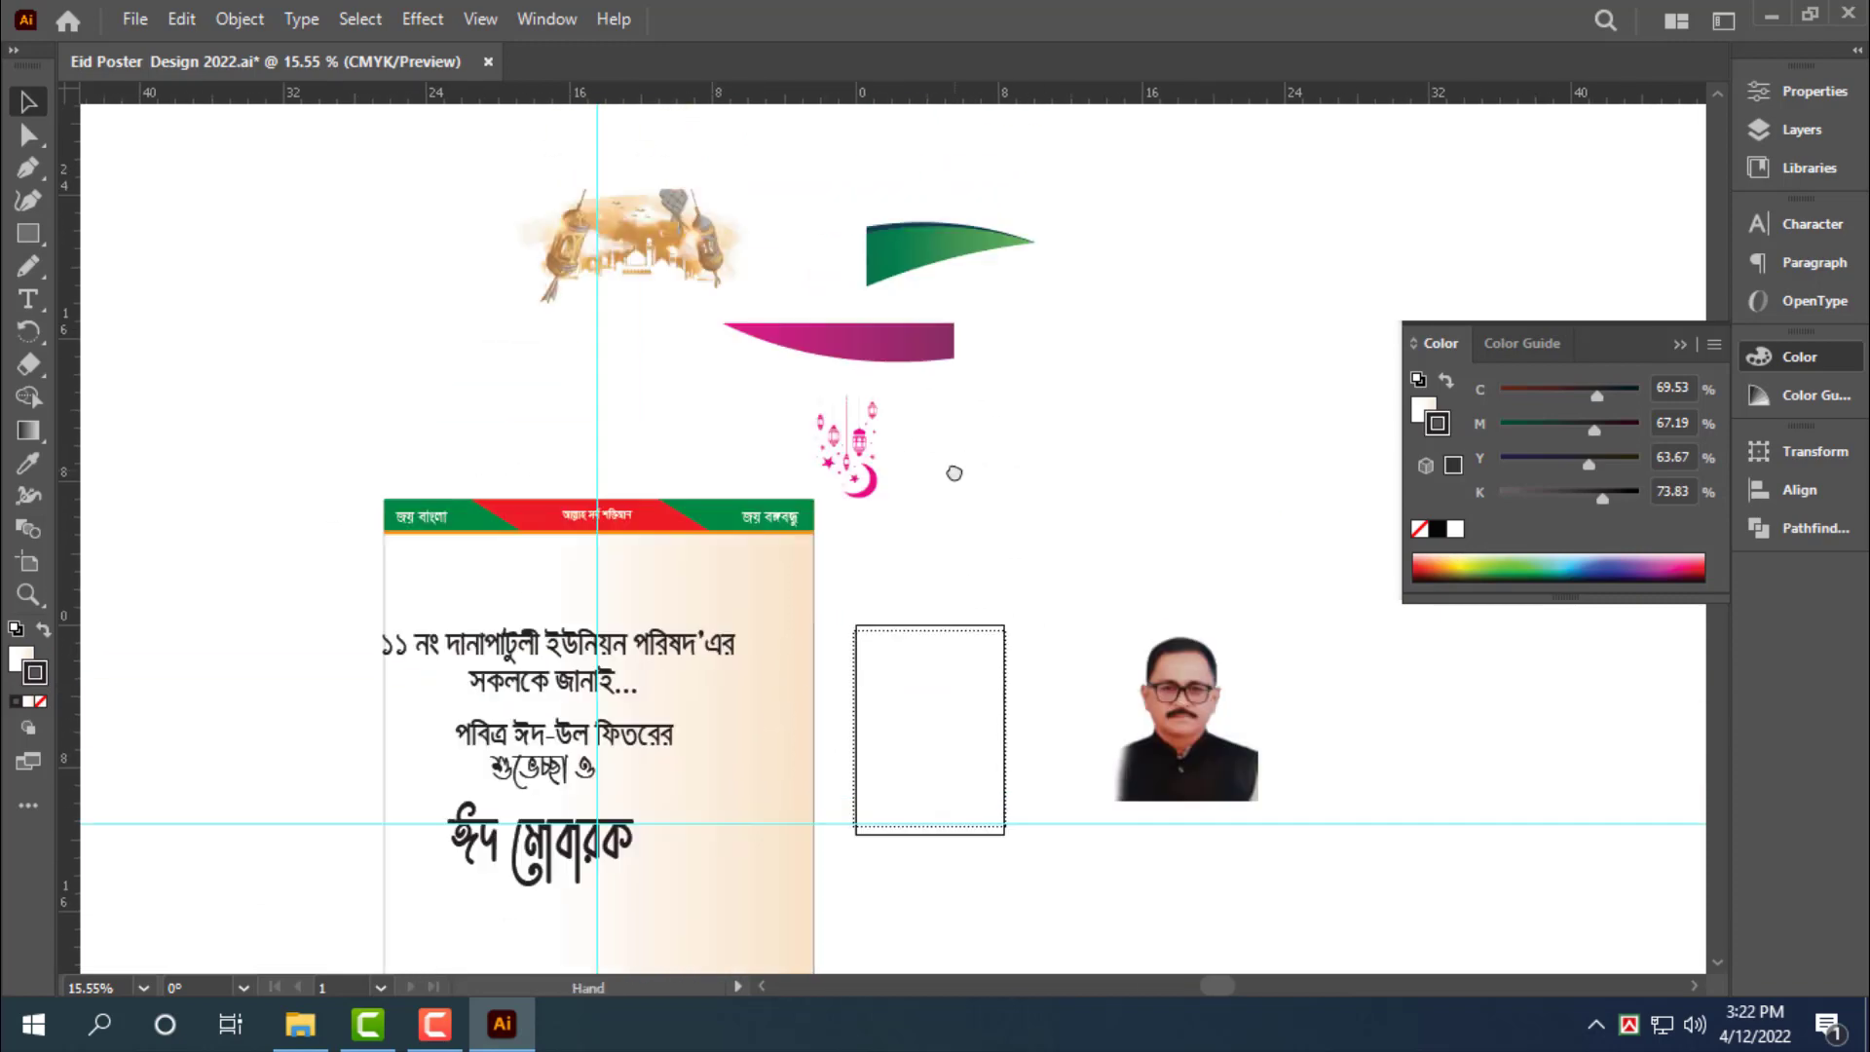
Move the top greeting block lower and place the golden lantern-and-mosque picture under the header strip on the poster's left half
click(605, 261)
drag(606, 201, 737, 121)
drag(738, 122, 530, 640)
drag(633, 834, 669, 632)
drag(831, 565, 783, 687)
click(487, 439)
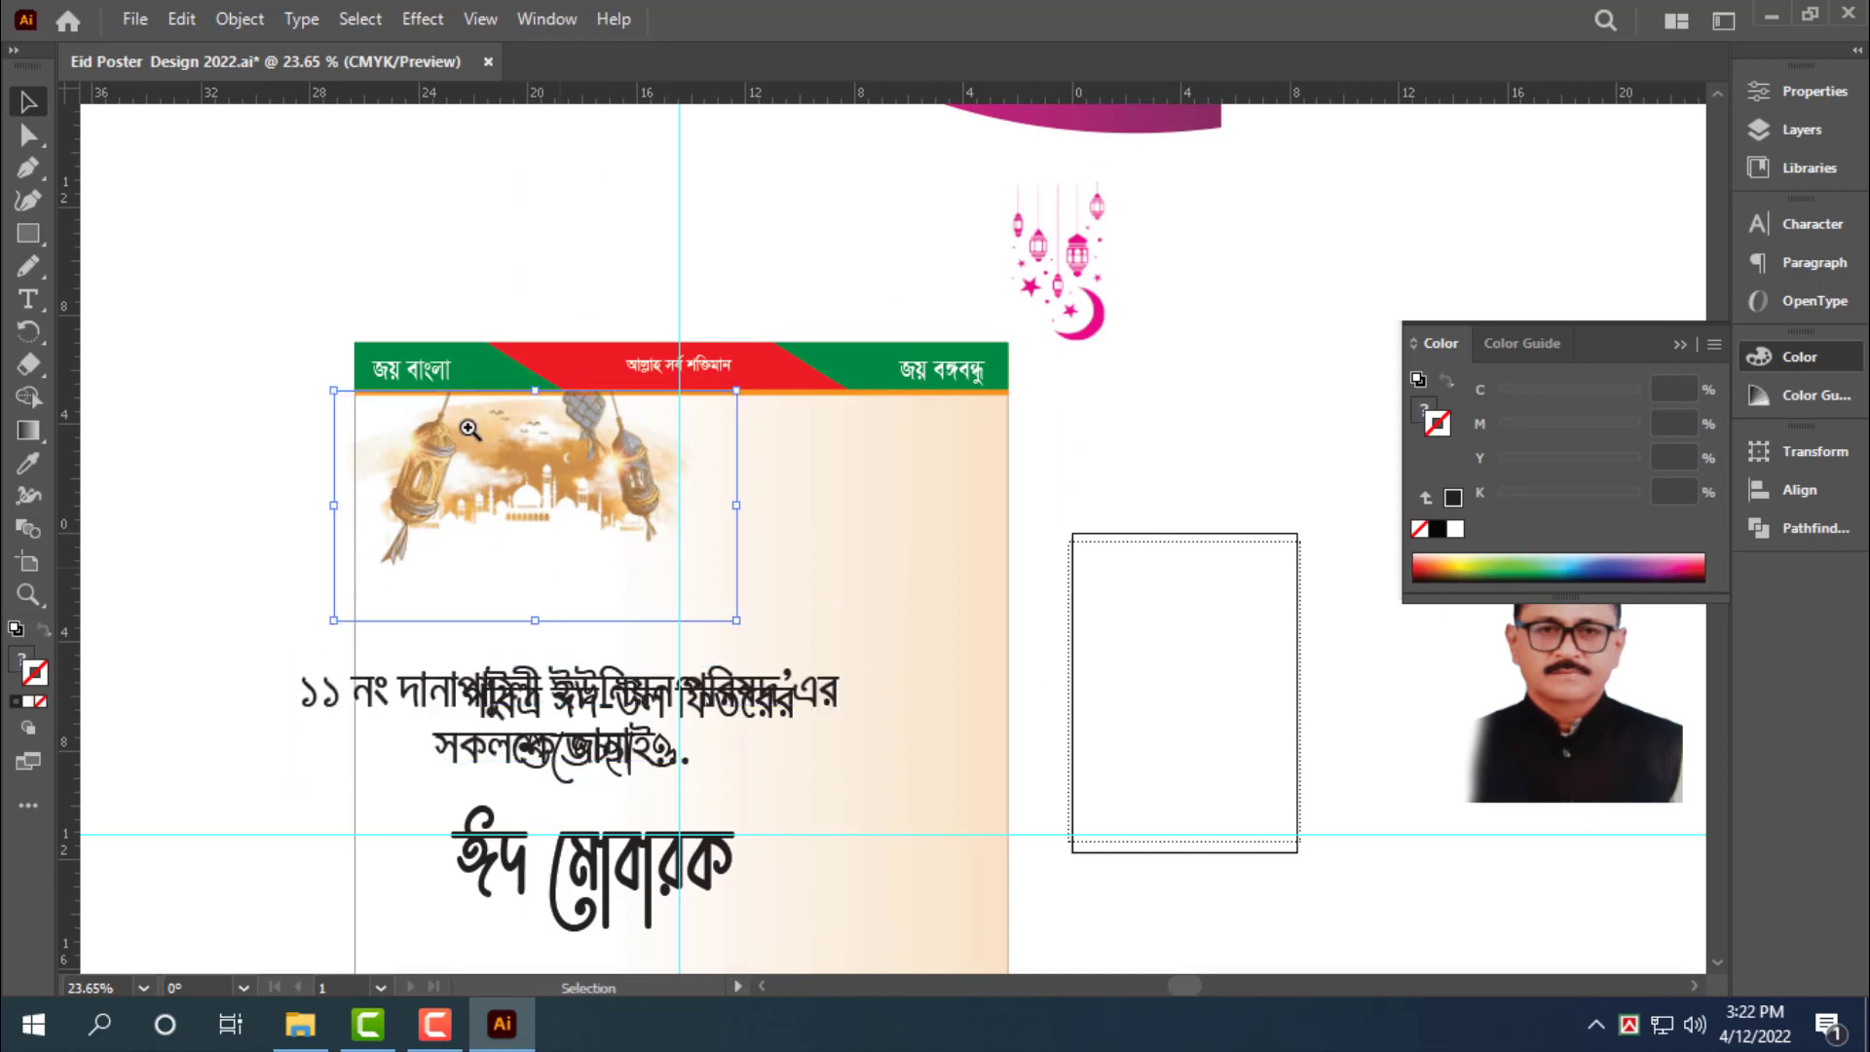
Align the lantern-and-mosque picture with the poster's left edge and header, layering it behind the orange line but above the background
scroll(478, 414, up, 4)
drag(548, 505, 585, 526)
key(Up)
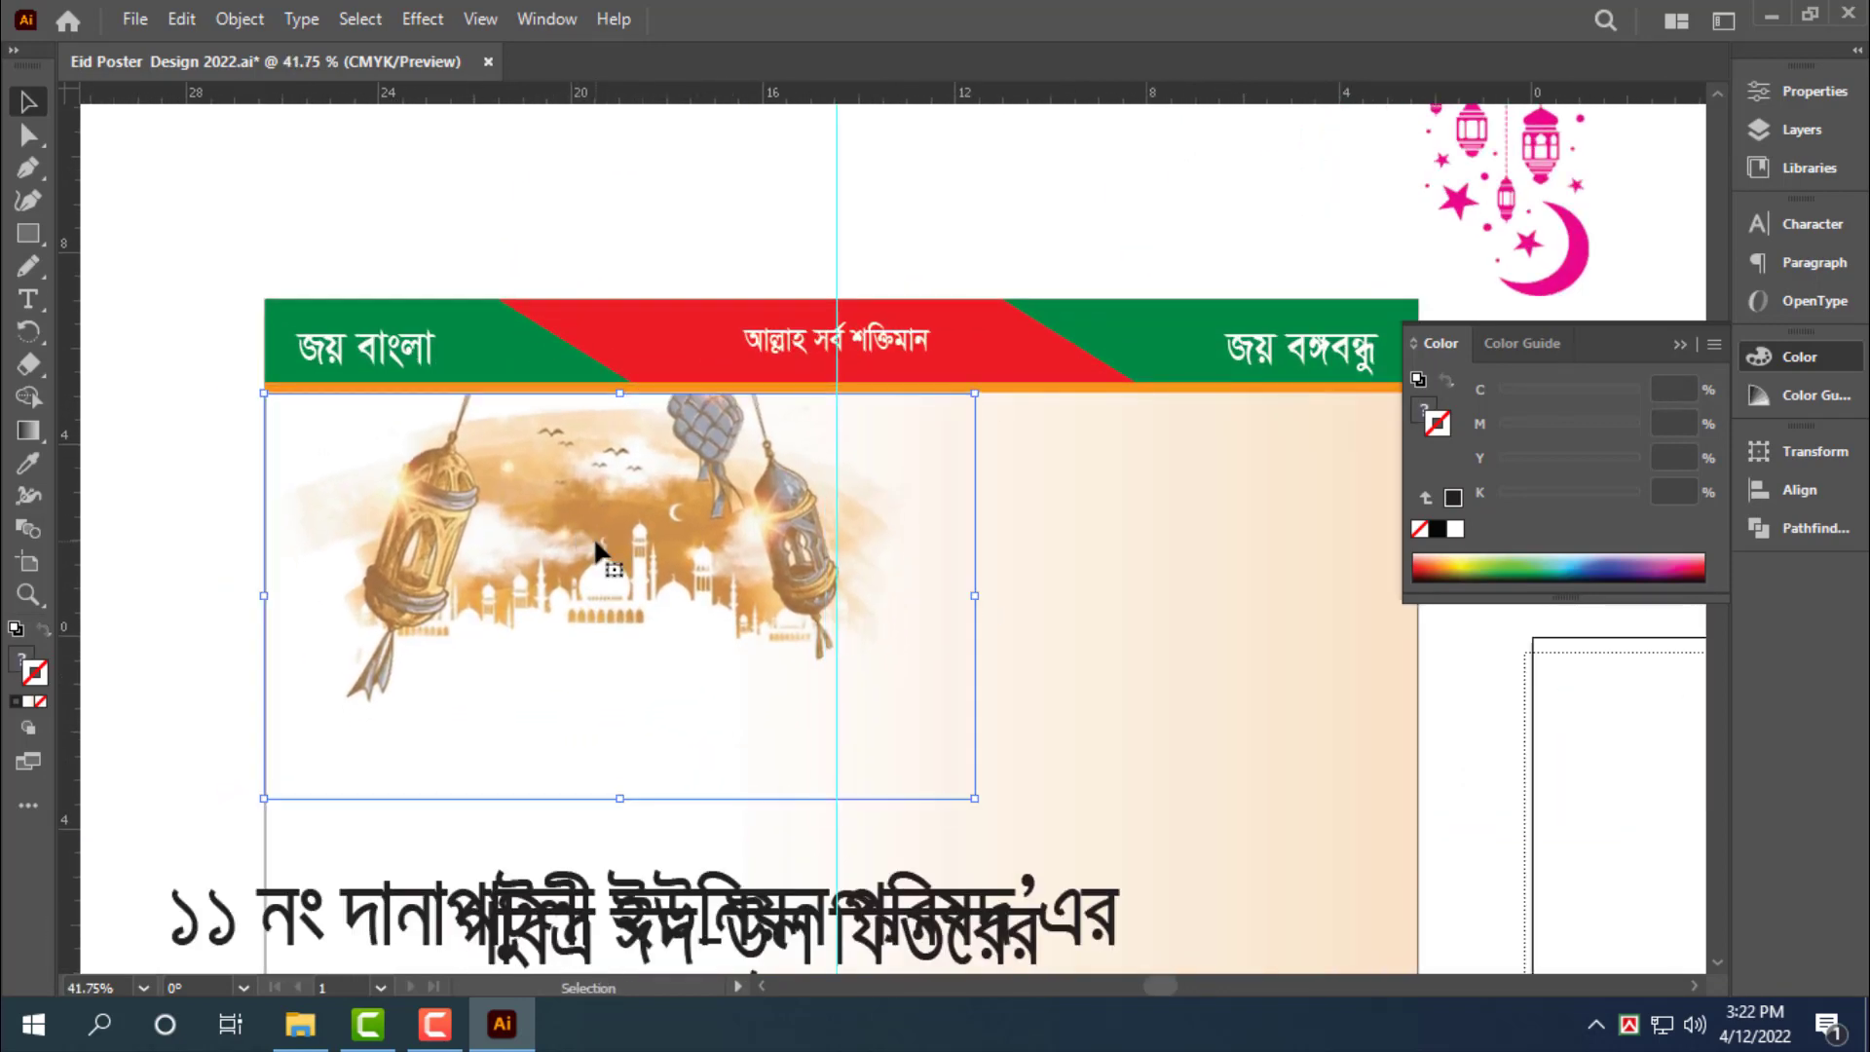
drag(607, 383, 702, 561)
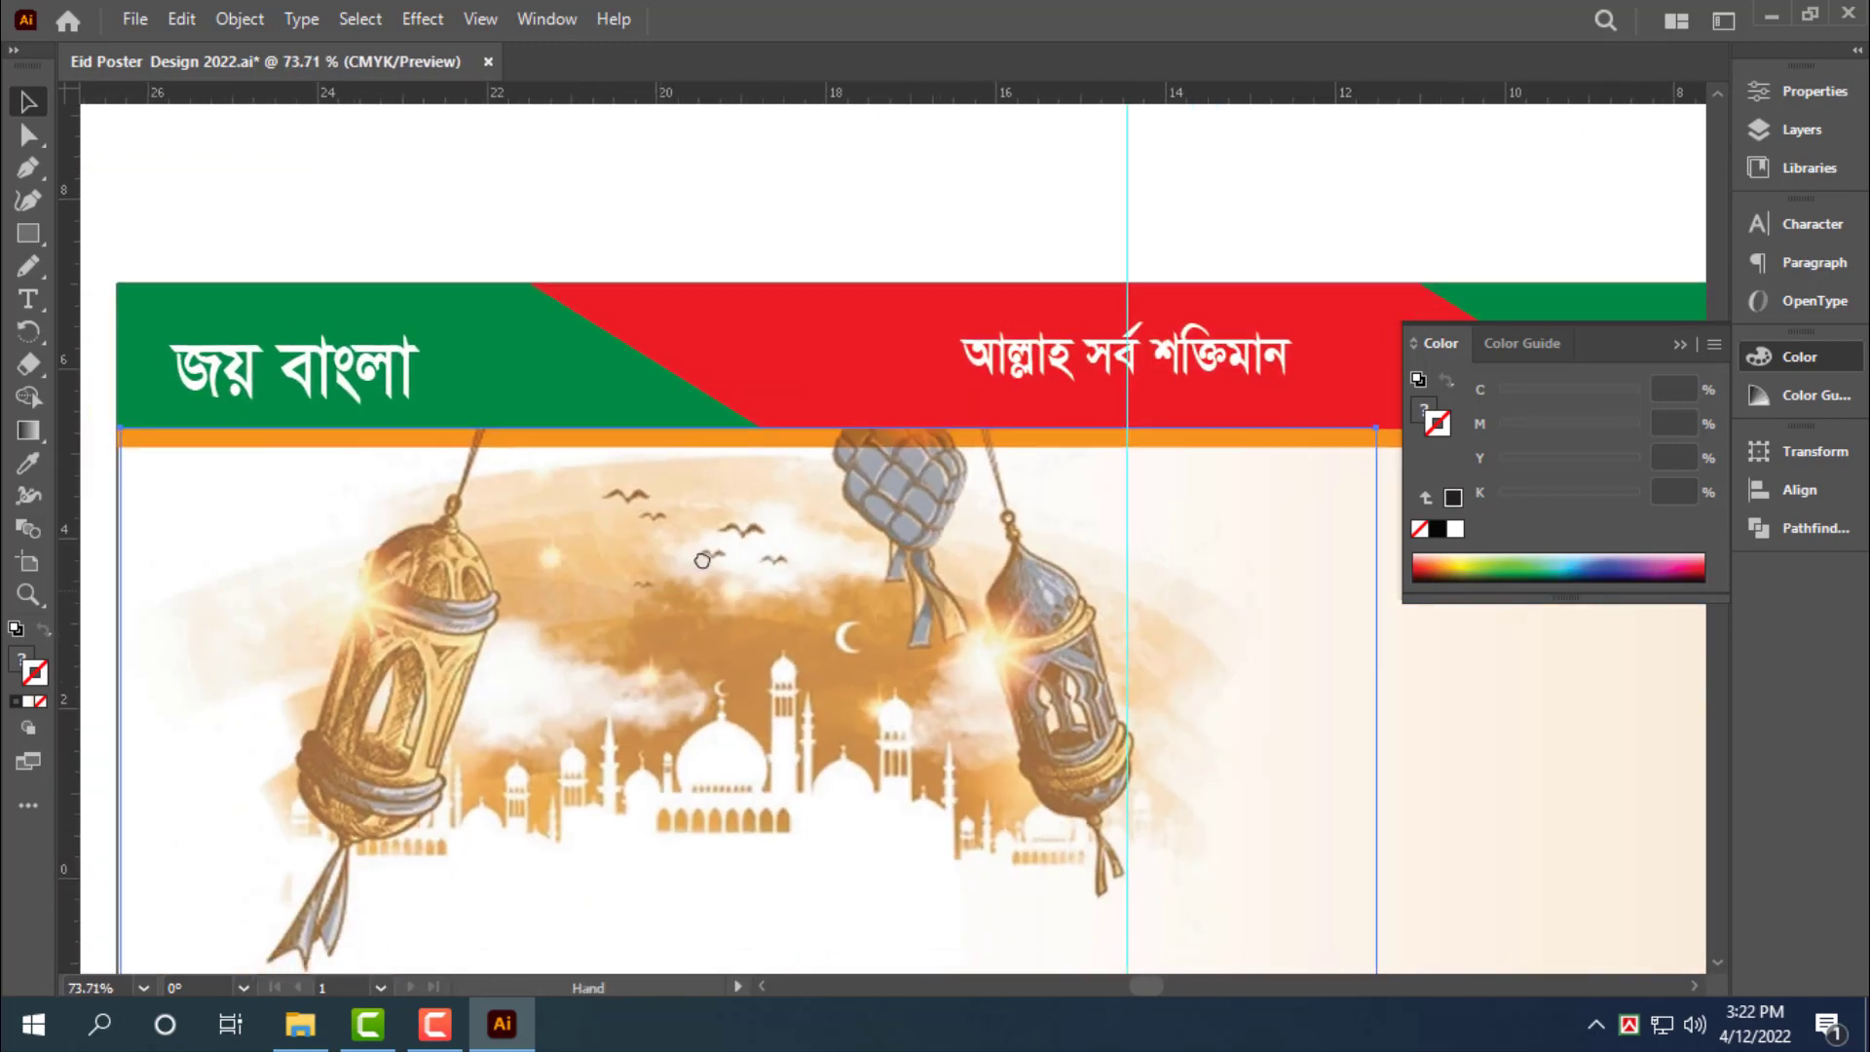
drag(985, 434, 813, 653)
drag(1340, 687, 826, 426)
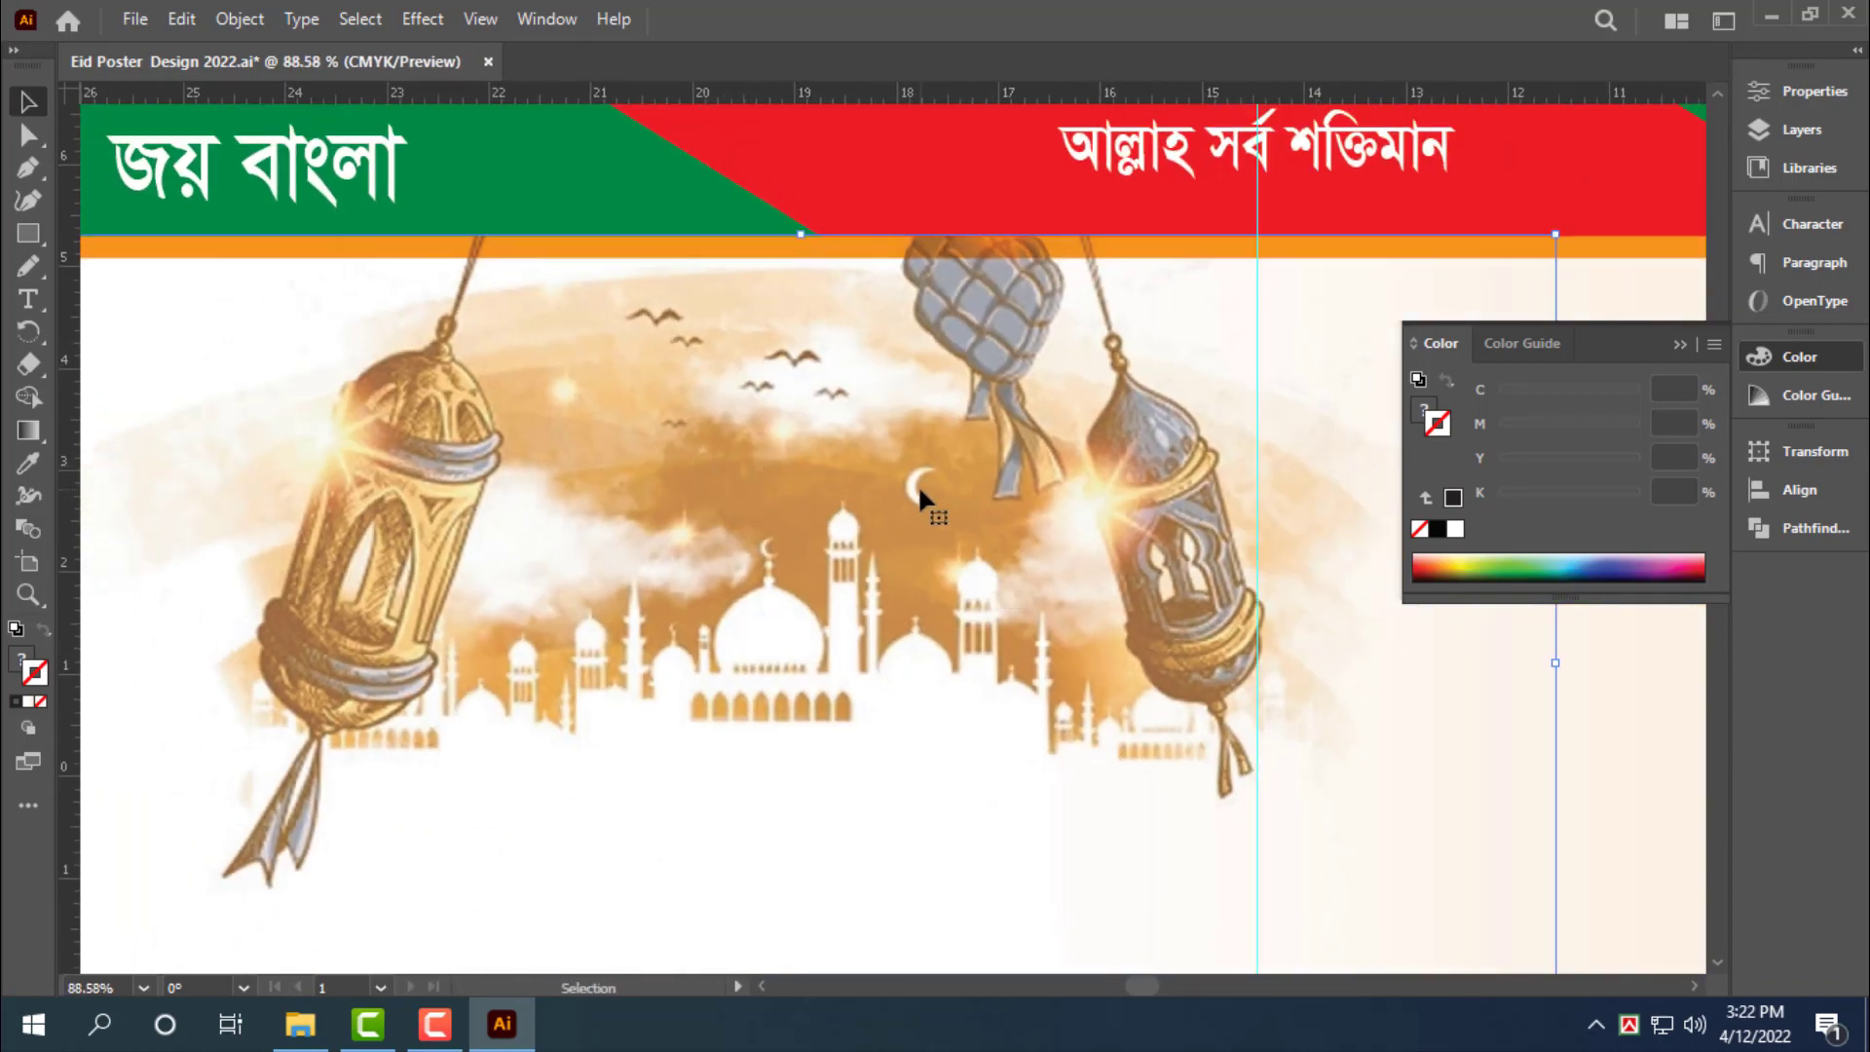
key(ctrl+shift+[)
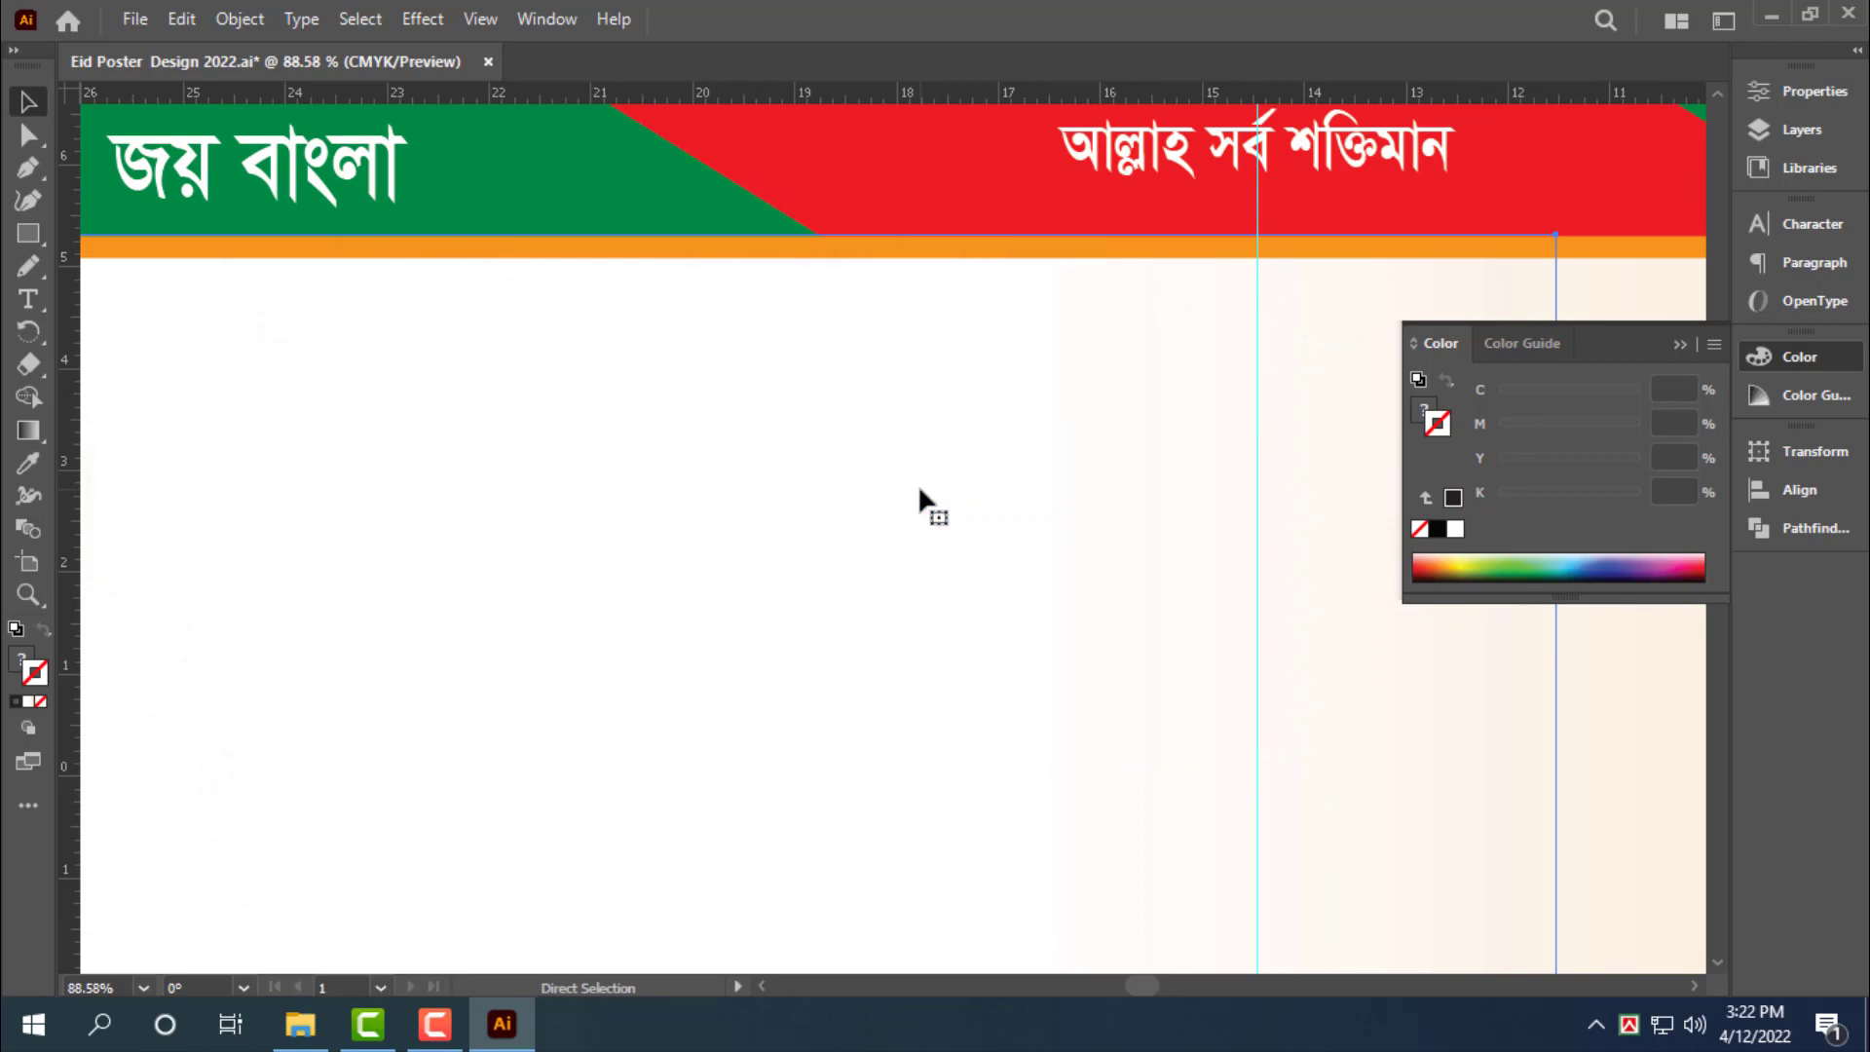
key(ctrl+z)
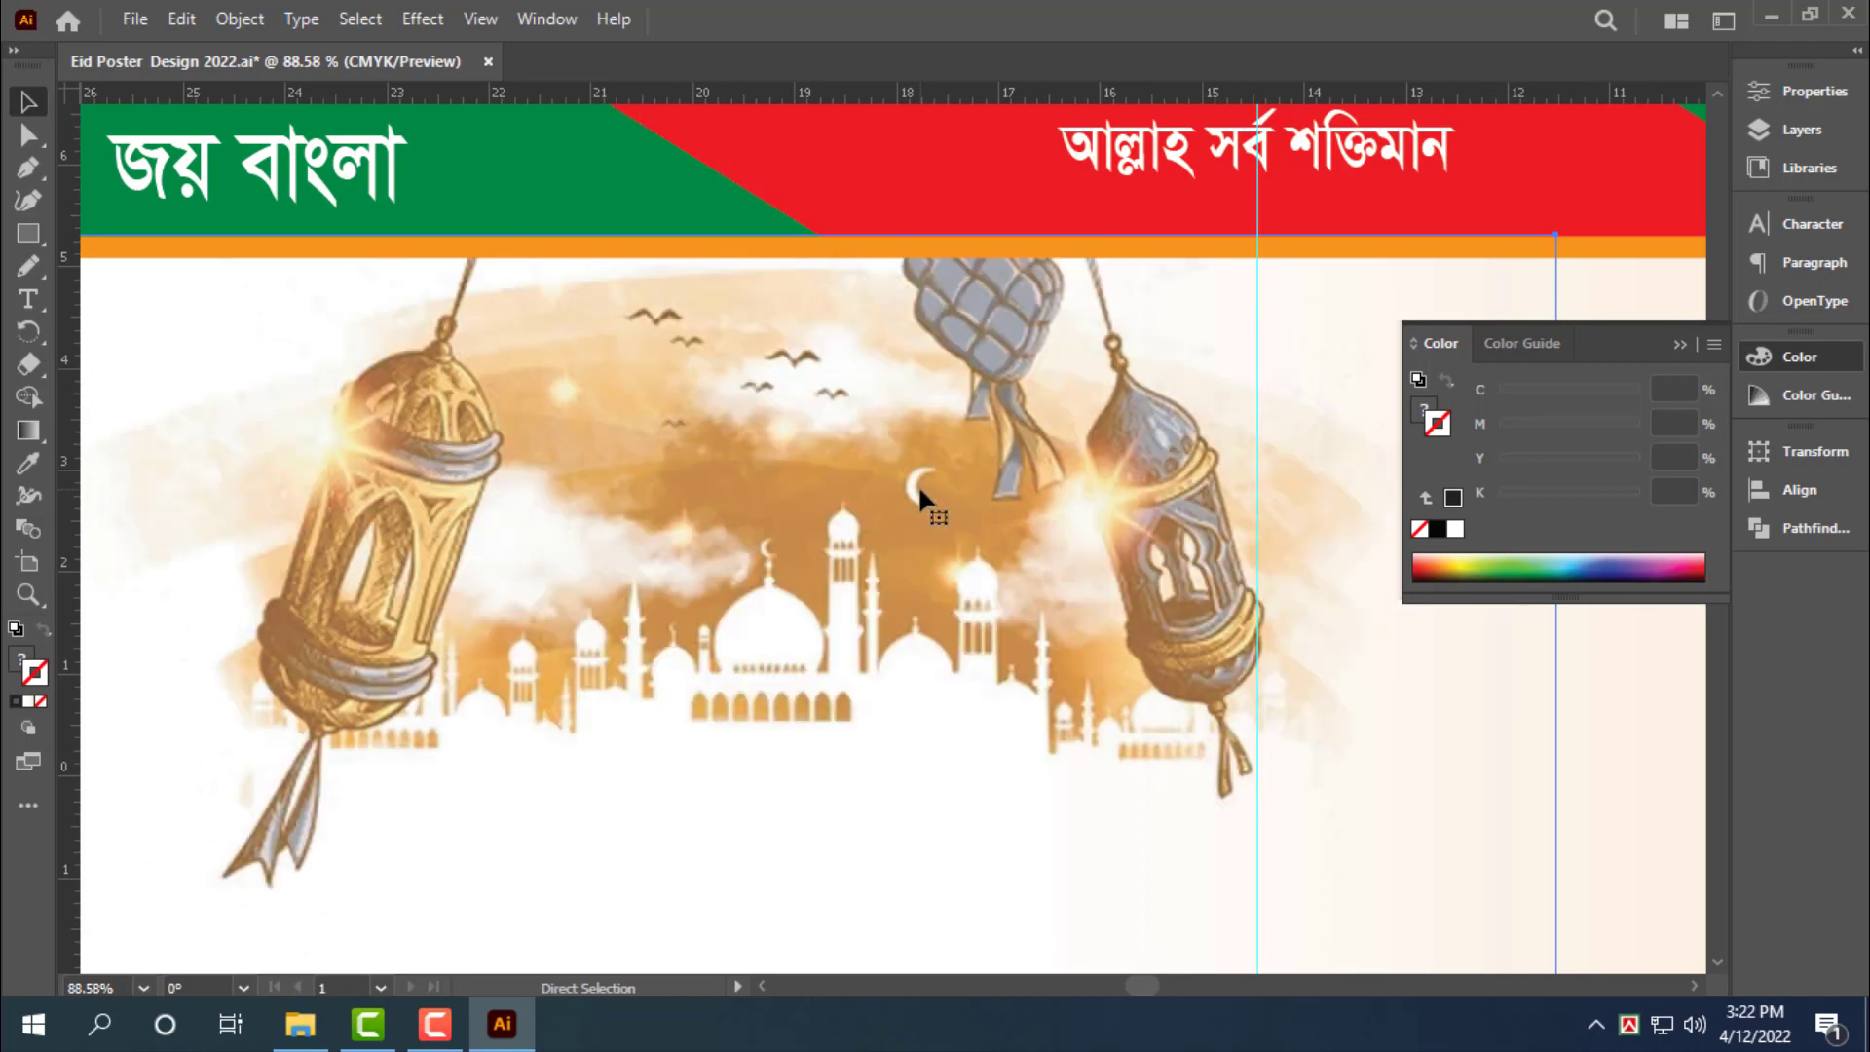
Place the pink lanterns-and-moon artwork under the header on the poster's right side, layered behind the orange line but above the background
drag(941, 483, 779, 488)
drag(1110, 547, 510, 488)
drag(609, 534, 587, 535)
drag(633, 531, 768, 550)
drag(1069, 255, 1231, 588)
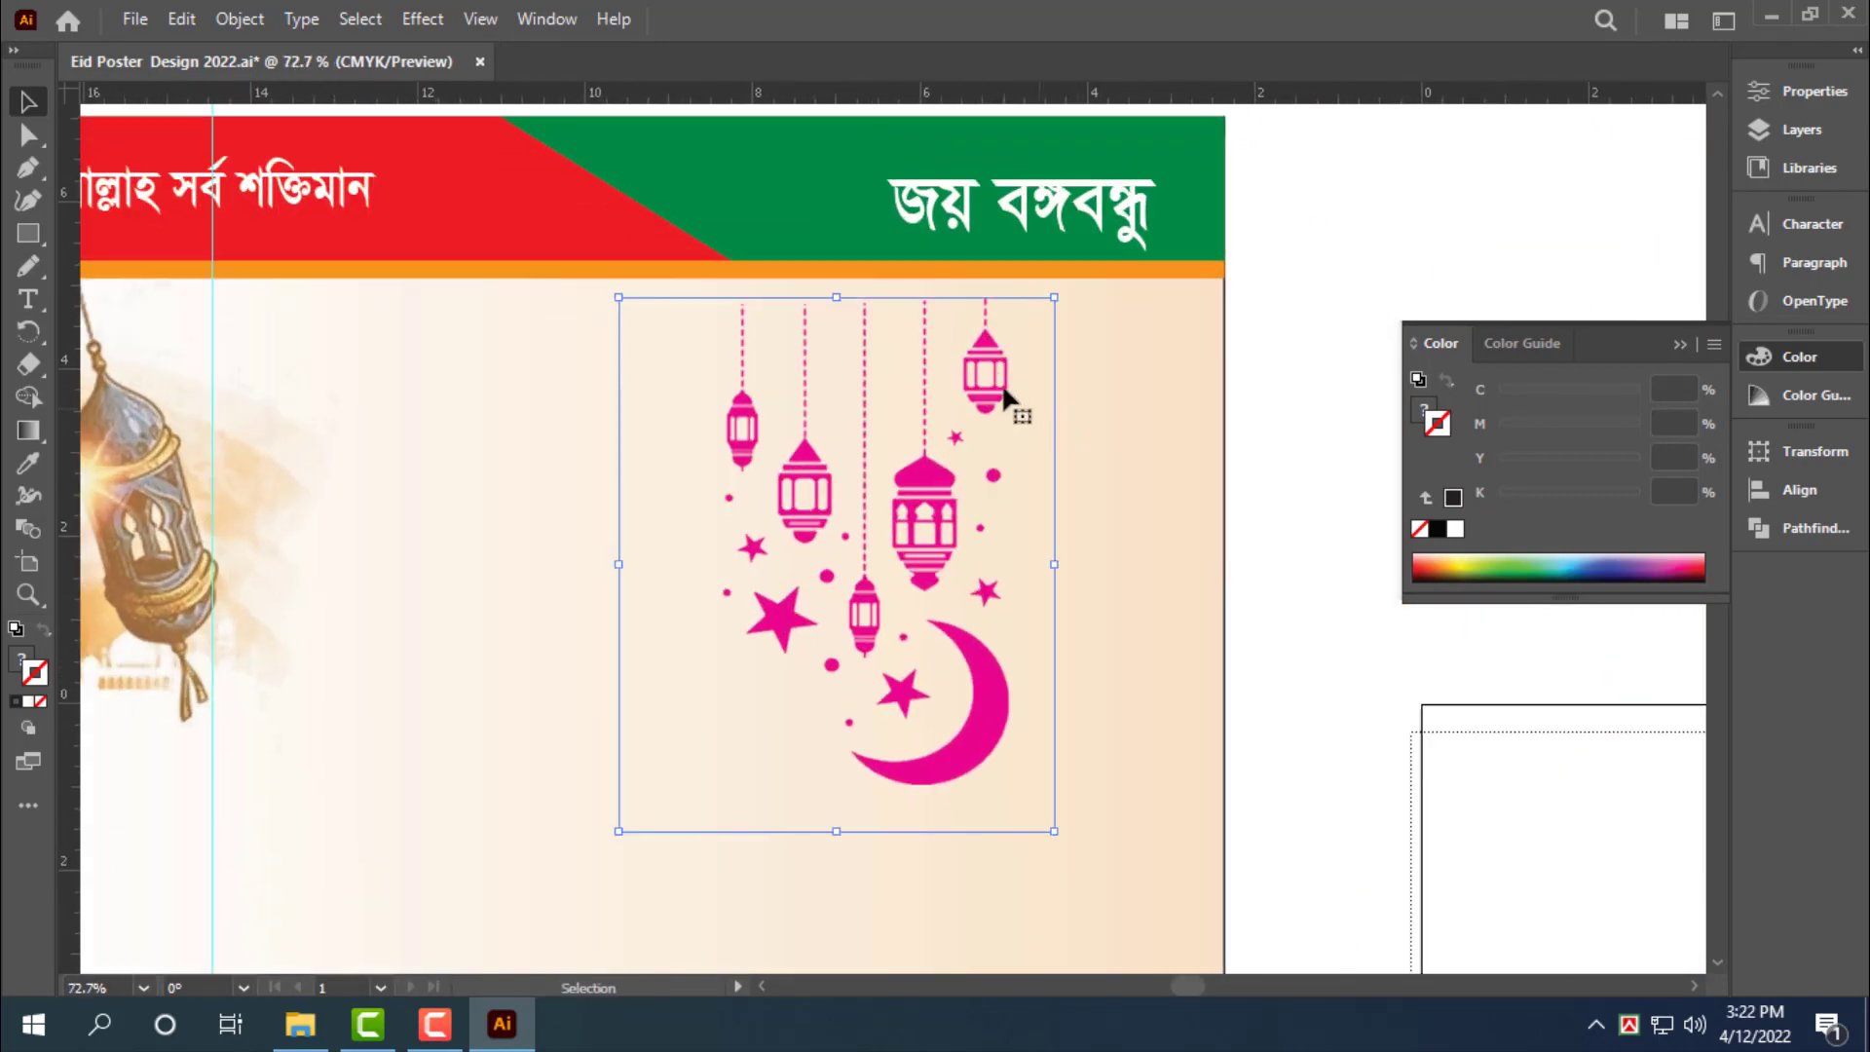
drag(1003, 395, 1403, 419)
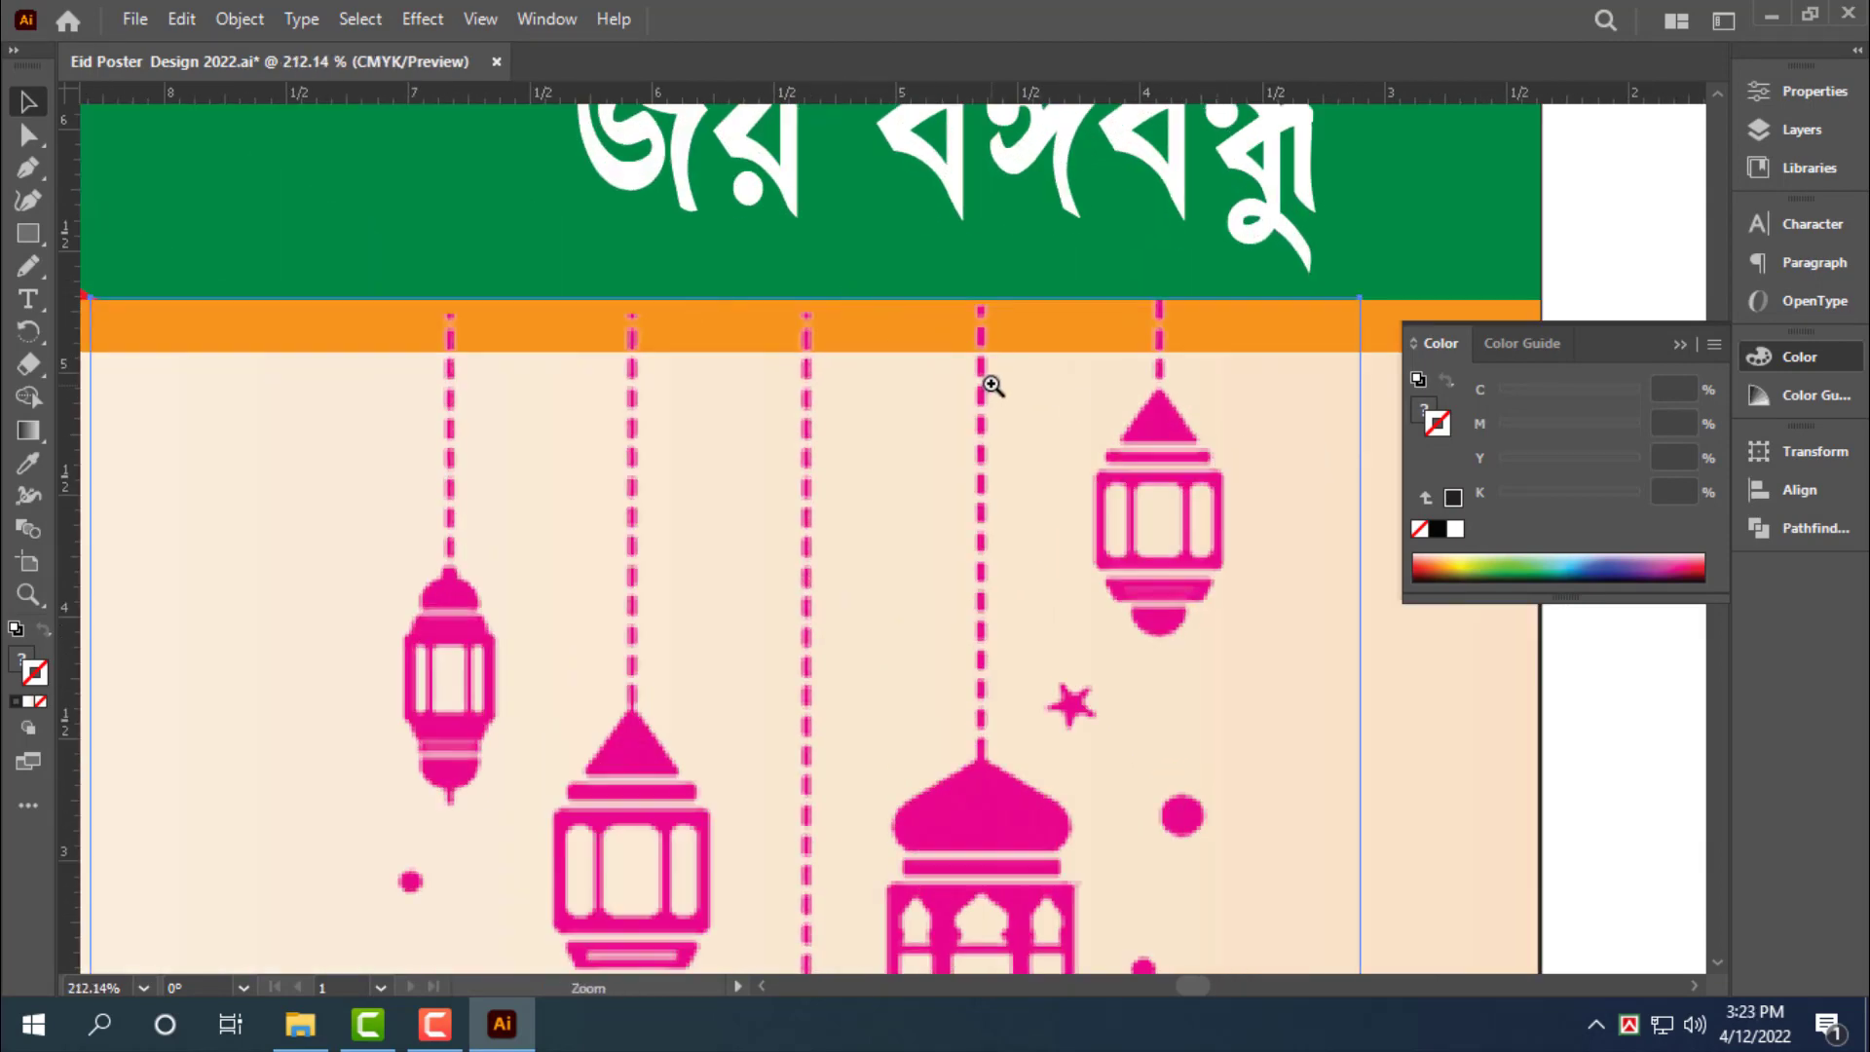
key(ctrl+shift+[)
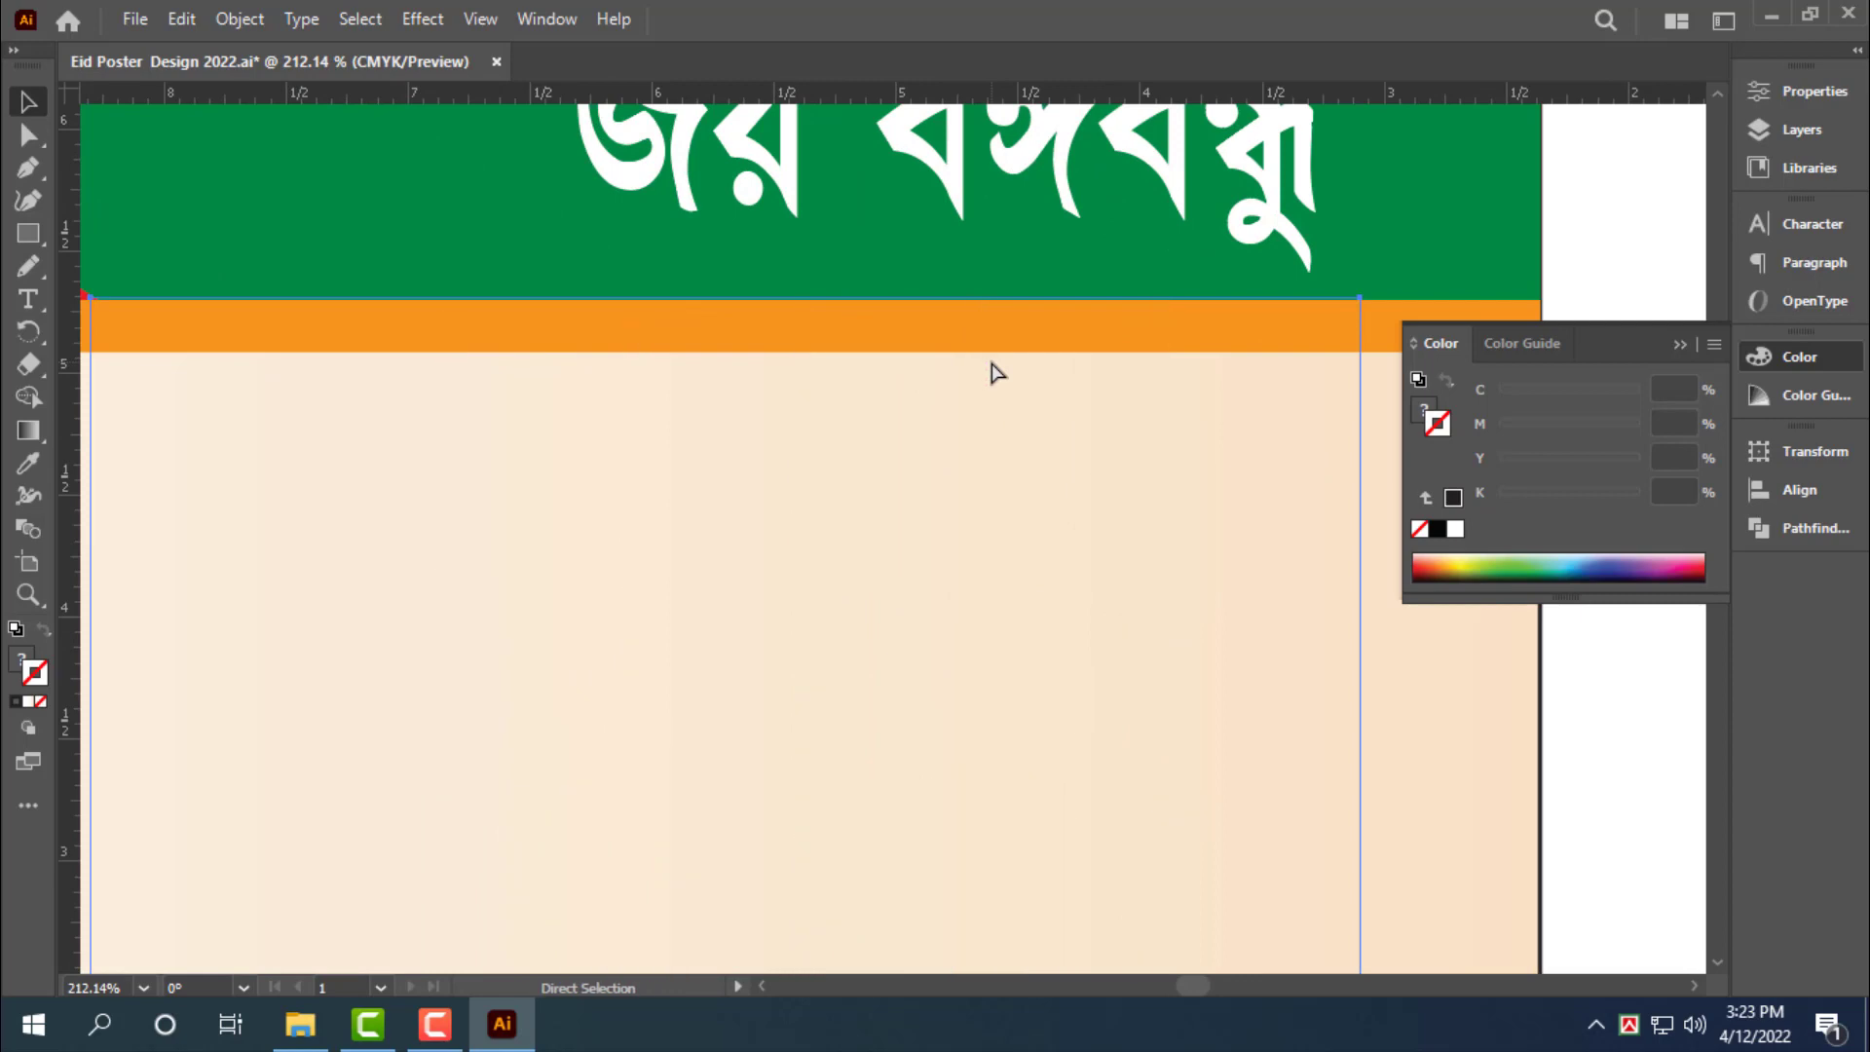
key(ctrl+])
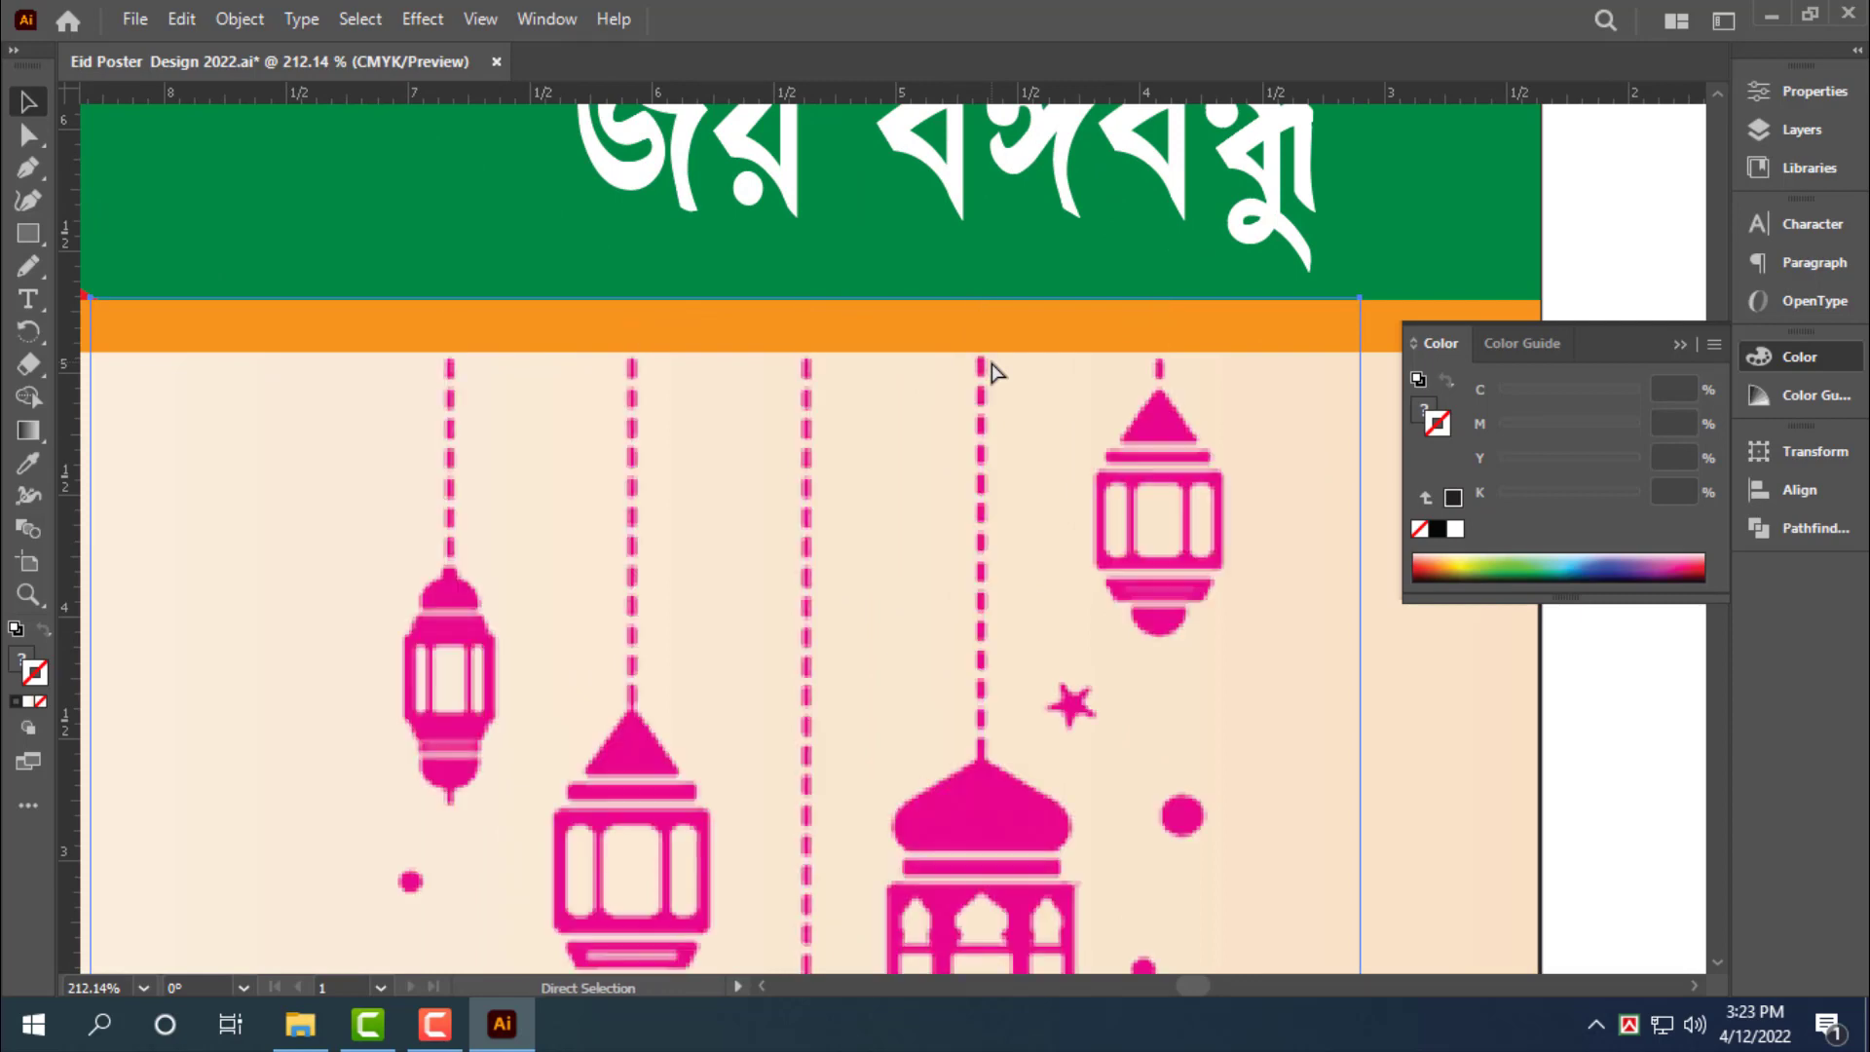
Enlarge the pink lanterns-and-moon artwork and scale the lantern-and-mosque picture up slightly, keeping both hanging from the header strip
drag(993, 403, 608, 401)
drag(1085, 663, 1181, 360)
drag(1180, 362, 865, 397)
alt+click(865, 397)
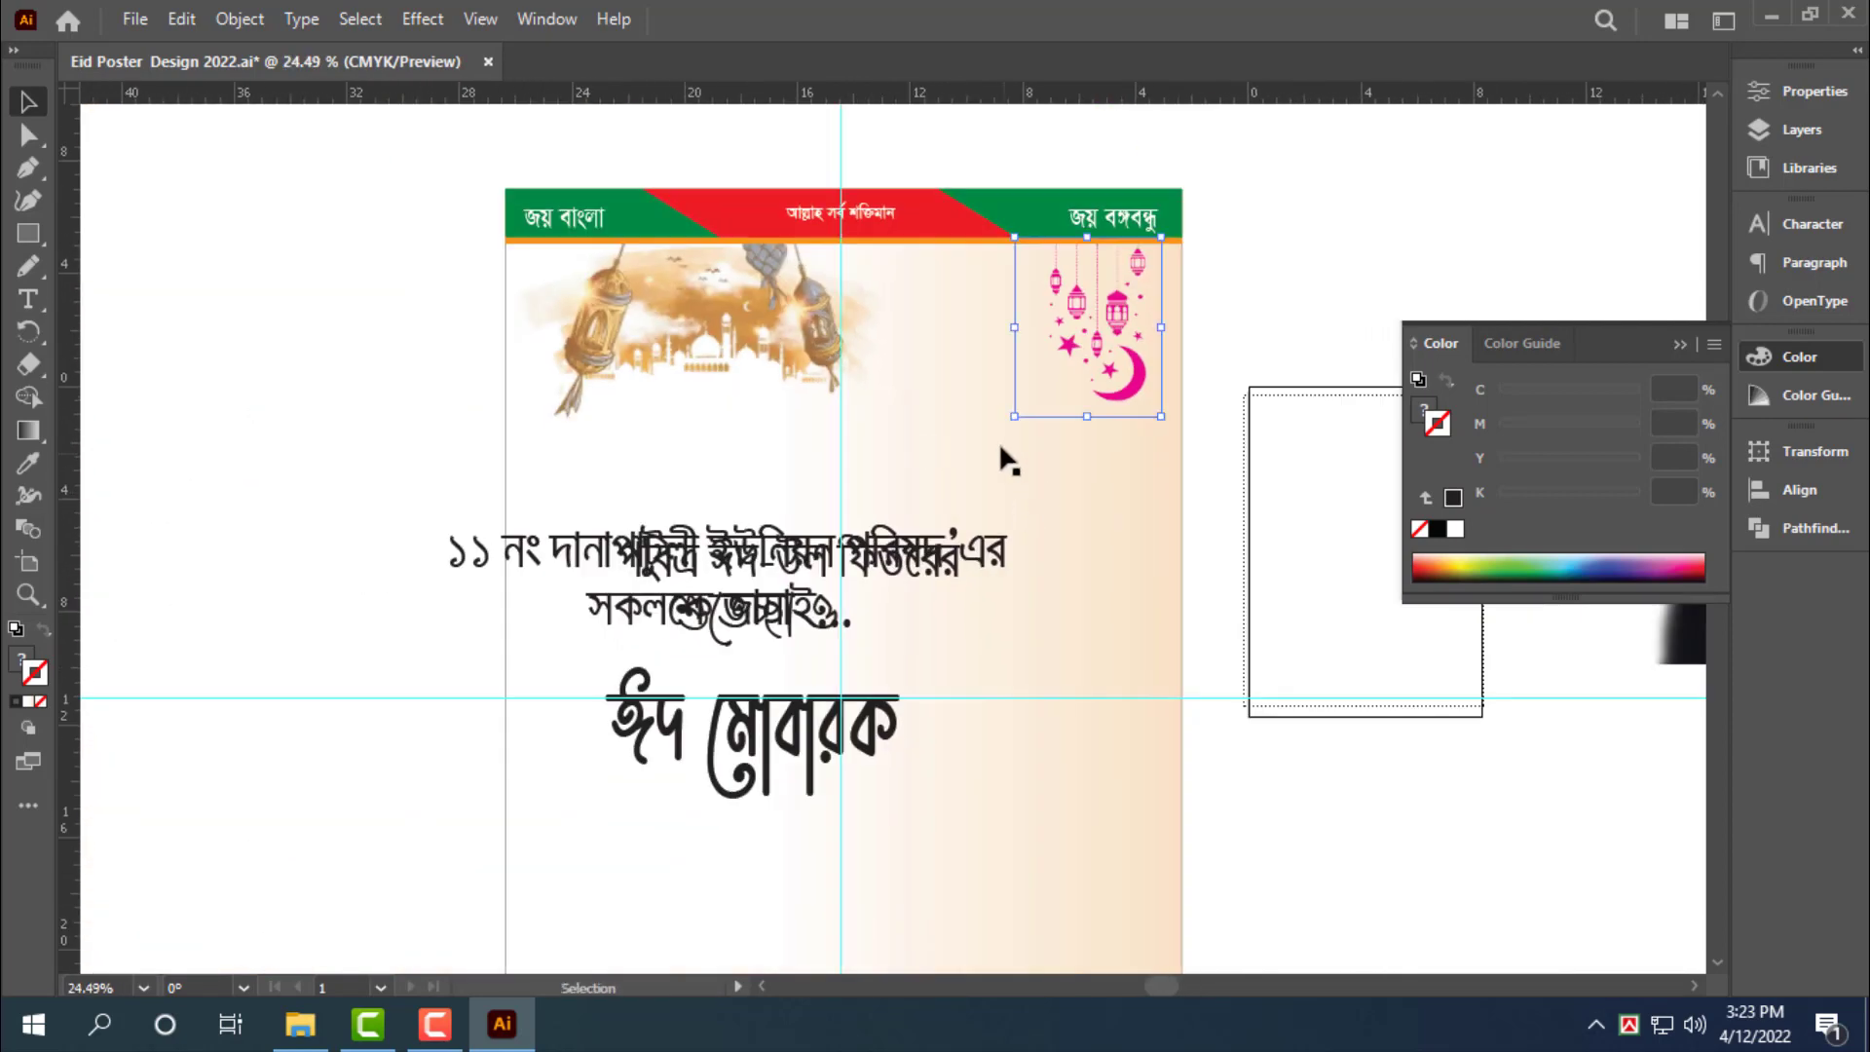
drag(967, 481, 834, 645)
click(826, 398)
drag(924, 474, 958, 495)
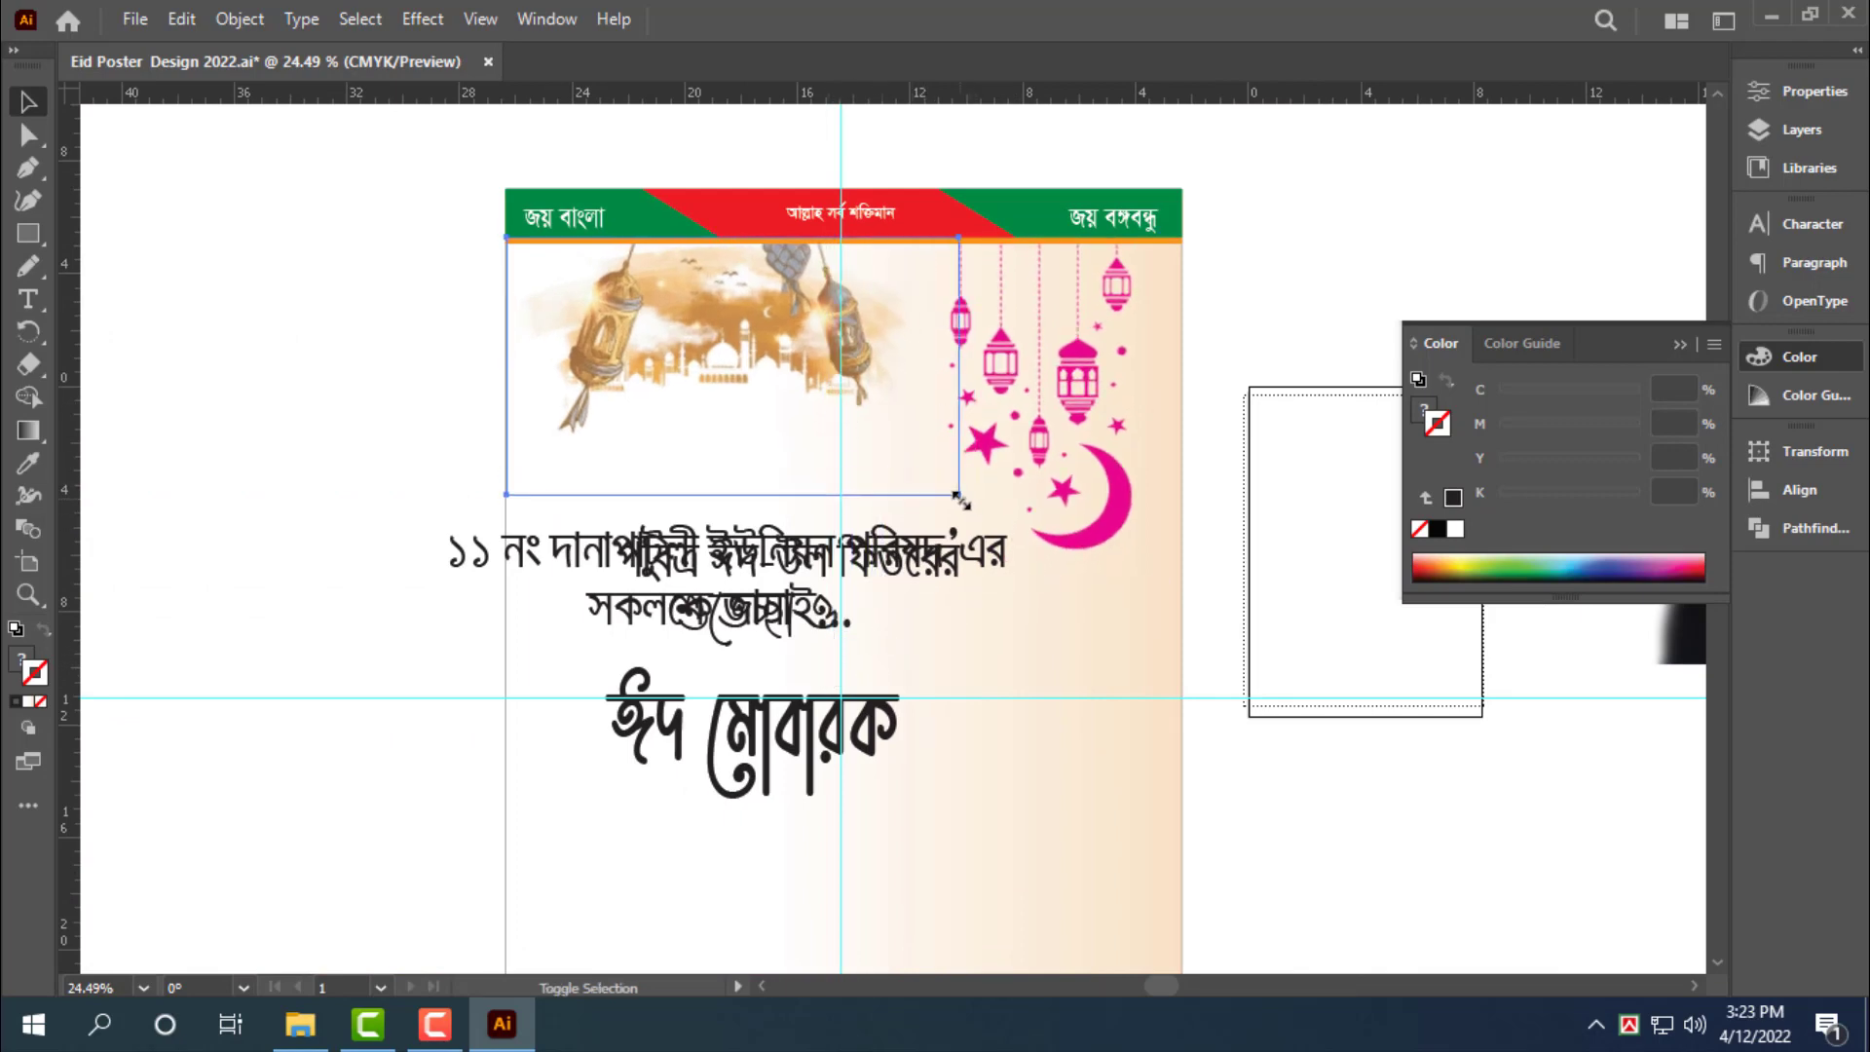
click(1220, 349)
alt+click(1149, 586)
drag(1149, 586, 937, 408)
Duplicate the poster background in place and shorten the copy to a full-width strip around the name and address text at the bottom
click(624, 495)
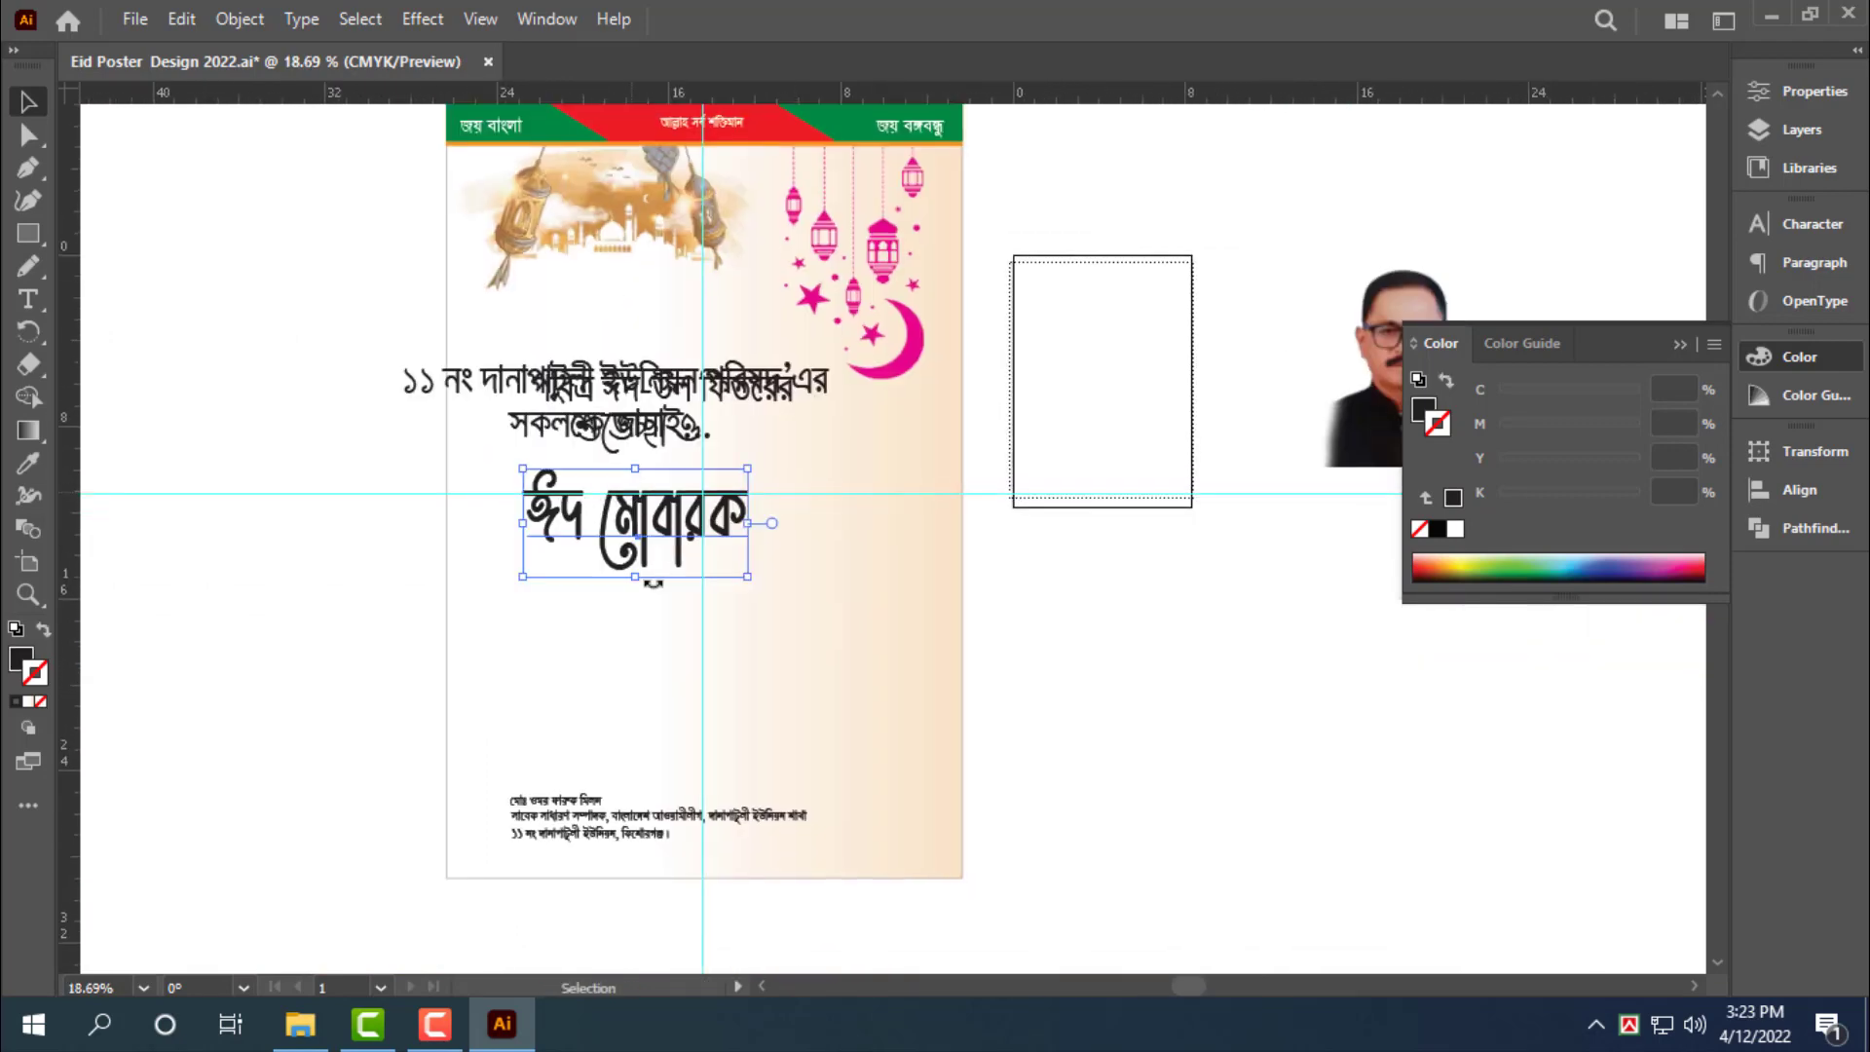
click(900, 711)
scroll(900, 711, up, 1)
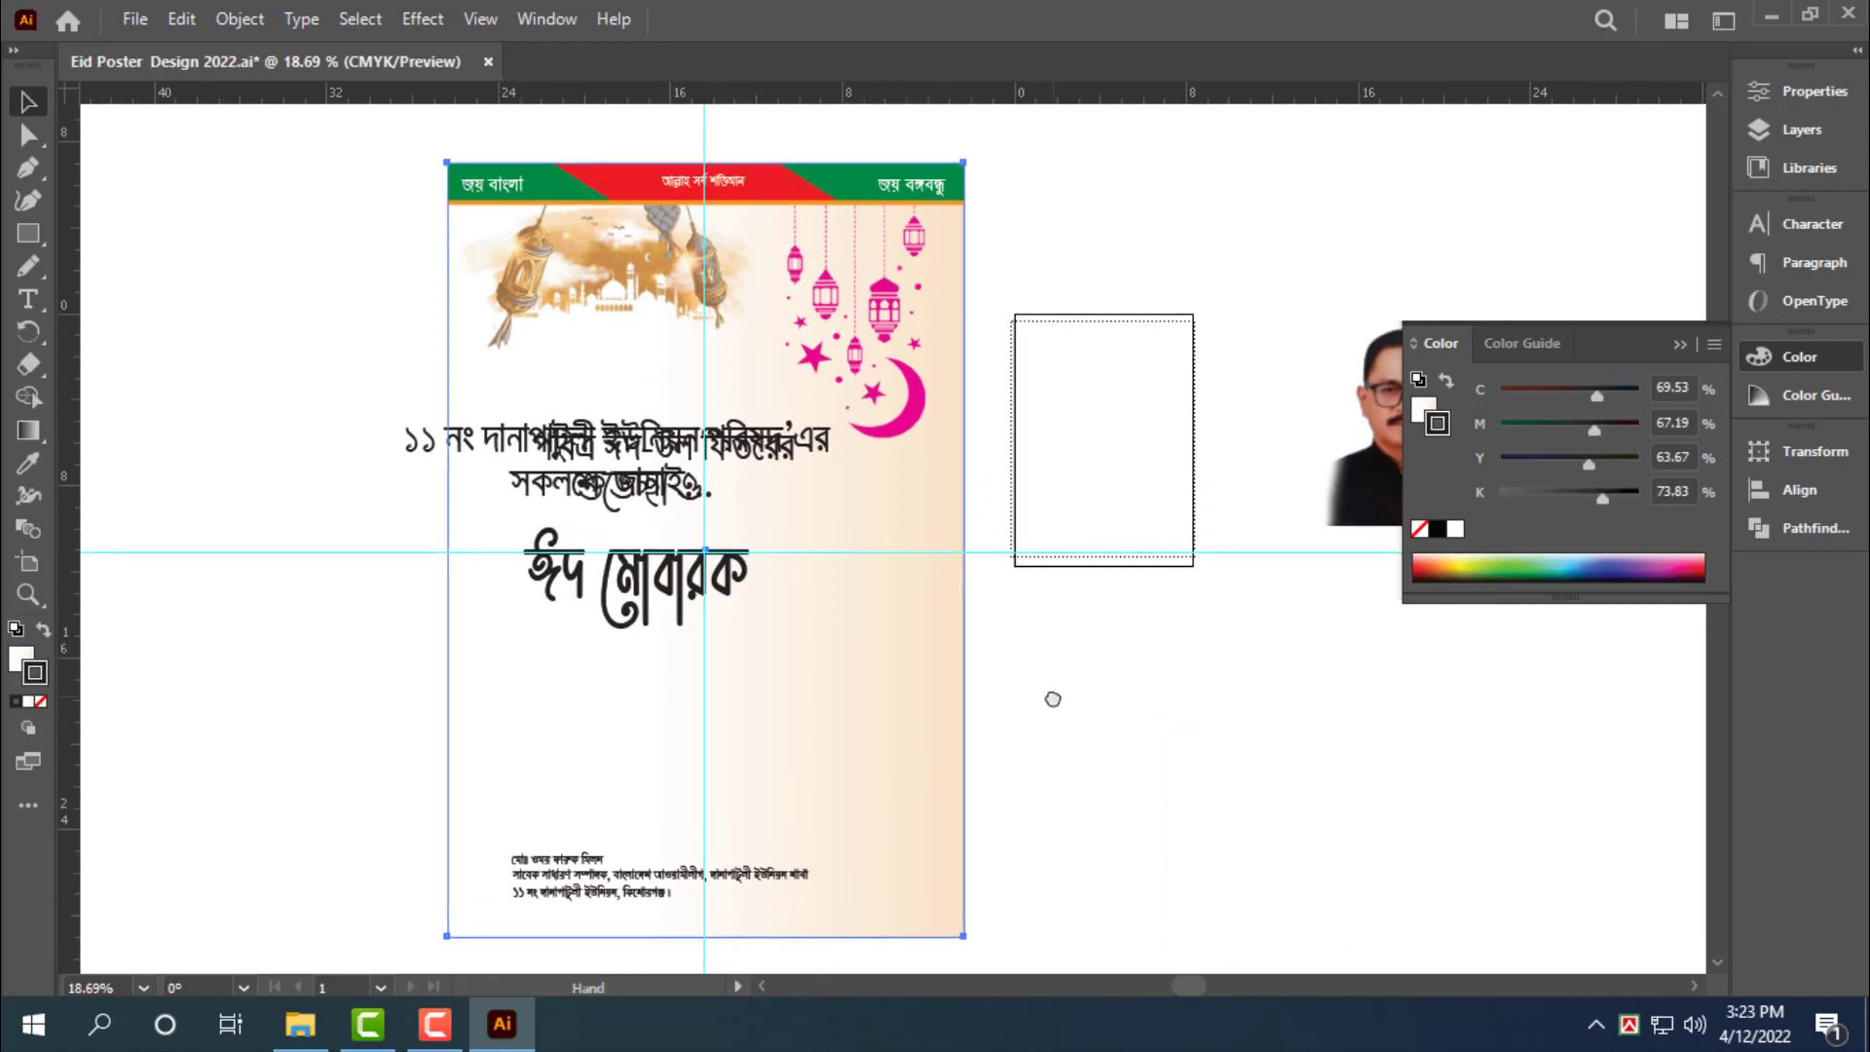
key(a)
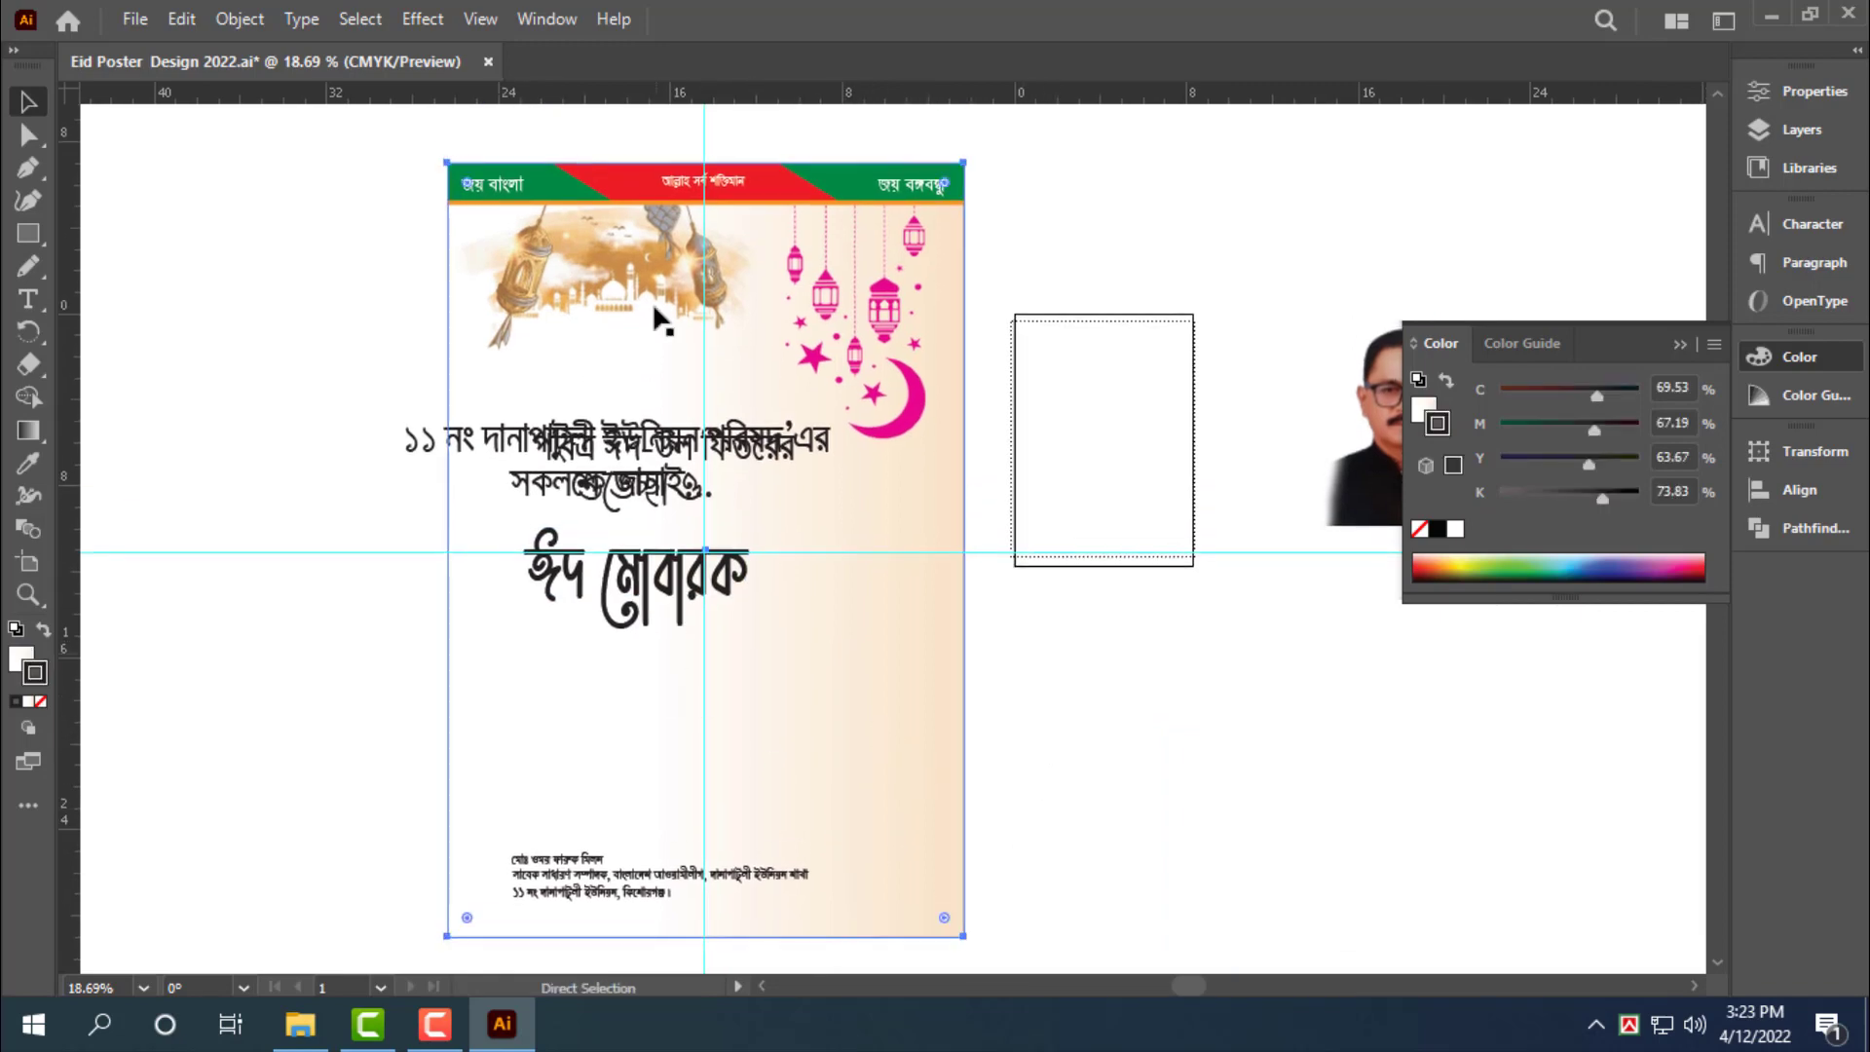
key(v)
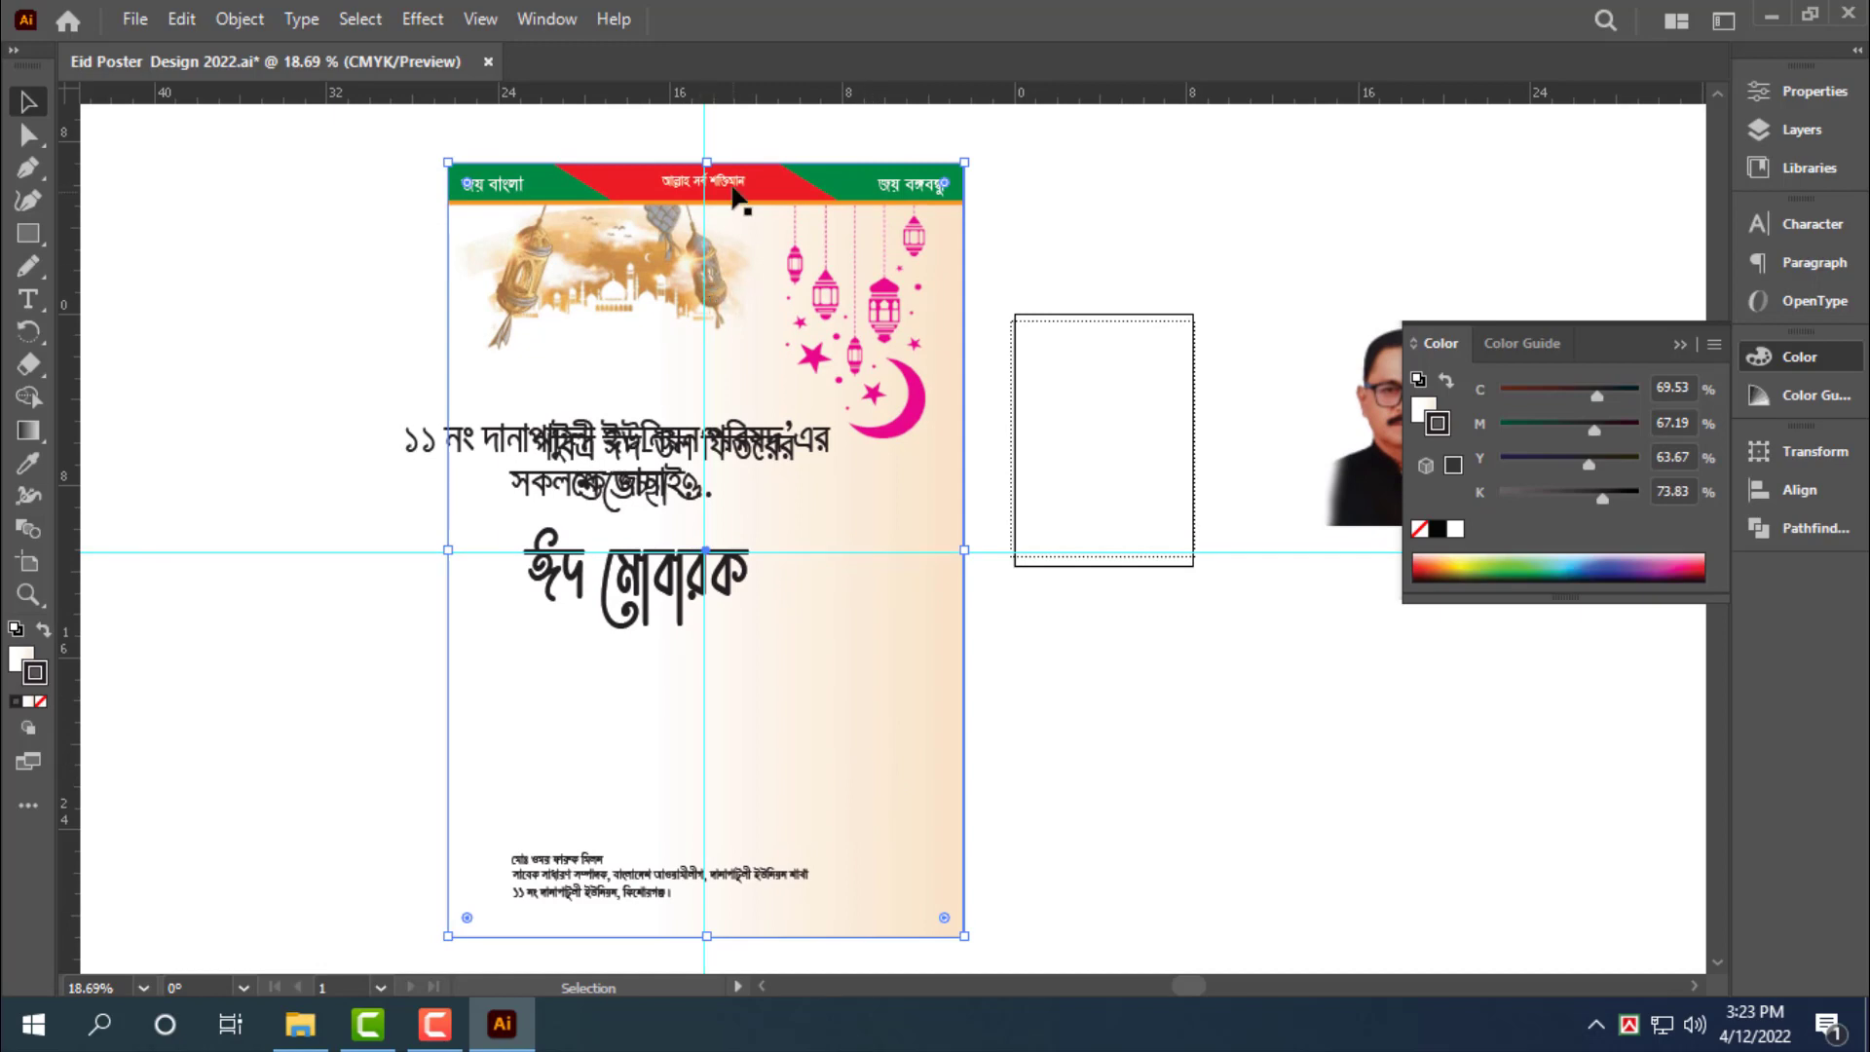
drag(709, 159, 707, 825)
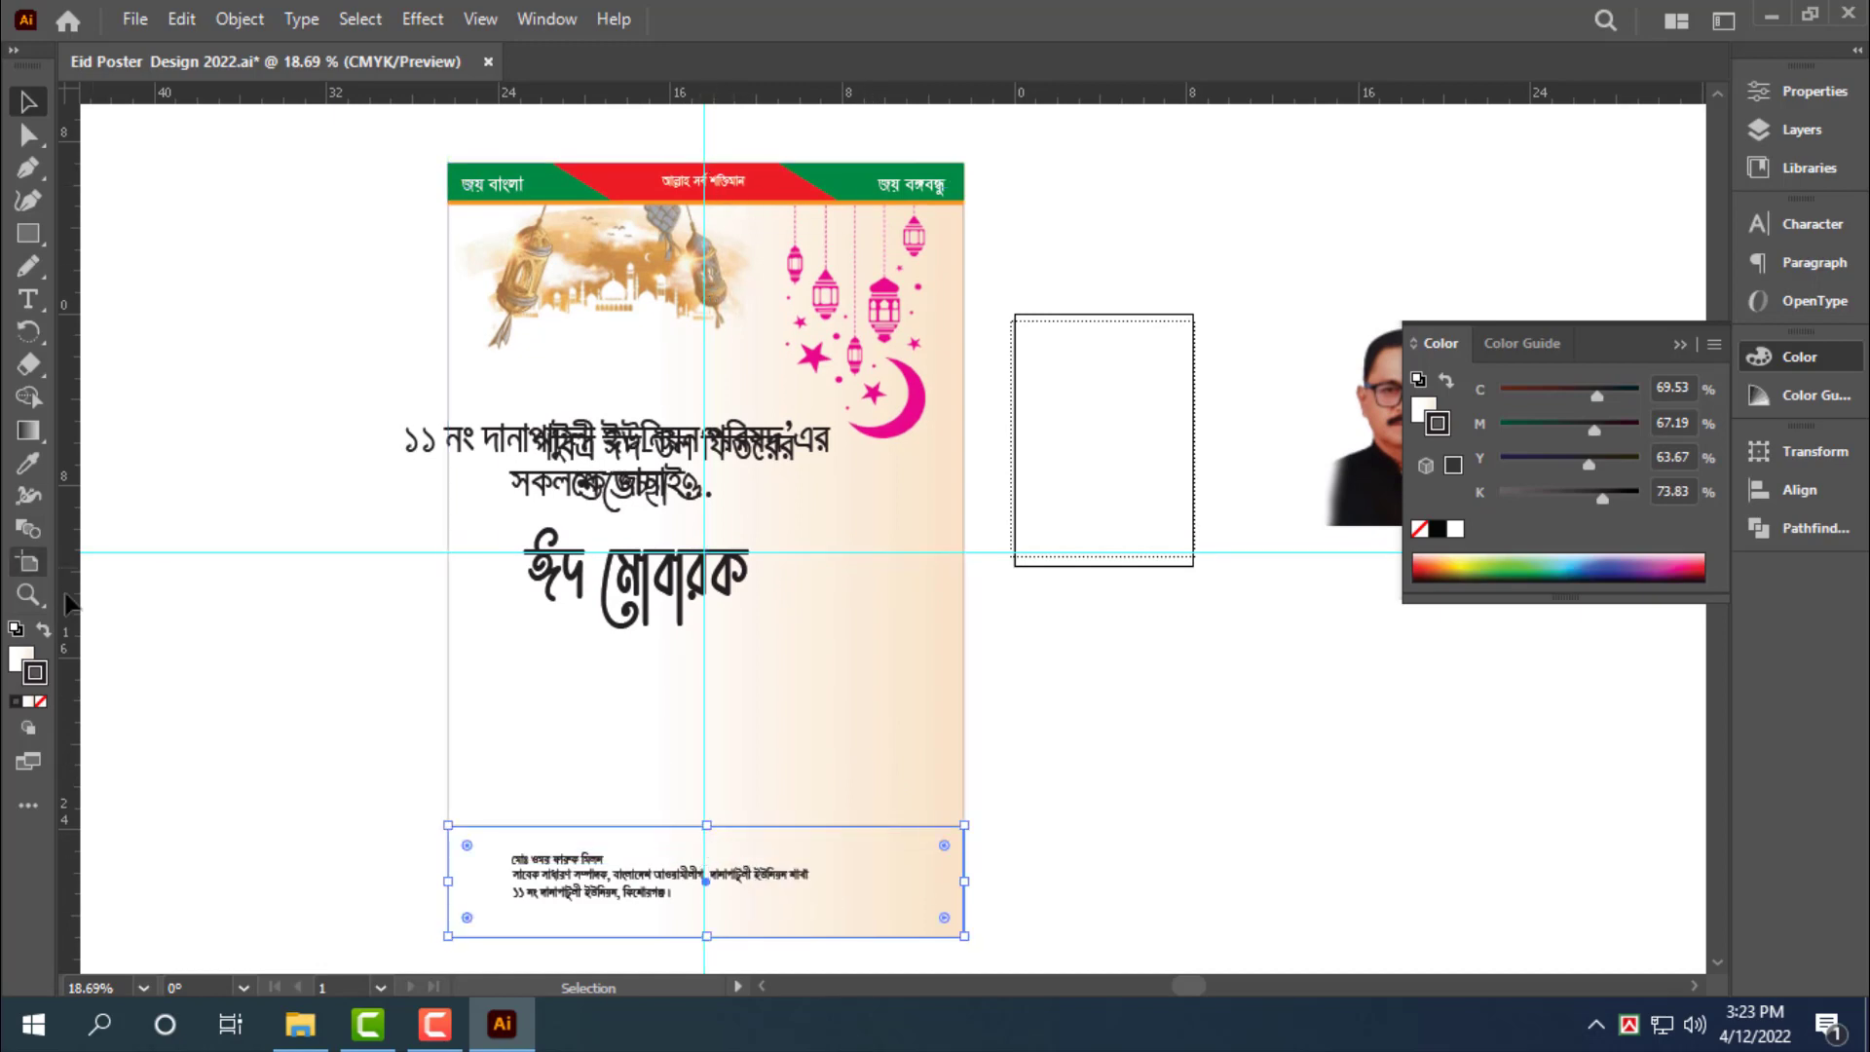
Fill the bottom strip with the header's red, sampled with the Eyedropper
click(20, 657)
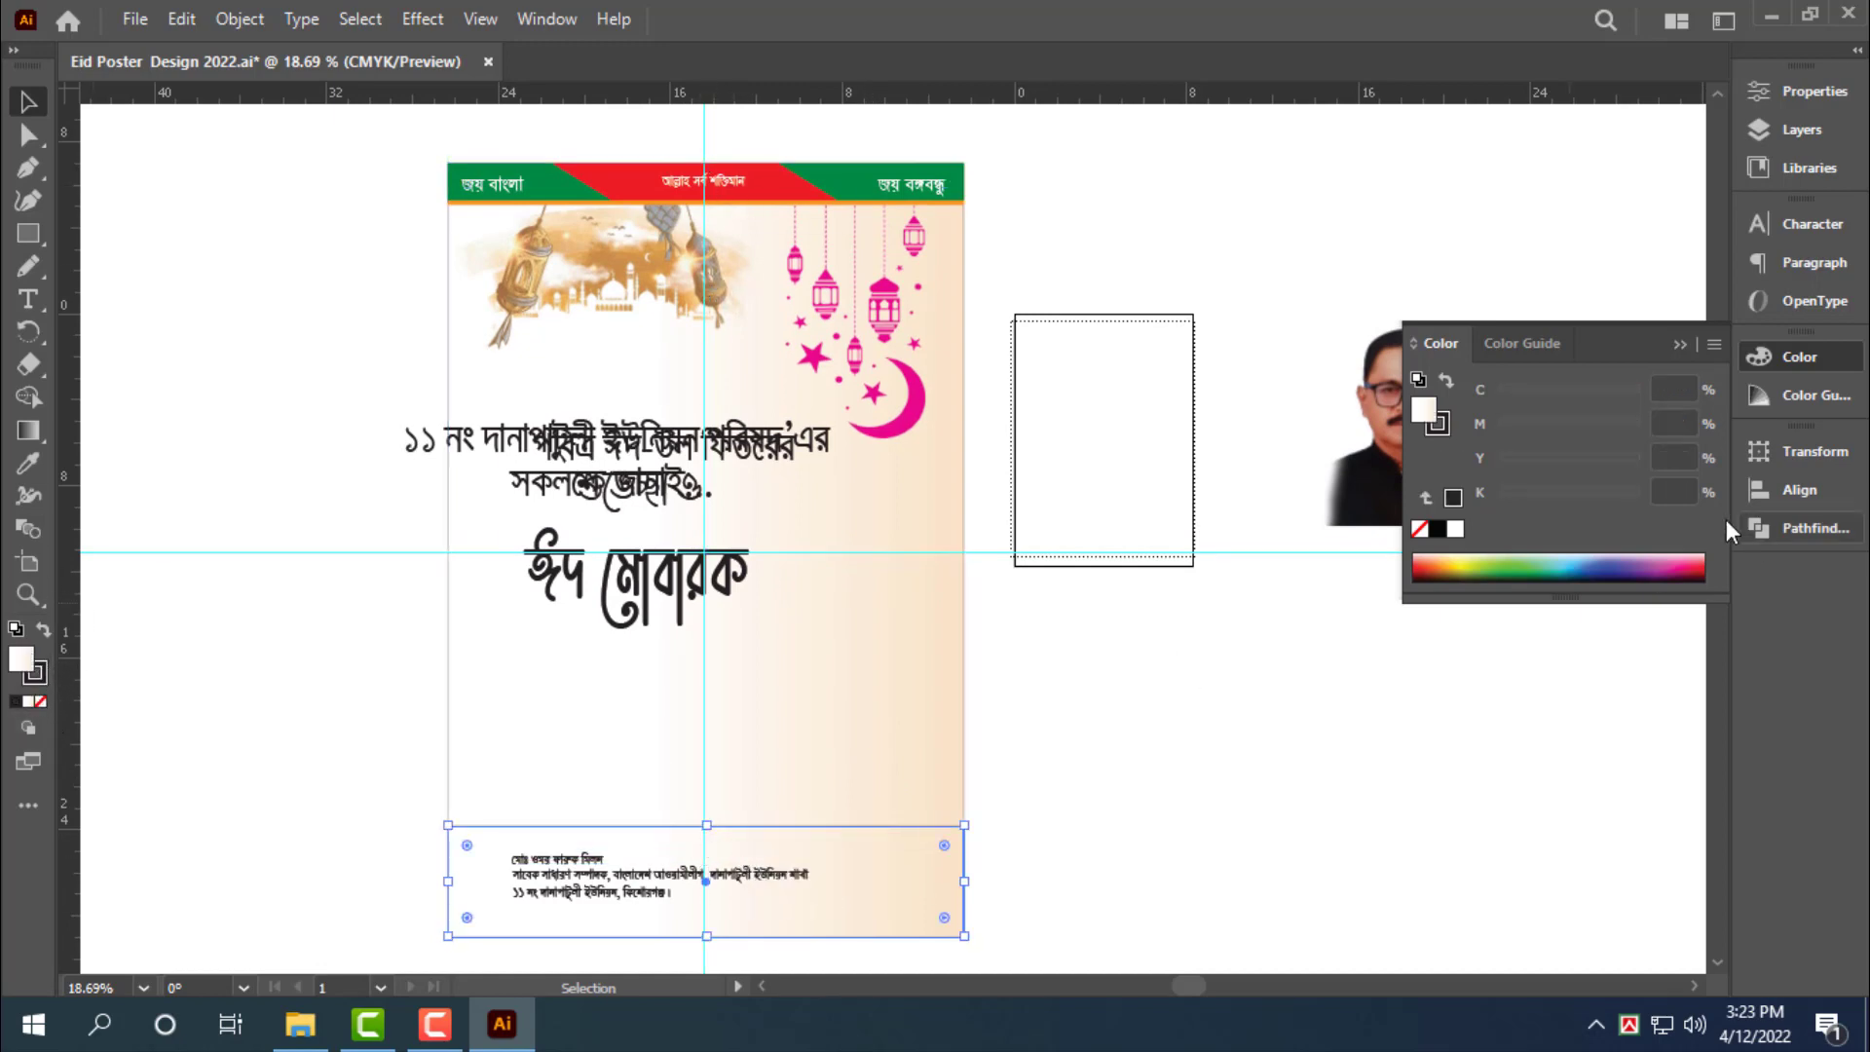
key(i)
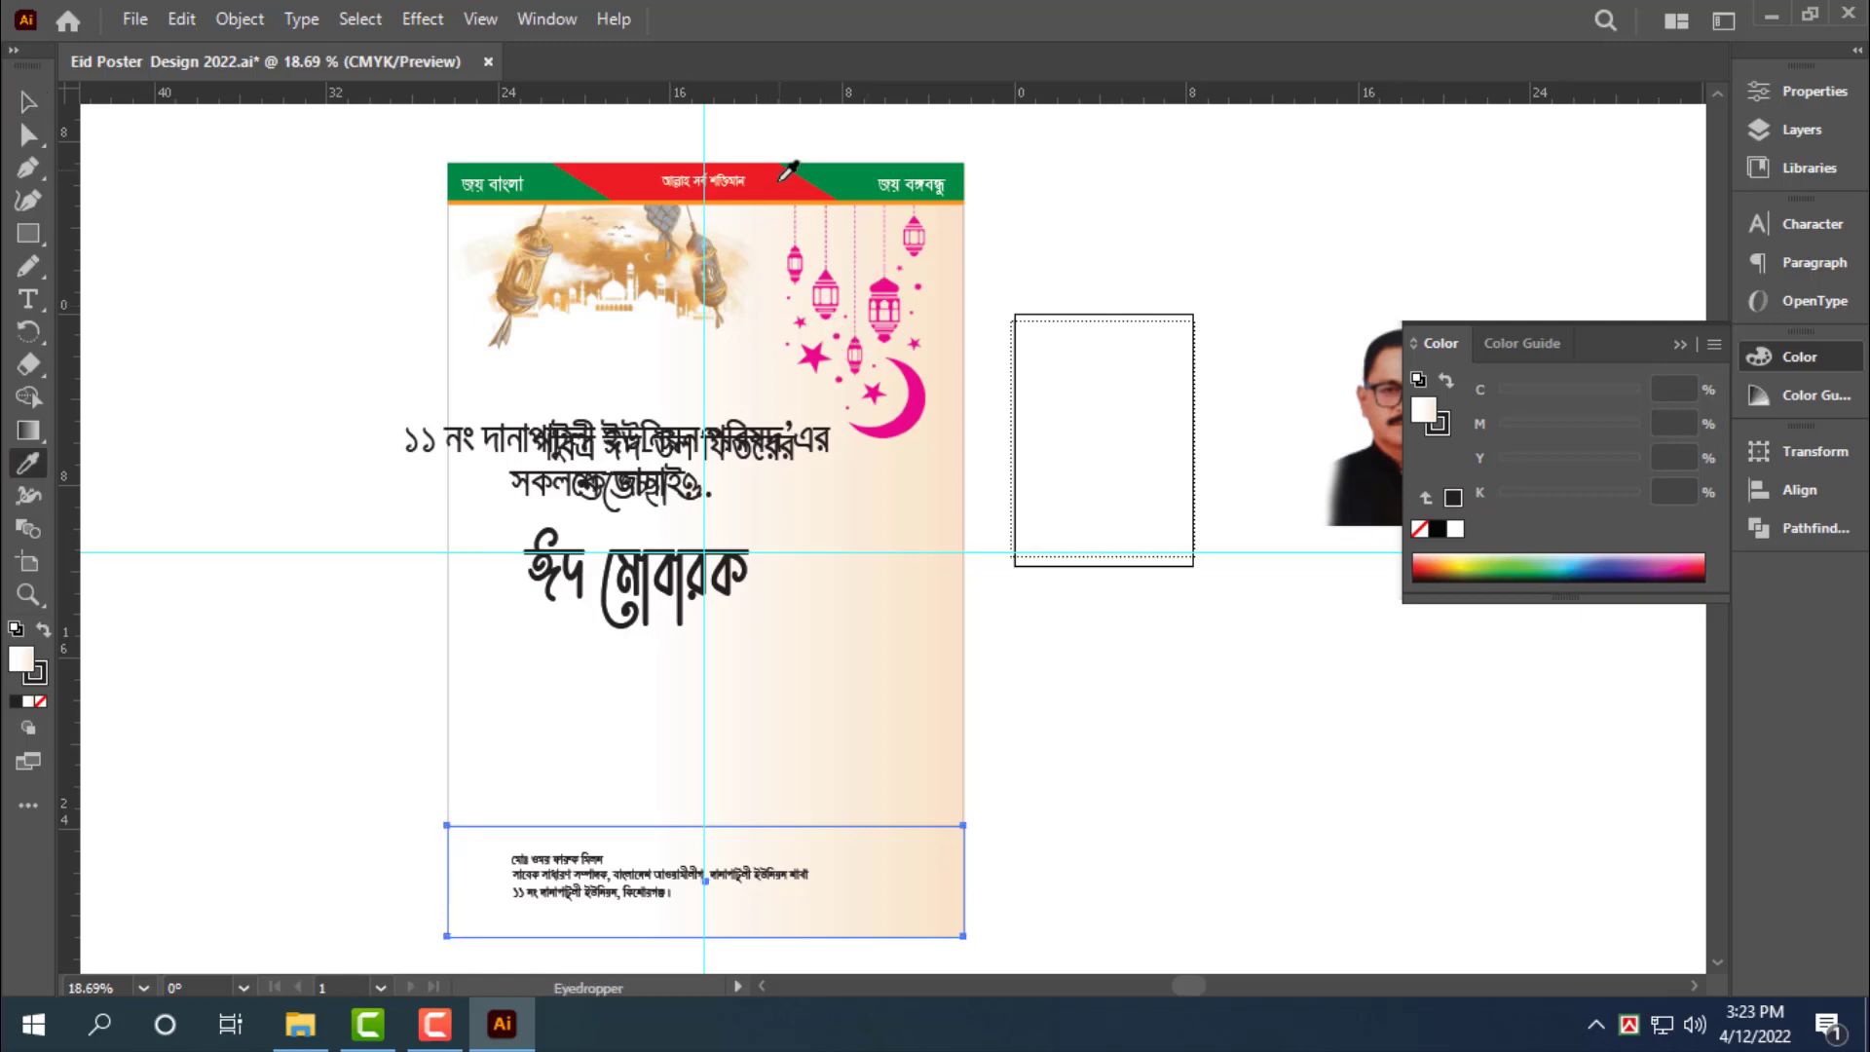
click(780, 182)
key(v)
Move the address lines down in the red footer strip and enlarge the name line to nearly the strip's full width
drag(770, 964, 1047, 824)
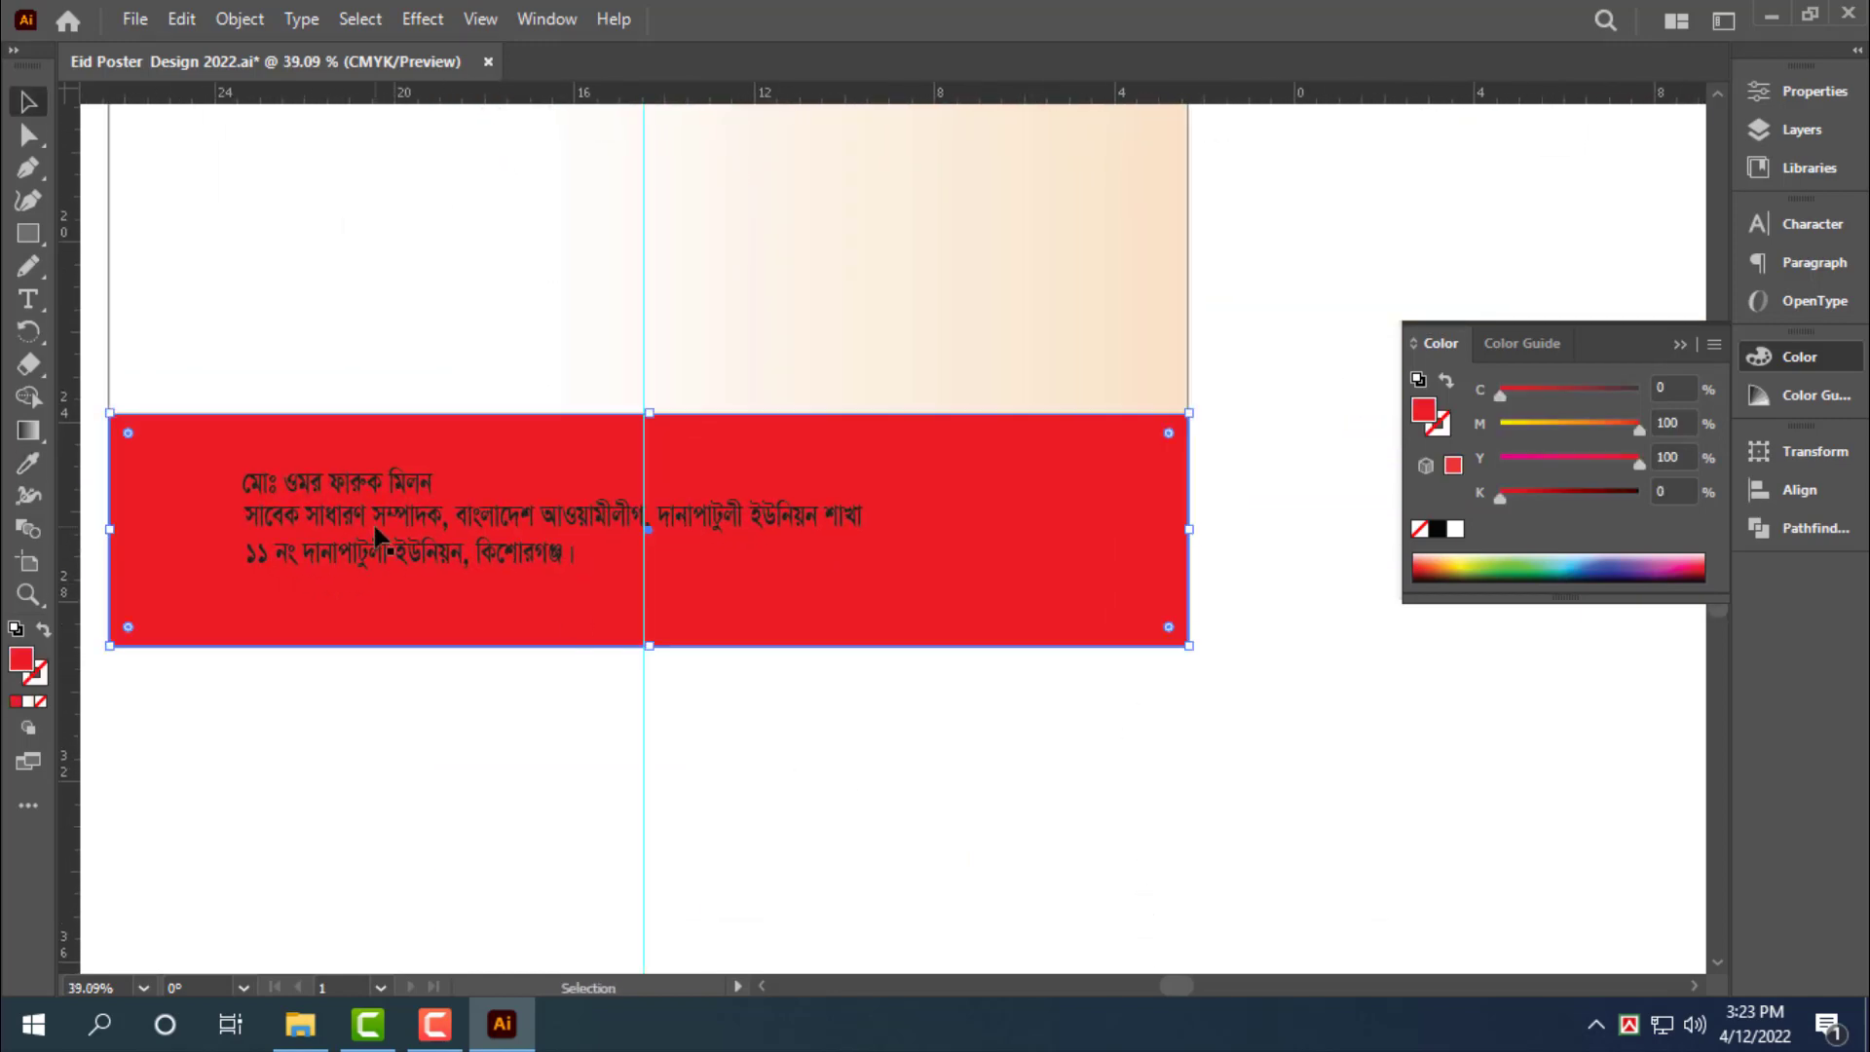
click(438, 545)
drag(457, 534, 457, 572)
click(374, 476)
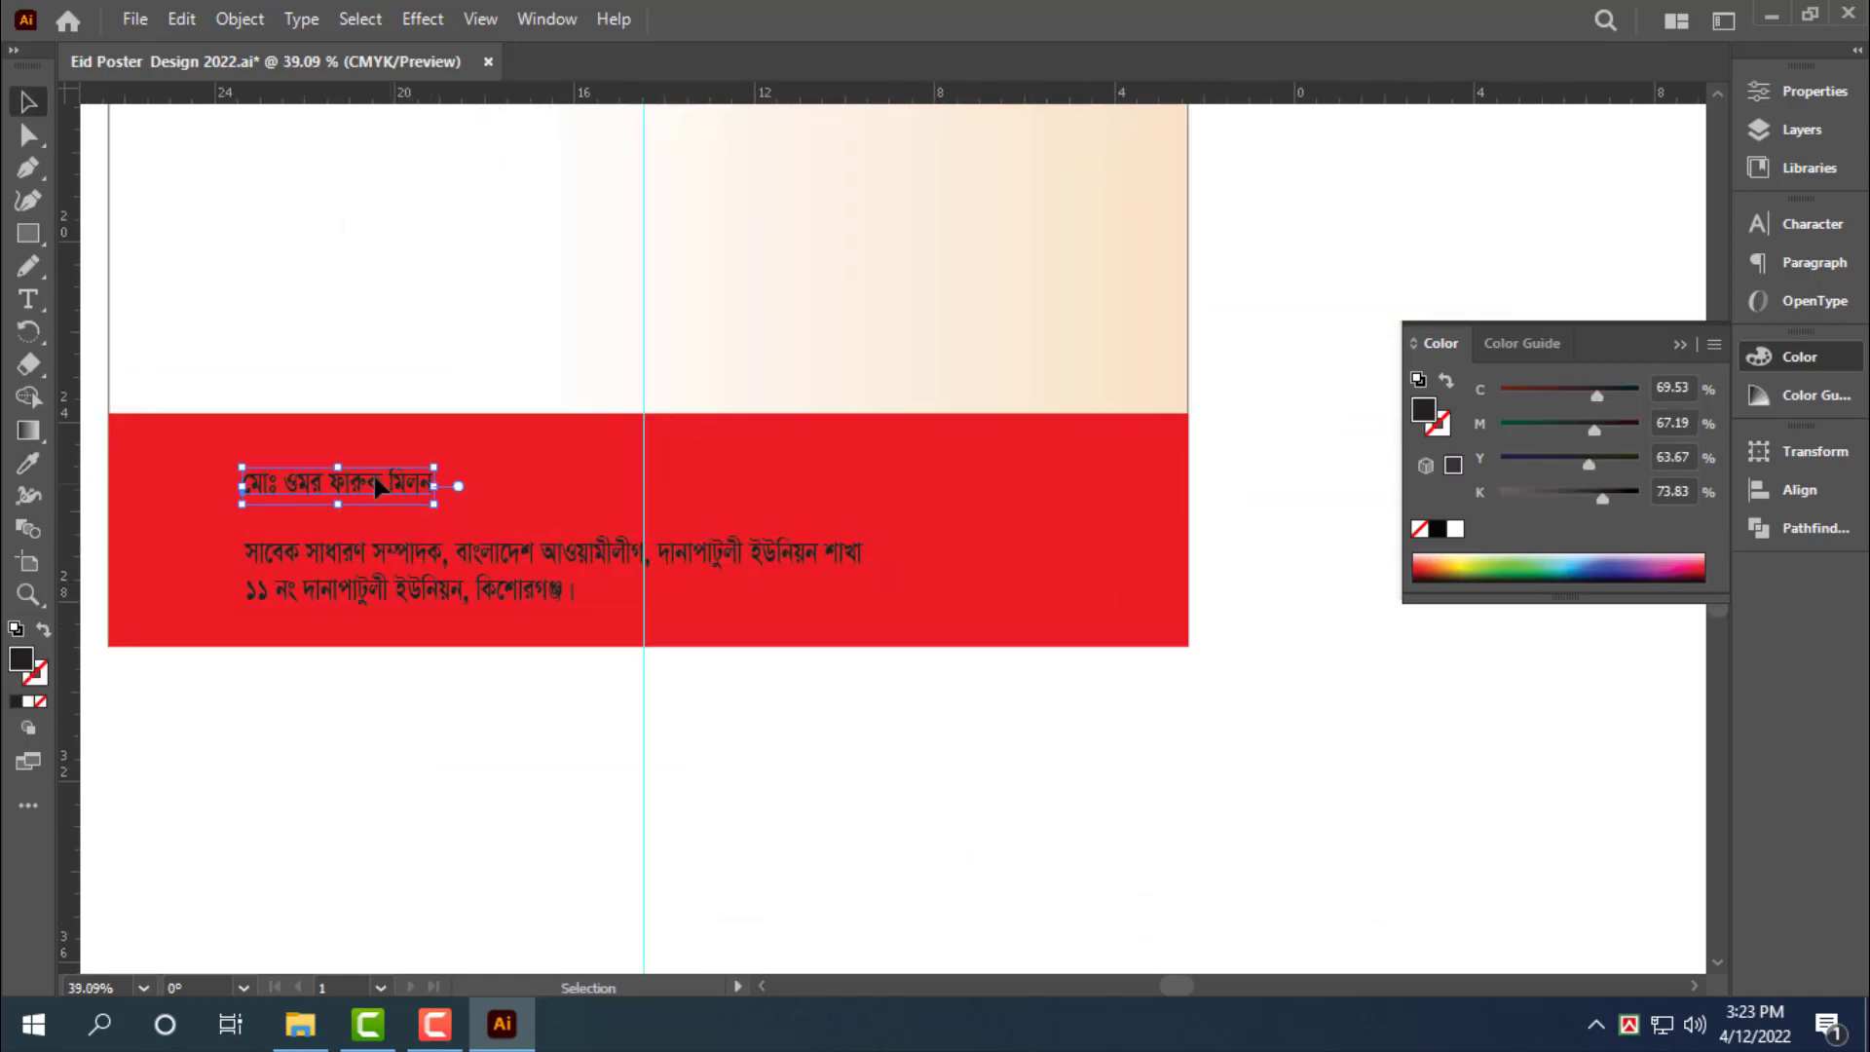
drag(374, 476, 1151, 446)
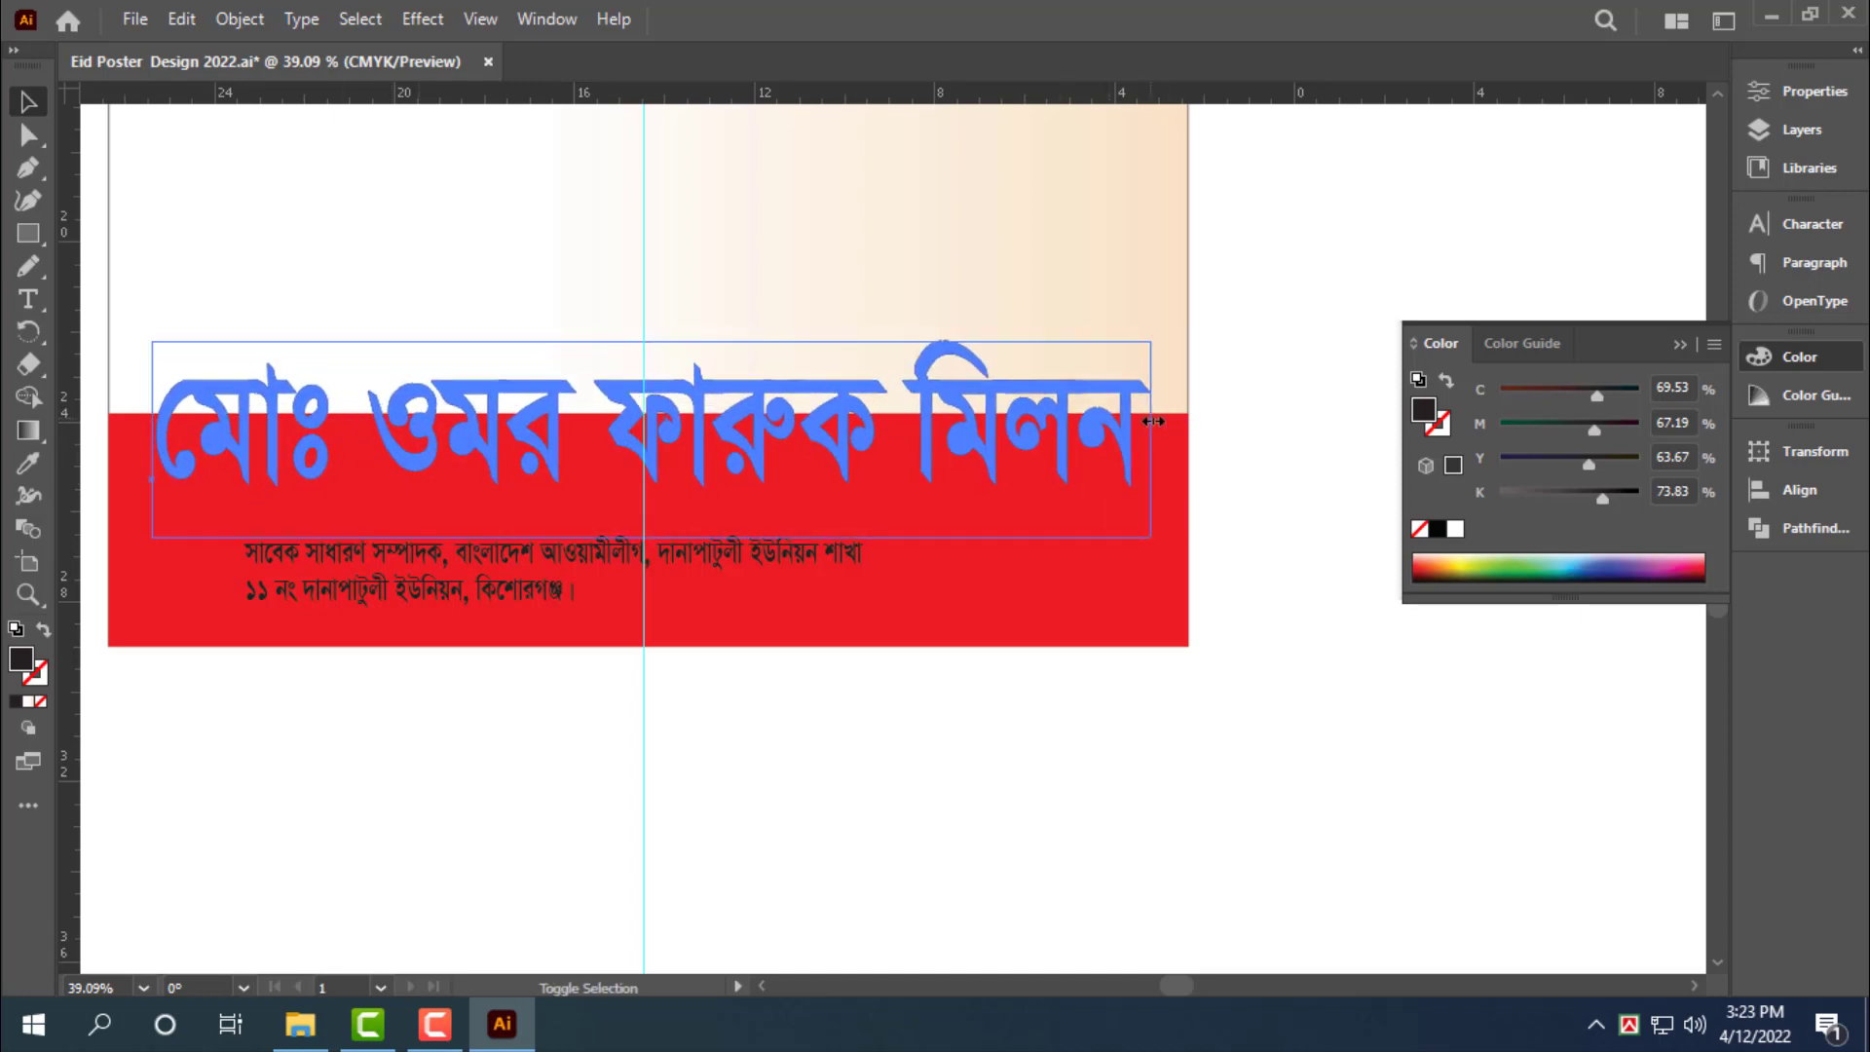
drag(651, 347, 652, 378)
Align the address lines with the start of the name line, stretch them to the same width and make them slightly taller
click(699, 562)
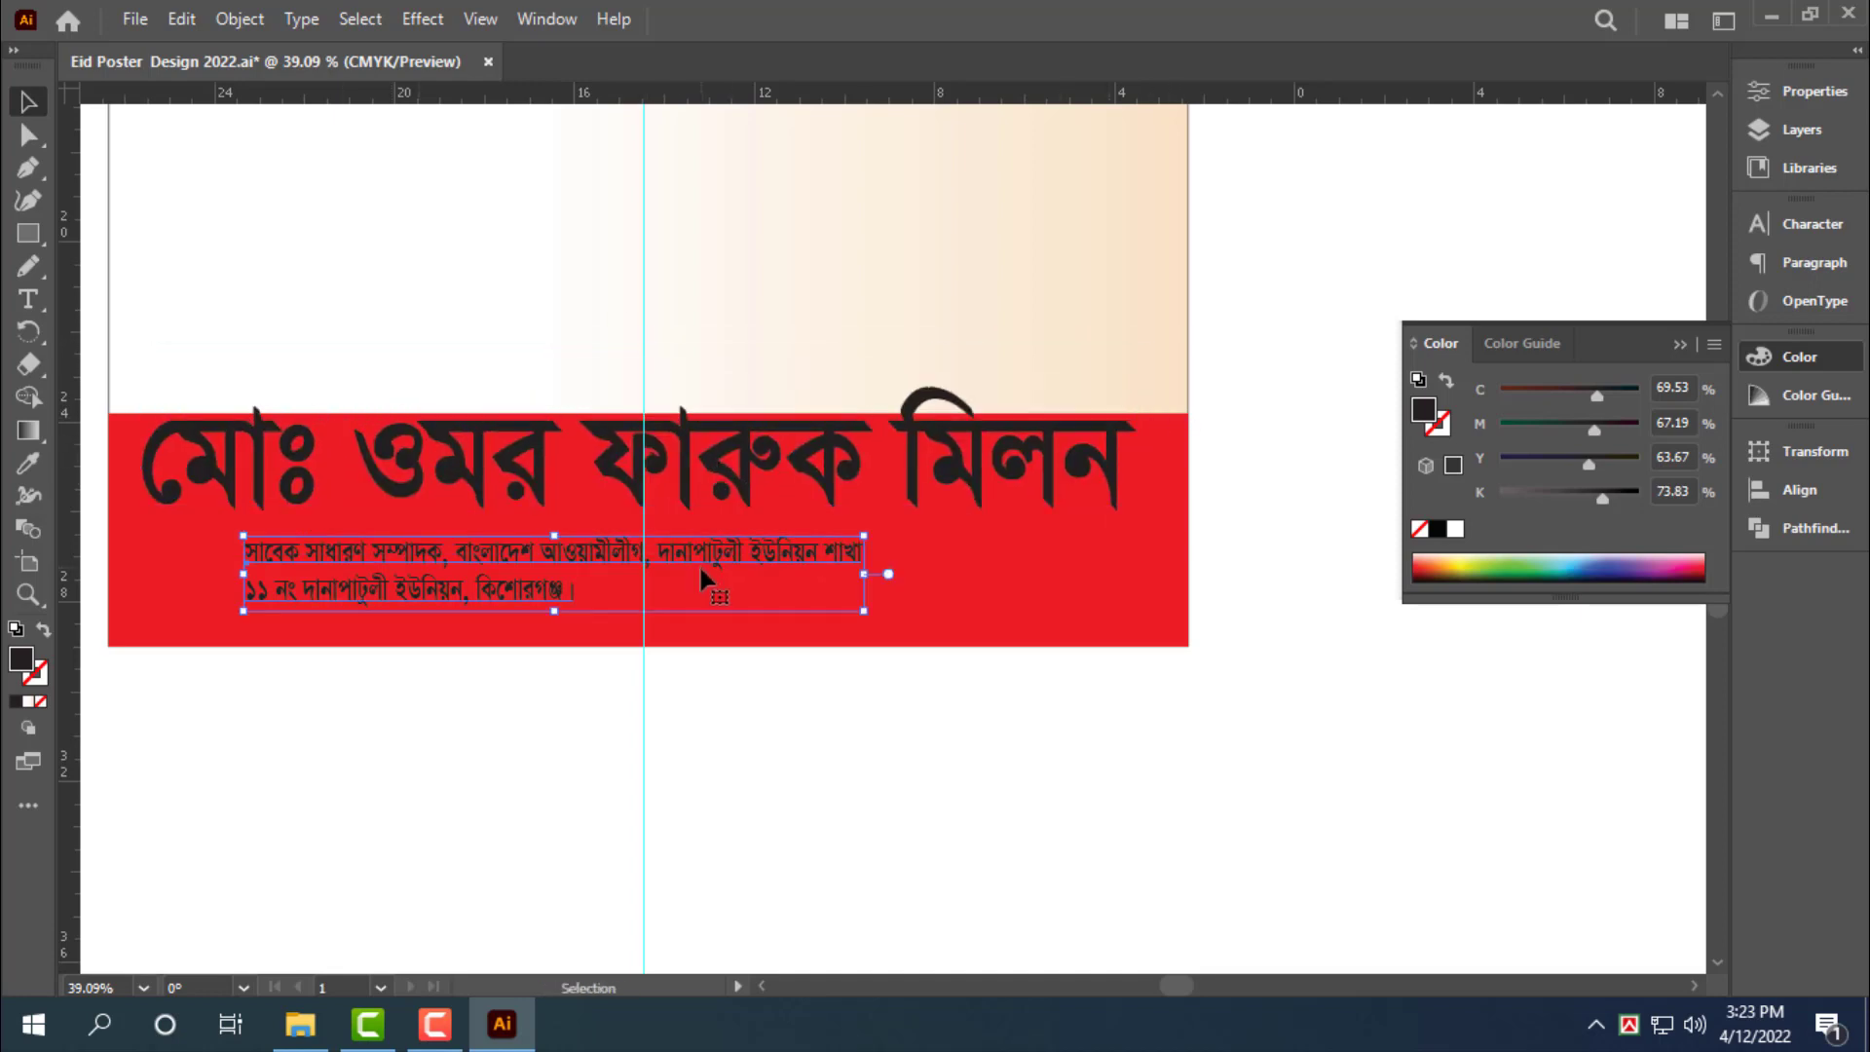
drag(699, 563, 628, 570)
drag(765, 585, 1138, 589)
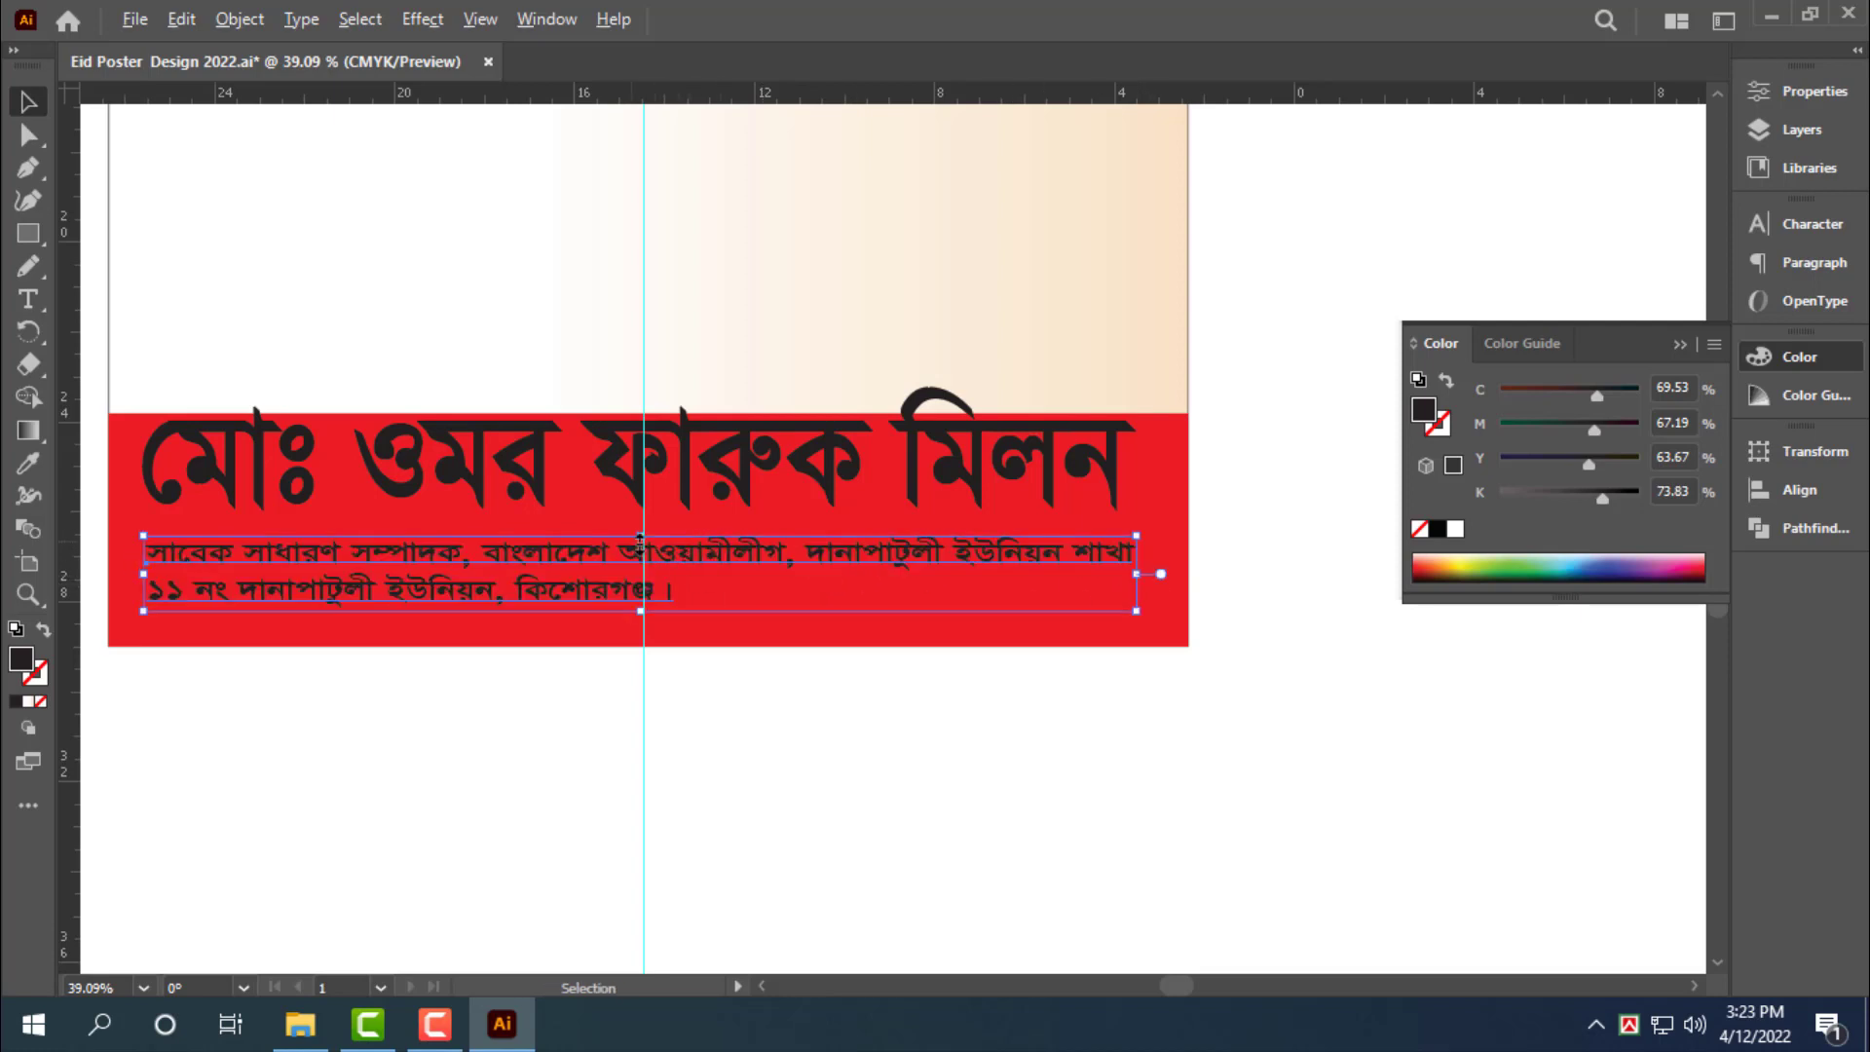
drag(639, 539, 640, 523)
Reduce the combined height of the name and address text to fit inside the red strip and fill the text white
click(765, 484)
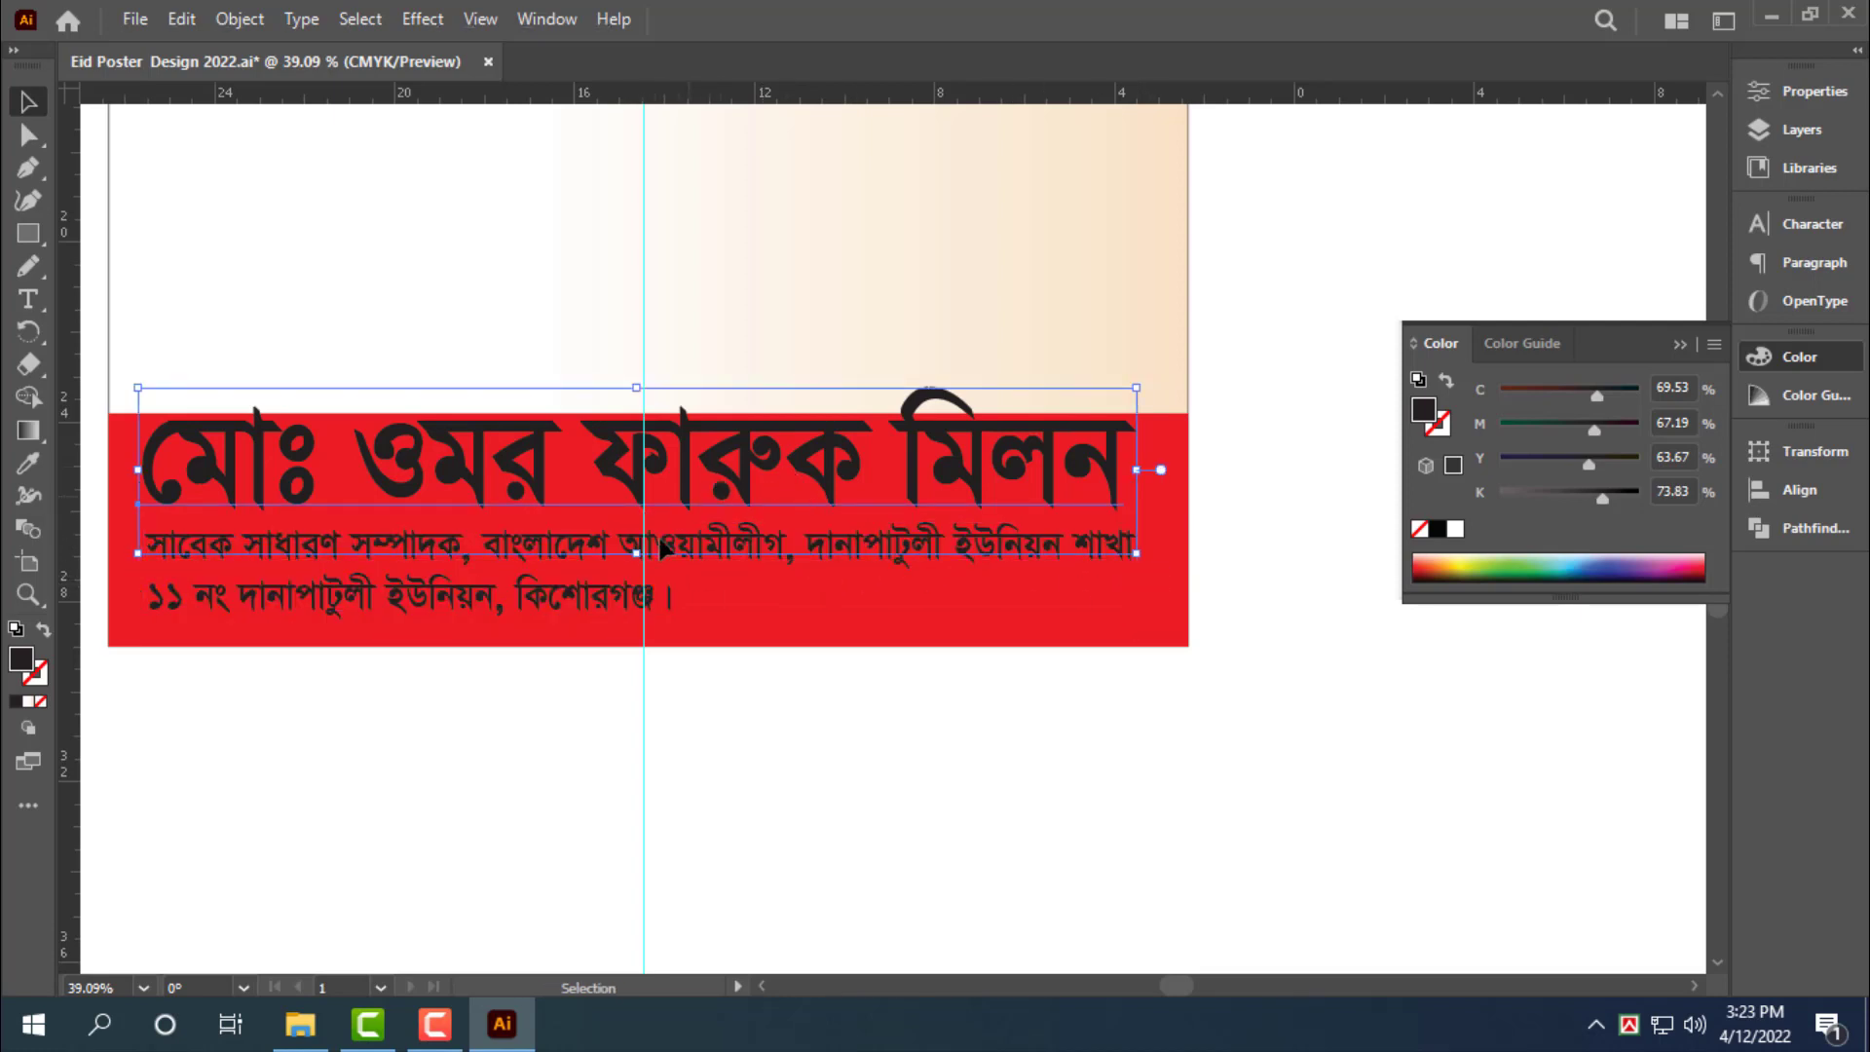
shift+click(626, 613)
drag(634, 391, 636, 430)
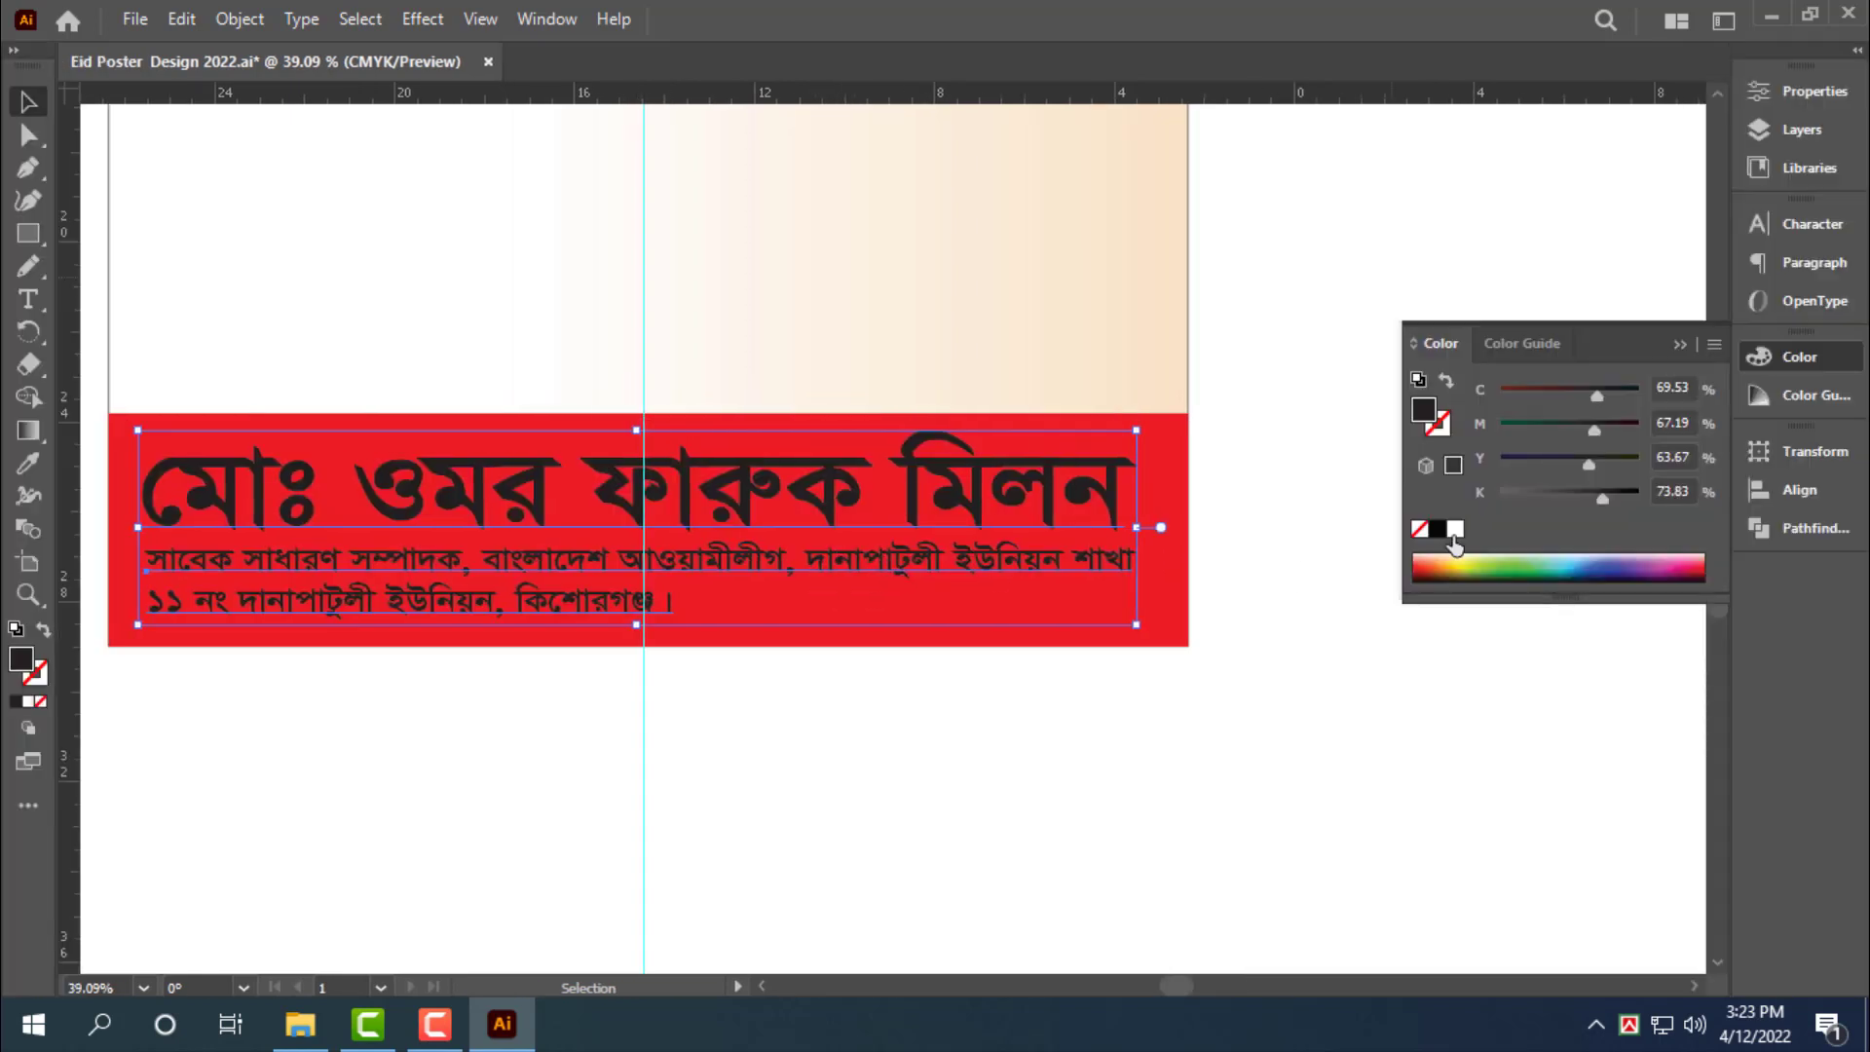
click(1454, 528)
click(881, 789)
Nudge the white name line slightly up and to the right above the address lines
click(811, 478)
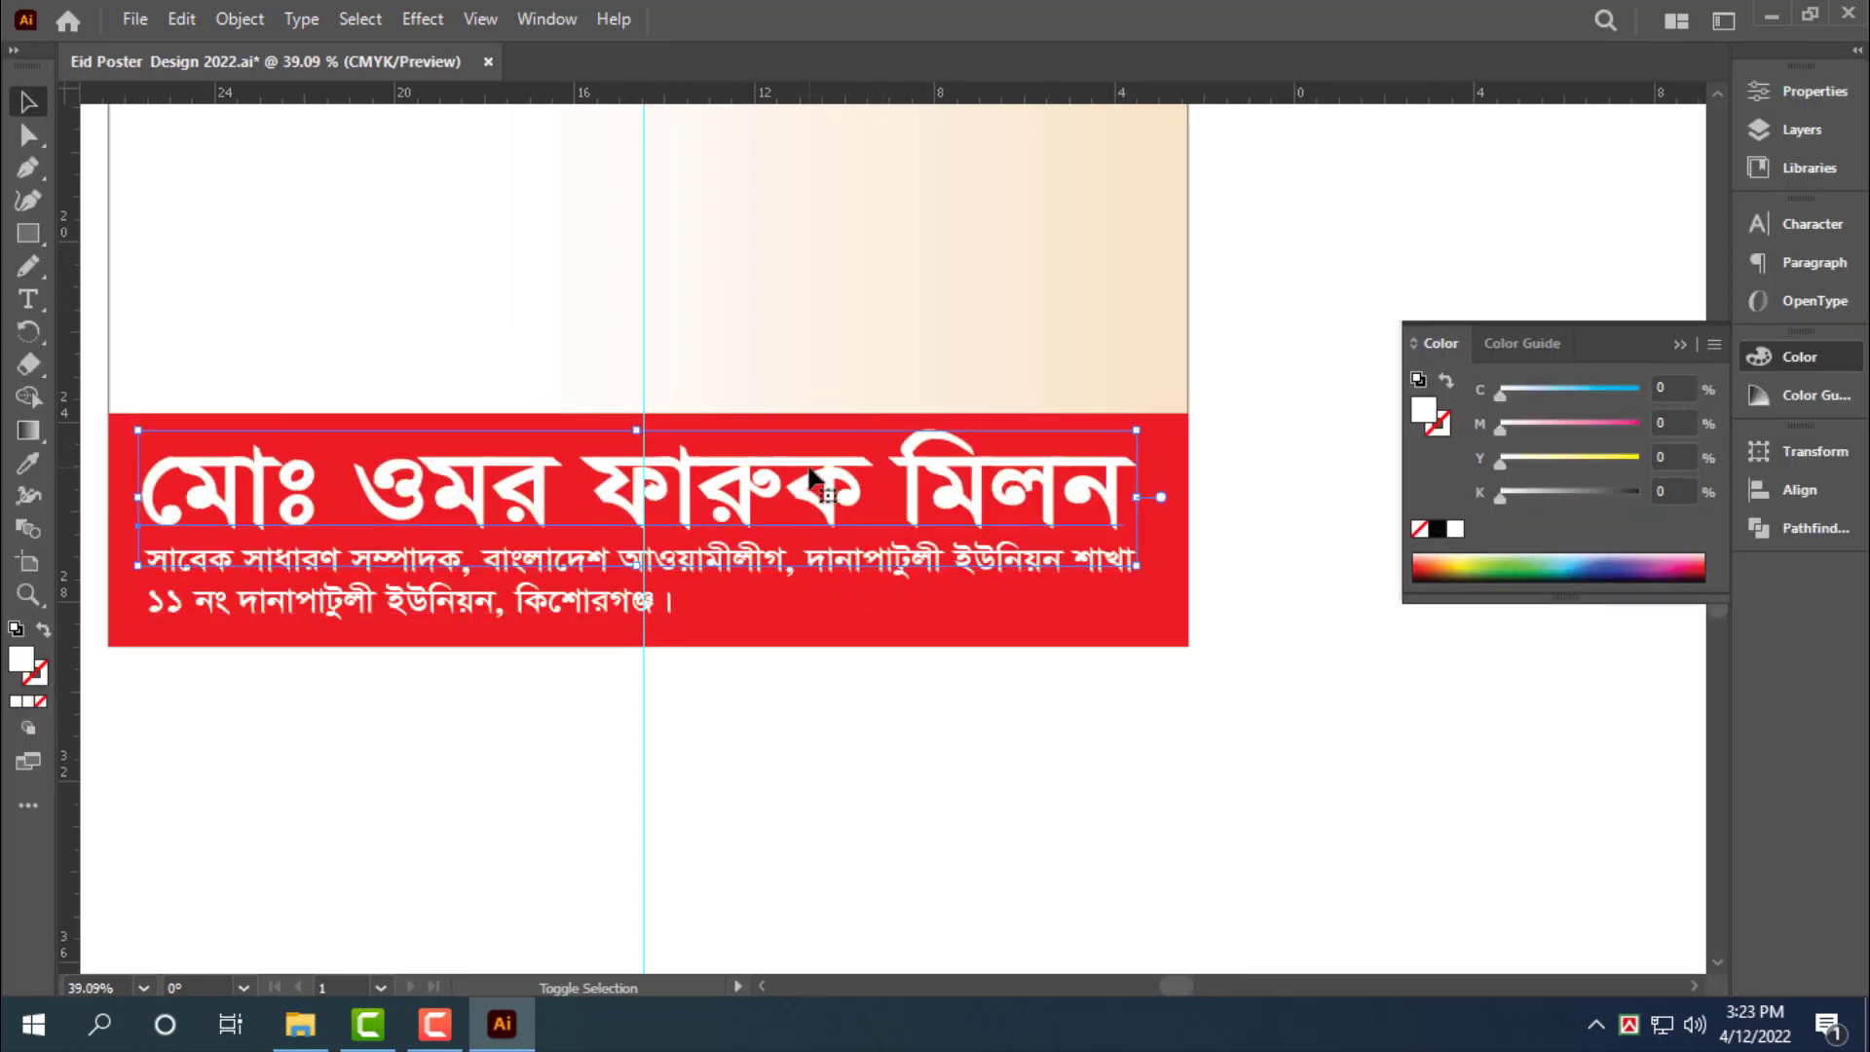
key(shift+Up)
key(shift+Right)
Add an orange line along the footer's top edge from a slightly raised copy of the red strip, layered behind it with magenta 50%
click(986, 618)
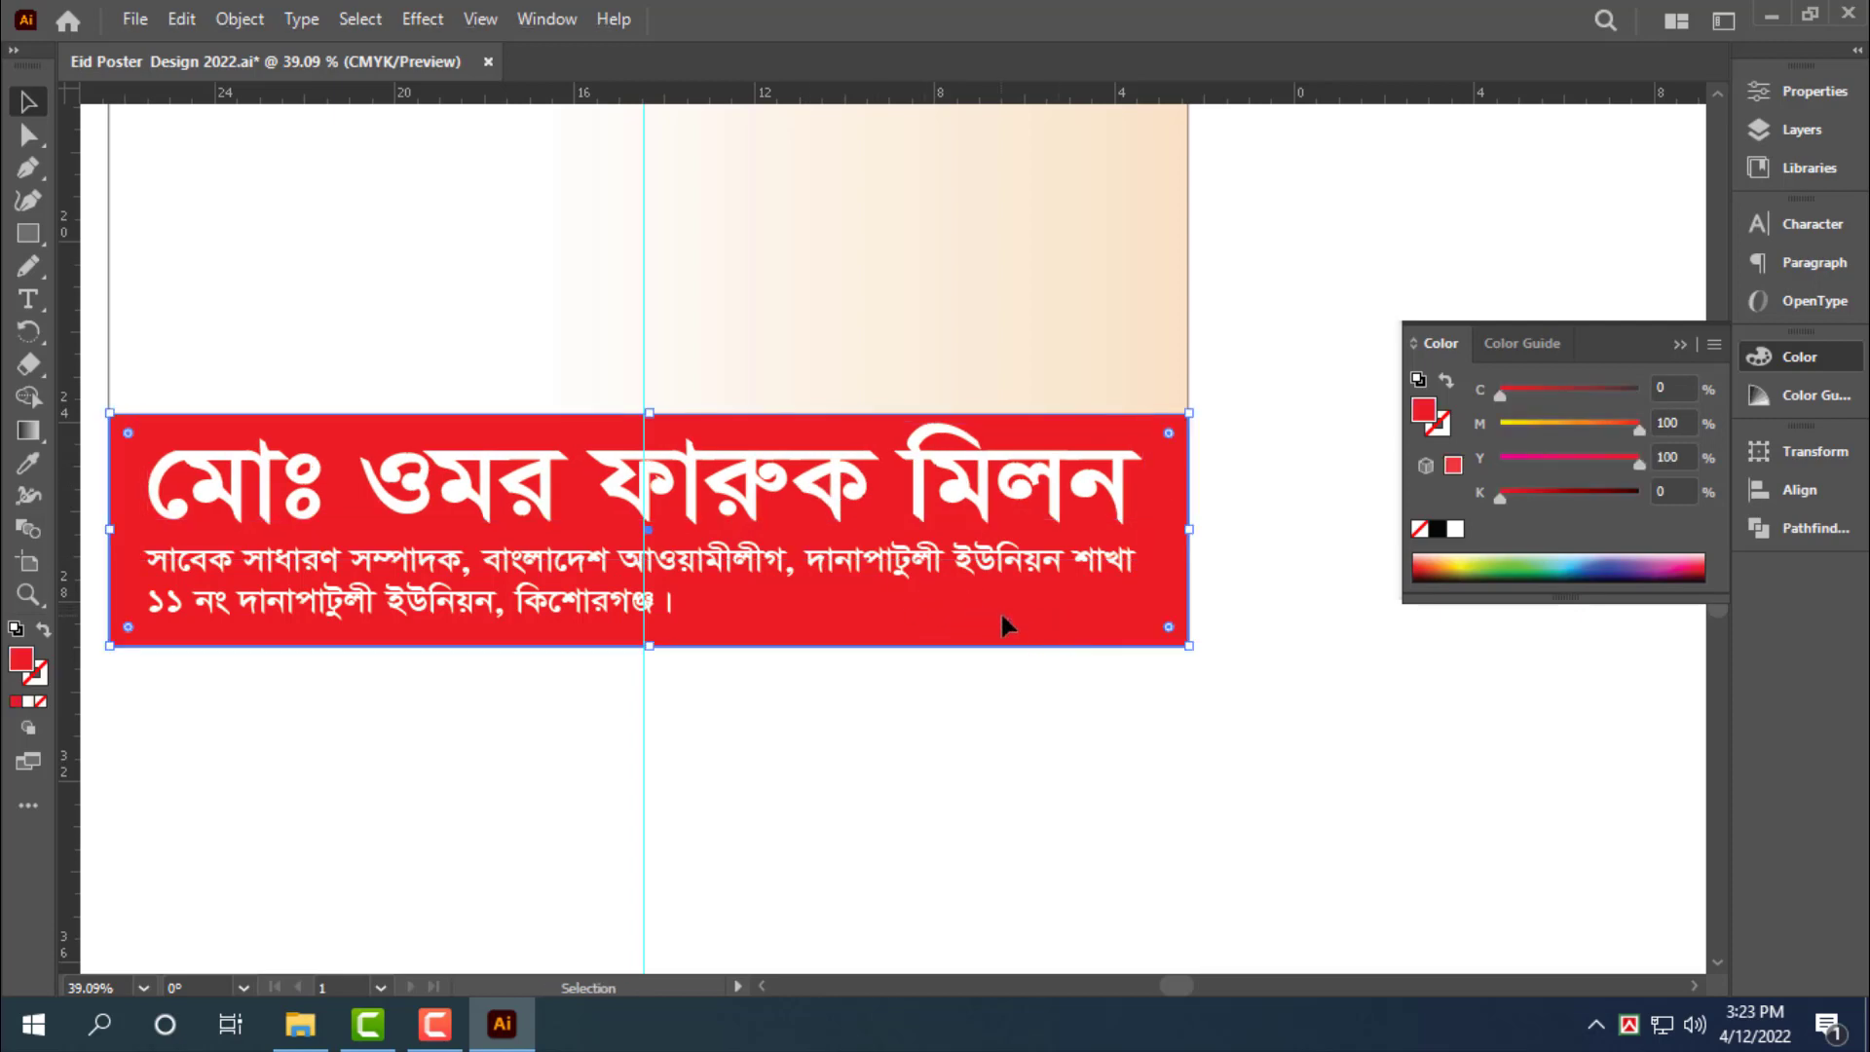
drag(1002, 617, 1005, 602)
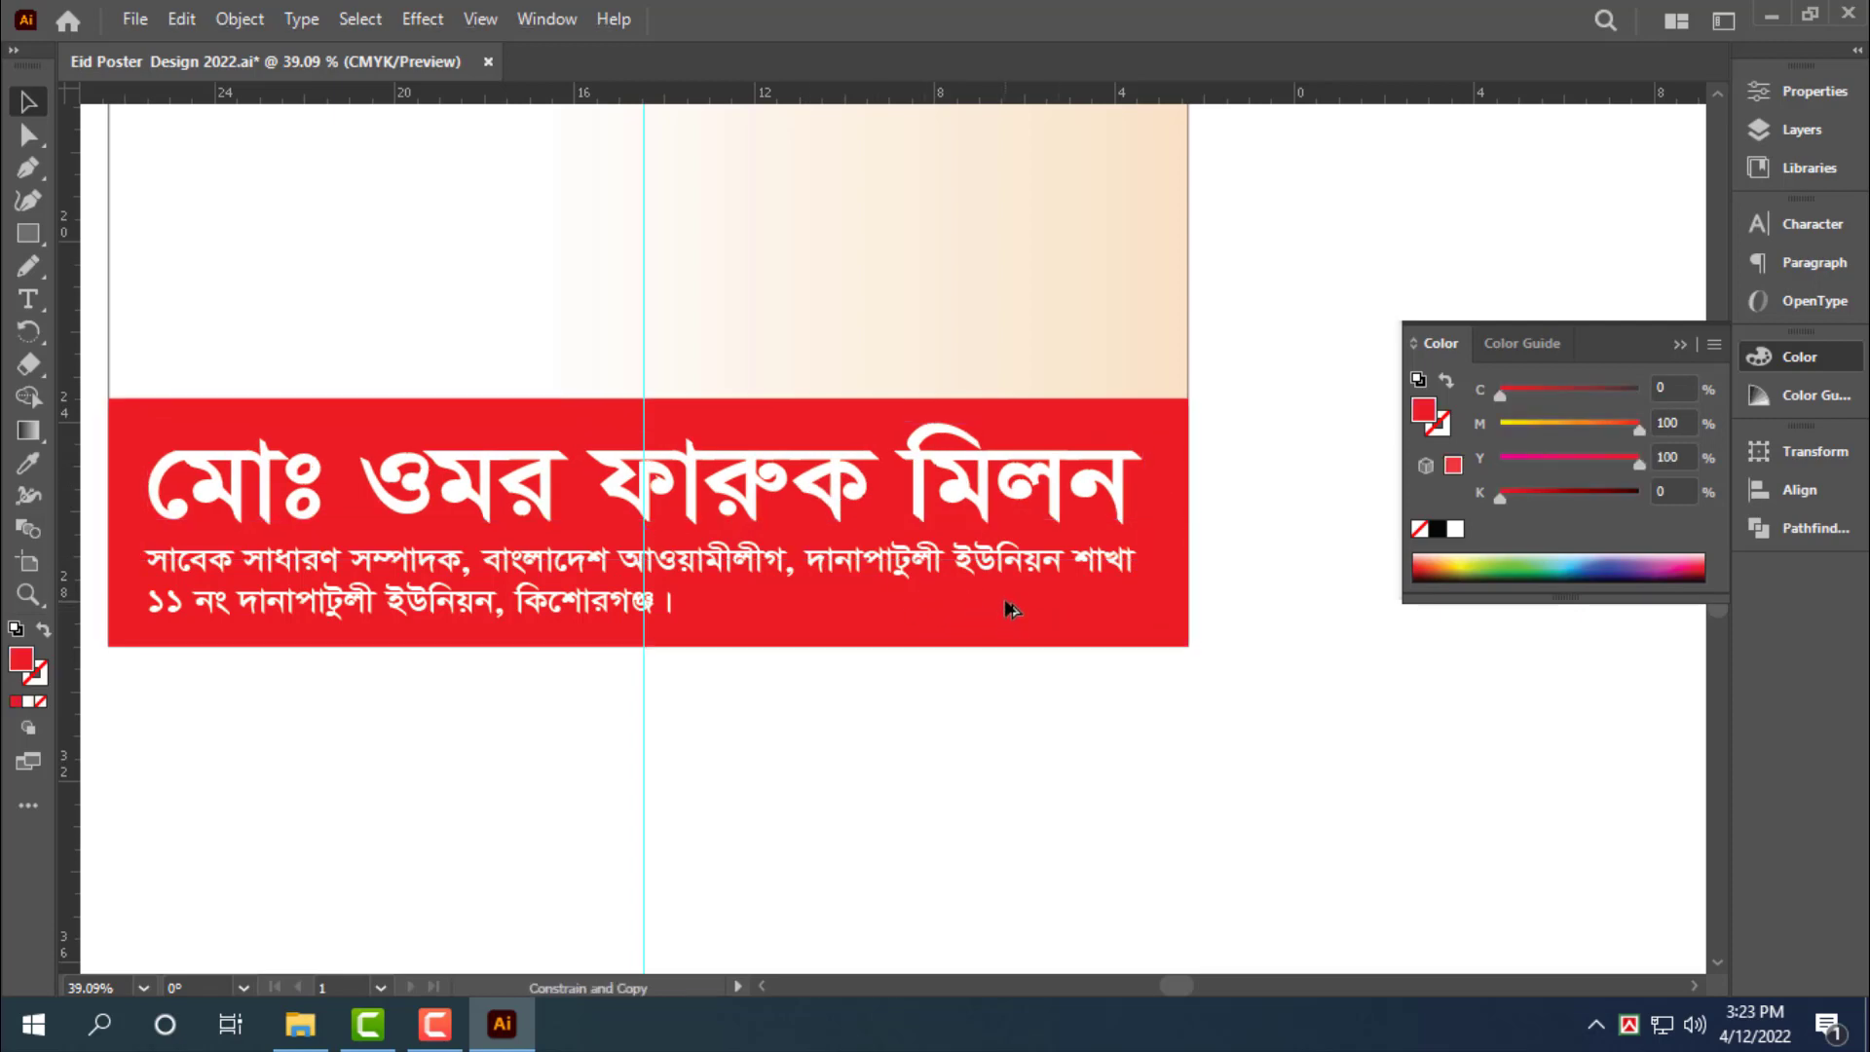
drag(1010, 609, 1010, 609)
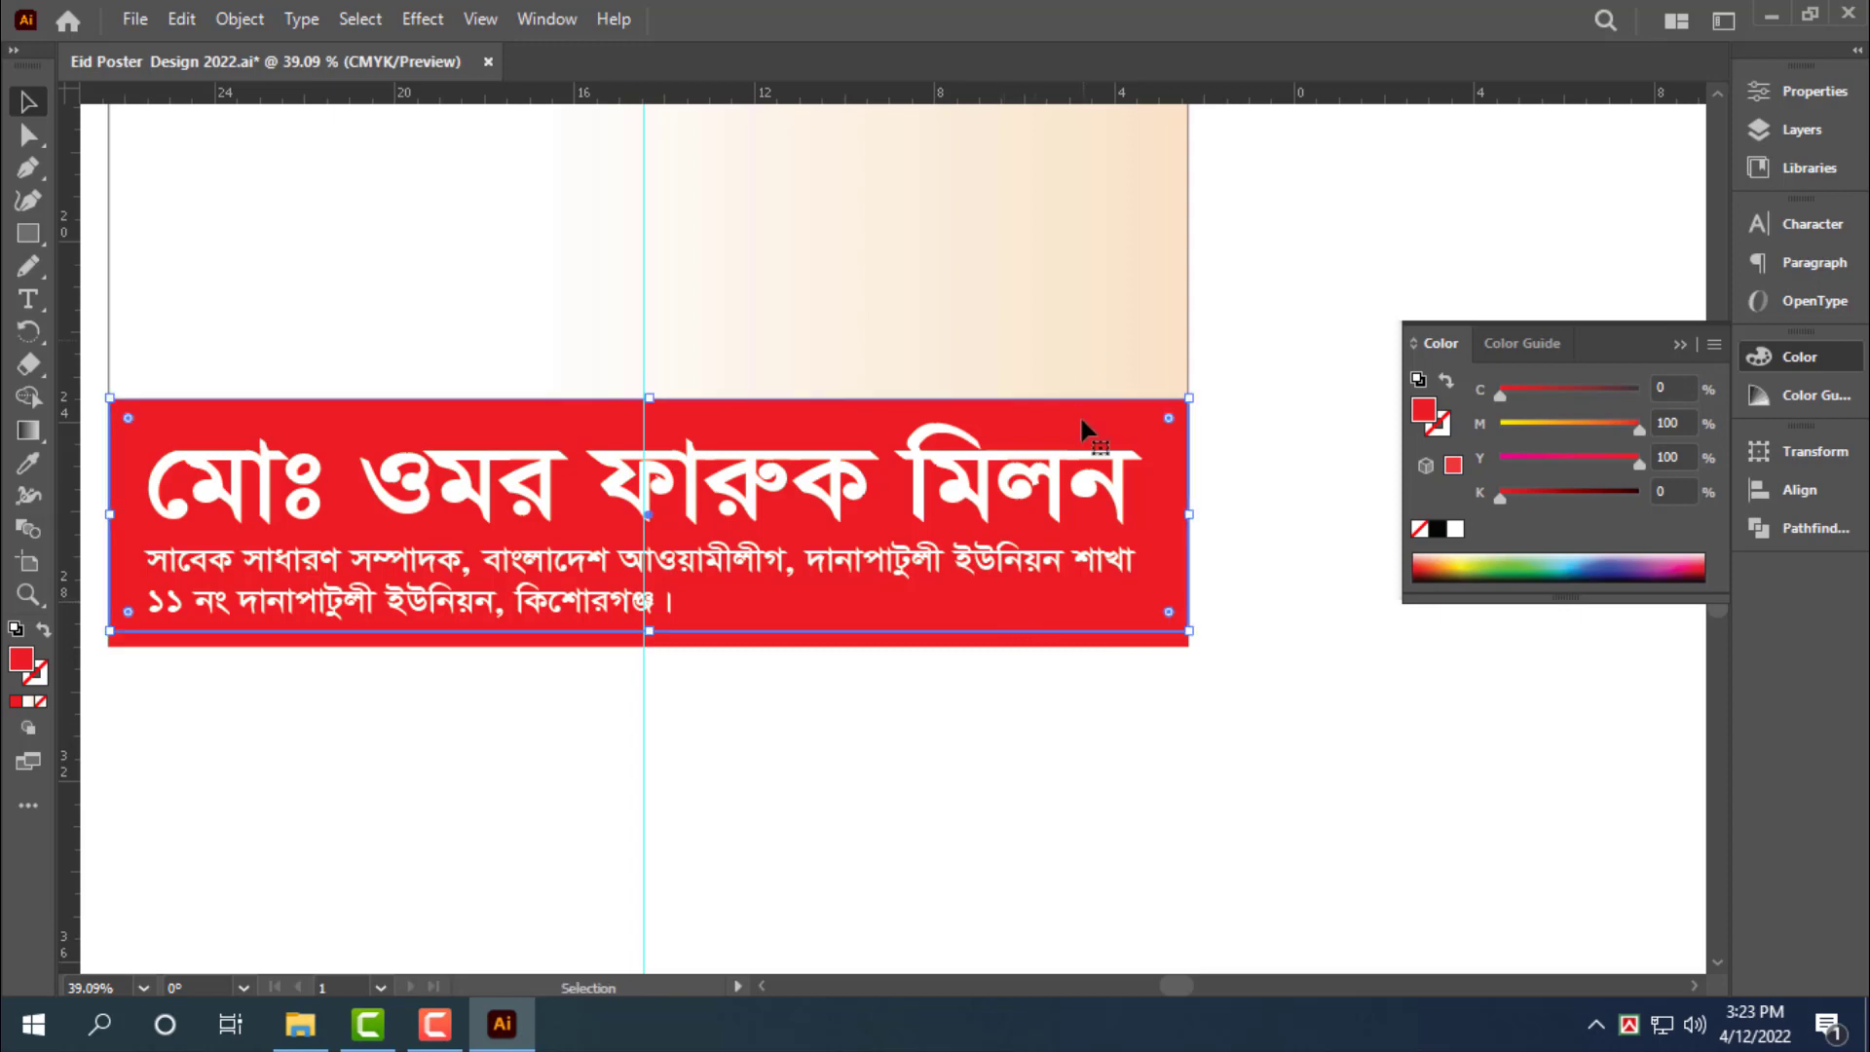
key(ctrl)
click(1668, 423)
text(50)
key(Return)
click(967, 696)
Move the portrait photo onto the poster's lower right, with its bottom edge overlapping the top of the footer strip
scroll(981, 729, down, 2)
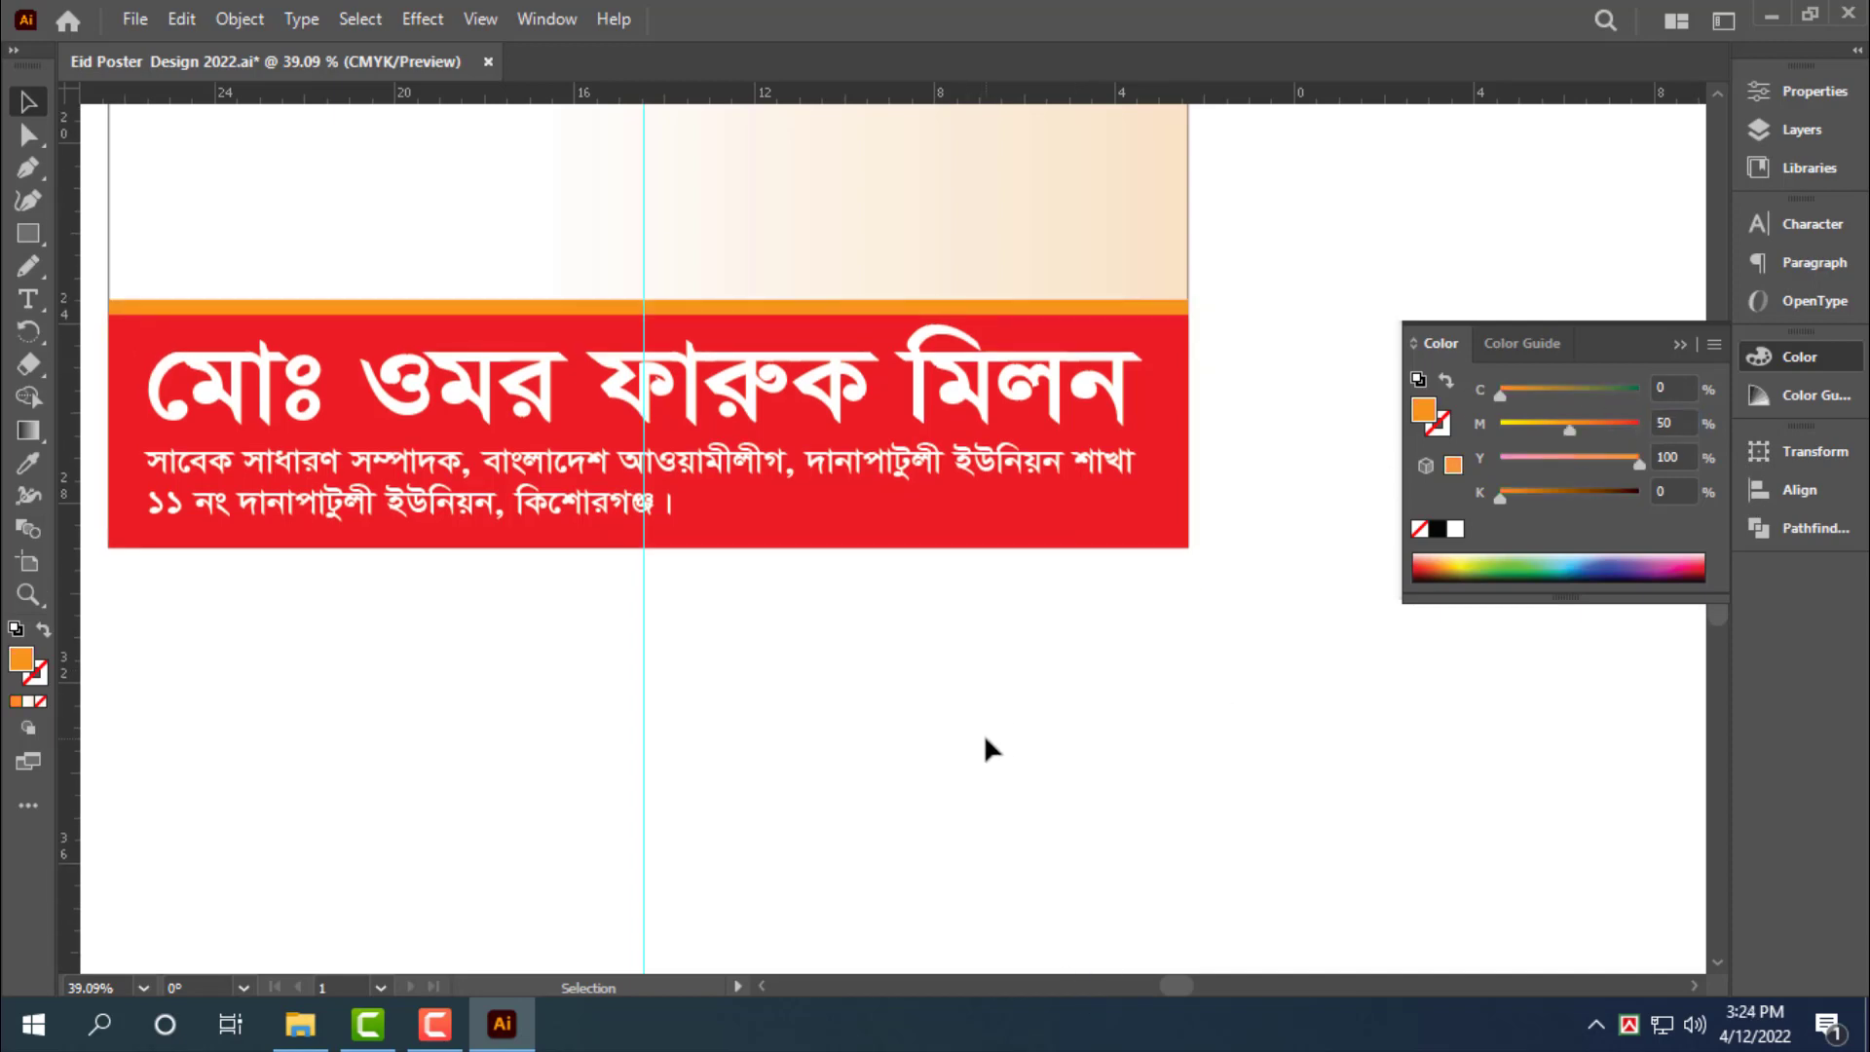
drag(986, 735, 624, 766)
drag(924, 758, 594, 915)
drag(1166, 404, 1118, 775)
drag(735, 629, 631, 672)
drag(785, 640, 862, 692)
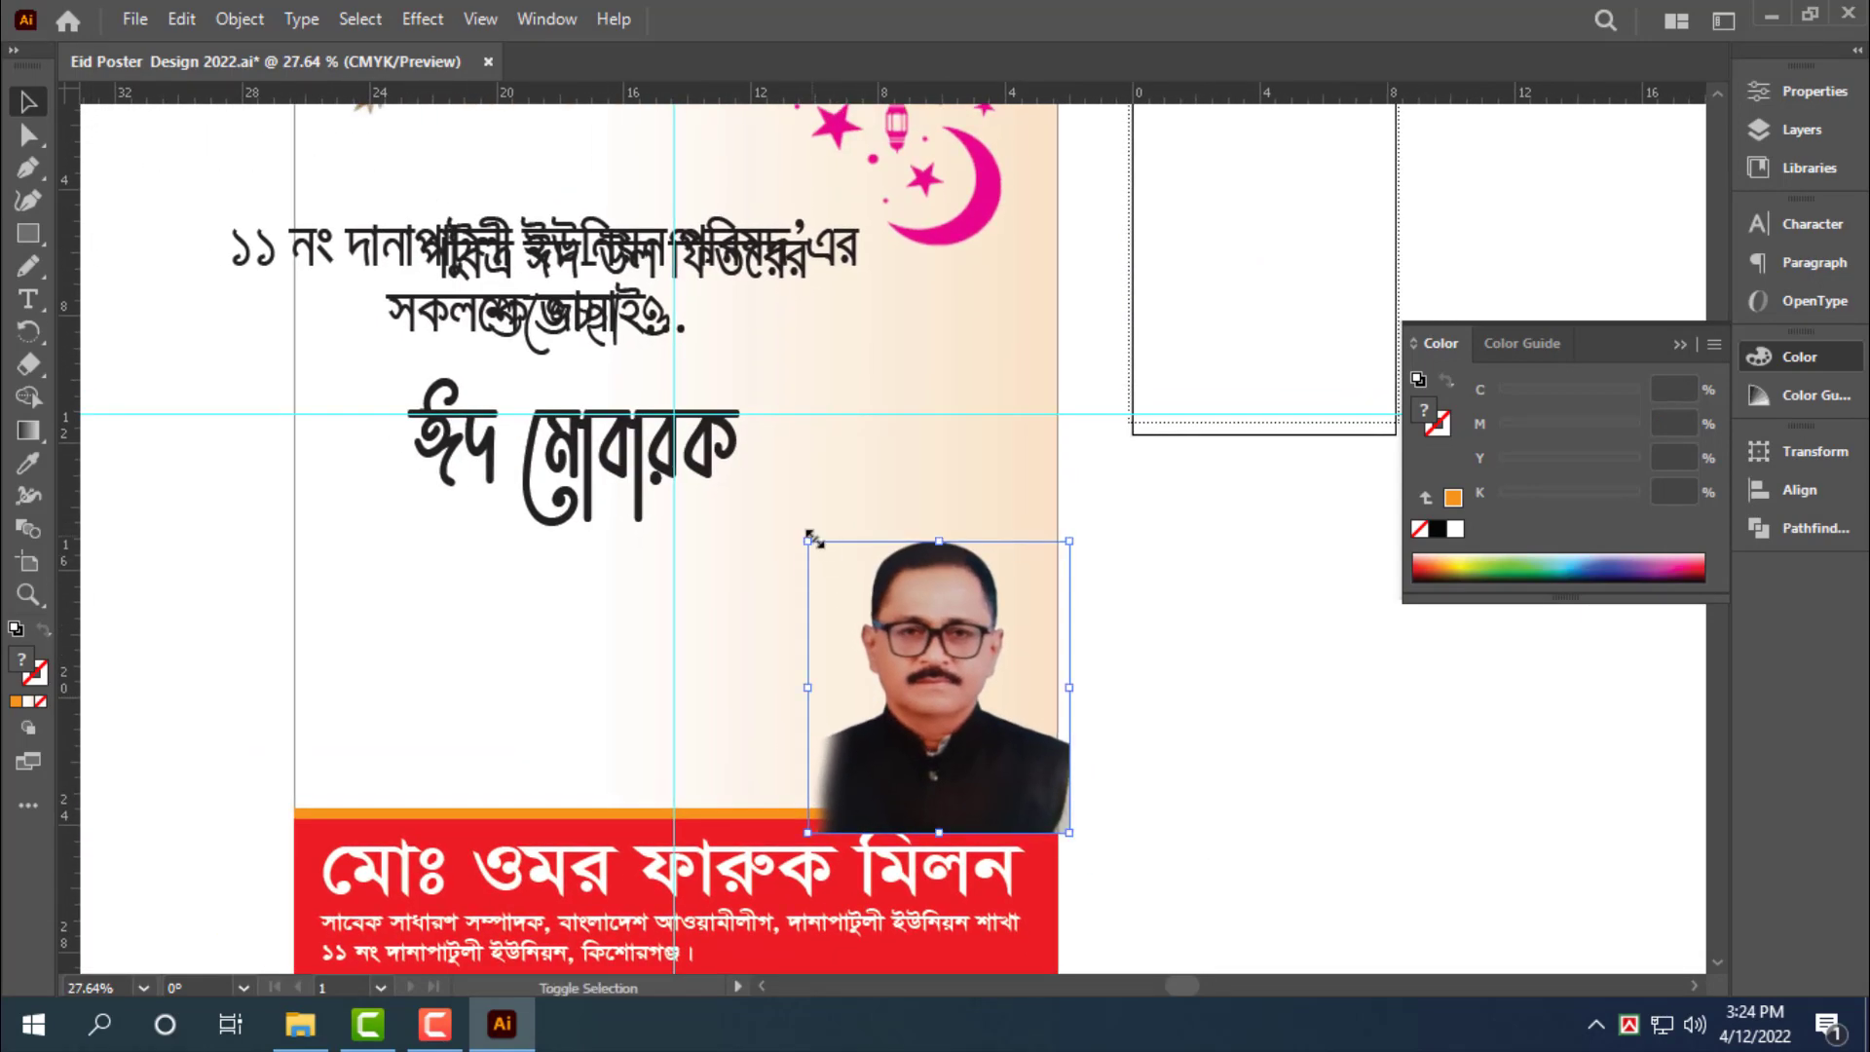
Enlarge the portrait photo to nearly two-thirds of the poster's width and shift it so one shoulder overhangs the right edge
drag(814, 539, 583, 288)
scroll(935, 682, down, 1)
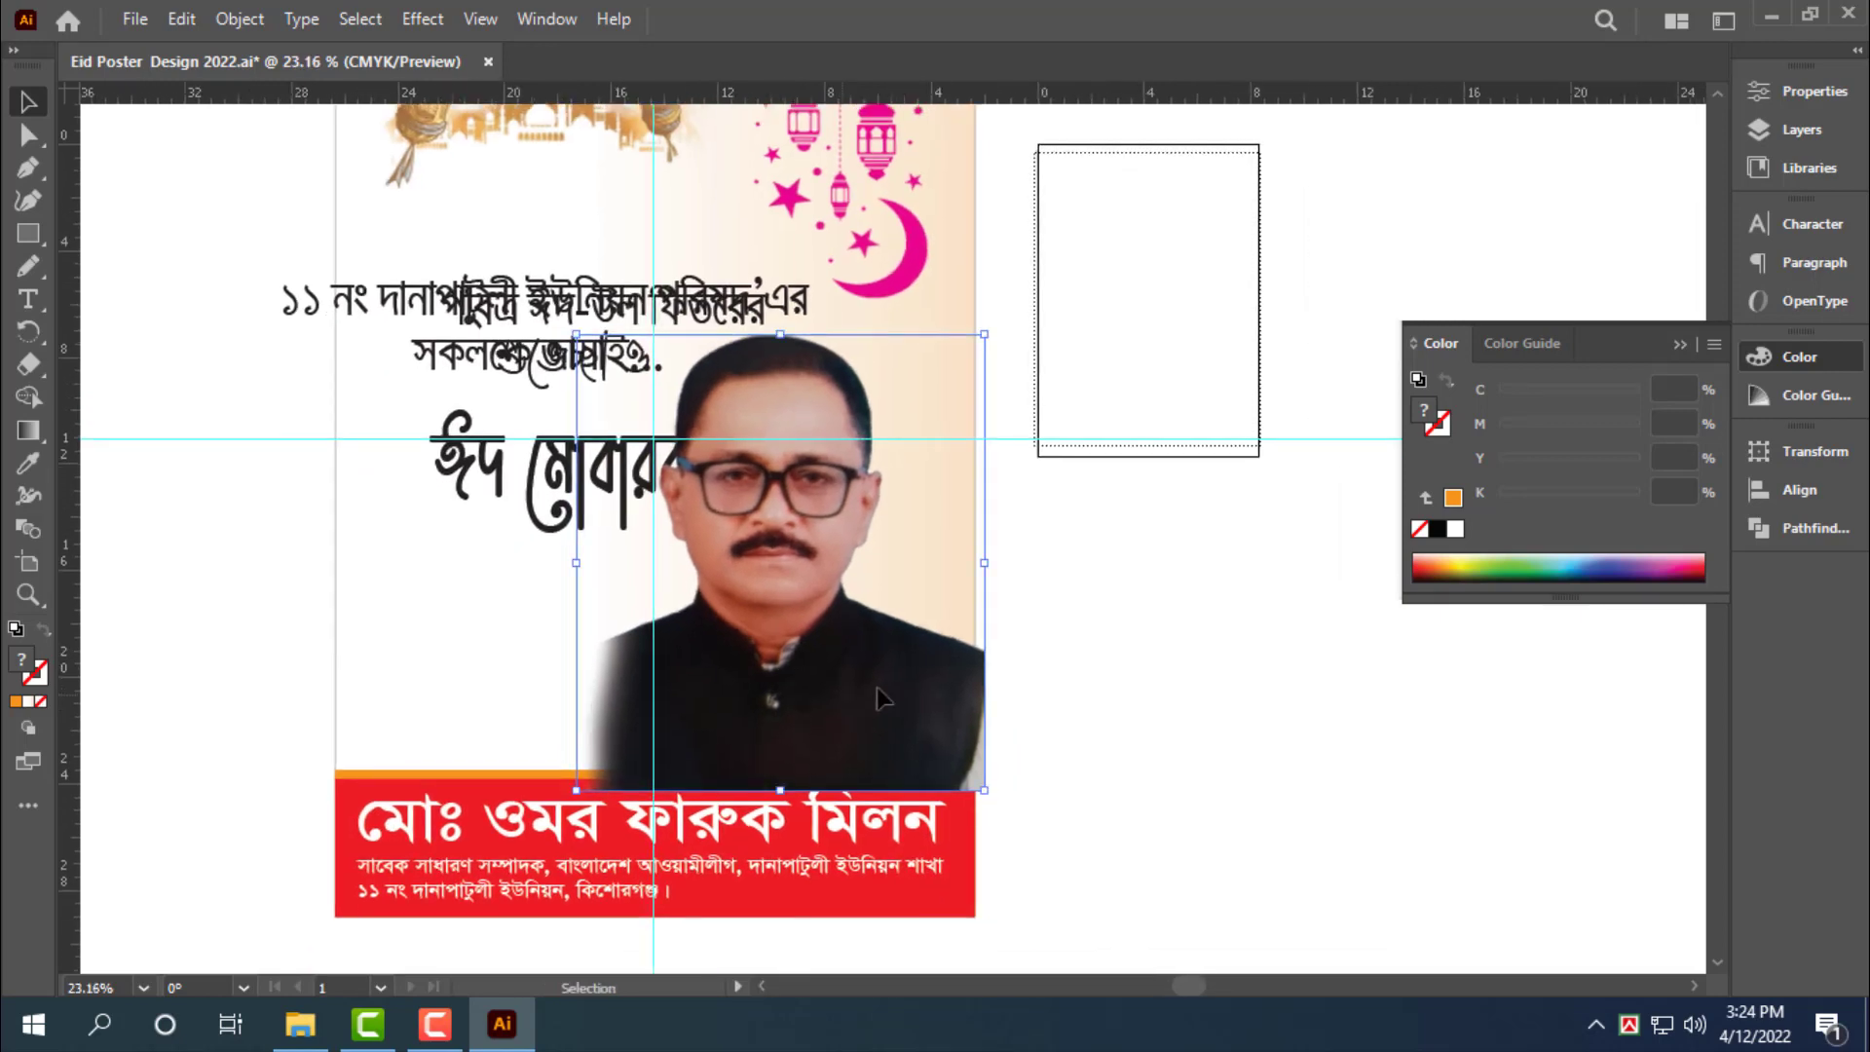
drag(881, 698, 917, 698)
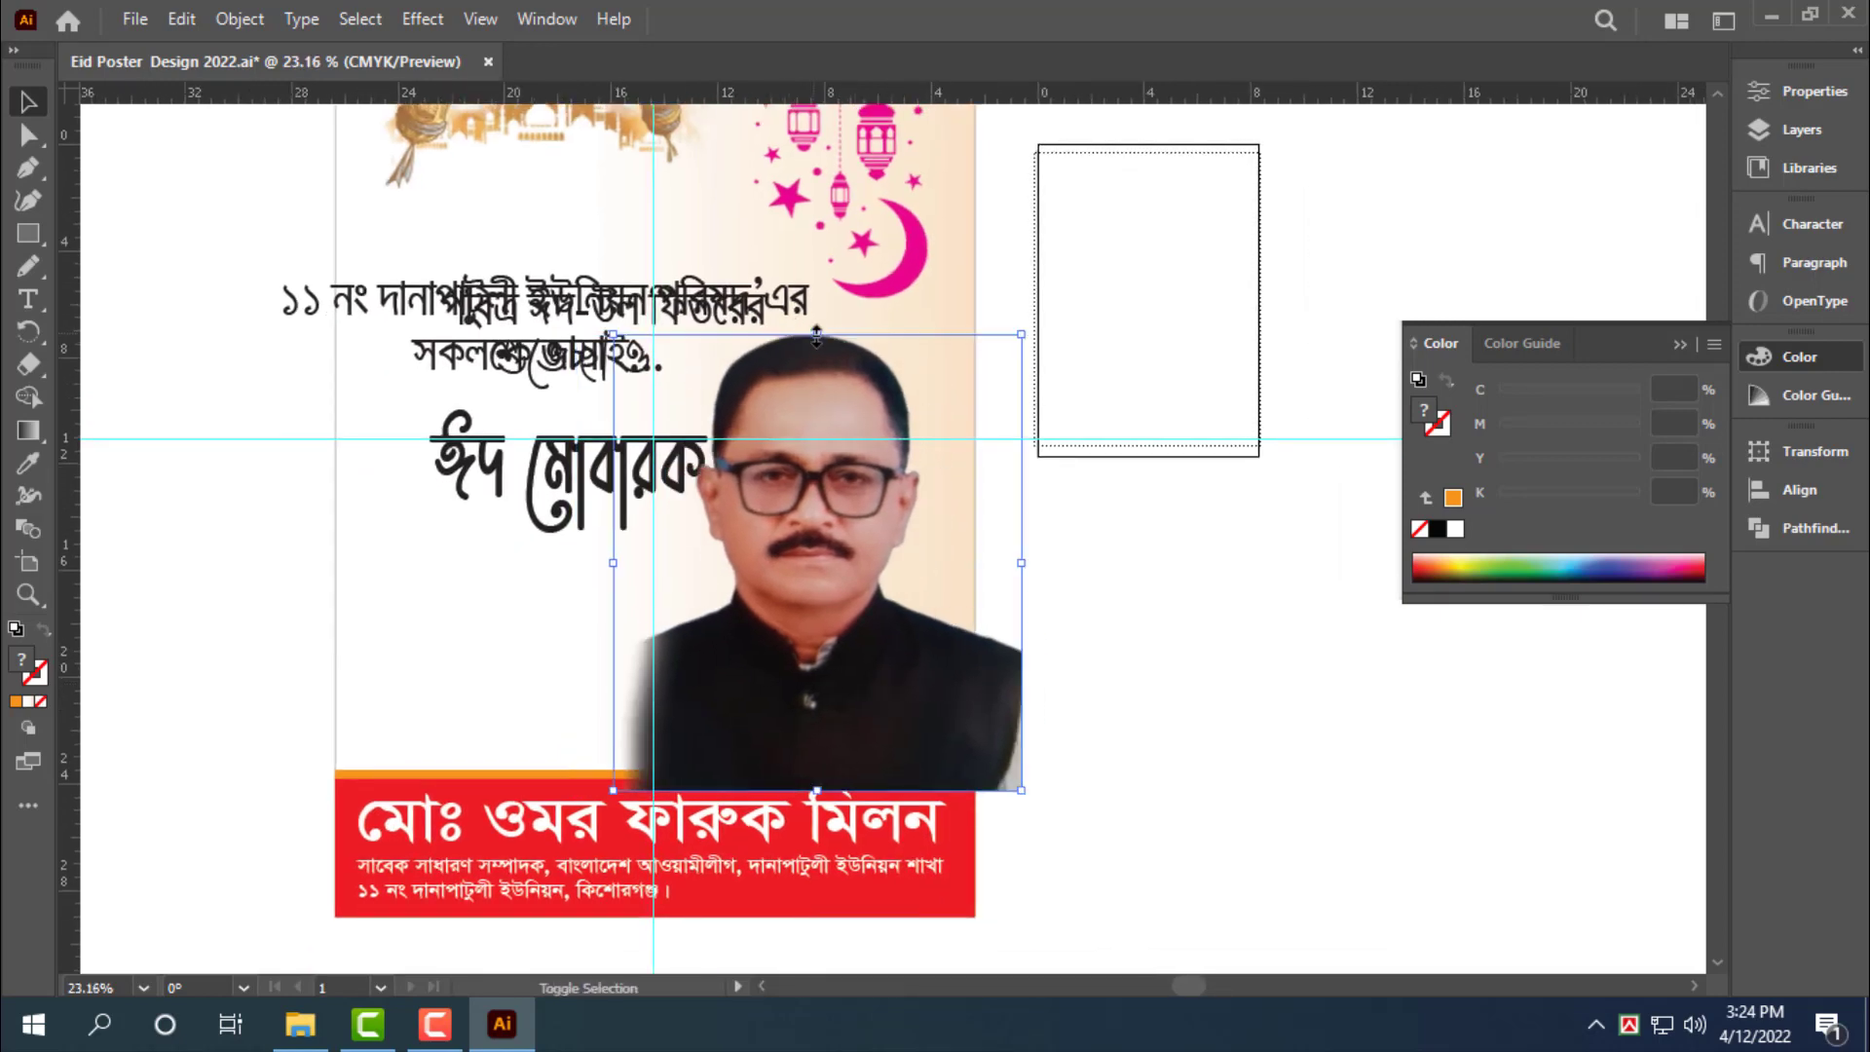
drag(816, 336, 821, 326)
drag(900, 755, 980, 756)
click(1199, 518)
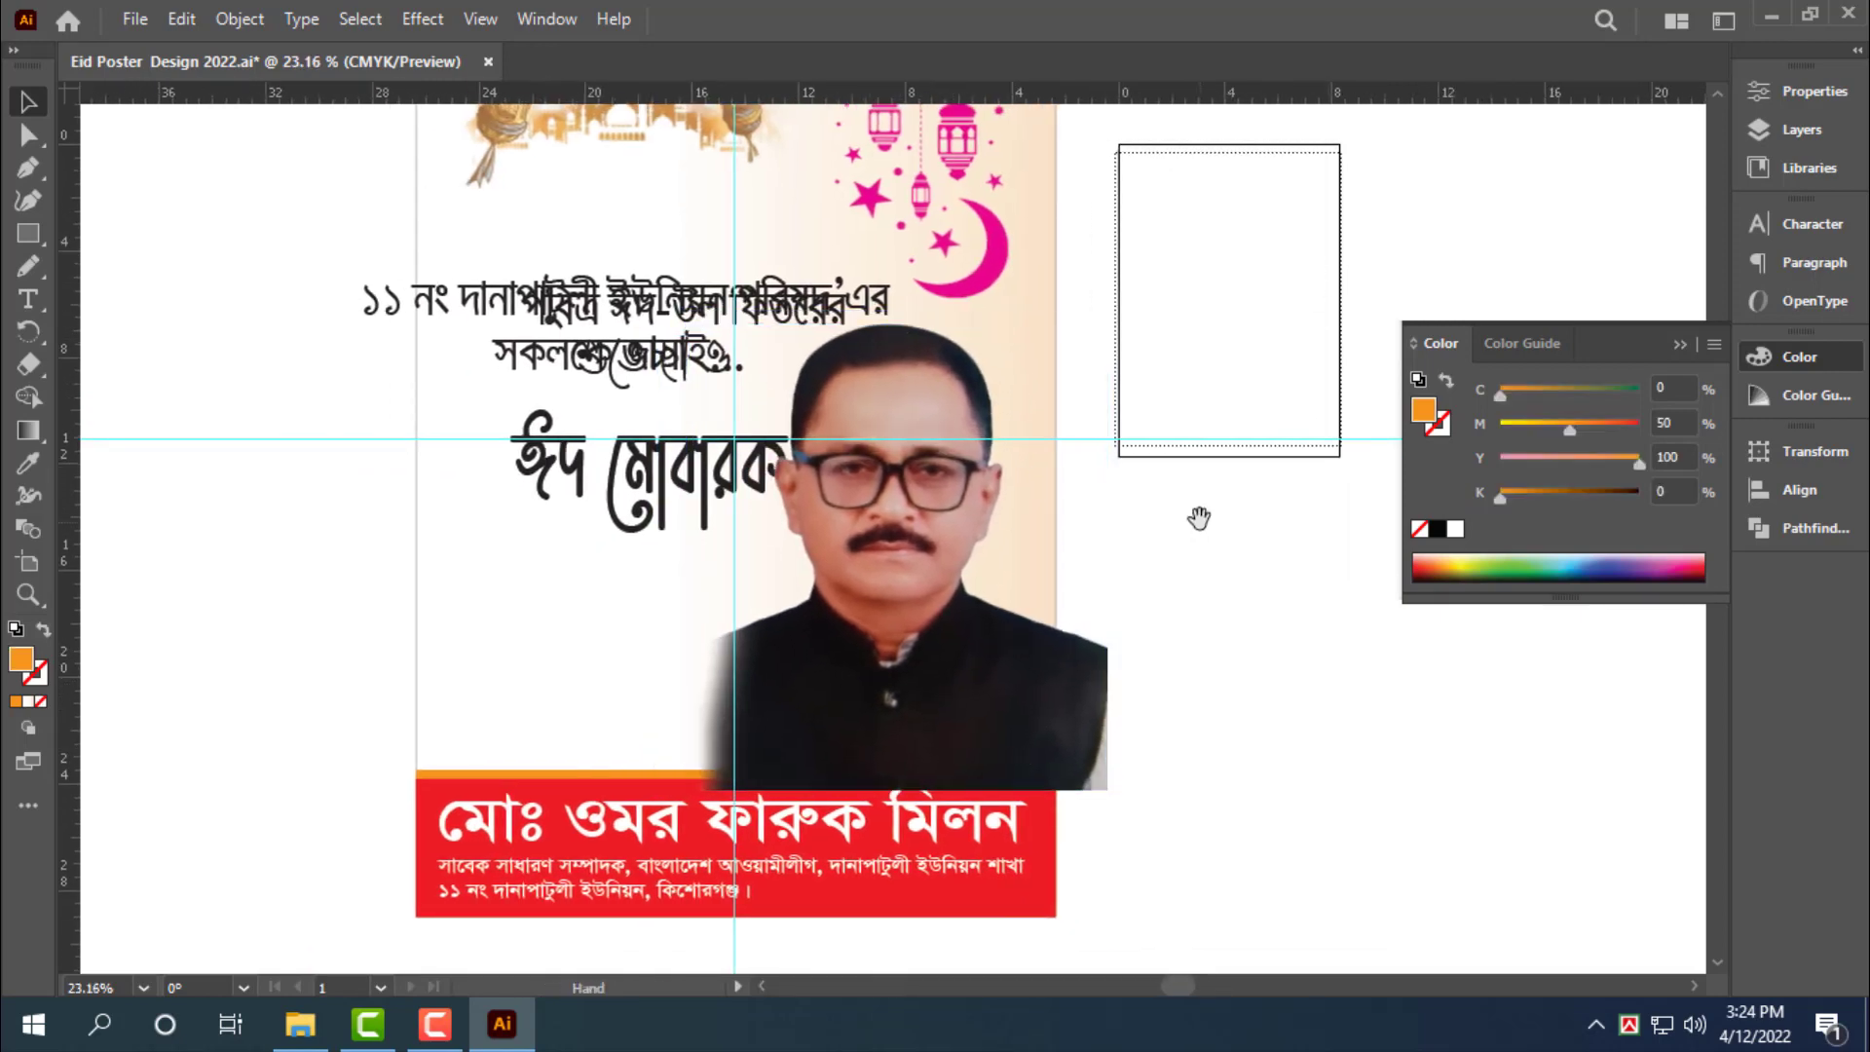
Layer the portrait photo behind the orange line and red footer strip but above the poster background
drag(1199, 519, 1135, 613)
drag(1134, 685, 1018, 683)
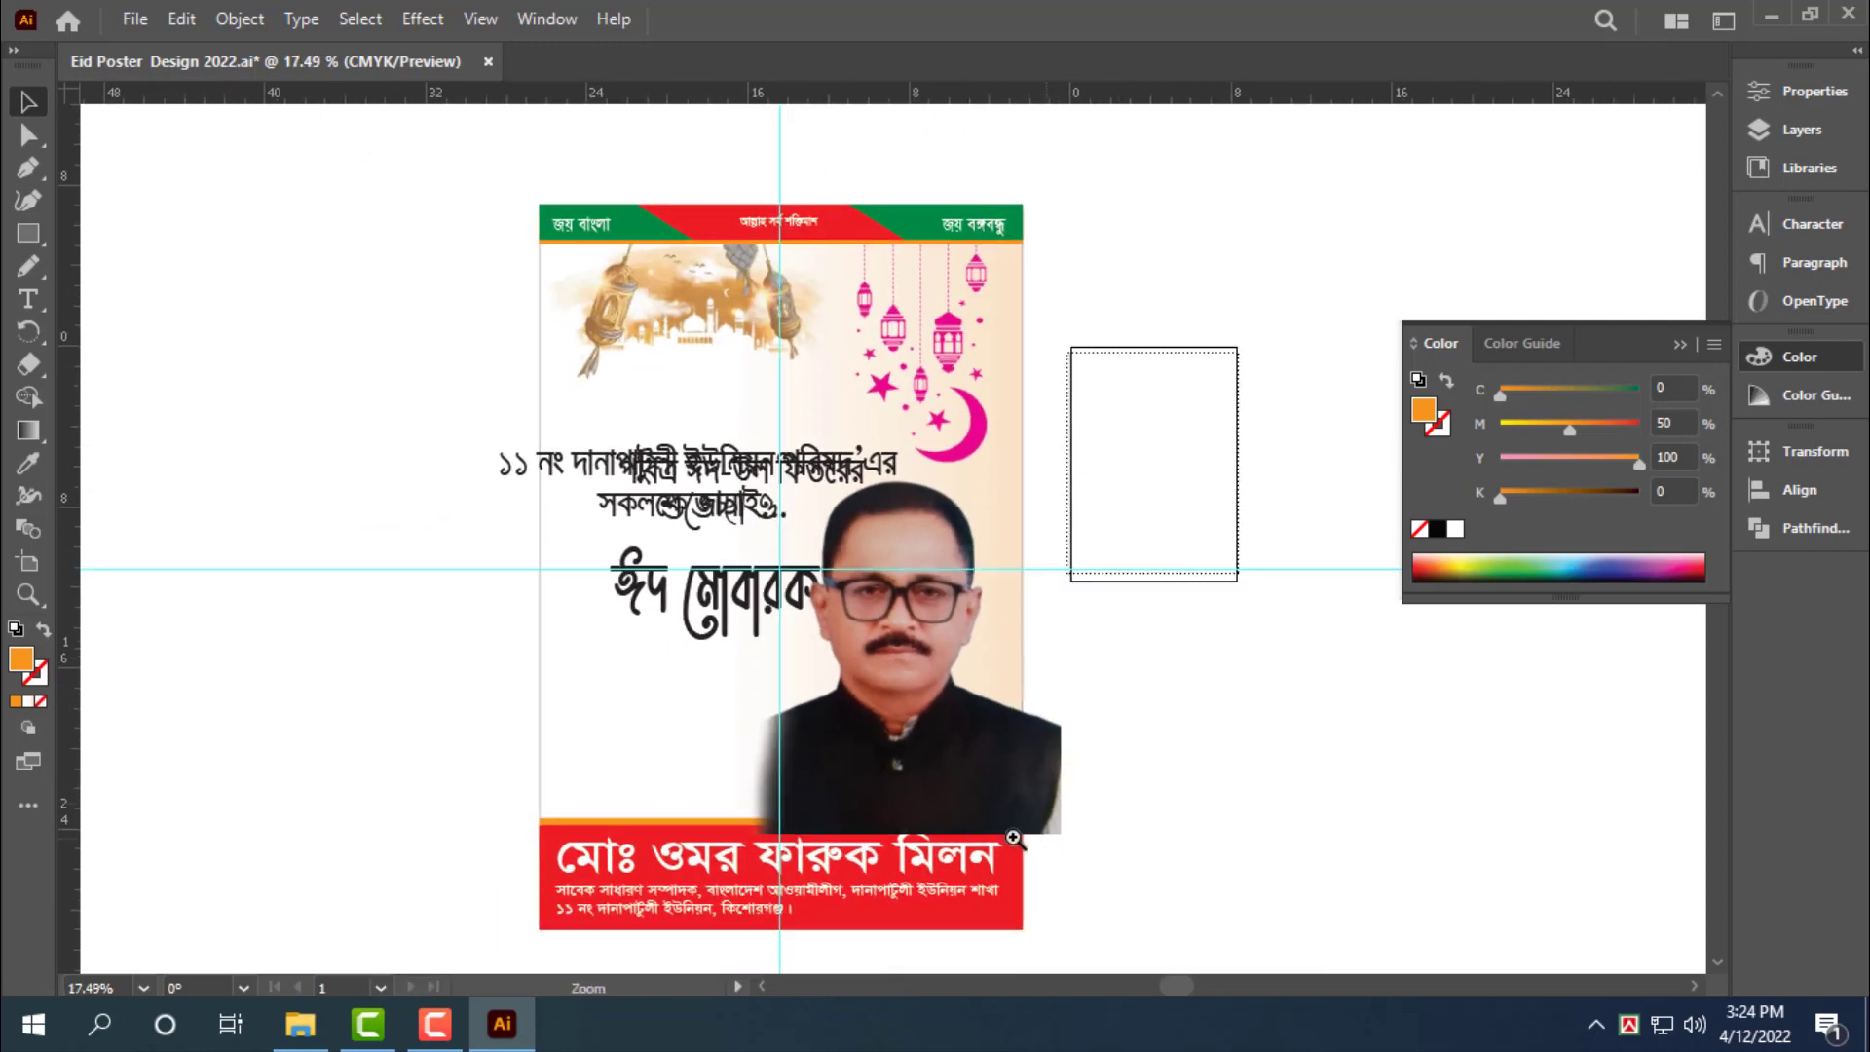
drag(879, 794, 1048, 830)
click(916, 777)
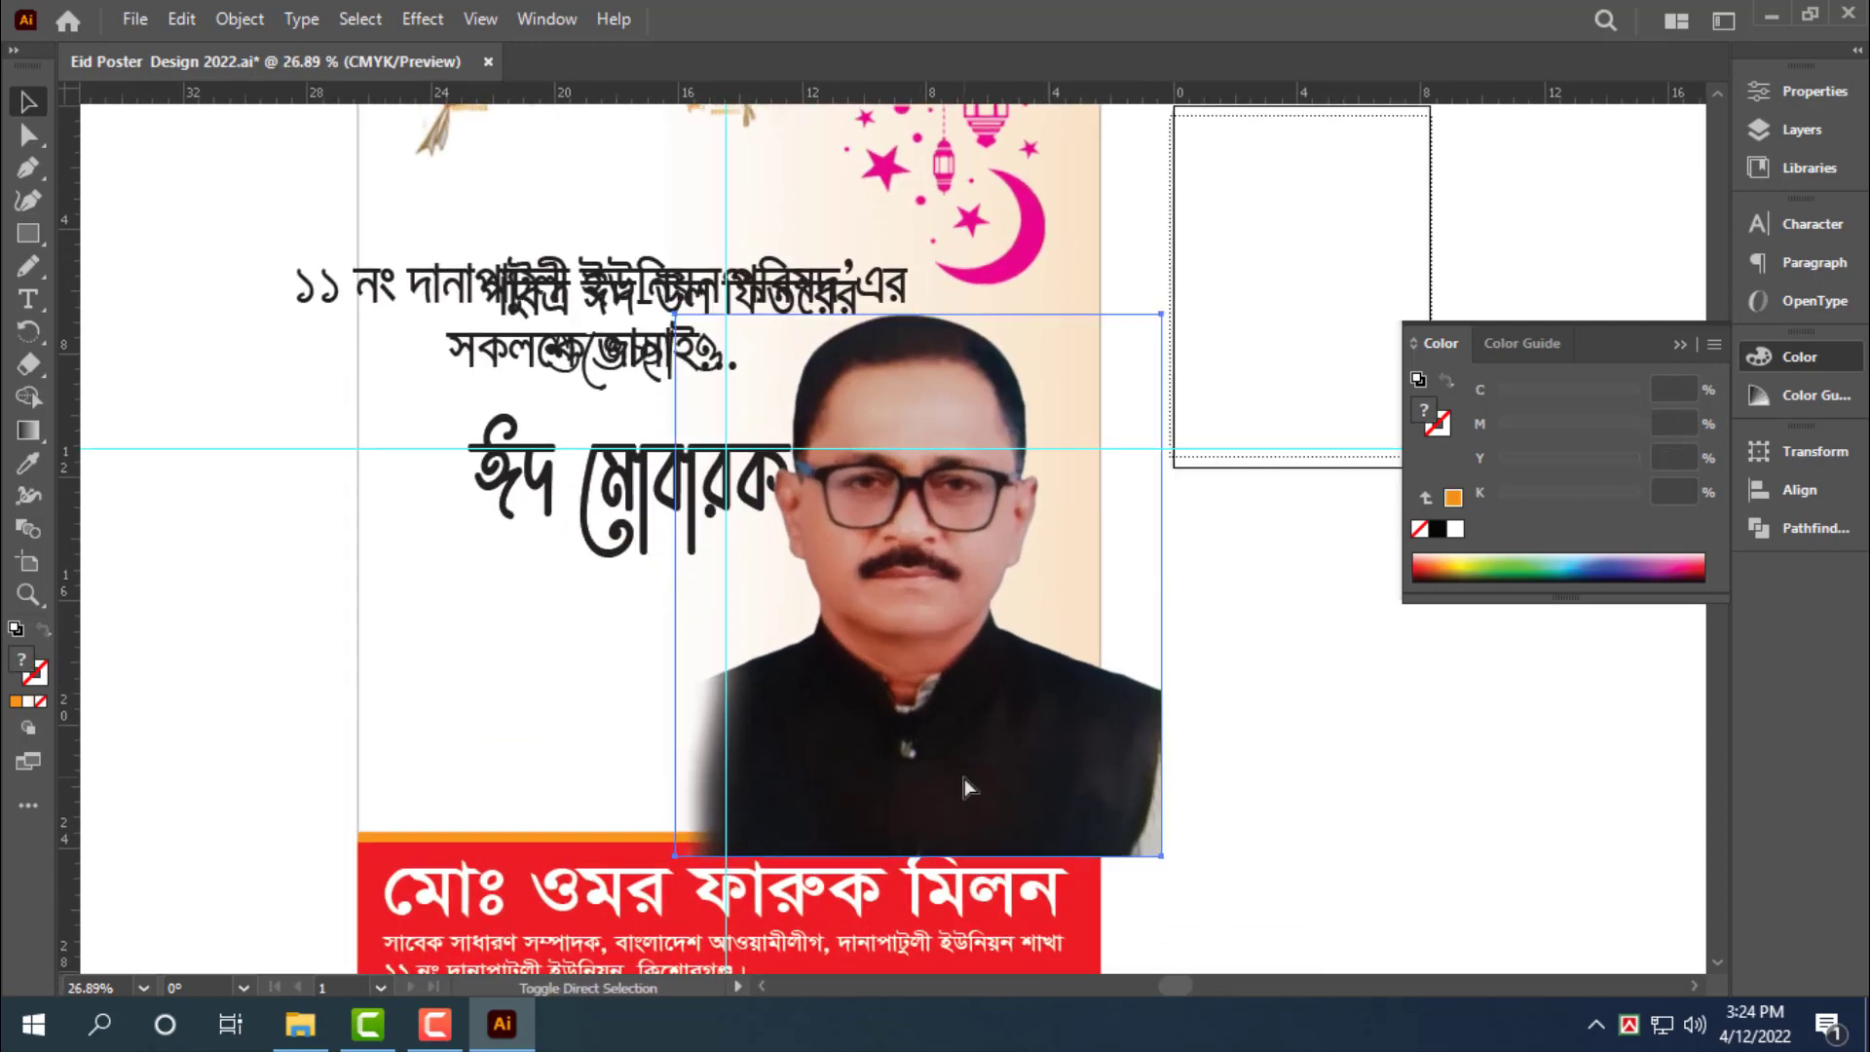
key(ctrl+shift+bracketleft)
key(ctrl+z)
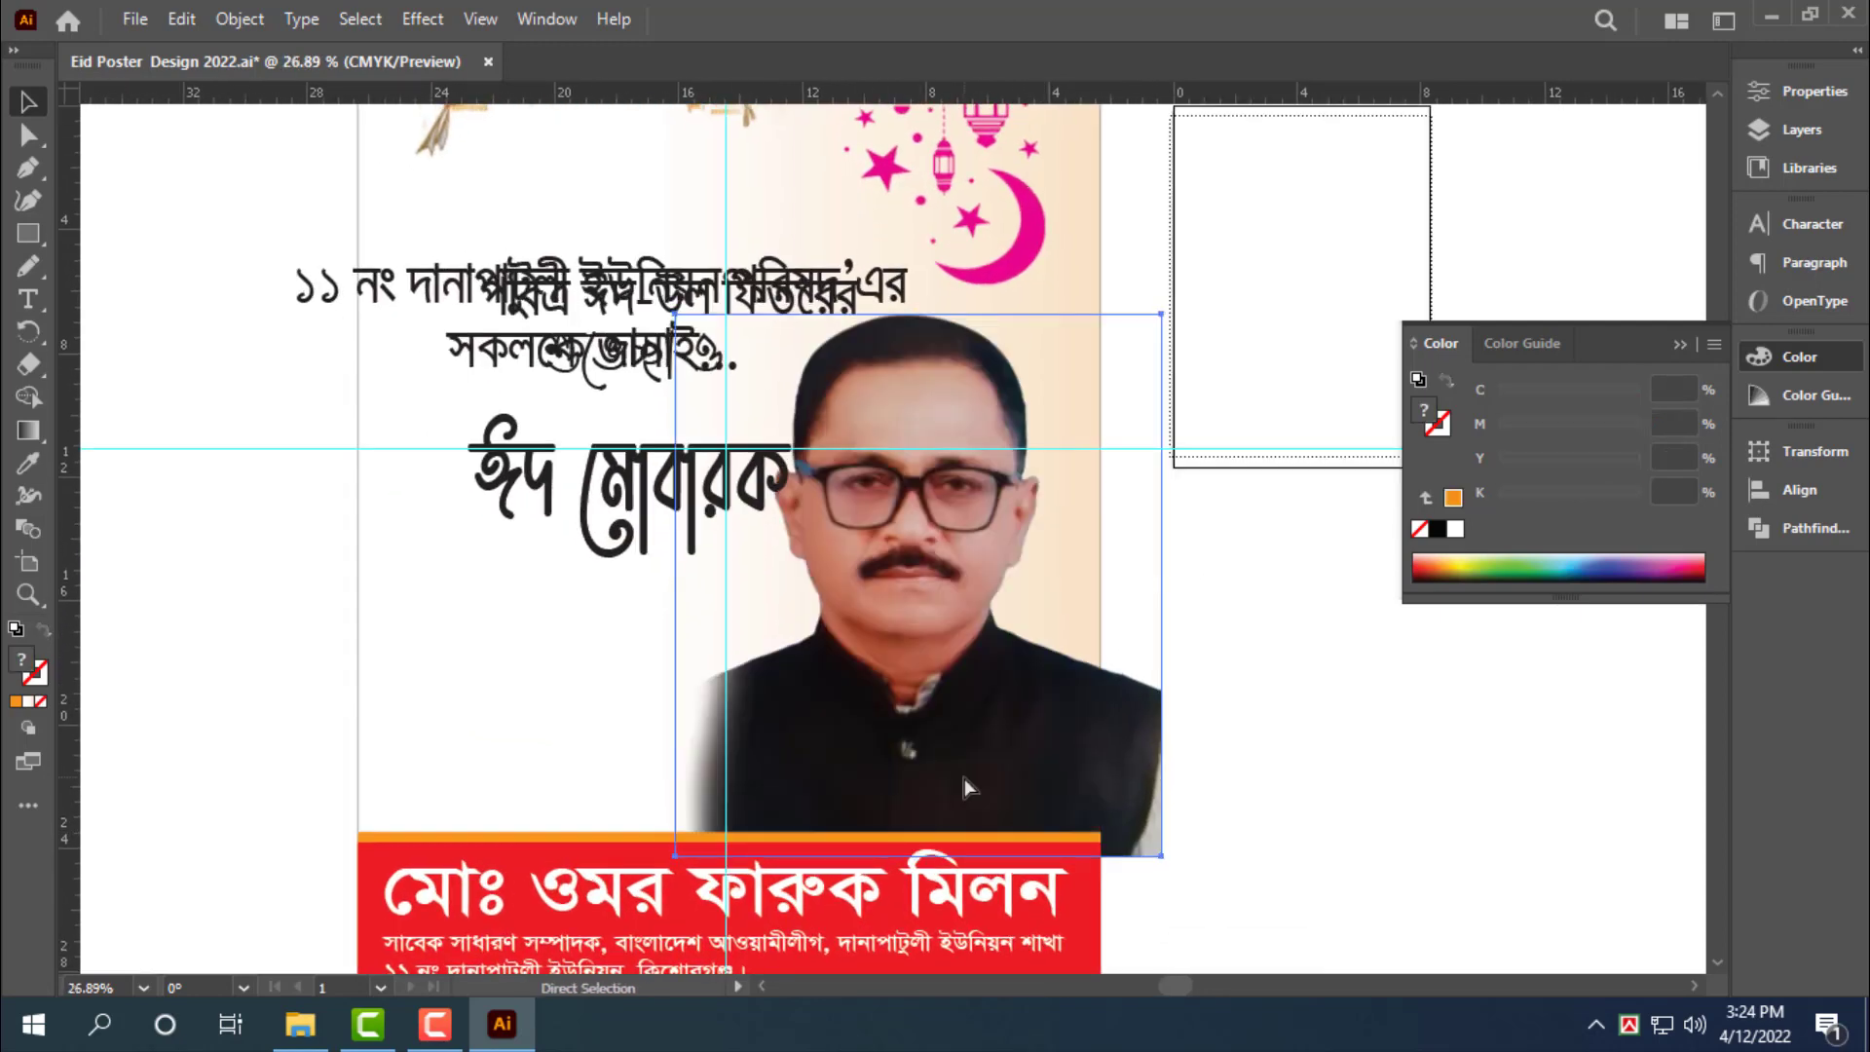
Crop the overhanging side of the portrait photo at the poster's right edge, keeping an area of about 13.84 x 17.54 in
drag(1039, 608, 972, 608)
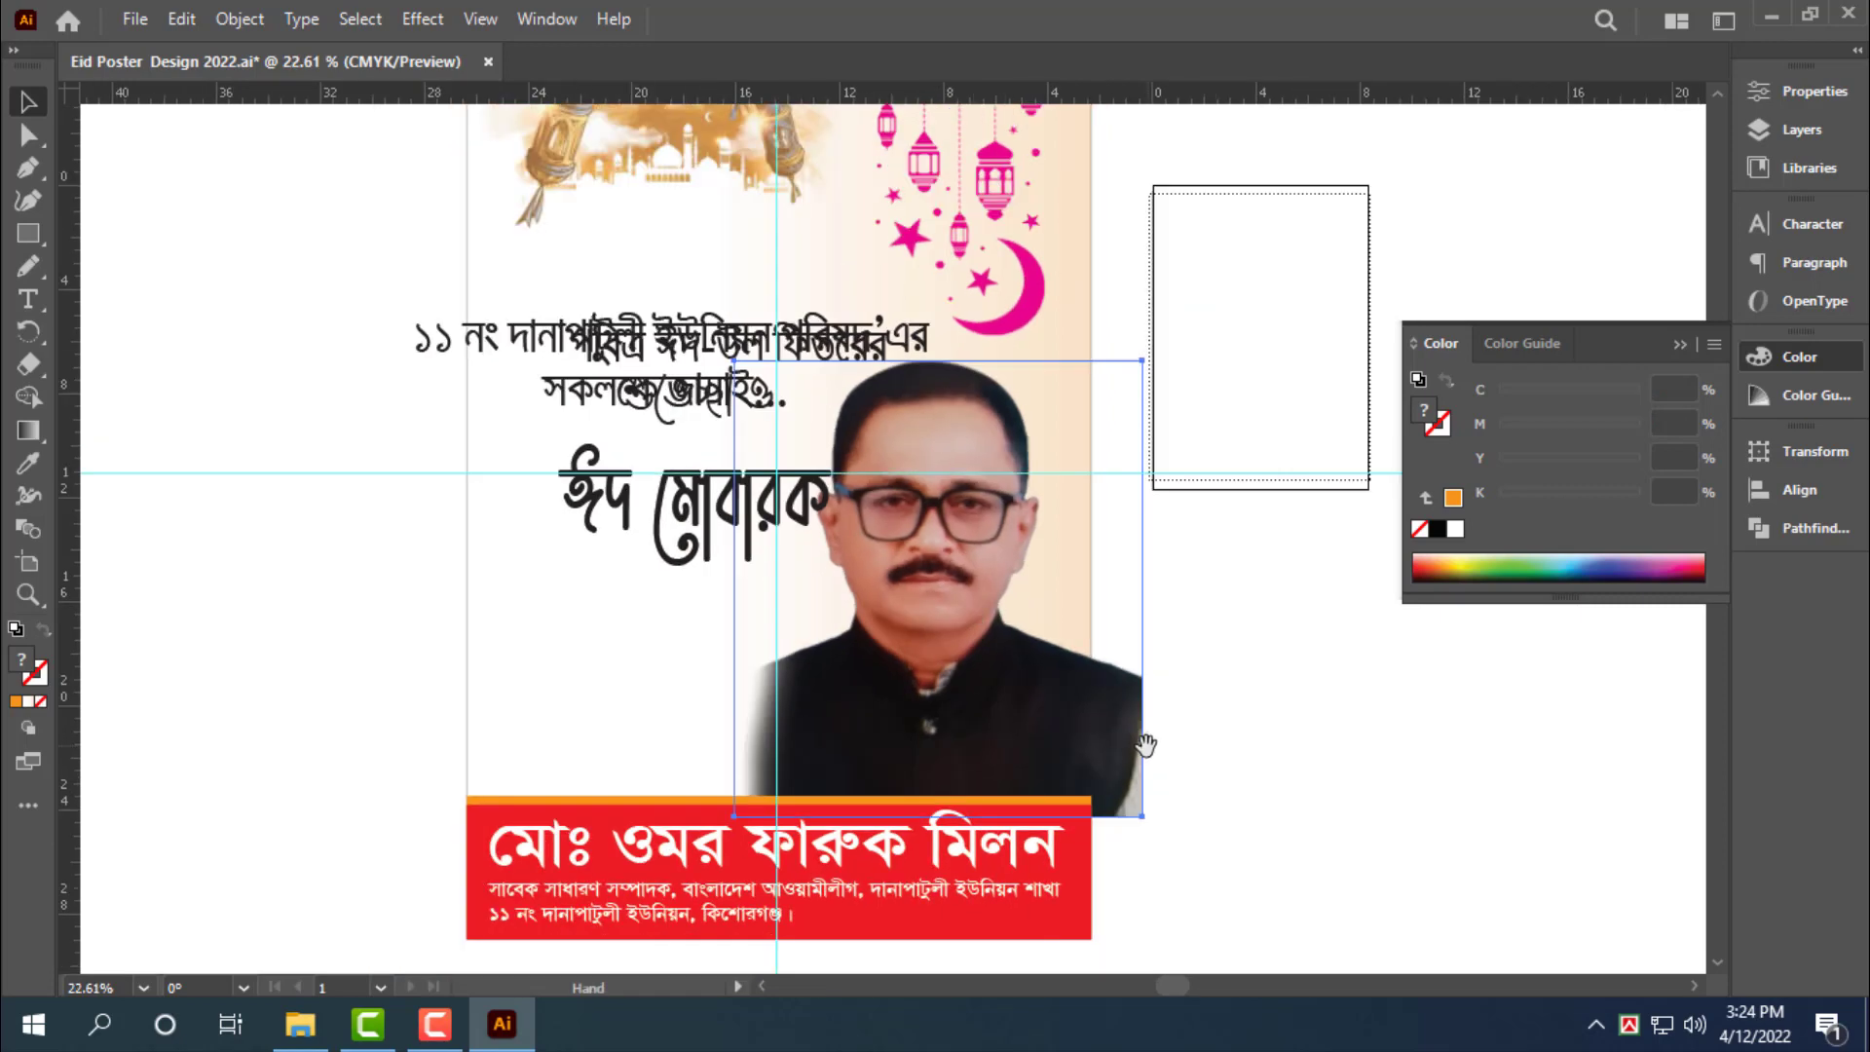
drag(1143, 747, 912, 748)
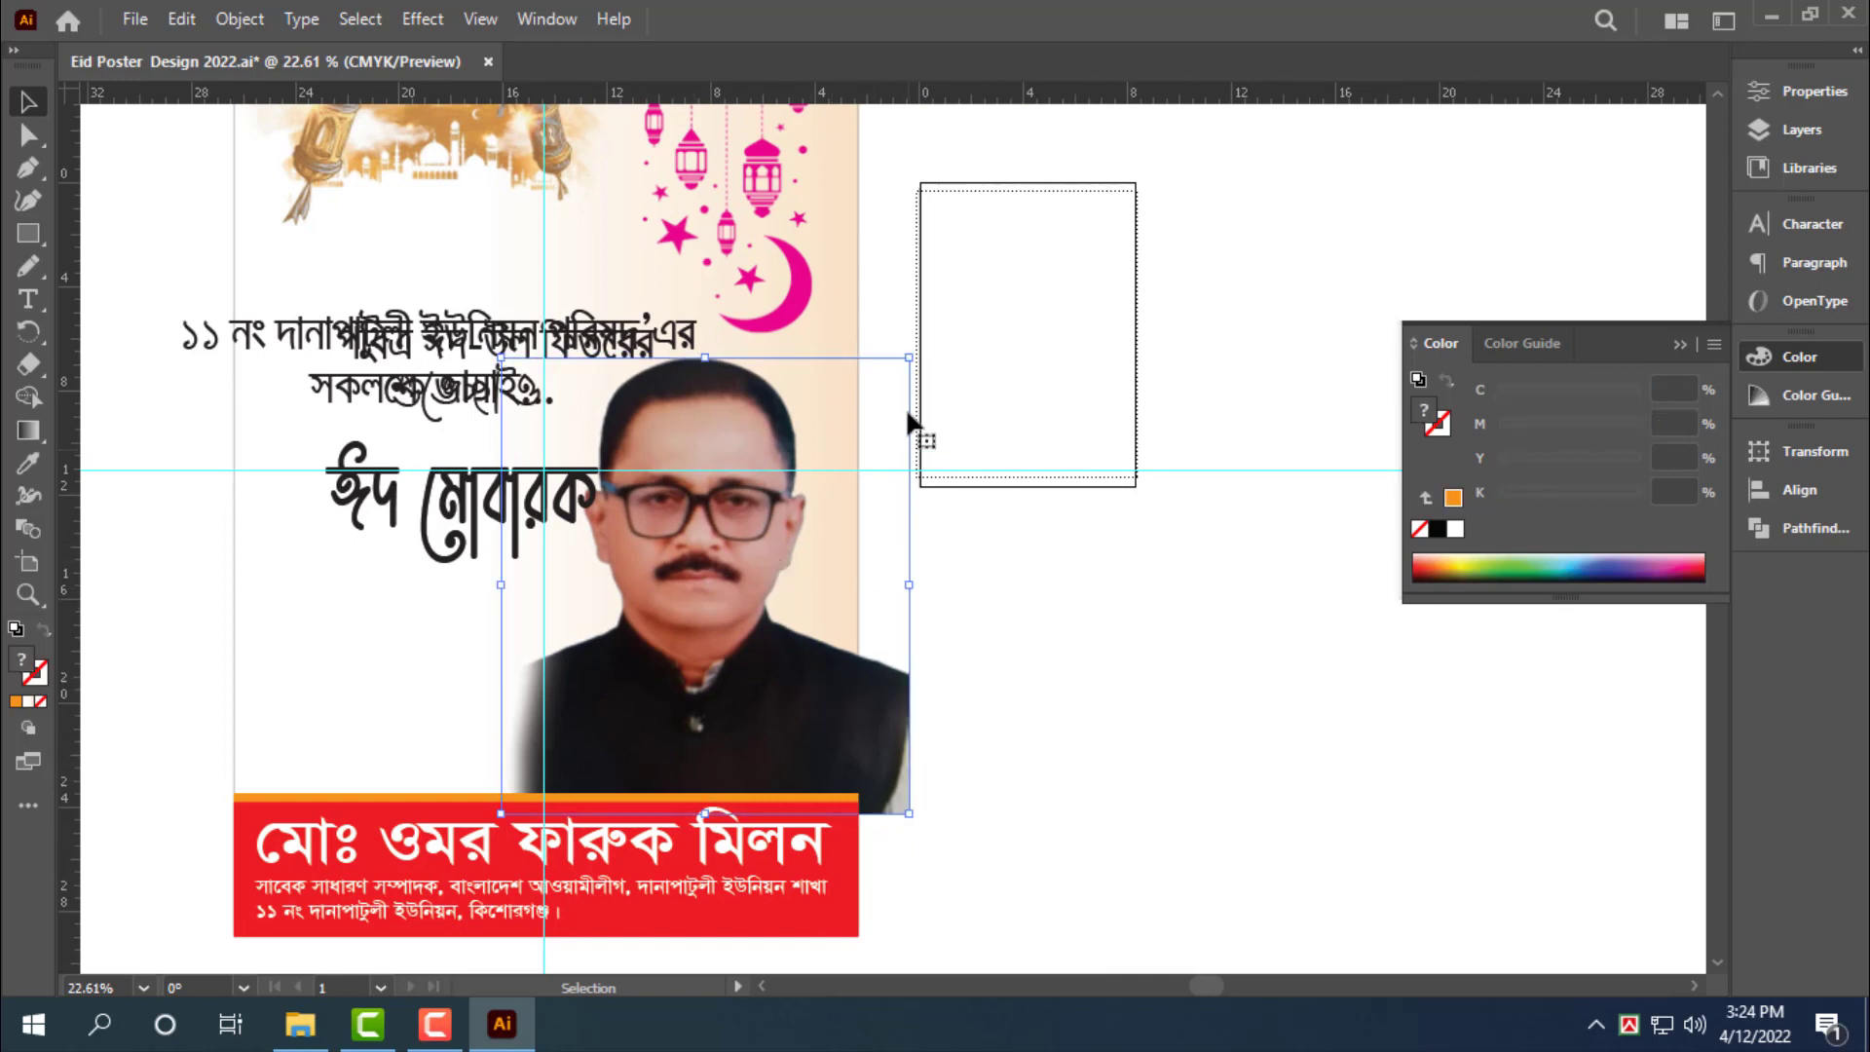
click(1814, 90)
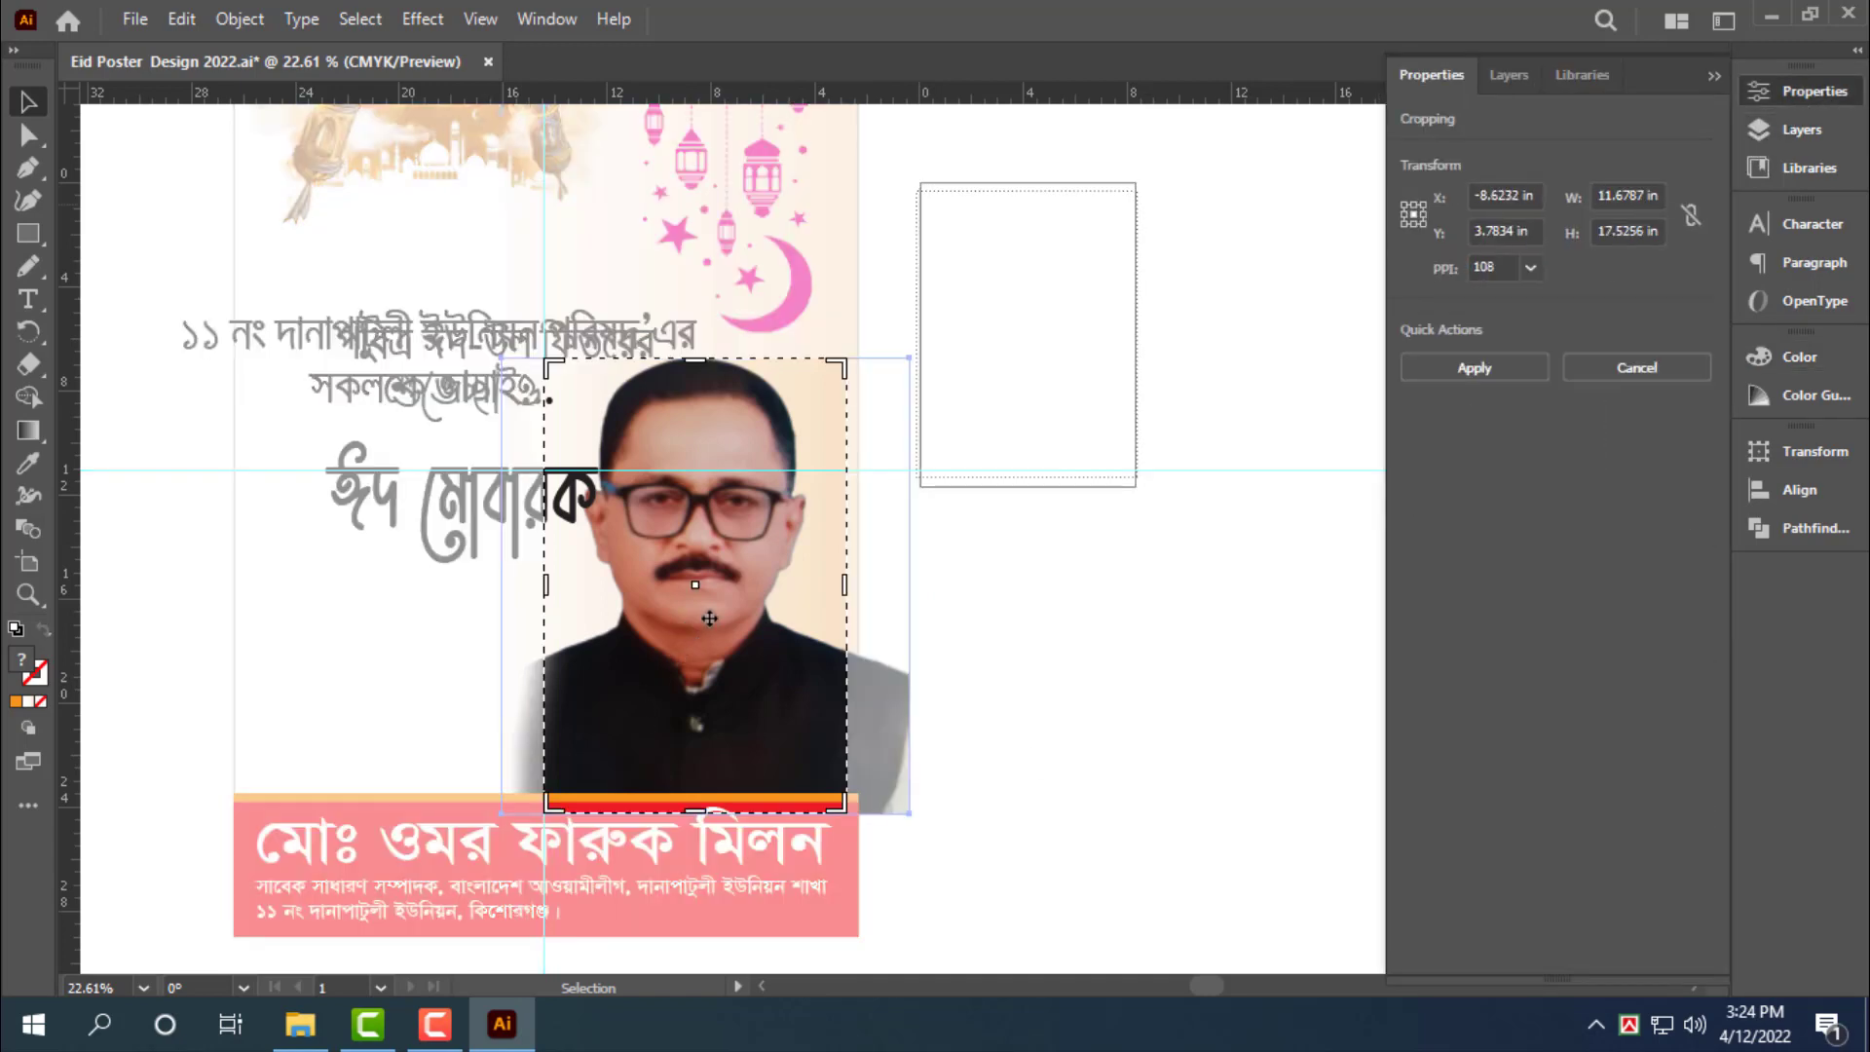
drag(703, 609, 659, 606)
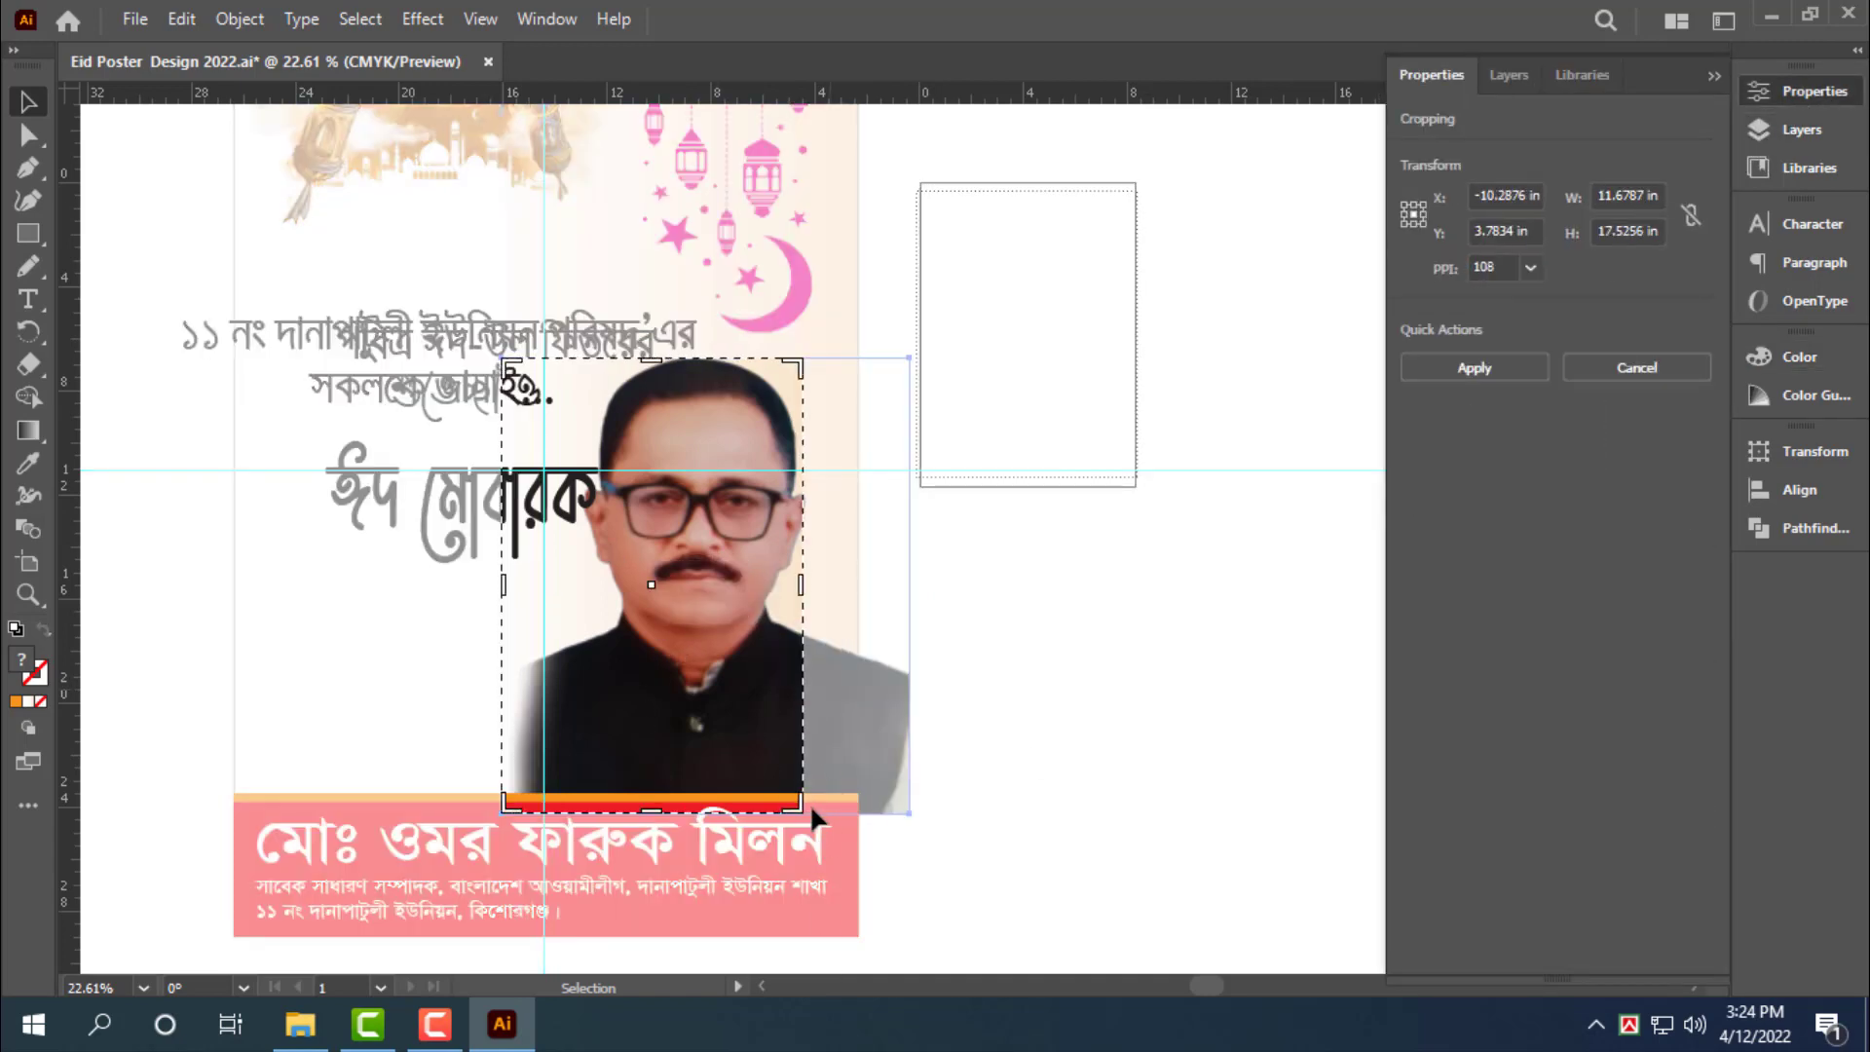
drag(803, 808, 861, 823)
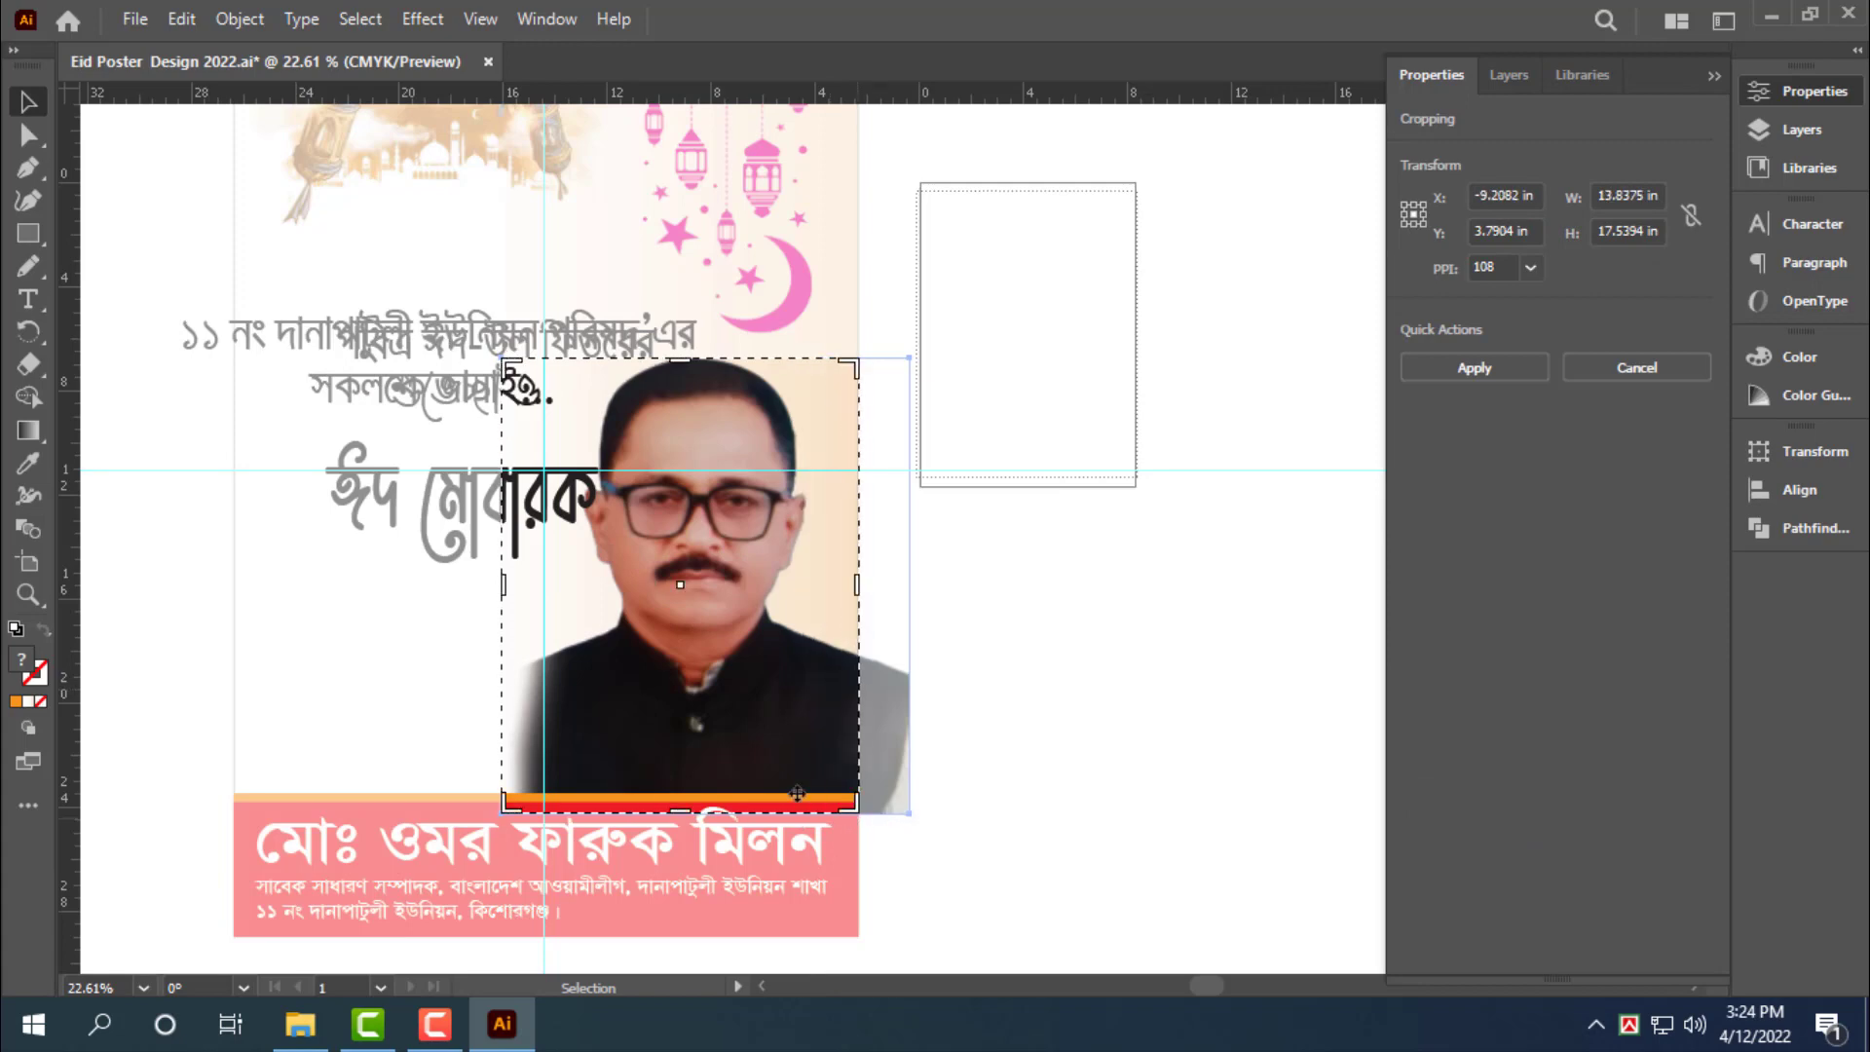
key(Return)
click(1077, 647)
Align the cropped portrait's right edge exactly with the right edge of the poster background
scroll(822, 701, up, 5)
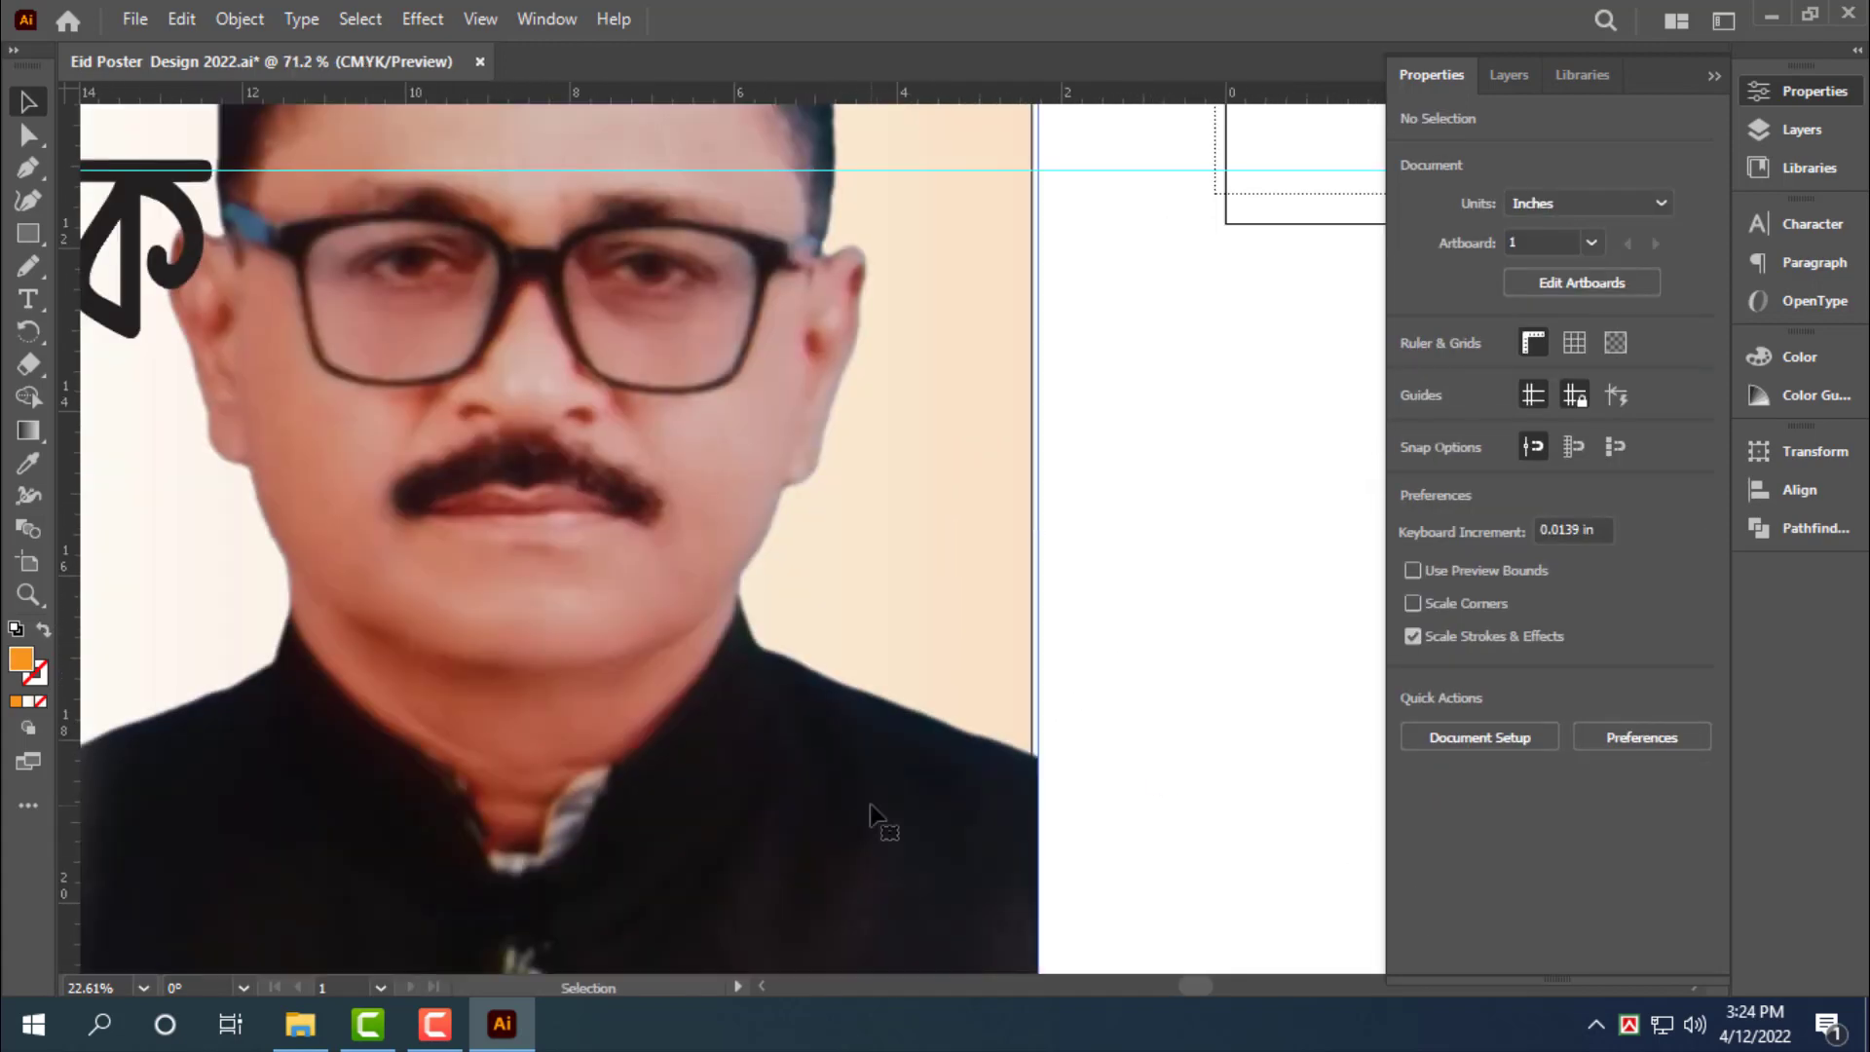
drag(870, 809, 855, 813)
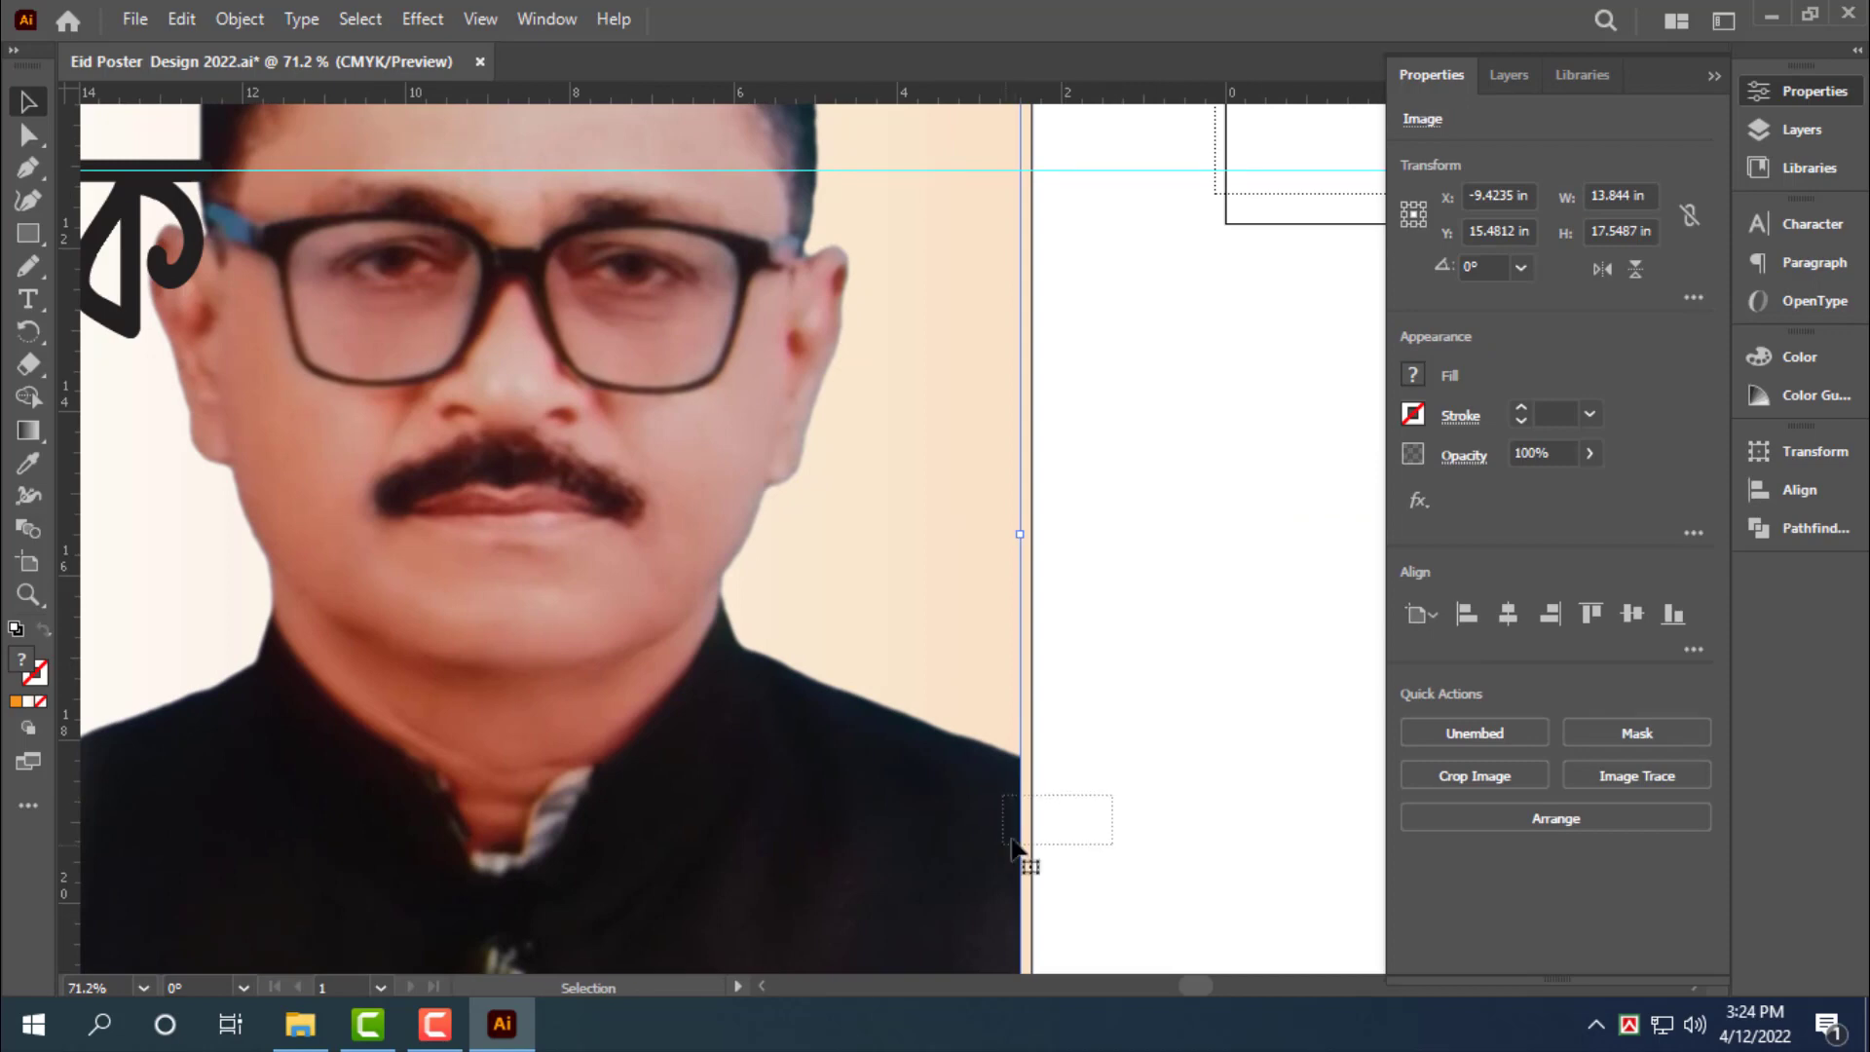
drag(1013, 846, 1013, 845)
click(1782, 490)
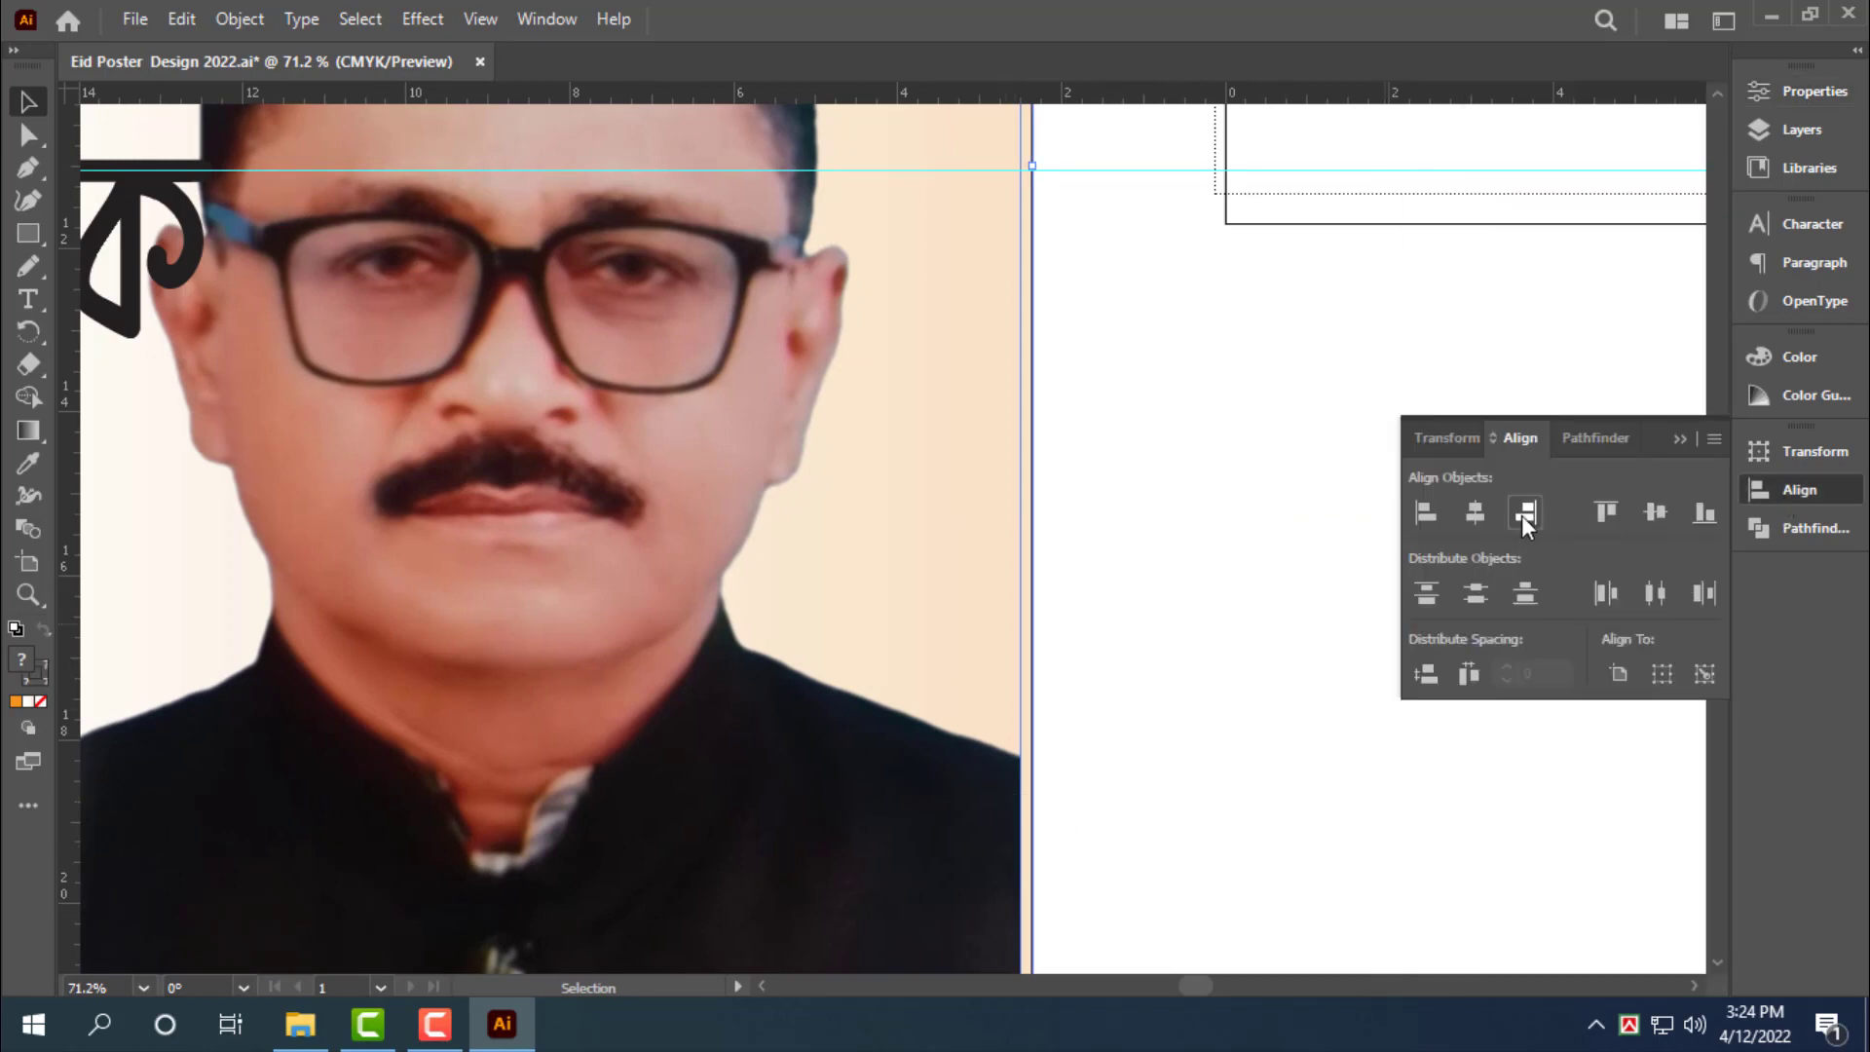
click(1521, 516)
click(1159, 669)
Move the ঈদ মোবারক greeting down into the empty area beside the portrait, above the footer strip
scroll(1159, 668, down, 5)
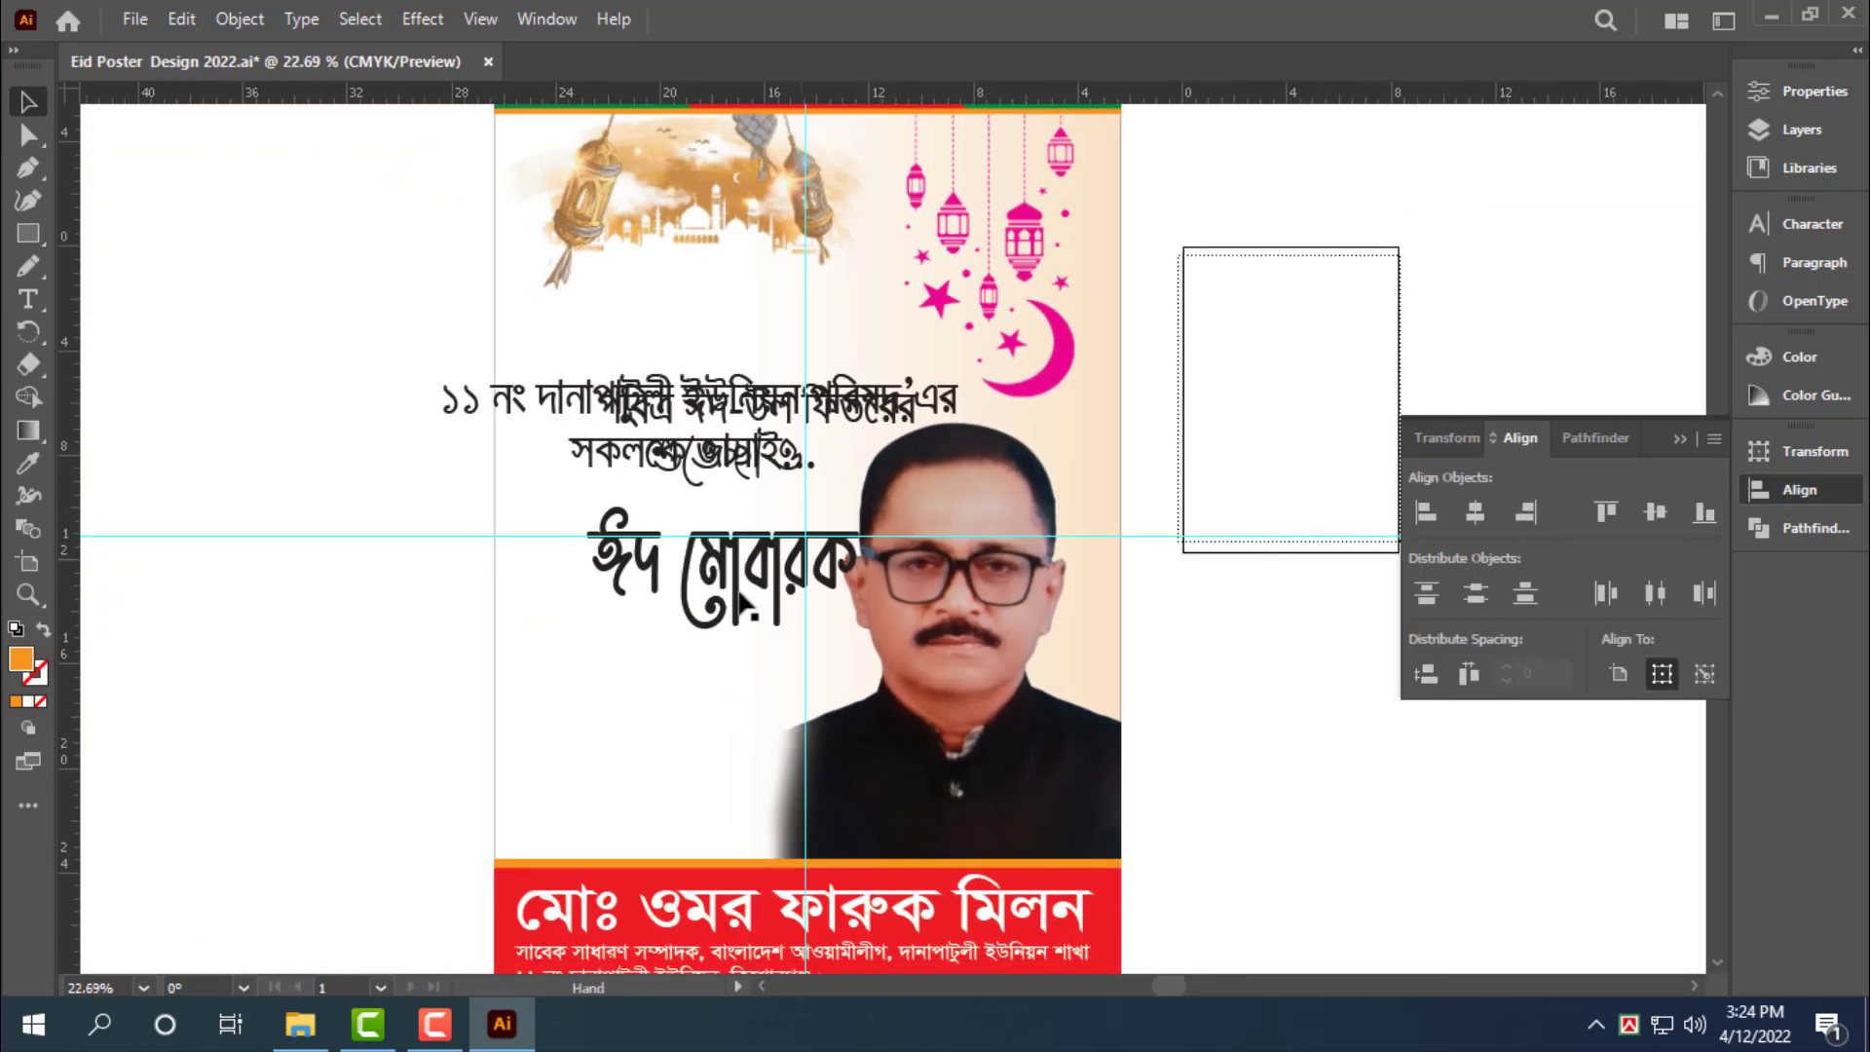
drag(742, 601, 666, 759)
scroll(623, 877, up, 4)
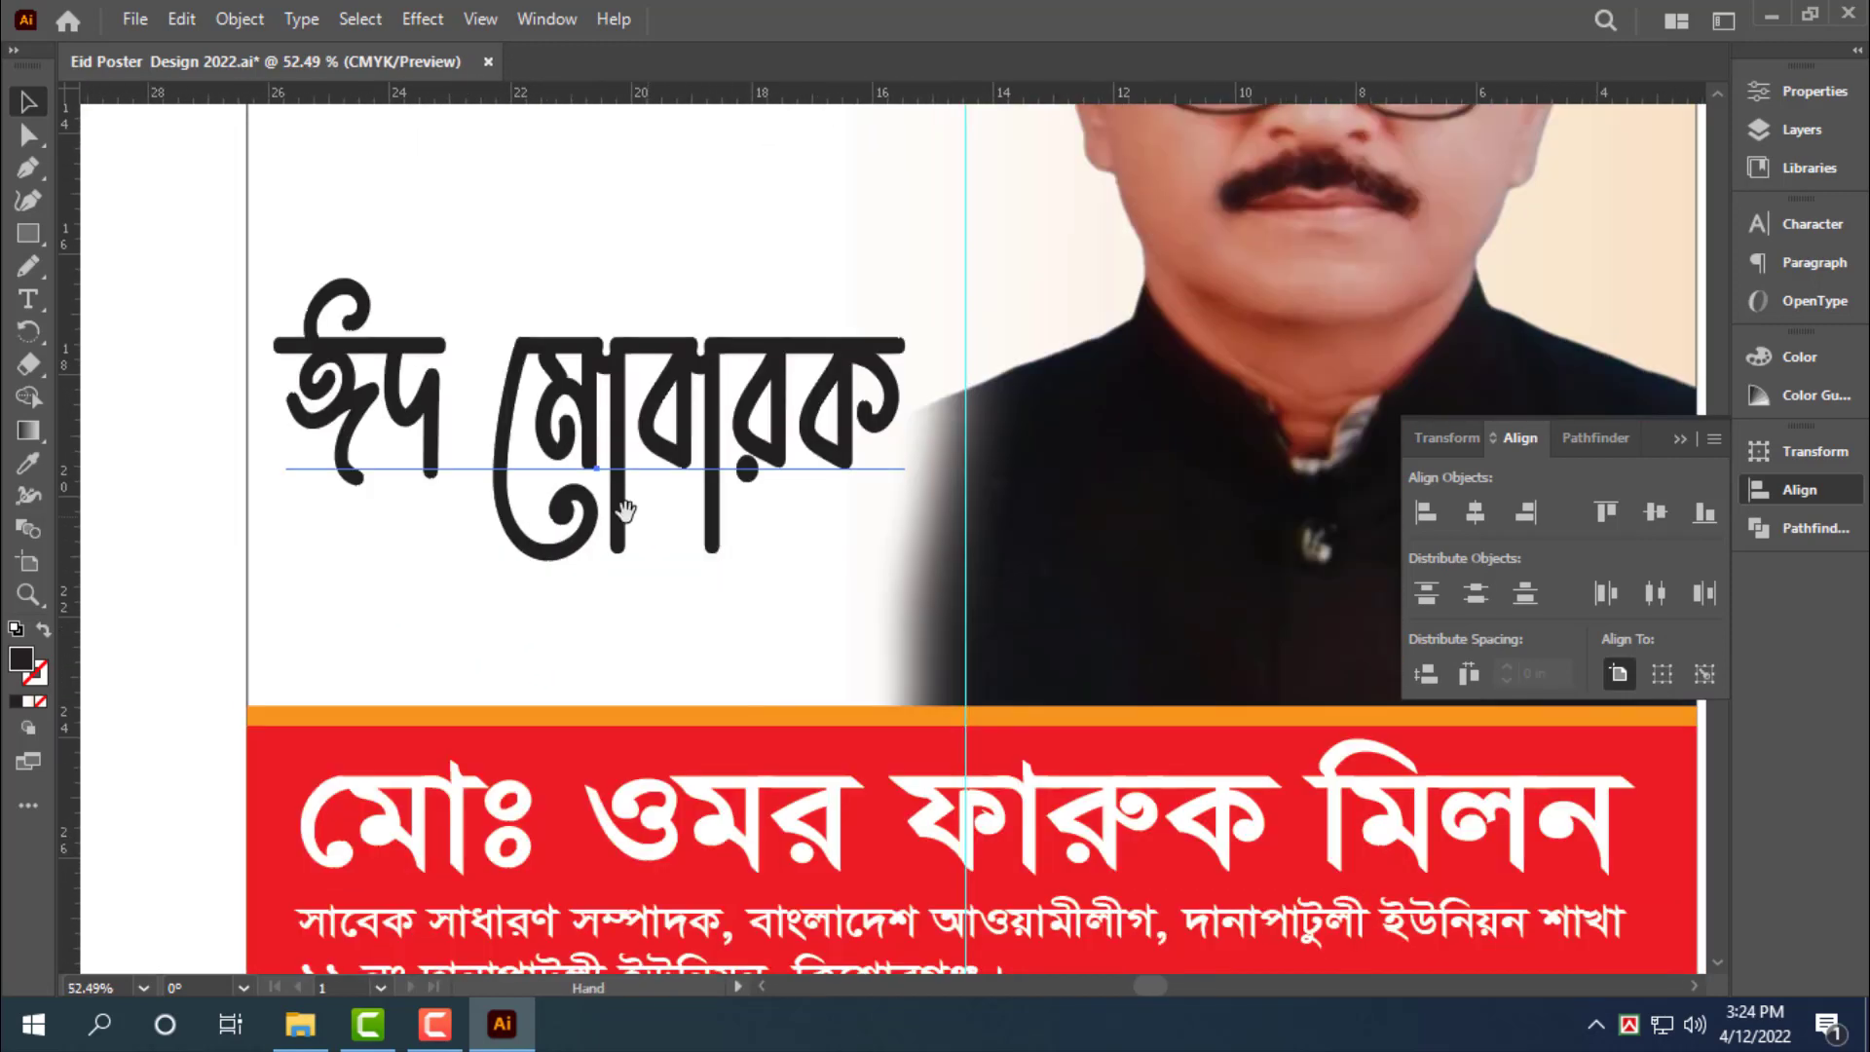
key(y)
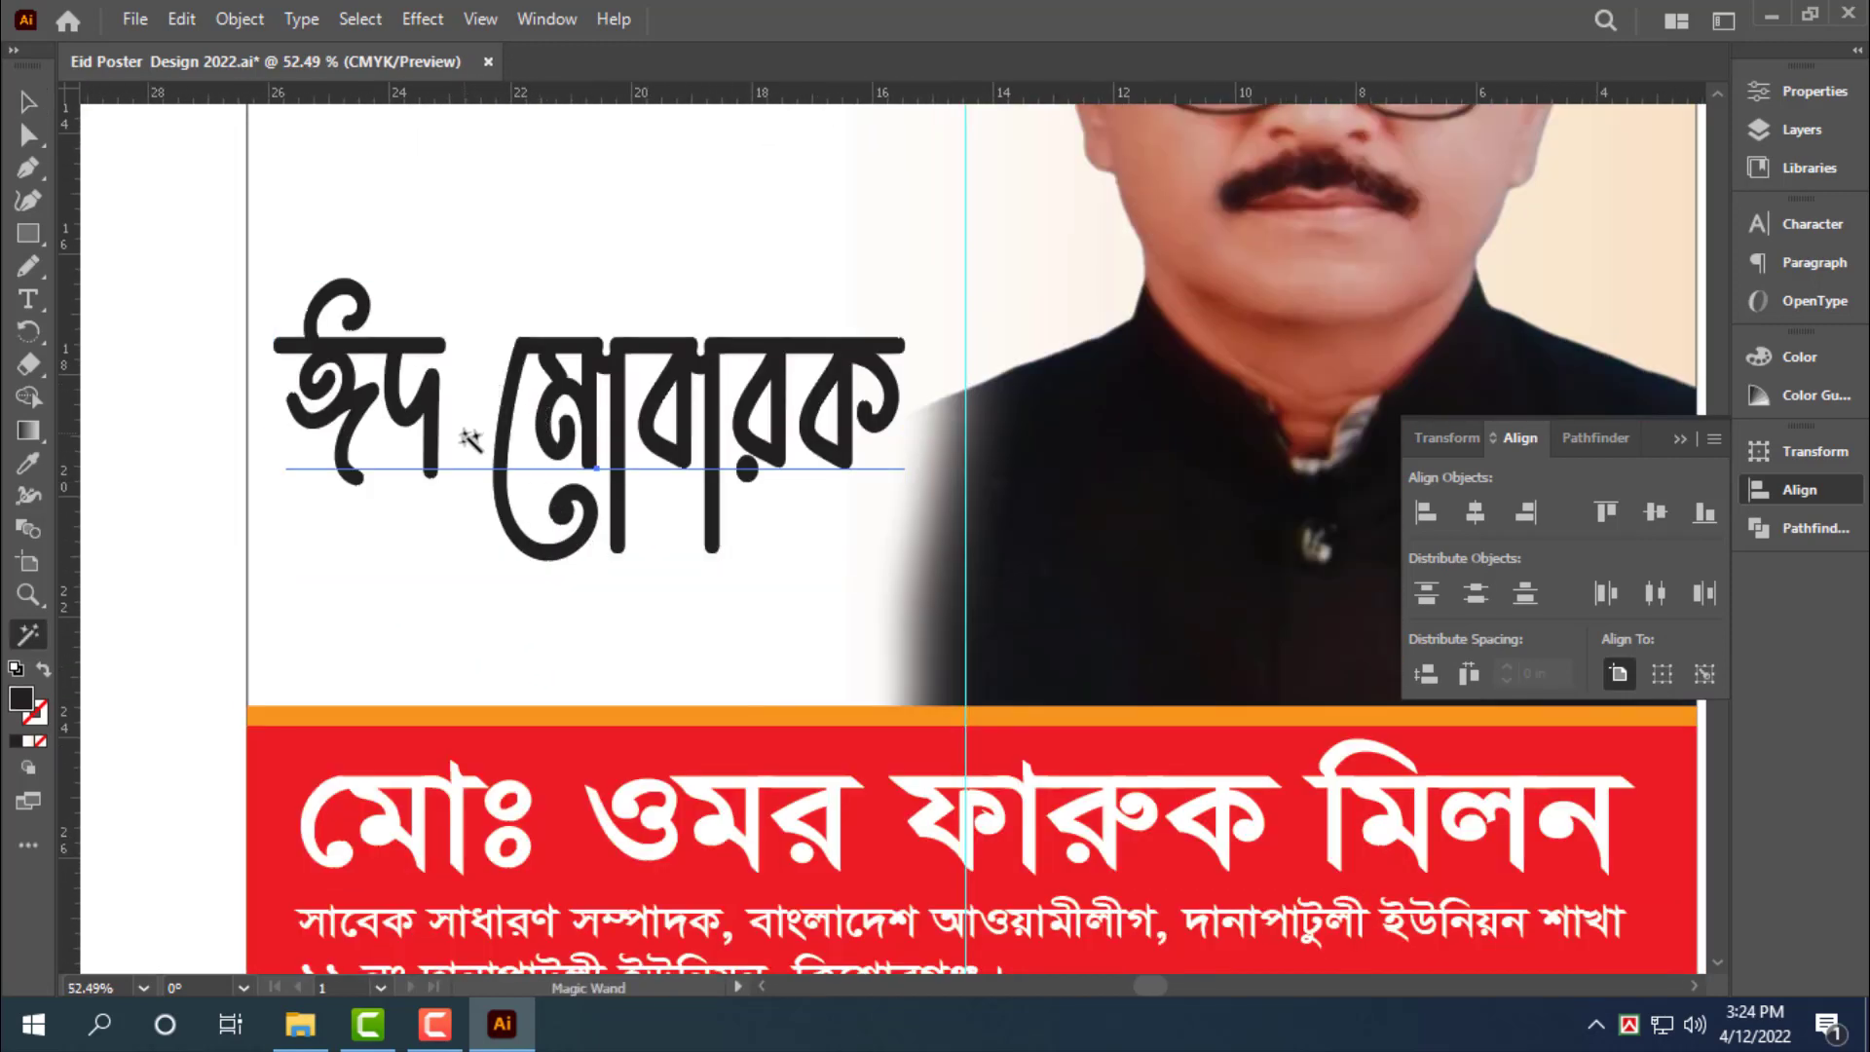
key(t)
click(517, 468)
key(Return)
key(shift+End)
key(ctrl+x)
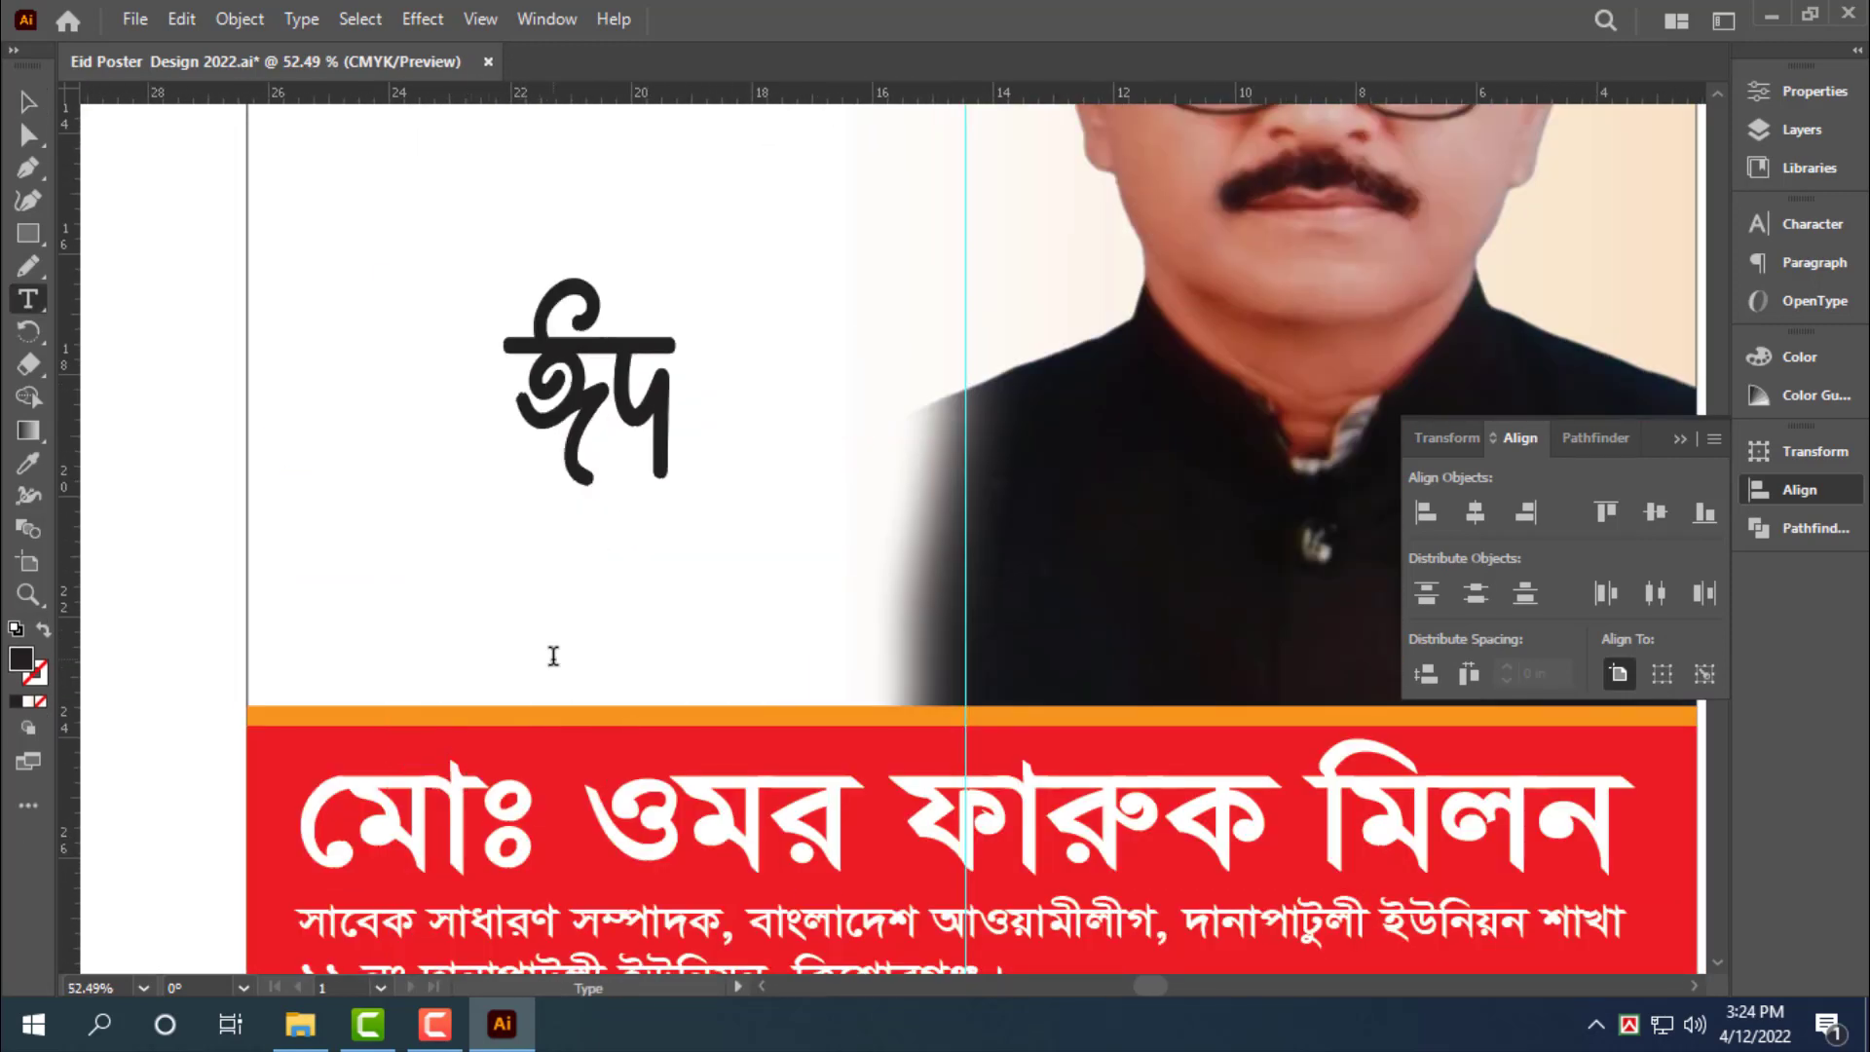
key(BackSpace)
key(ctrl+v)
key(Escape)
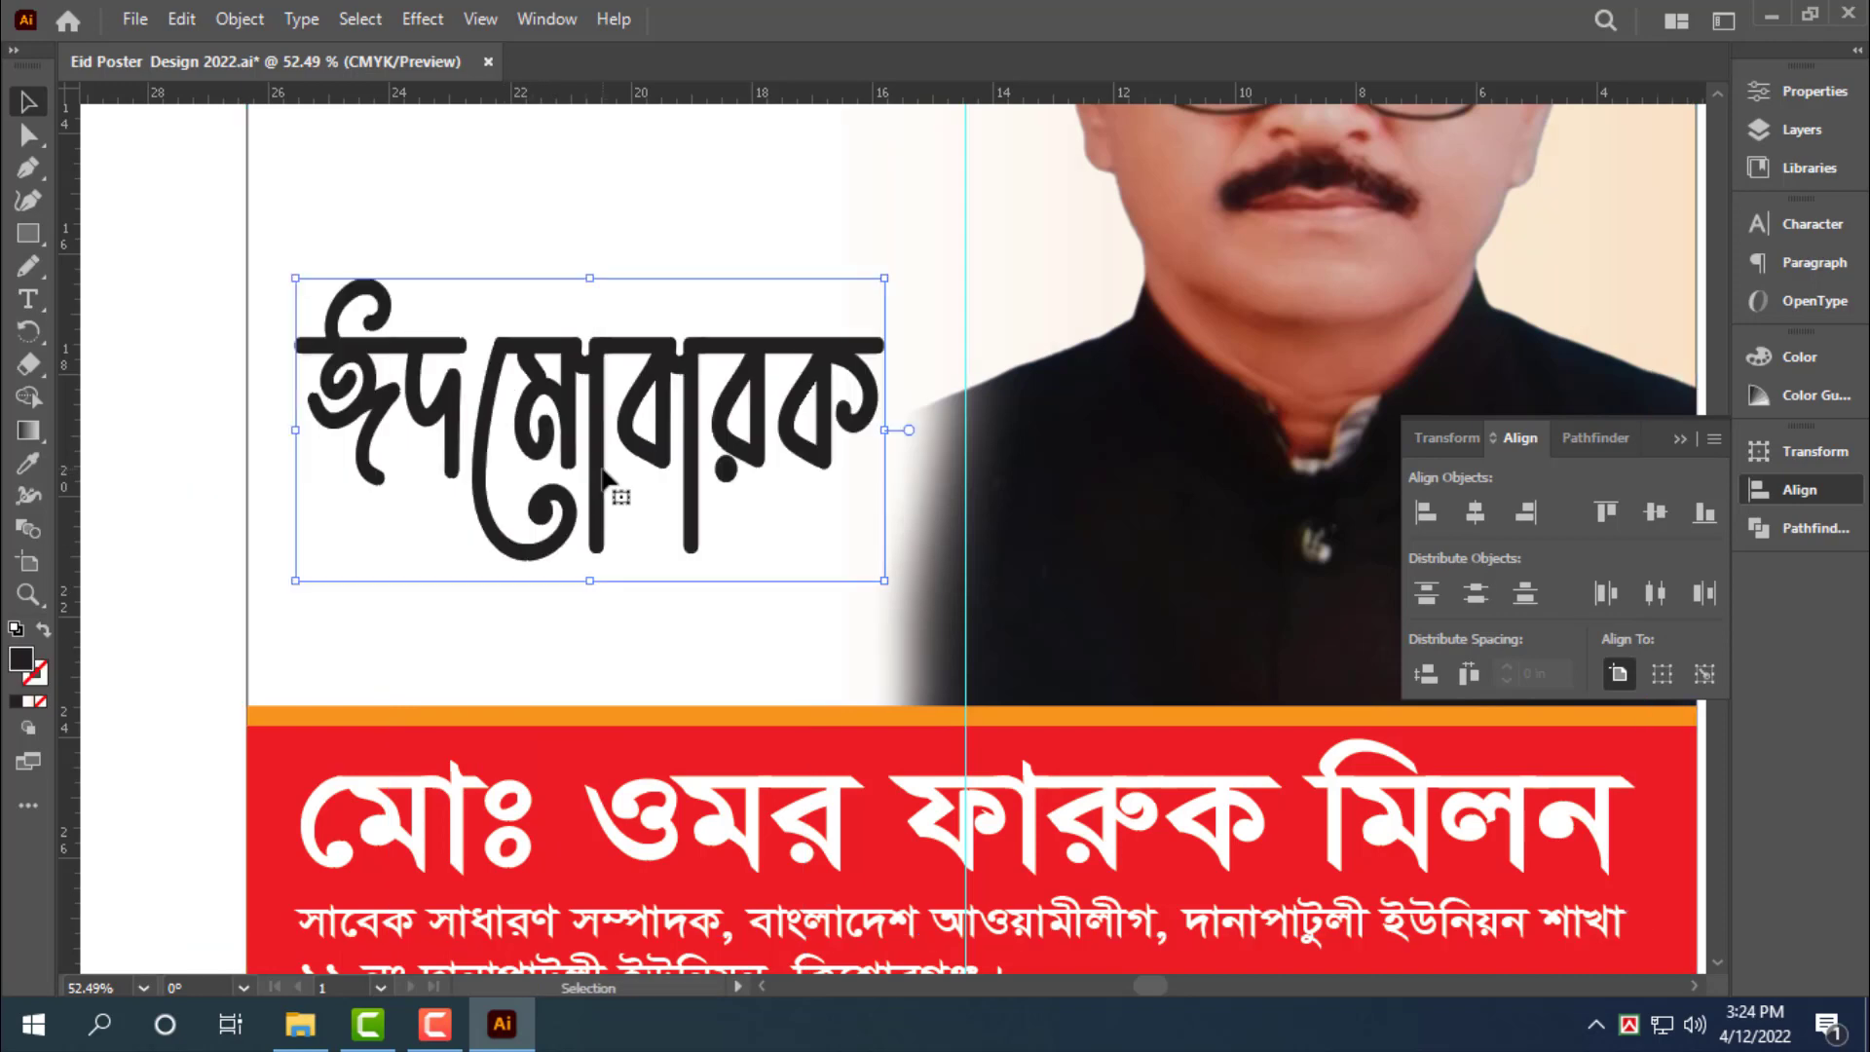
key(ctrl+z)
Break the ঈদ মোবারক greeting into two lines, with মোবারক beneath ঈদ
key(t)
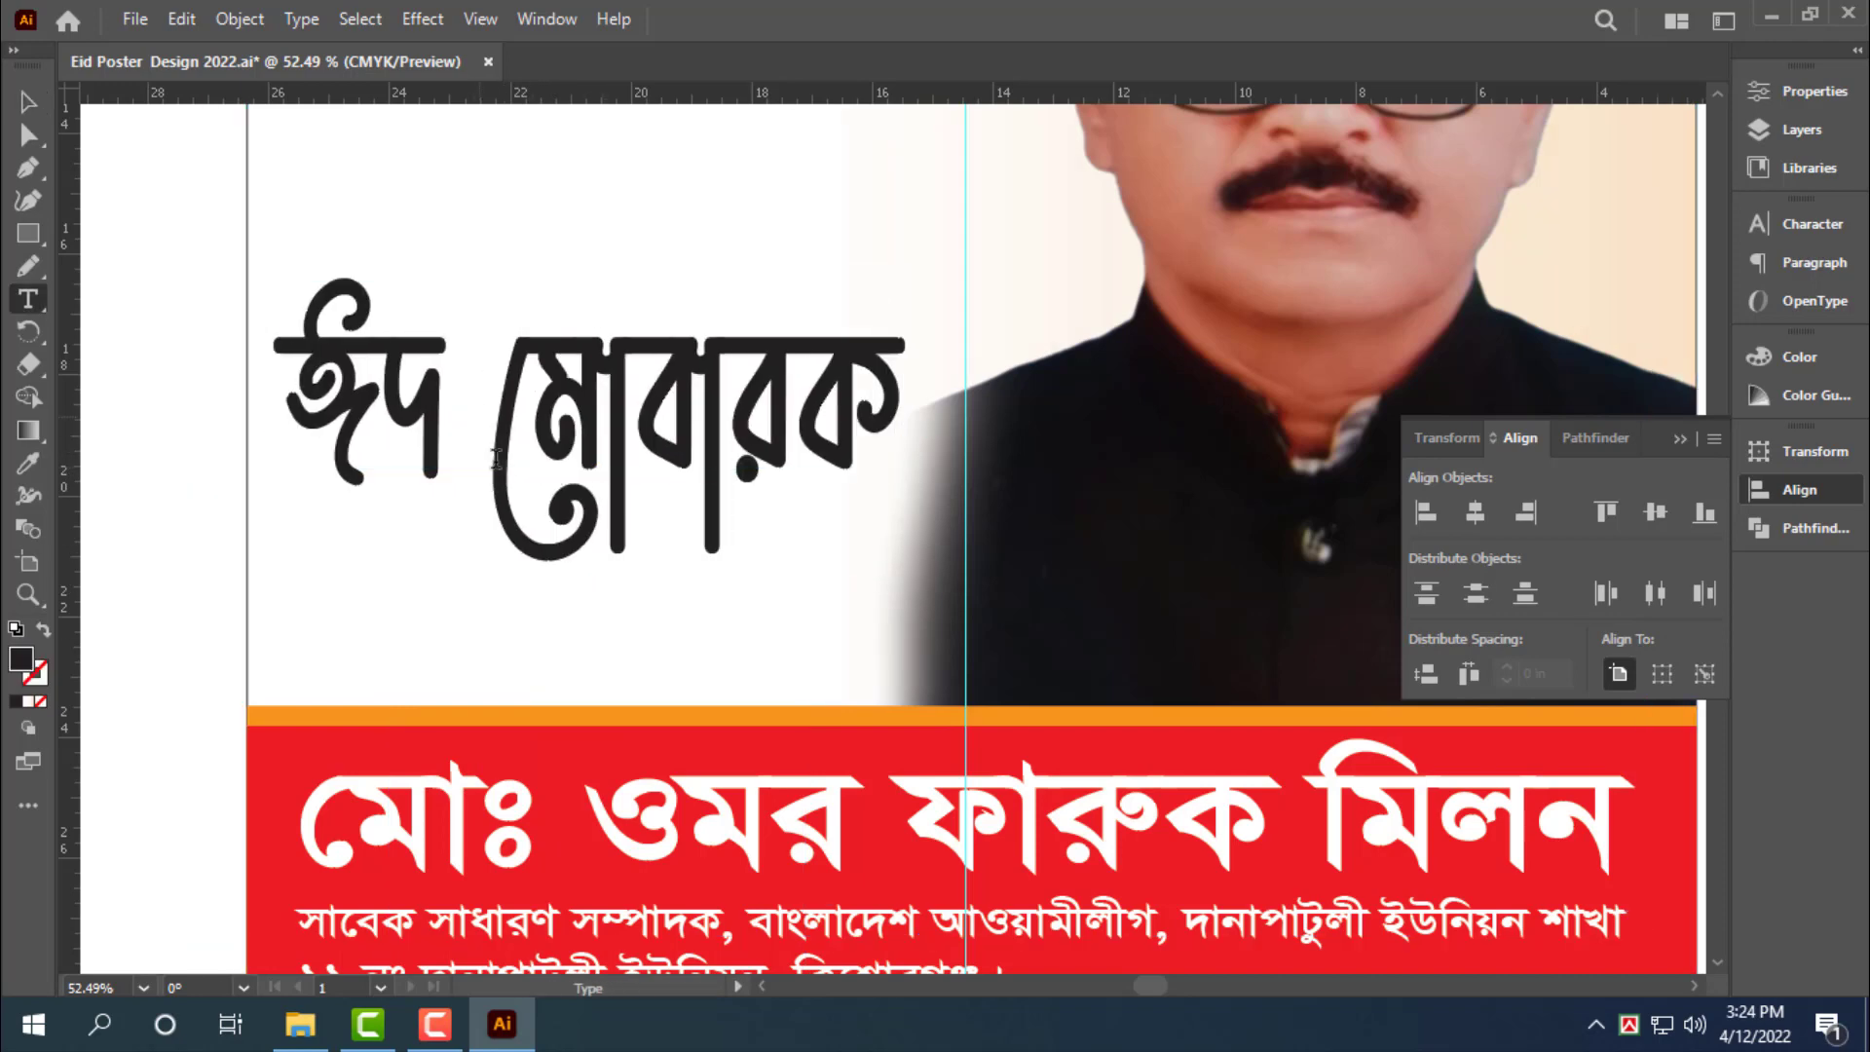
click(494, 456)
key(Return)
key(Escape)
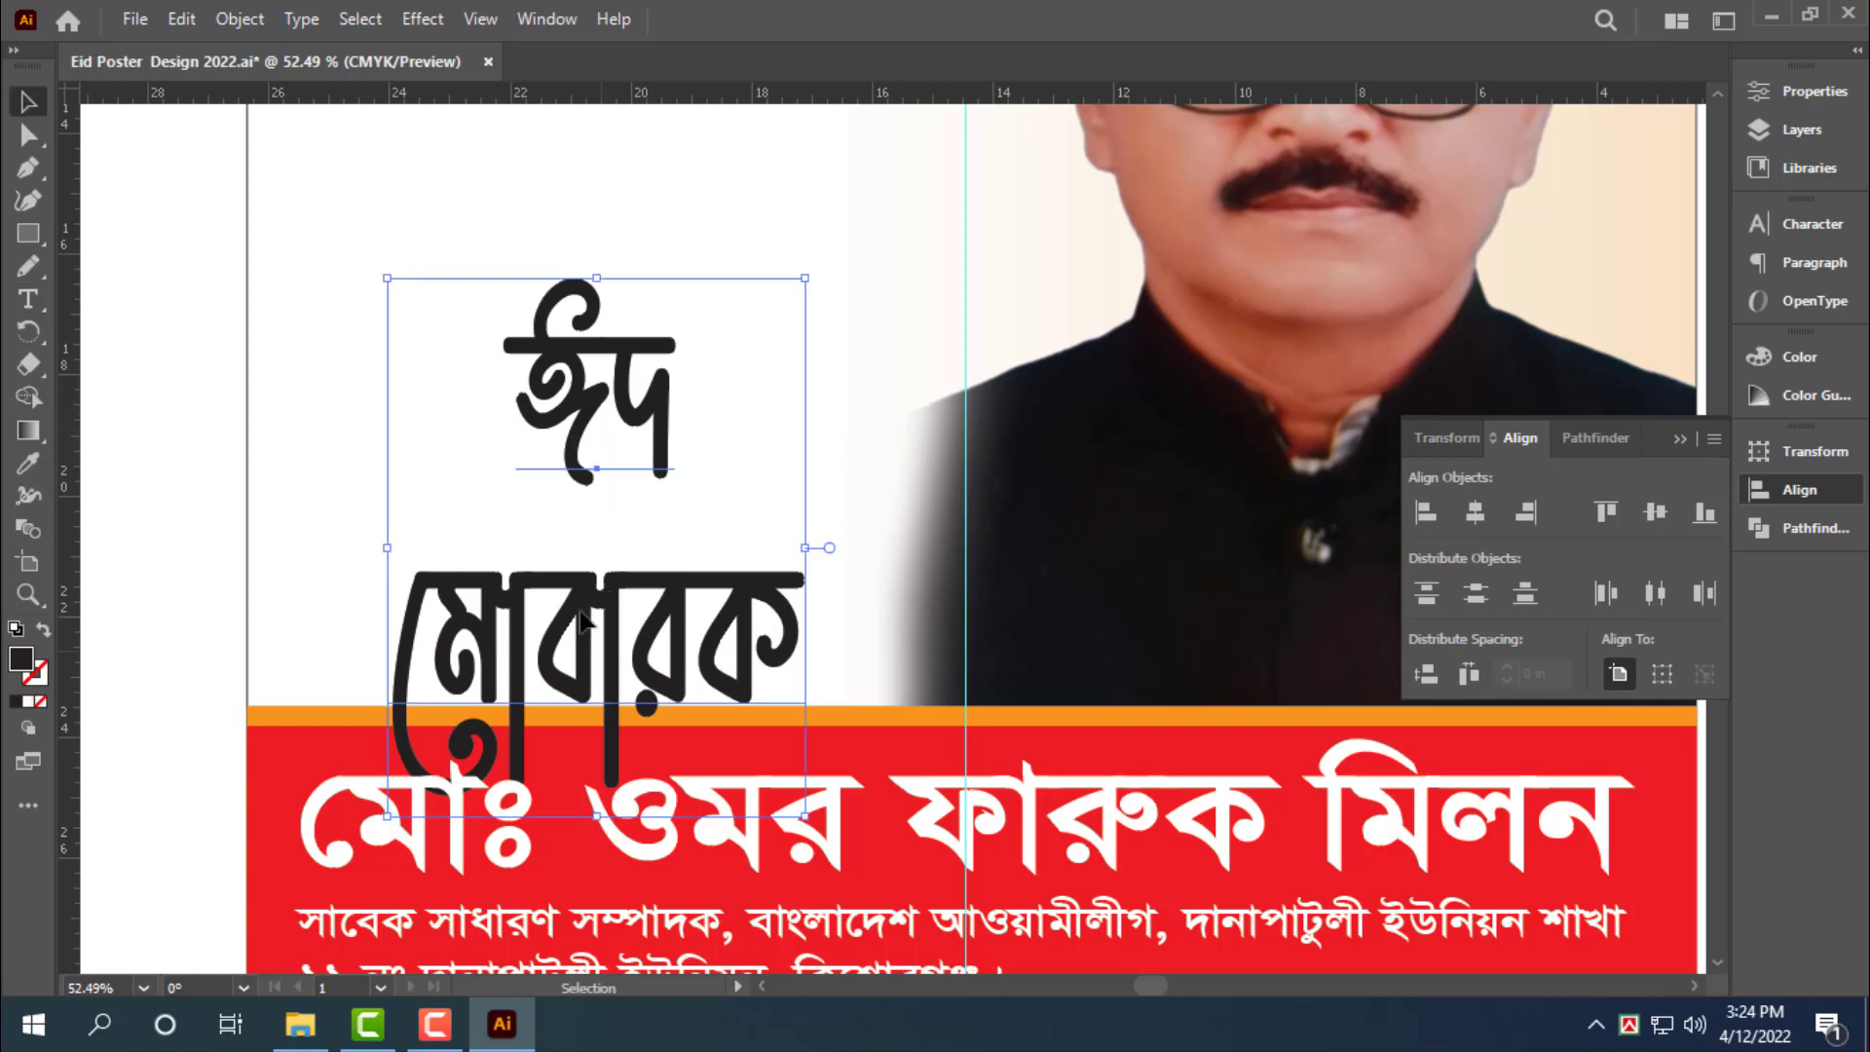
Move the two-line ঈদ মোবারক greeting up clear of the footer strip and tighten its line spacing so the words nearly touch
drag(582, 619, 576, 488)
key(alt+Up)
key(alt+Up)
key(alt+Up)
key(alt+Up)
key(alt+Up)
key(alt+Up)
key(alt+Up)
key(alt+Up)
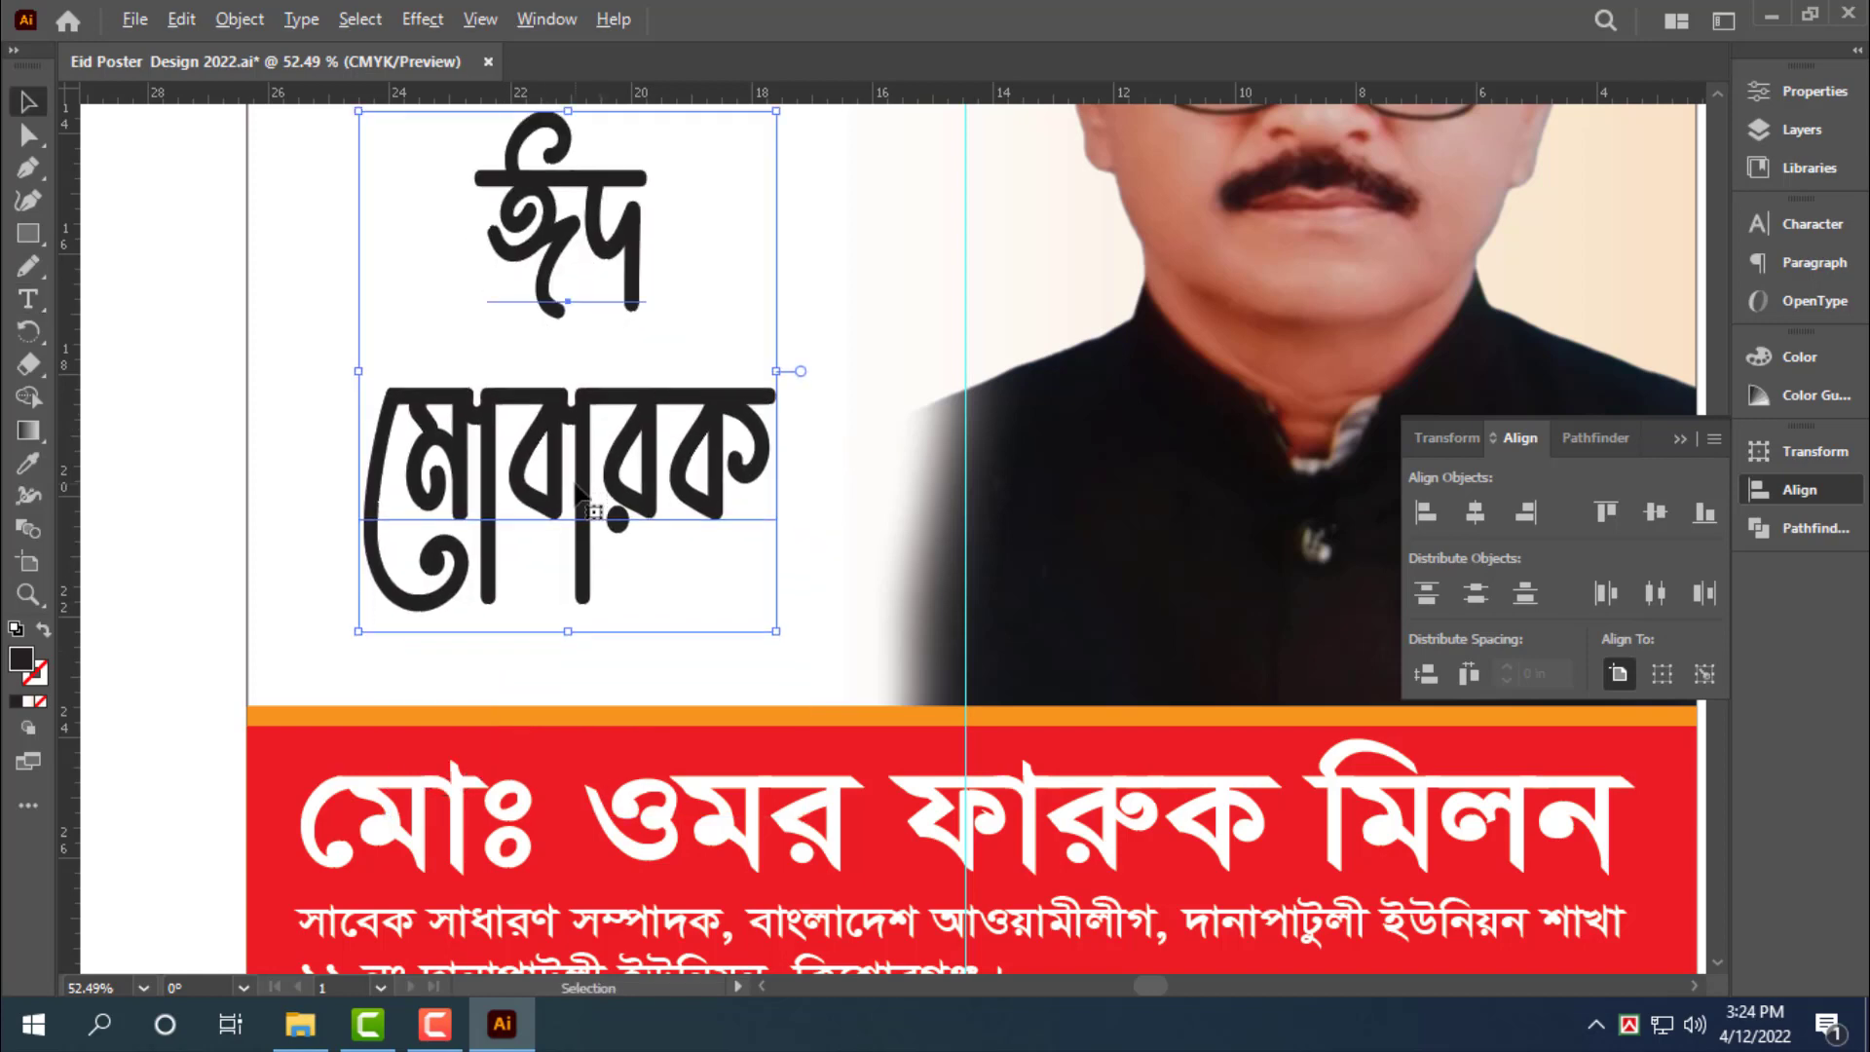
key(alt+Up)
key(alt+Up)
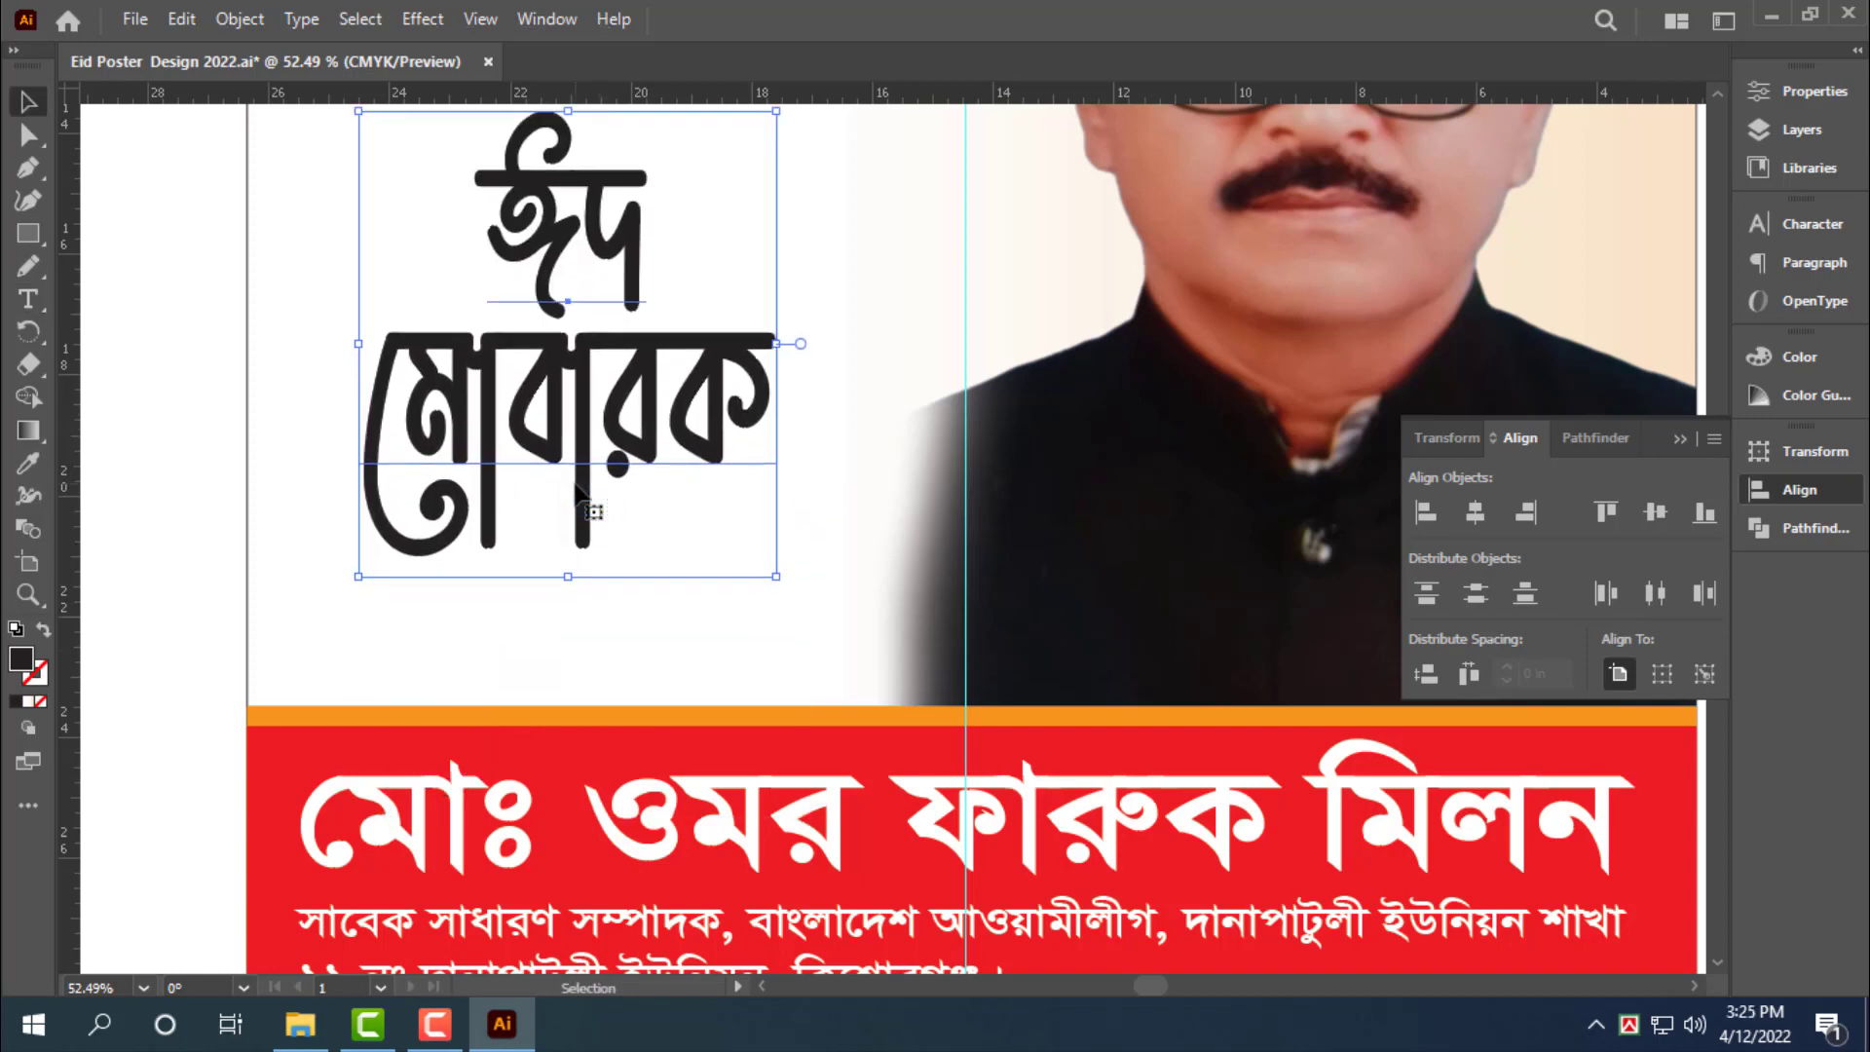
key(alt+Down)
key(alt+Down)
key(alt+Down)
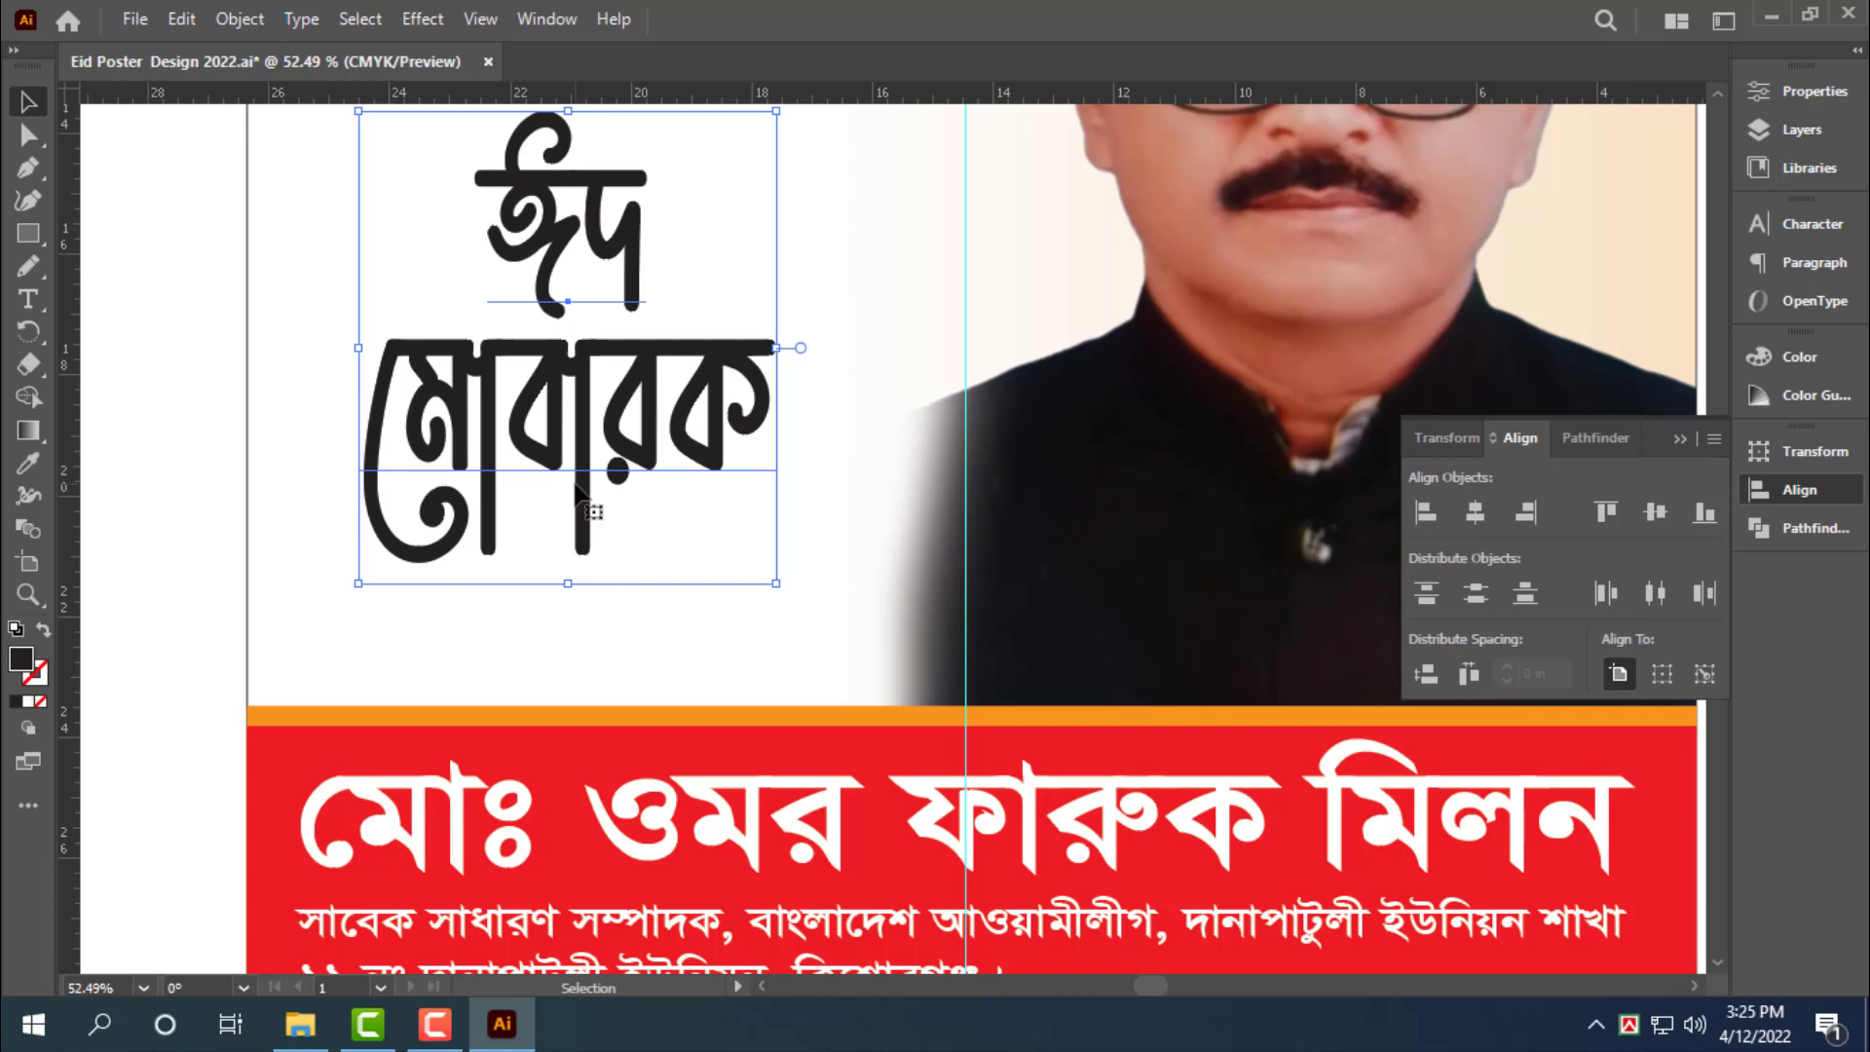
key(alt+Down)
key(alt+Down)
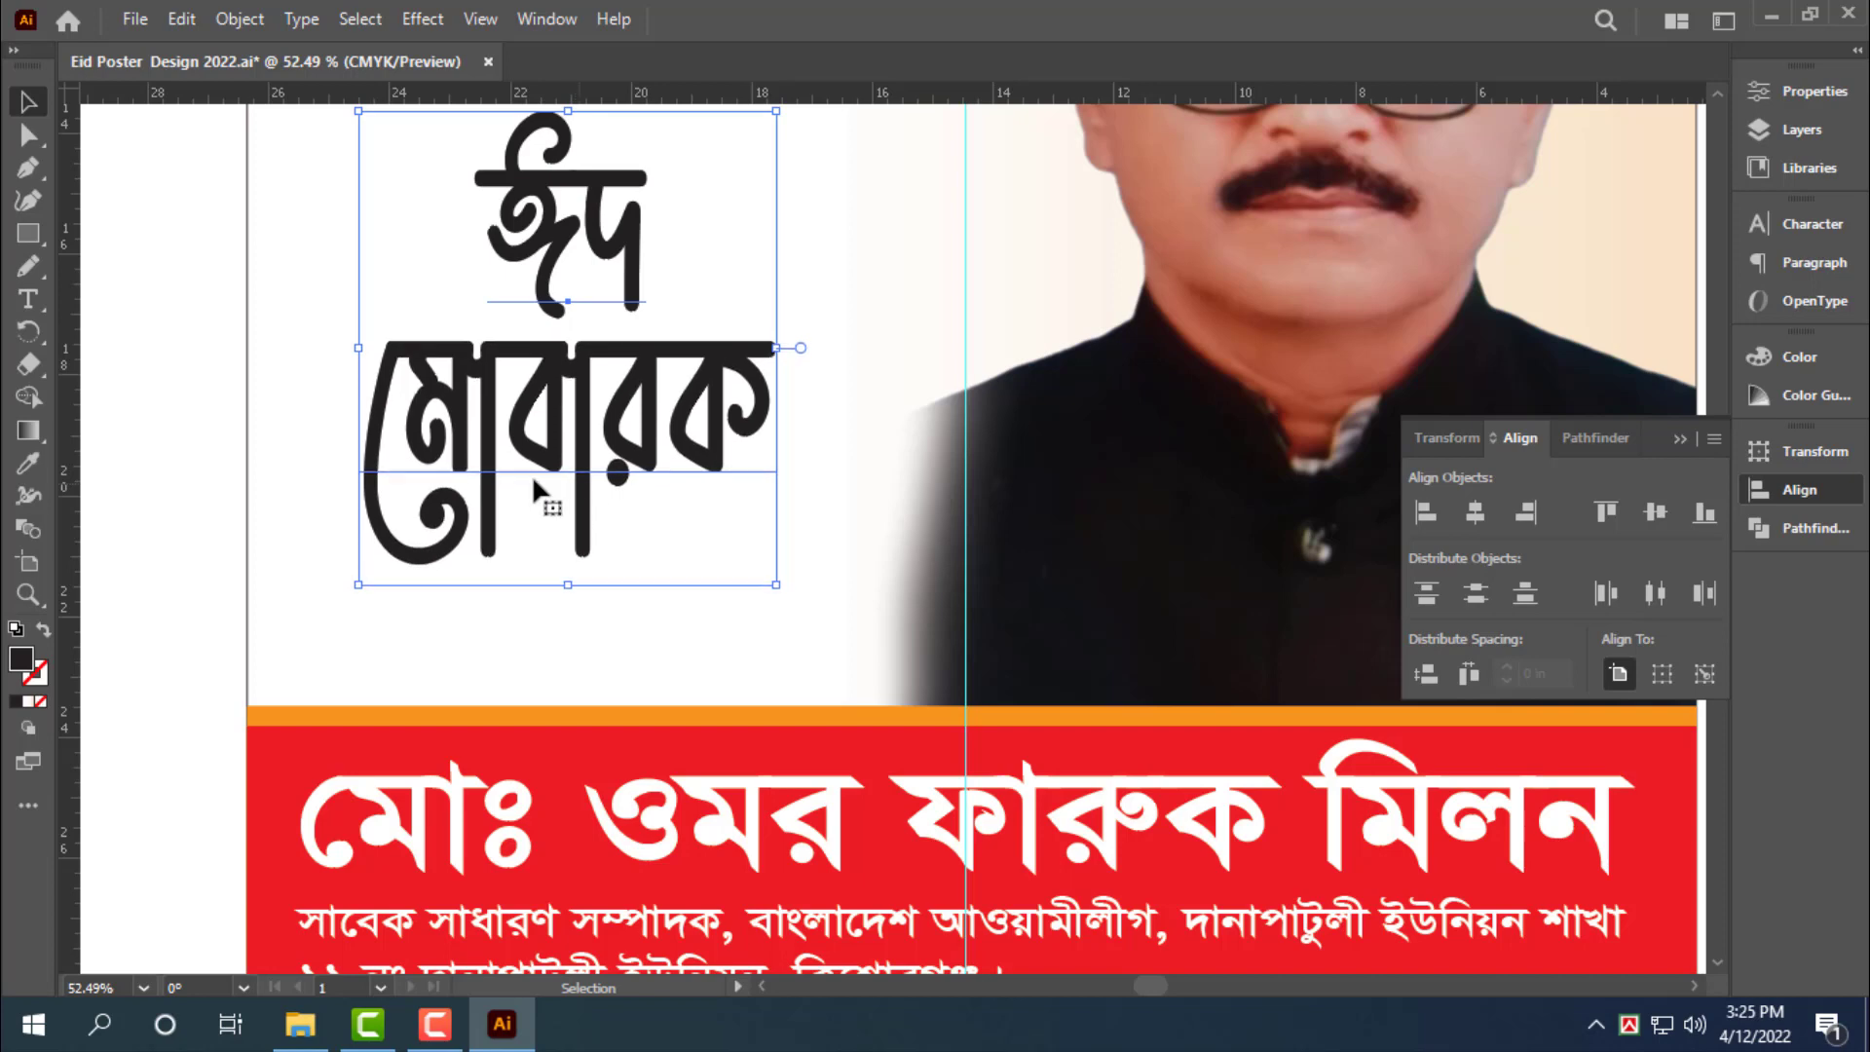
Enlarge the two-line ঈদ মোবারক greeting to fill the space beside the portrait and colour it with the footer strip's red
scroll(532, 476, down, 3)
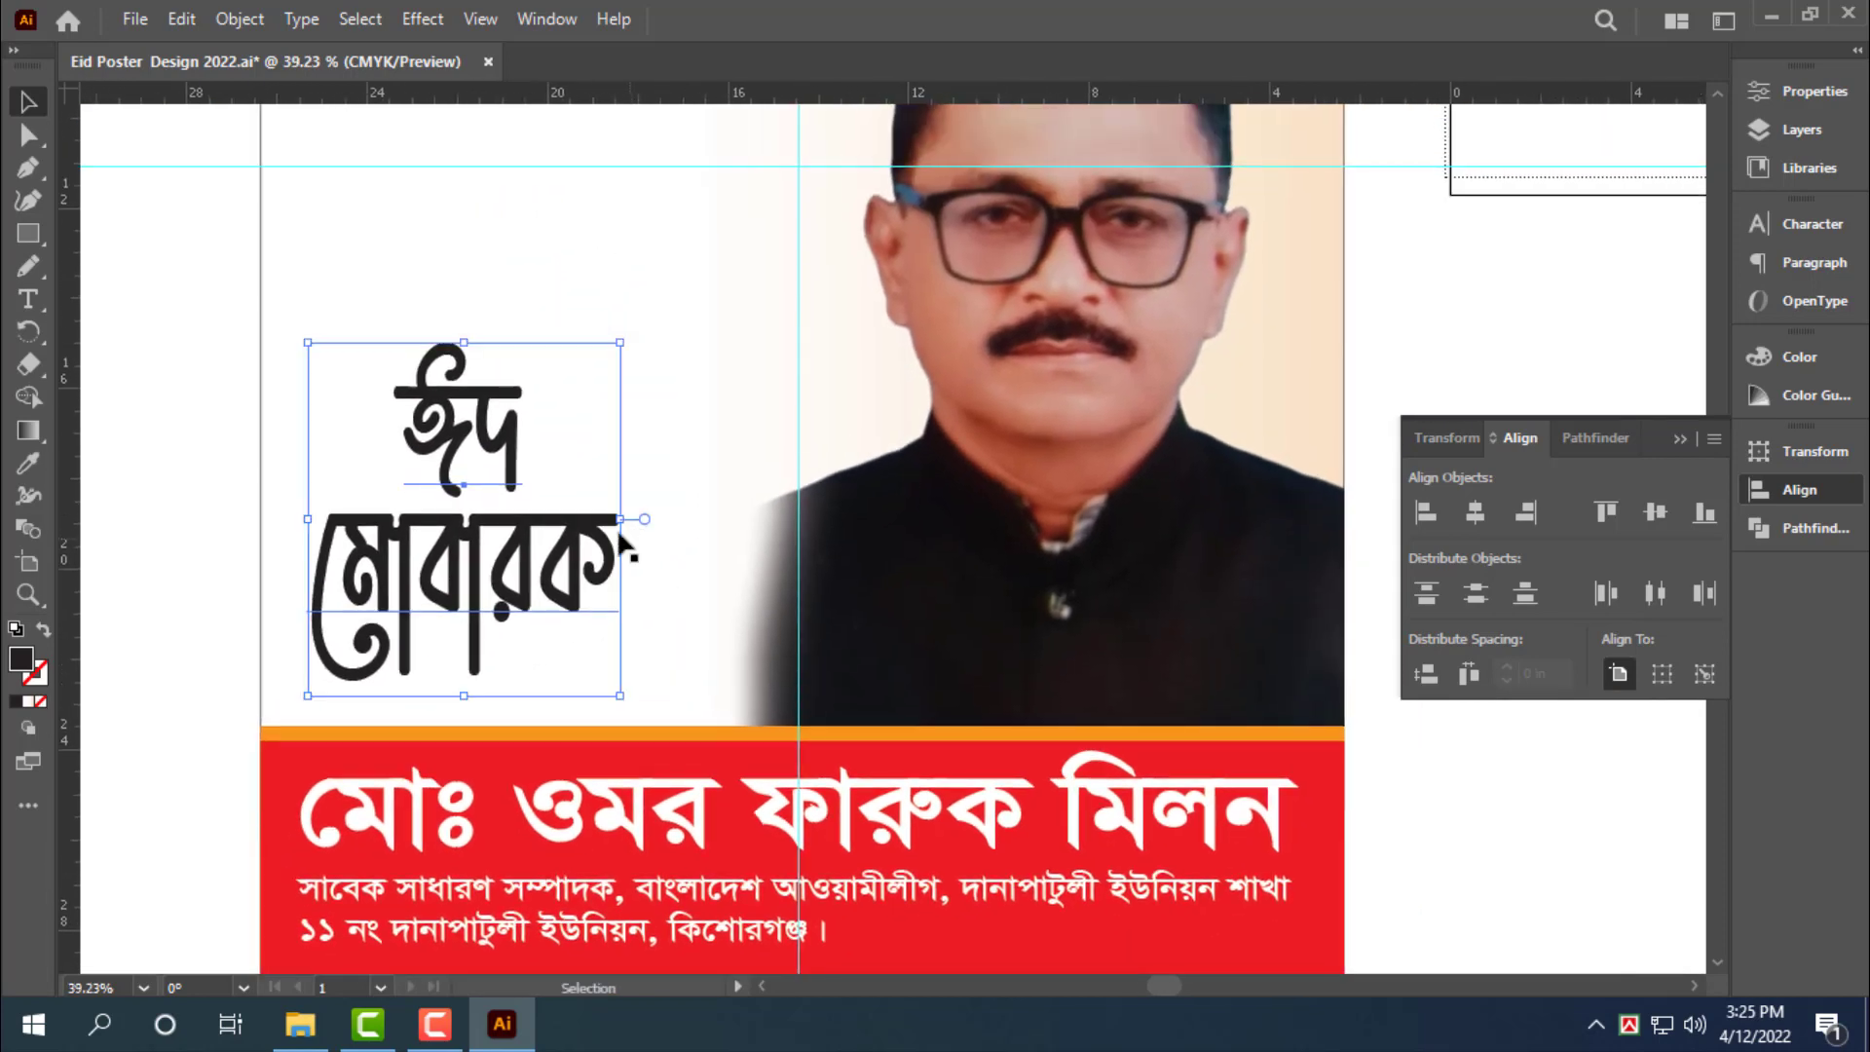
drag(627, 343, 749, 171)
scroll(798, 709, down, 2)
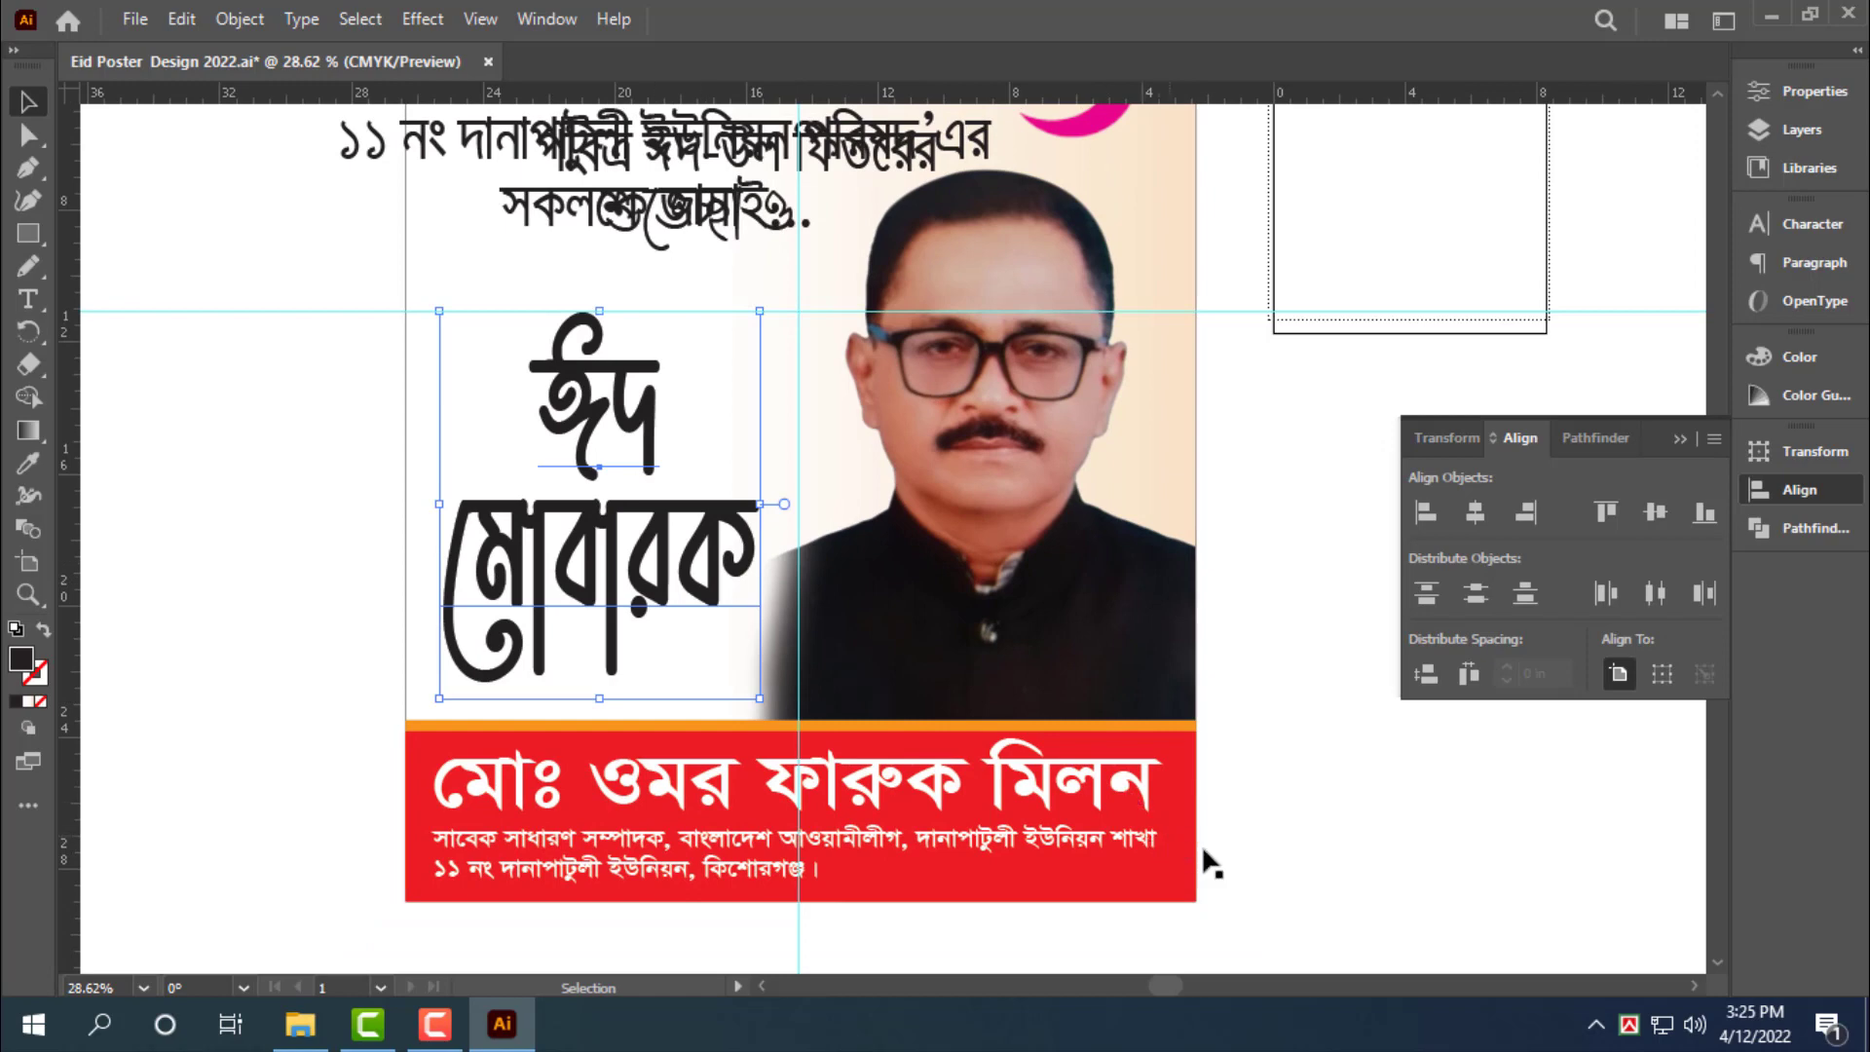
key(i)
click(1172, 863)
key(v)
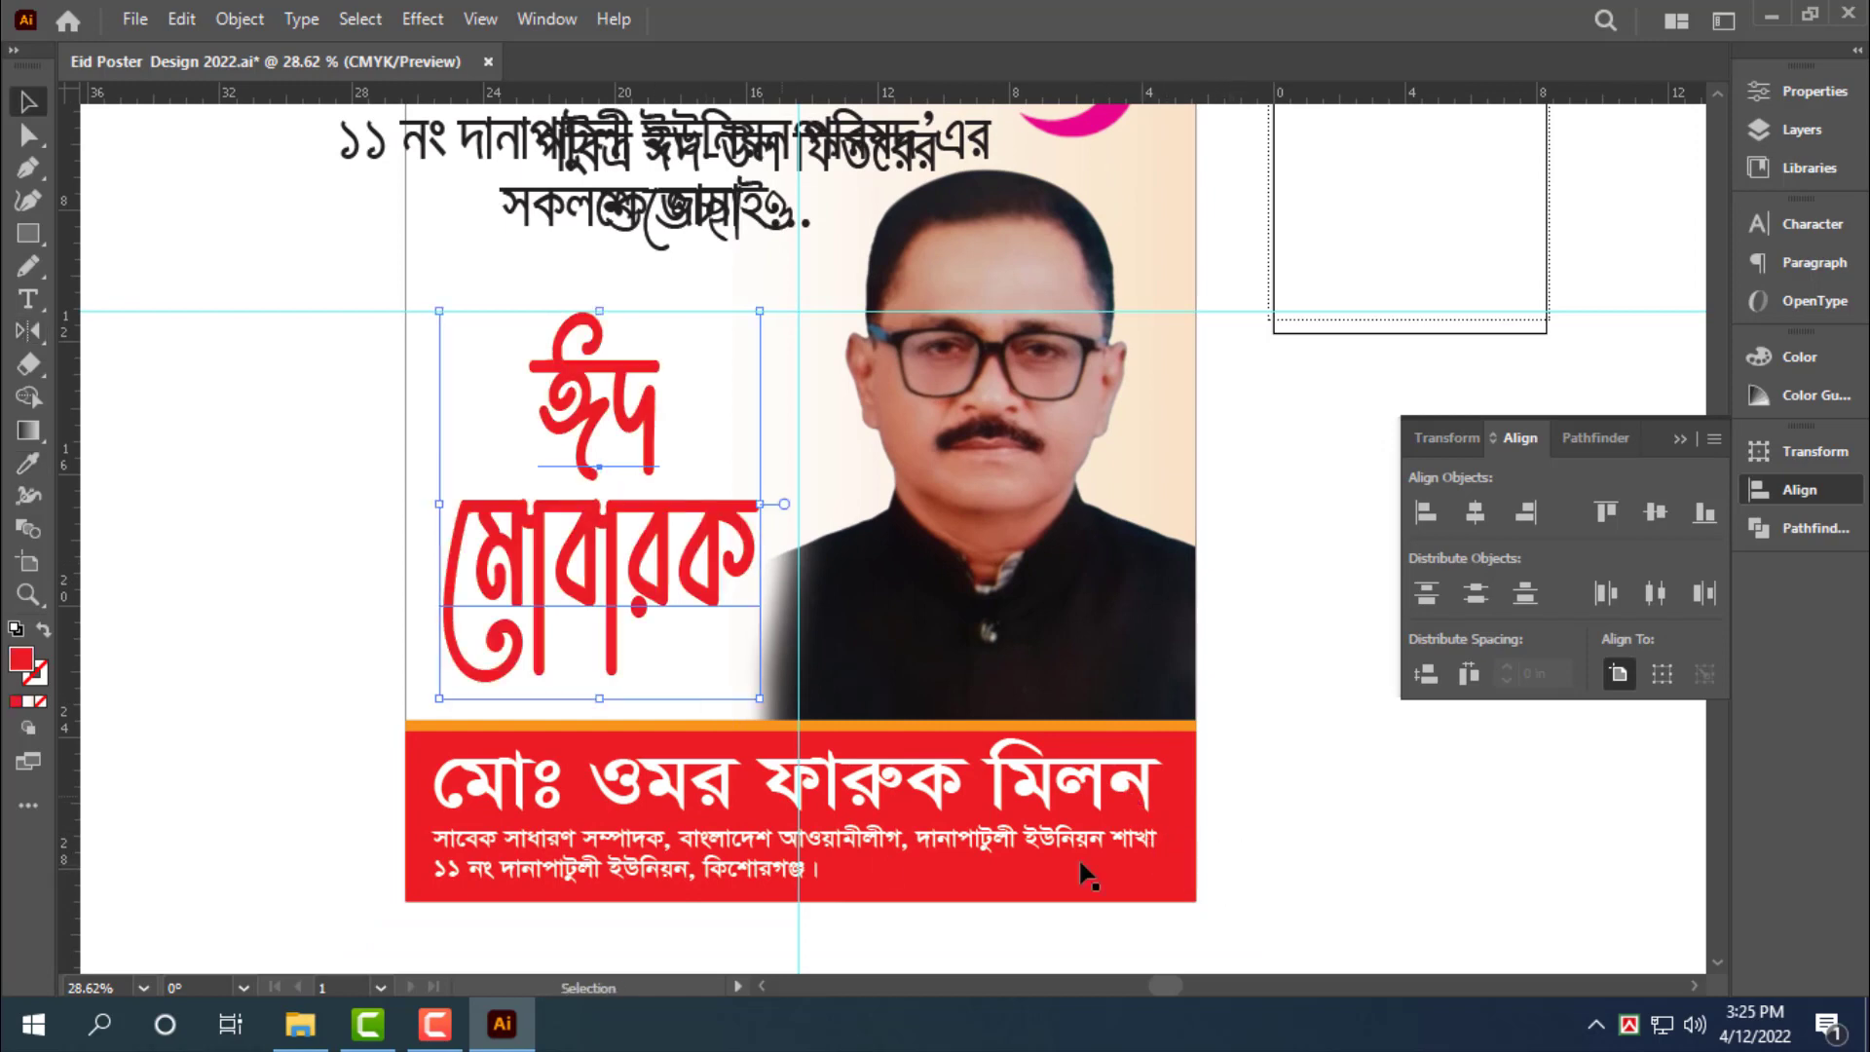
Recolour the footer strip dark green with C 100, M 0, Y 100, K 20
click(1172, 863)
click(1799, 357)
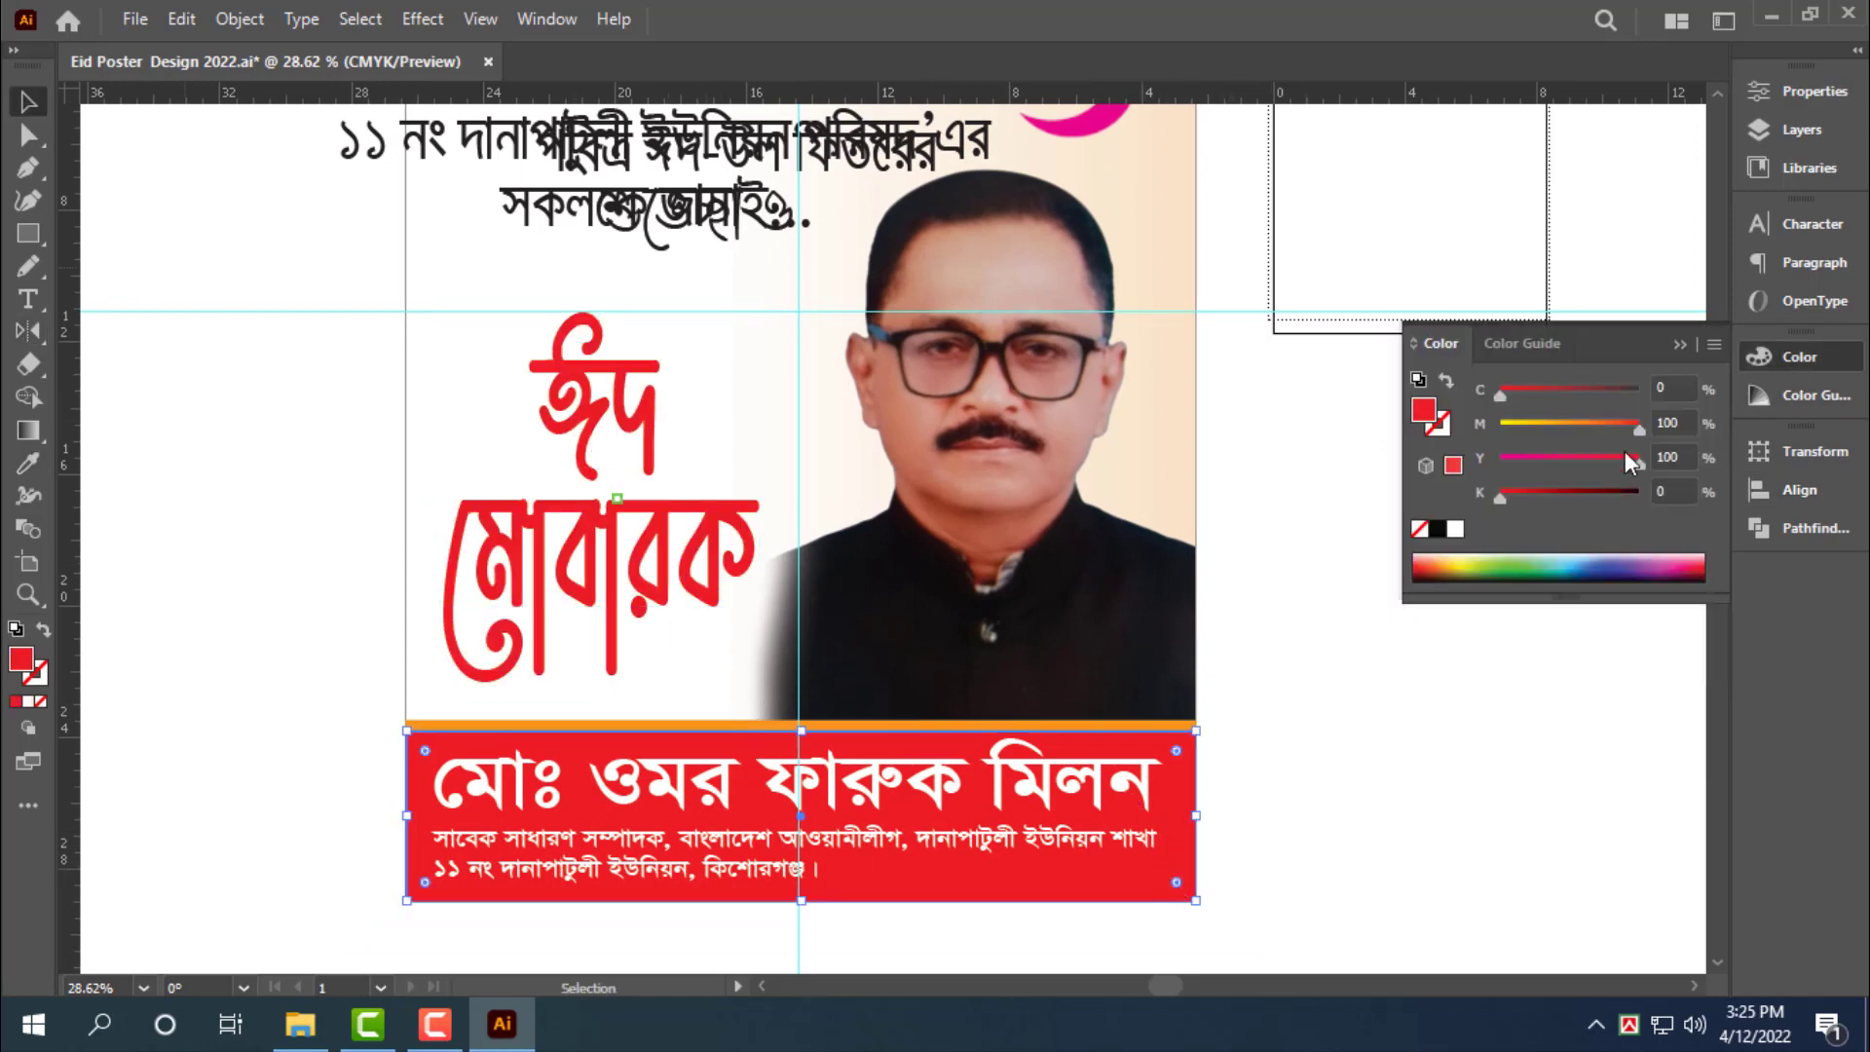
text(100)
key(Tab)
text(80)
key(Tab)
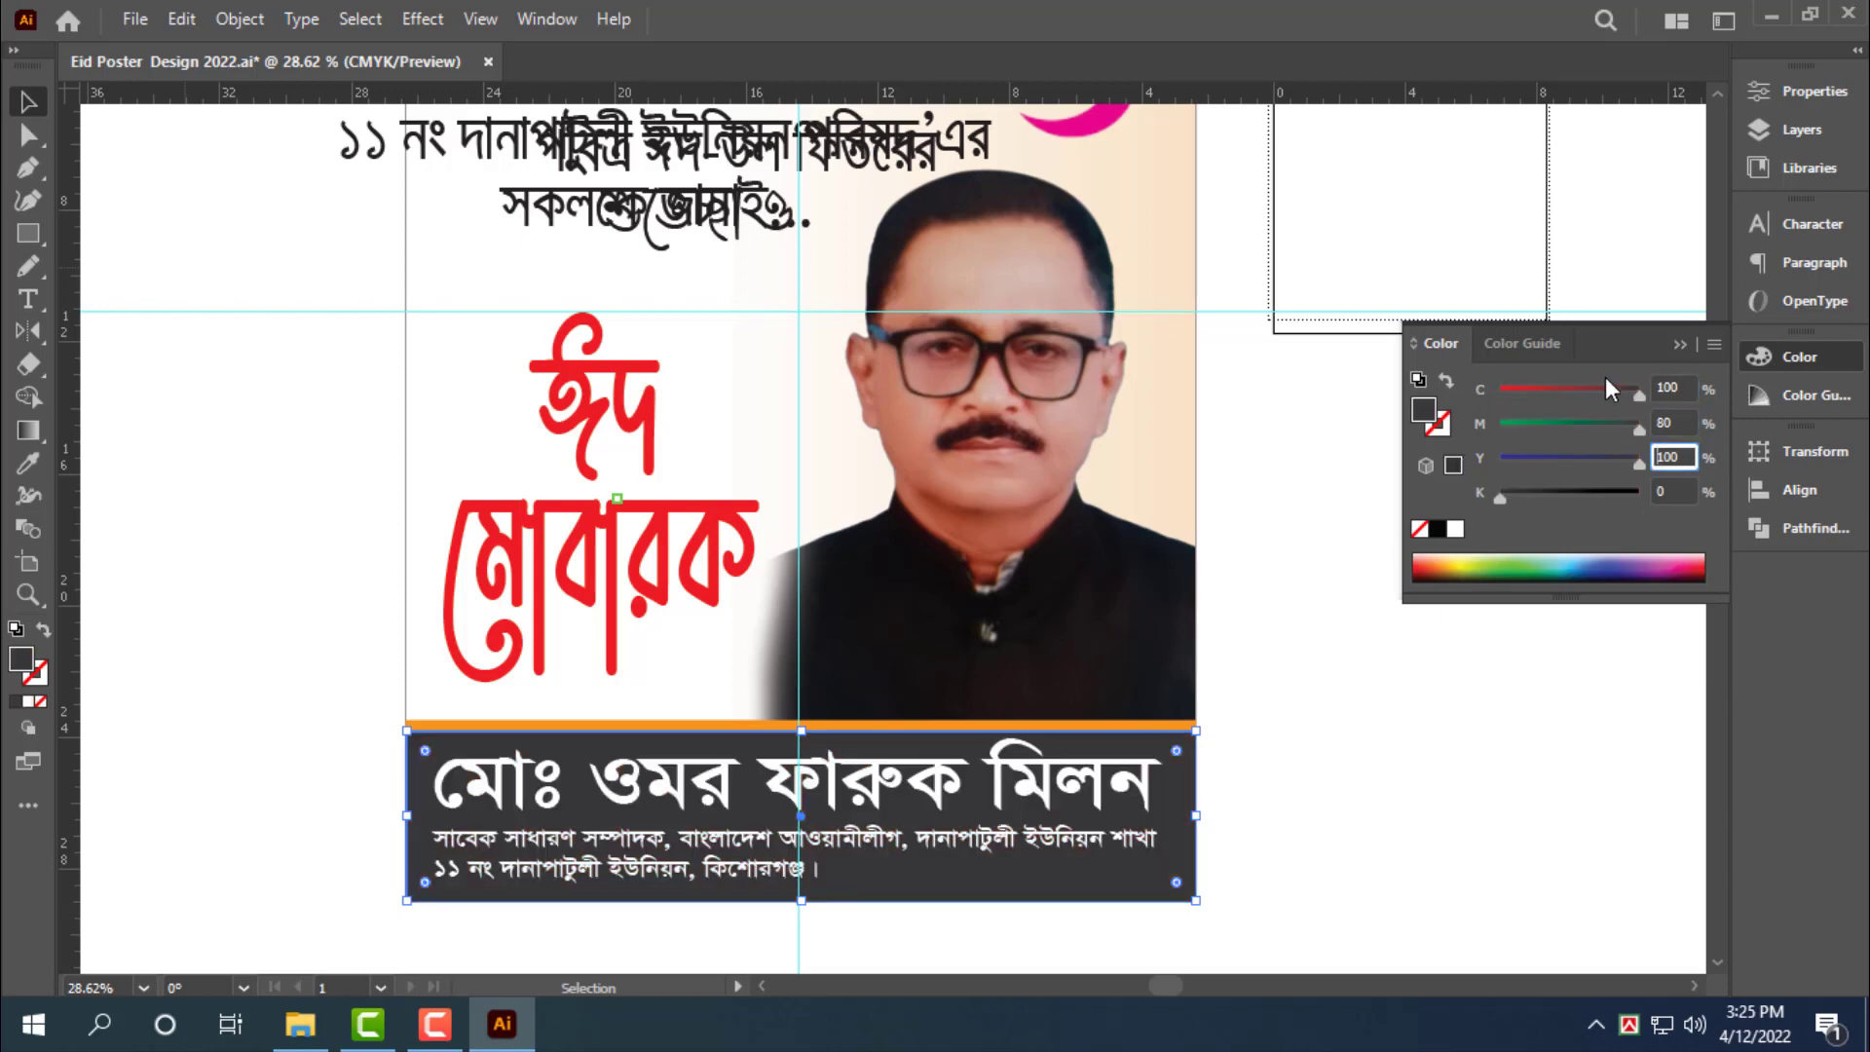
text(0)
key(Tab)
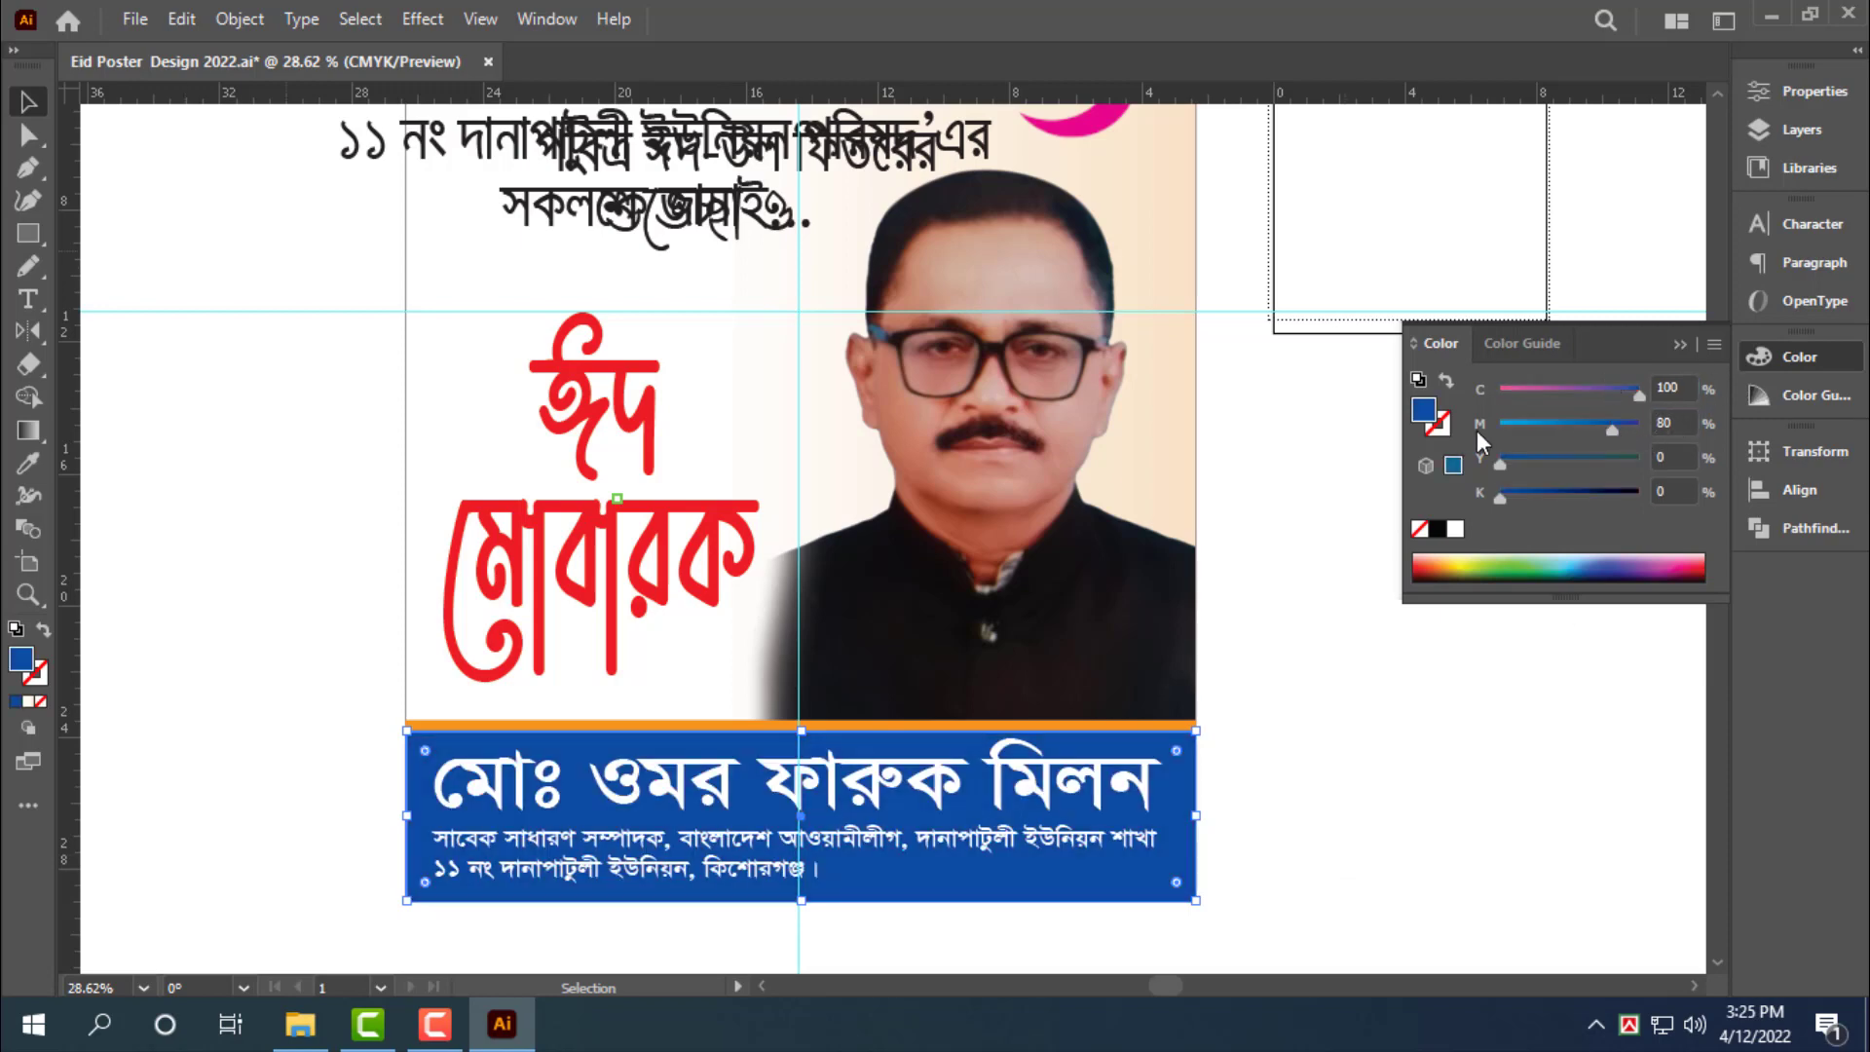
drag(1612, 429, 1477, 430)
drag(1500, 465, 1677, 481)
click(1670, 493)
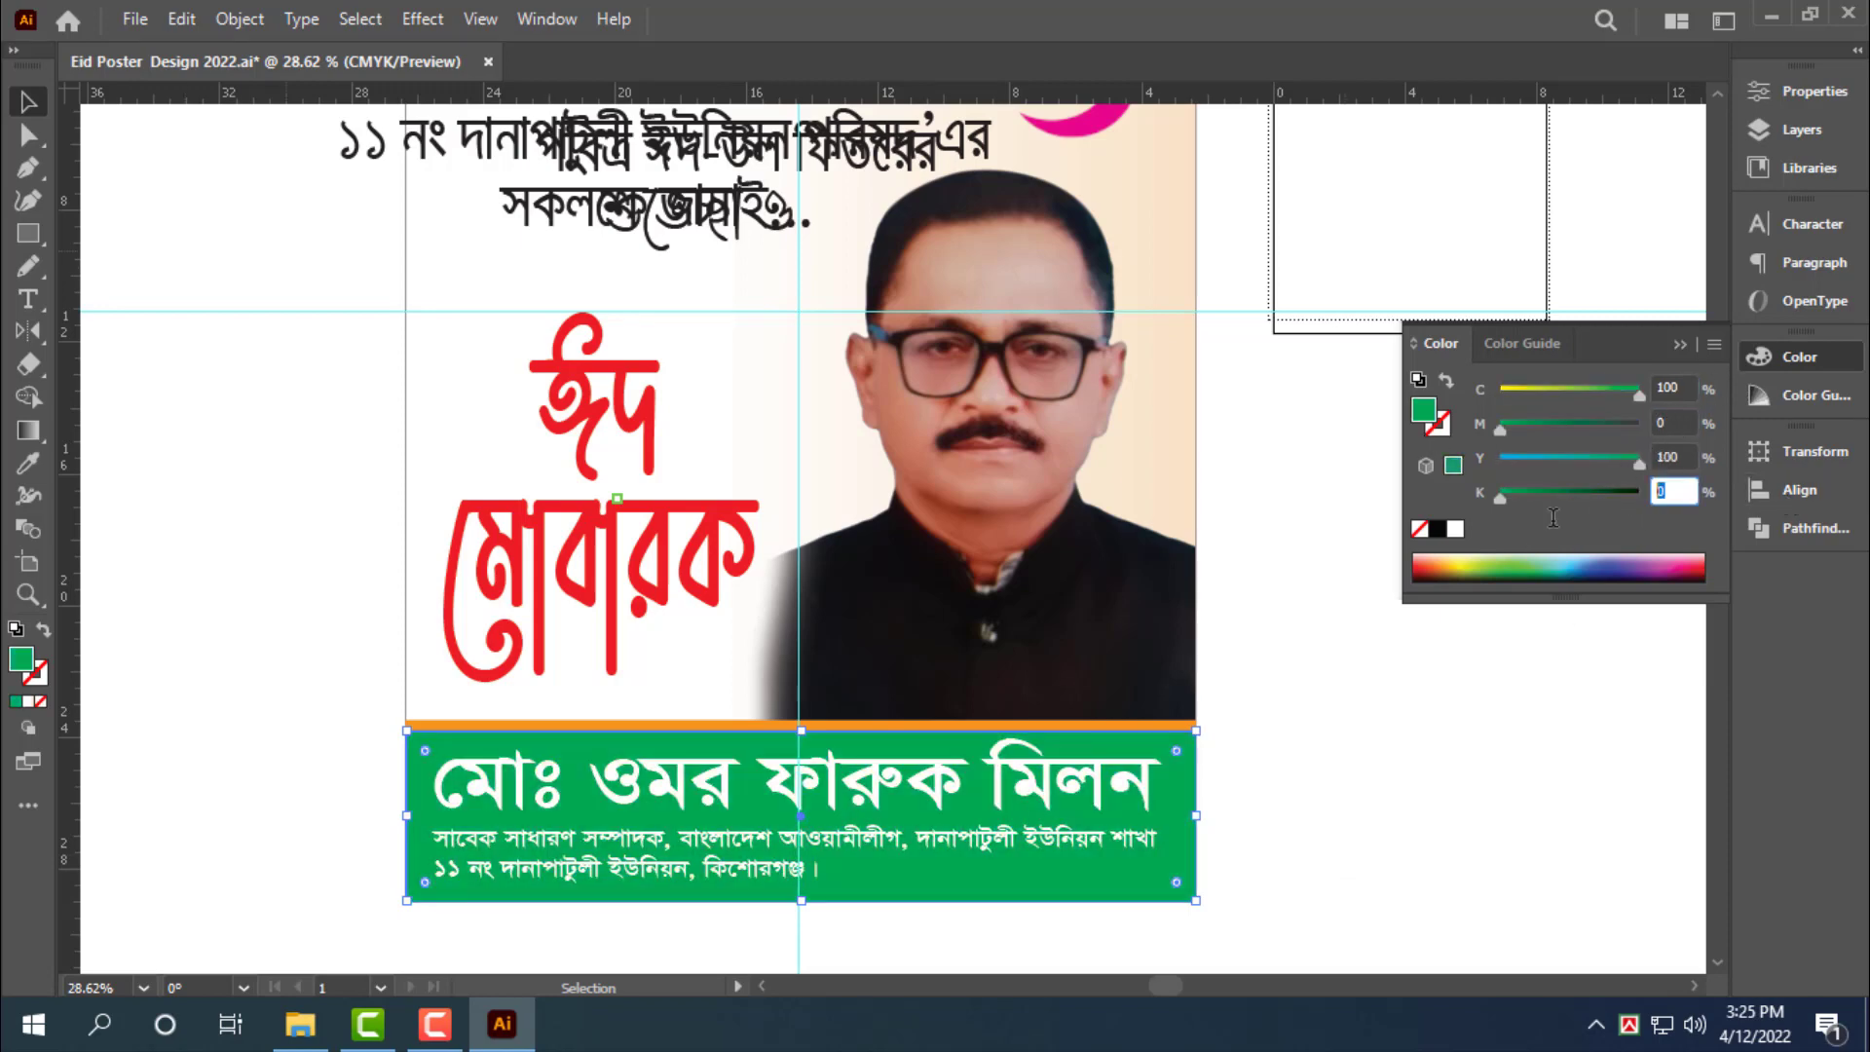
text(20)
key(Return)
click(1397, 834)
Separate the overlapping texts, with the block ending সকলকে জানাই... above পবিত্র ঈদ-উল ফিতরের and শুভেচ্ছা ও below
drag(1386, 651, 1328, 876)
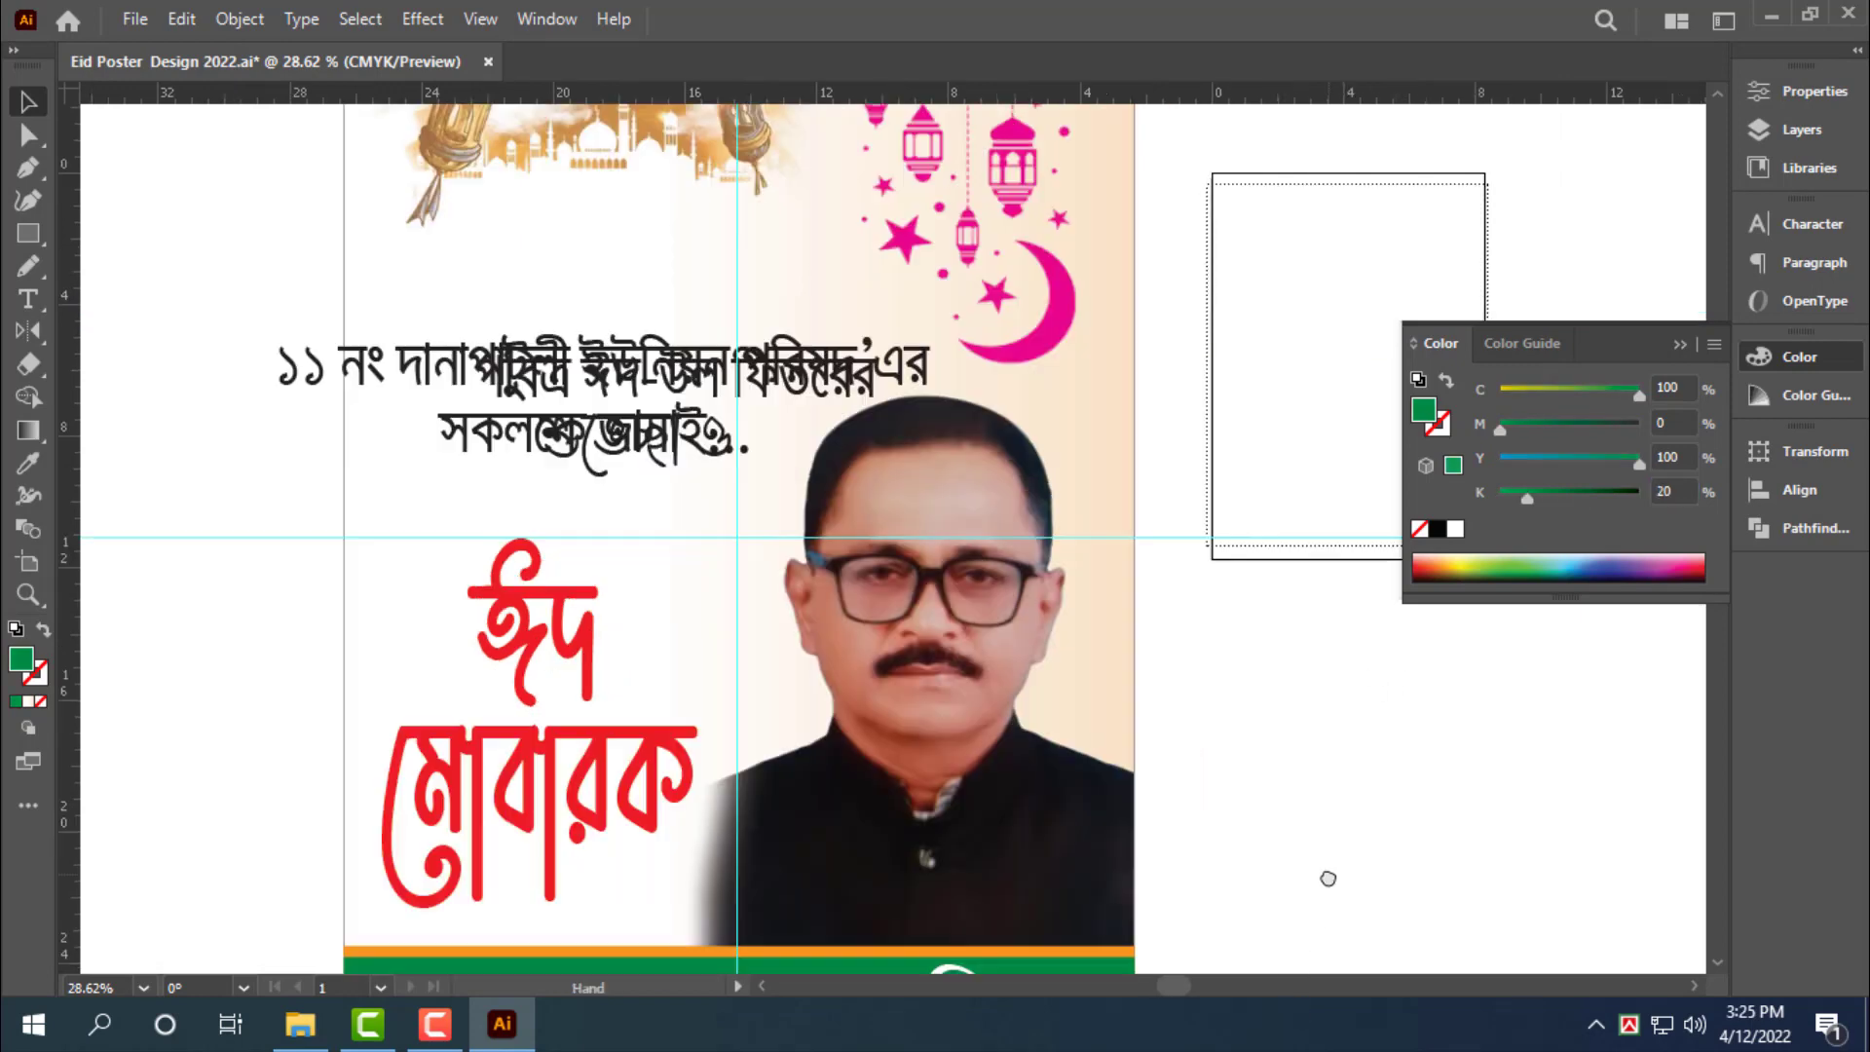
drag(688, 756, 680, 681)
click(703, 707)
drag(768, 345, 769, 556)
drag(680, 405, 722, 402)
drag(439, 467, 587, 325)
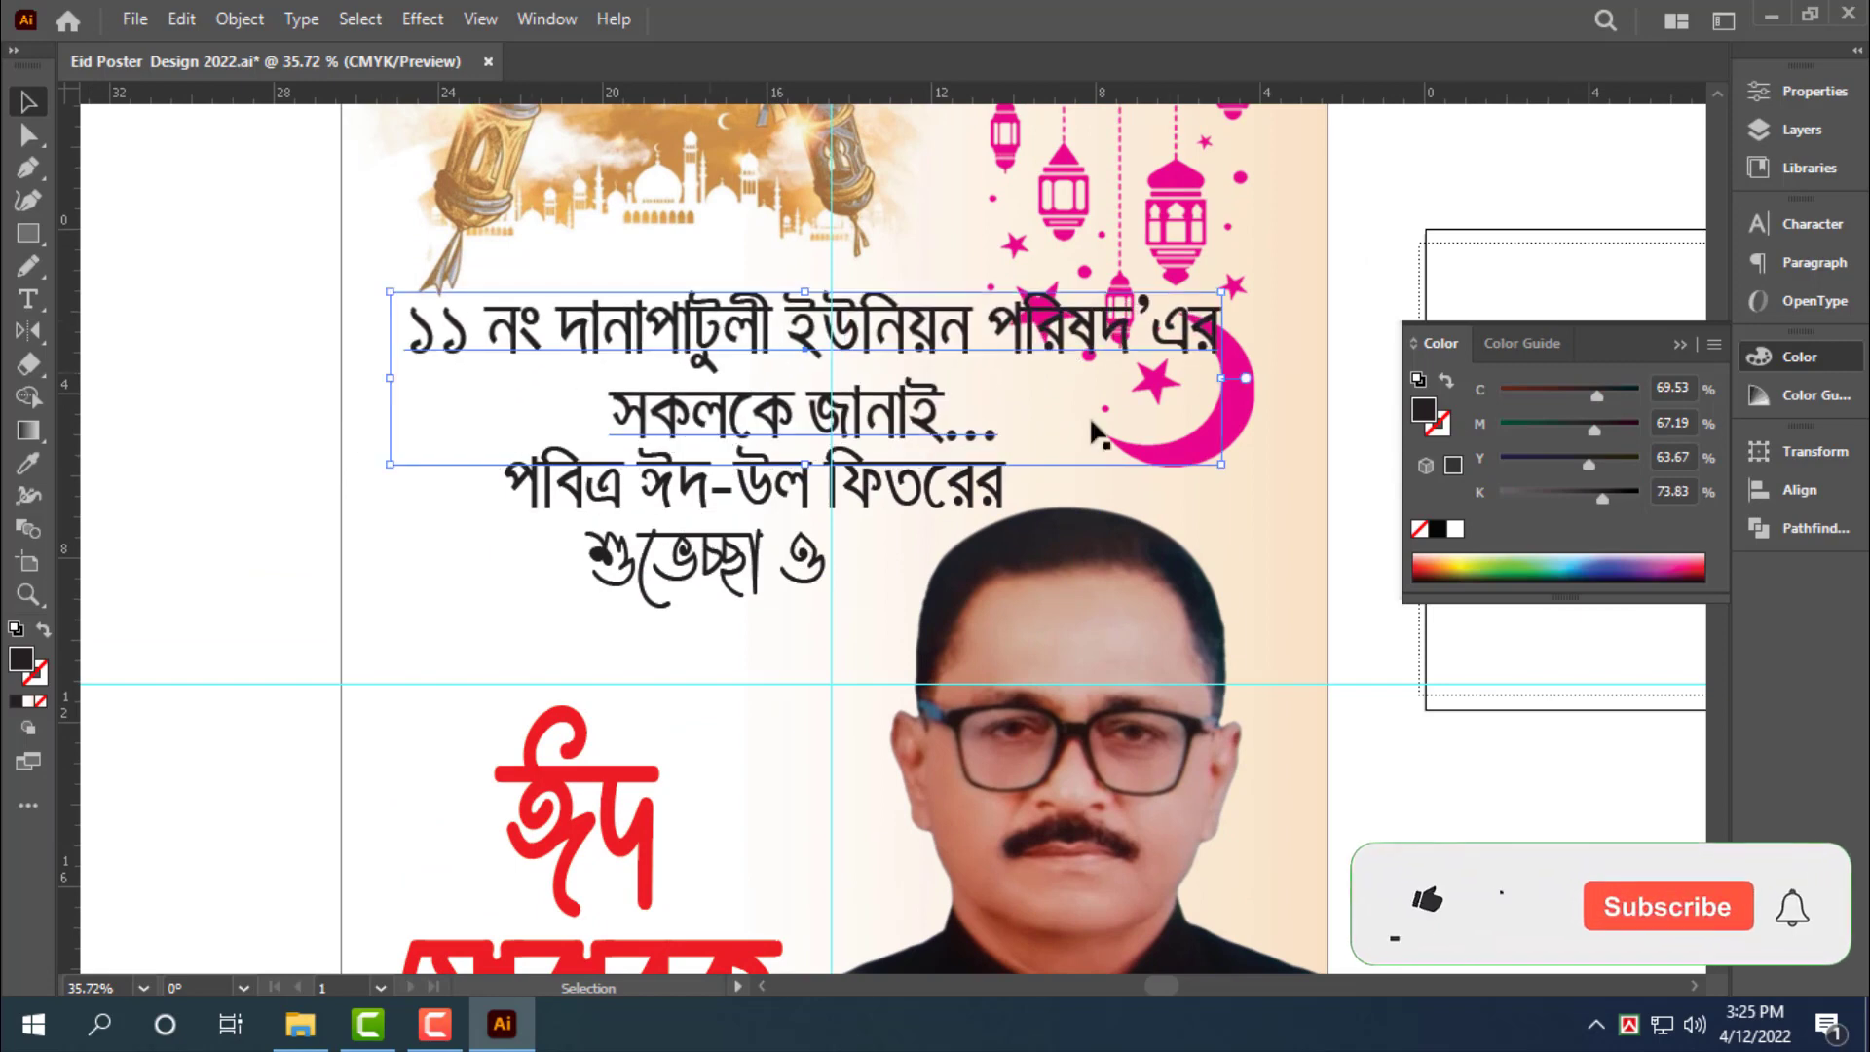
Scale down the two-line text ending সকলকে জানাই... and reposition the পবিত্র ঈদ-উল ফিতরের line beneath it
drag(1235, 396, 983, 364)
drag(796, 519, 808, 482)
mouse_move(810, 483)
mouse_down()
mouse_move(782, 483)
mouse_move(809, 479)
mouse_up()
Enlarge the শুভেচ্ছা ও text and place it just above the red ঈদ মোবারক greeting
drag(712, 565, 783, 496)
drag(817, 485, 816, 485)
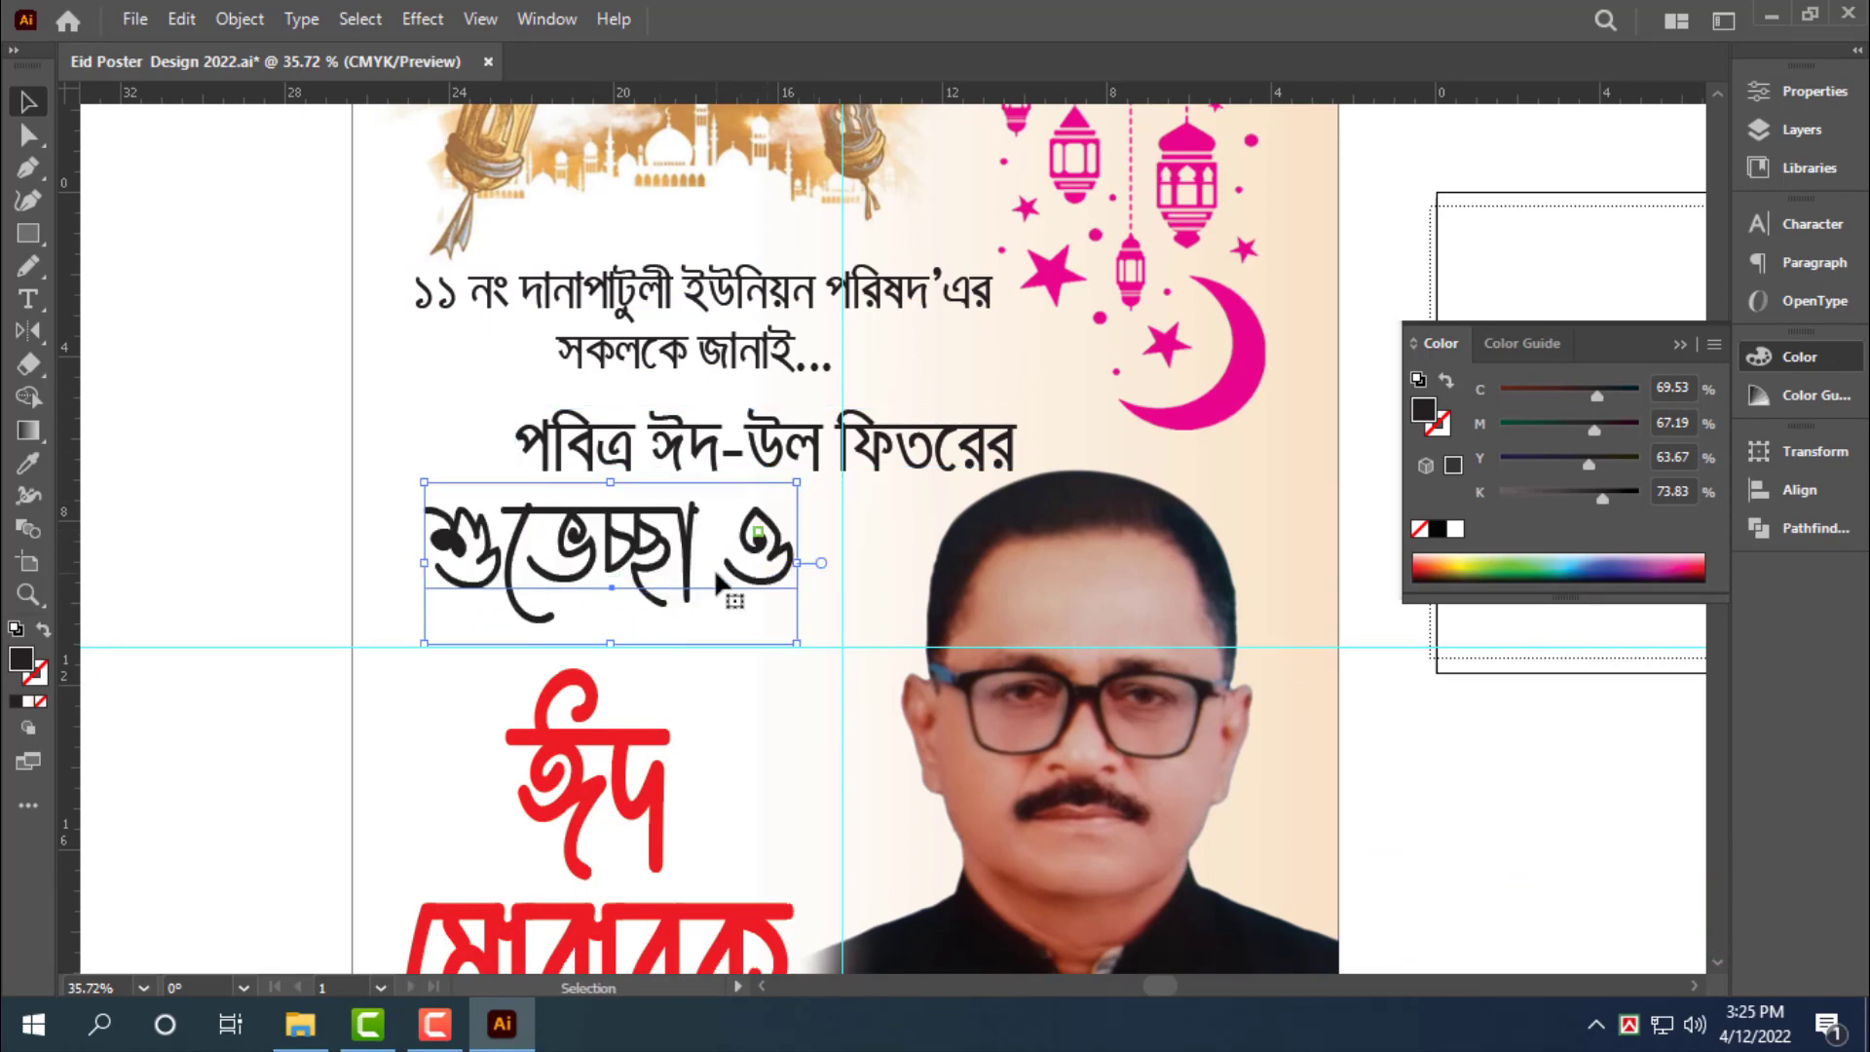
drag(720, 580, 720, 590)
drag(597, 822, 635, 662)
drag(691, 453, 638, 563)
click(635, 627)
drag(672, 413, 672, 458)
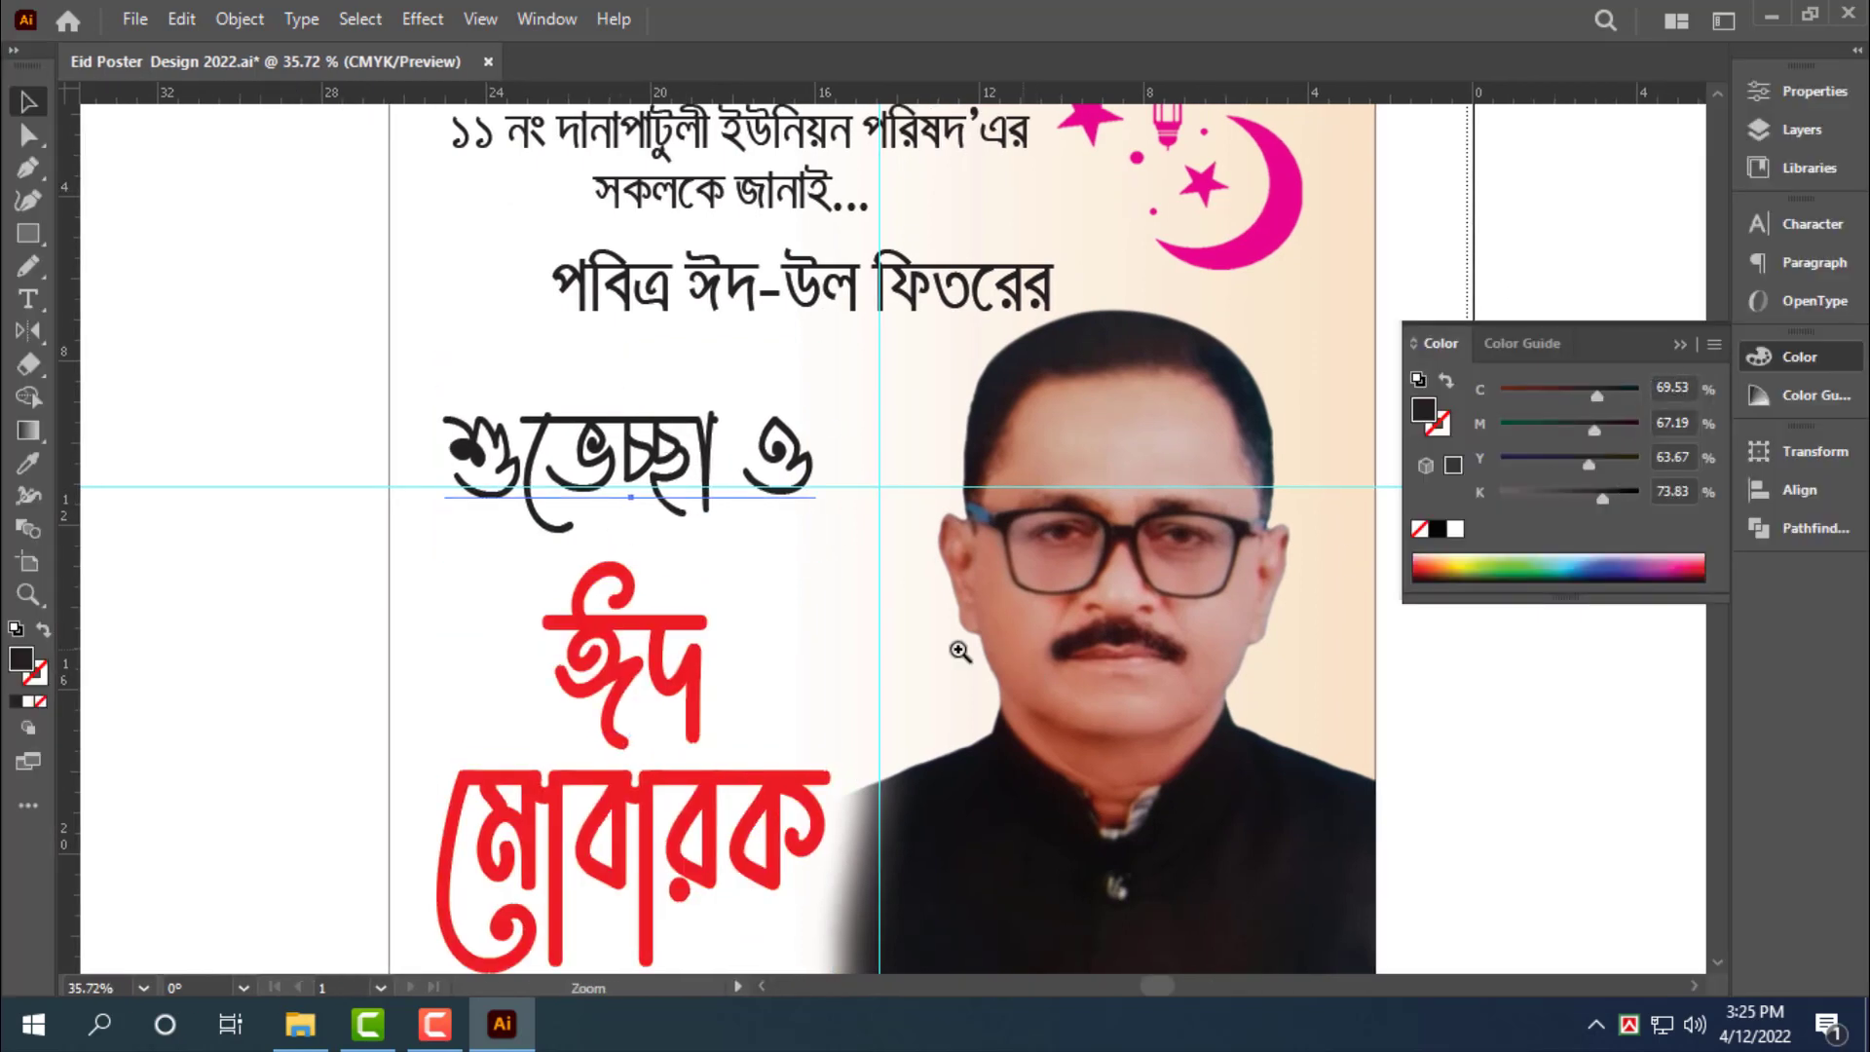
Colour the শুভেচ্ছা ও text with the green sampled from the footer strip
drag(959, 651, 755, 652)
drag(1115, 858, 1021, 829)
drag(987, 960, 1125, 932)
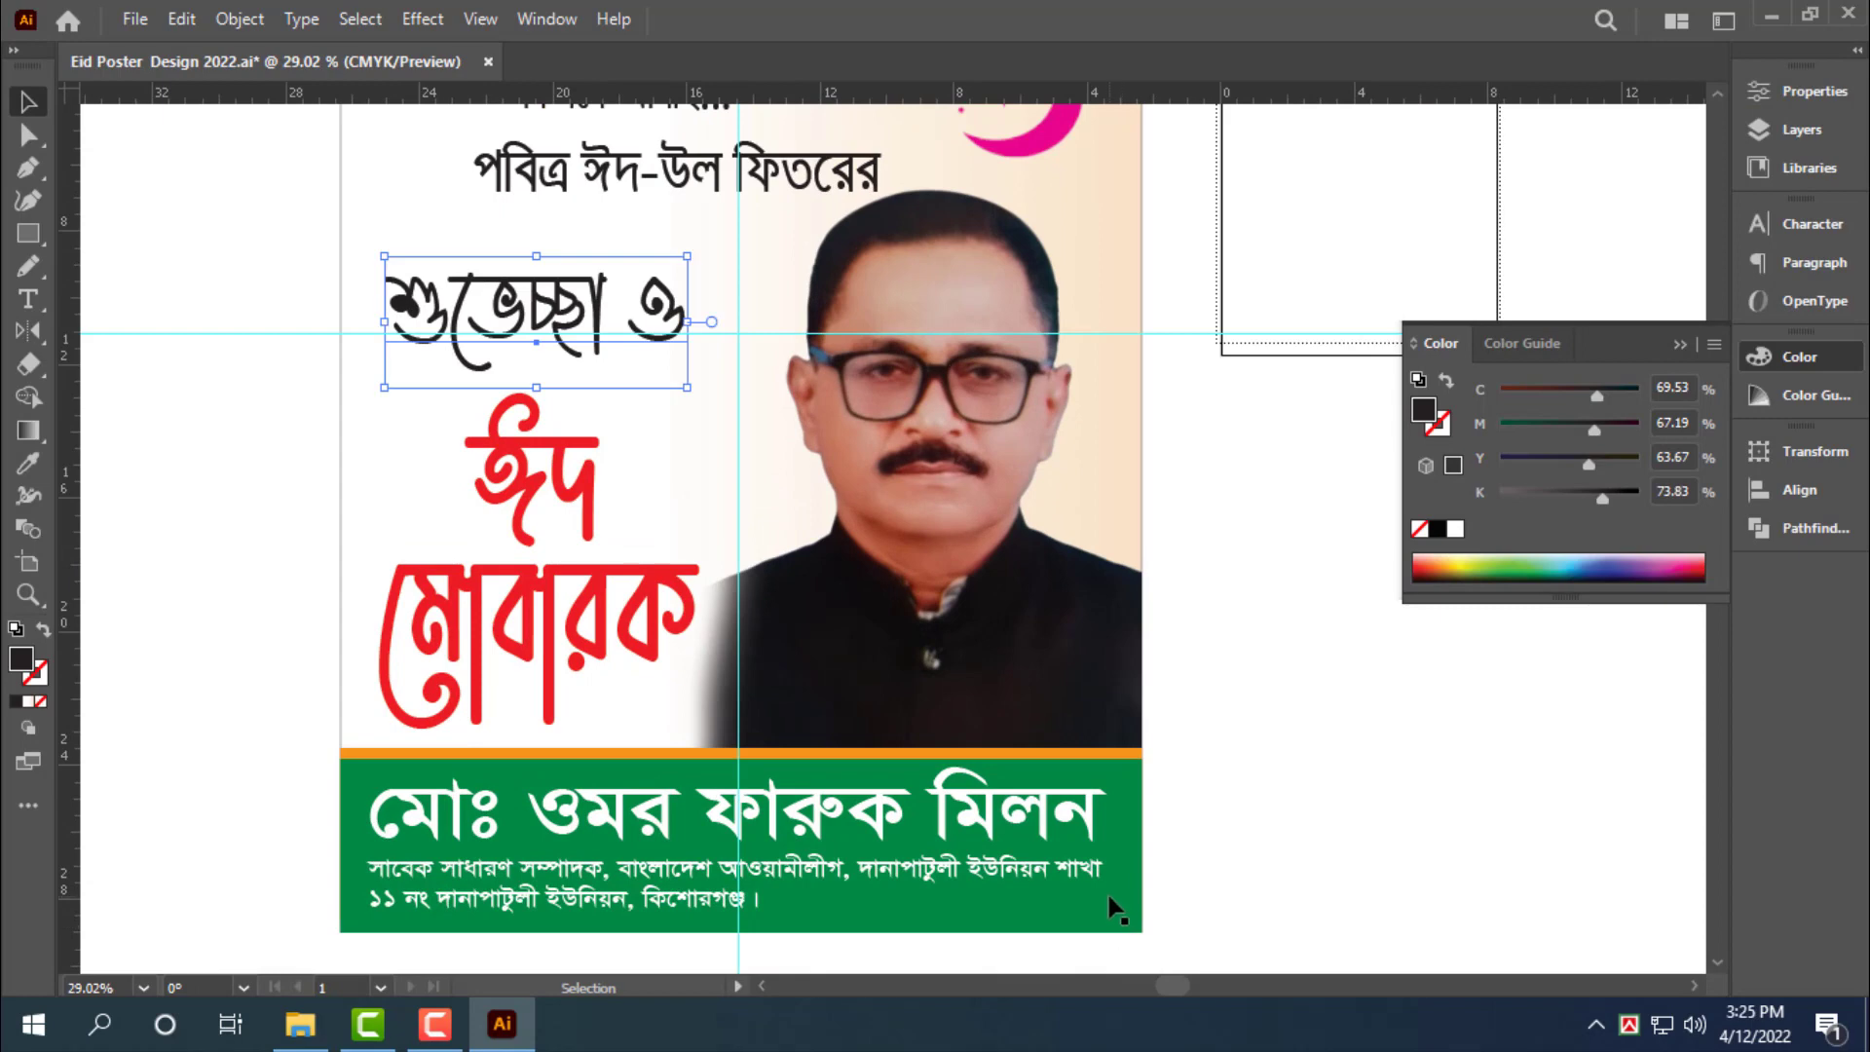
key(i)
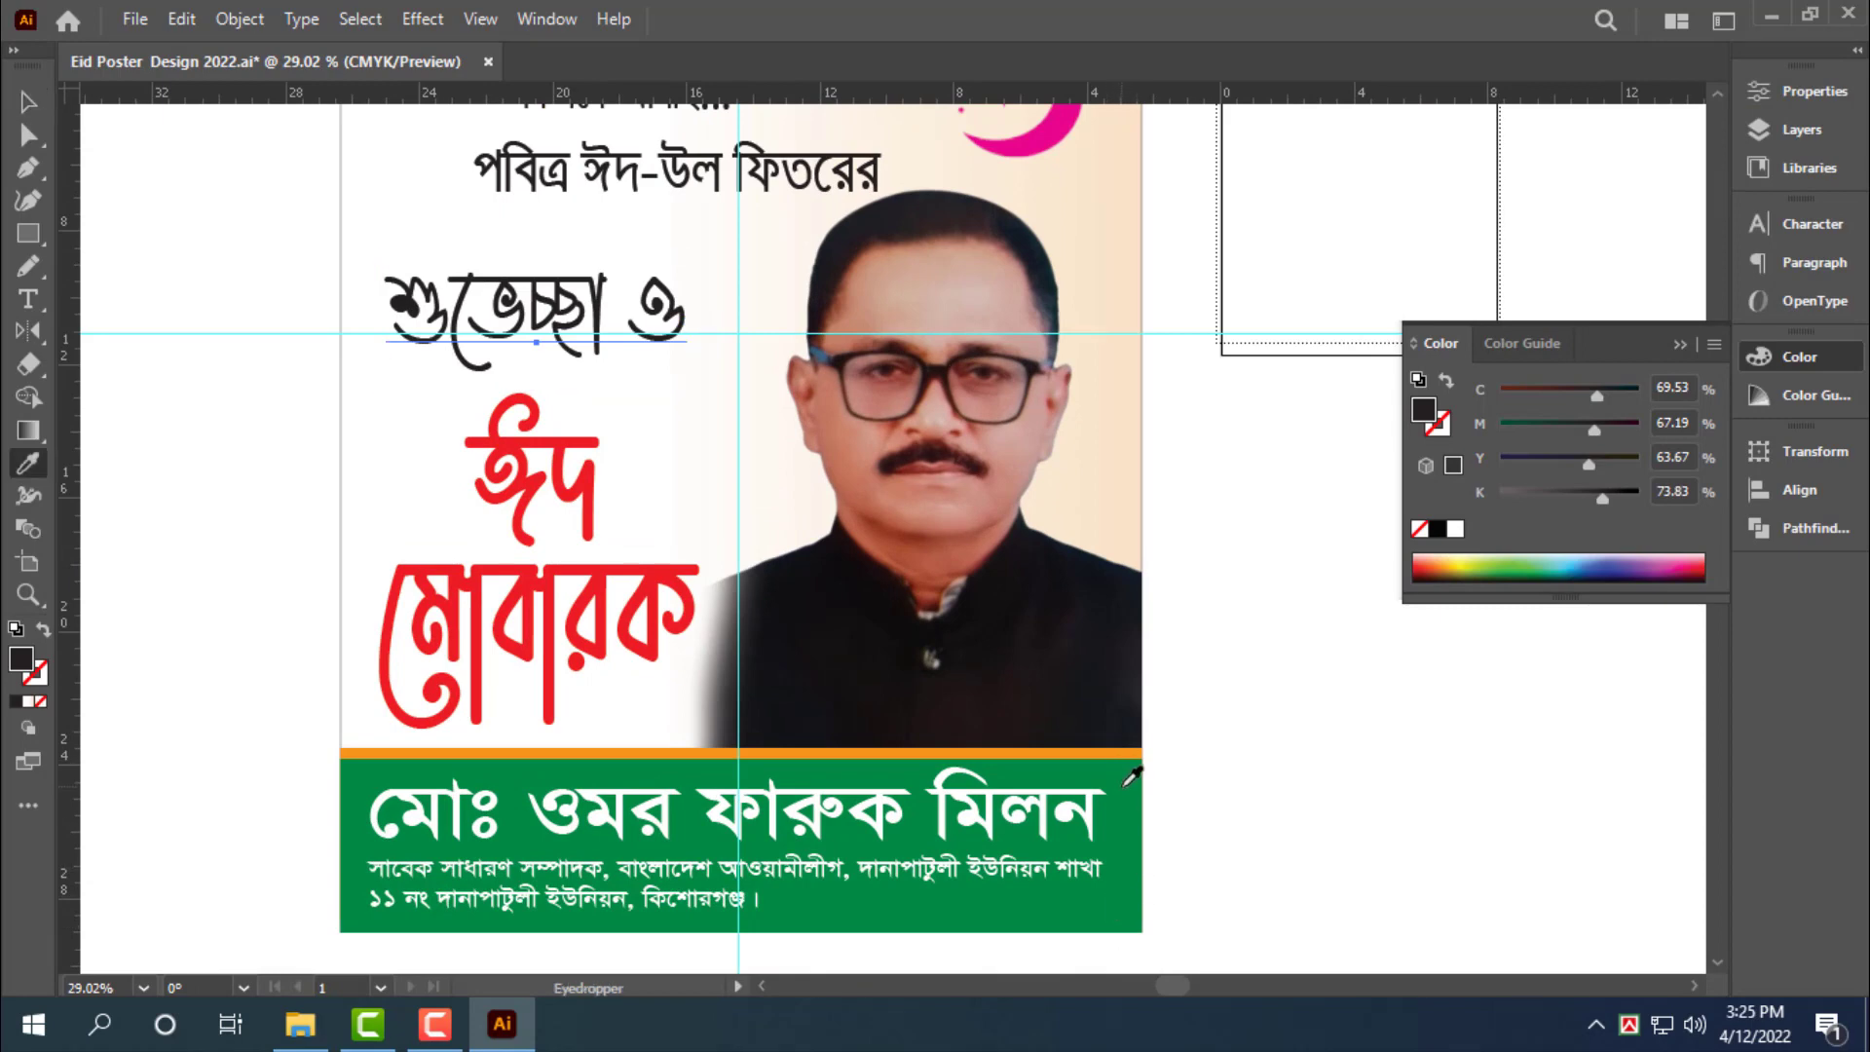
click(1130, 776)
key(v)
Move the পবিত্র ঈদ-উল ফিতরের line closer above শুভেচ্ছা ও and scale it down slightly to clear the portrait's head
scroll(665, 563, up, 5)
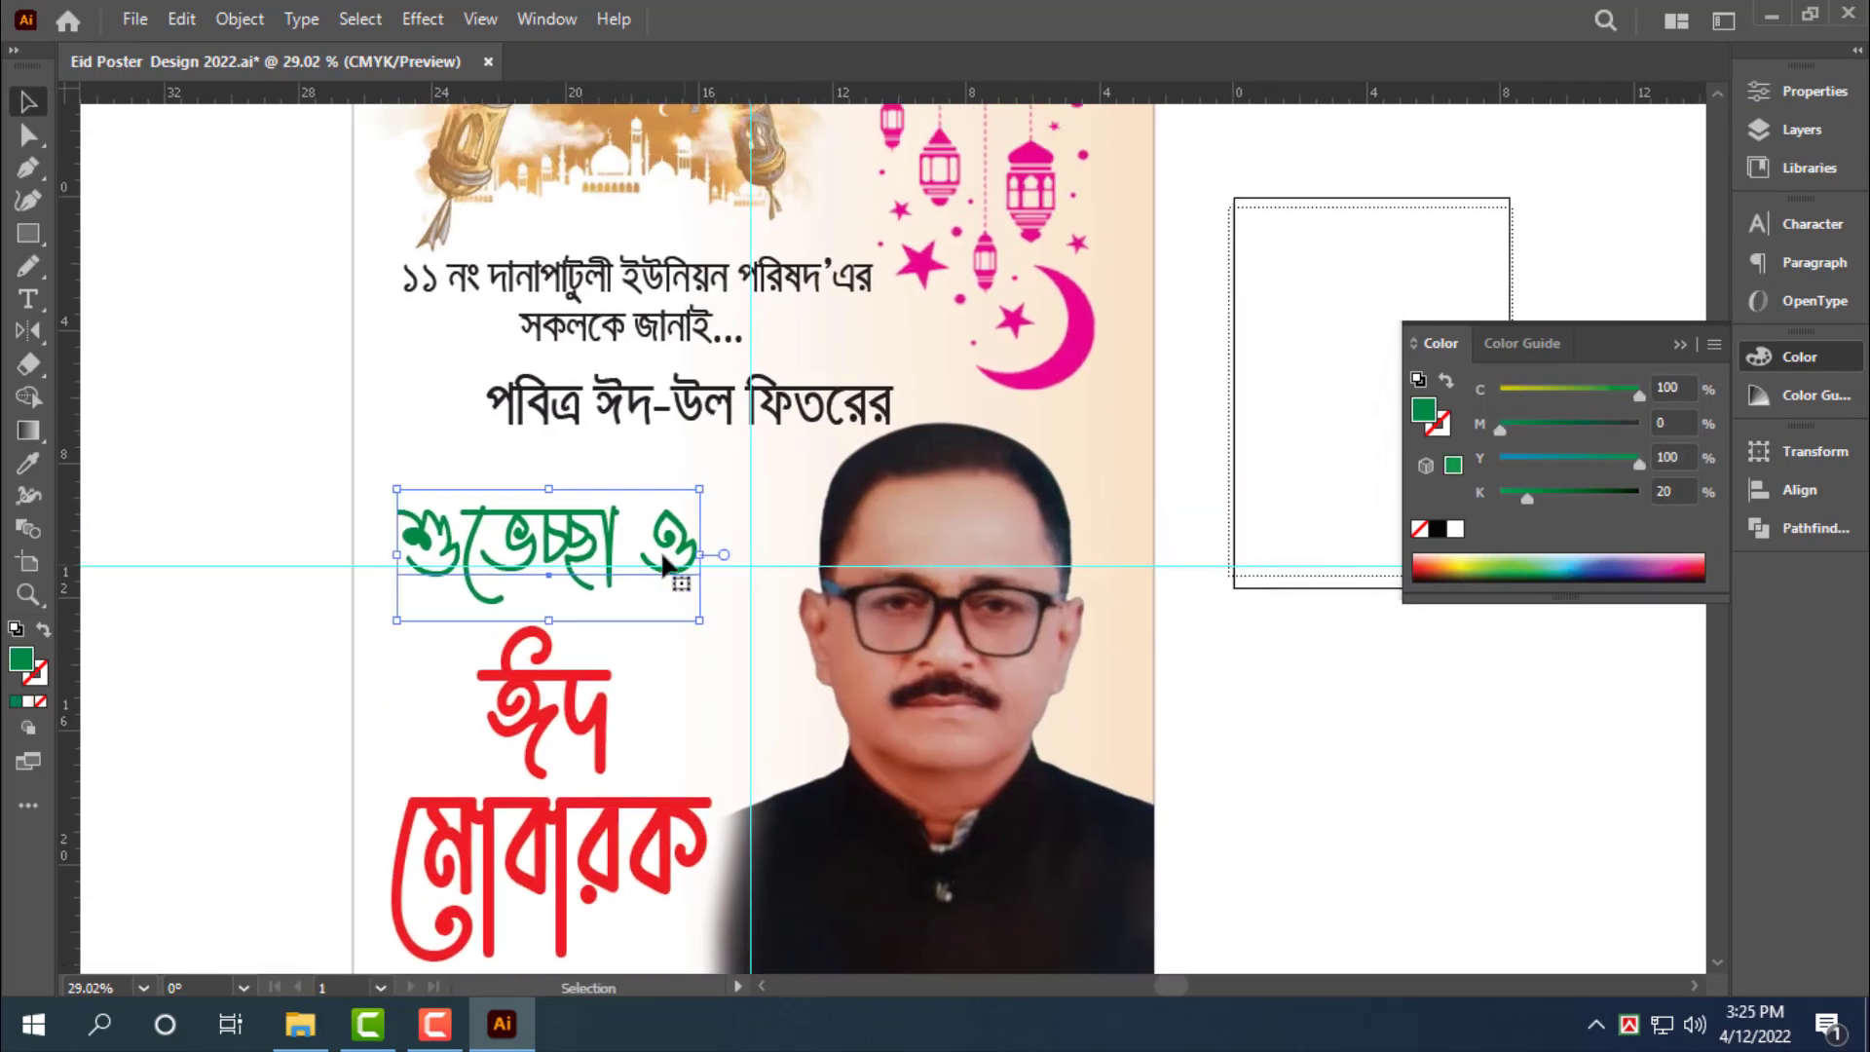
key(t)
key(v)
drag(712, 390, 617, 437)
drag(801, 408, 762, 412)
Fill the পবিত্র ঈদ-উল ফিতরের line with magenta, using C 0, M 100, Y 0, K 0
click(1455, 529)
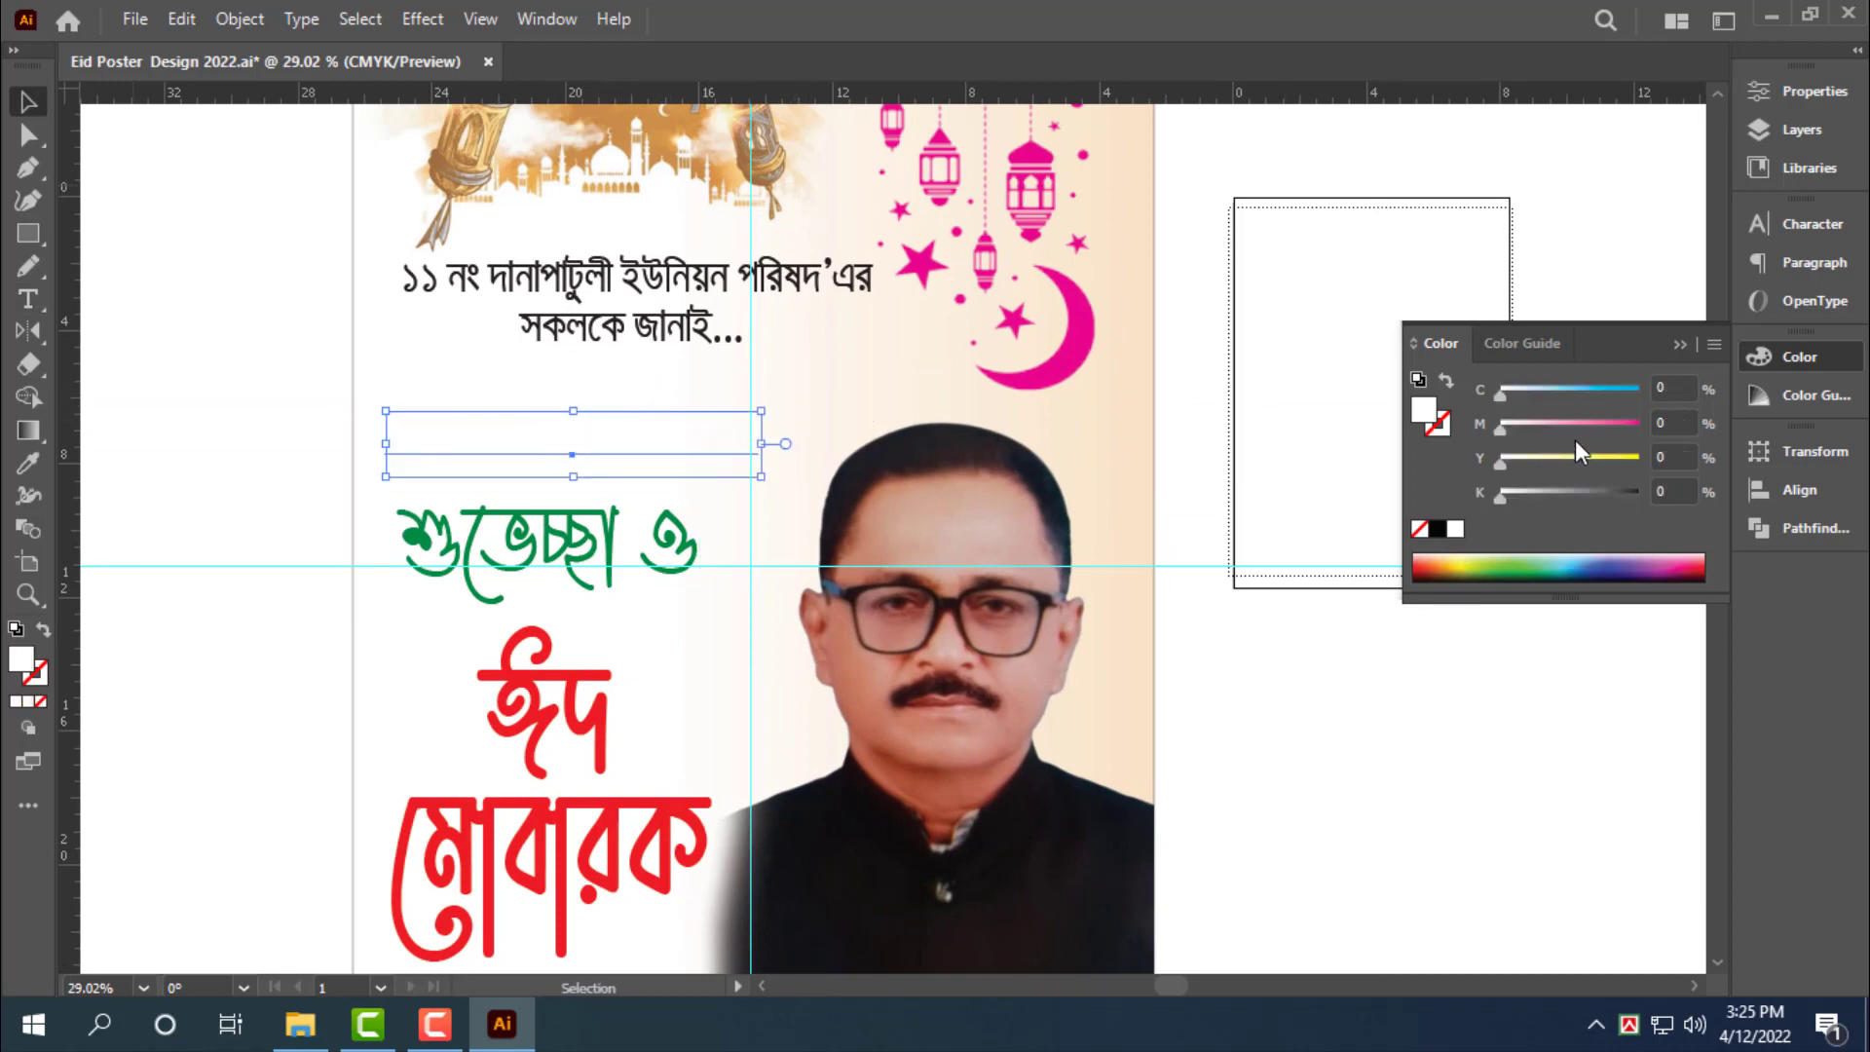
drag(1575, 433, 1687, 435)
scroll(687, 467, up, 2)
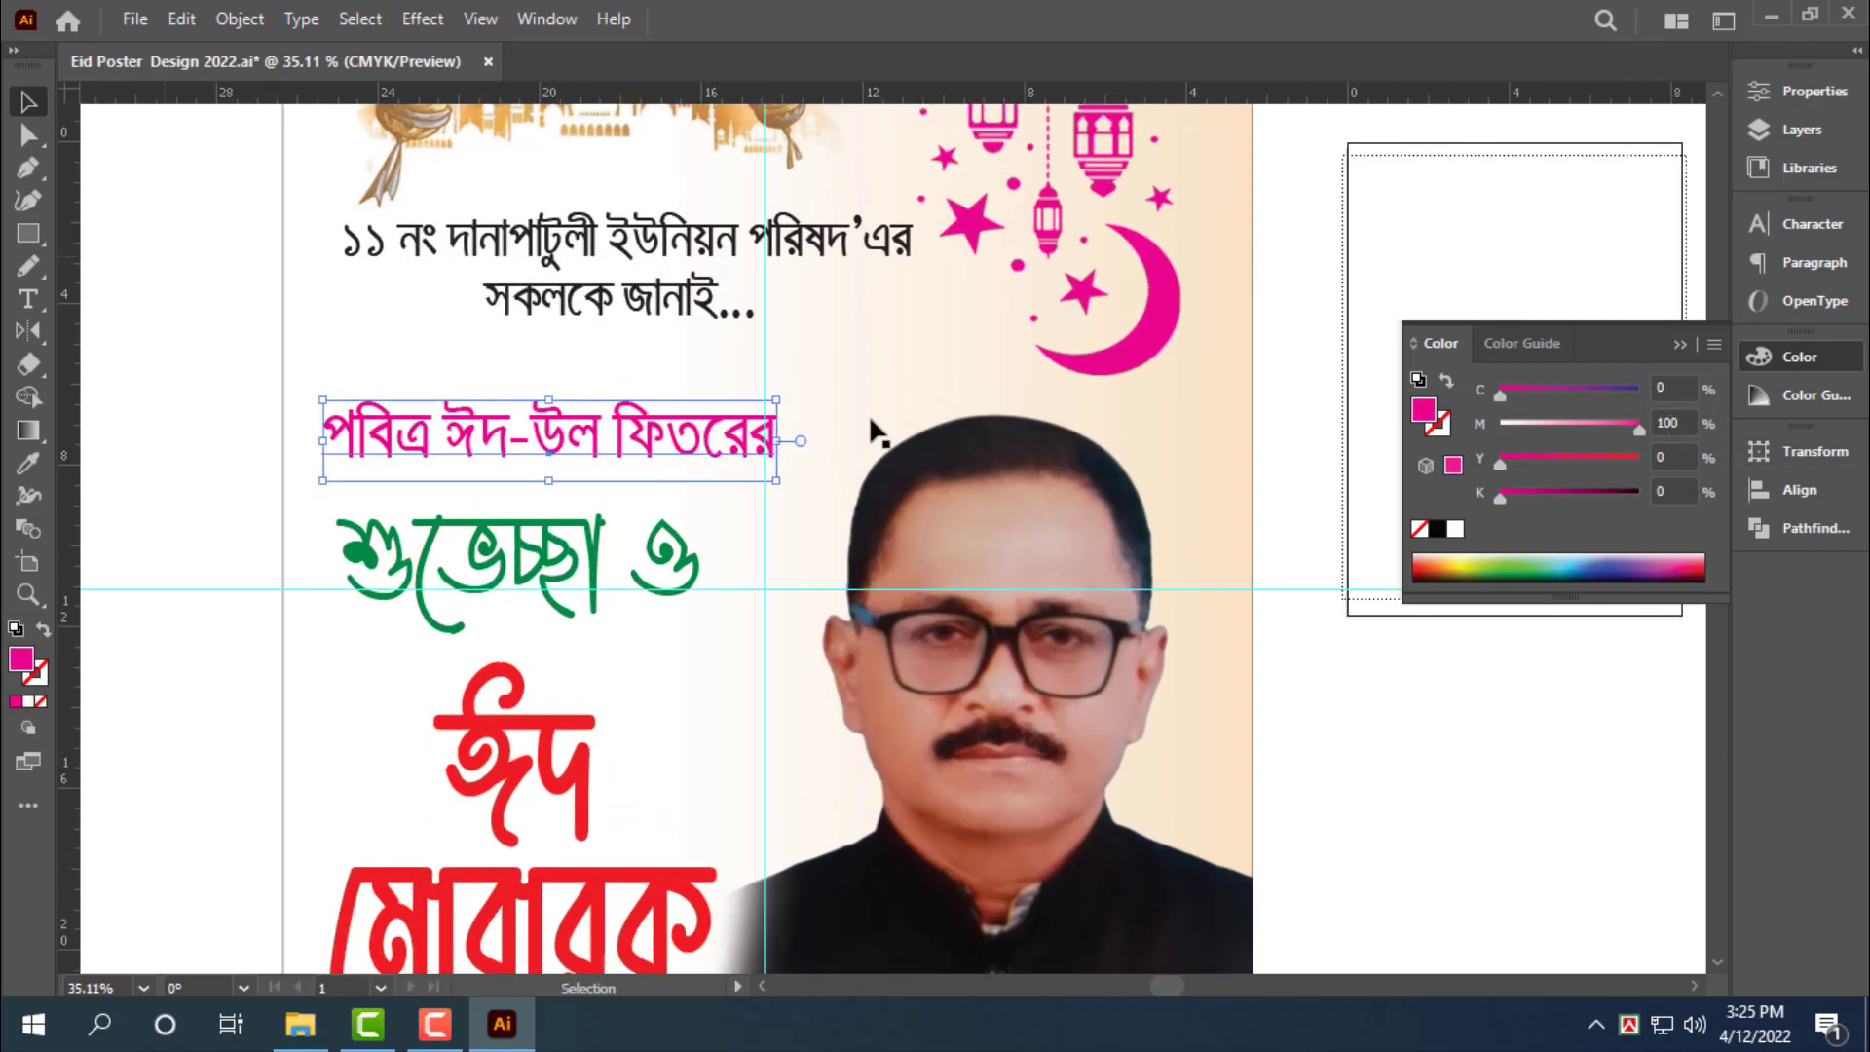
Move the black two-line text ending সকলকে জানাই... down close above the magenta পবিত্র ঈদ-উল ফিতরের line
click(626, 279)
key(z)
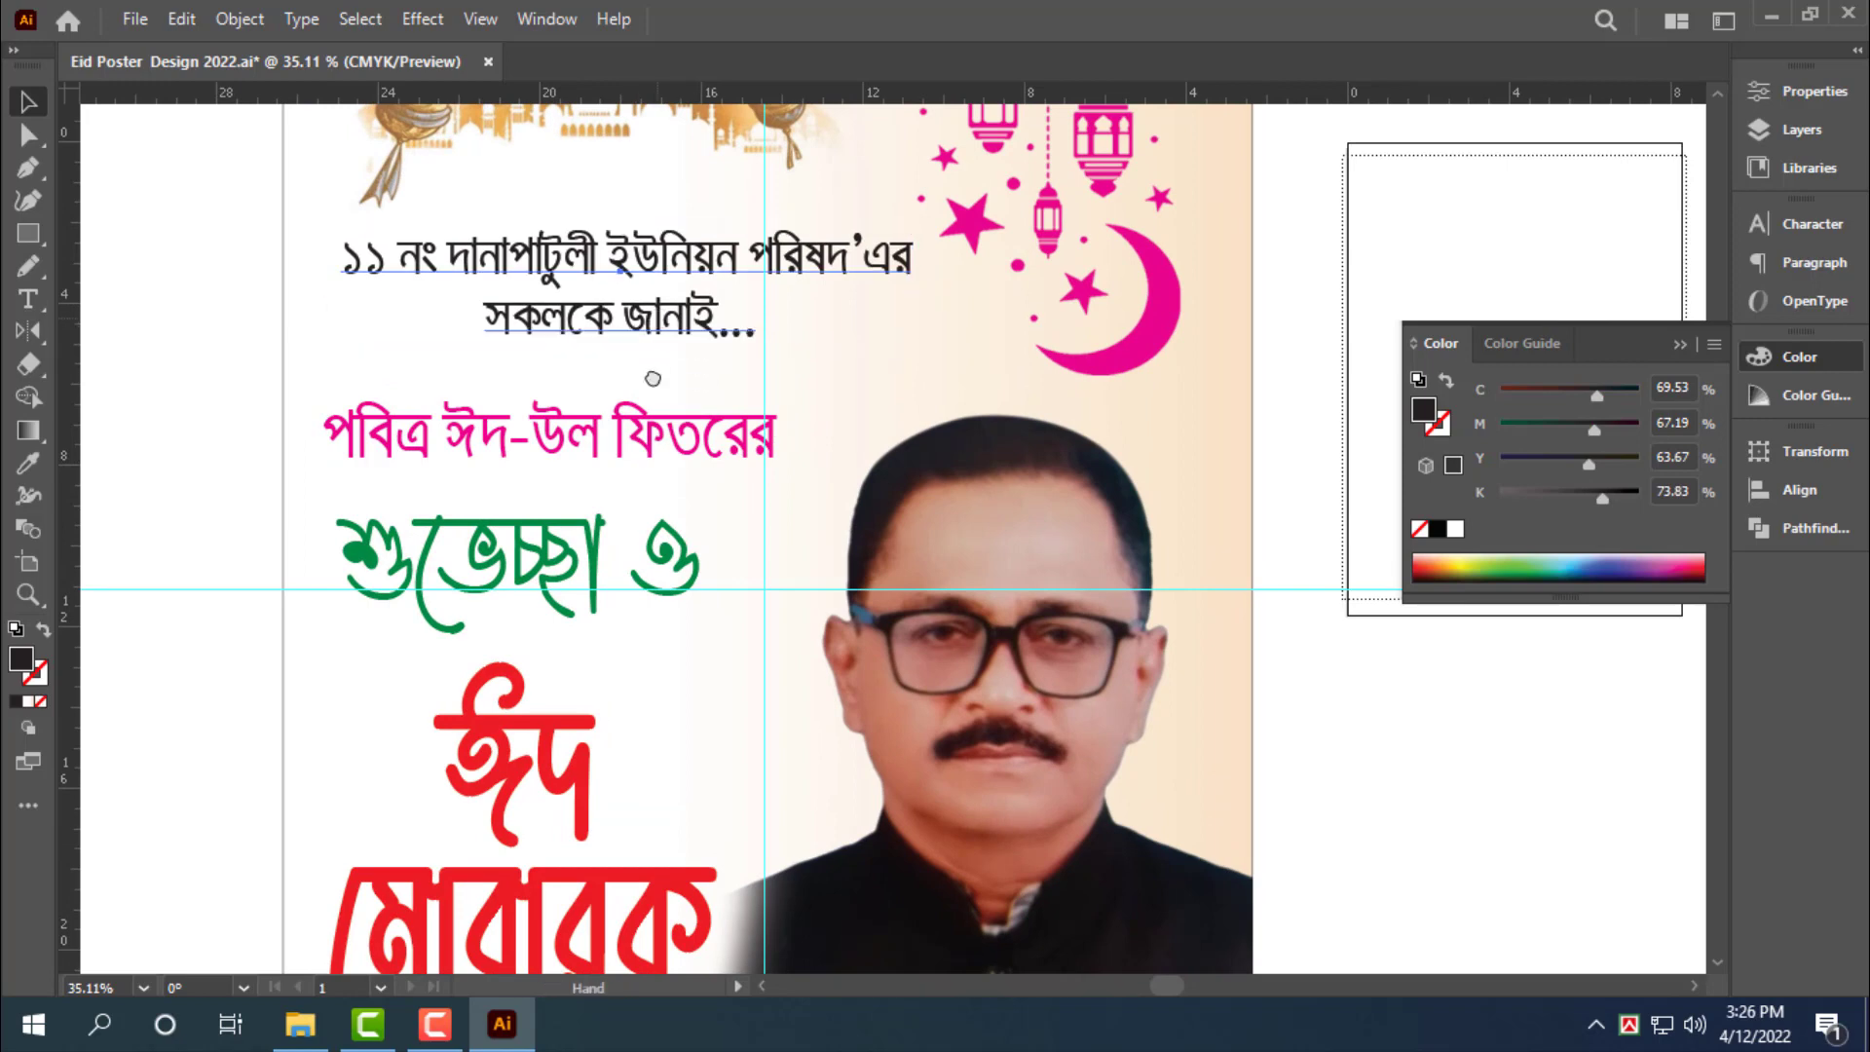
scroll(672, 443, up, 1)
scroll(678, 450, up, 2)
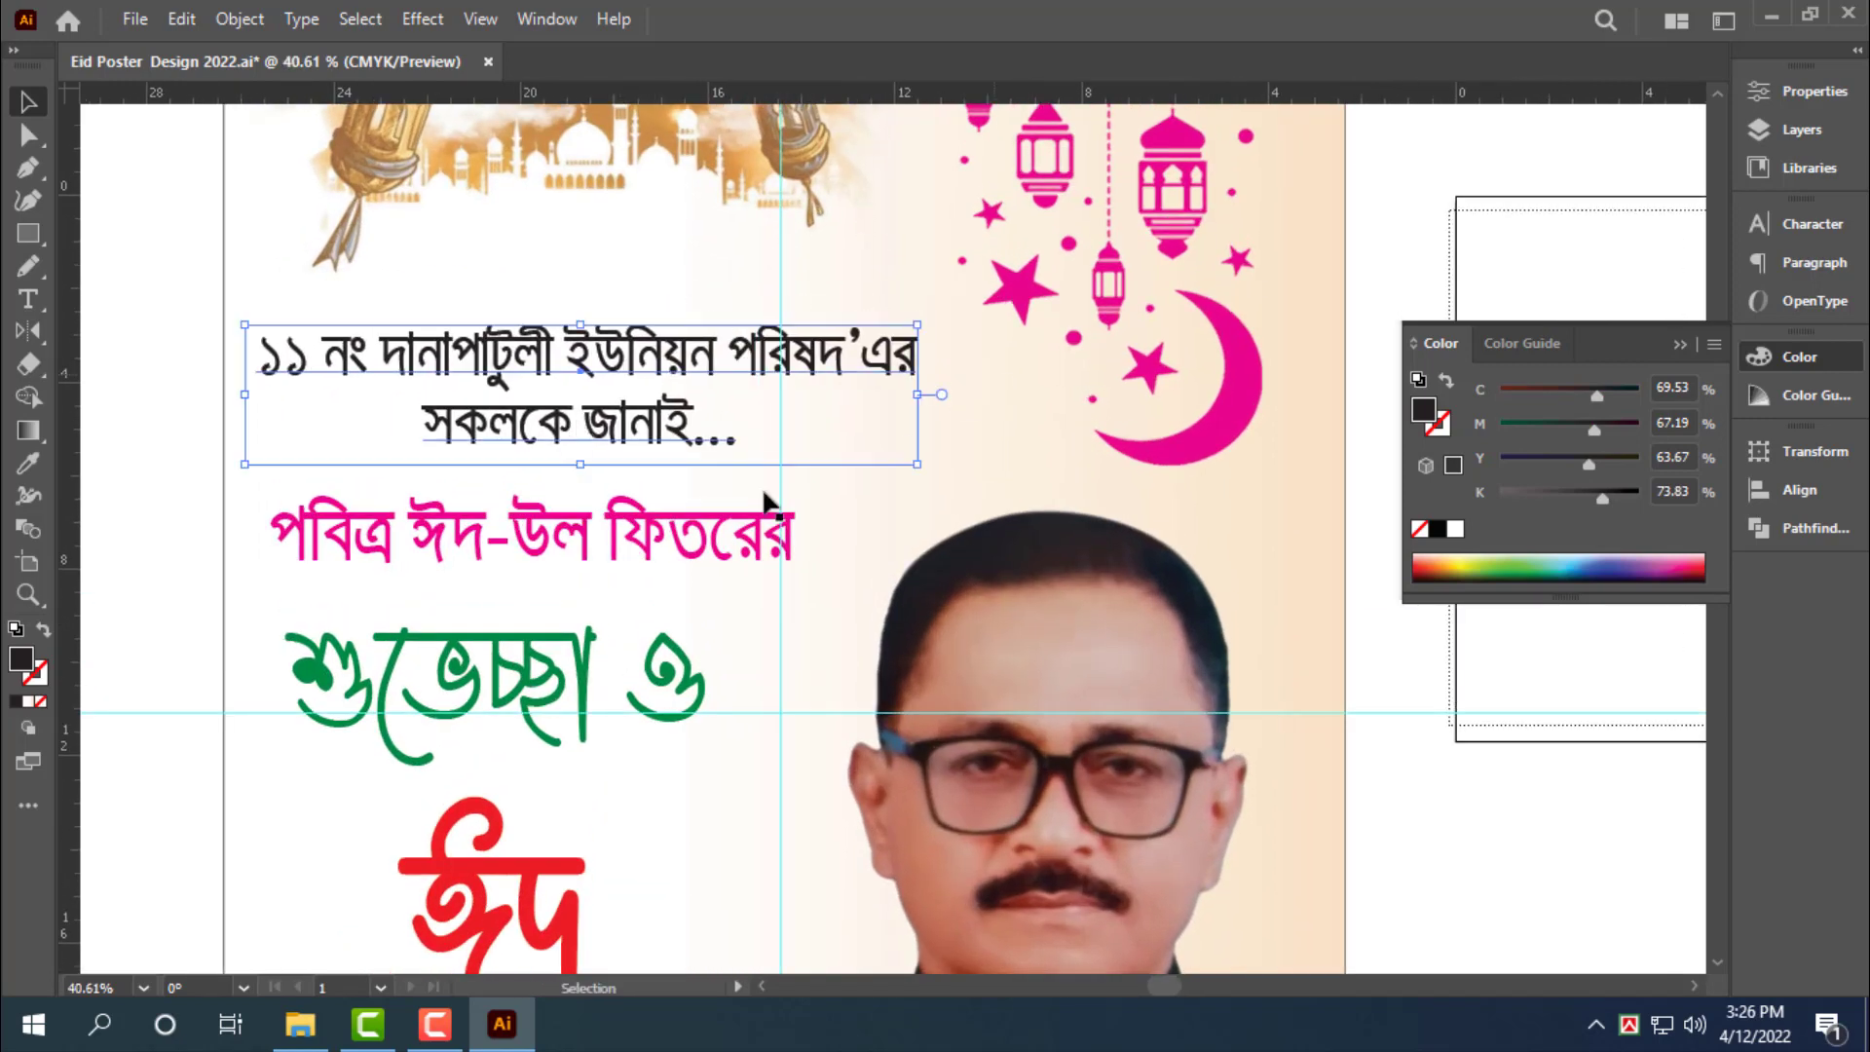
key(v)
click(673, 559)
drag(623, 418, 623, 445)
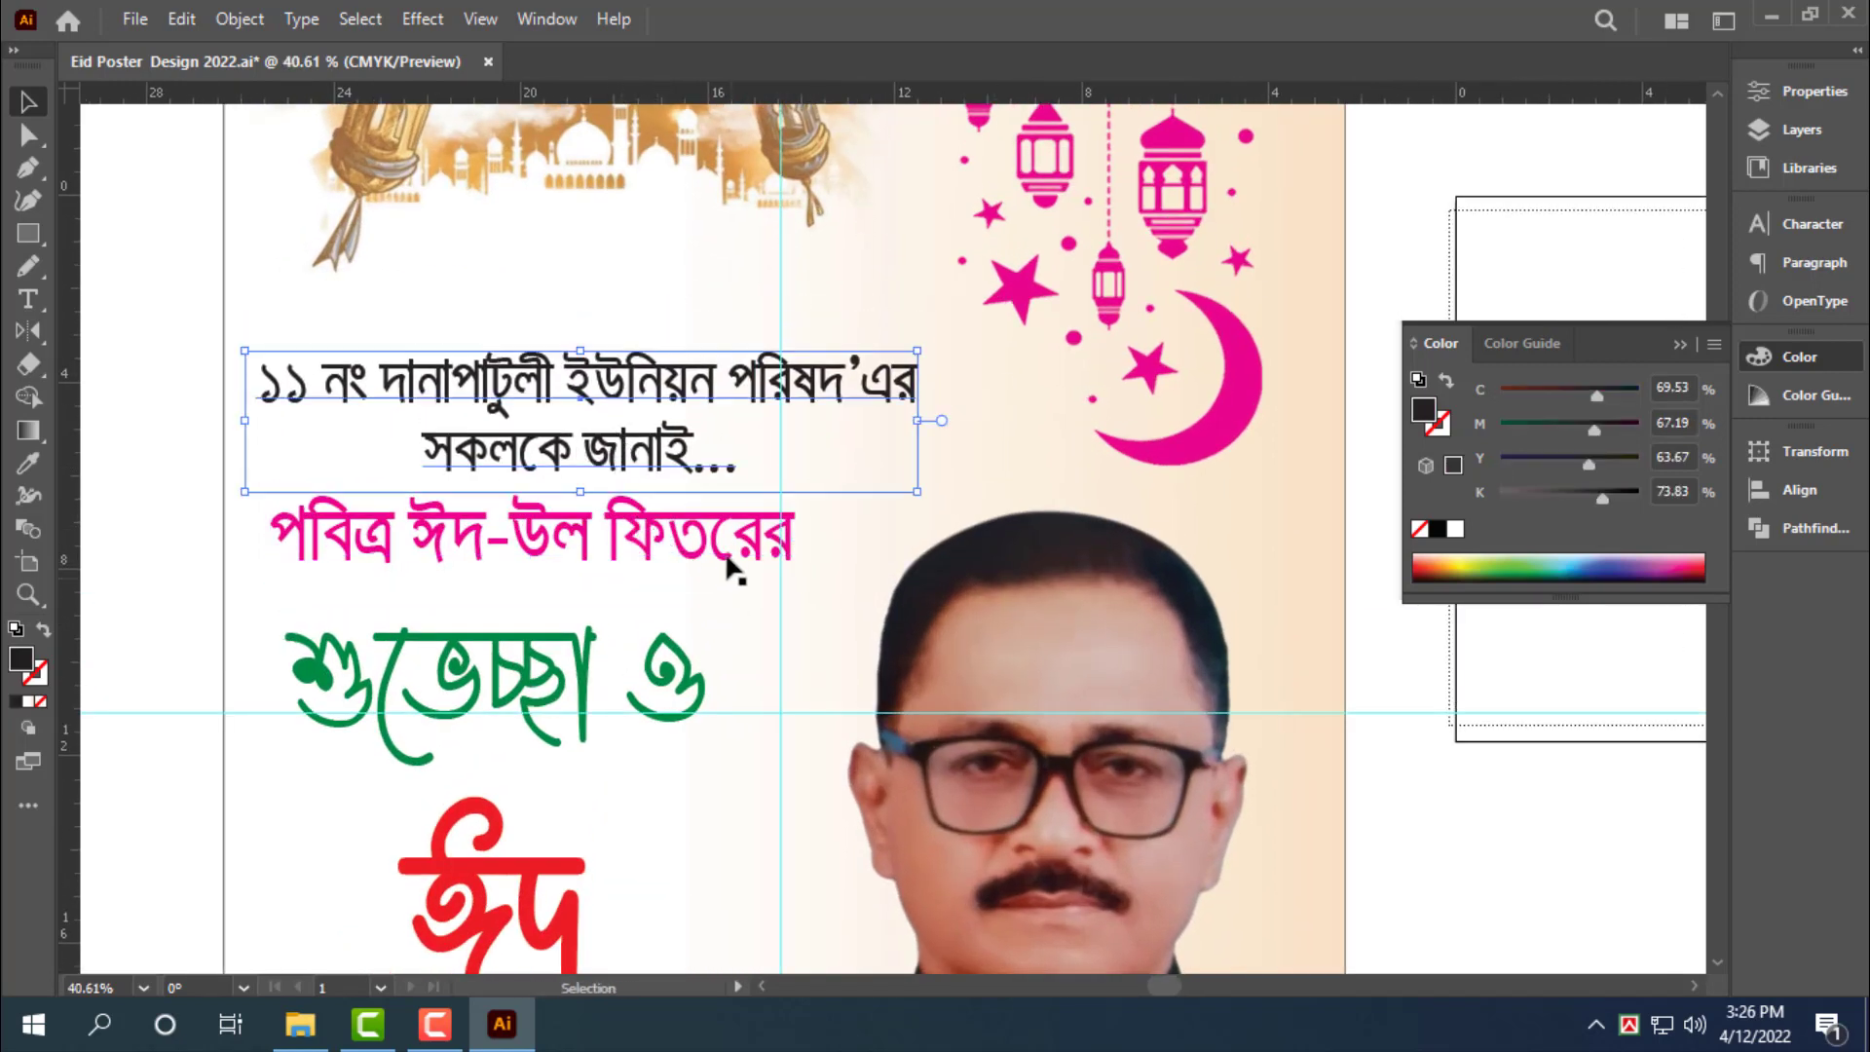
Align the left edges of the black two-line text, the magenta line and the green শুভেচ্ছা ও to the selection
click(727, 554)
shift+click(655, 458)
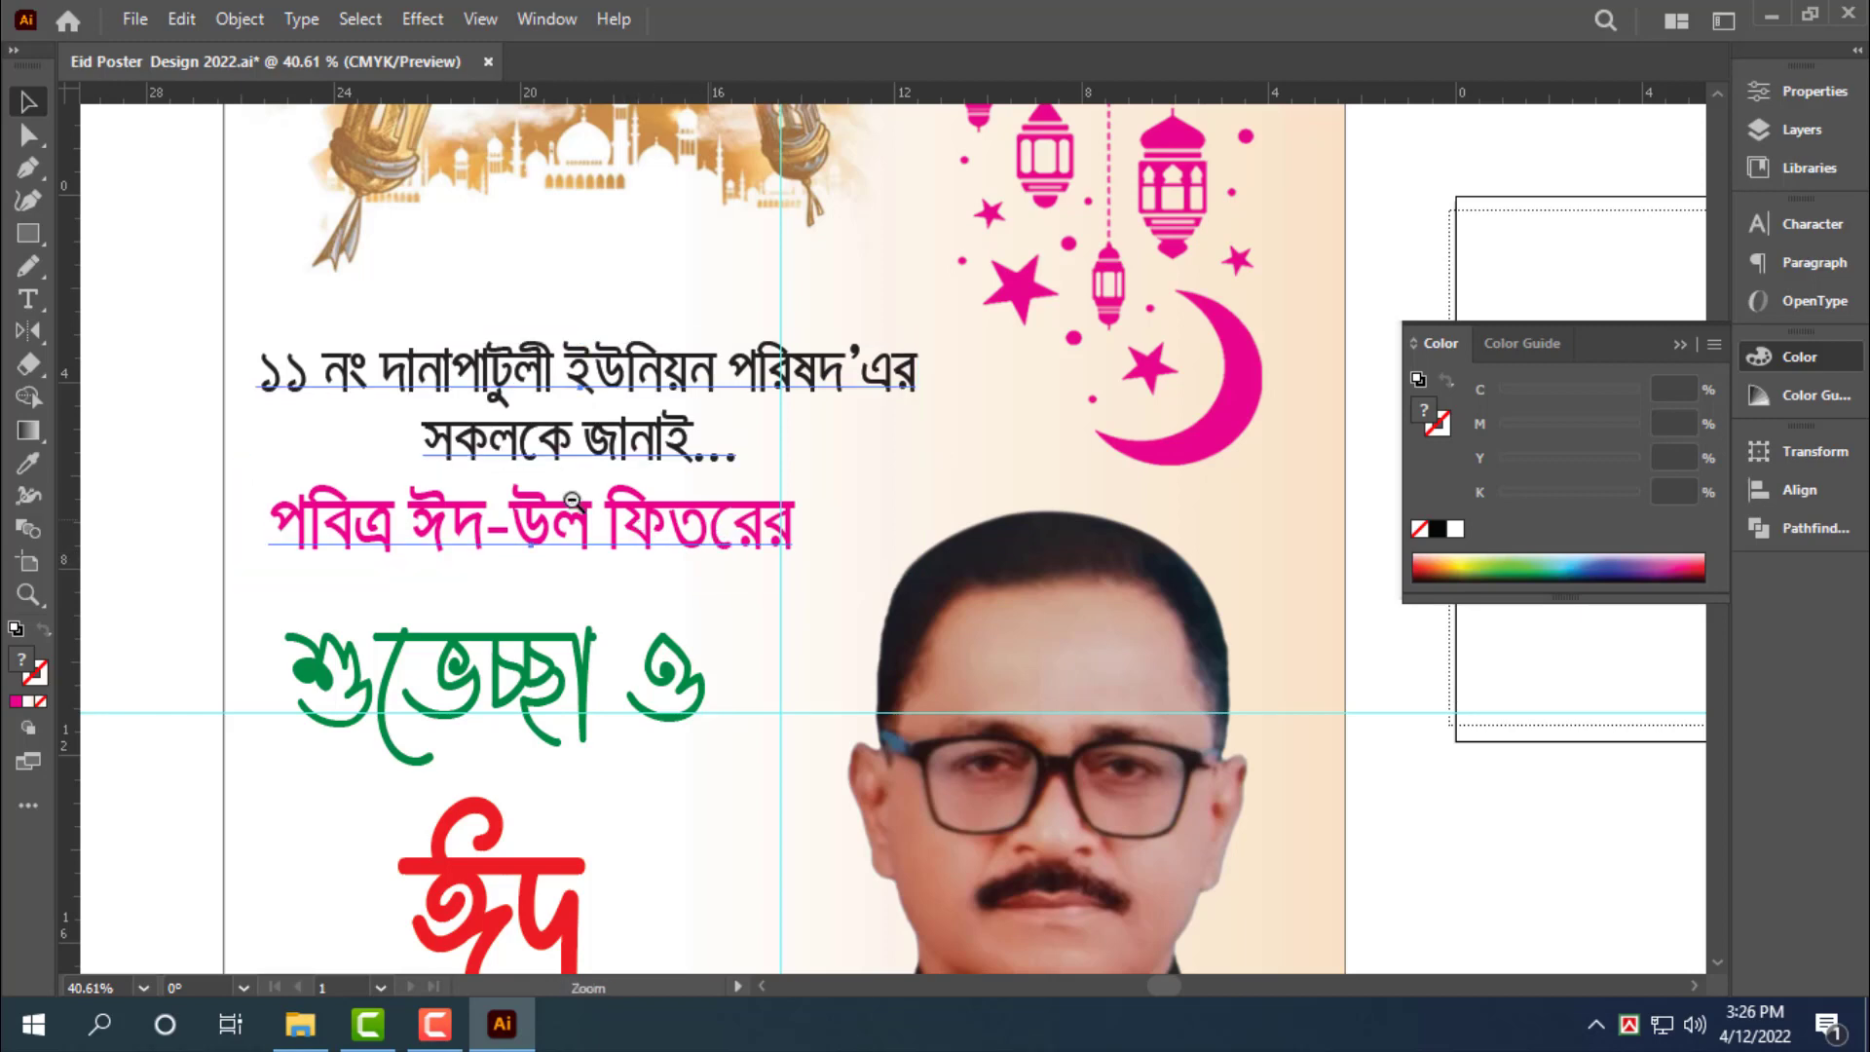
scroll(709, 521, down, 3)
key(Tab)
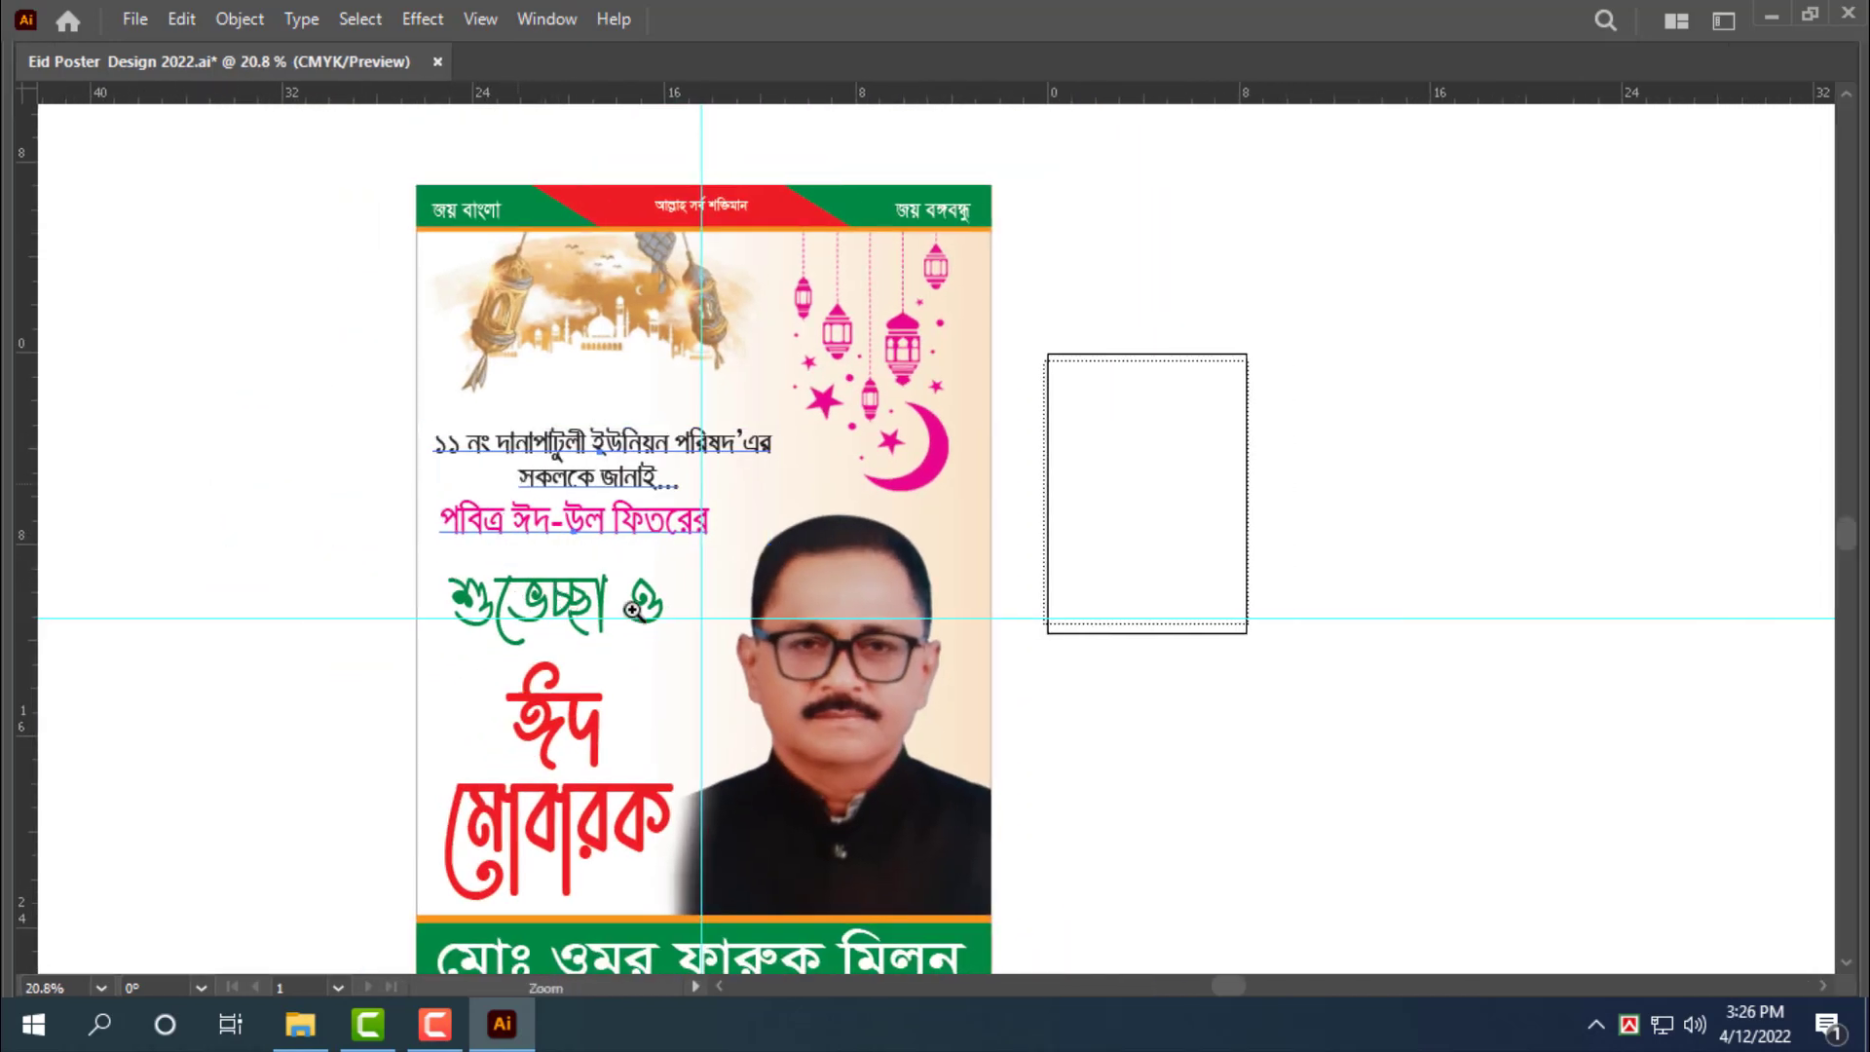
scroll(526, 497, up, 2)
key(Tab)
key(Tab)
scroll(526, 545, down, 2)
shift+click(526, 565)
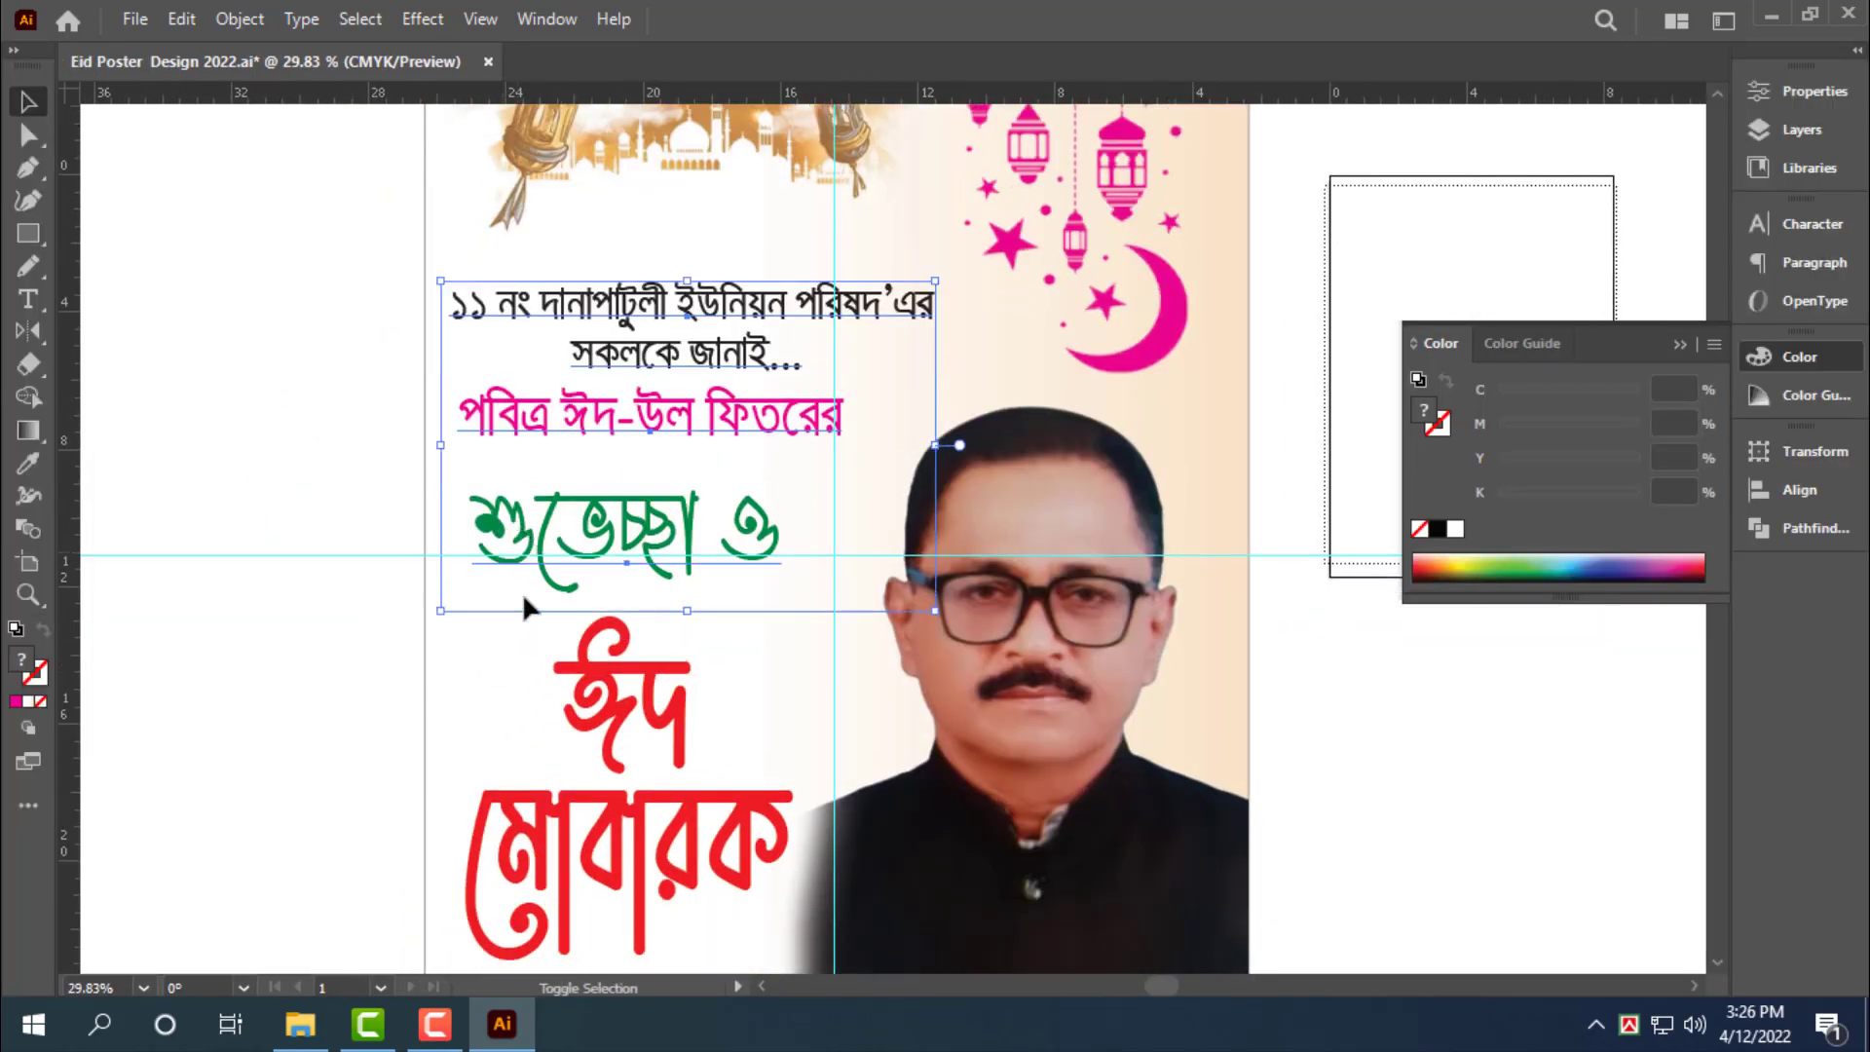
click(1797, 490)
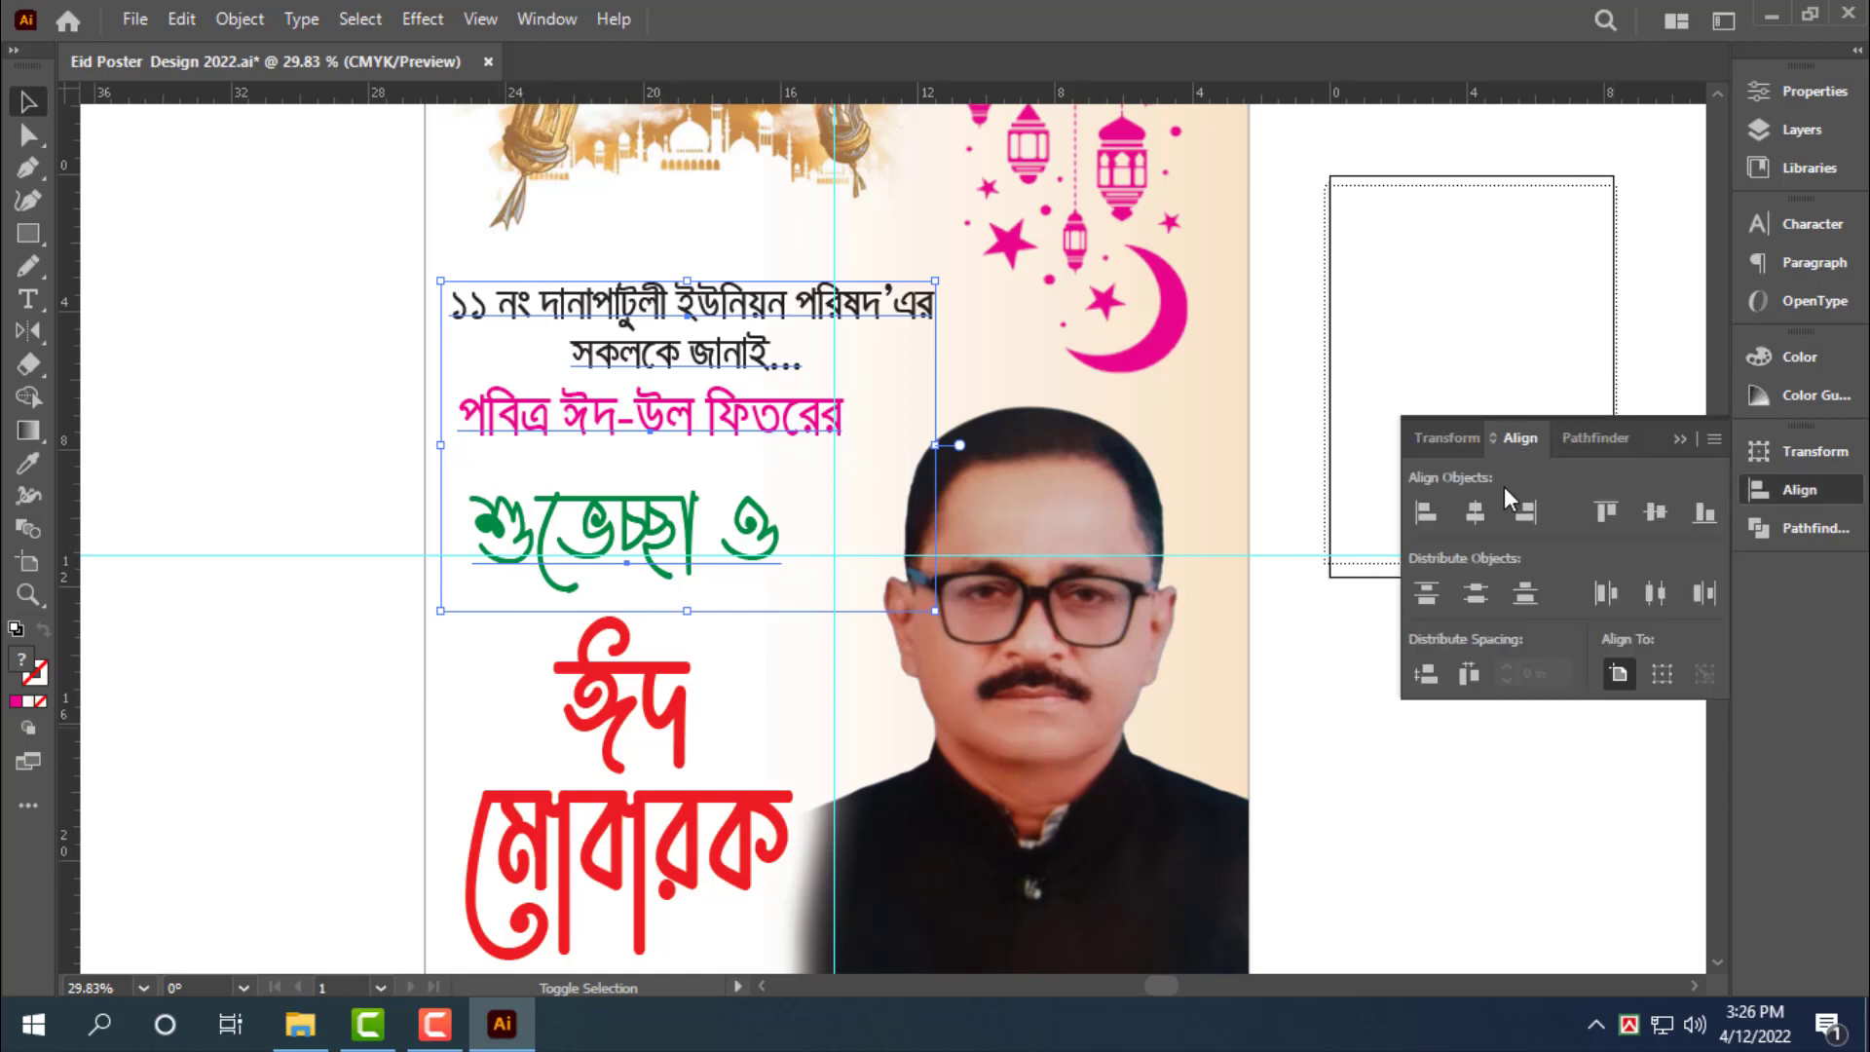
click(1662, 673)
click(1426, 512)
click(220, 451)
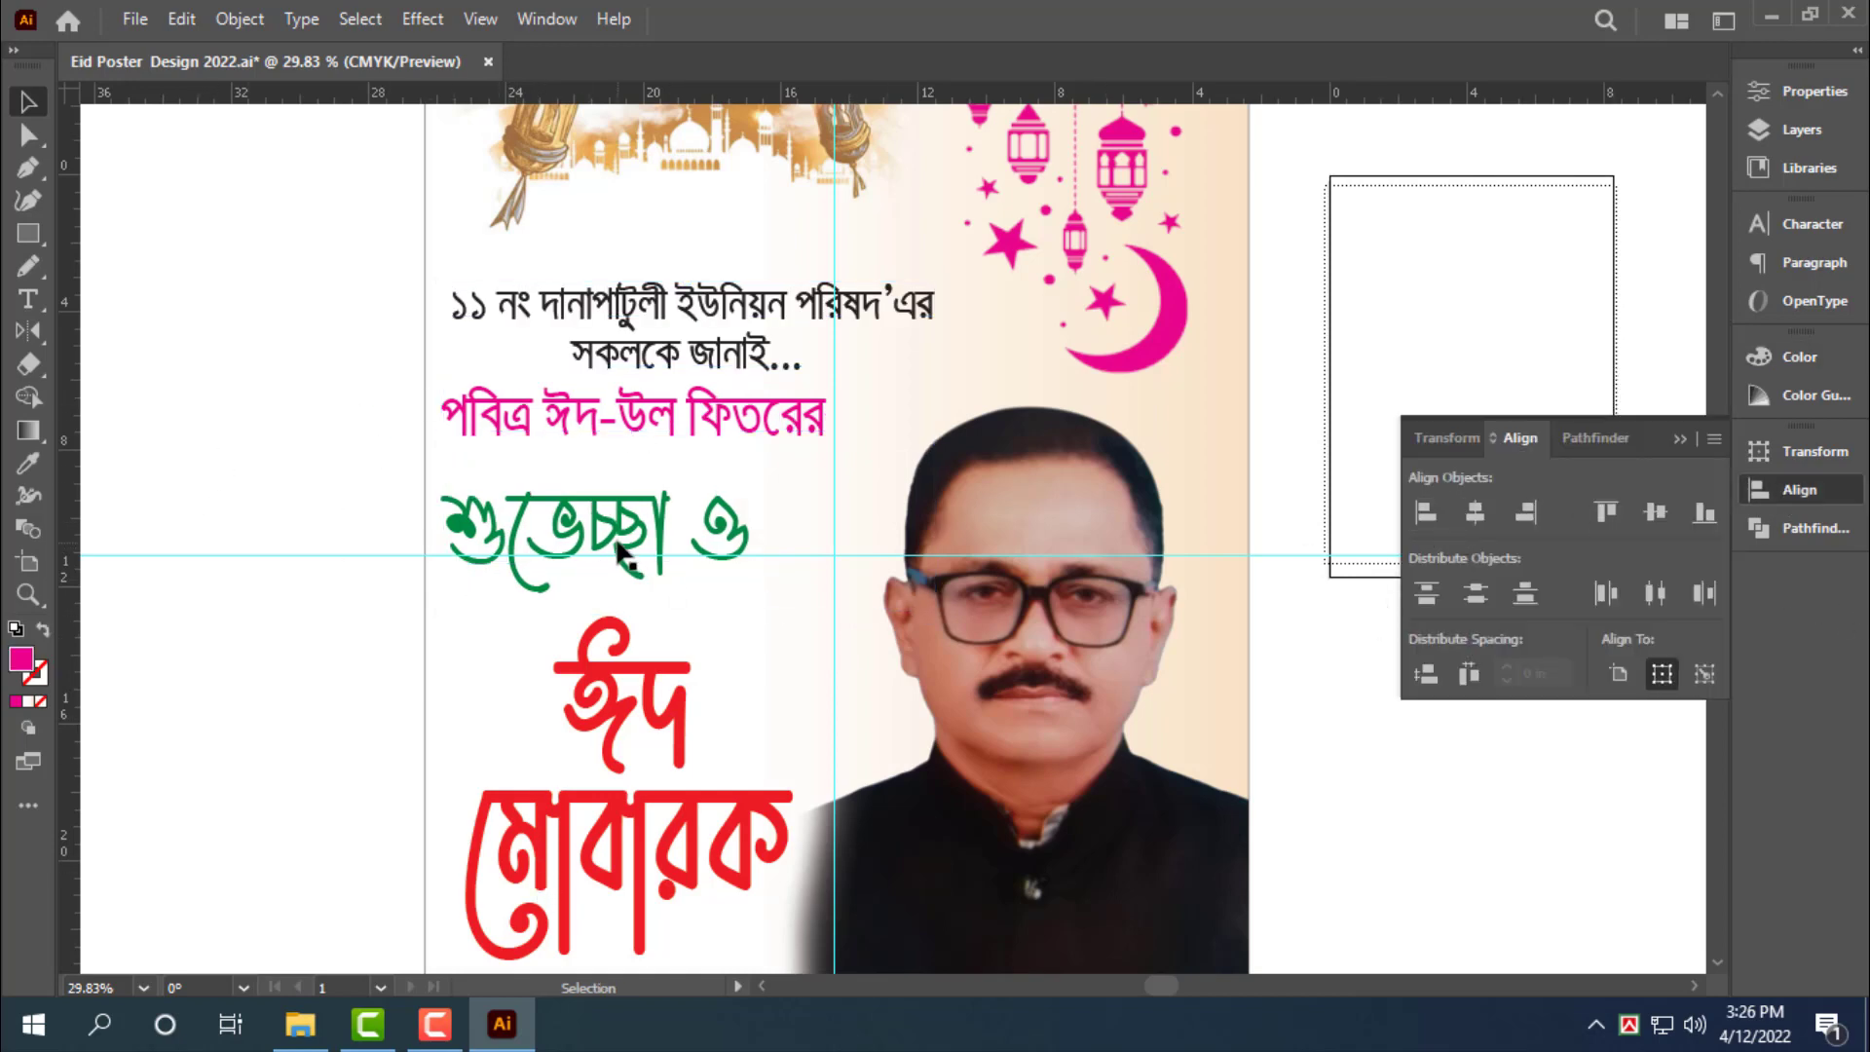
Shift the green শুভেচ্ছা ও back to the middle above ঈদ and nudge the magenta line down slightly
click(621, 542)
click(665, 667)
drag(589, 518, 627, 529)
click(679, 443)
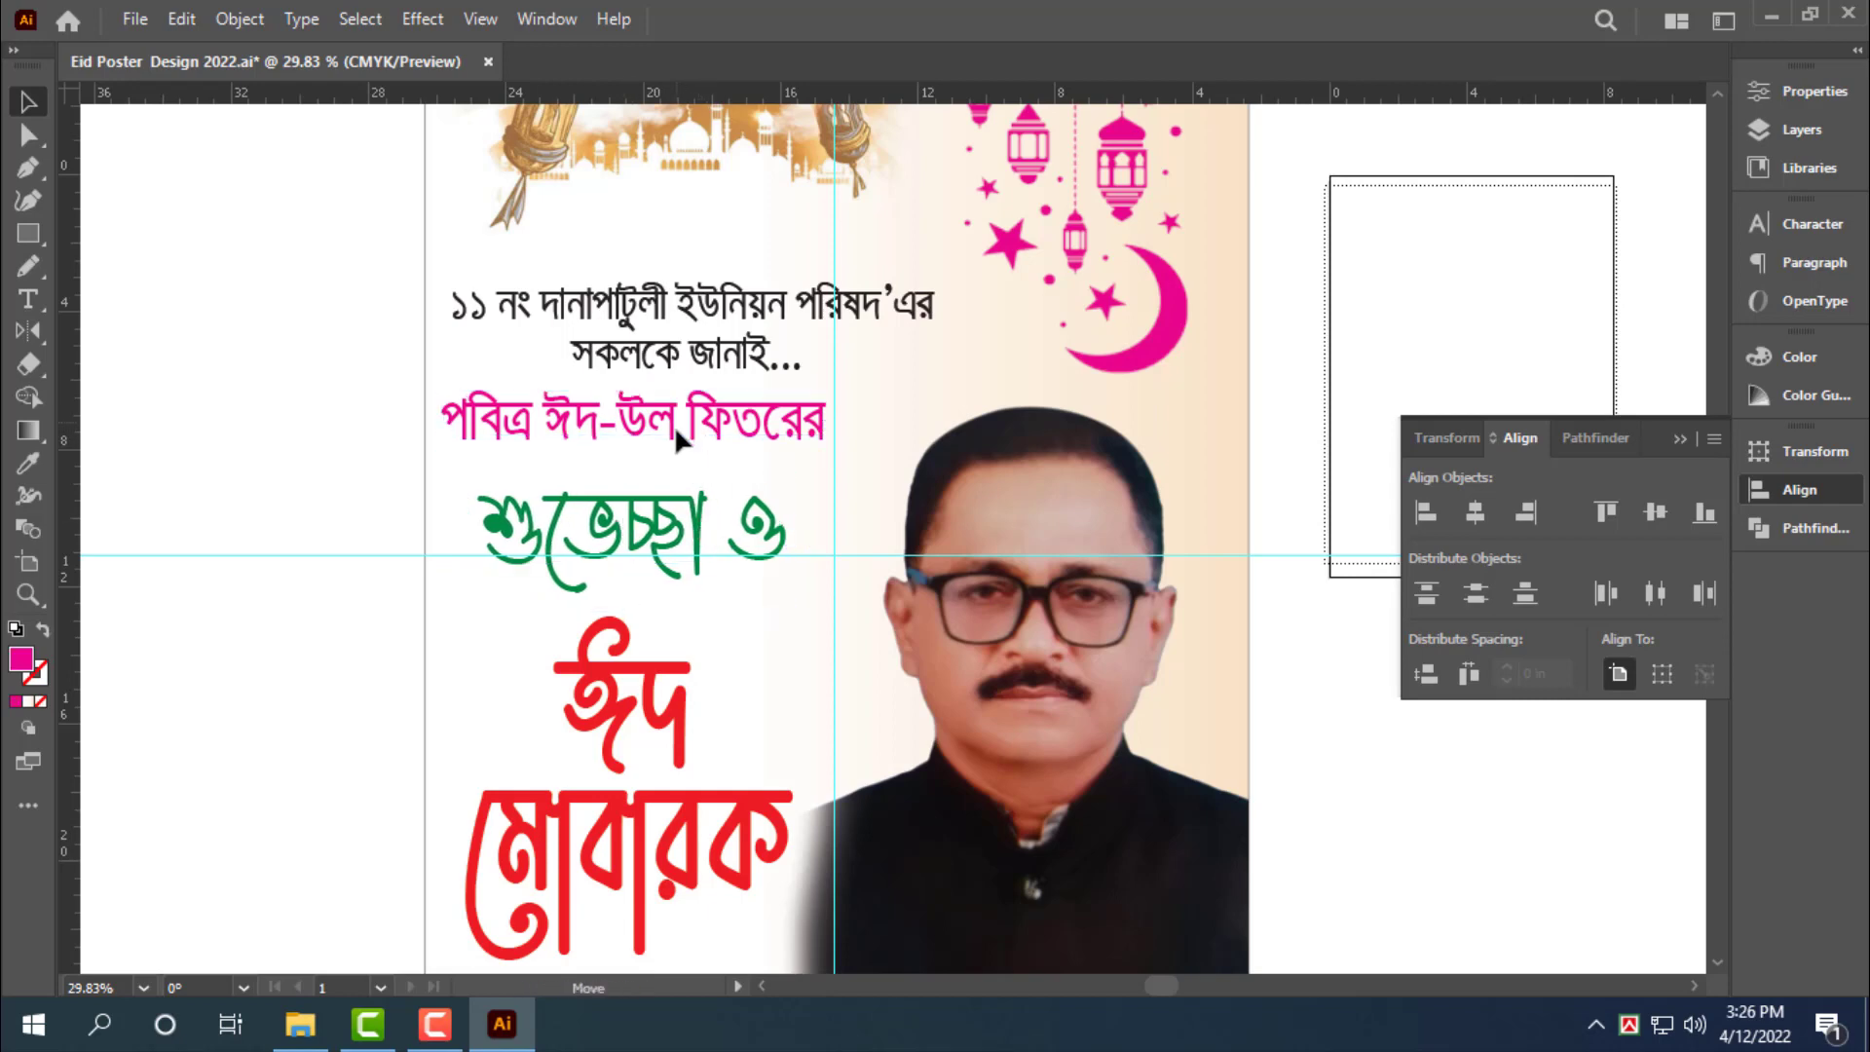
Increase the line spacing of the black two-line text ending সকলকে জানাই... slightly
click(686, 332)
key(alt+Down)
key(alt+Down)
key(alt+Down)
key(alt+Down)
key(alt+Down)
key(alt+Down)
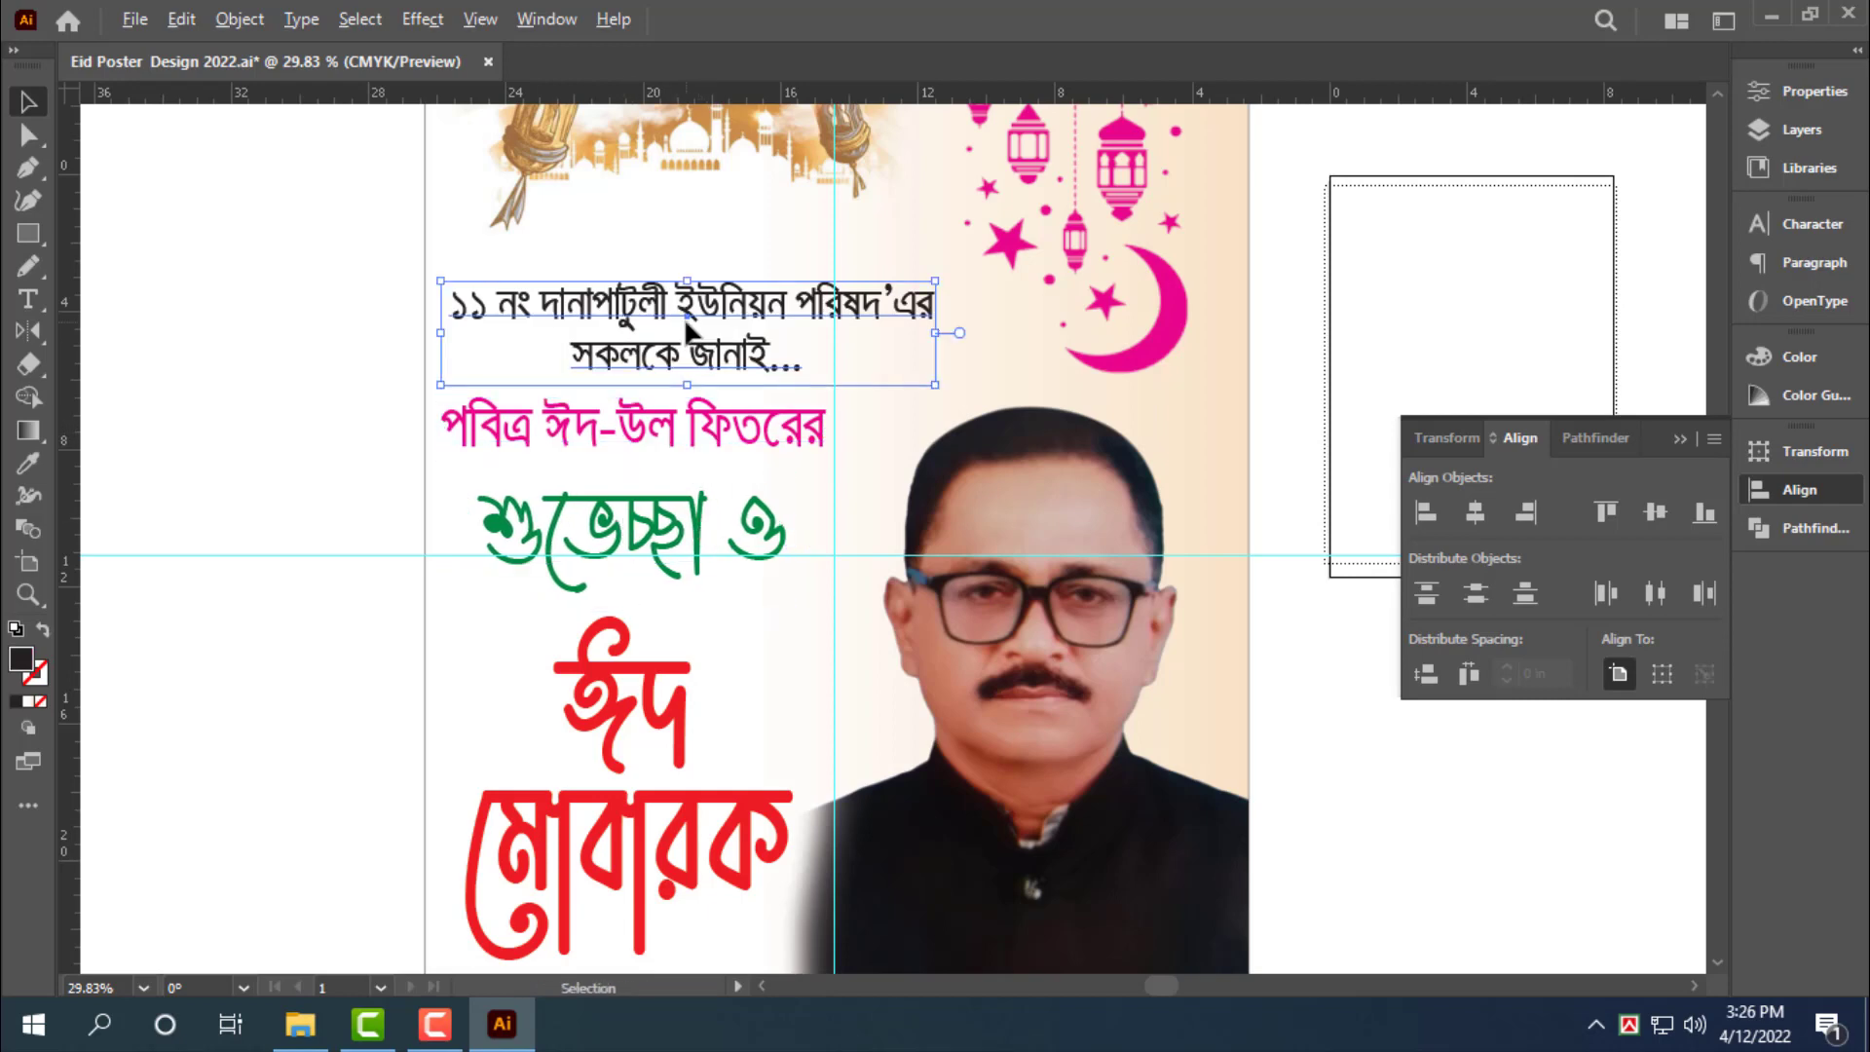
click(221, 384)
Insert a line break after ১১ নং in the black text, putting it on its own line
drag(827, 417, 686, 429)
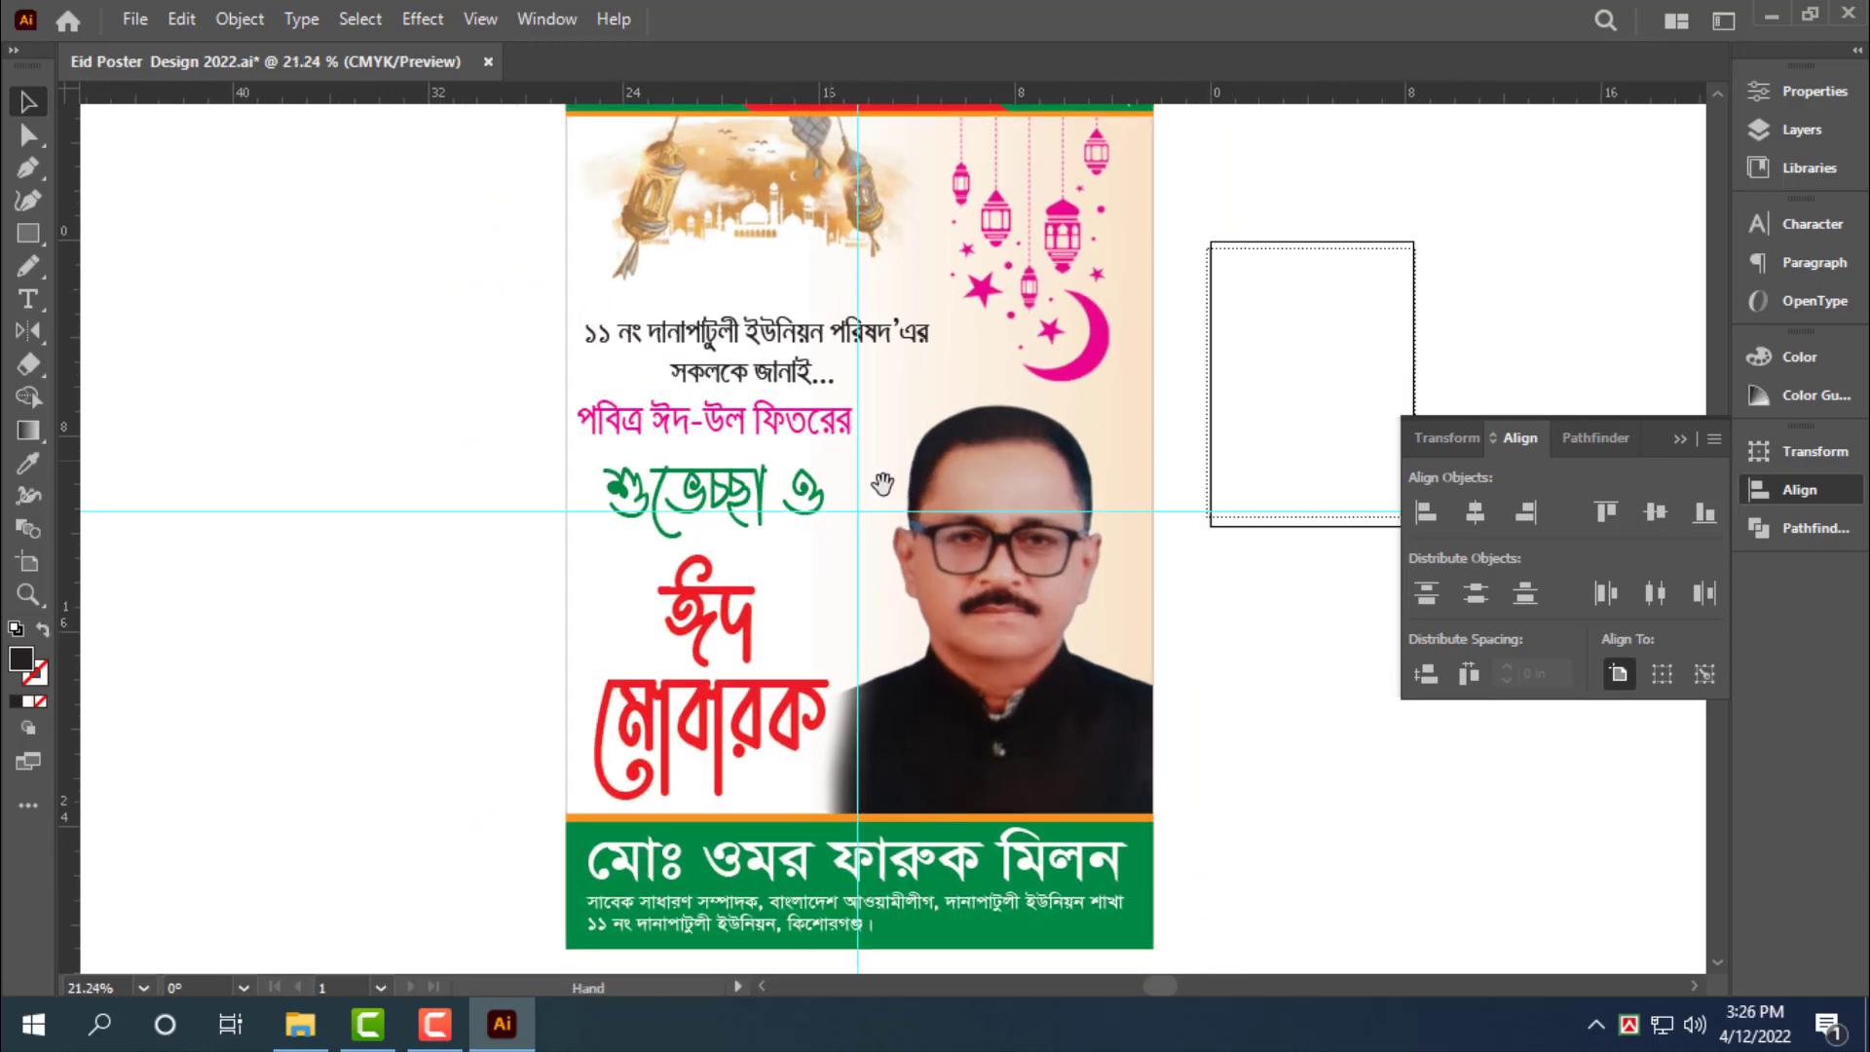
drag(880, 480, 766, 471)
drag(672, 292, 869, 460)
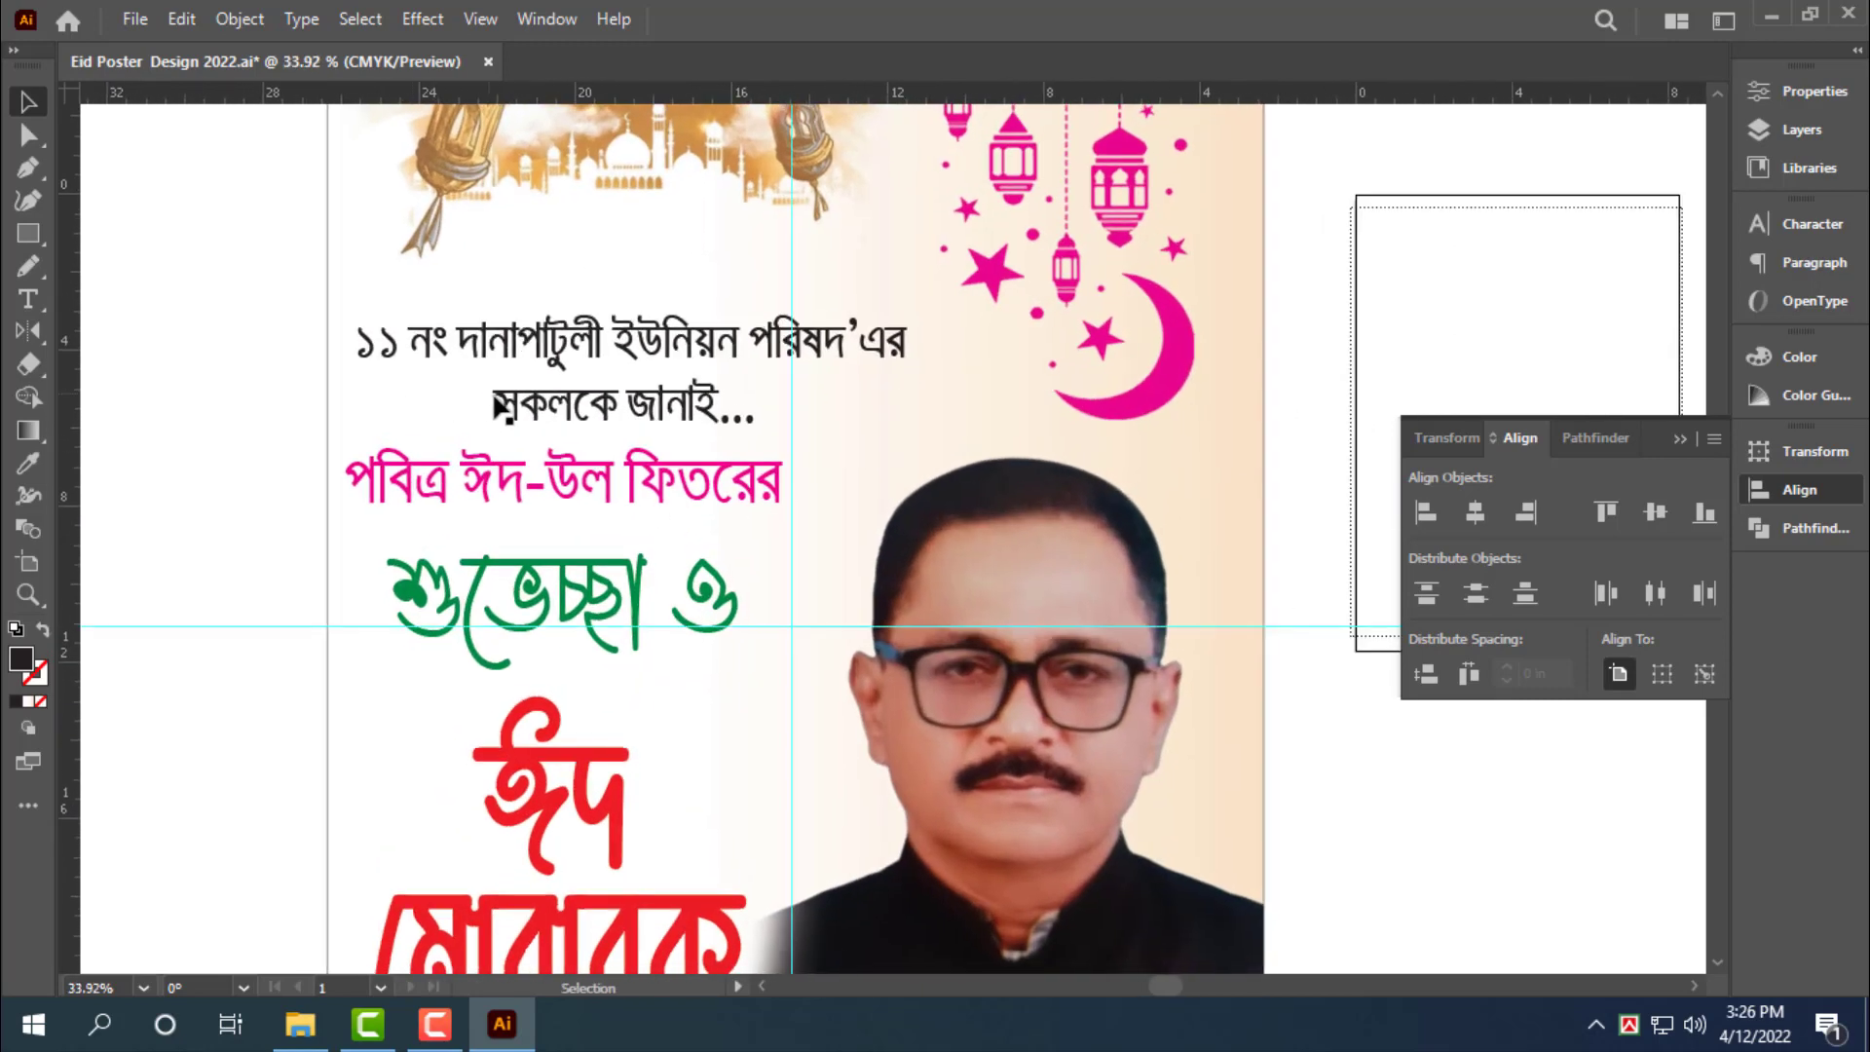
key(t)
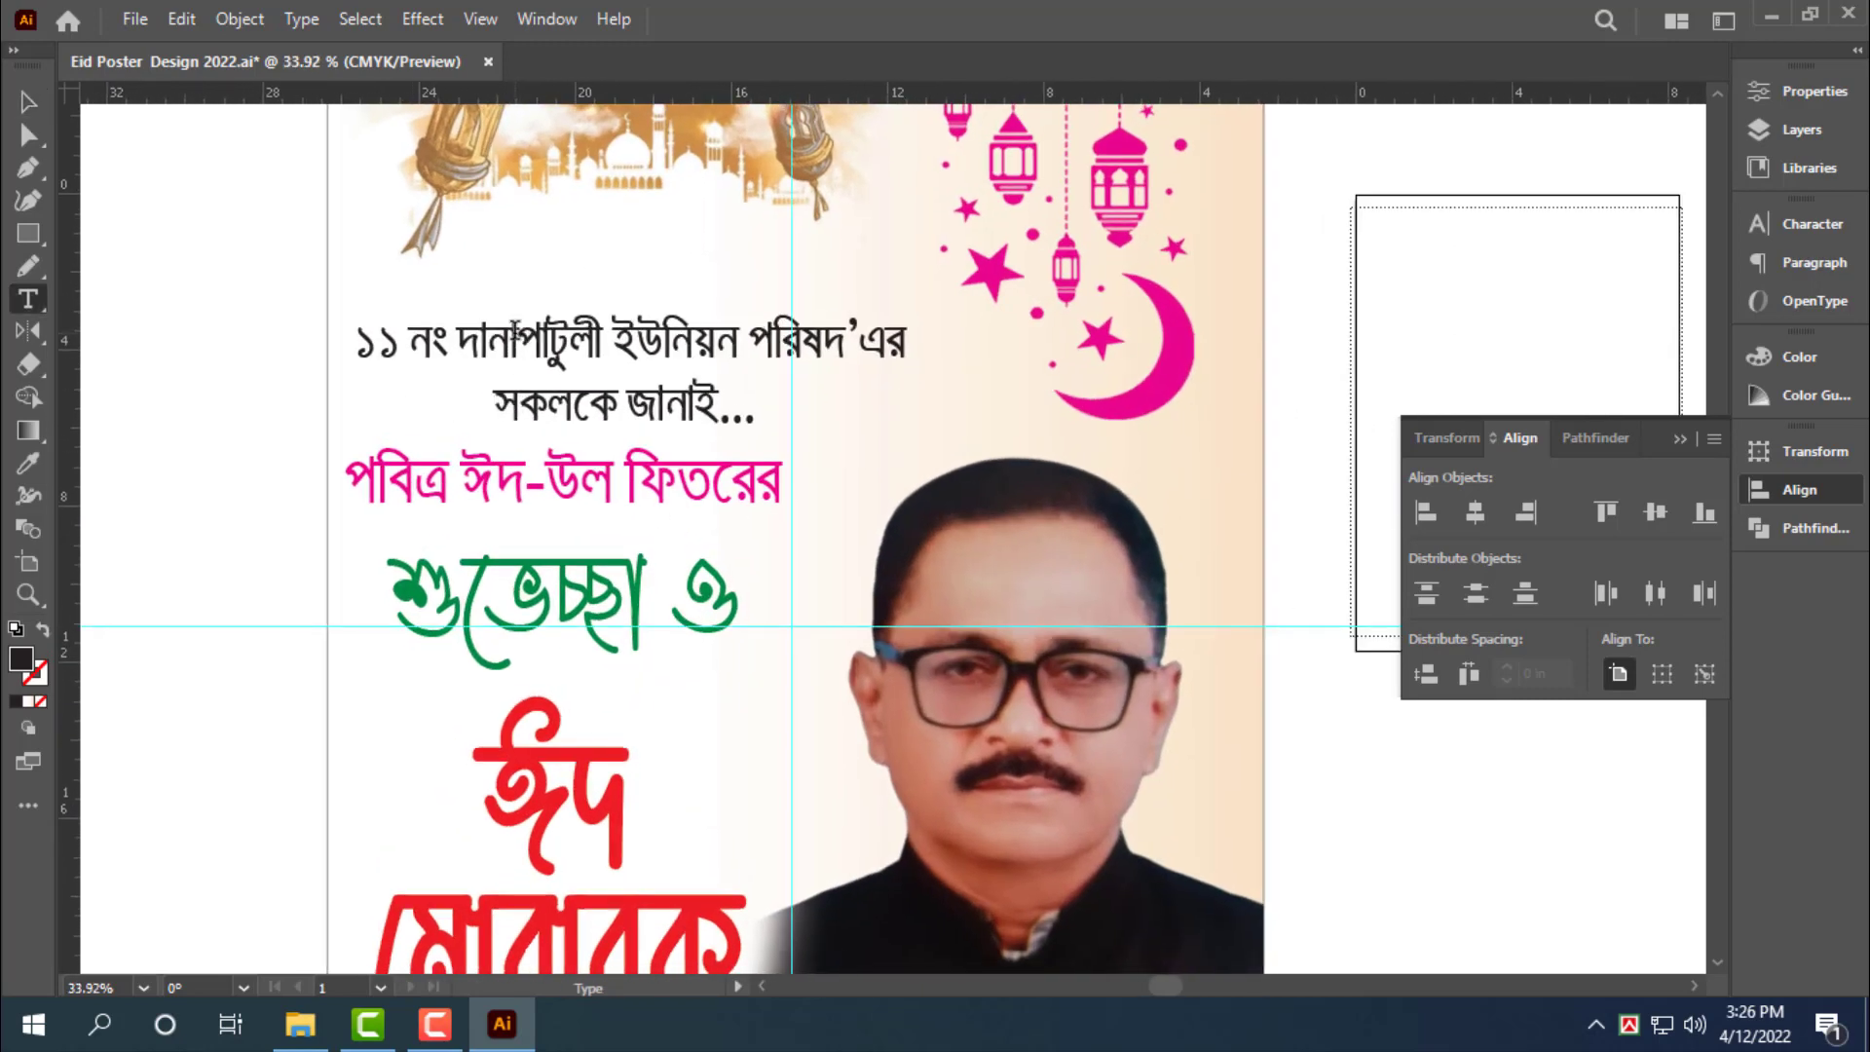
click(454, 346)
key(Return)
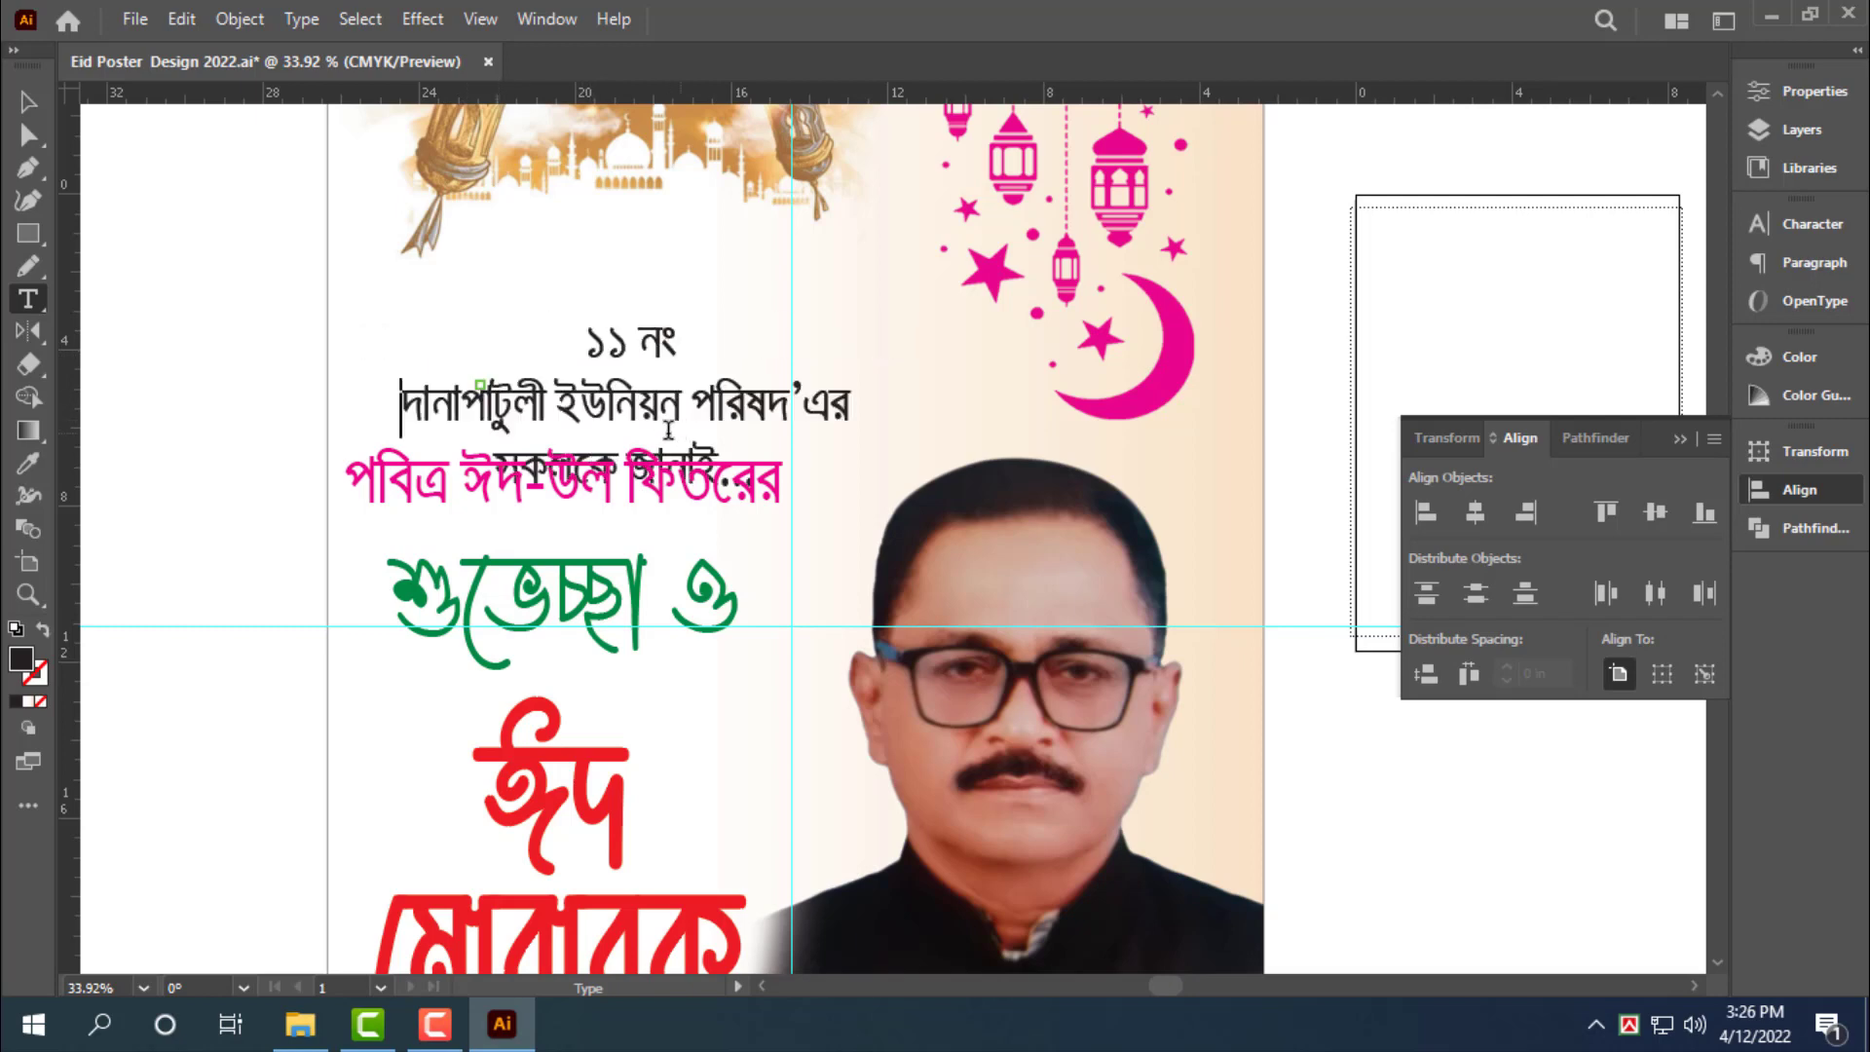
Enlarge the black three-line text and fit it between the mosque artwork and the magenta পবিত্র ঈদ-উল ফিতরের line
key(Escape)
drag(626, 259, 626, 220)
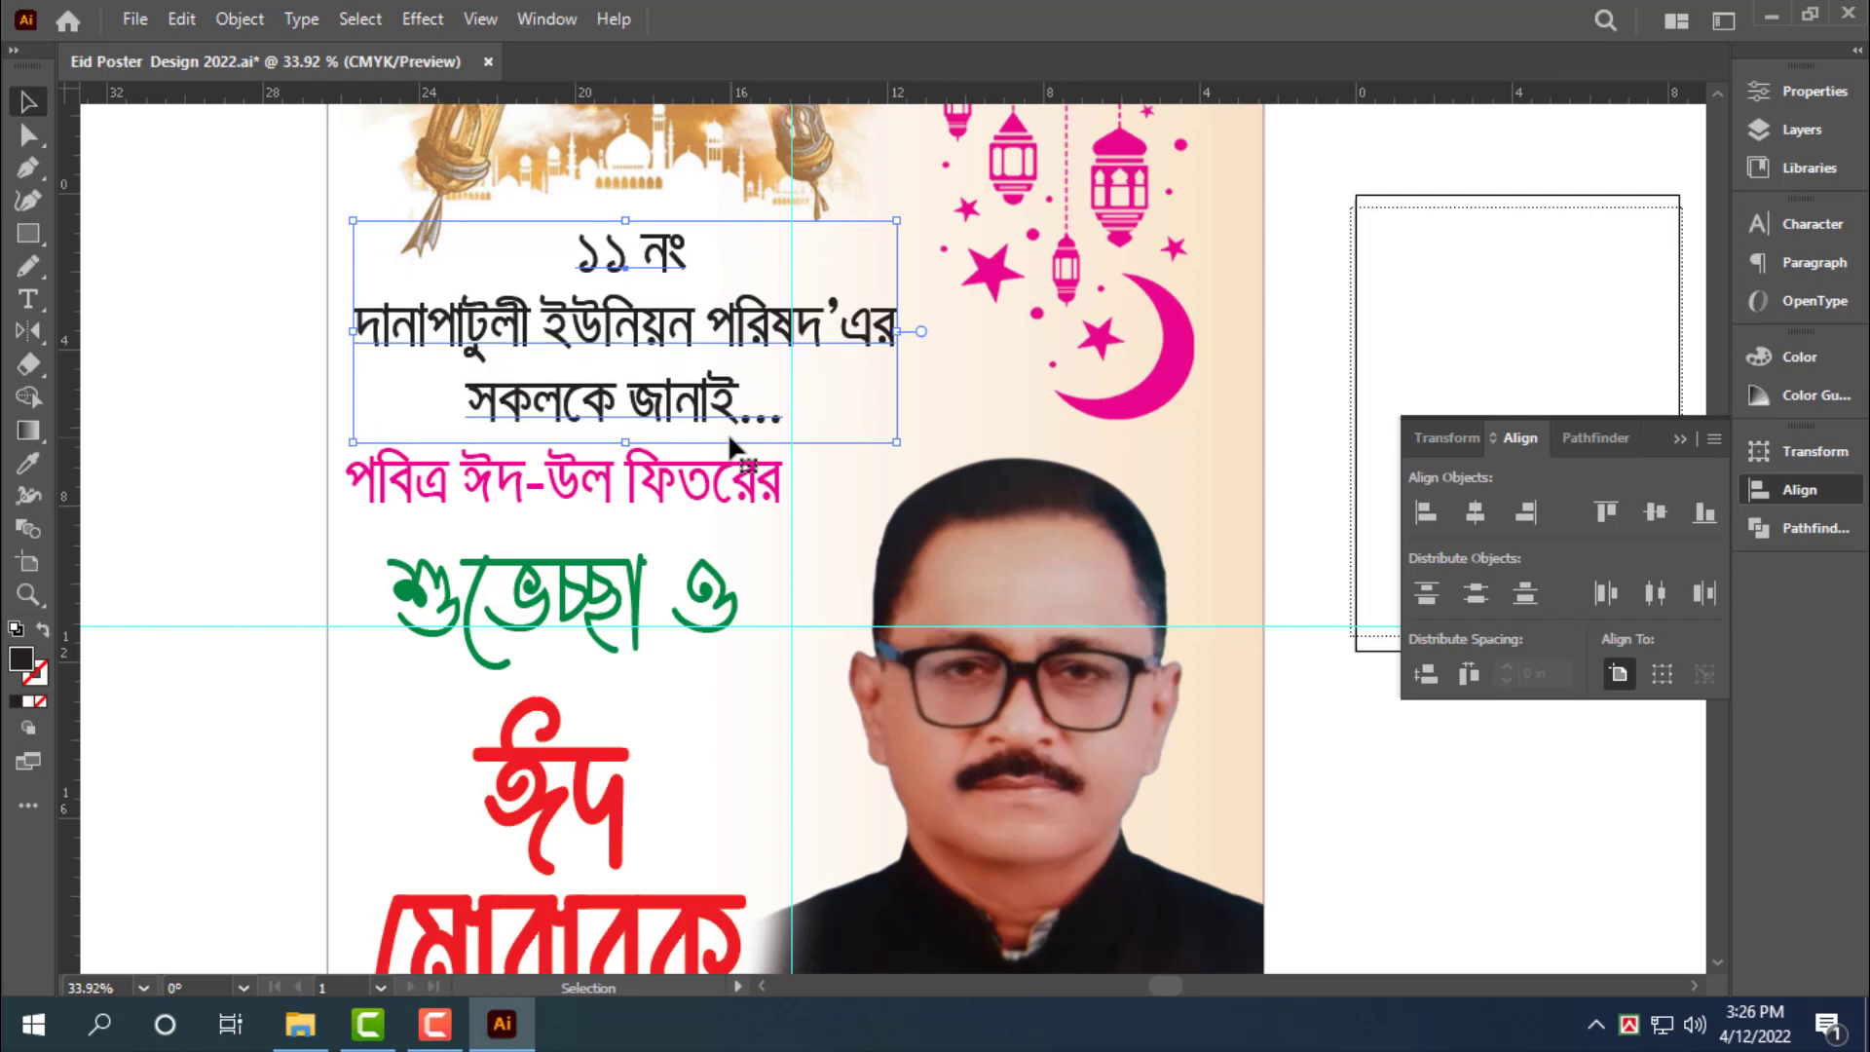
drag(727, 435, 448, 453)
Hide the guides
click(1292, 266)
drag(1201, 523, 1094, 662)
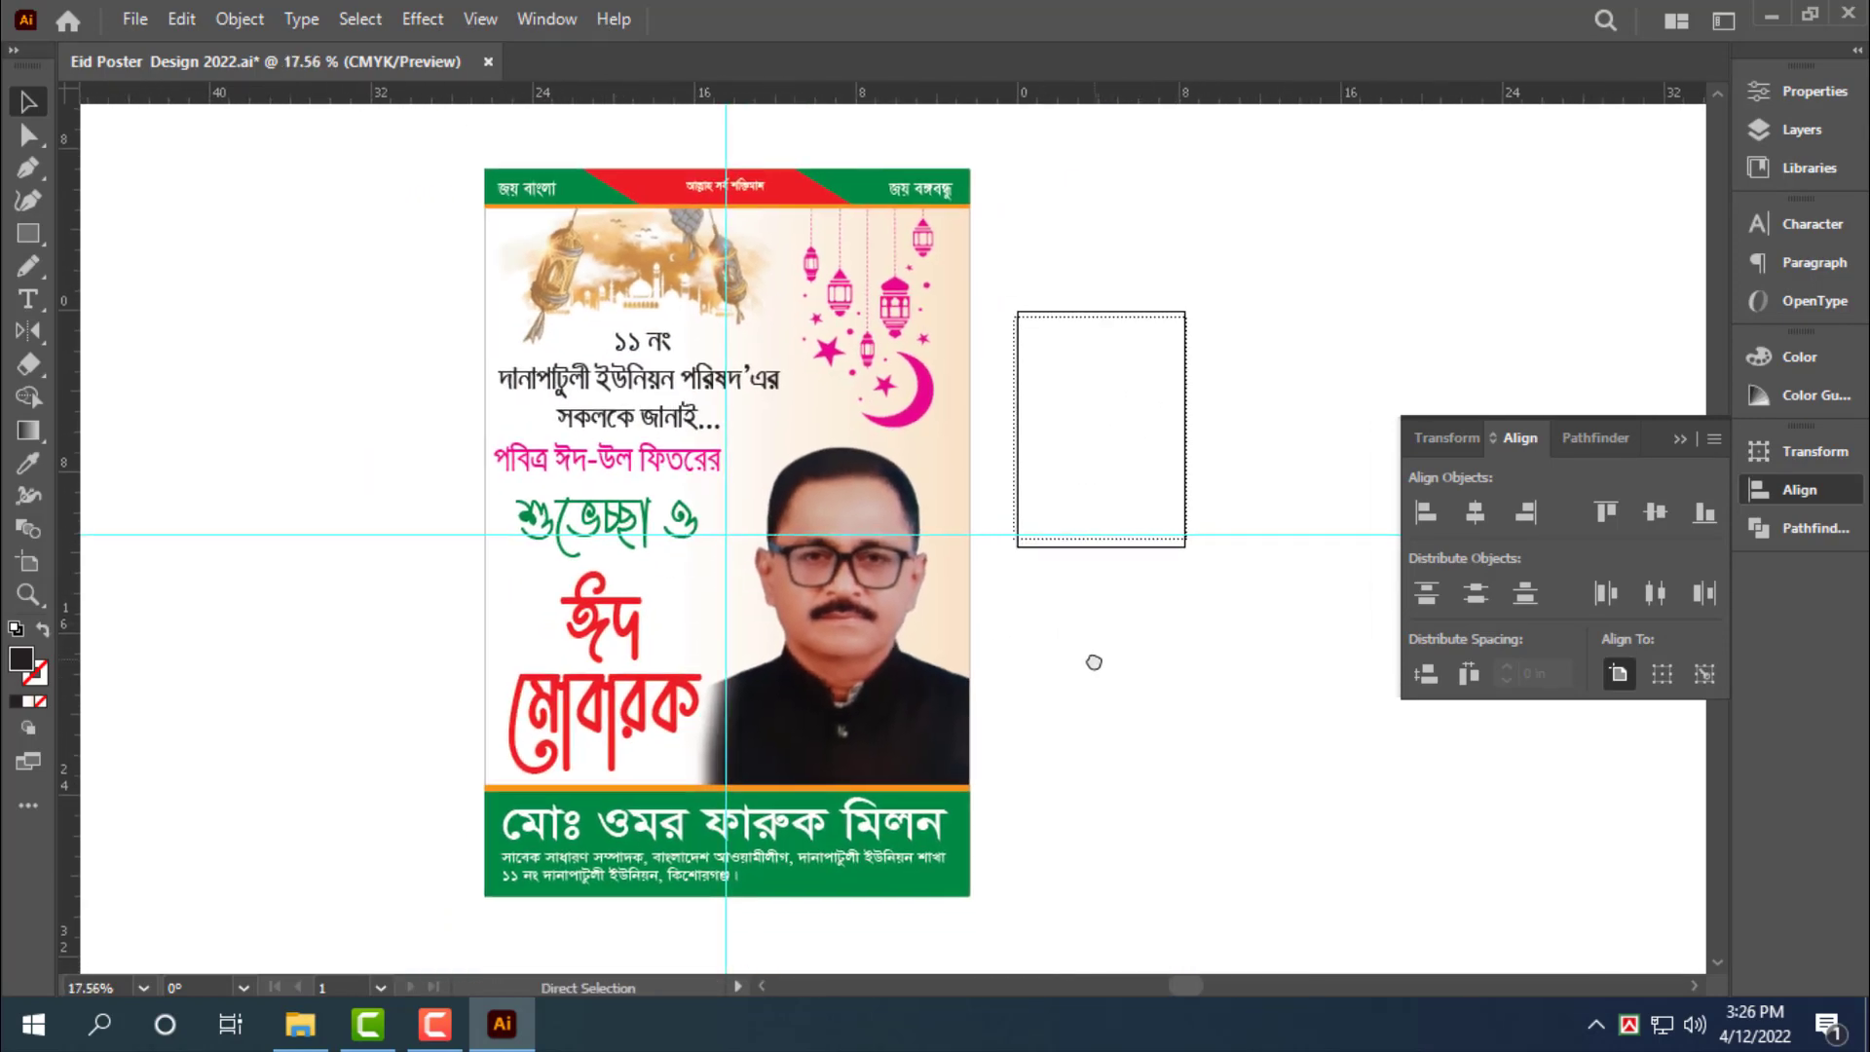
key(ctrl+semicolon)
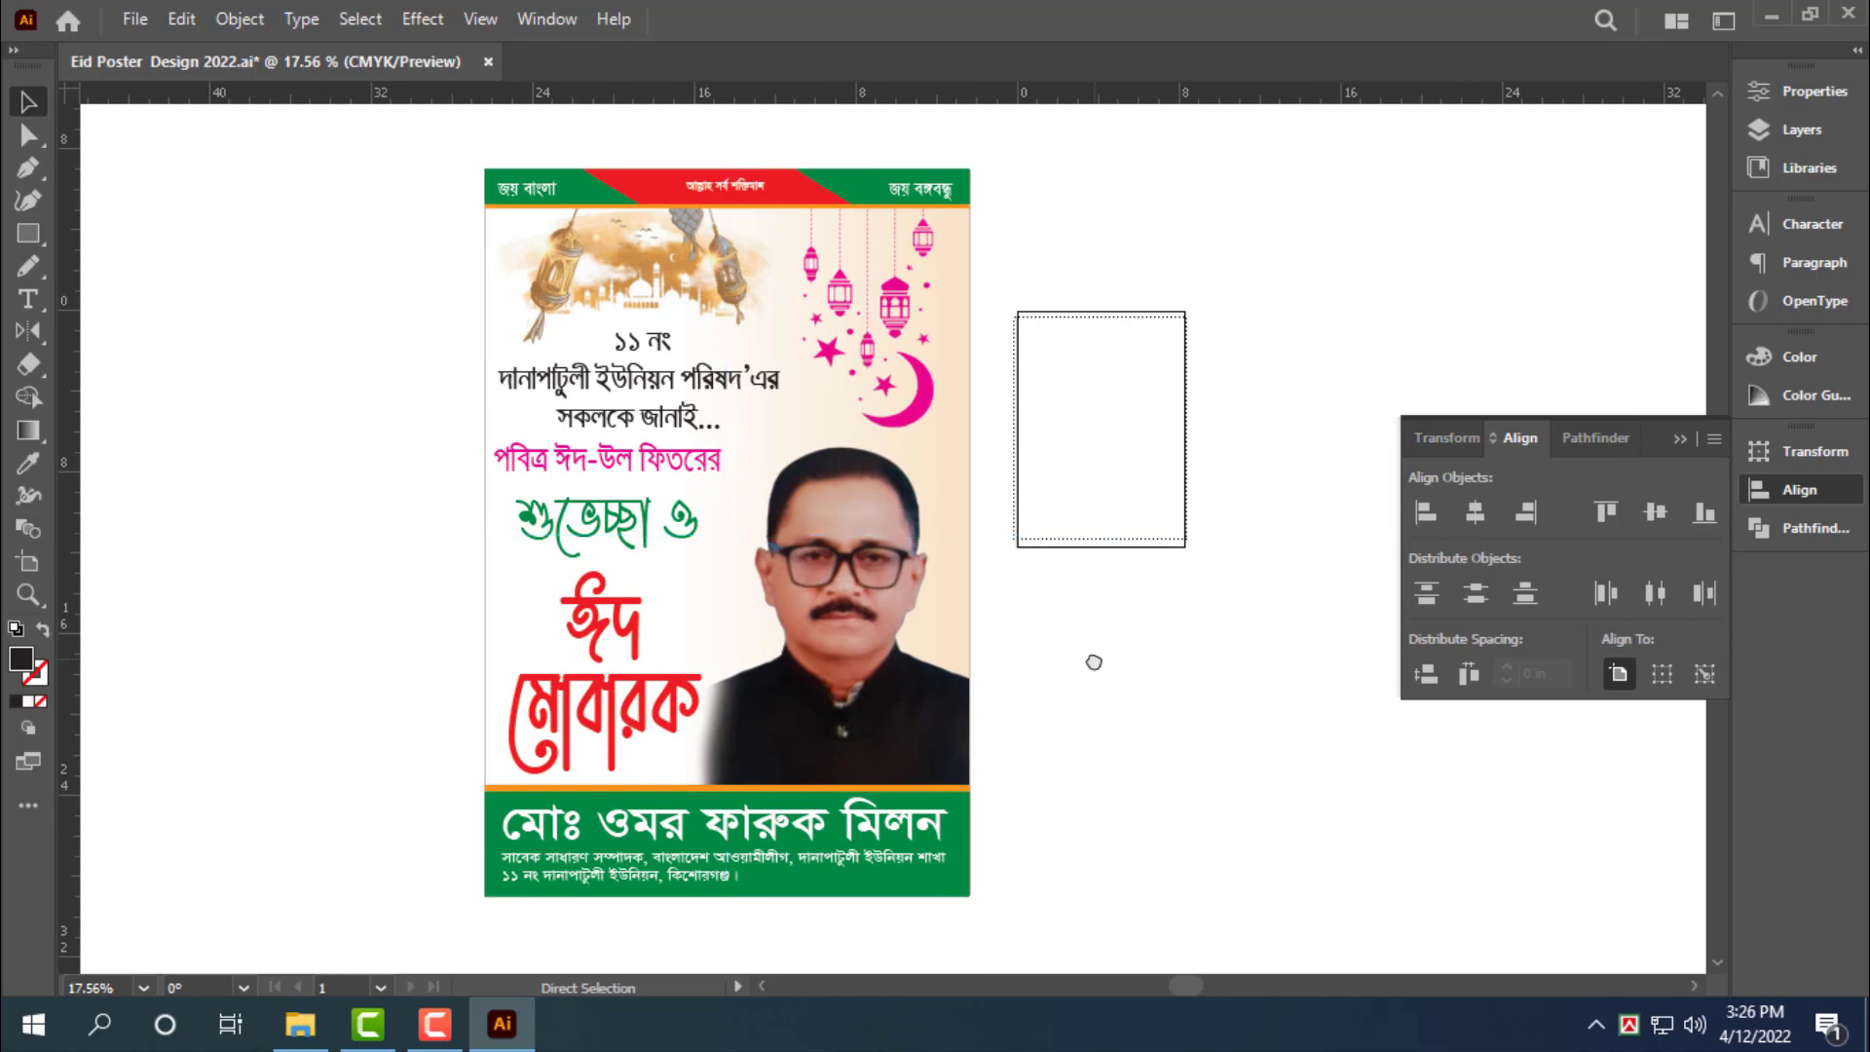
key(ctrl+semicolon)
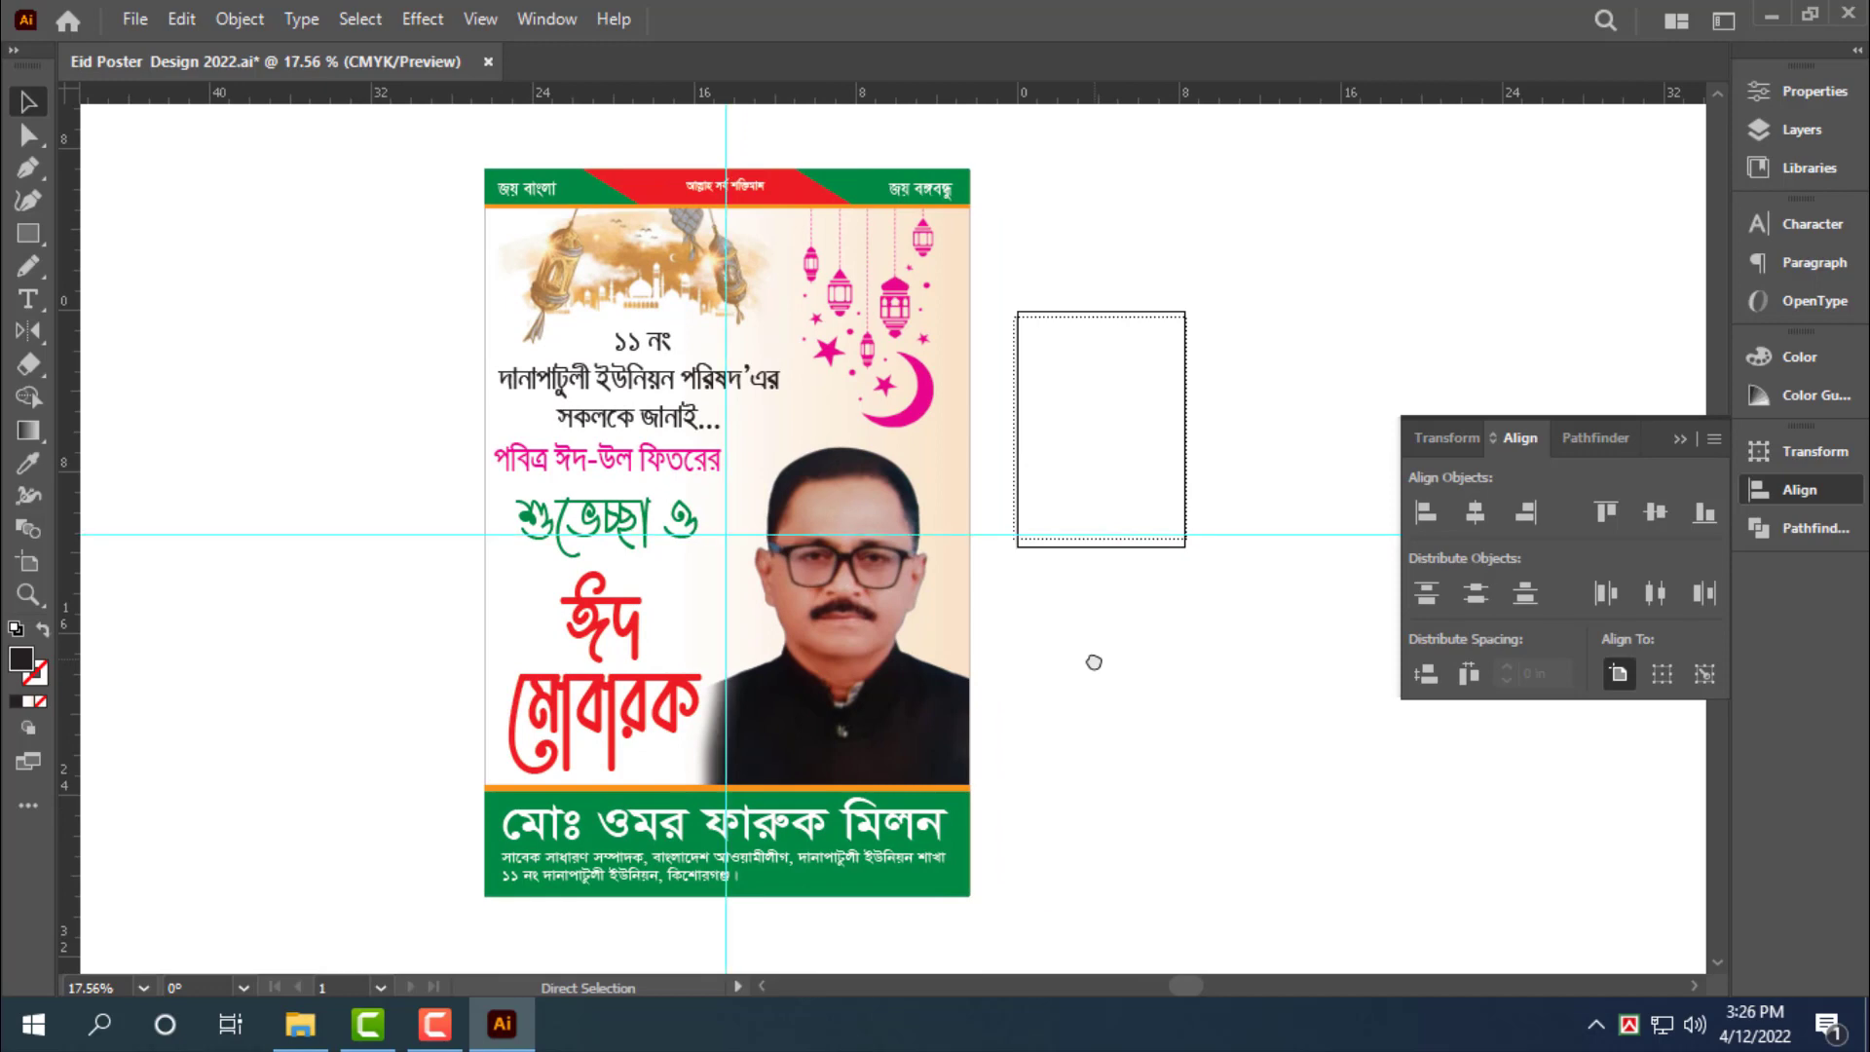
key(ctrl+semicolon)
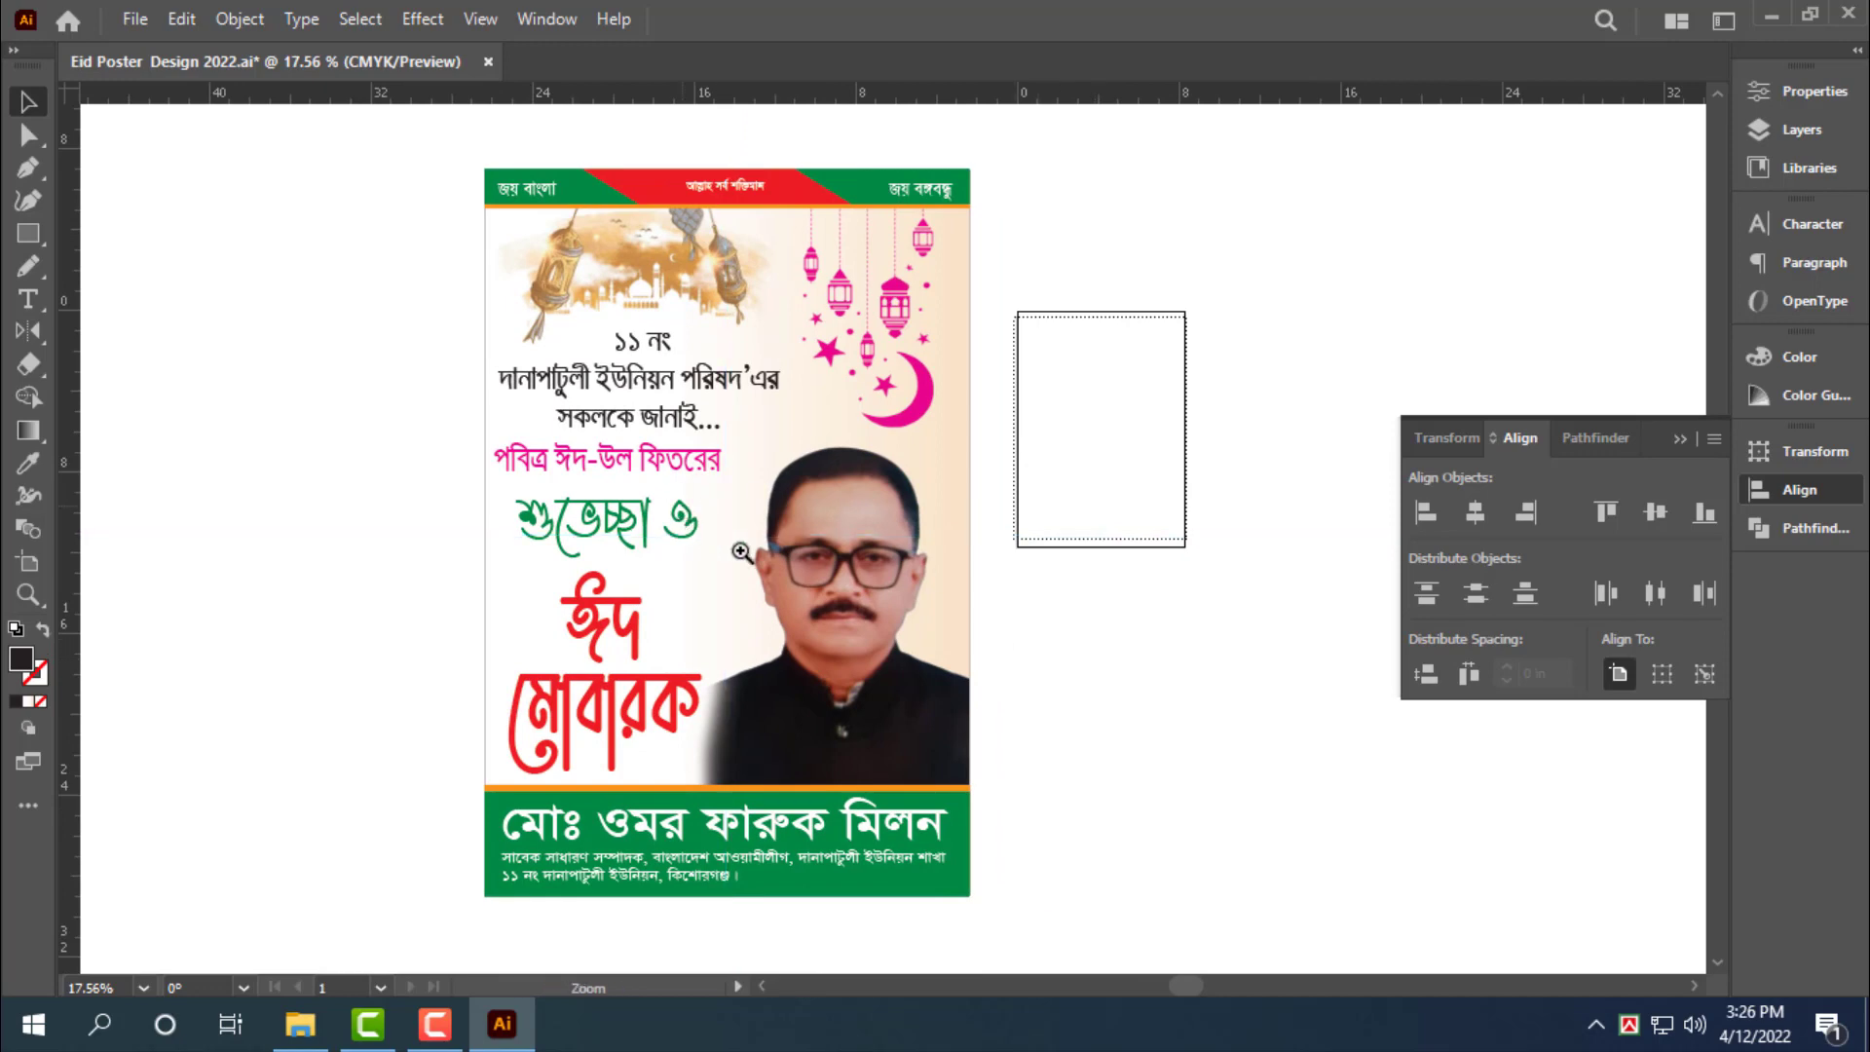
Examine the whole poster layout in full-screen mode
drag(744, 553, 790, 547)
drag(1224, 462, 1228, 473)
key(f)
key(f)
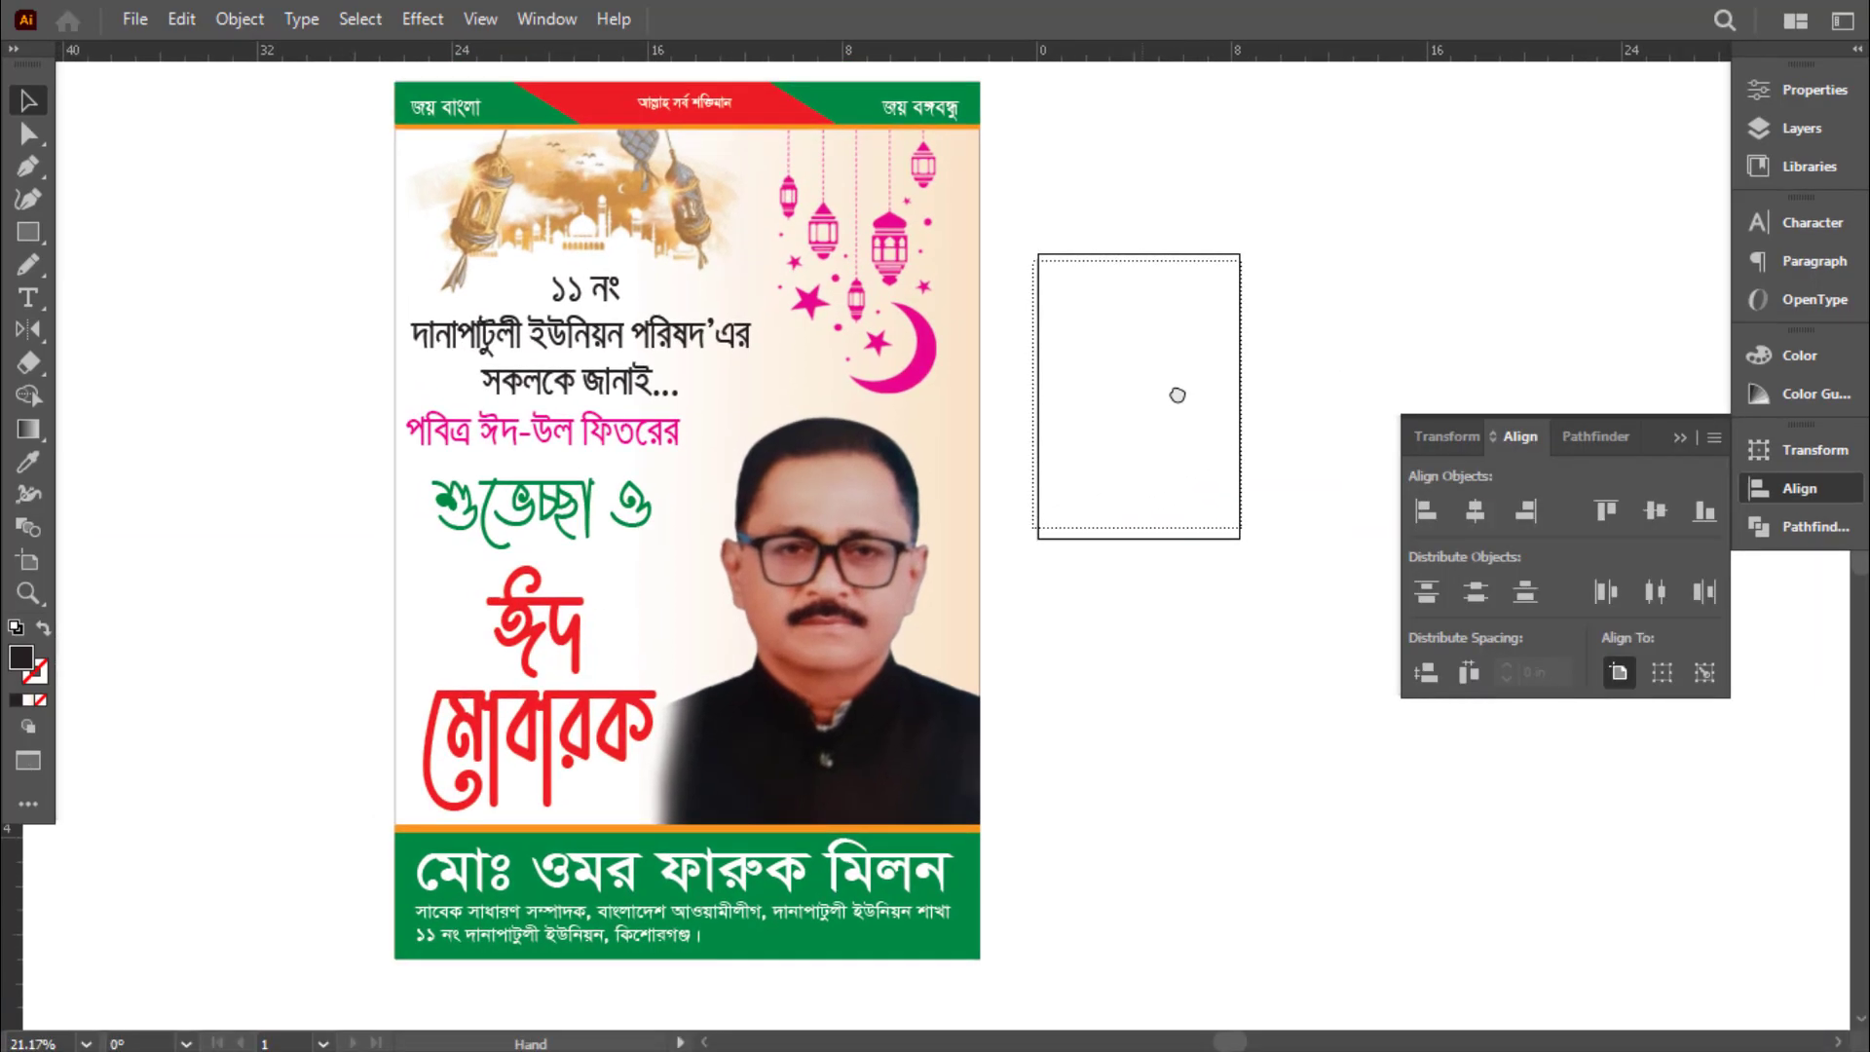
key(f)
drag(1257, 560, 1394, 448)
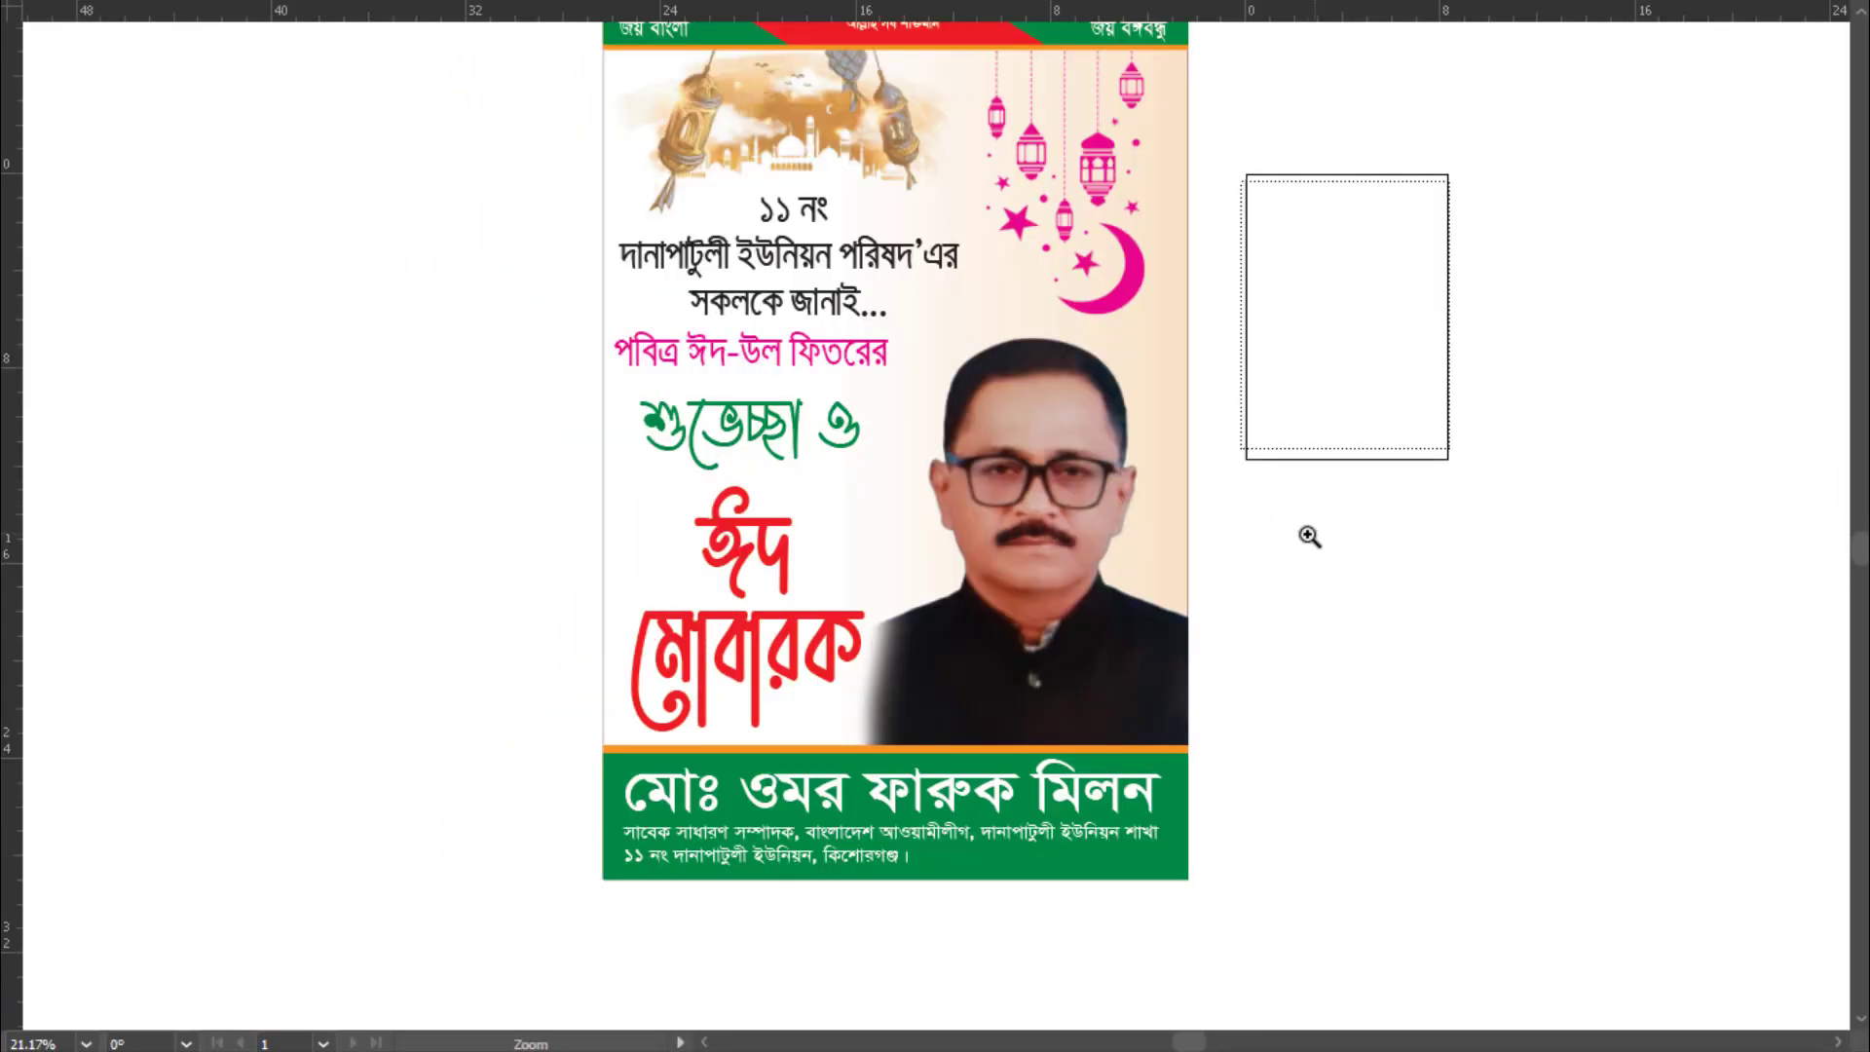
drag(1311, 536, 1272, 546)
drag(1365, 480, 1232, 572)
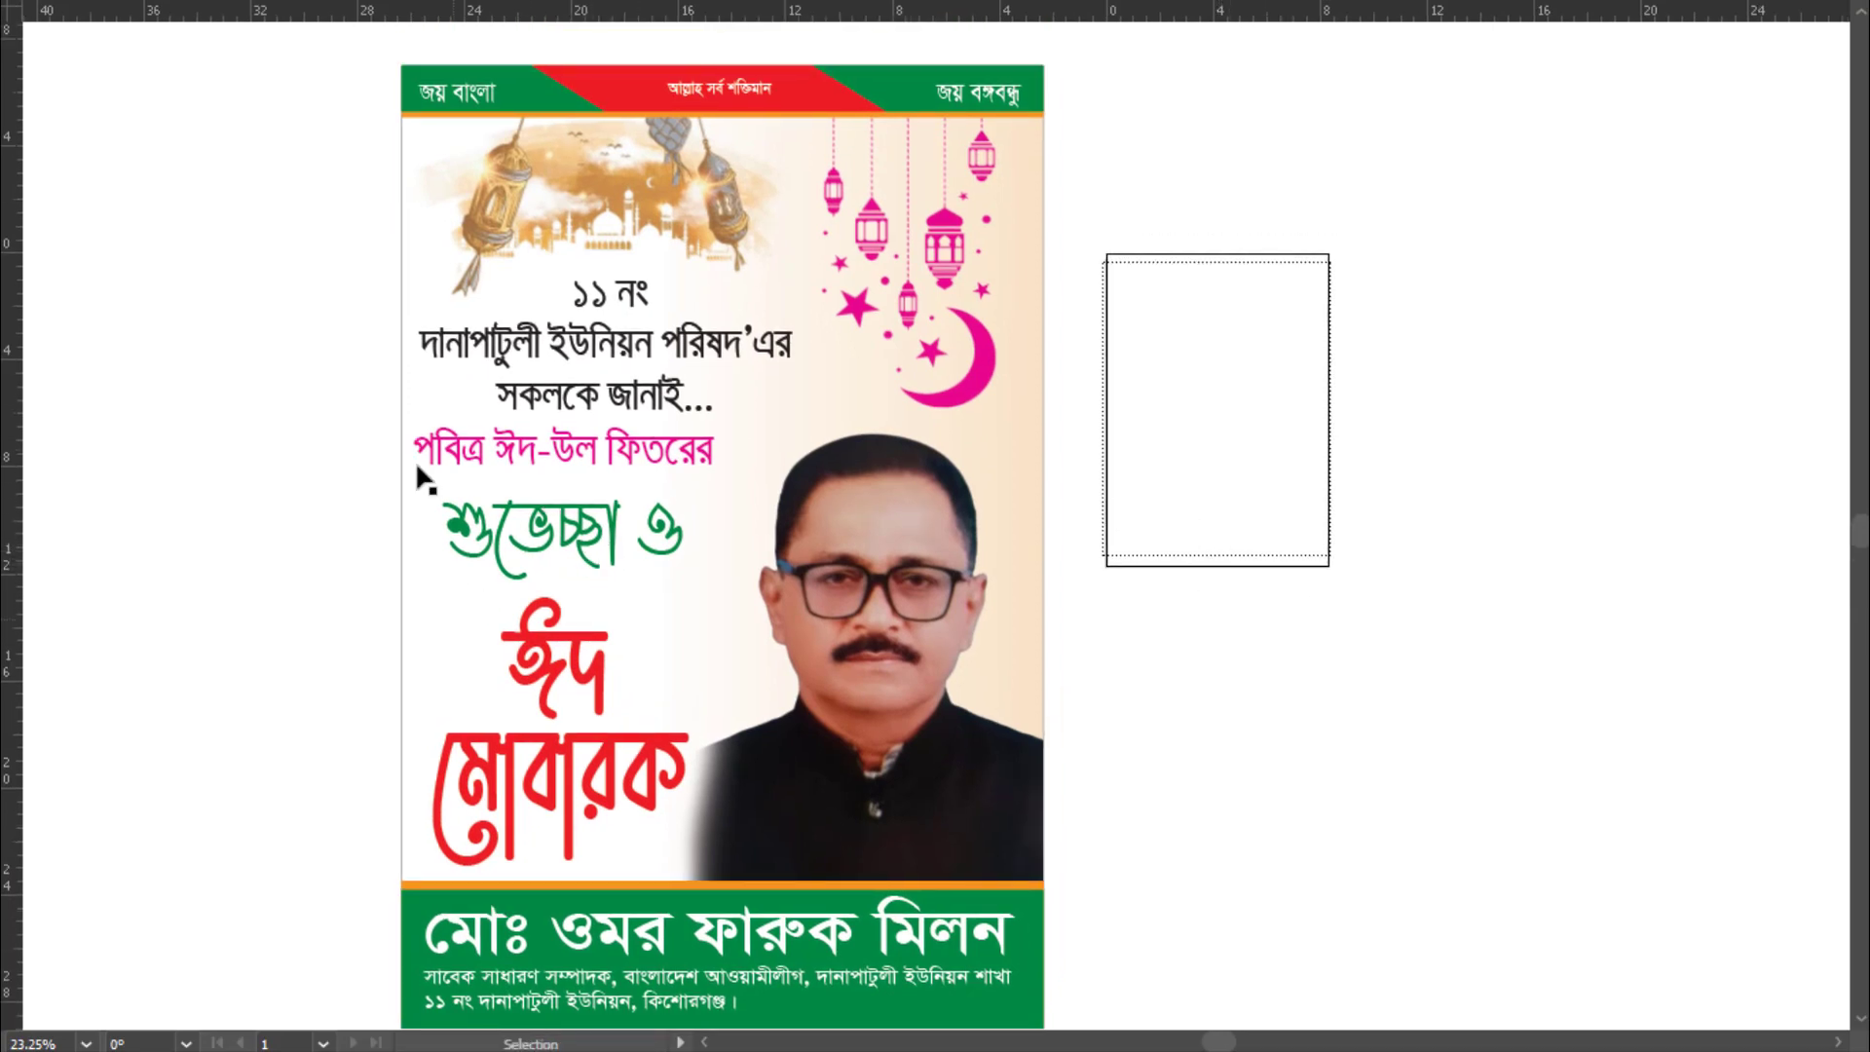
drag(1365, 447, 1263, 534)
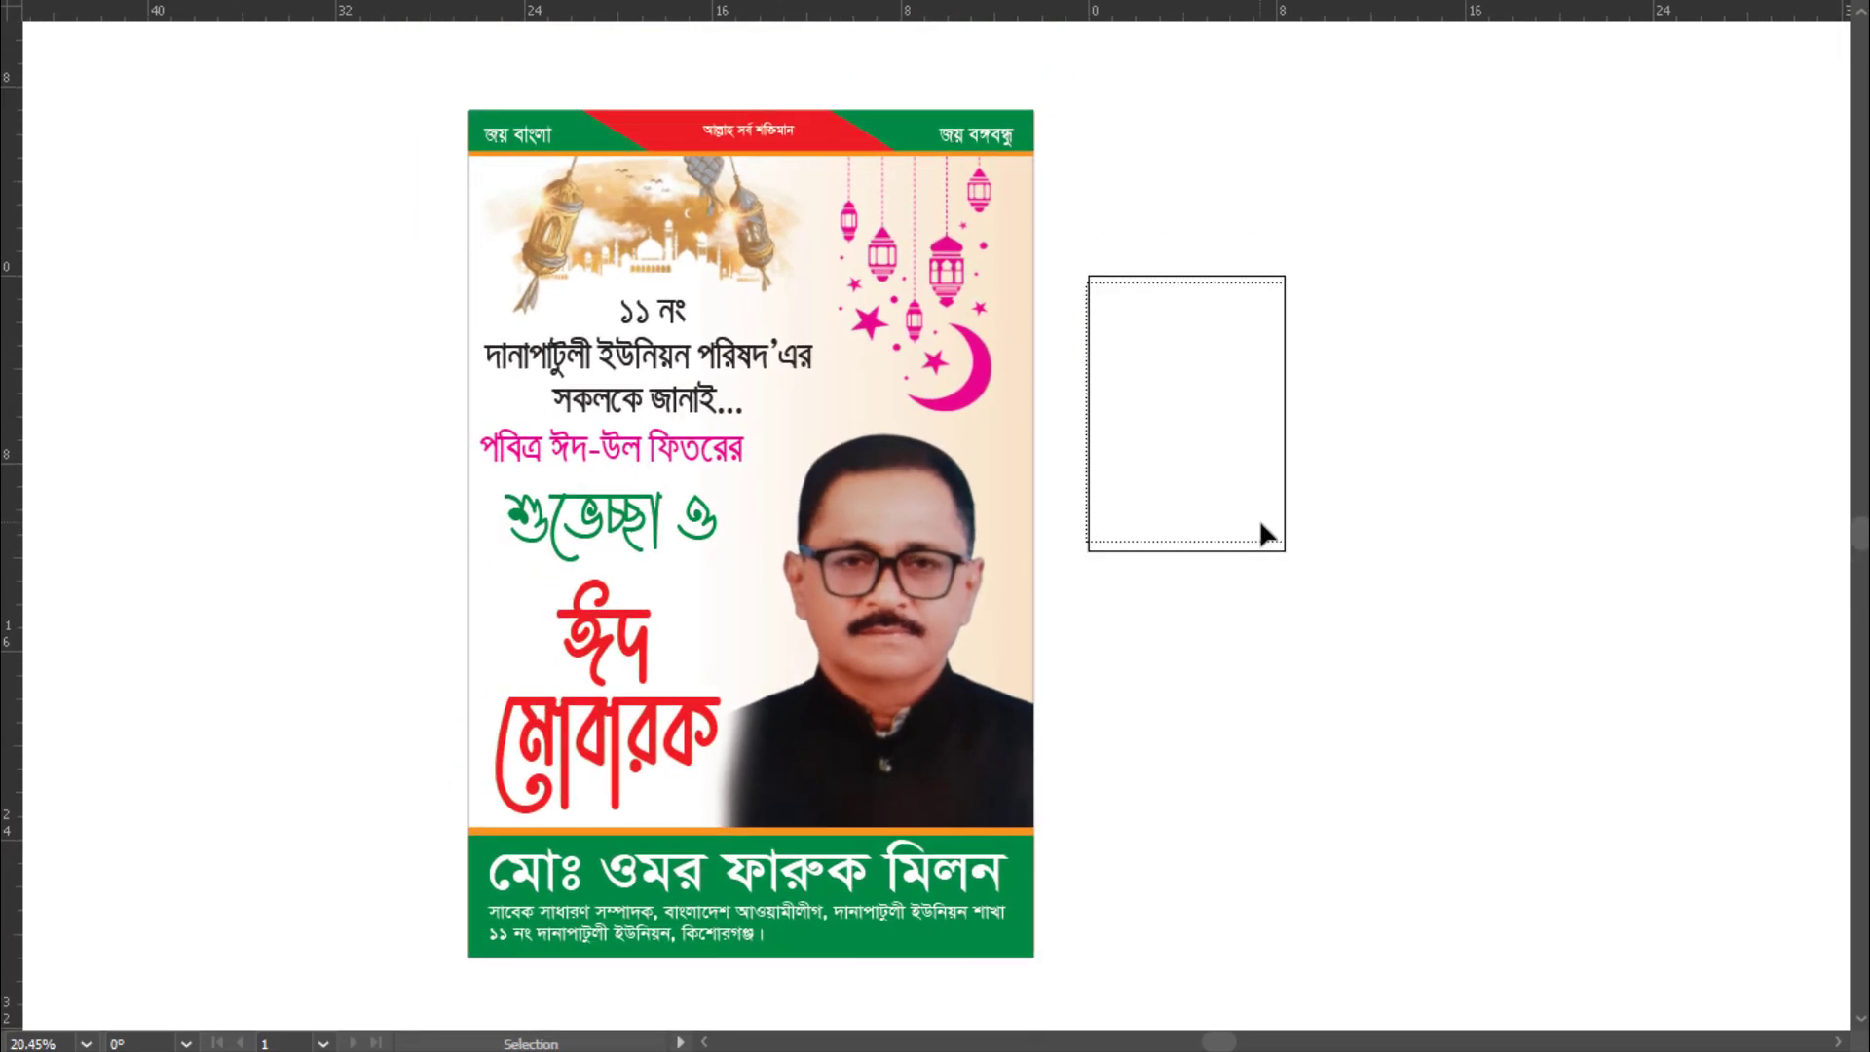
key(f)
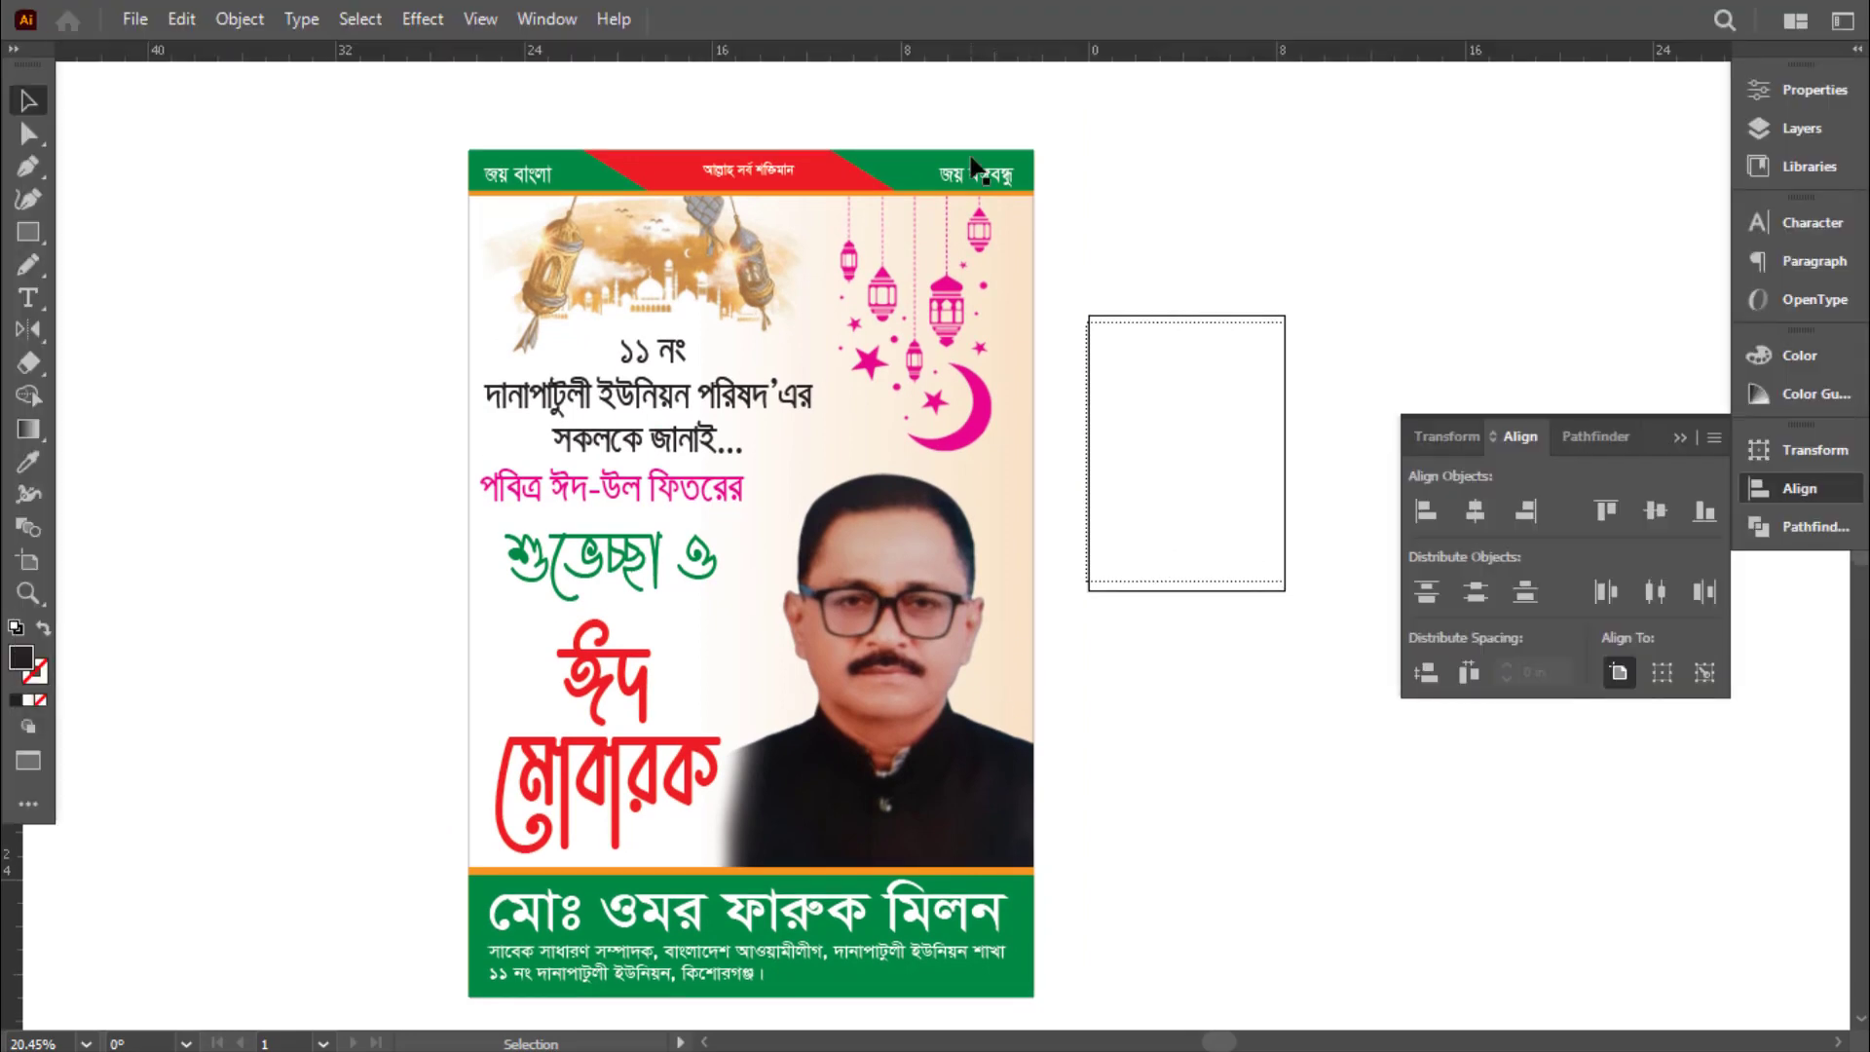
Move the green and magenta curved shapes from above the poster to the empty area on its left
drag(1148, 509, 876, 451)
drag(1193, 300, 961, 502)
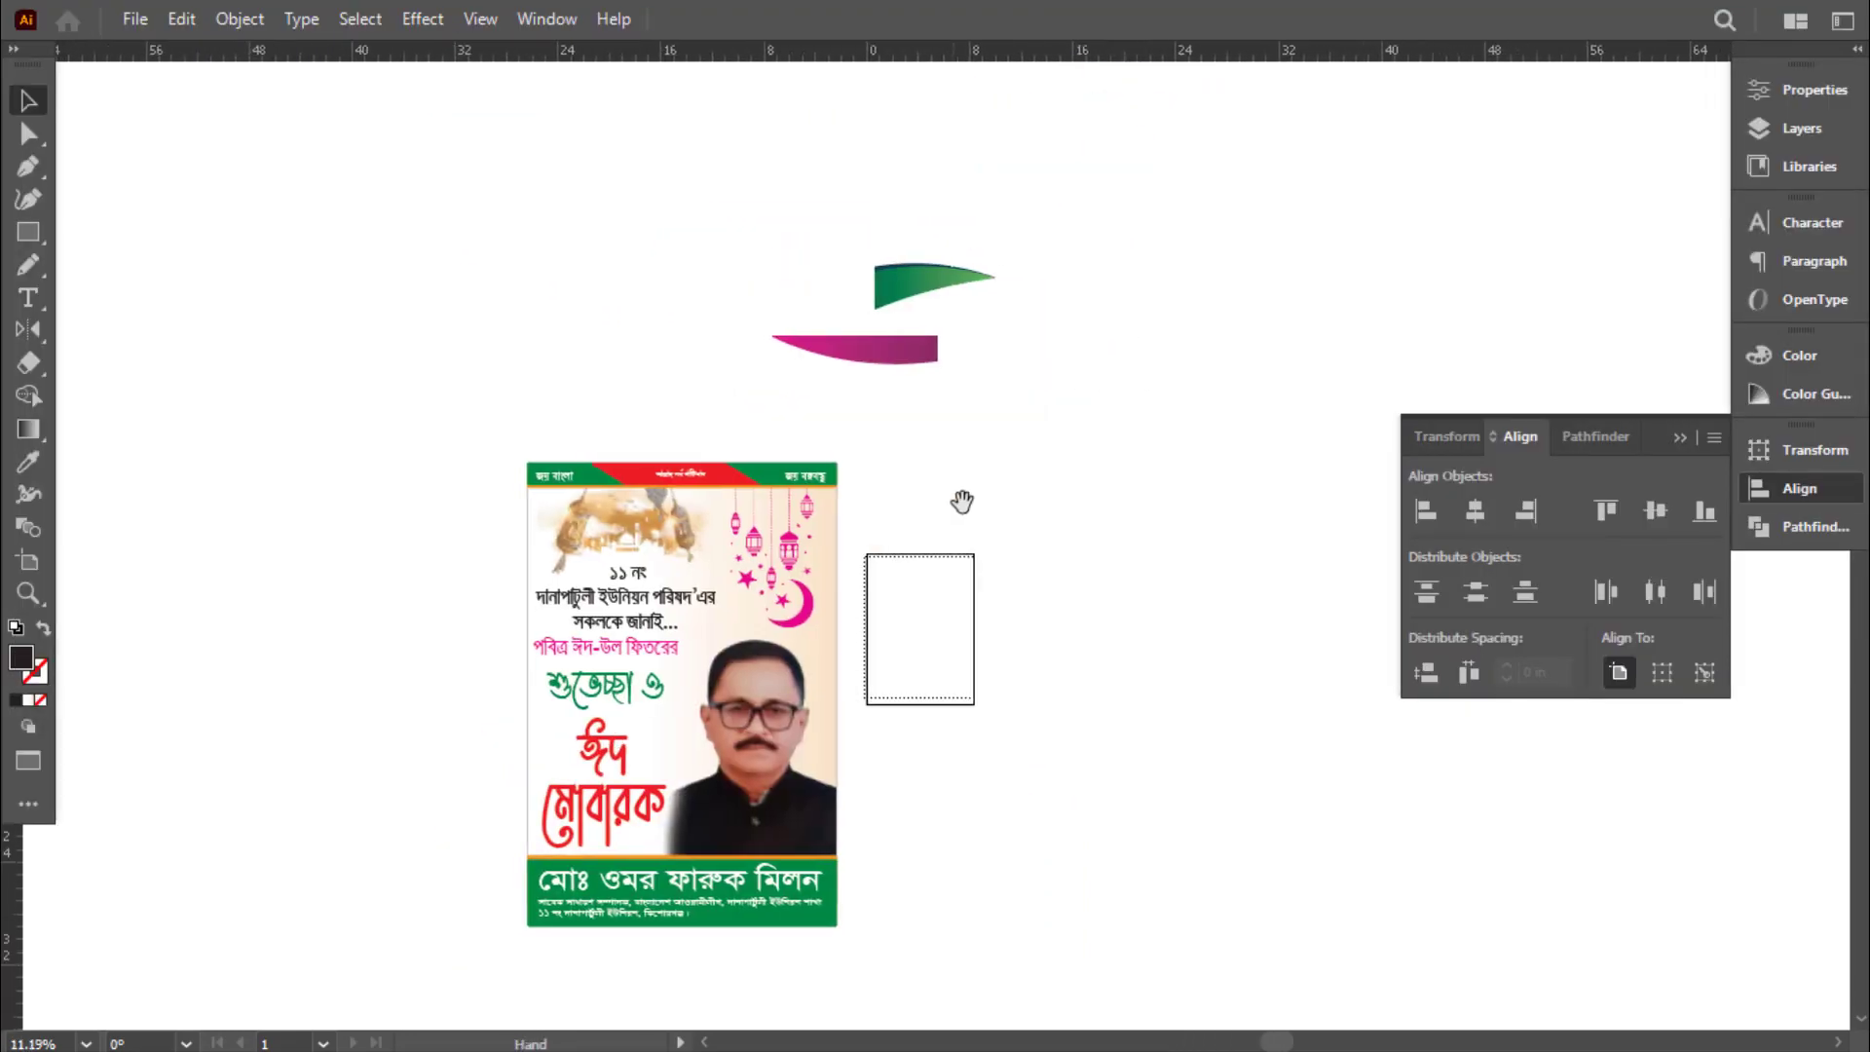
drag(804, 239, 906, 370)
drag(1027, 292, 1072, 212)
drag(949, 279, 350, 722)
drag(466, 838, 613, 823)
Compress all the greeting text blocks together vertically from below, leaving a gap above the orange footer line
click(658, 676)
drag(664, 667, 934, 672)
shift+click(777, 370)
shift+click(798, 300)
shift+click(813, 235)
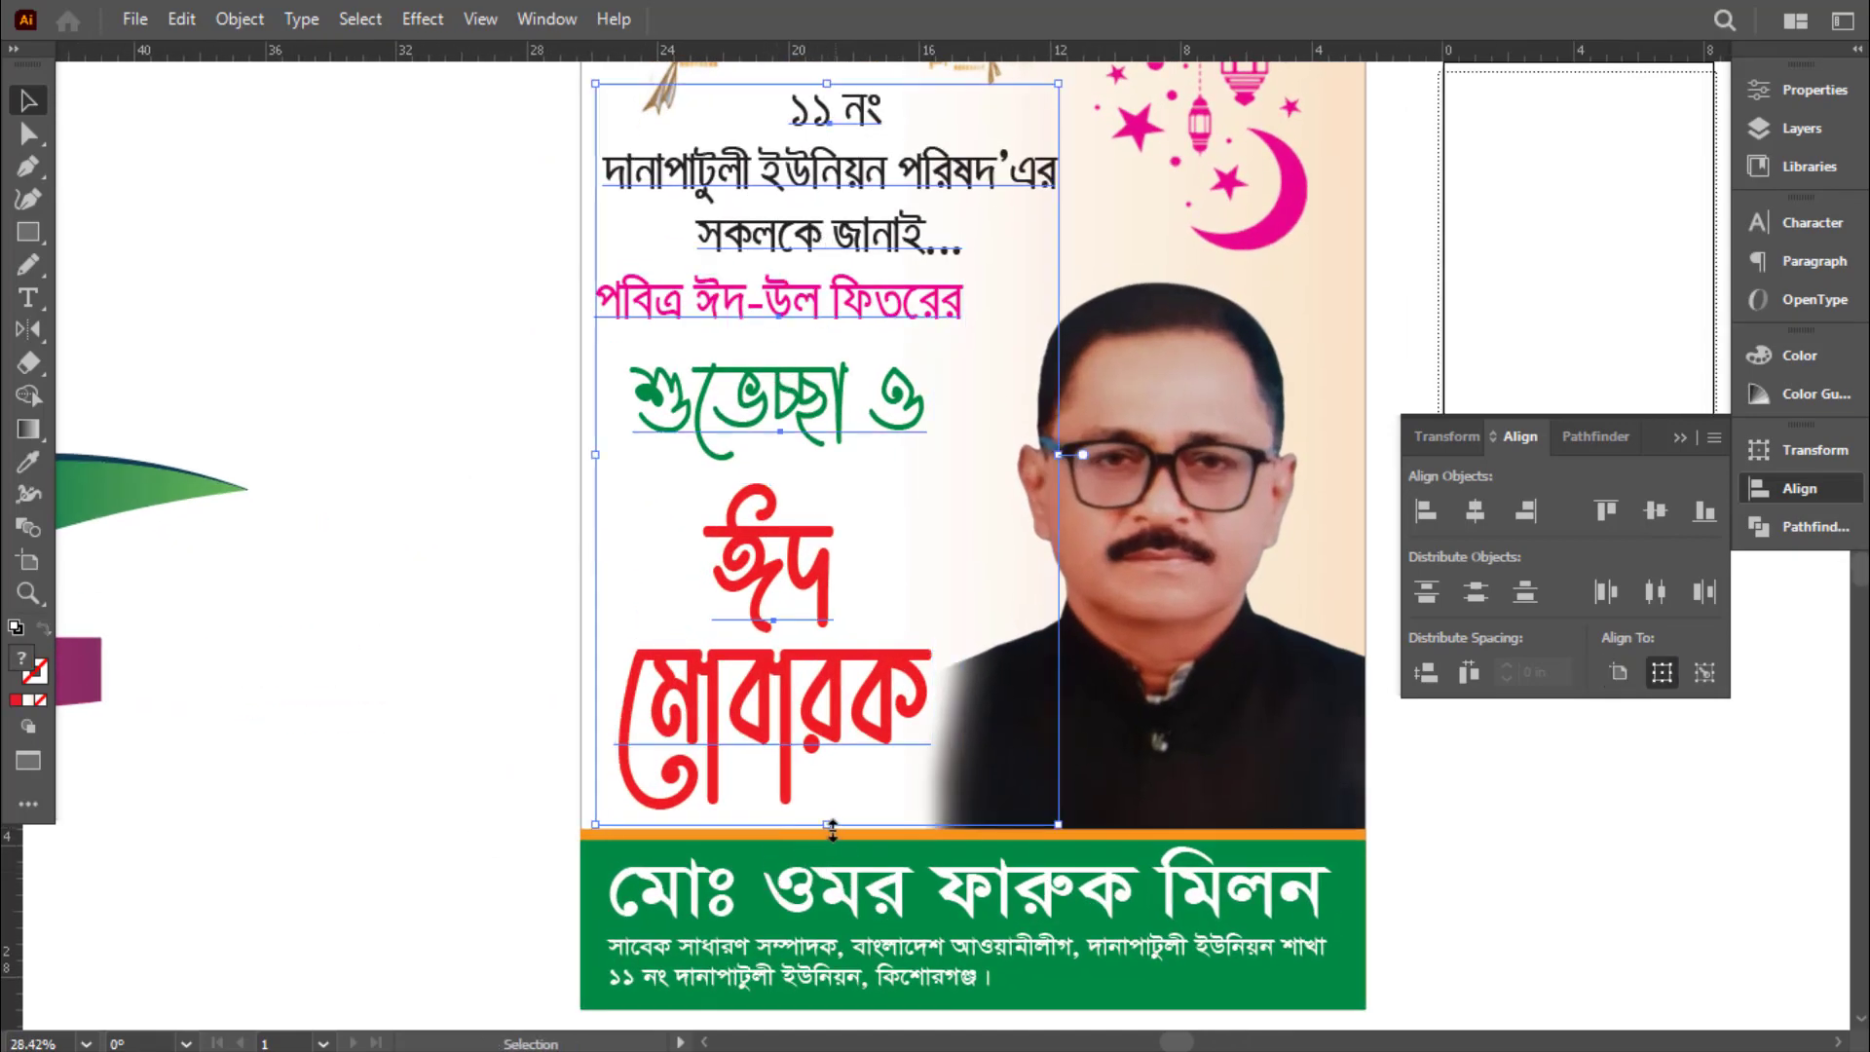
drag(832, 830, 834, 710)
Rotate the magenta curved shape 180 degrees and place it on the orange line at the poster's lower left
scroll(681, 743, down, 2)
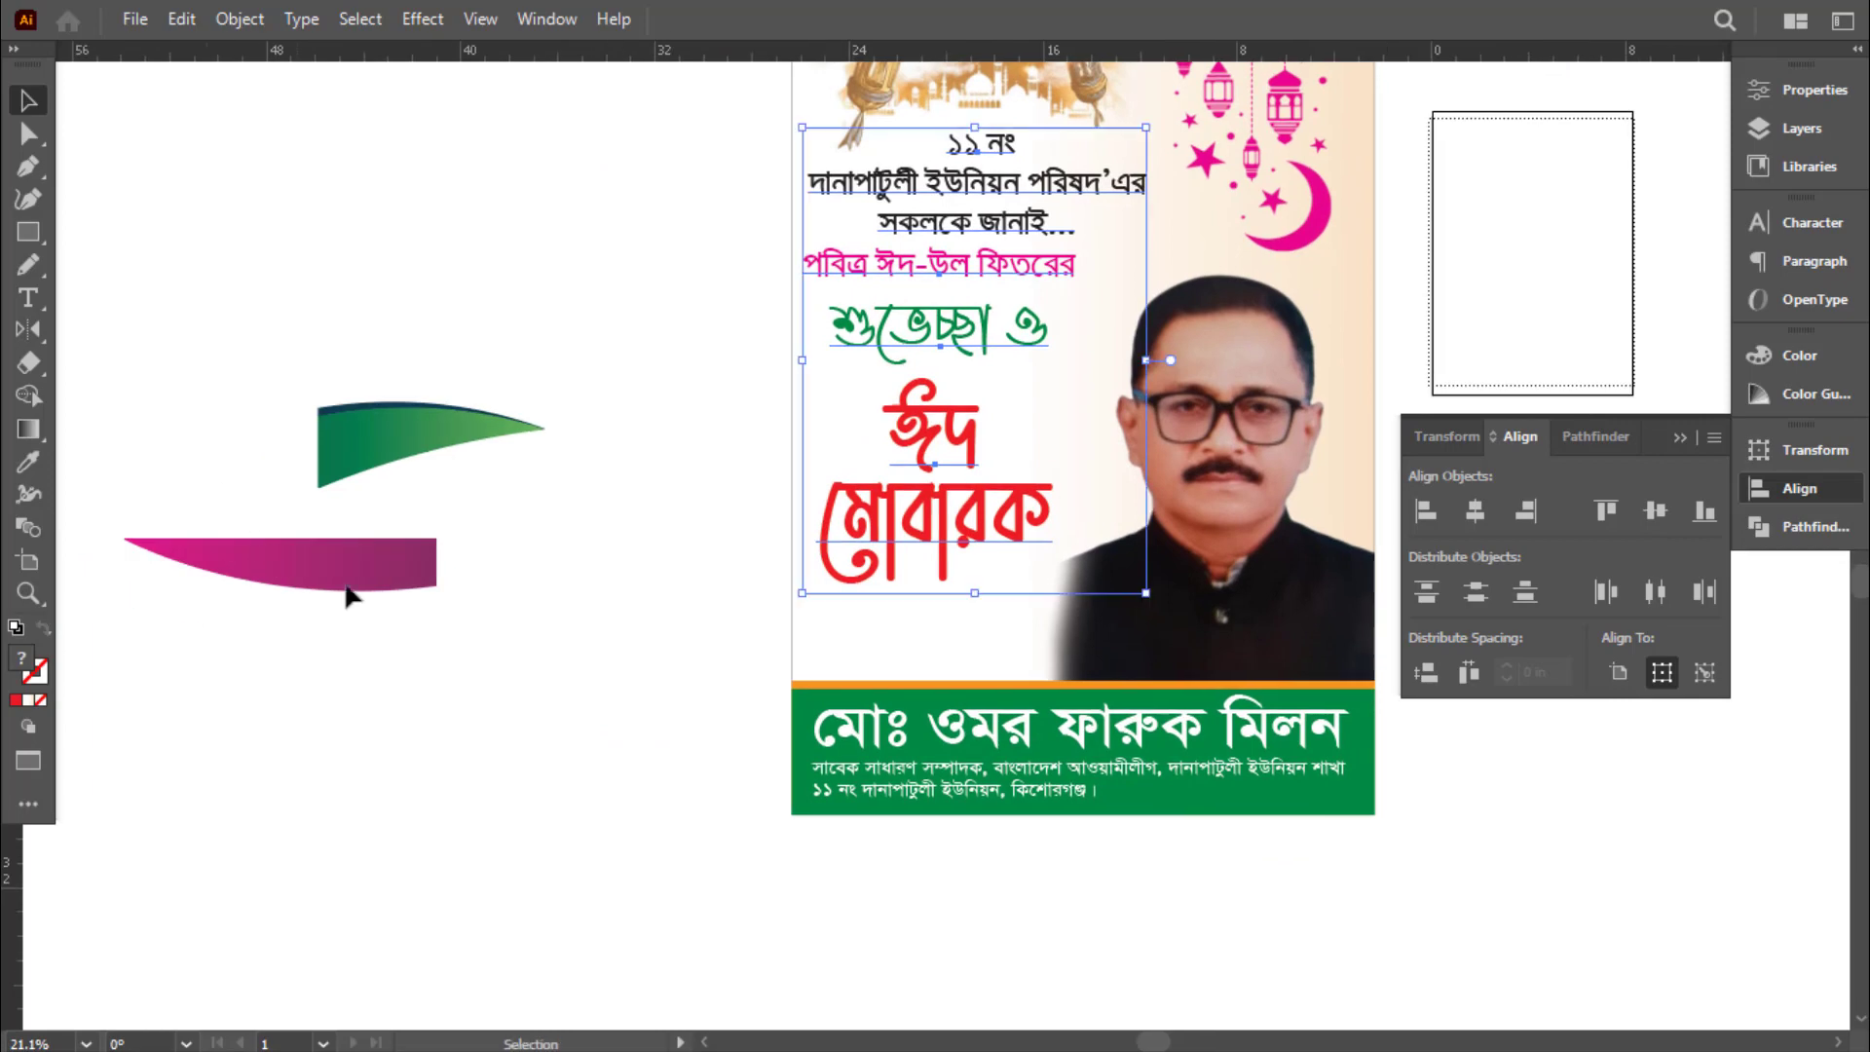
click(347, 594)
click(323, 342)
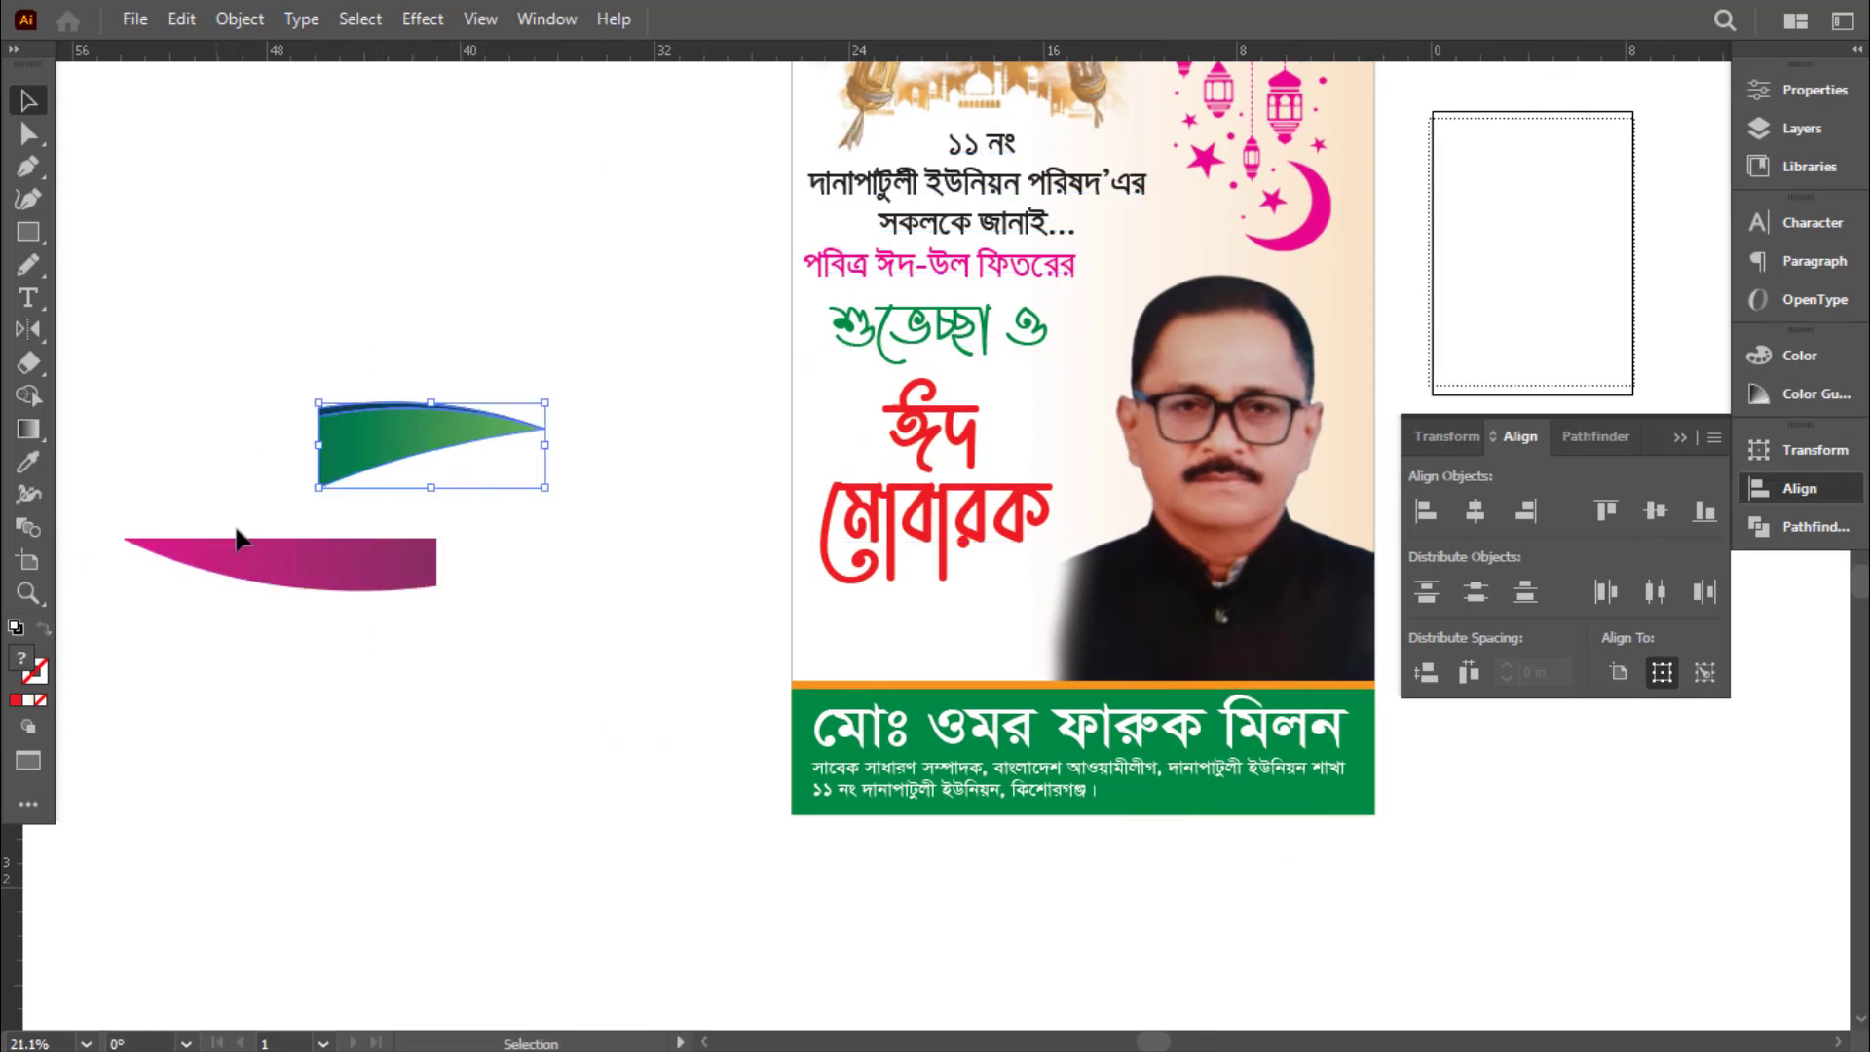
drag(238, 536, 745, 608)
scroll(943, 638, up, 3)
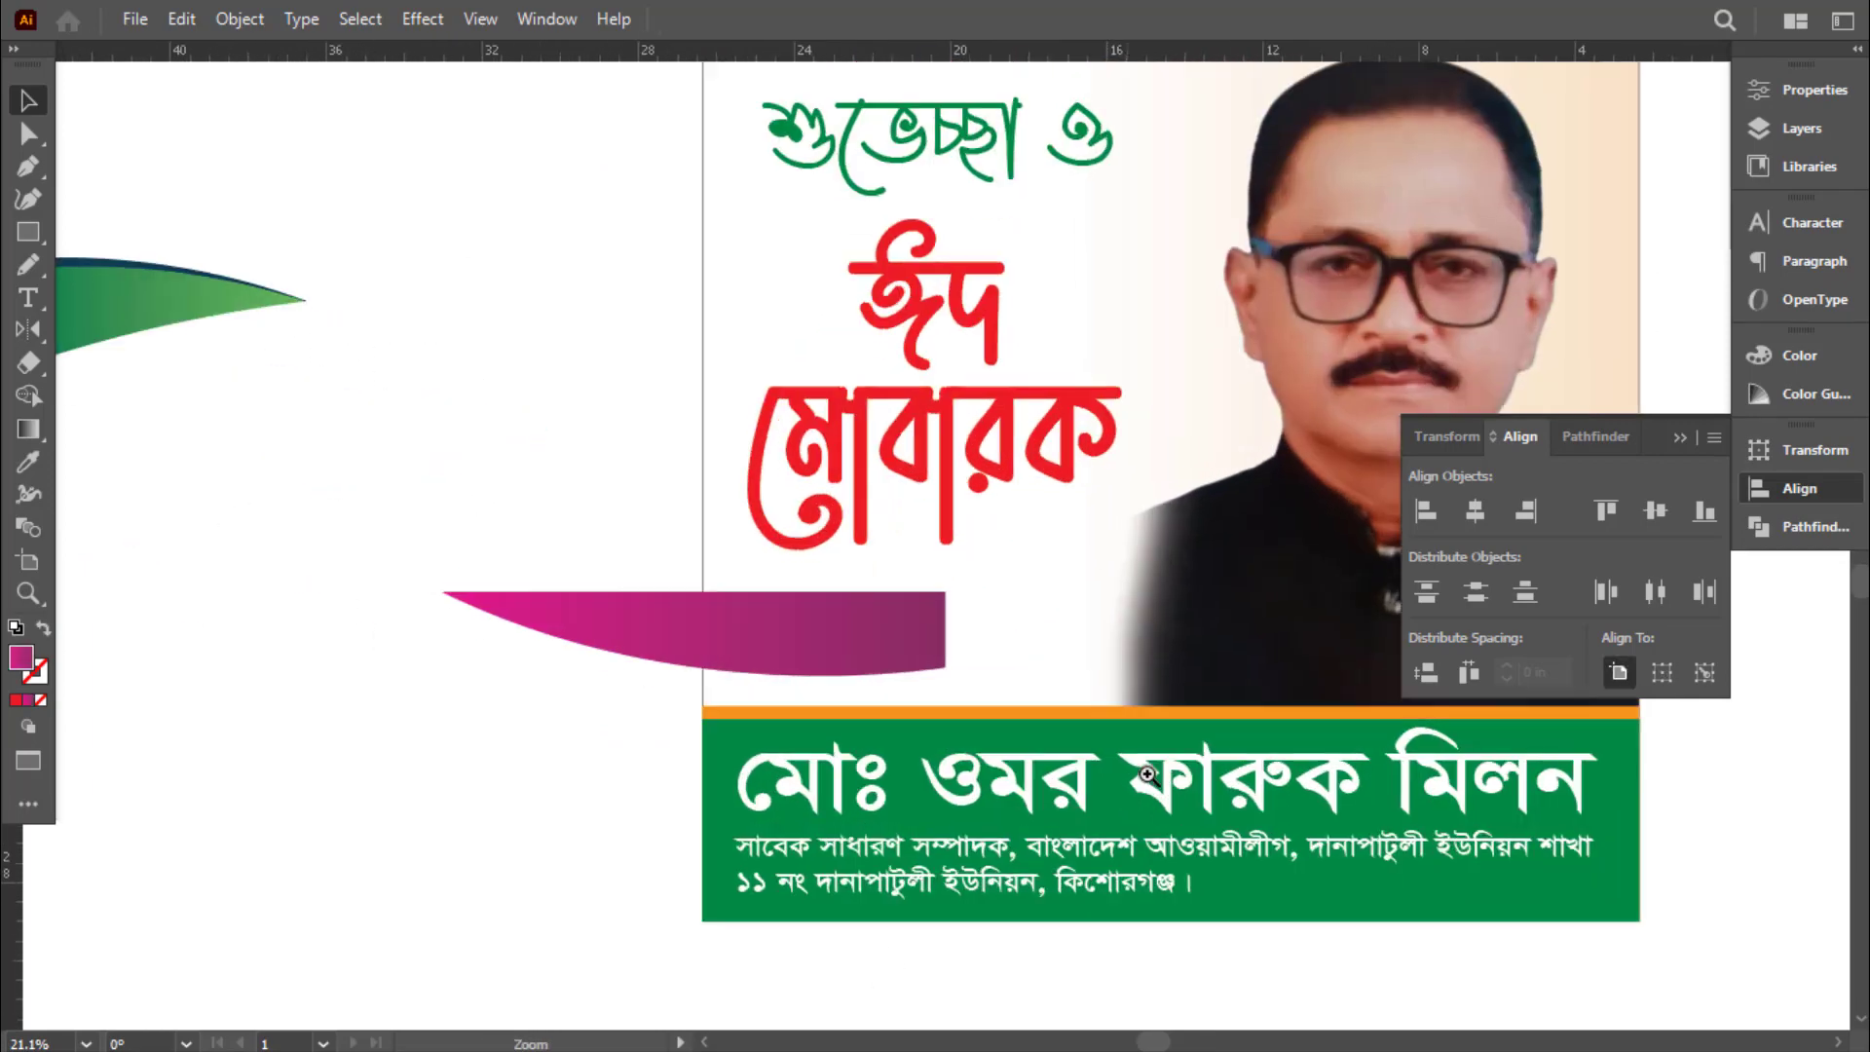
drag(715, 586, 608, 884)
drag(584, 478, 875, 513)
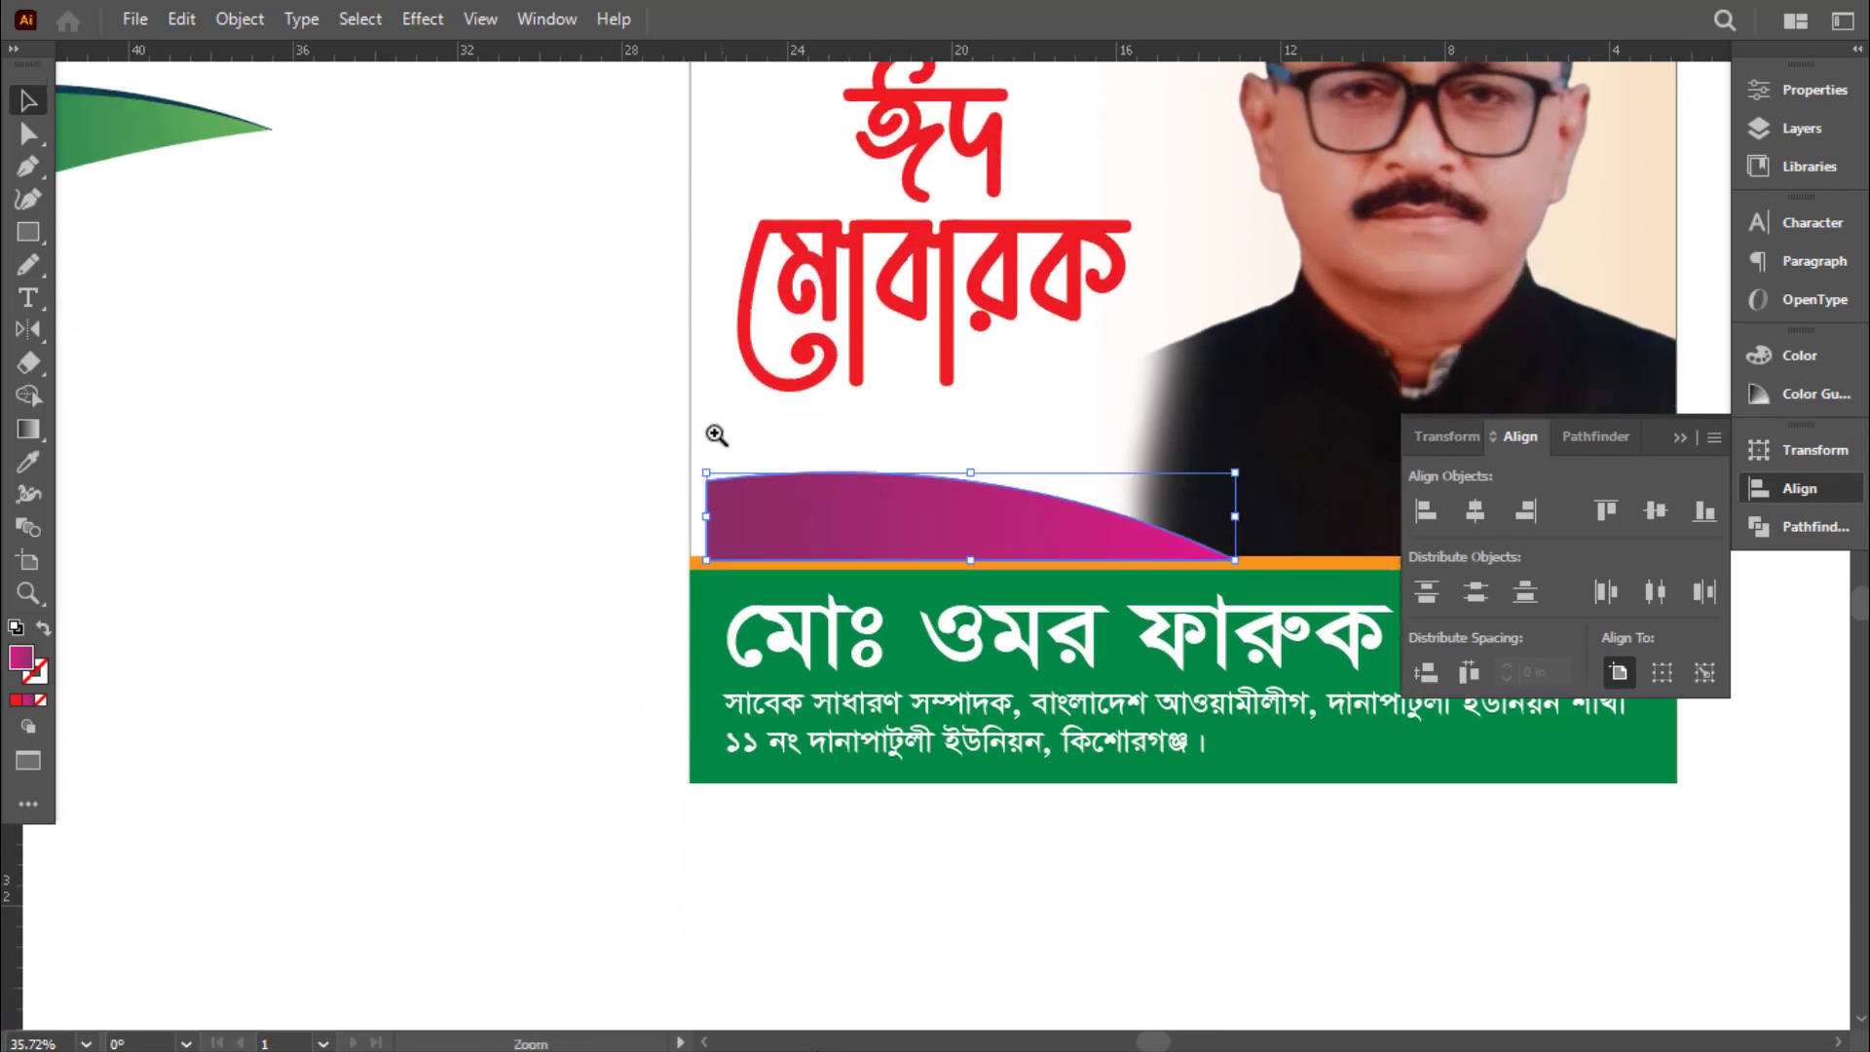
Align the magenta curve's left edge with the poster background, then make the curve taller and slightly narrower
drag(698, 526, 711, 531)
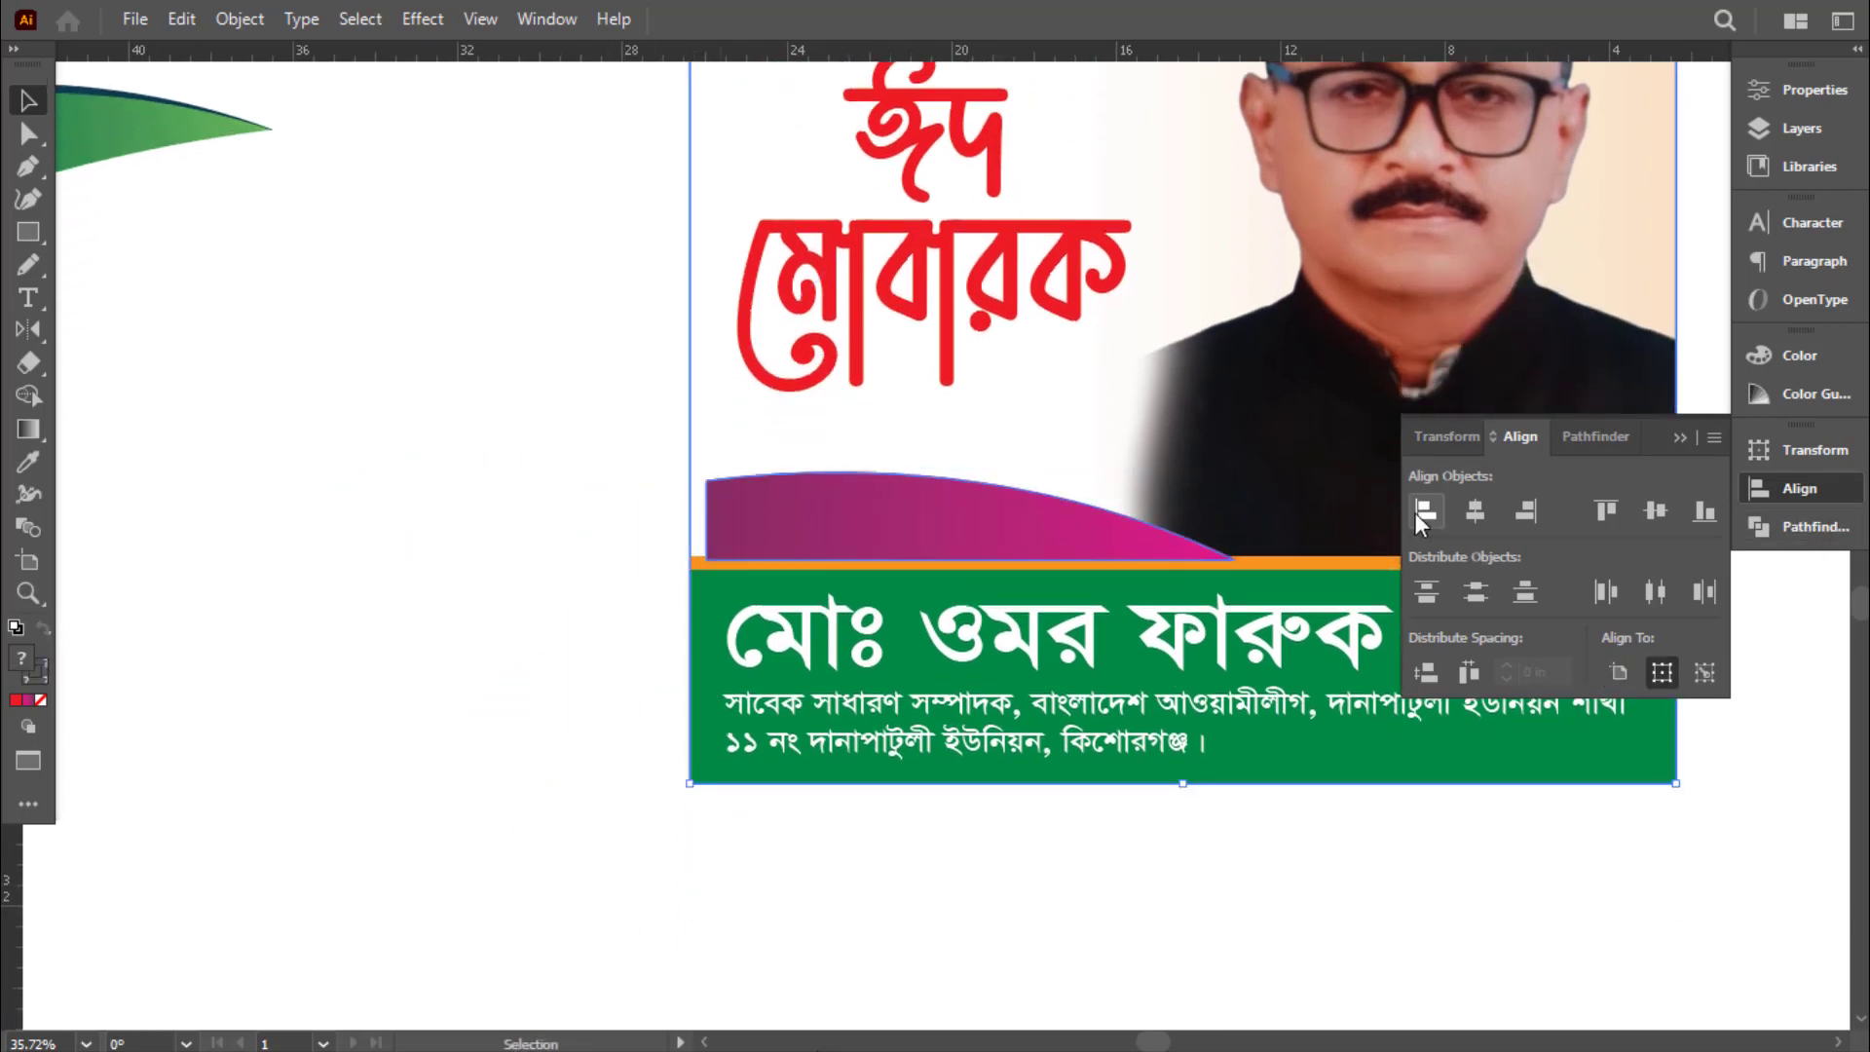
click(1425, 511)
click(457, 411)
drag(1006, 569, 802, 639)
click(857, 605)
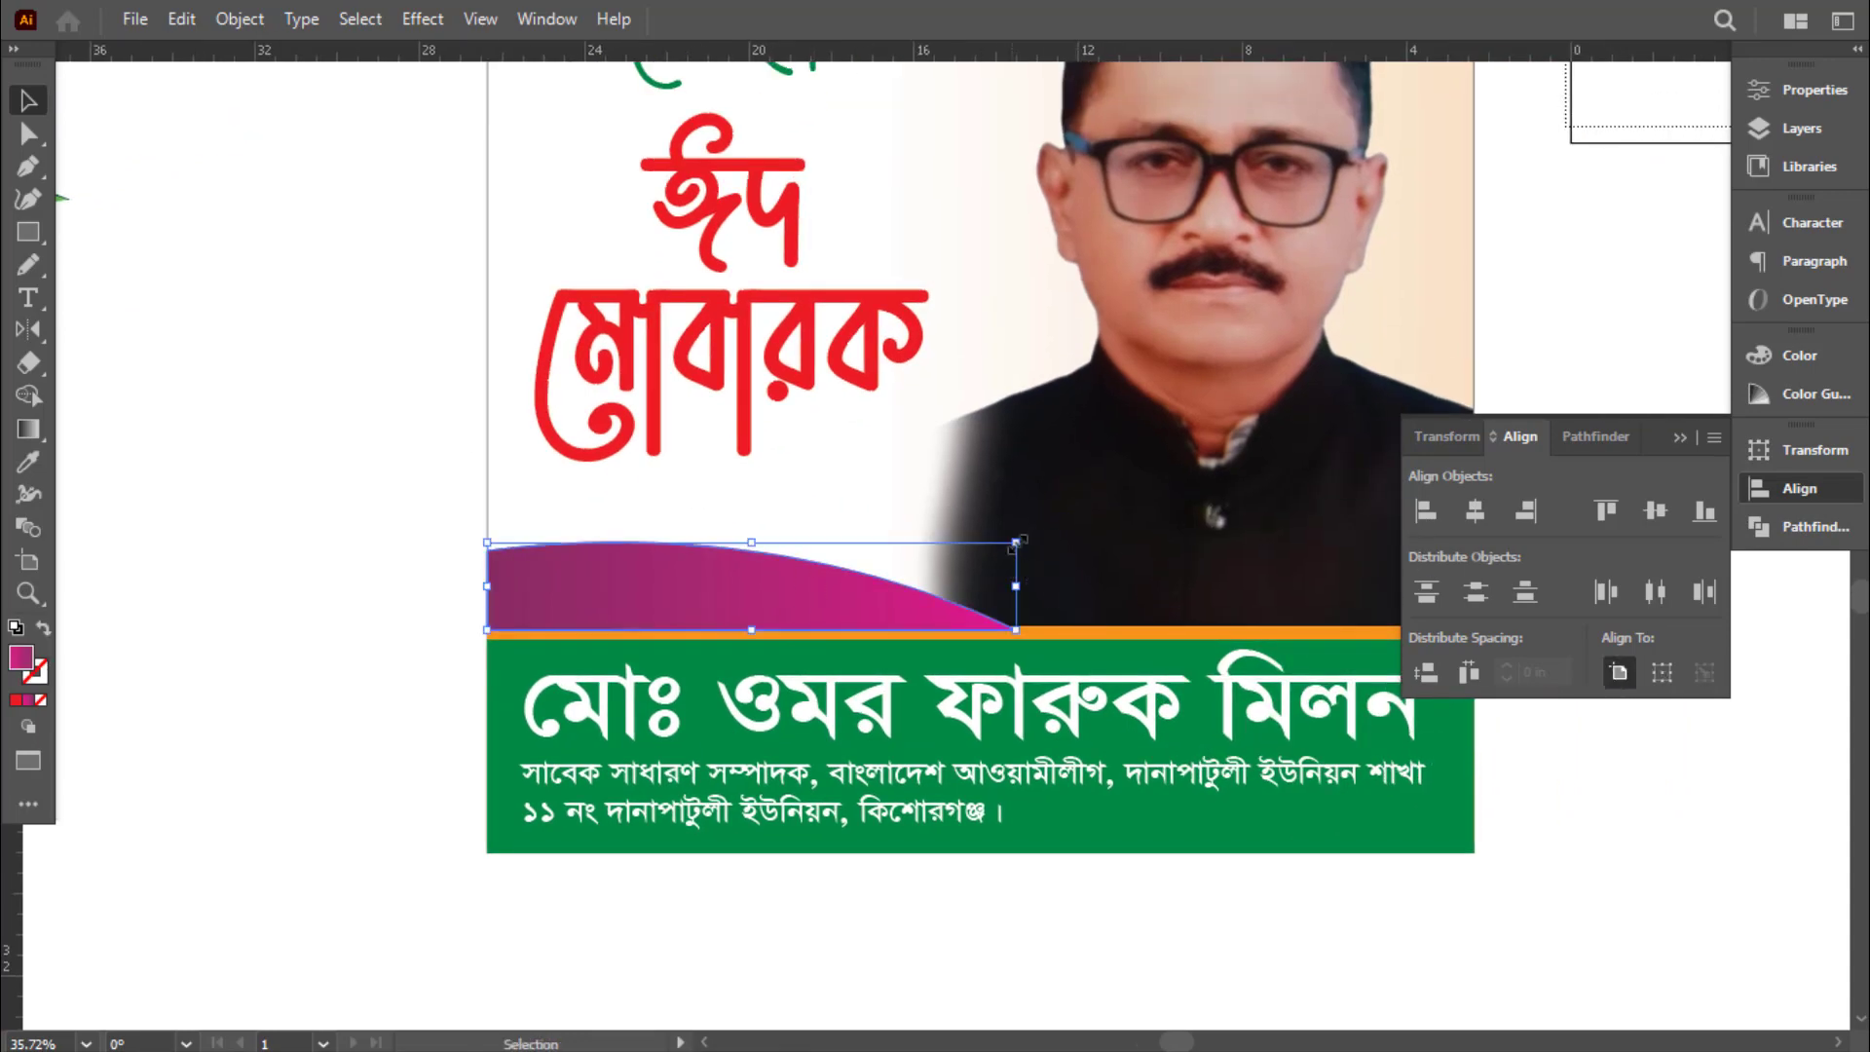
drag(1016, 542, 983, 513)
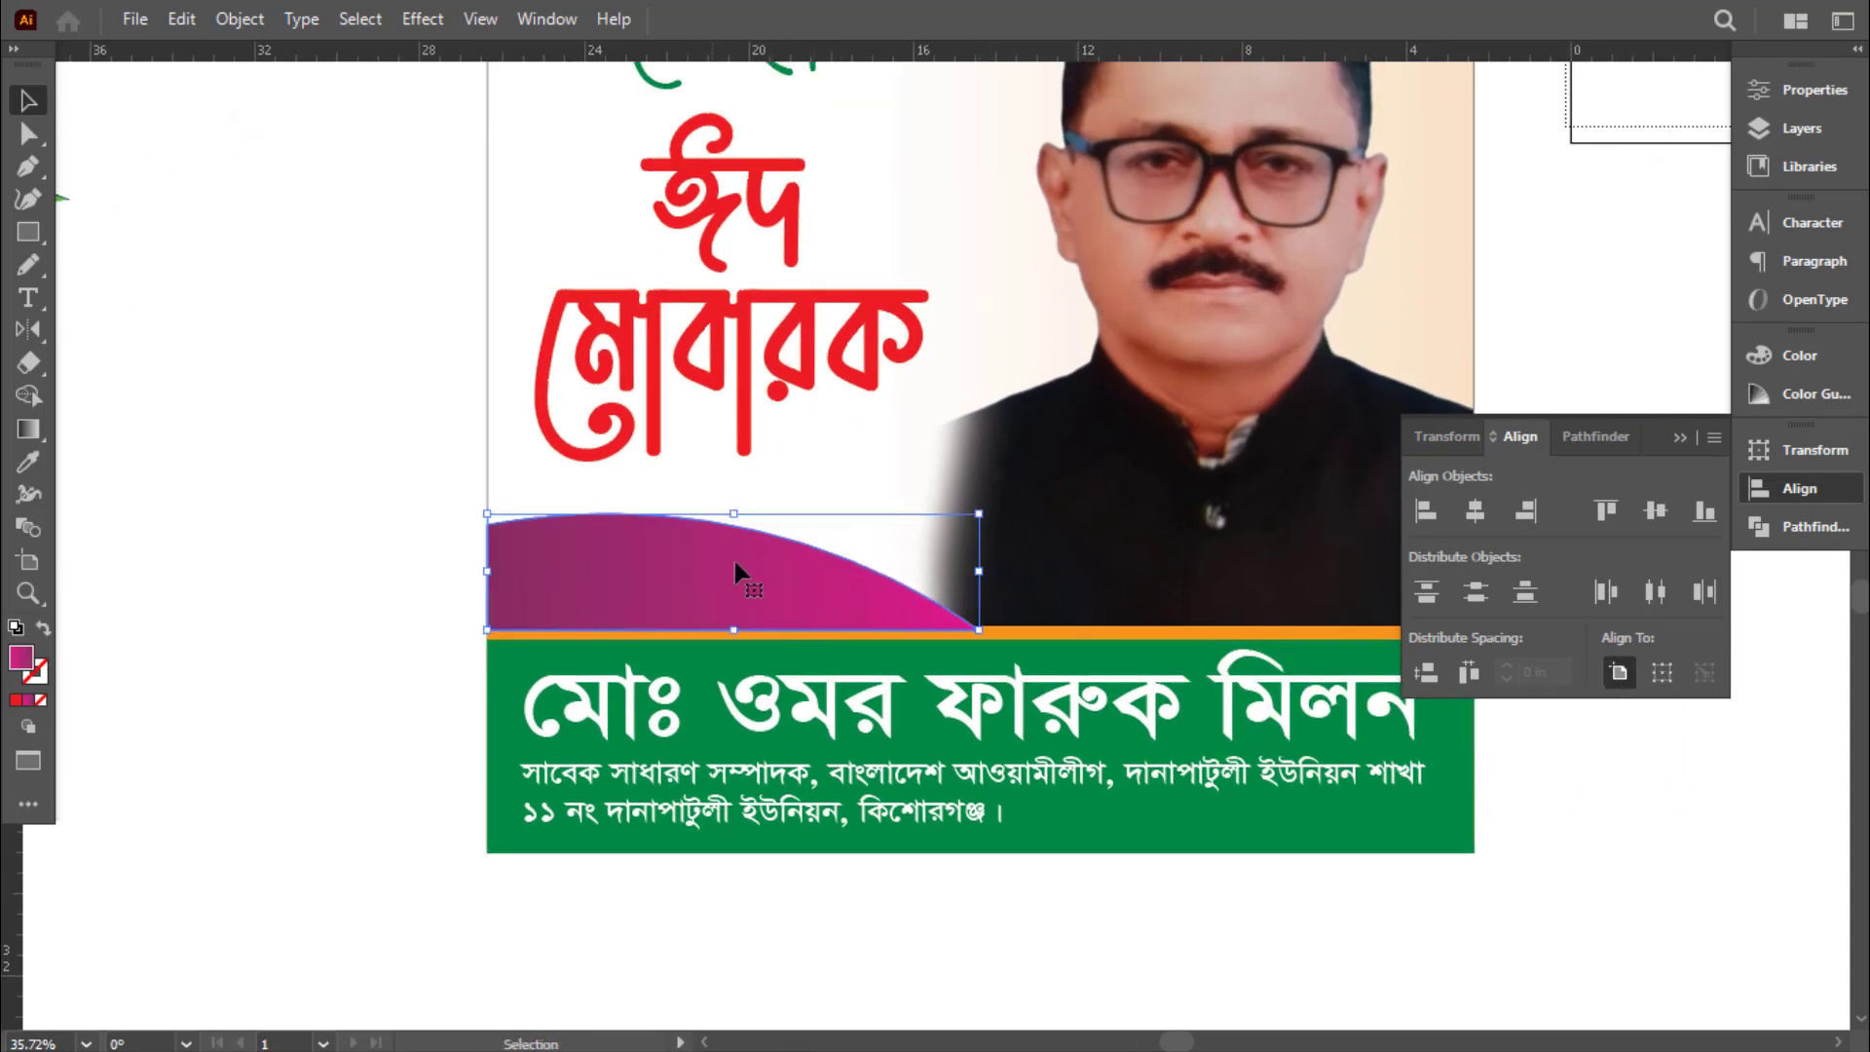
Place the magenta curve behind the portrait, one level above the gradient background
key(a)
key(ctrl+shift+[)
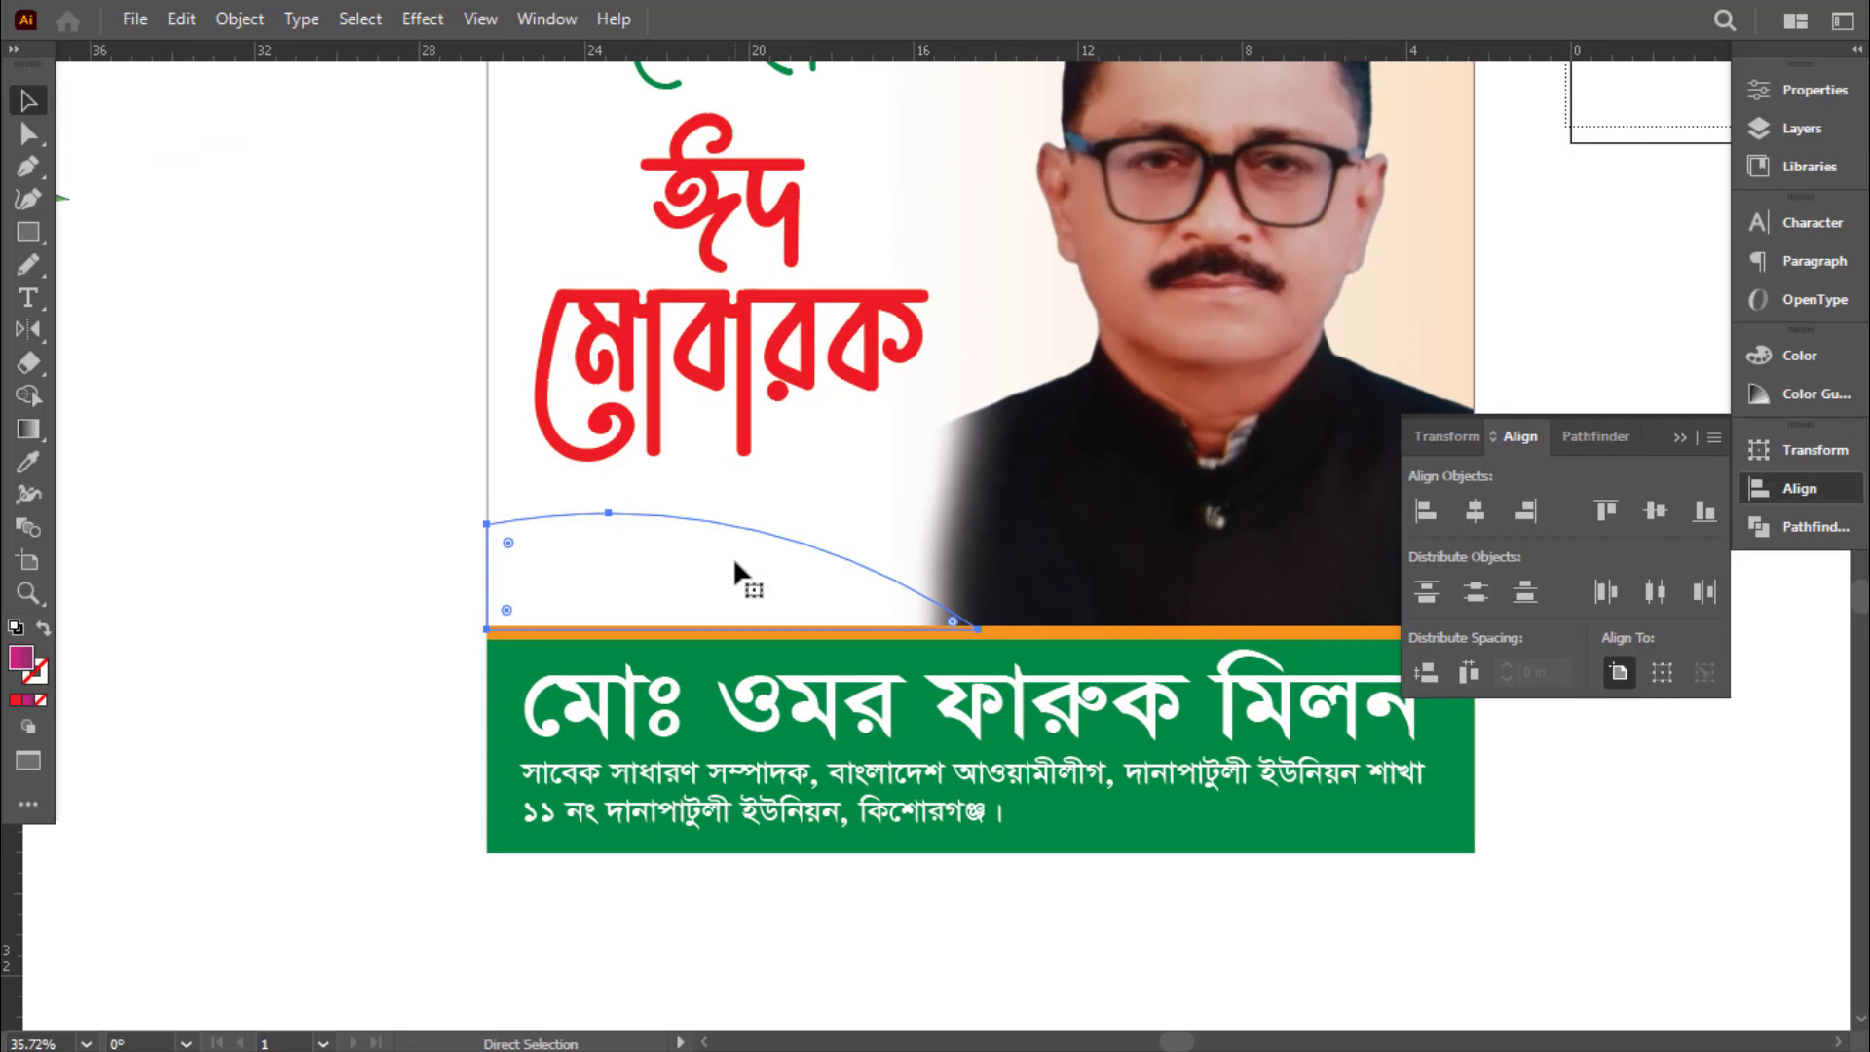
key(ctrl+])
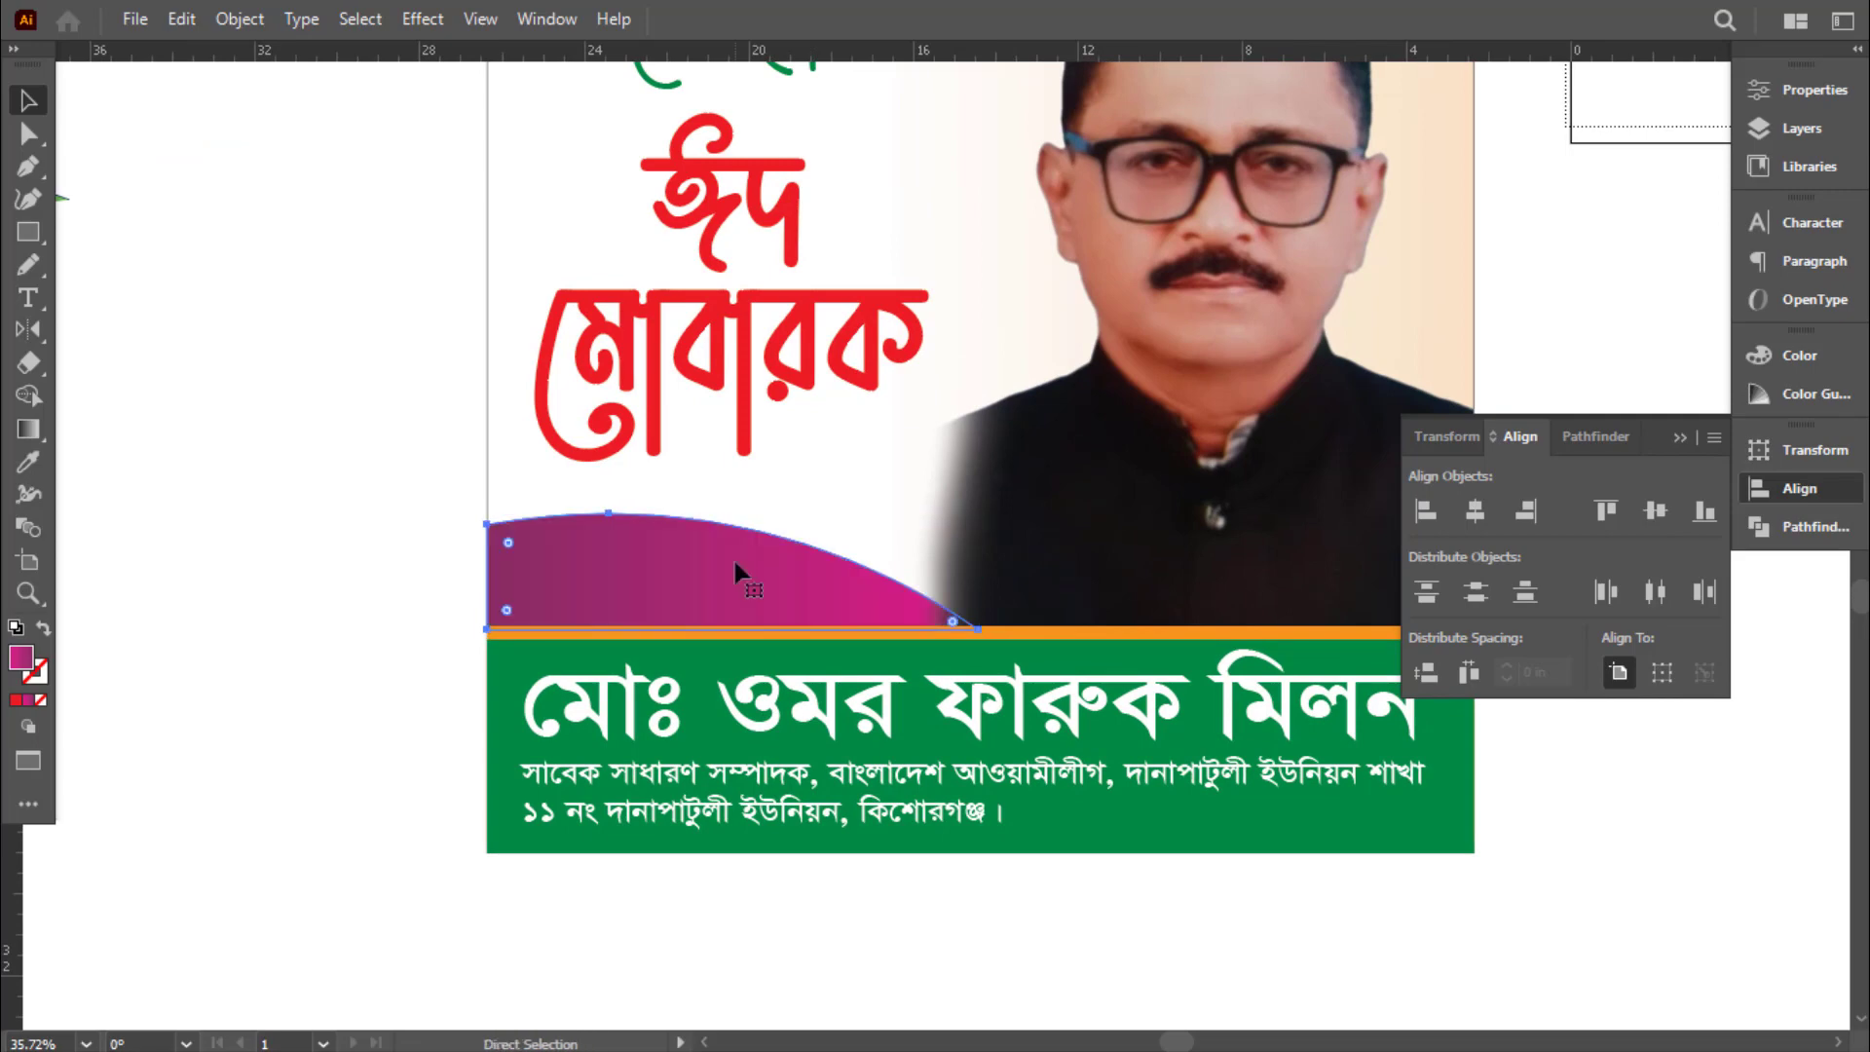
Duplicate the magenta curve slightly higher behind the original and stretch the copy rightward and down to the orange line
drag(775, 594, 897, 669)
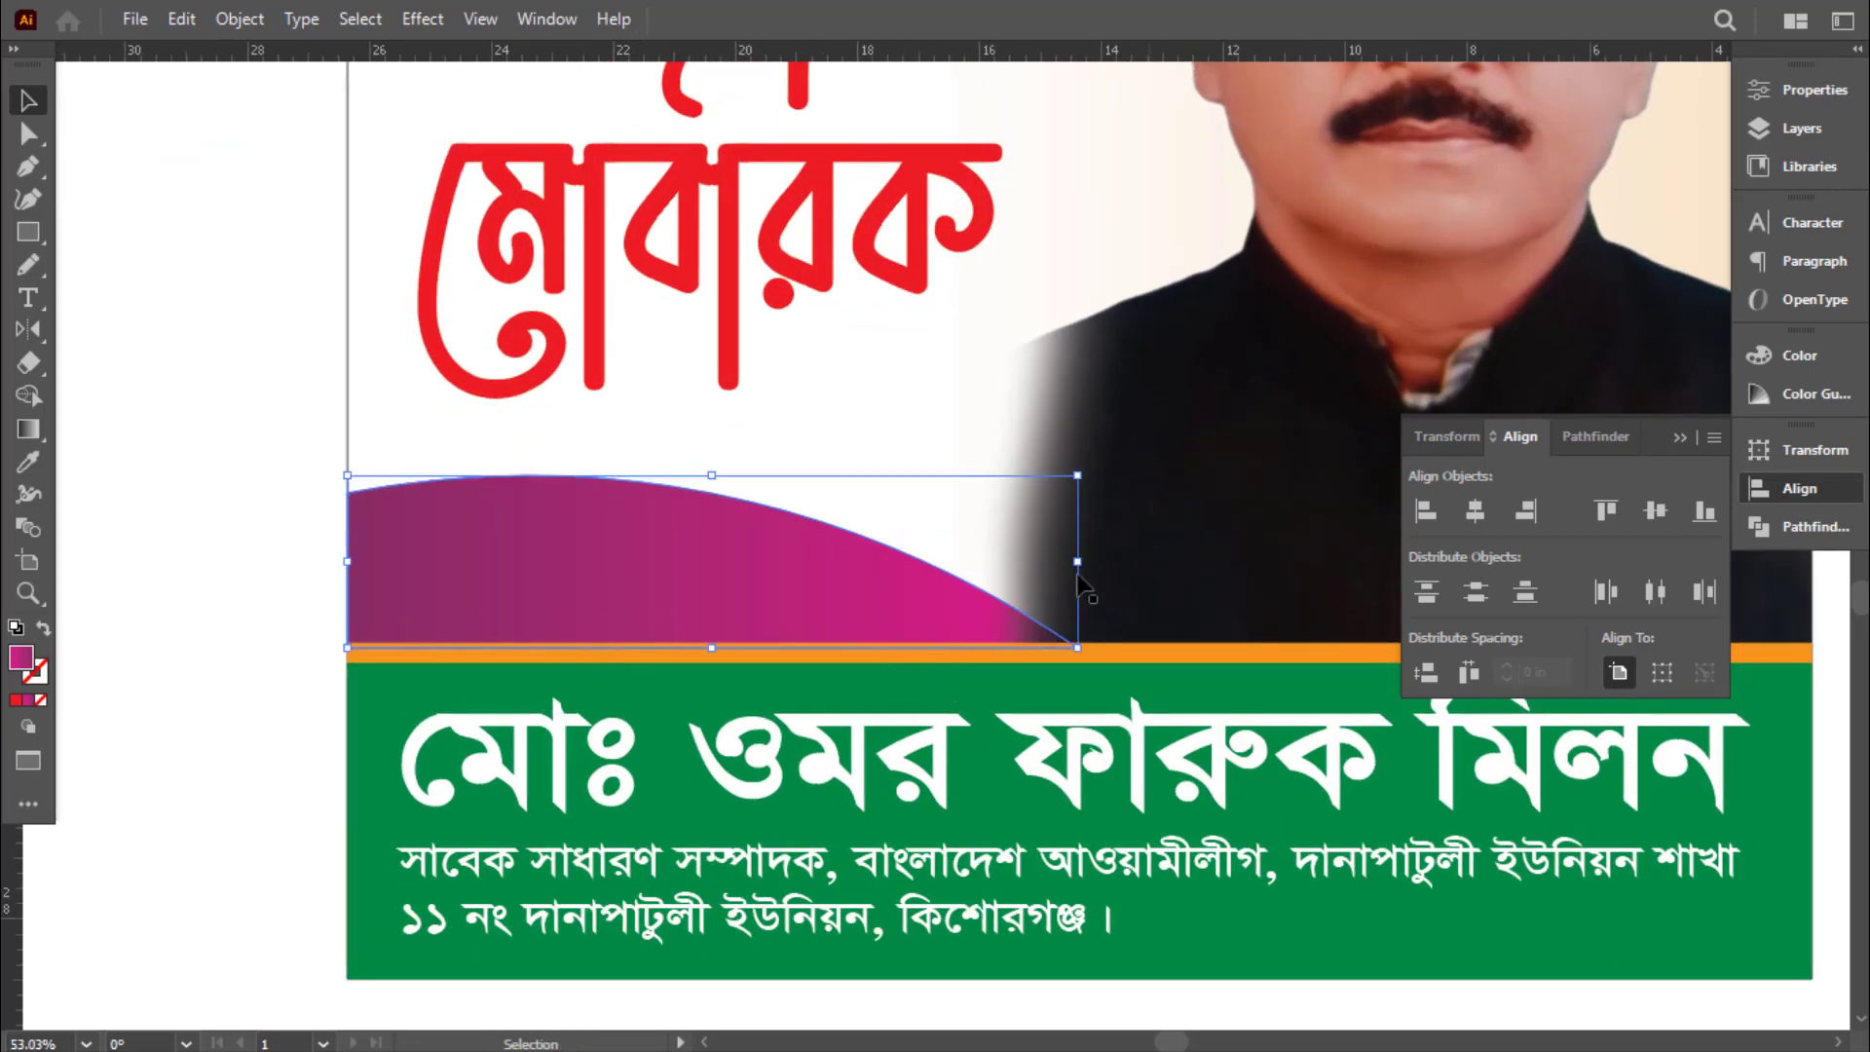
drag(657, 588, 661, 578)
key(a)
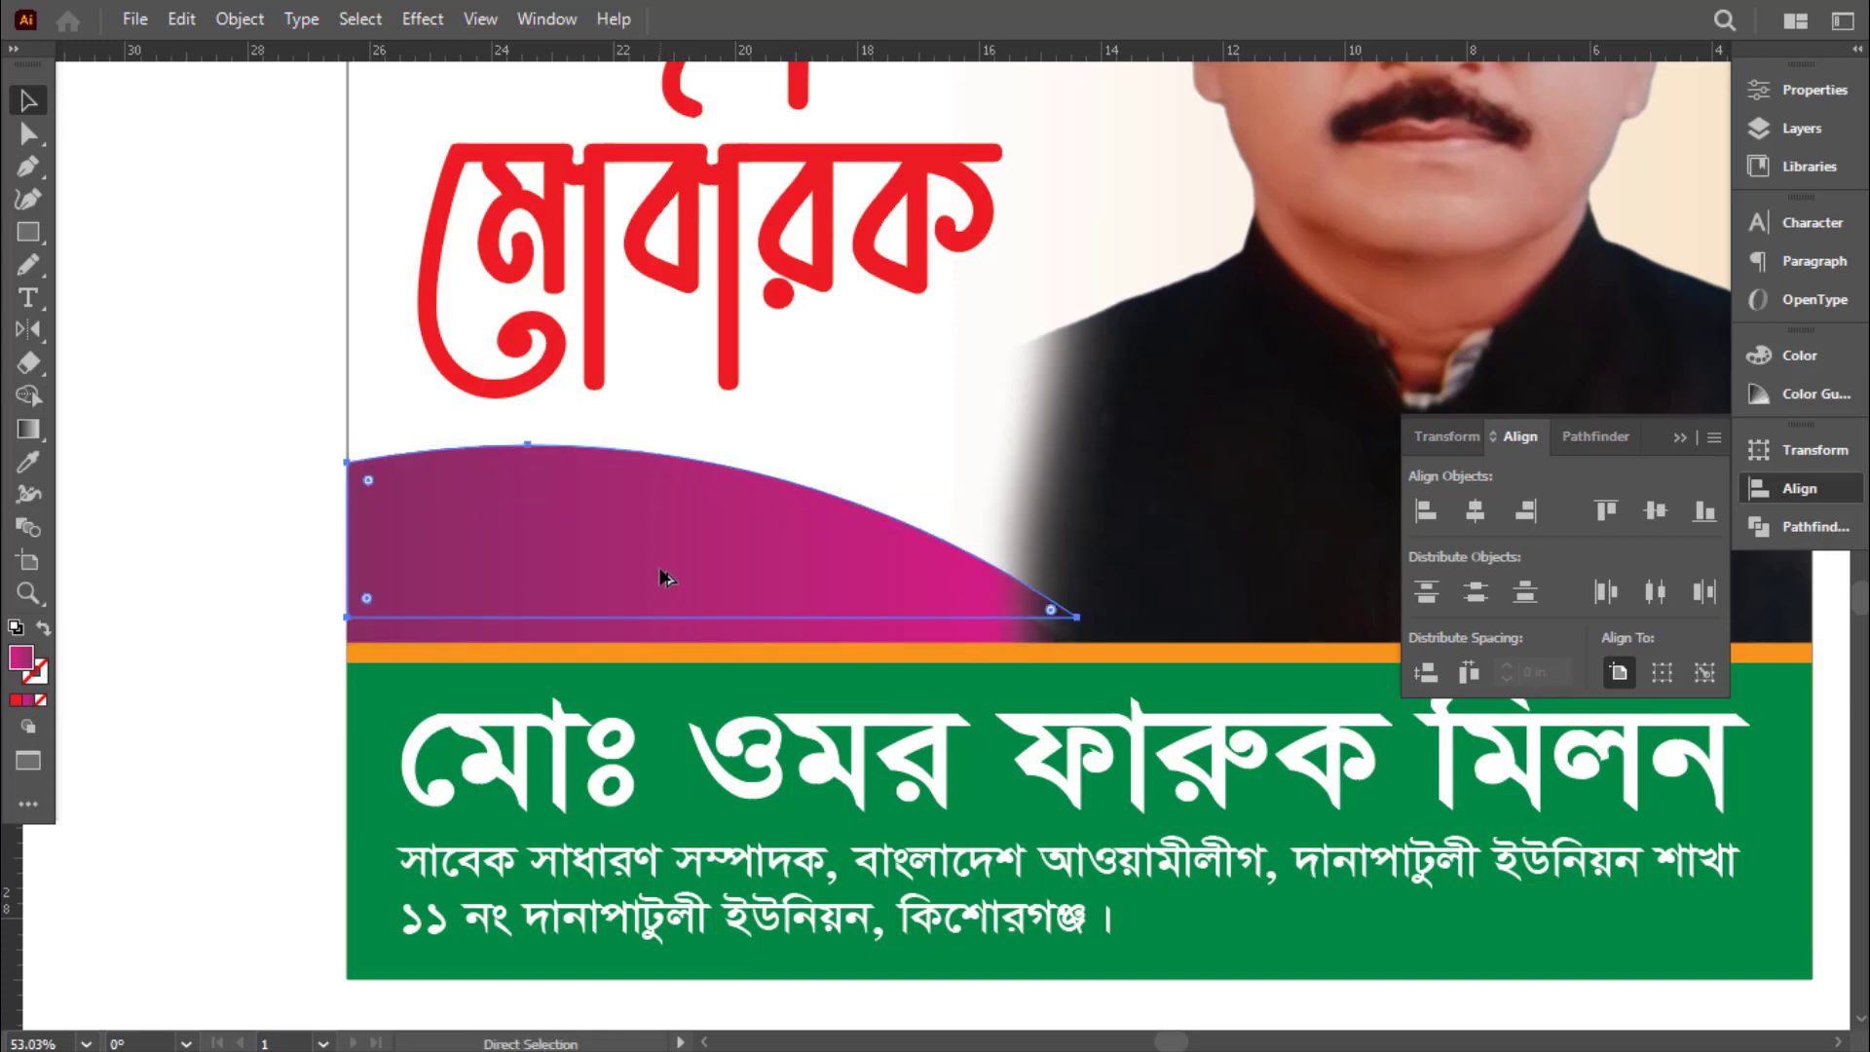
key(v)
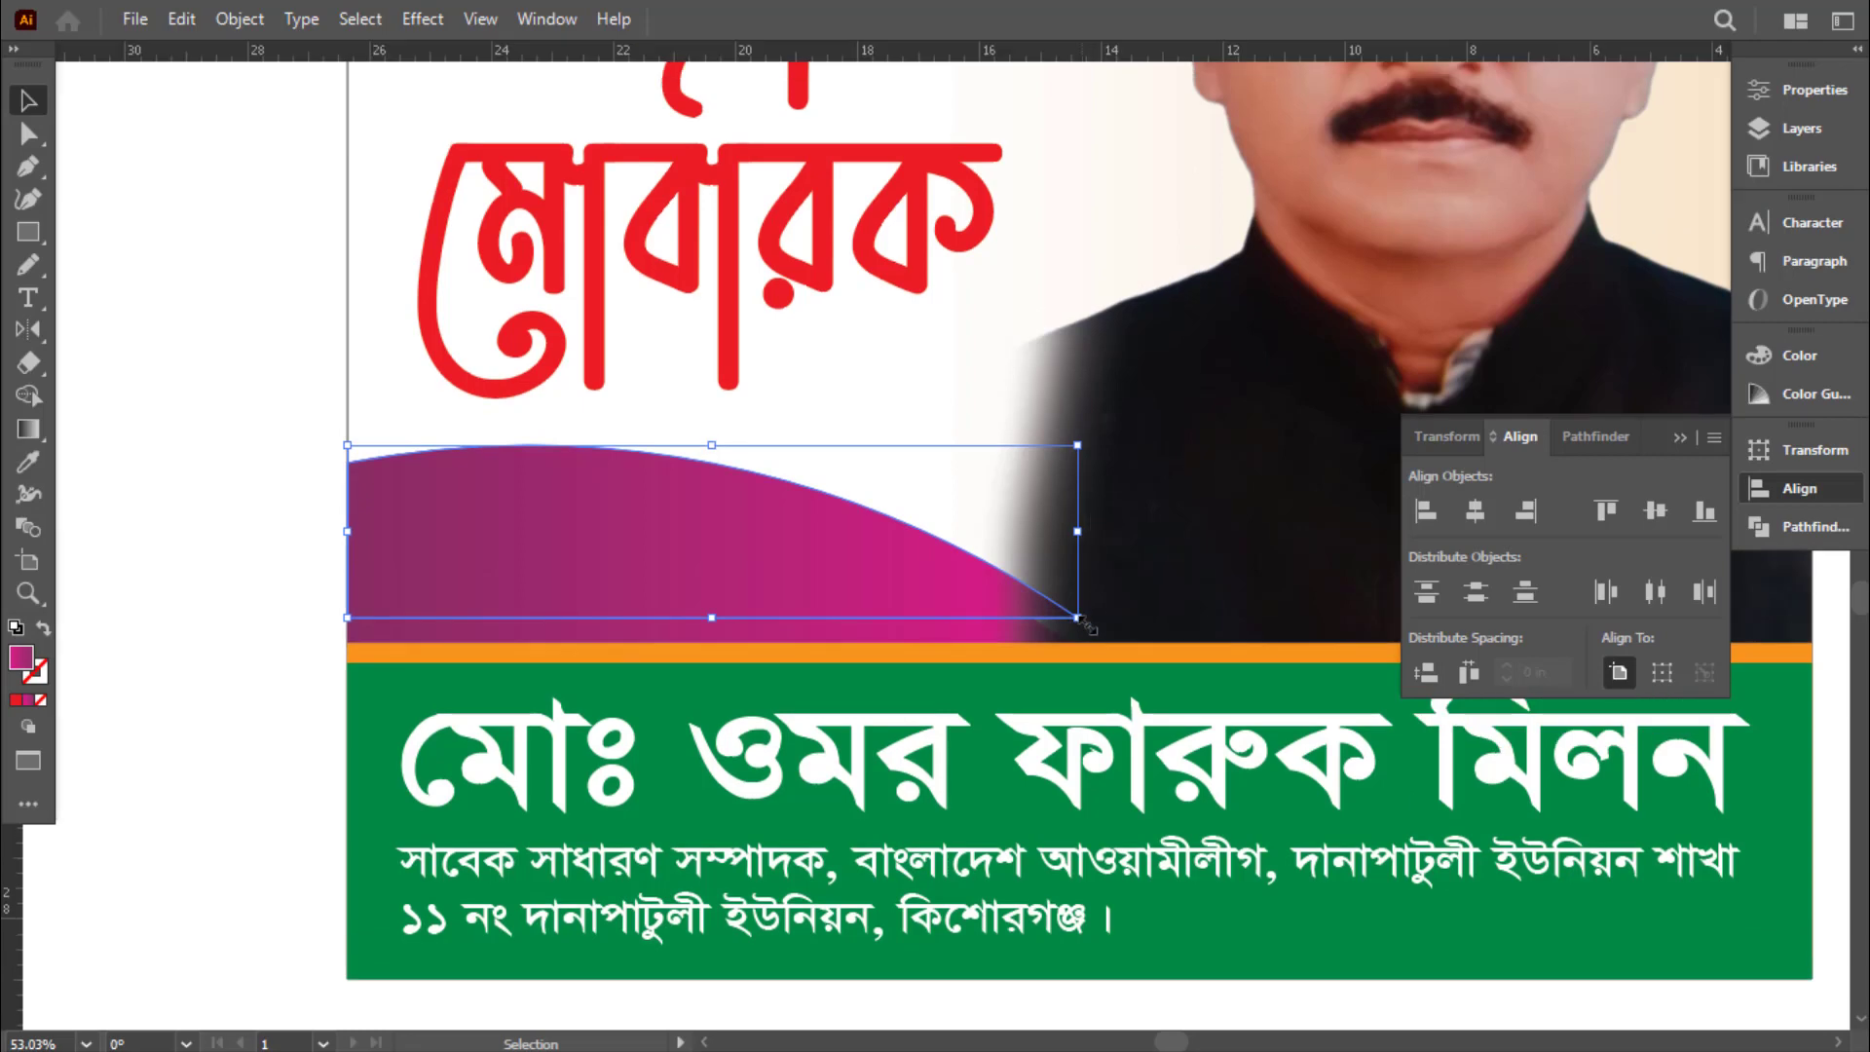
drag(1083, 624, 1190, 644)
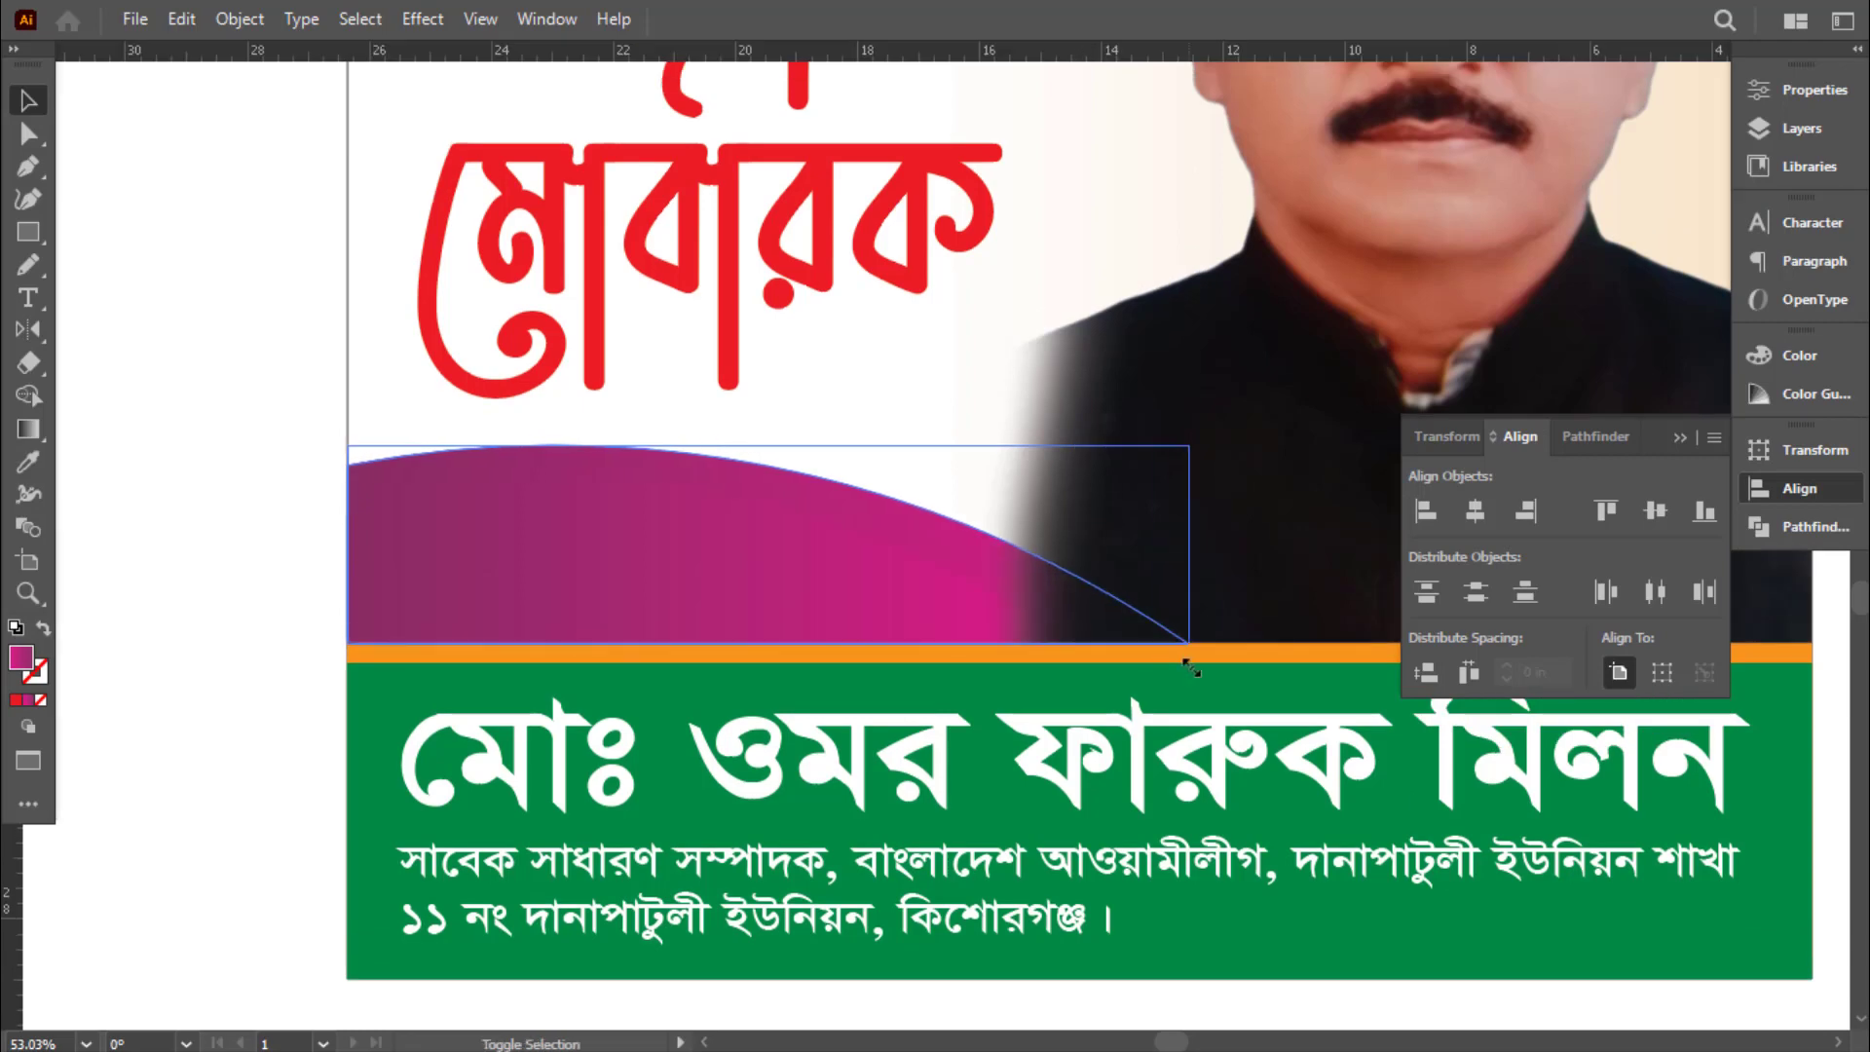
Fill the rear copy of the curve with the green gradient sampled from the green curved shape beside the poster
key(z)
drag(788, 621, 677, 630)
drag(677, 630, 844, 662)
key(i)
click(300, 289)
Delete the leftover green curved shape beside the poster
key(v)
drag(218, 162, 304, 408)
key(Delete)
Shrink the green rear curve to a thinner band around the magenta curve and fill it with the sampled magenta gradient
drag(828, 548, 524, 537)
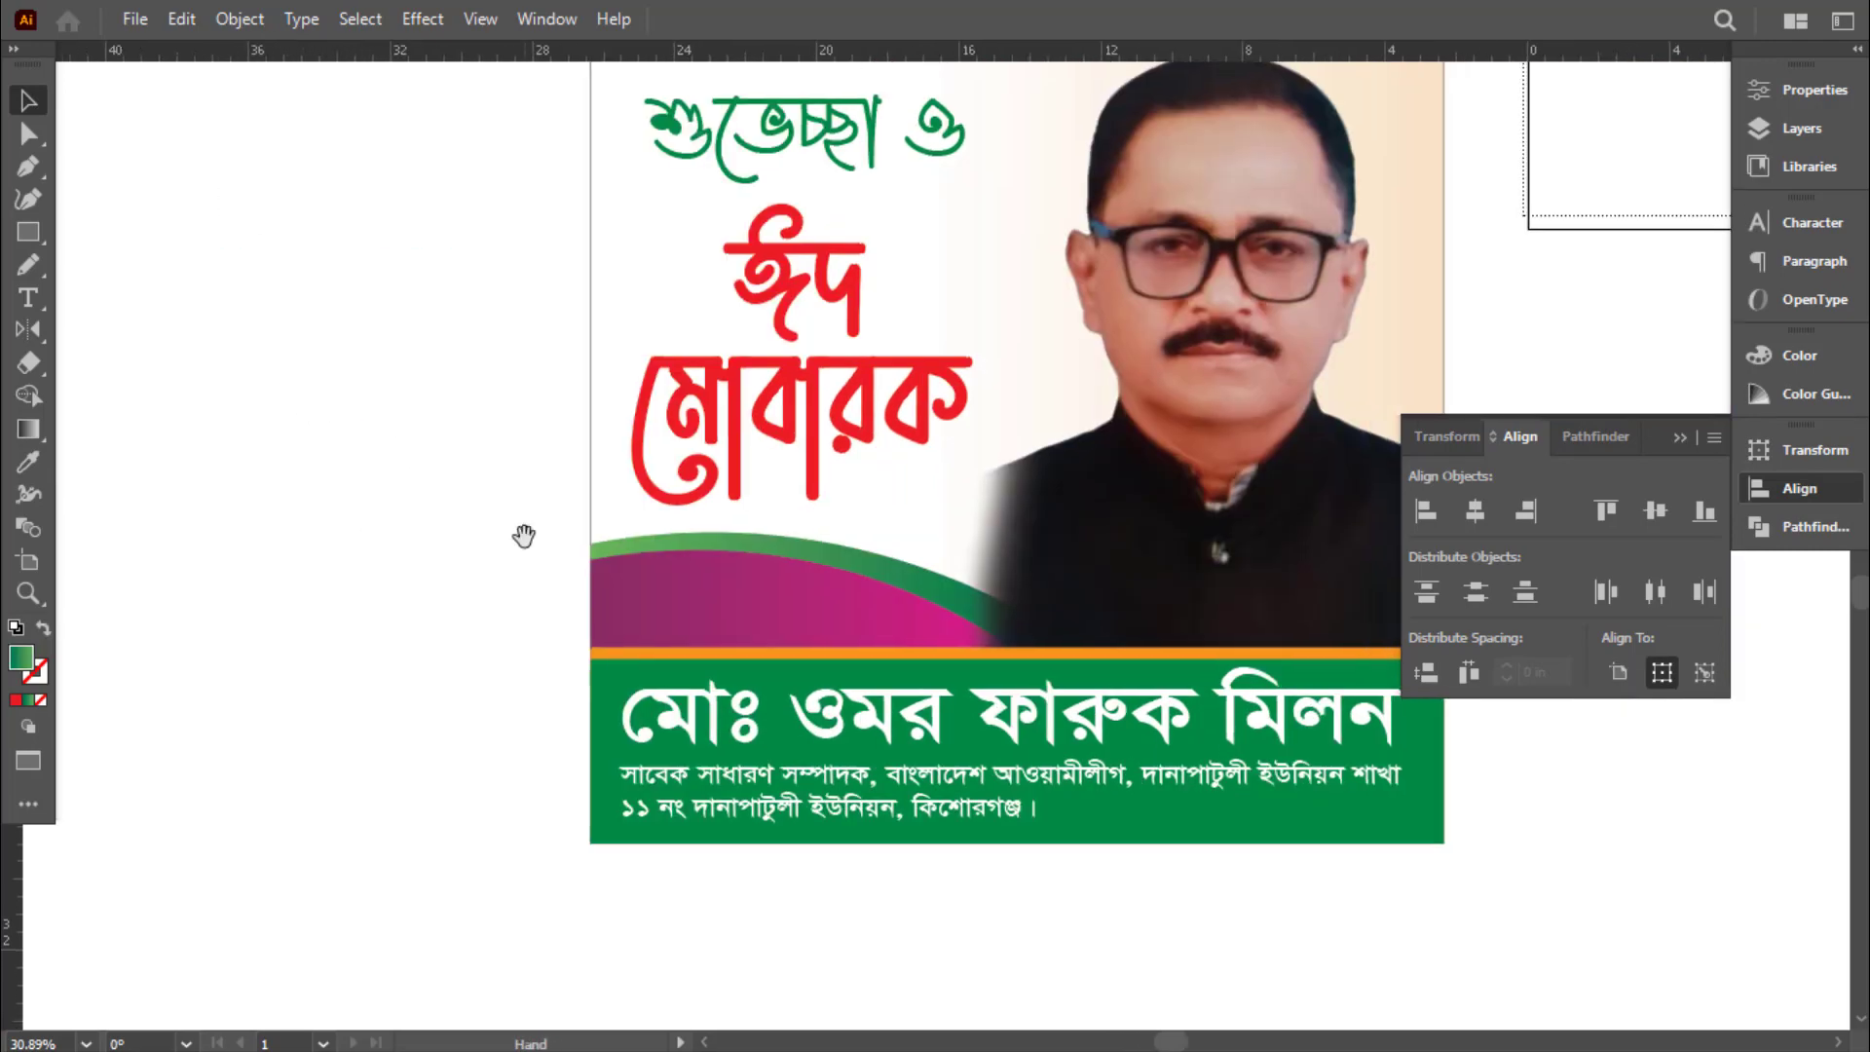
click(1152, 646)
click(779, 514)
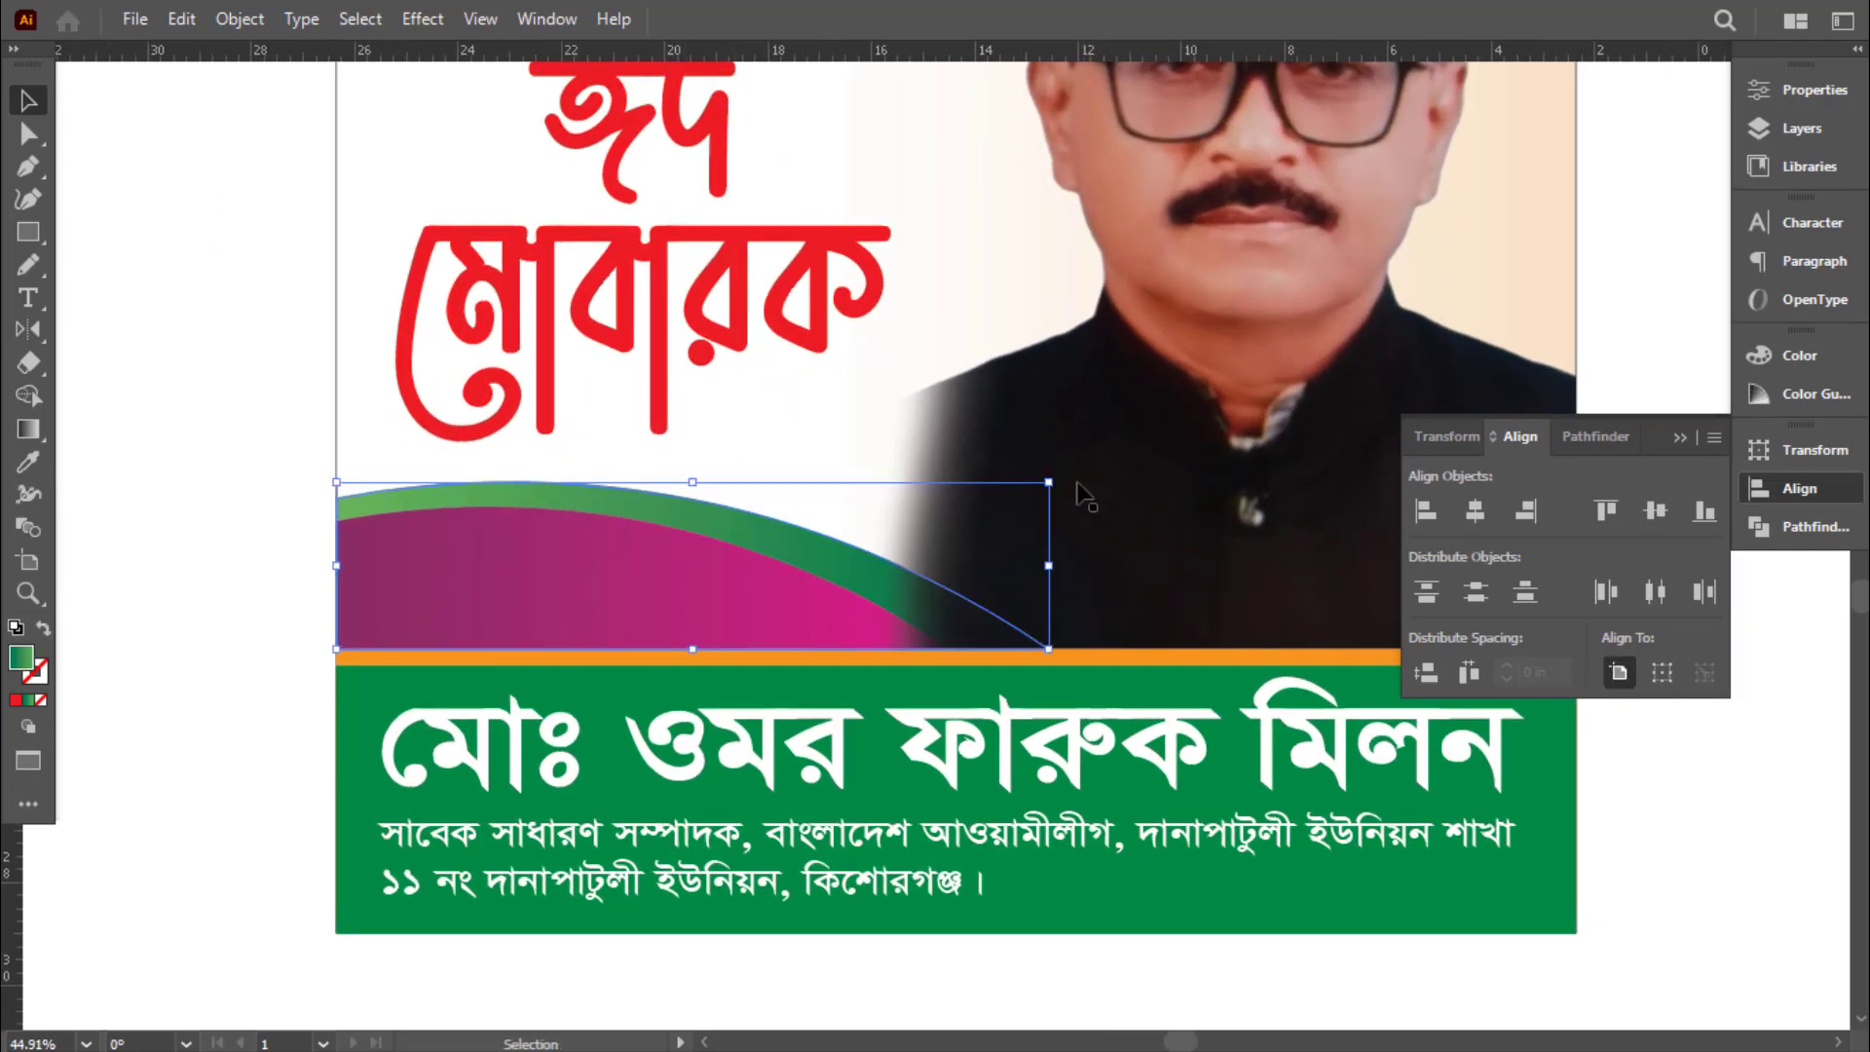
drag(1048, 483, 1004, 492)
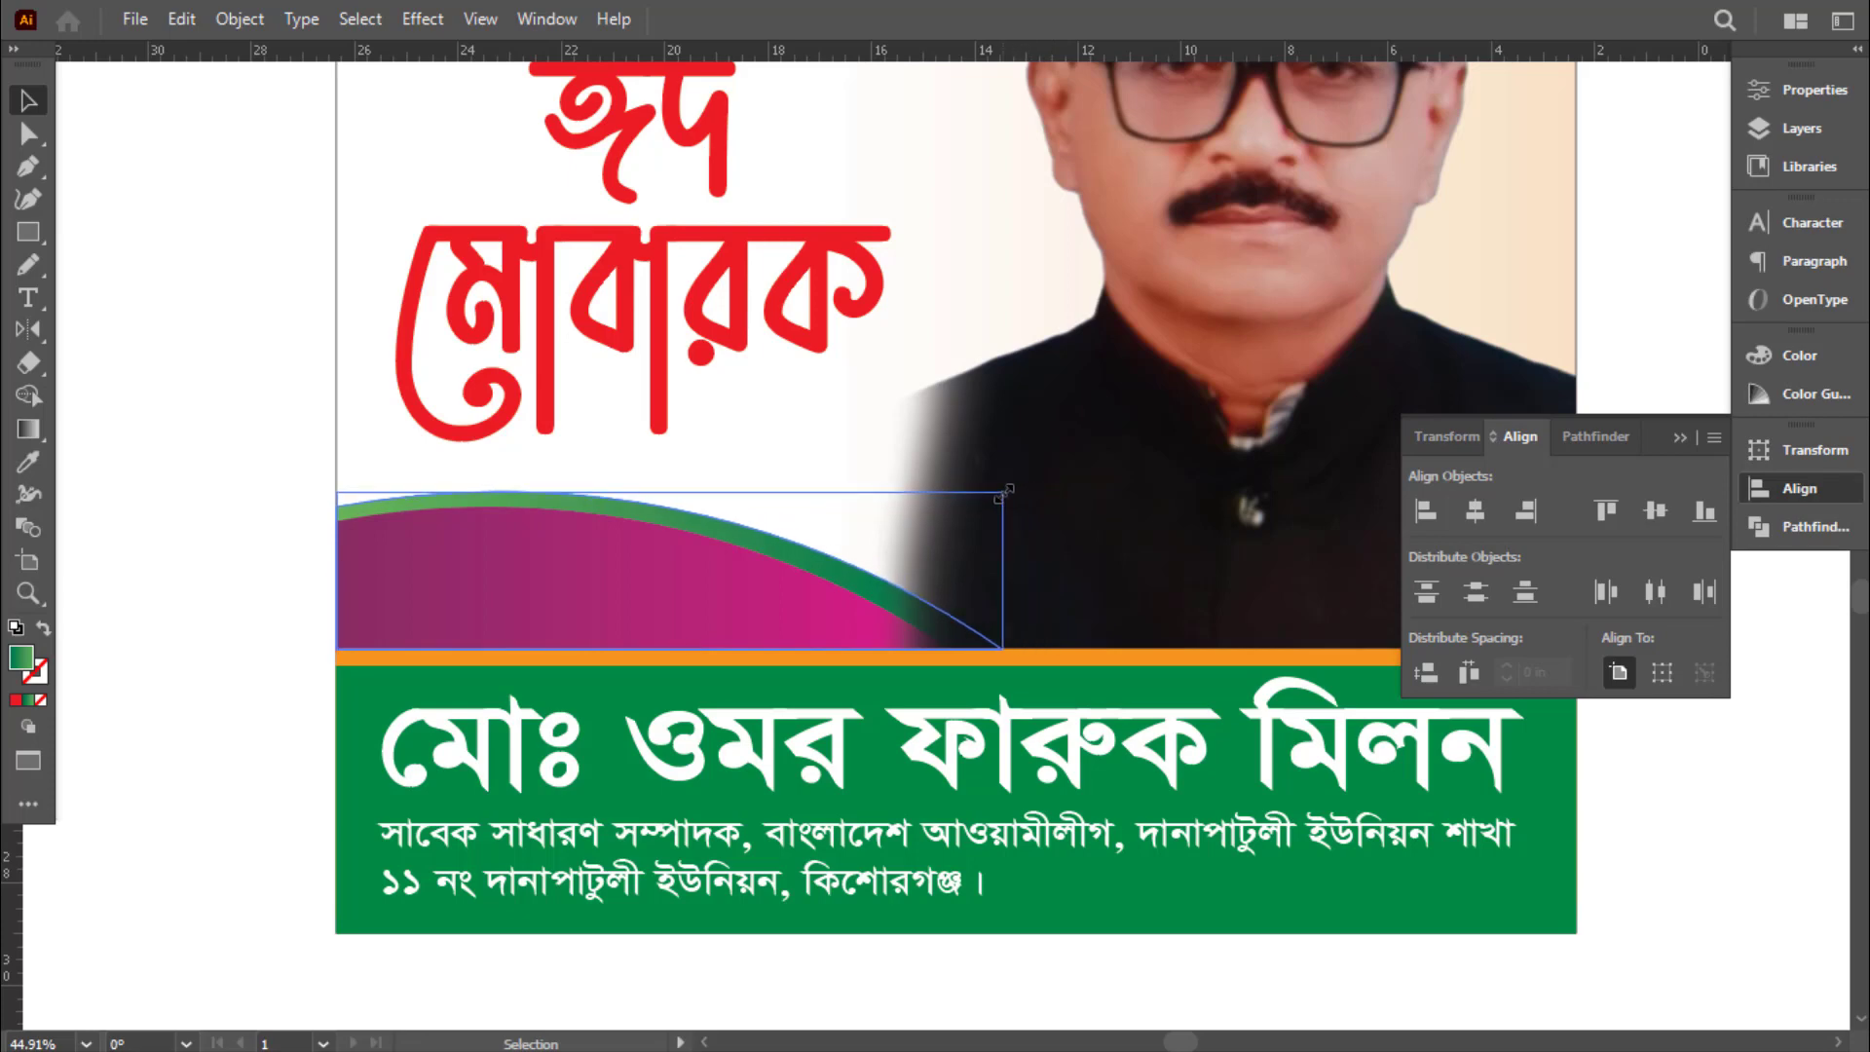
key(Delete)
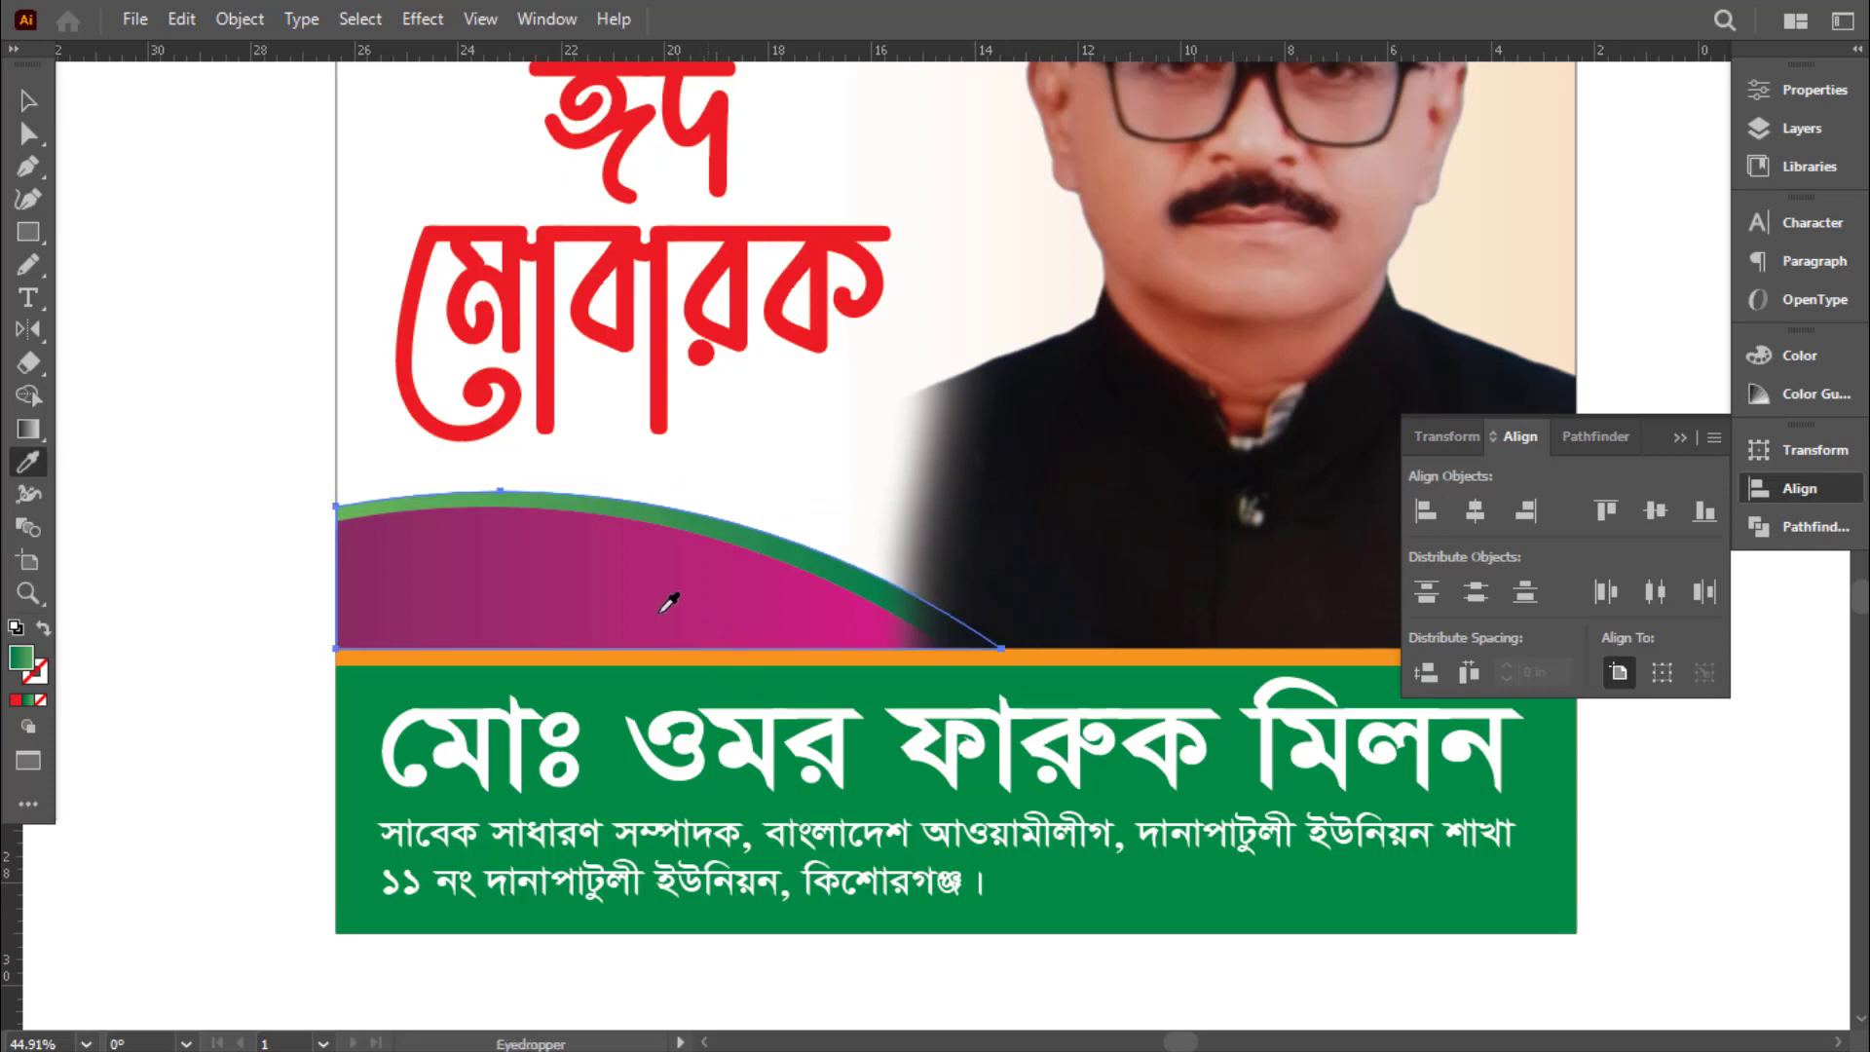
click(668, 597)
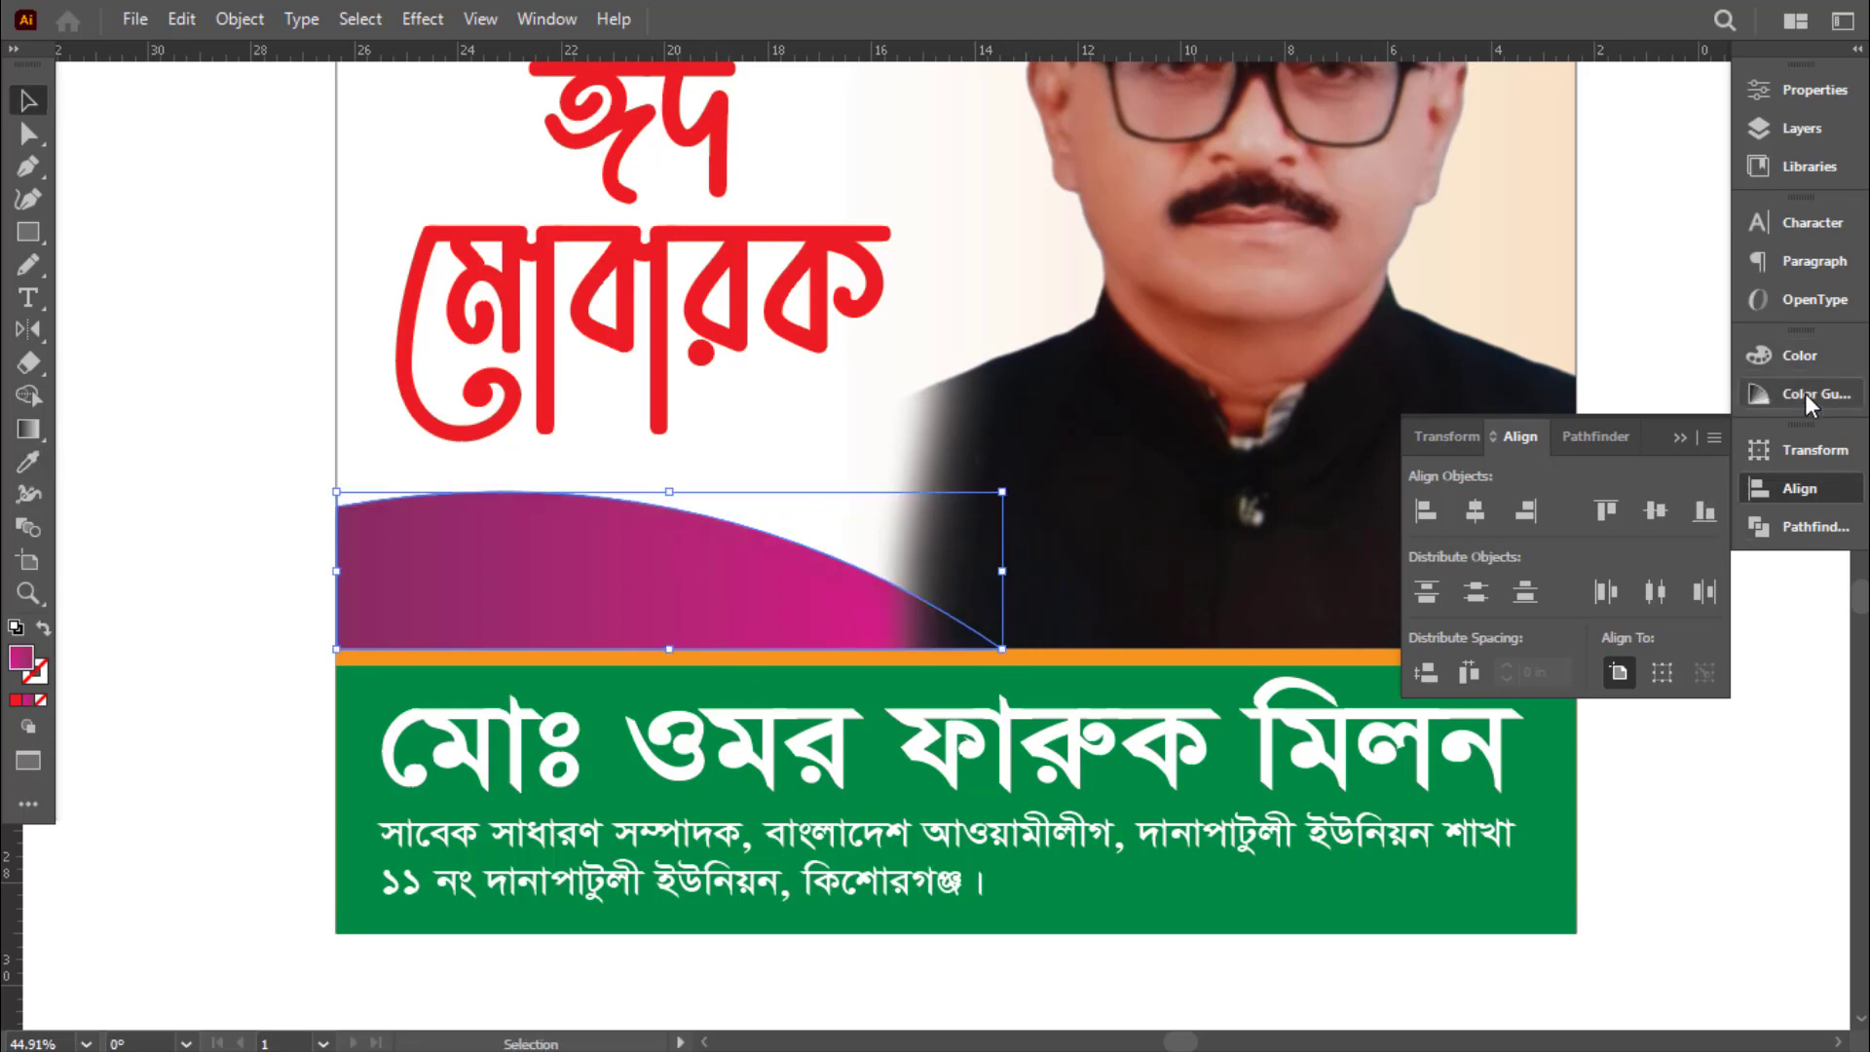
Set the linear gradient angle of the rear magenta curve to 0°
click(548, 20)
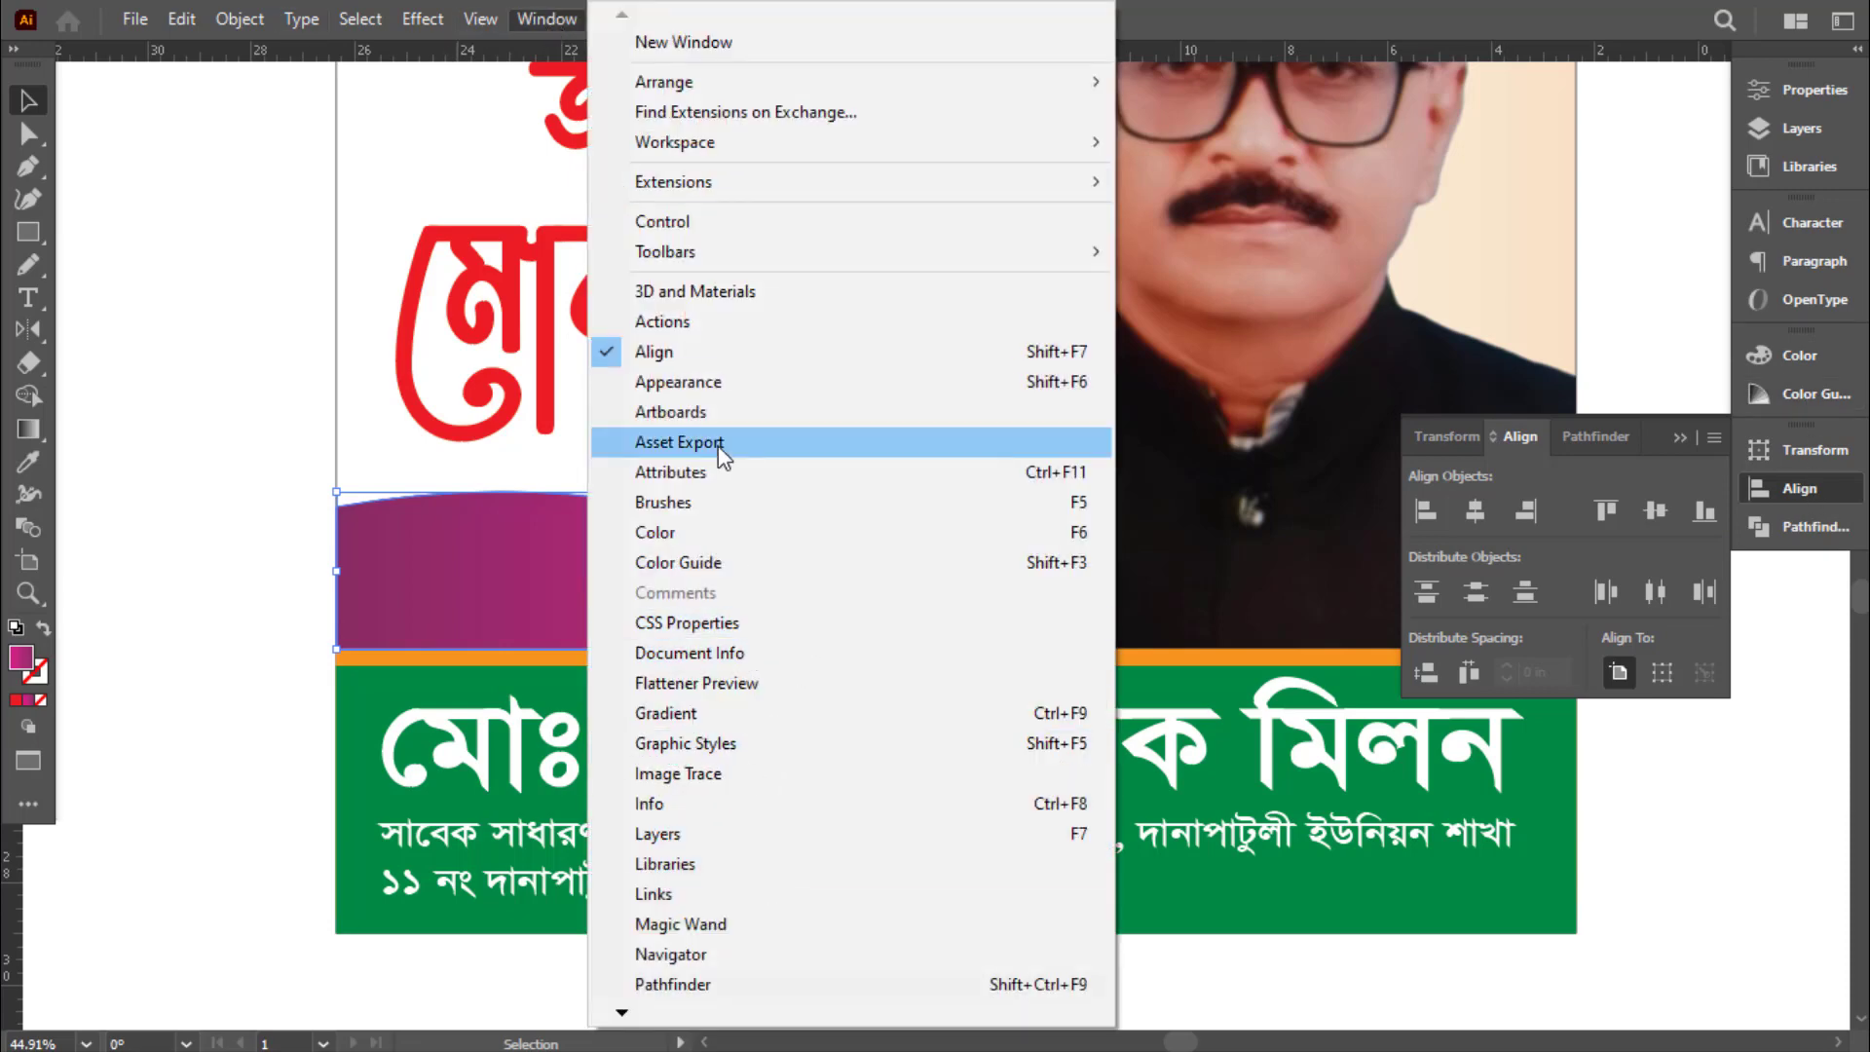
click(780, 714)
drag(1231, 803, 1810, 583)
click(1800, 590)
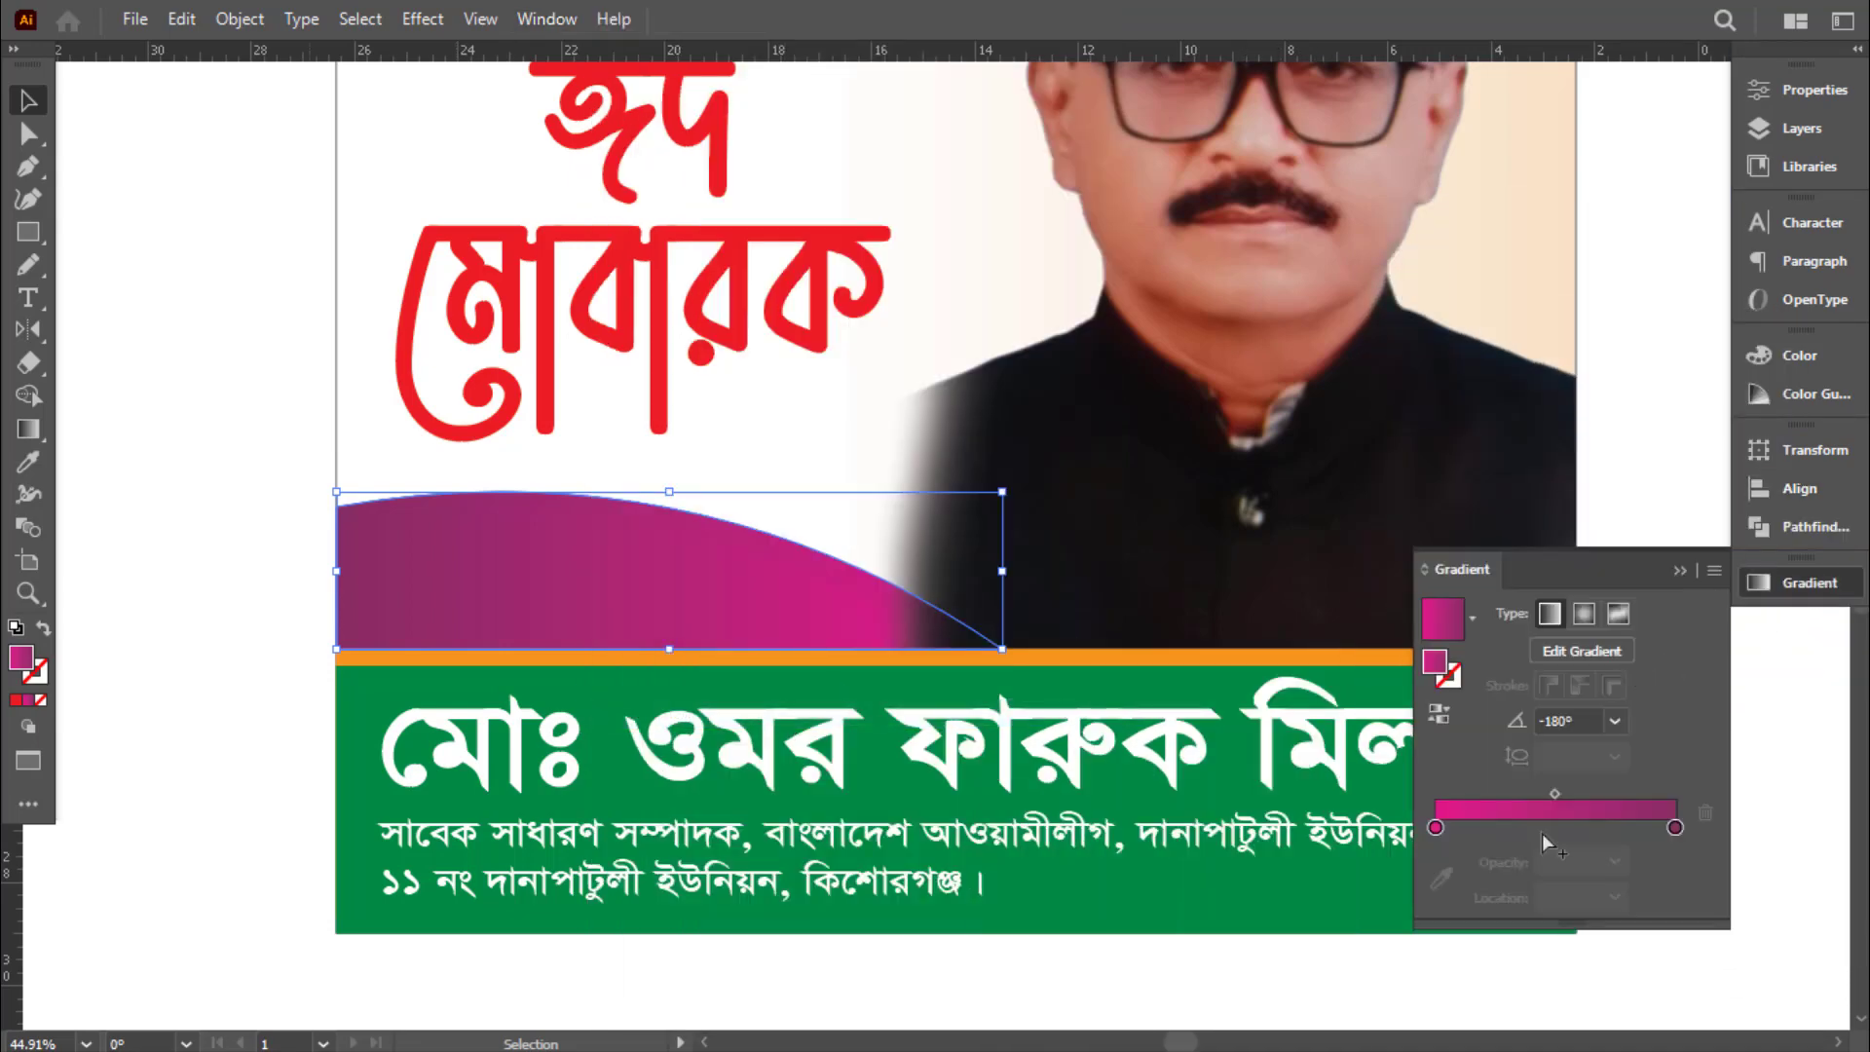
click(1563, 720)
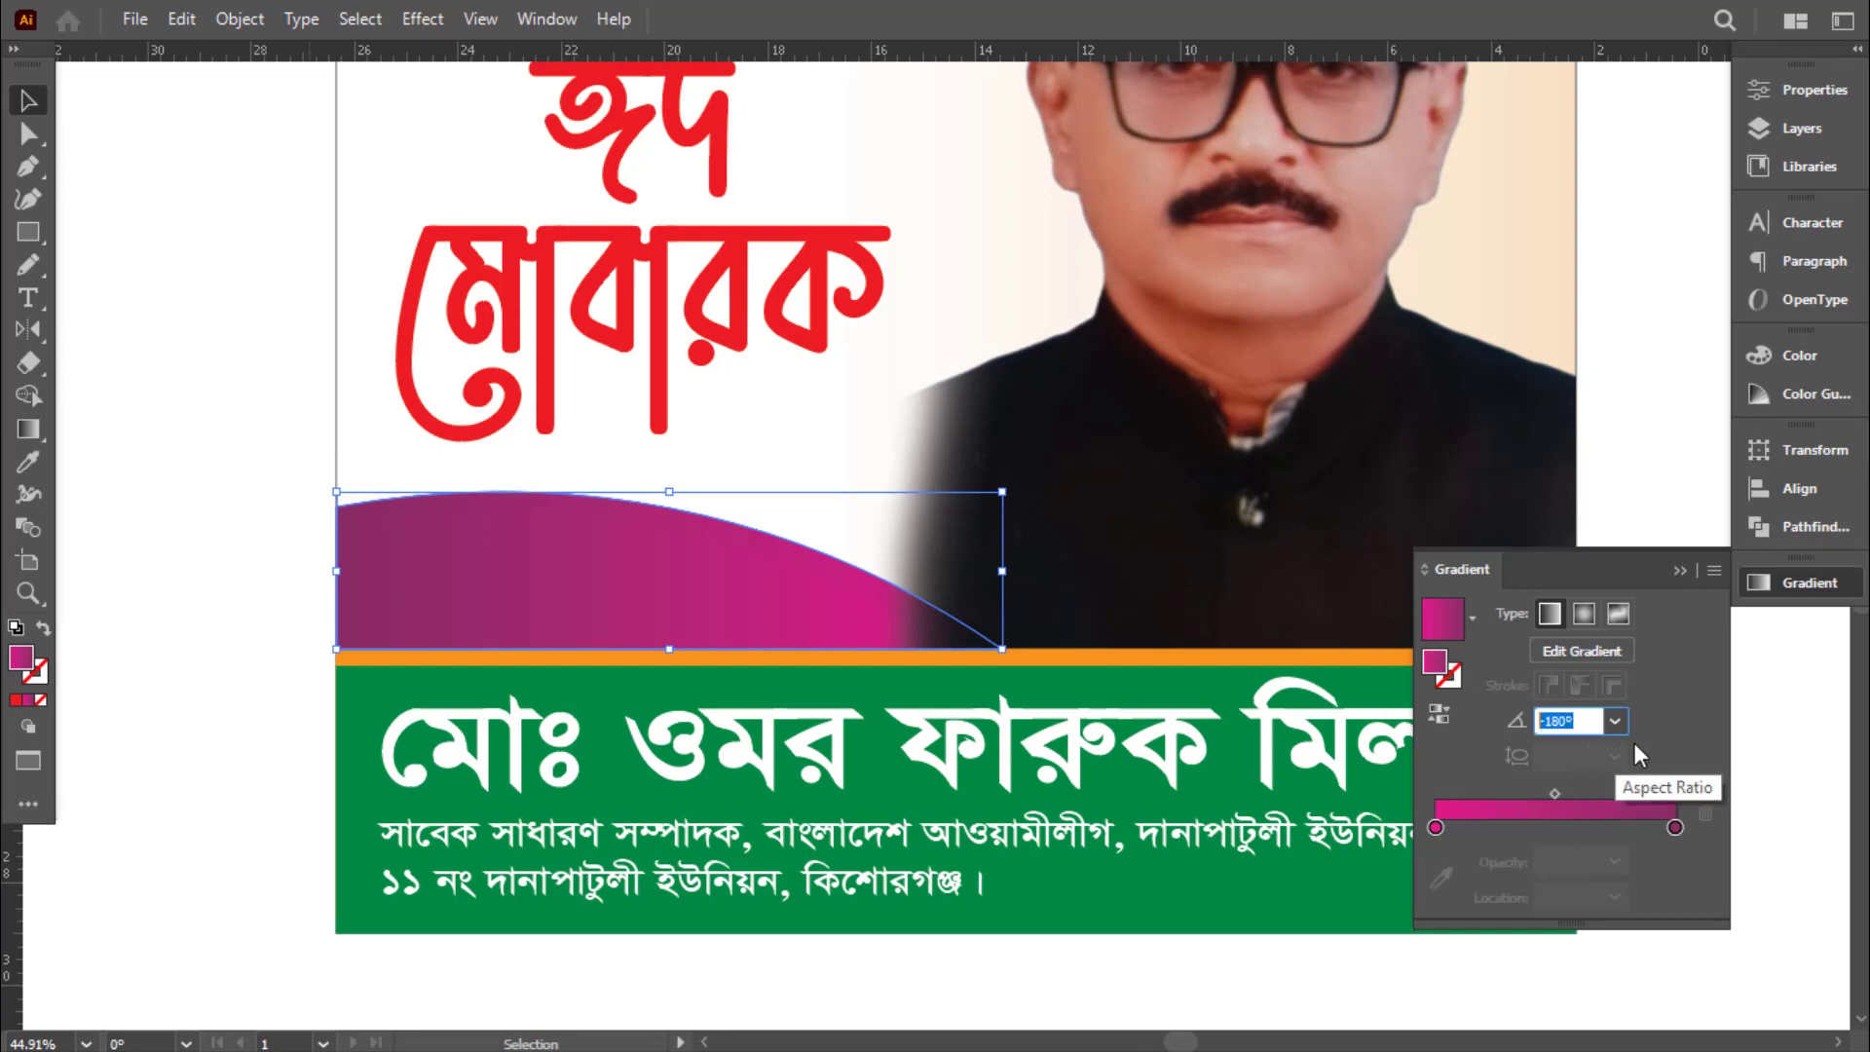
text(0)
key(Return)
click(679, 479)
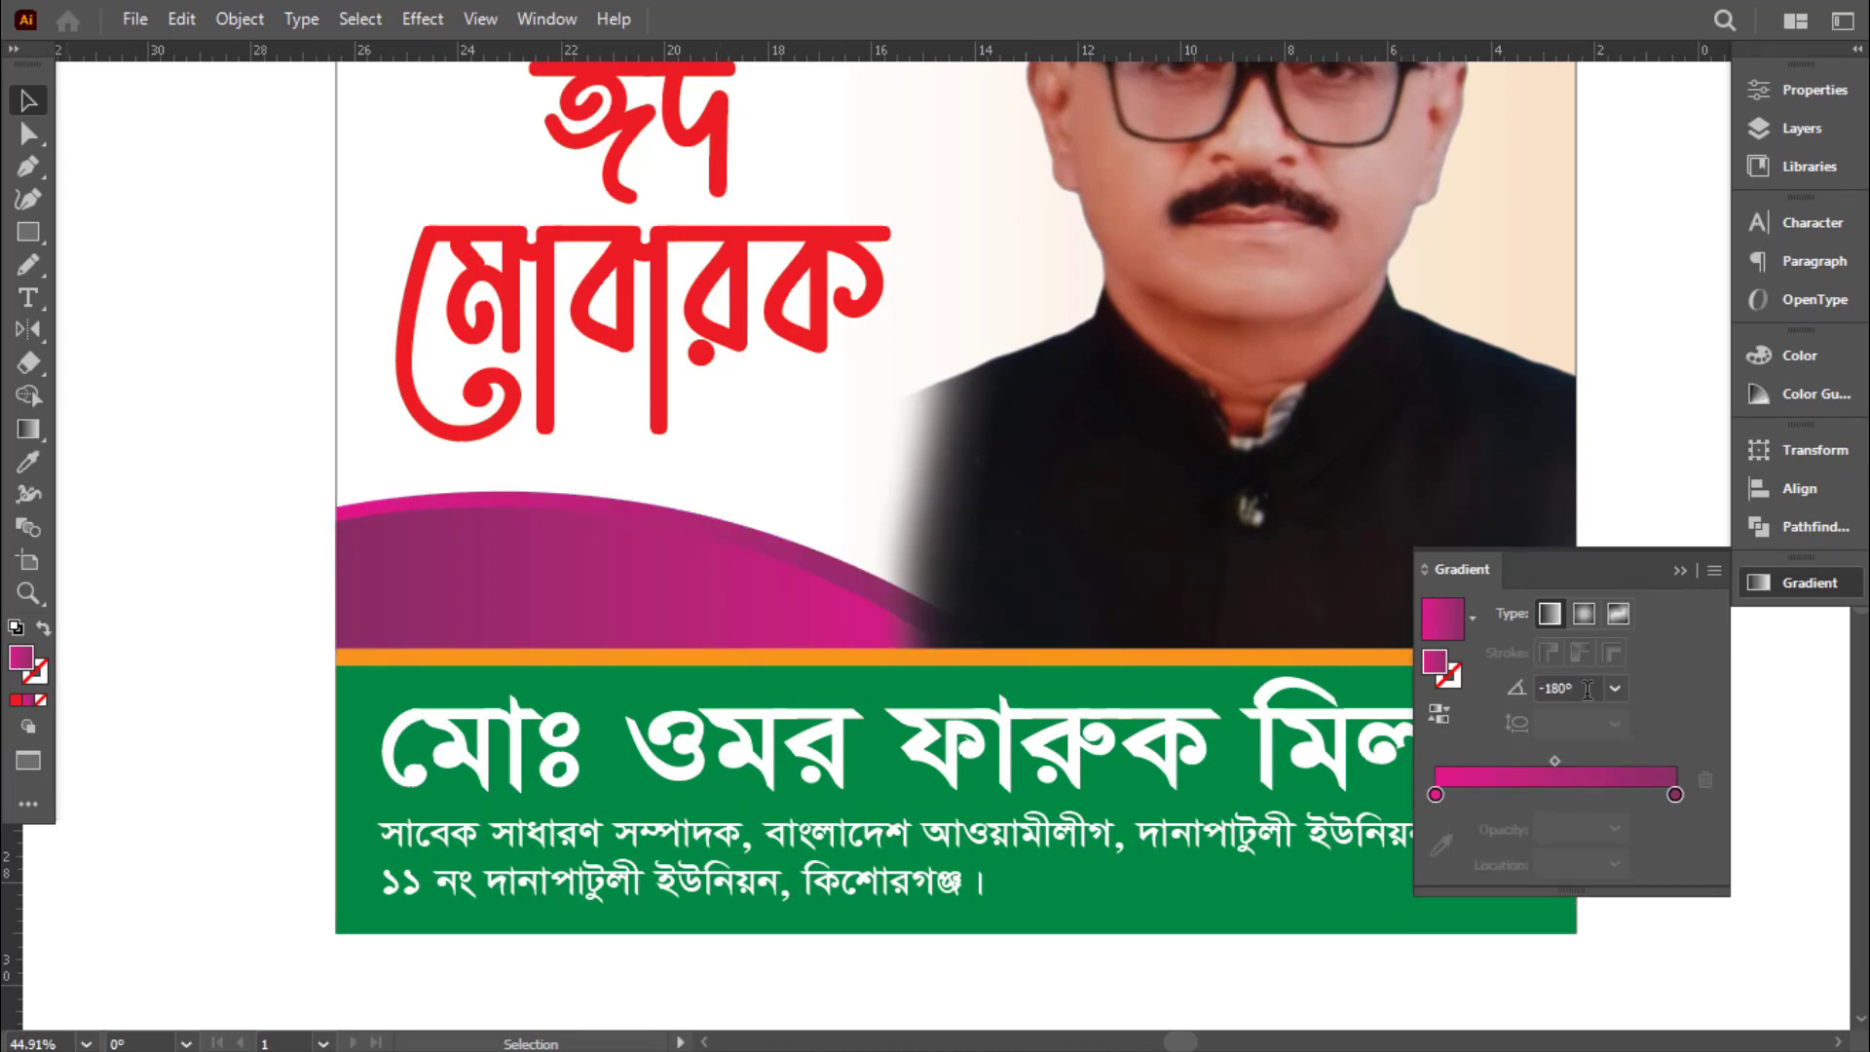
click(1773, 589)
Widen the red ঈদ মোবারক text slightly toward the poster's left edge
drag(770, 578, 633, 576)
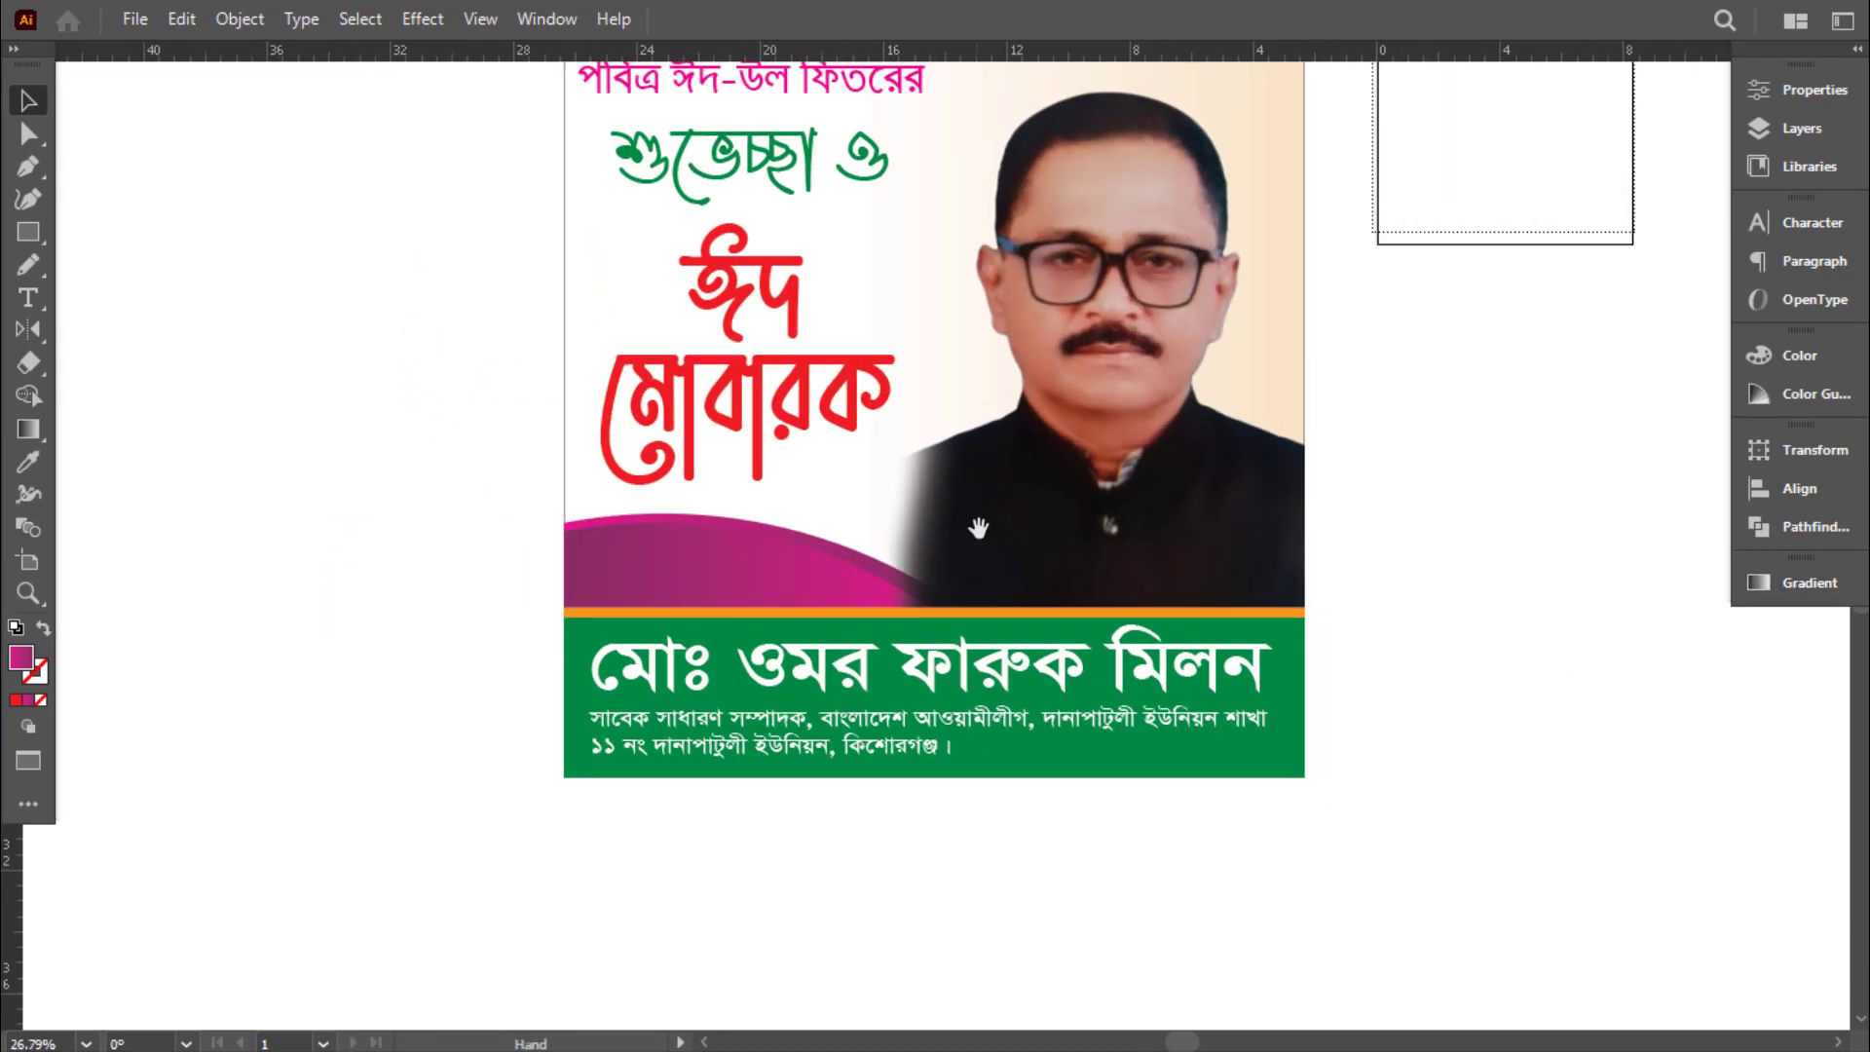
drag(981, 526, 884, 775)
drag(888, 750, 848, 769)
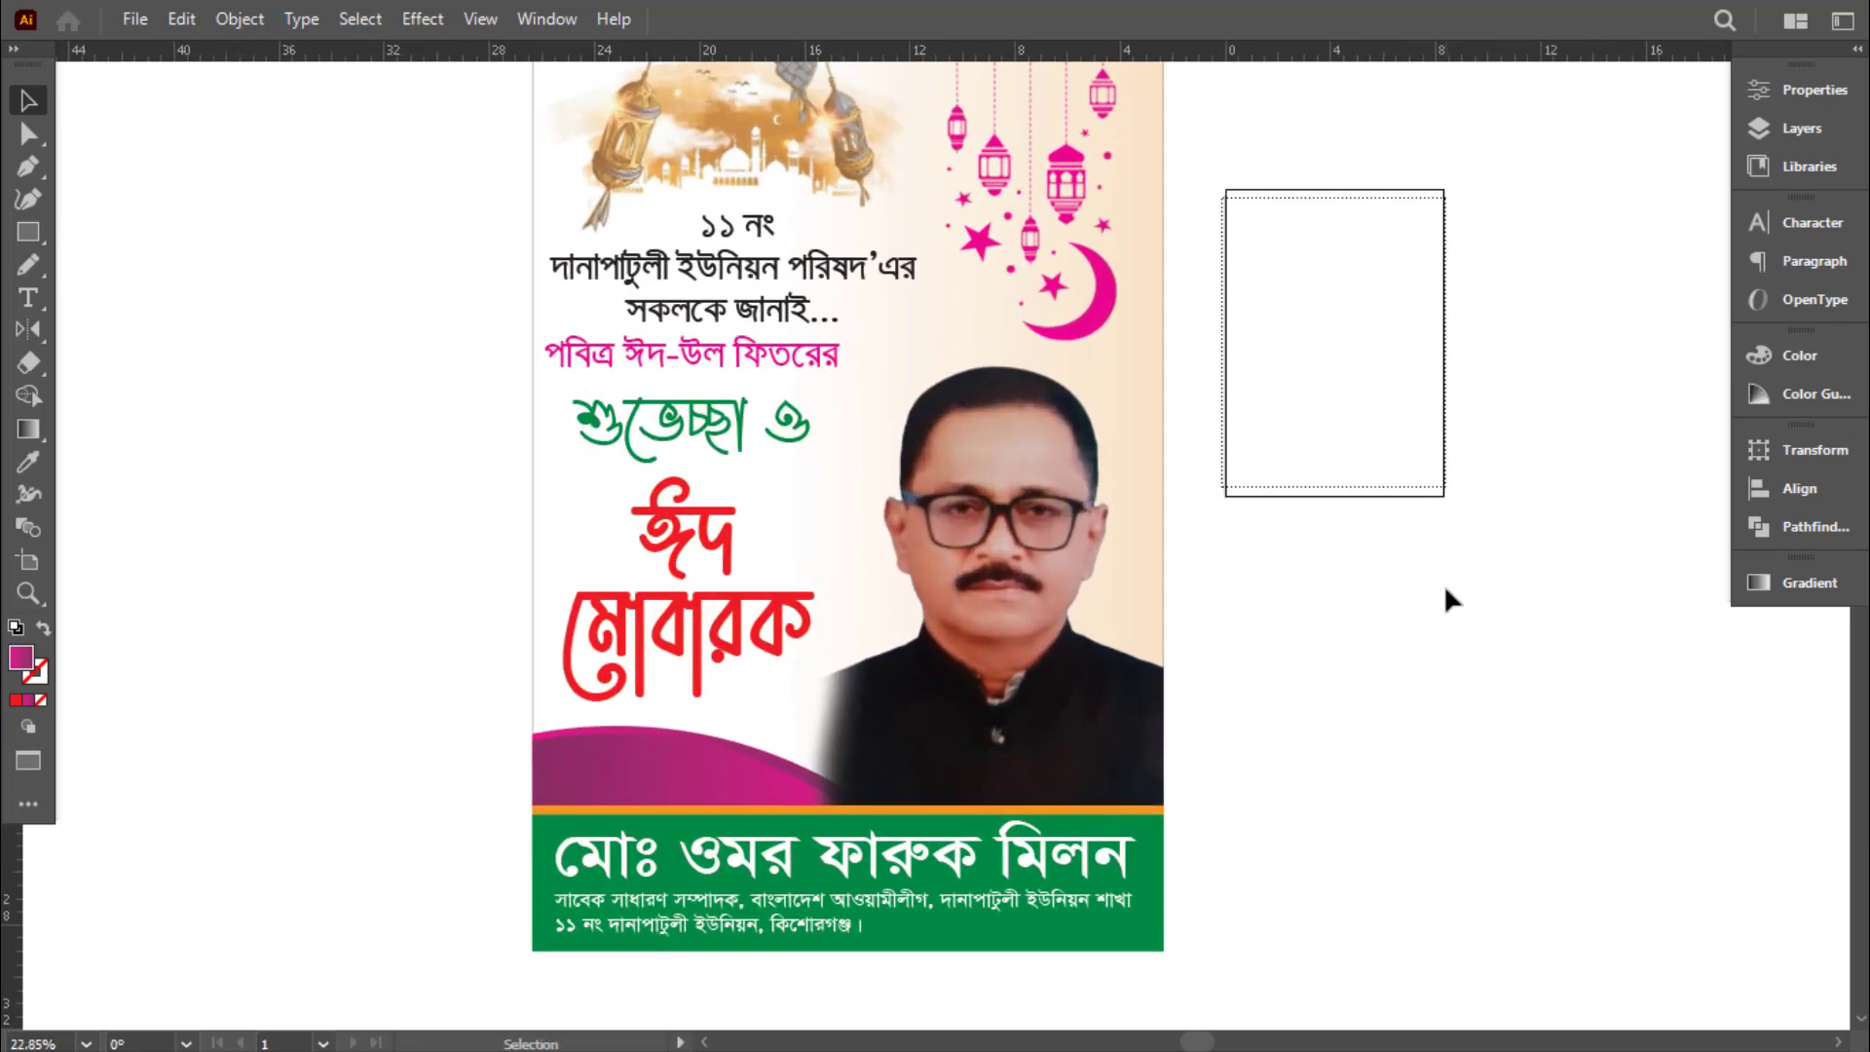
click(704, 588)
drag(674, 590, 679, 672)
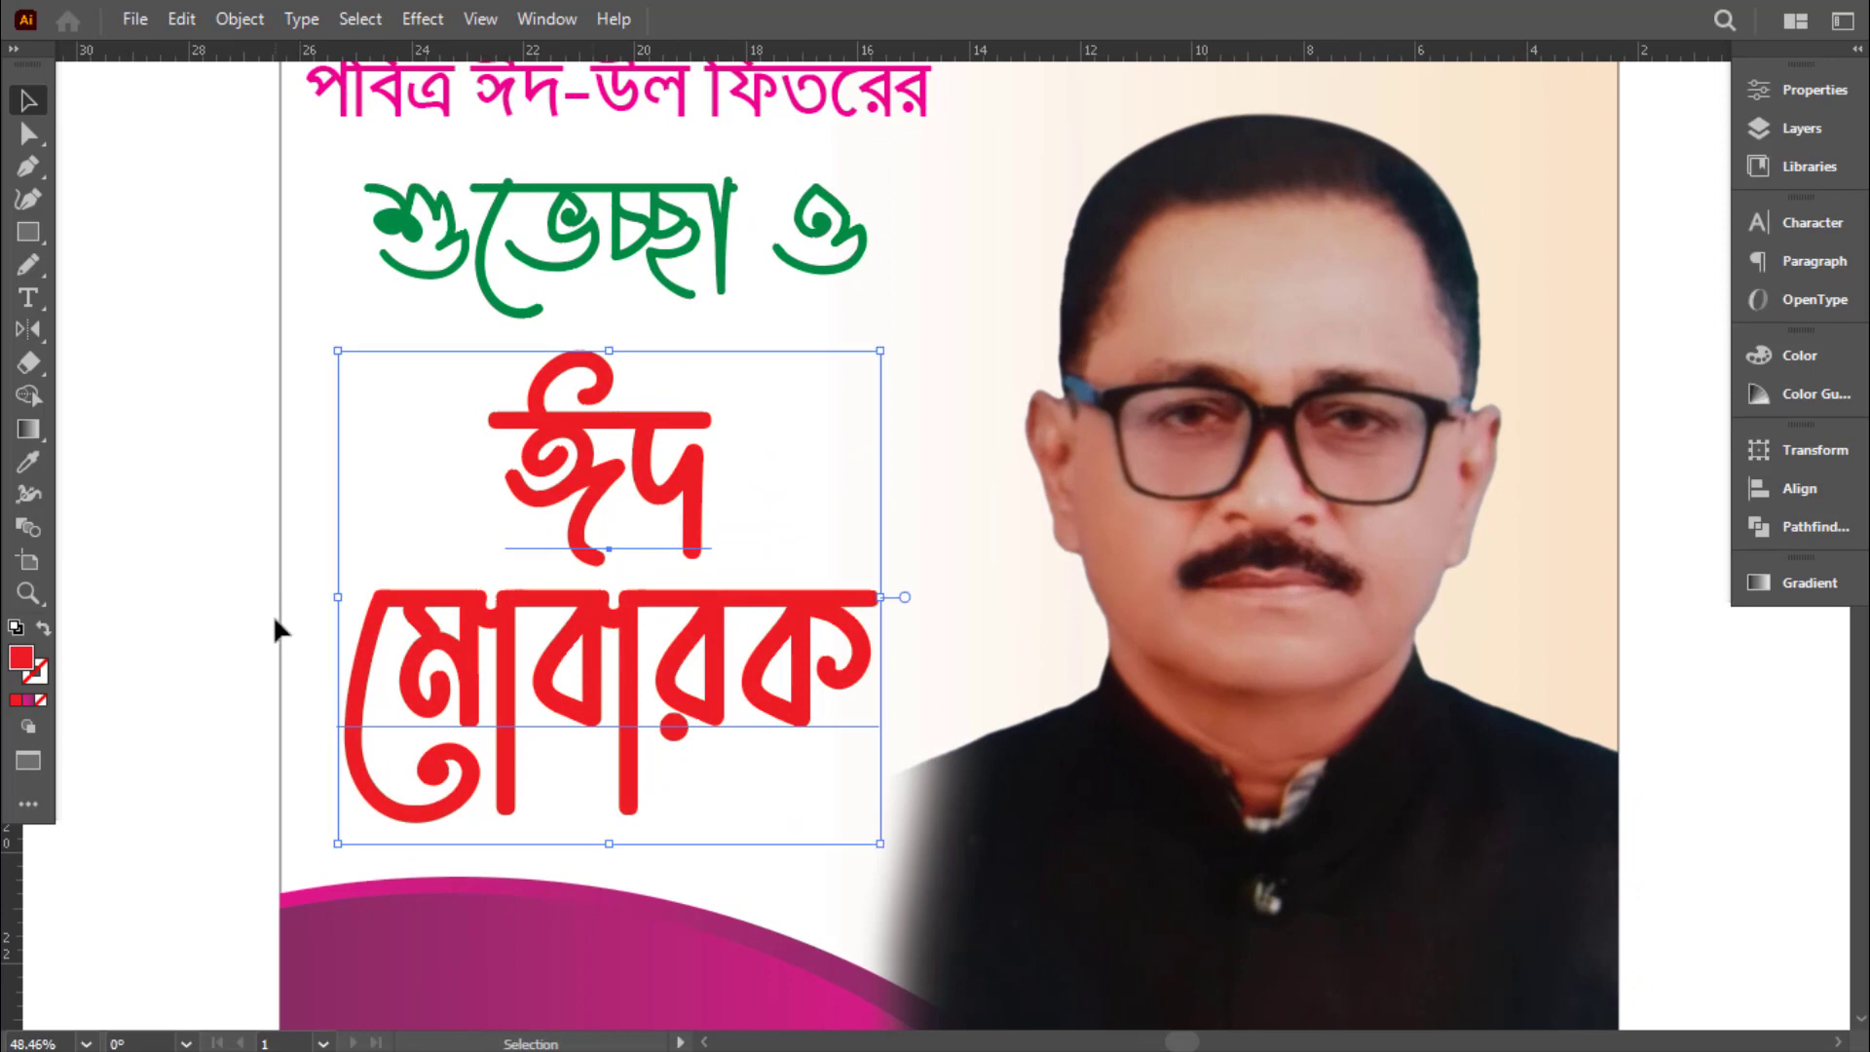
drag(334, 597, 326, 597)
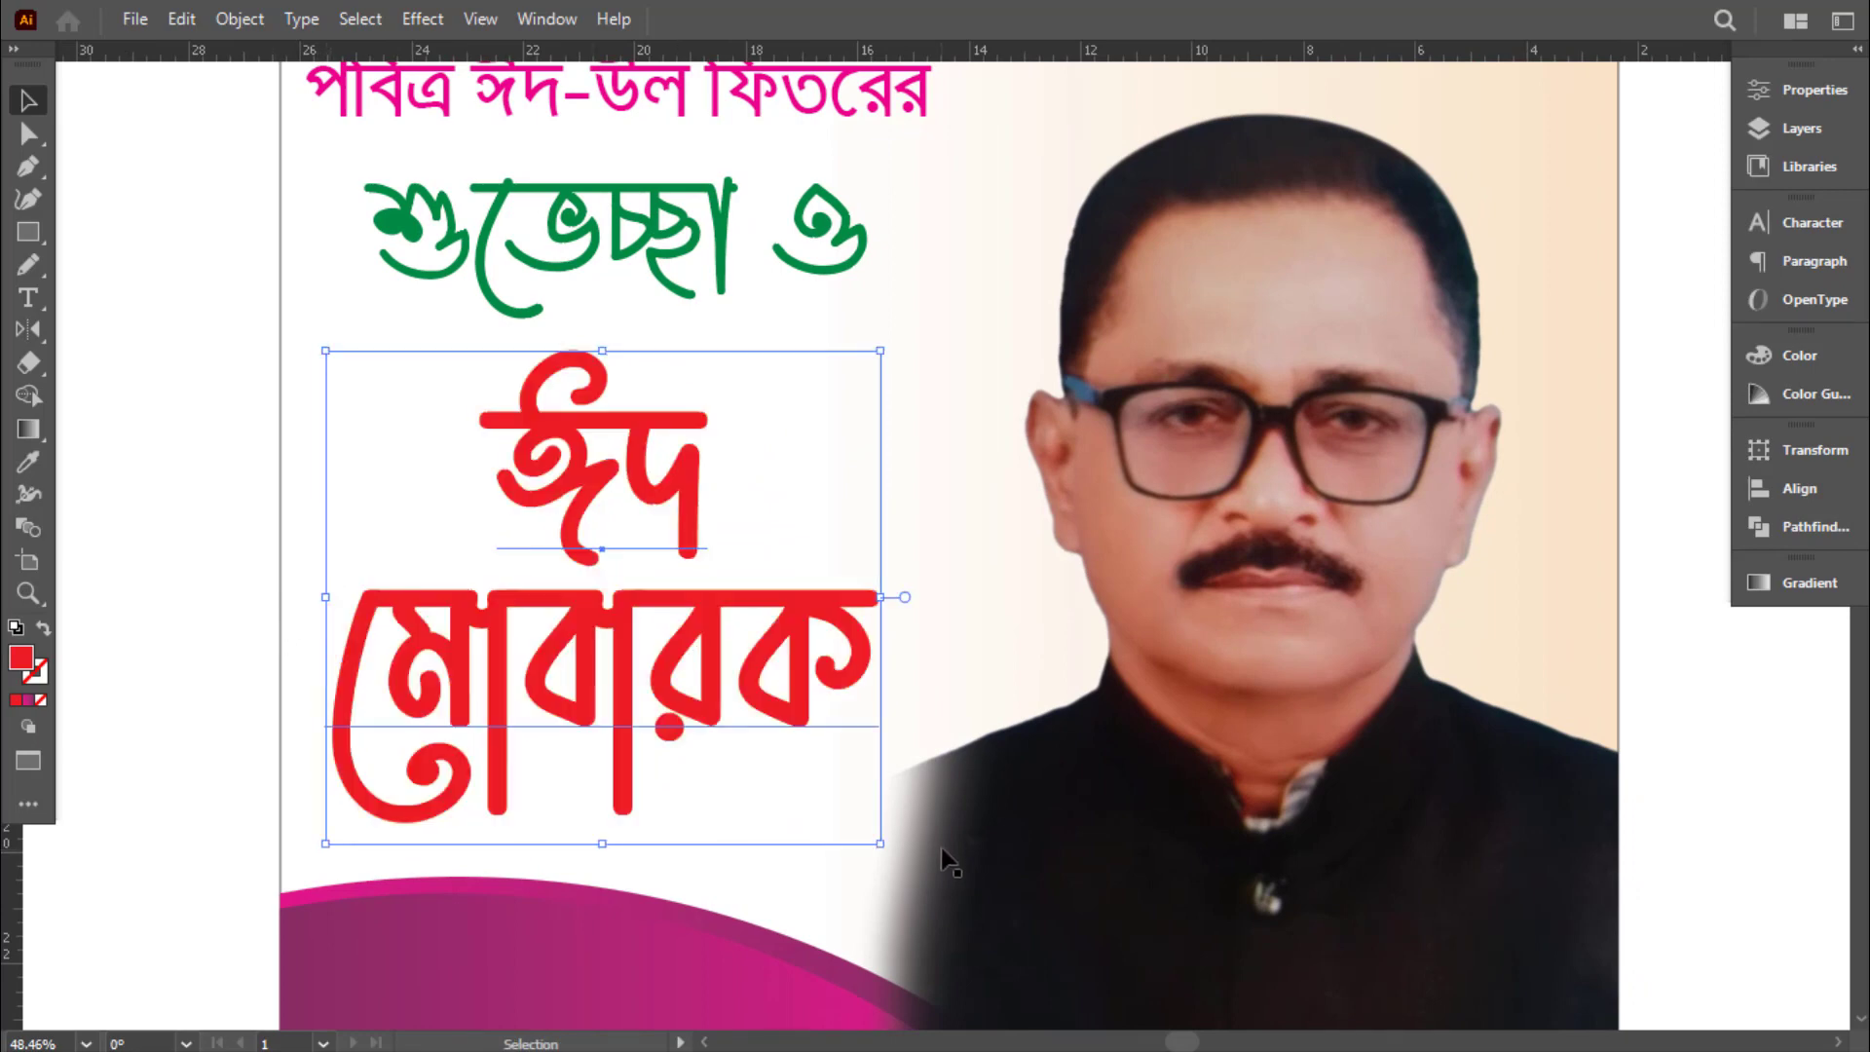
drag(880, 843, 881, 846)
drag(769, 674, 718, 793)
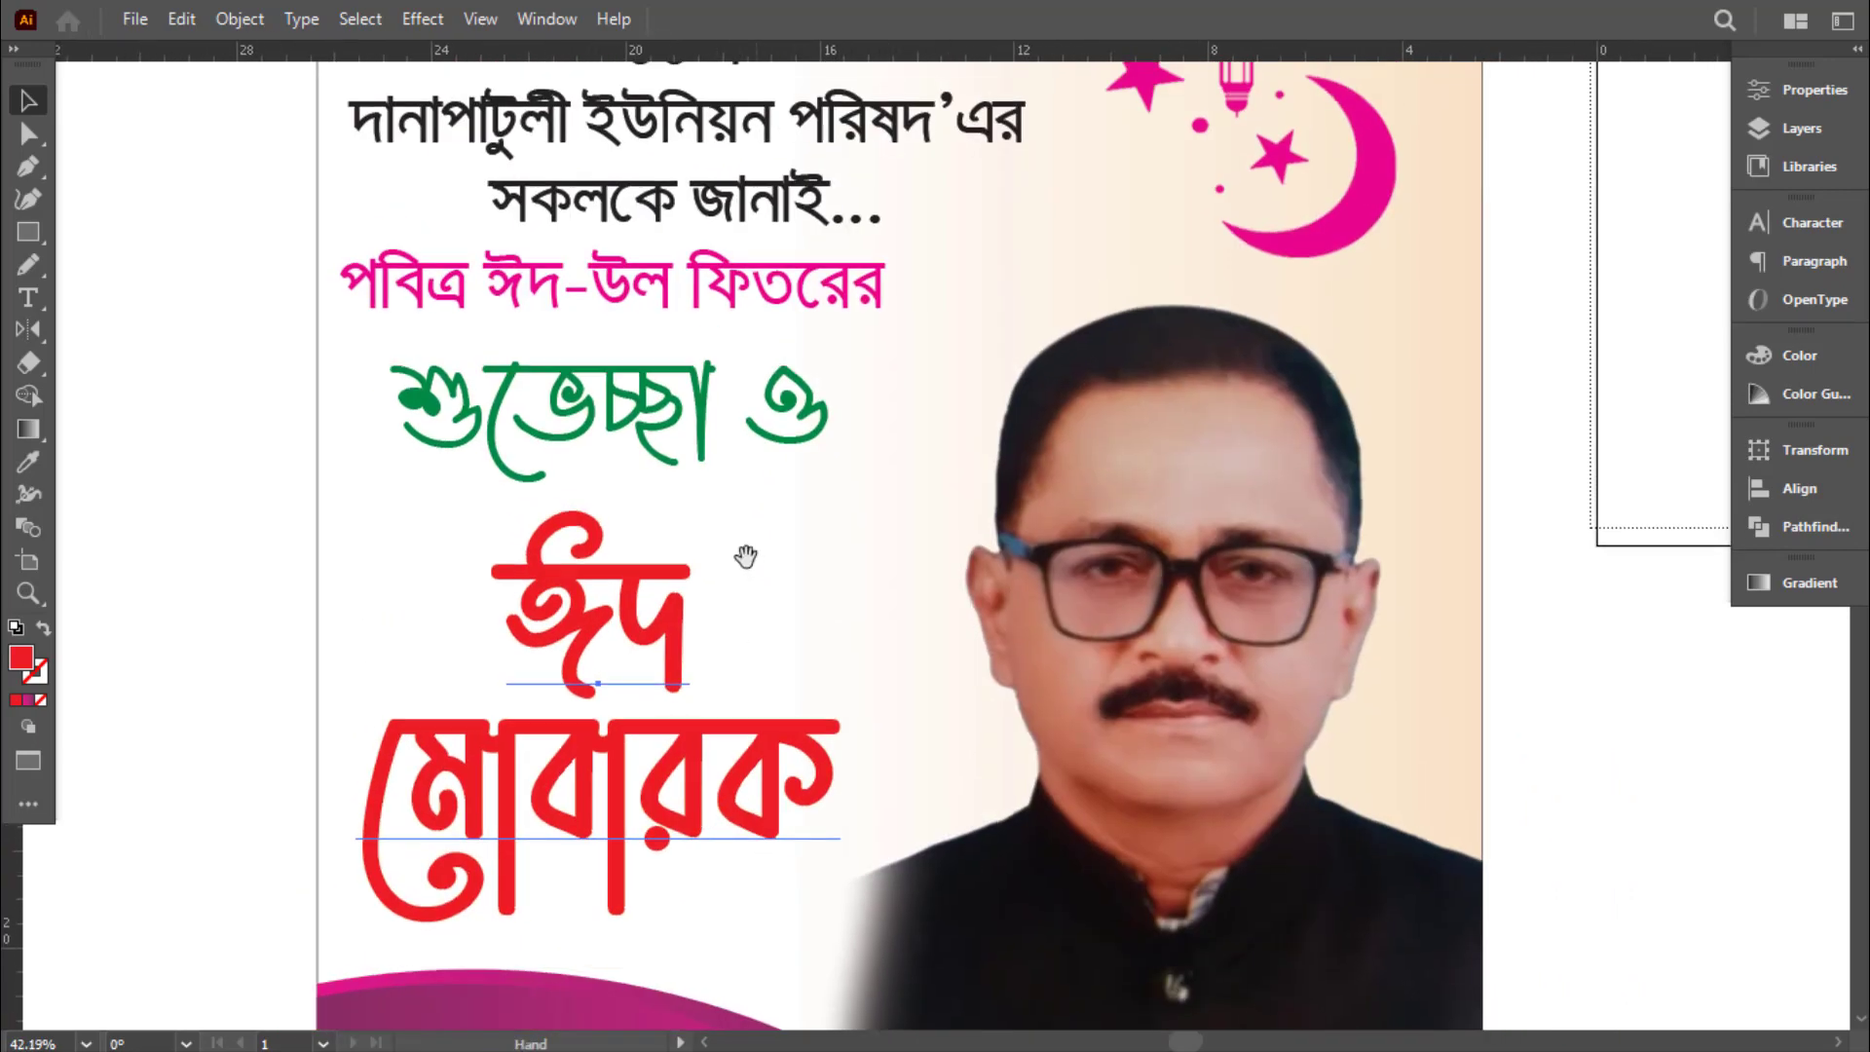
drag(745, 555, 727, 619)
drag(636, 524, 648, 450)
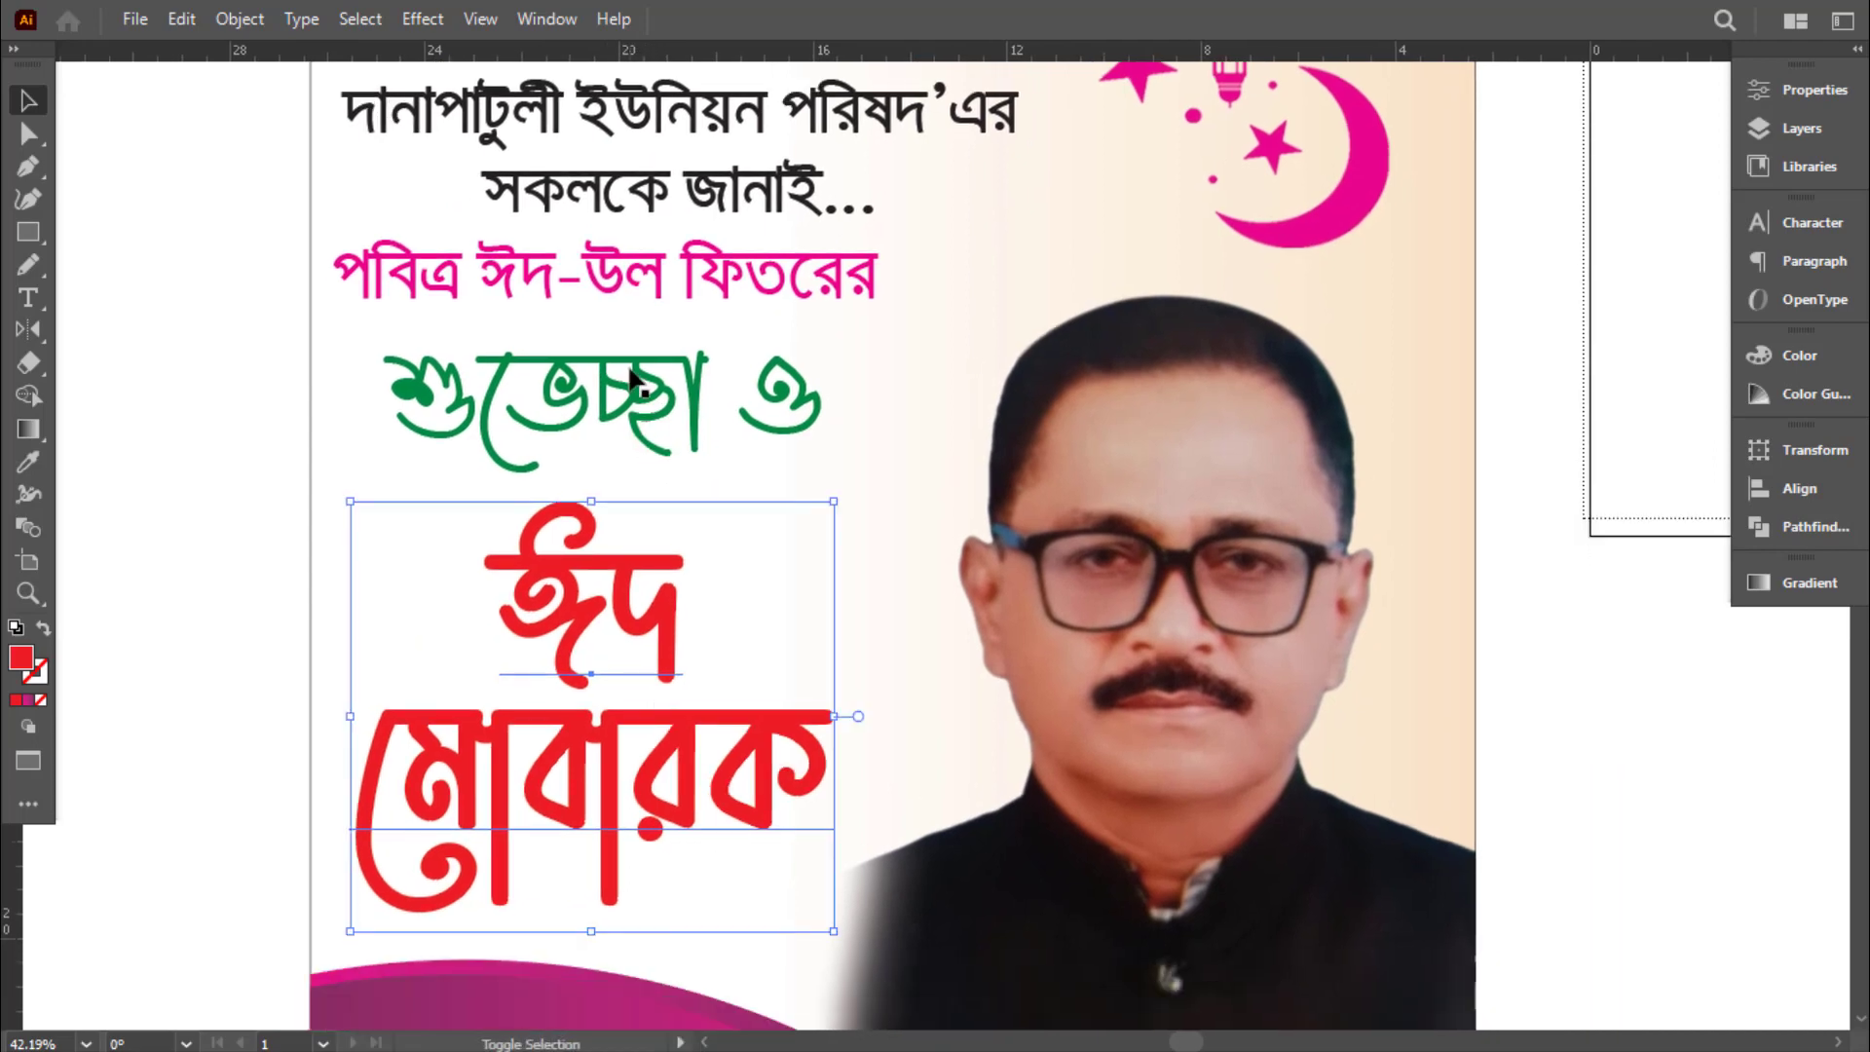
shift+click(639, 388)
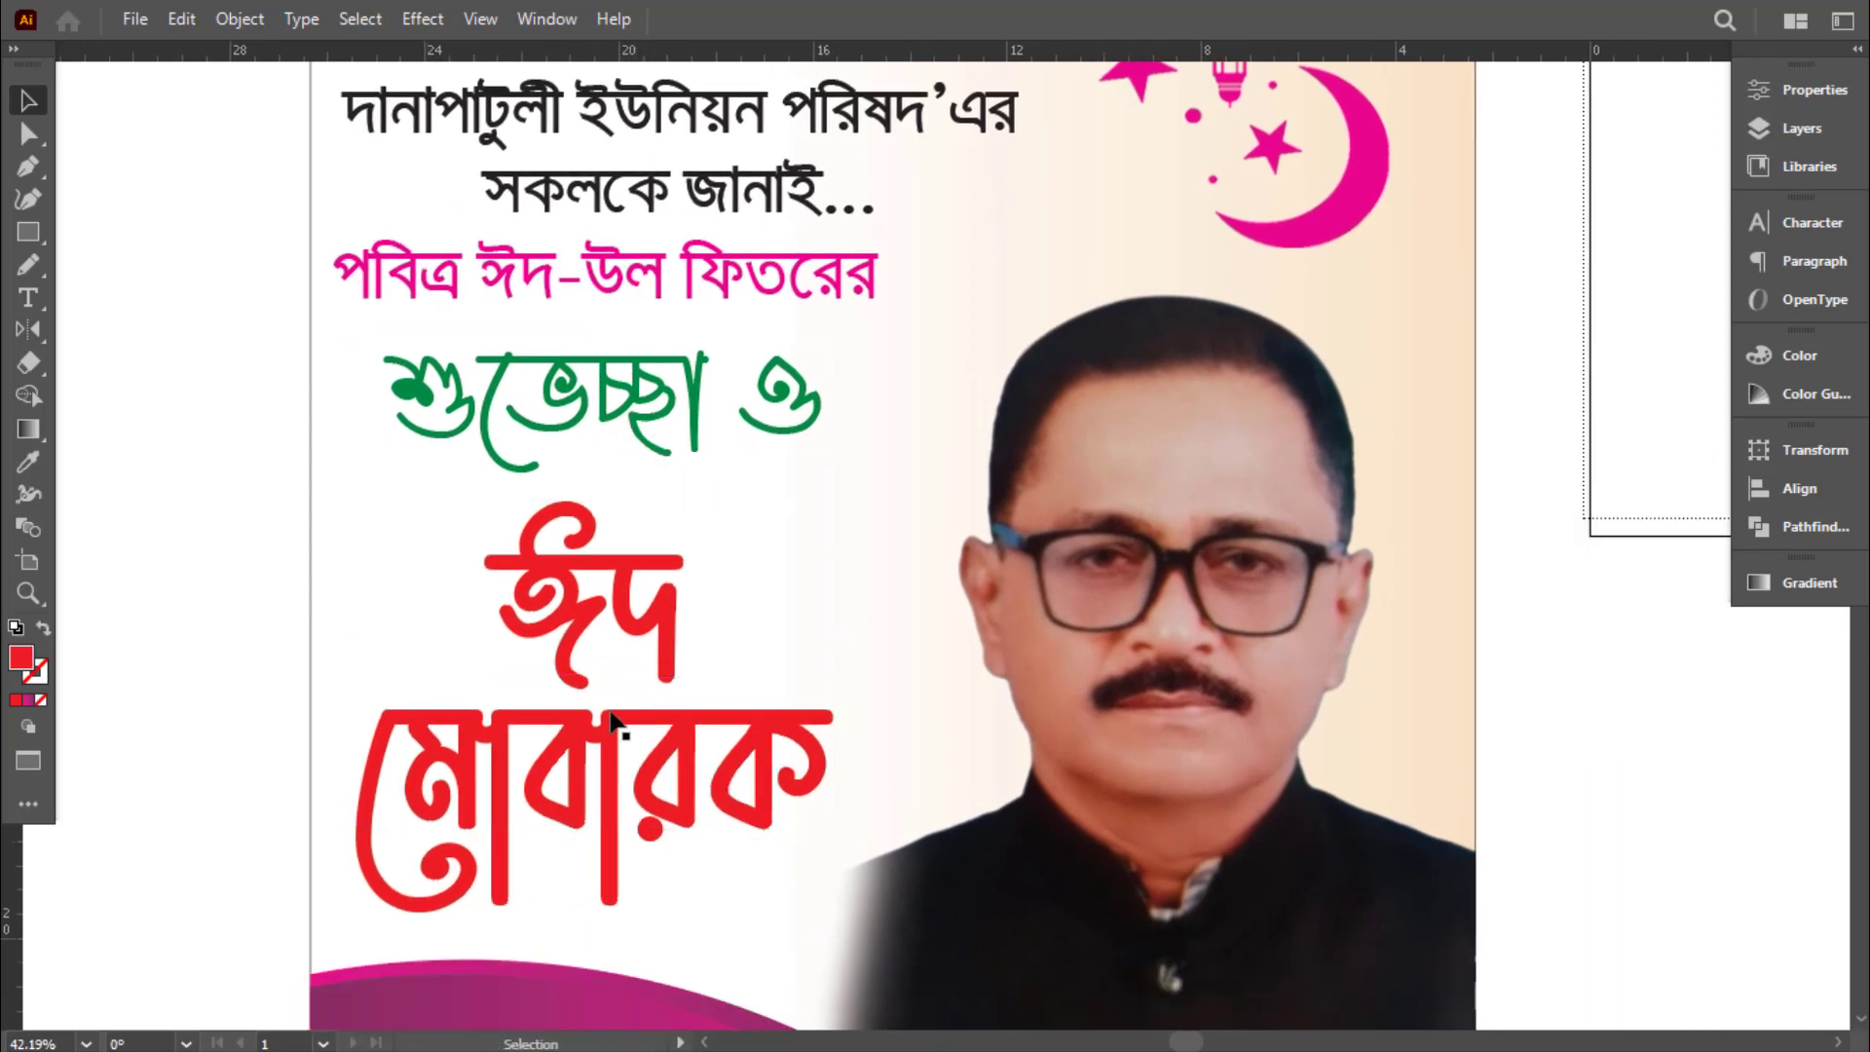
Add a Drop Shadow effect to the red ঈদ মোবারক text with X offset, Y offset and blur of 0.1 in
click(617, 791)
key(a)
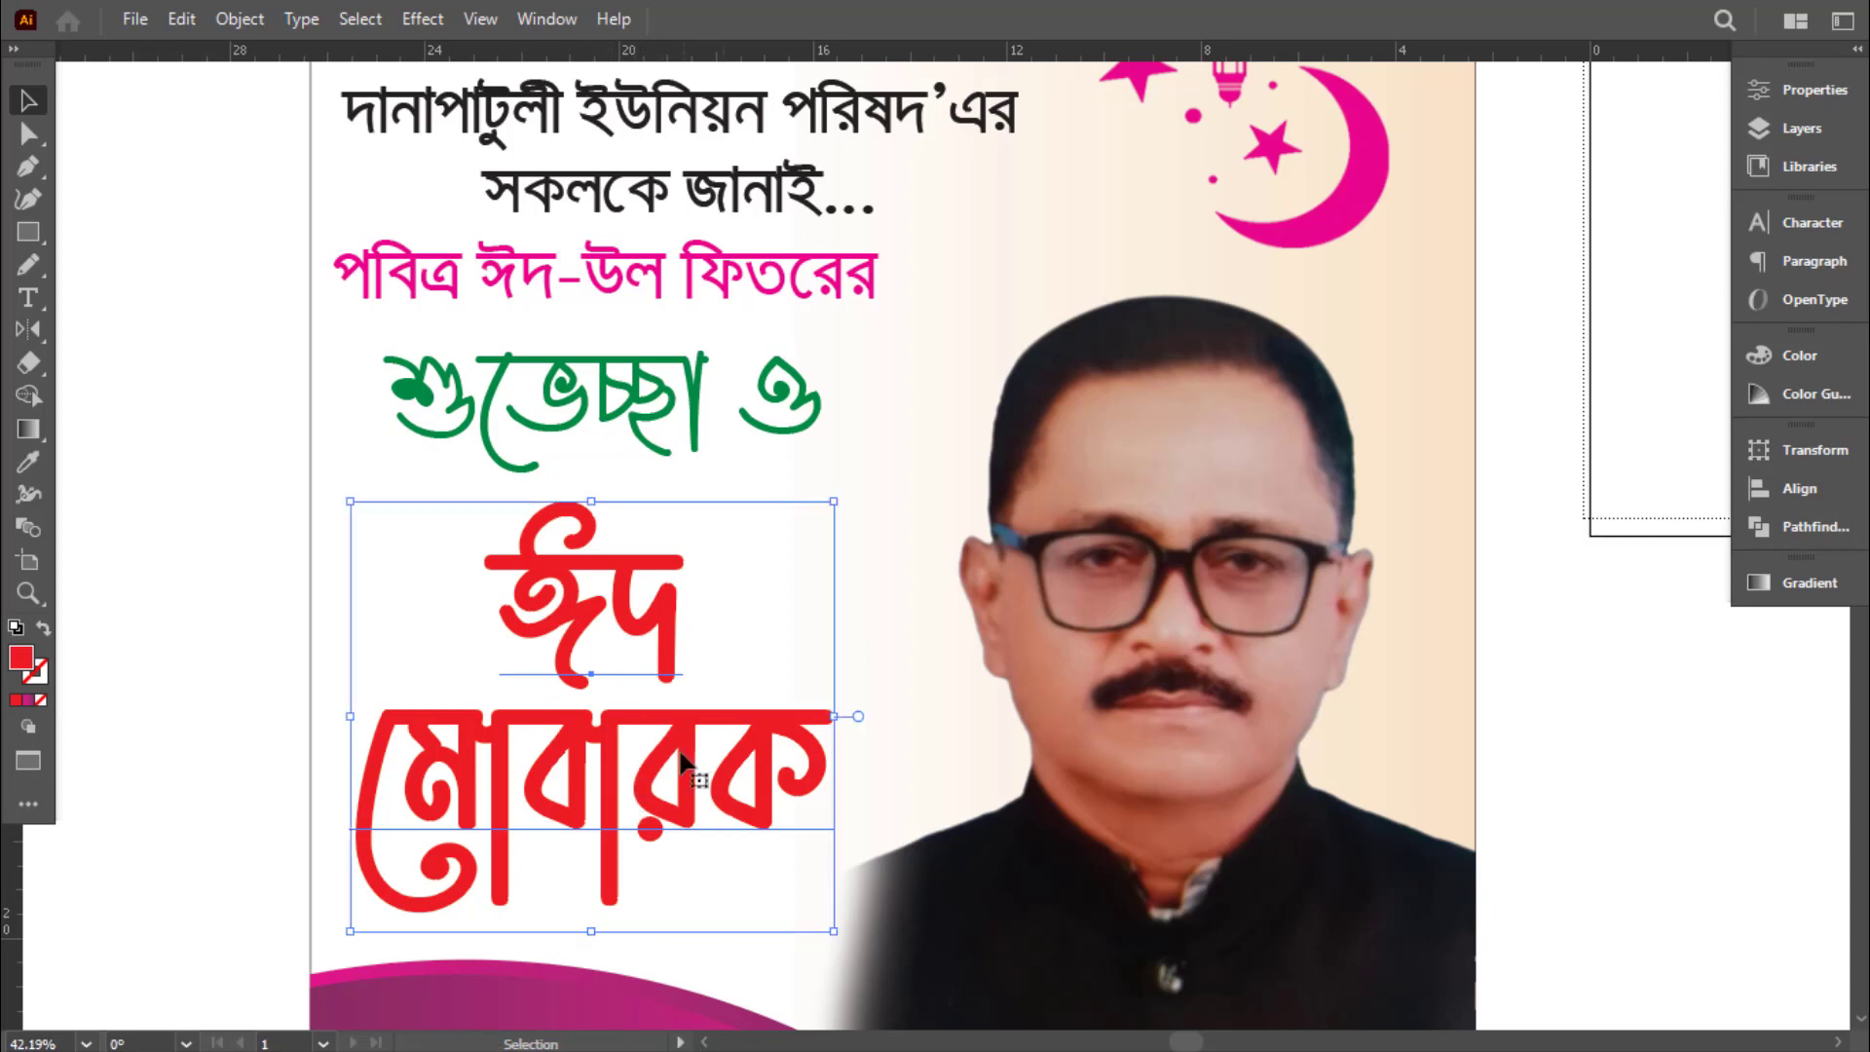
key(v)
click(422, 19)
mouse_move(679, 363)
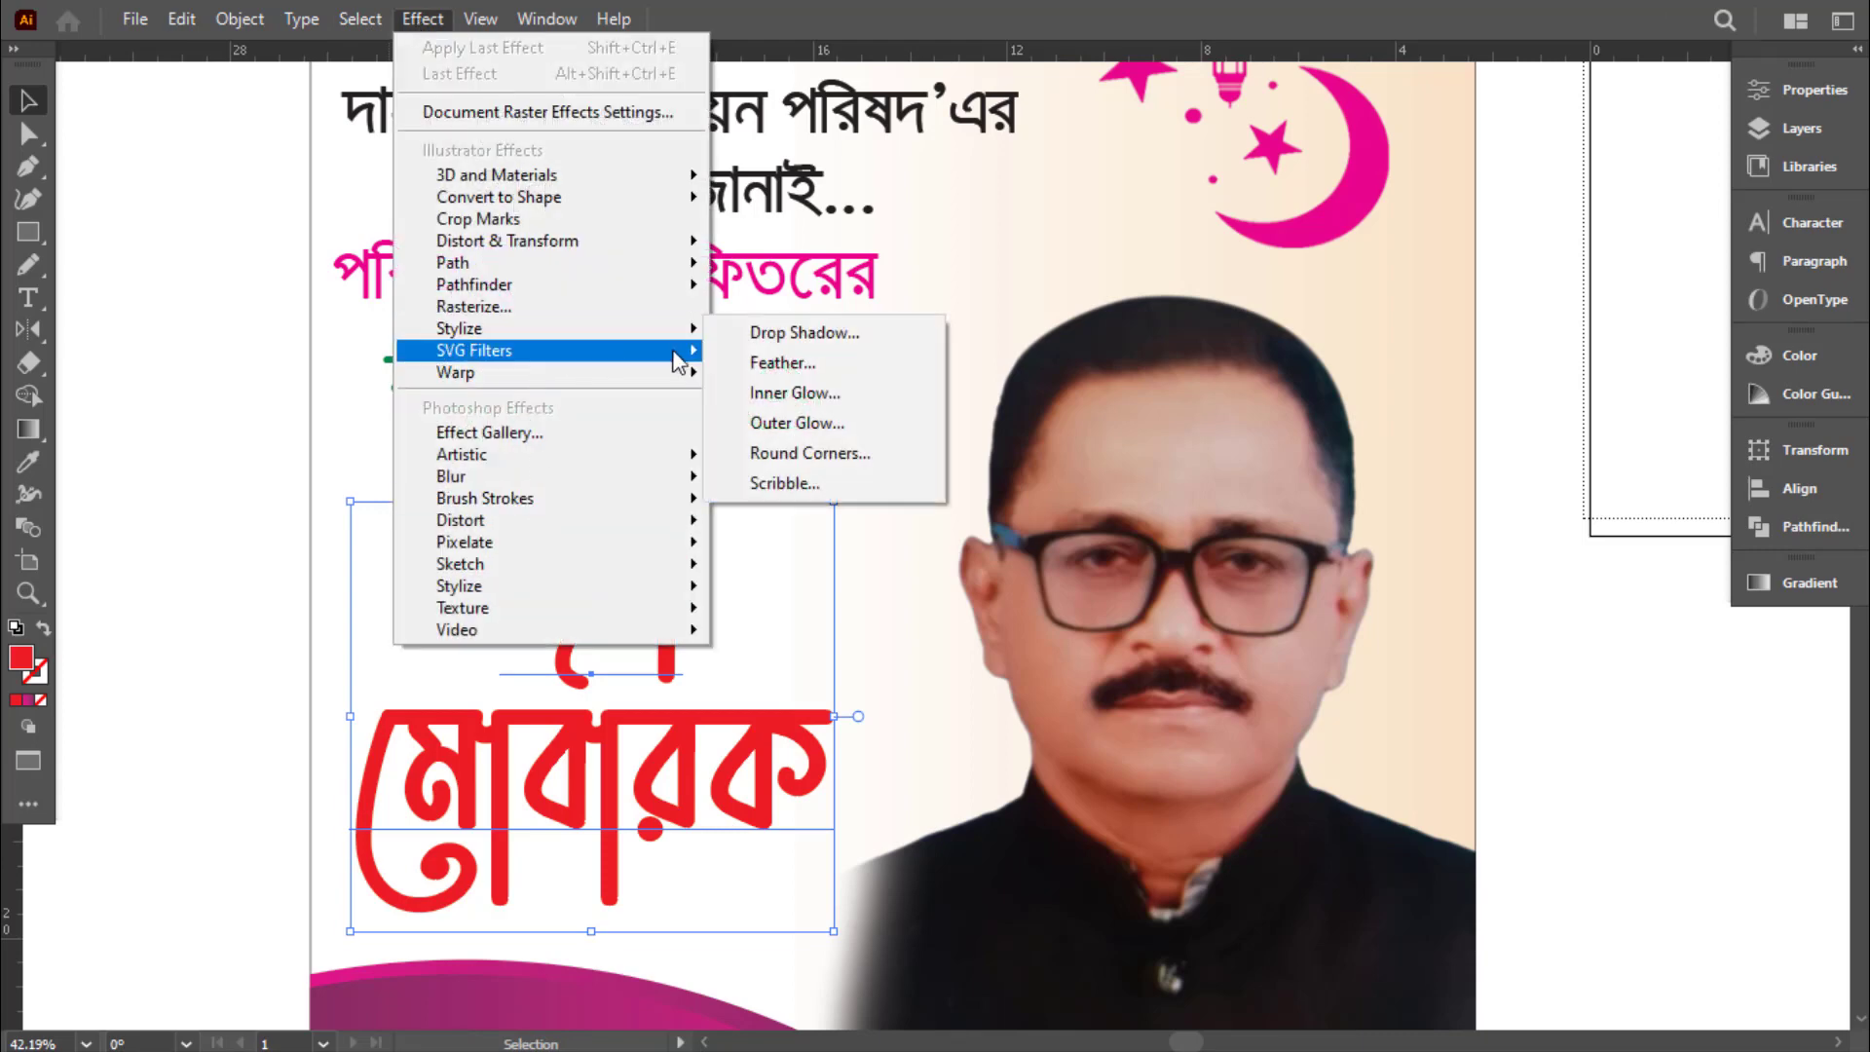
click(805, 333)
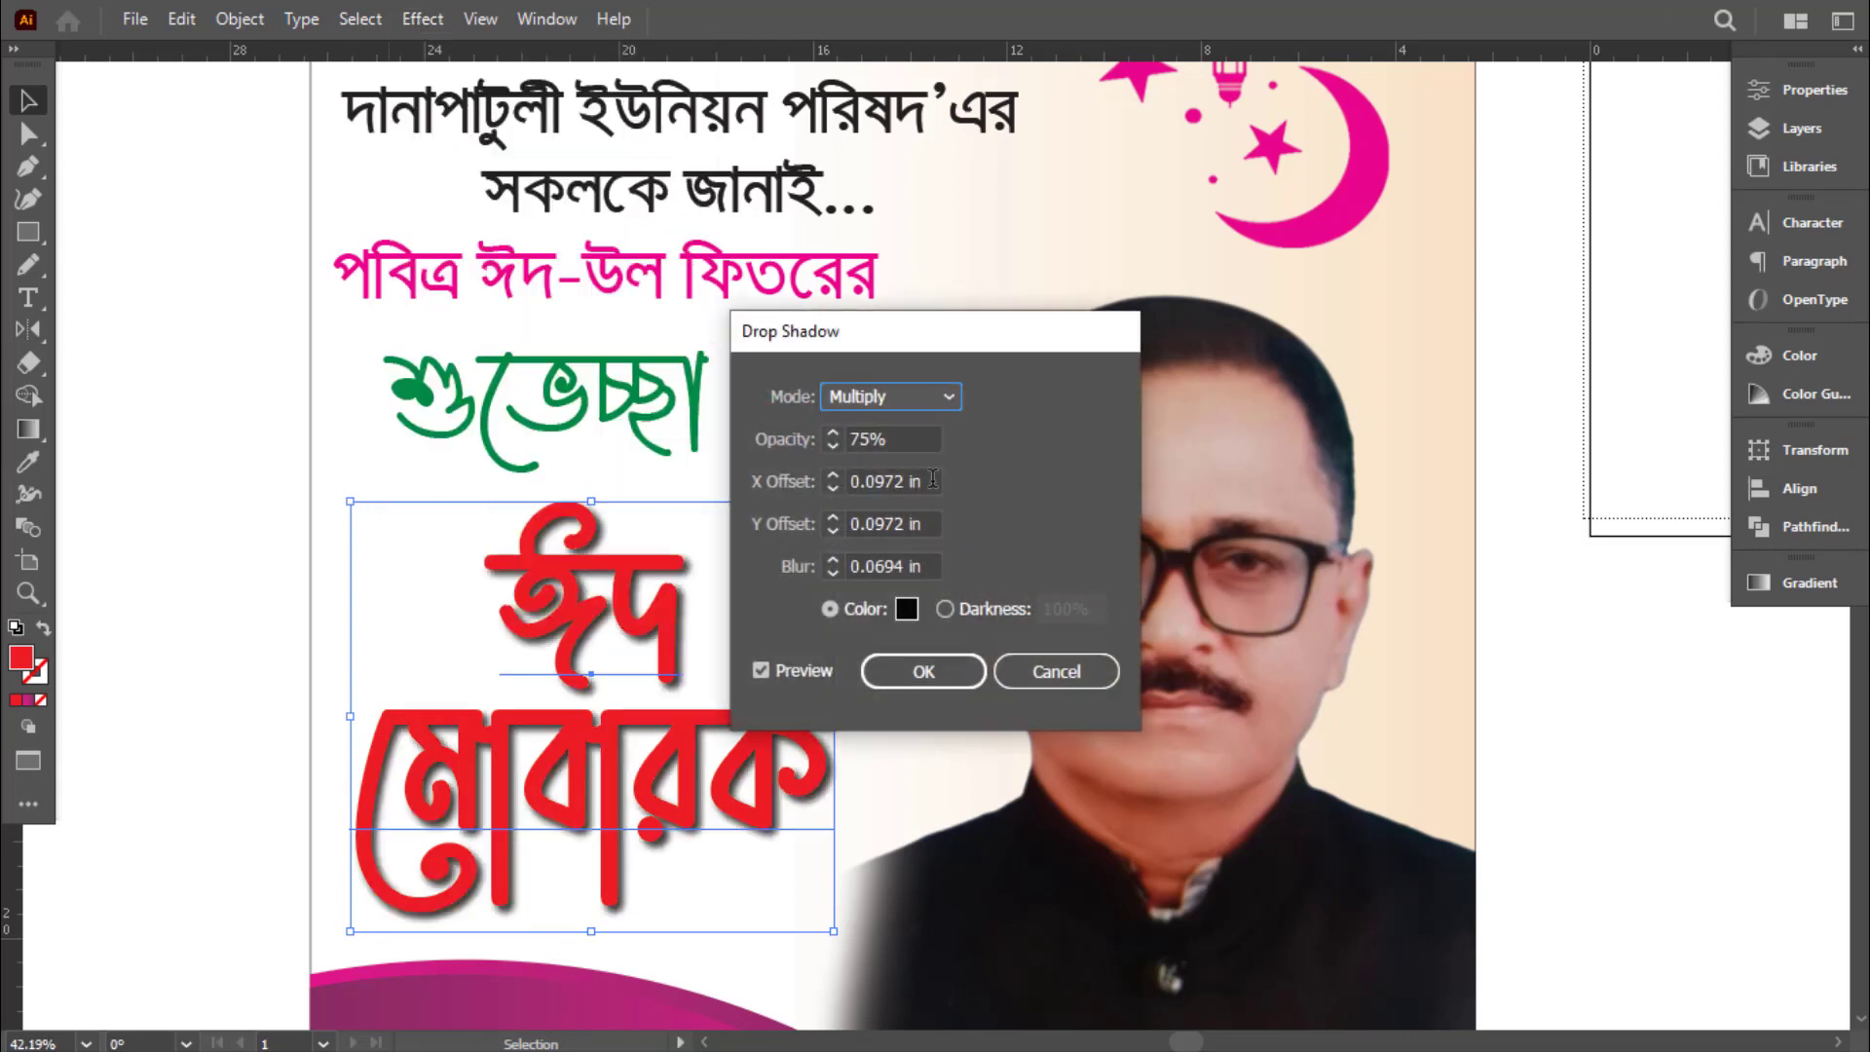
click(932, 480)
text(.1)
key(Tab)
text(.1)
key(Tab)
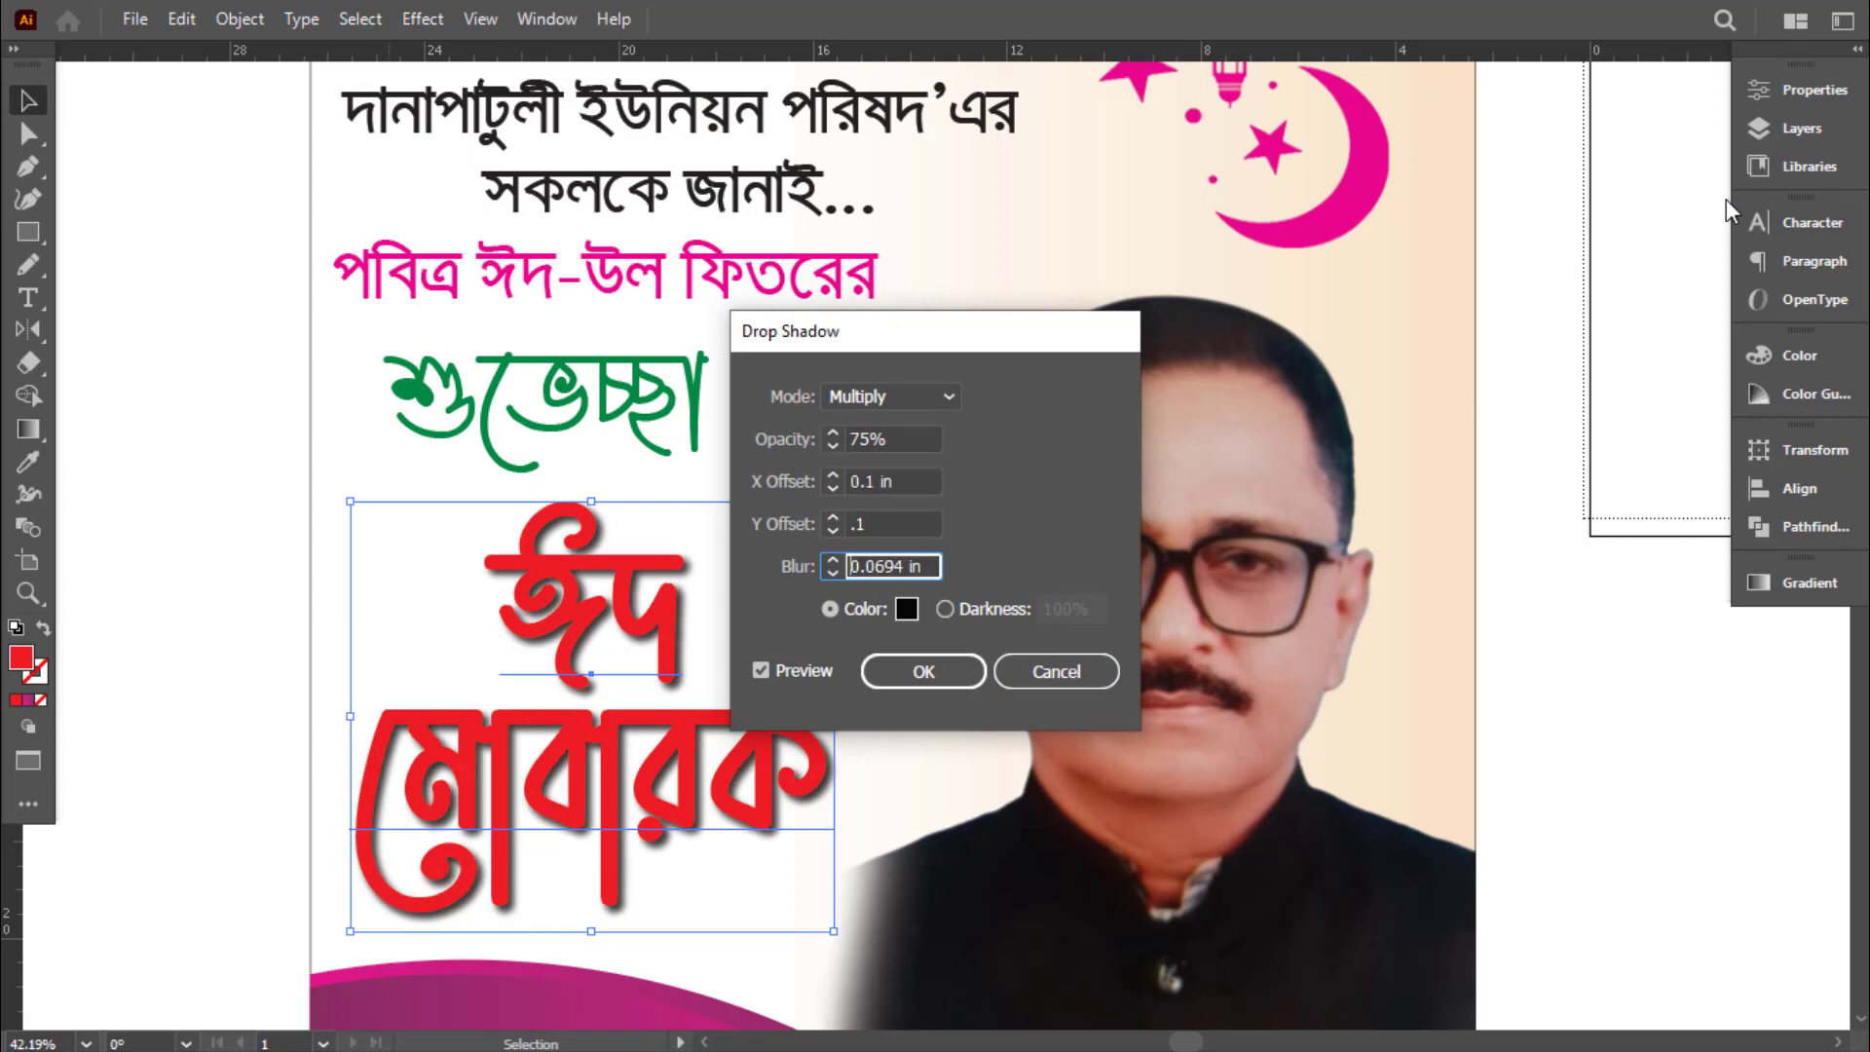
text(.1)
key(Tab)
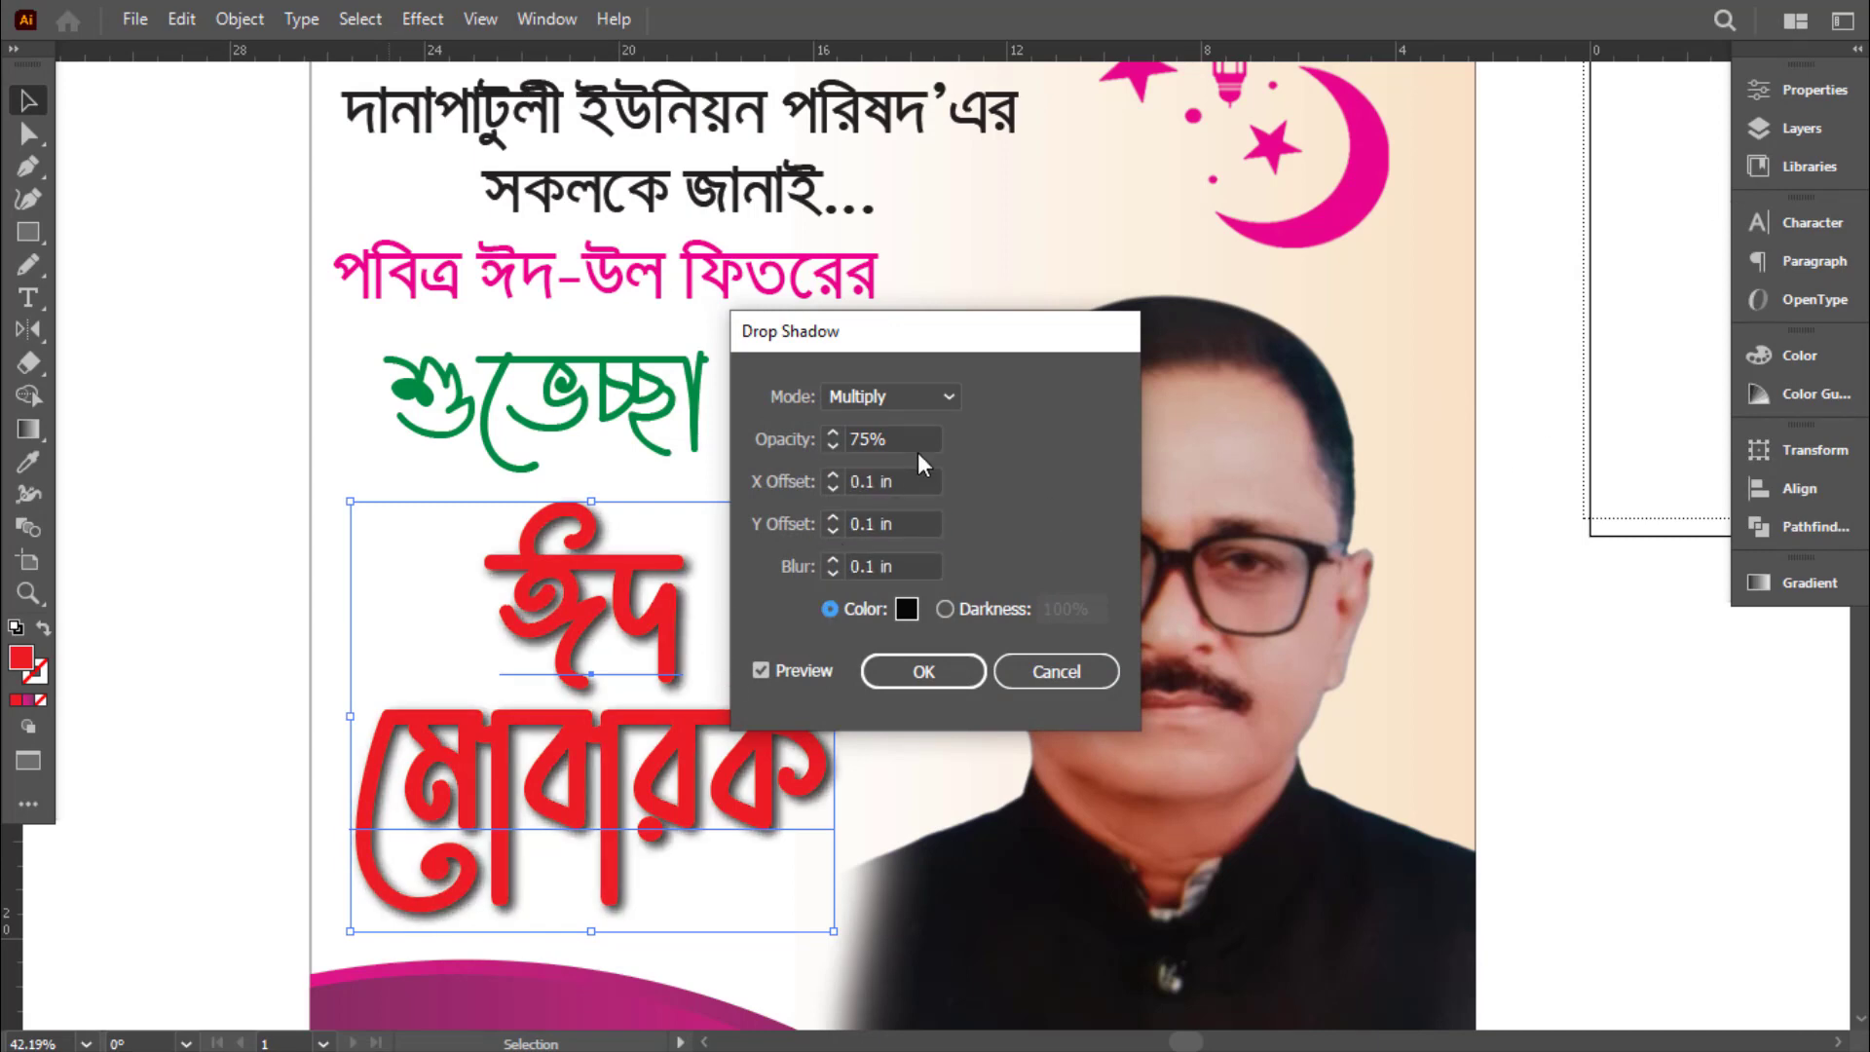
Set the shadow's X and Y offsets to 0.2 in and its opacity to 45%, and apply the effect
click(920, 483)
text(.2)
key(Tab)
text(.2)
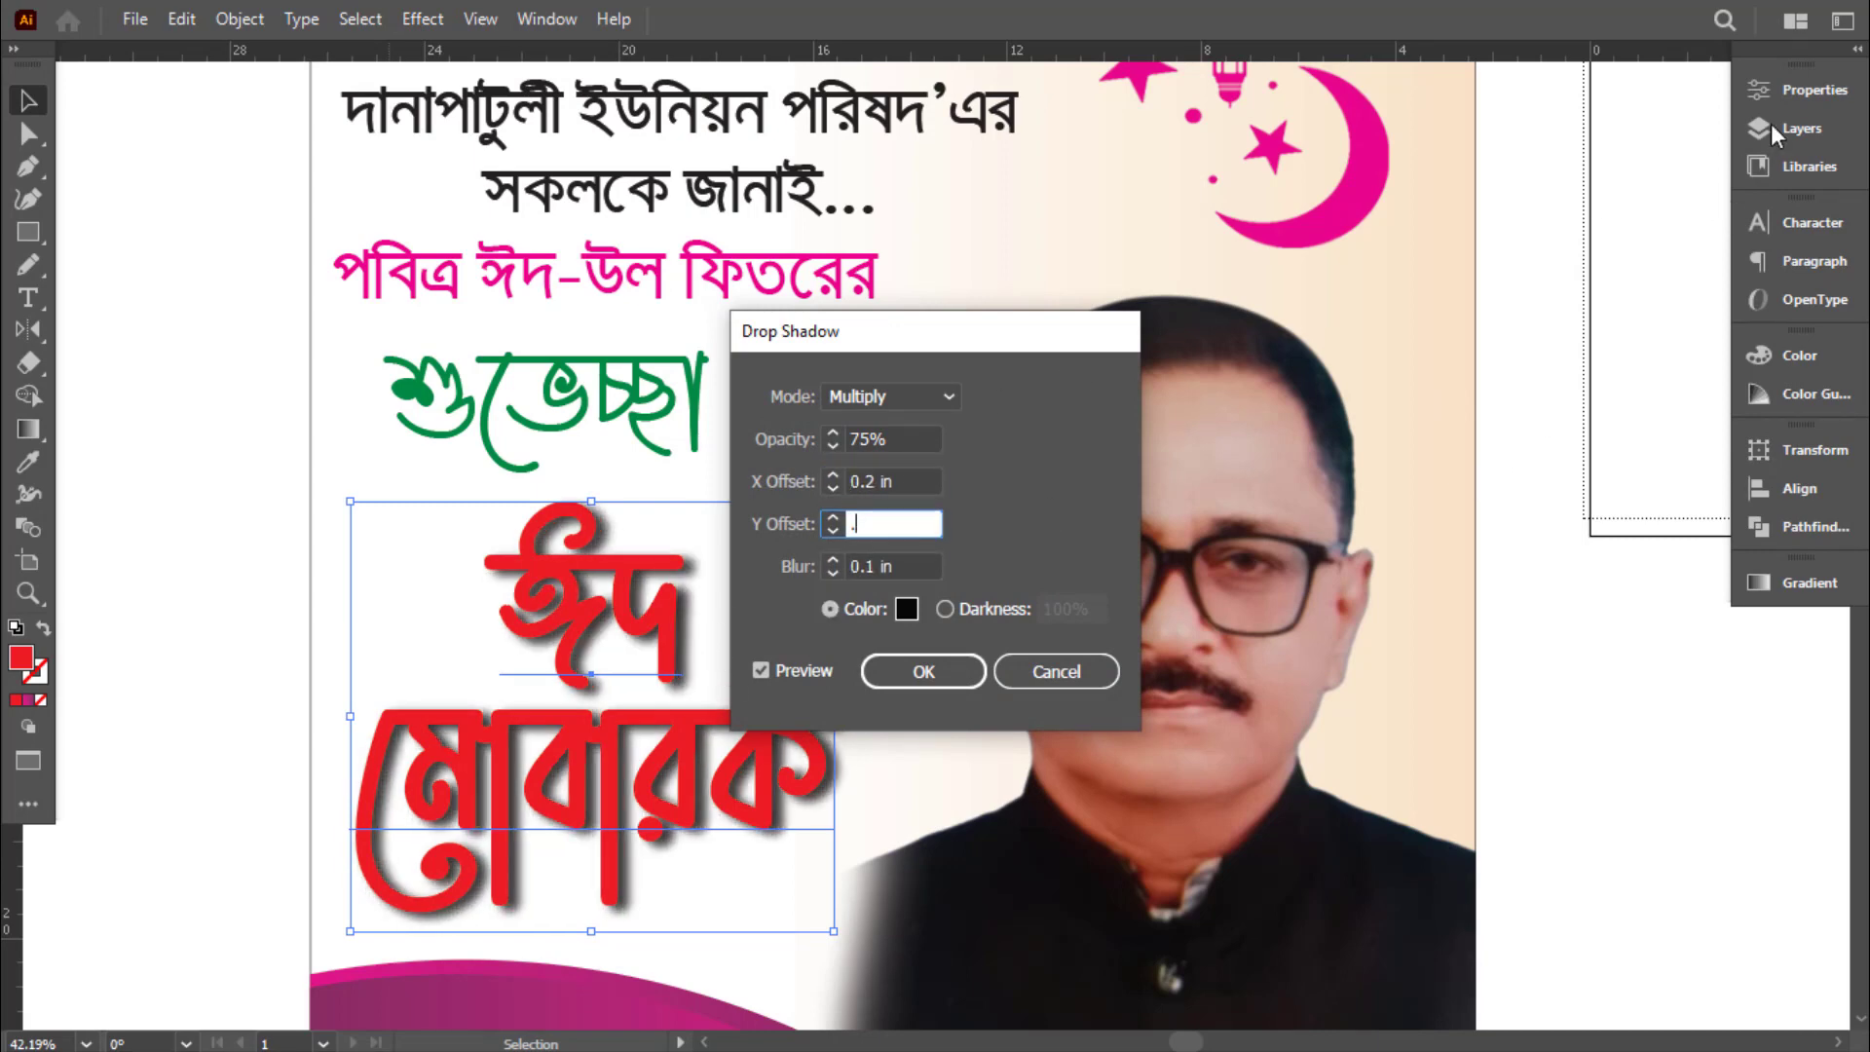
key(Tab)
click(916, 440)
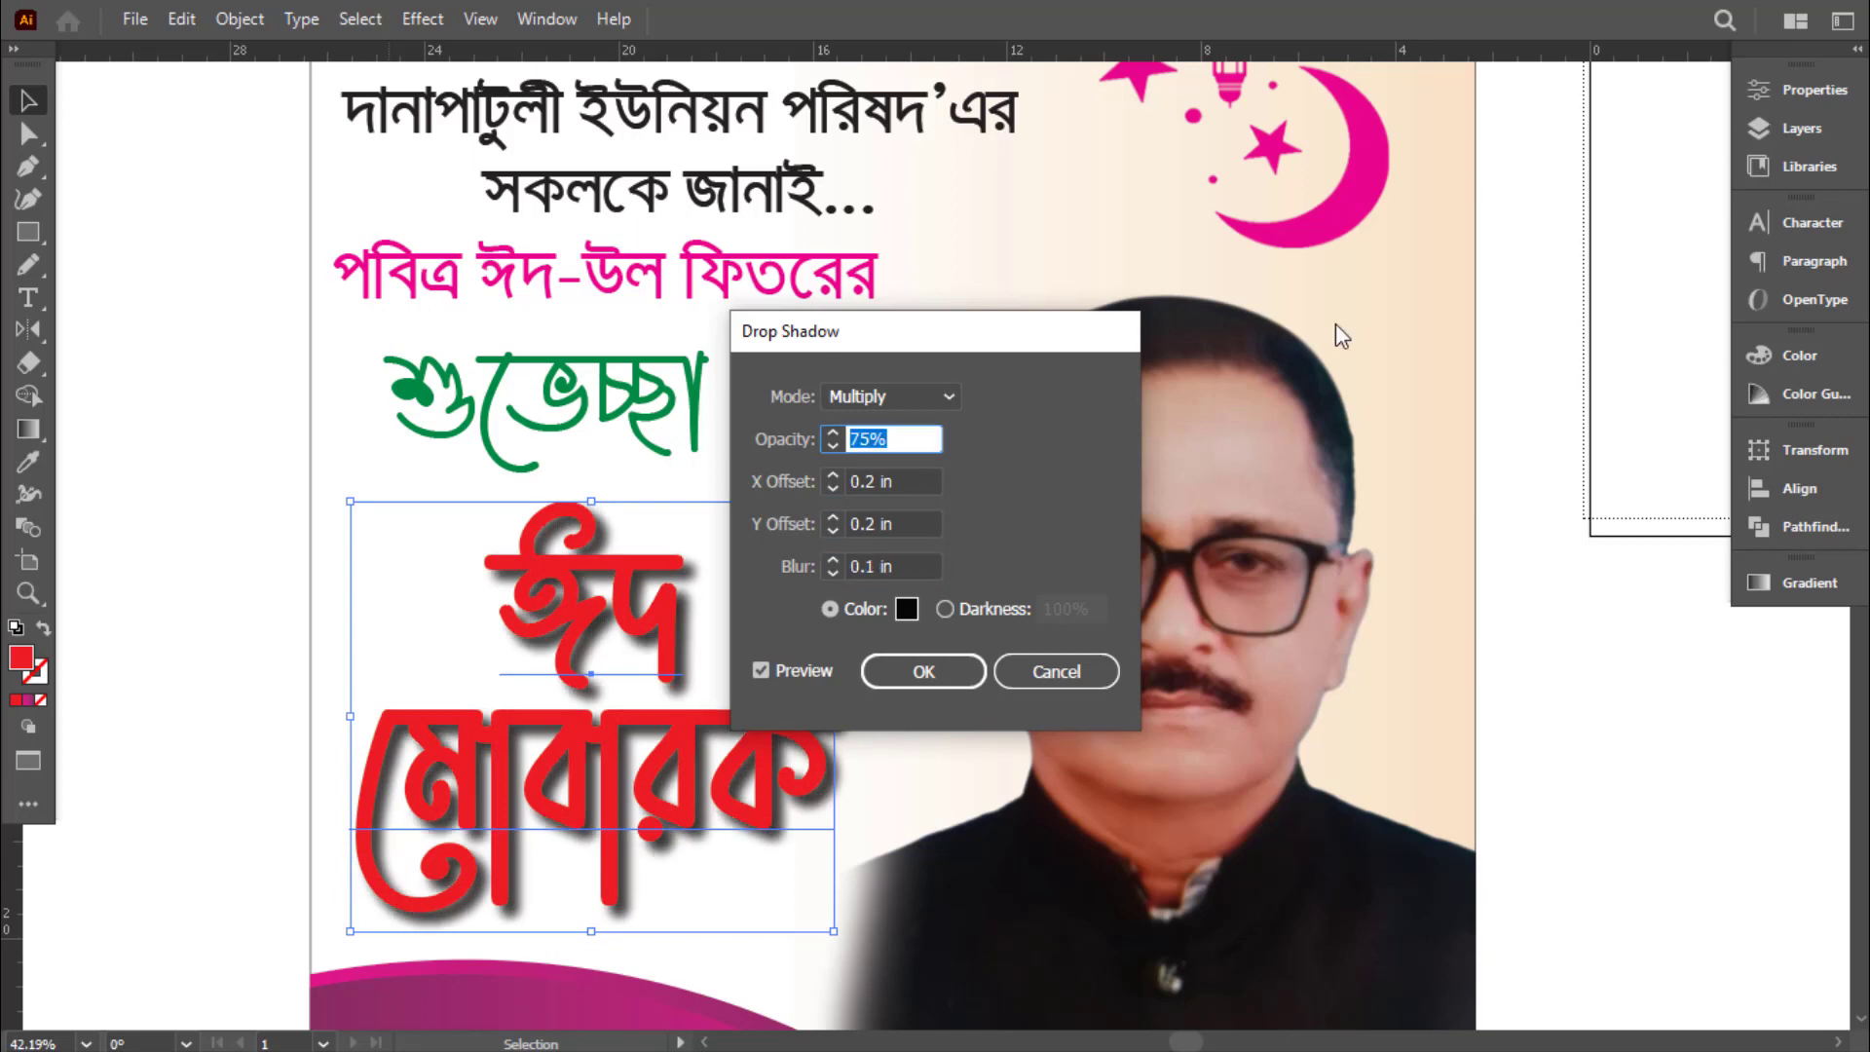
text(45)
key(Tab)
click(924, 671)
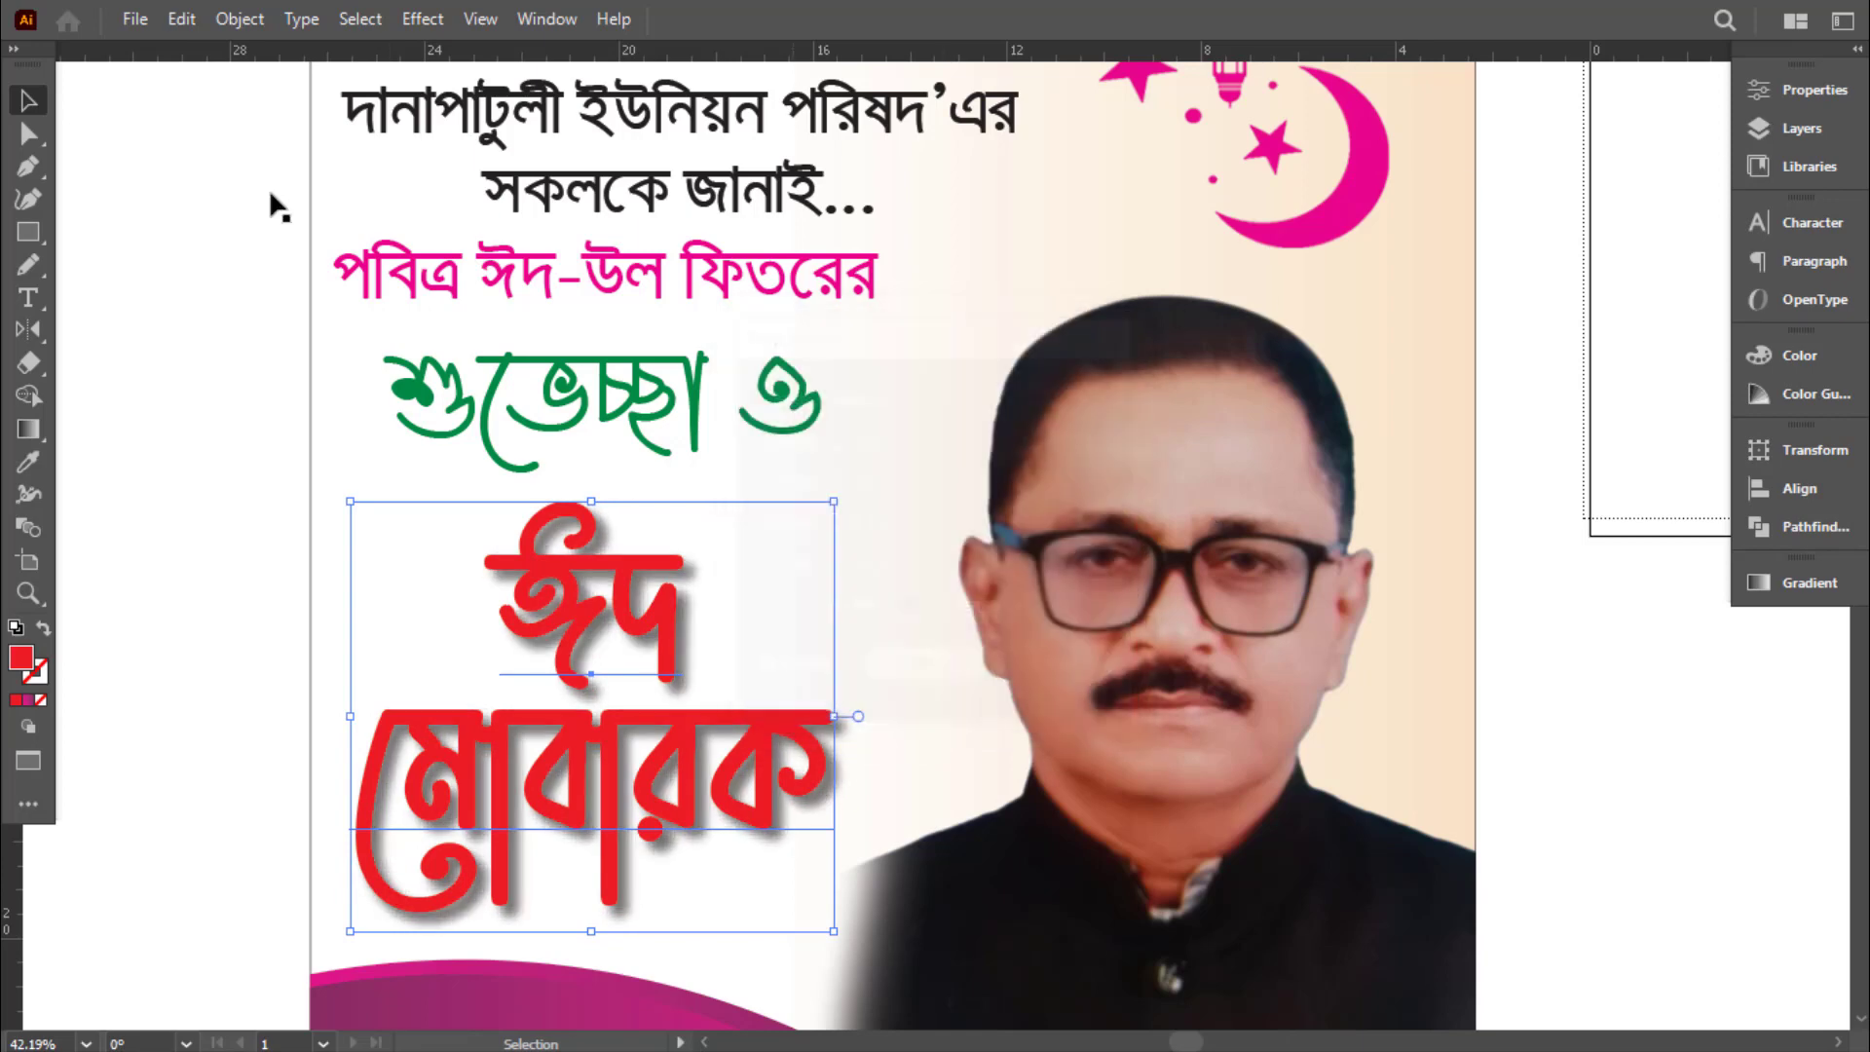
Expand the appearance of the shadowed ঈদ মোবারক text and reselect the text
click(240, 19)
click(443, 366)
key(a)
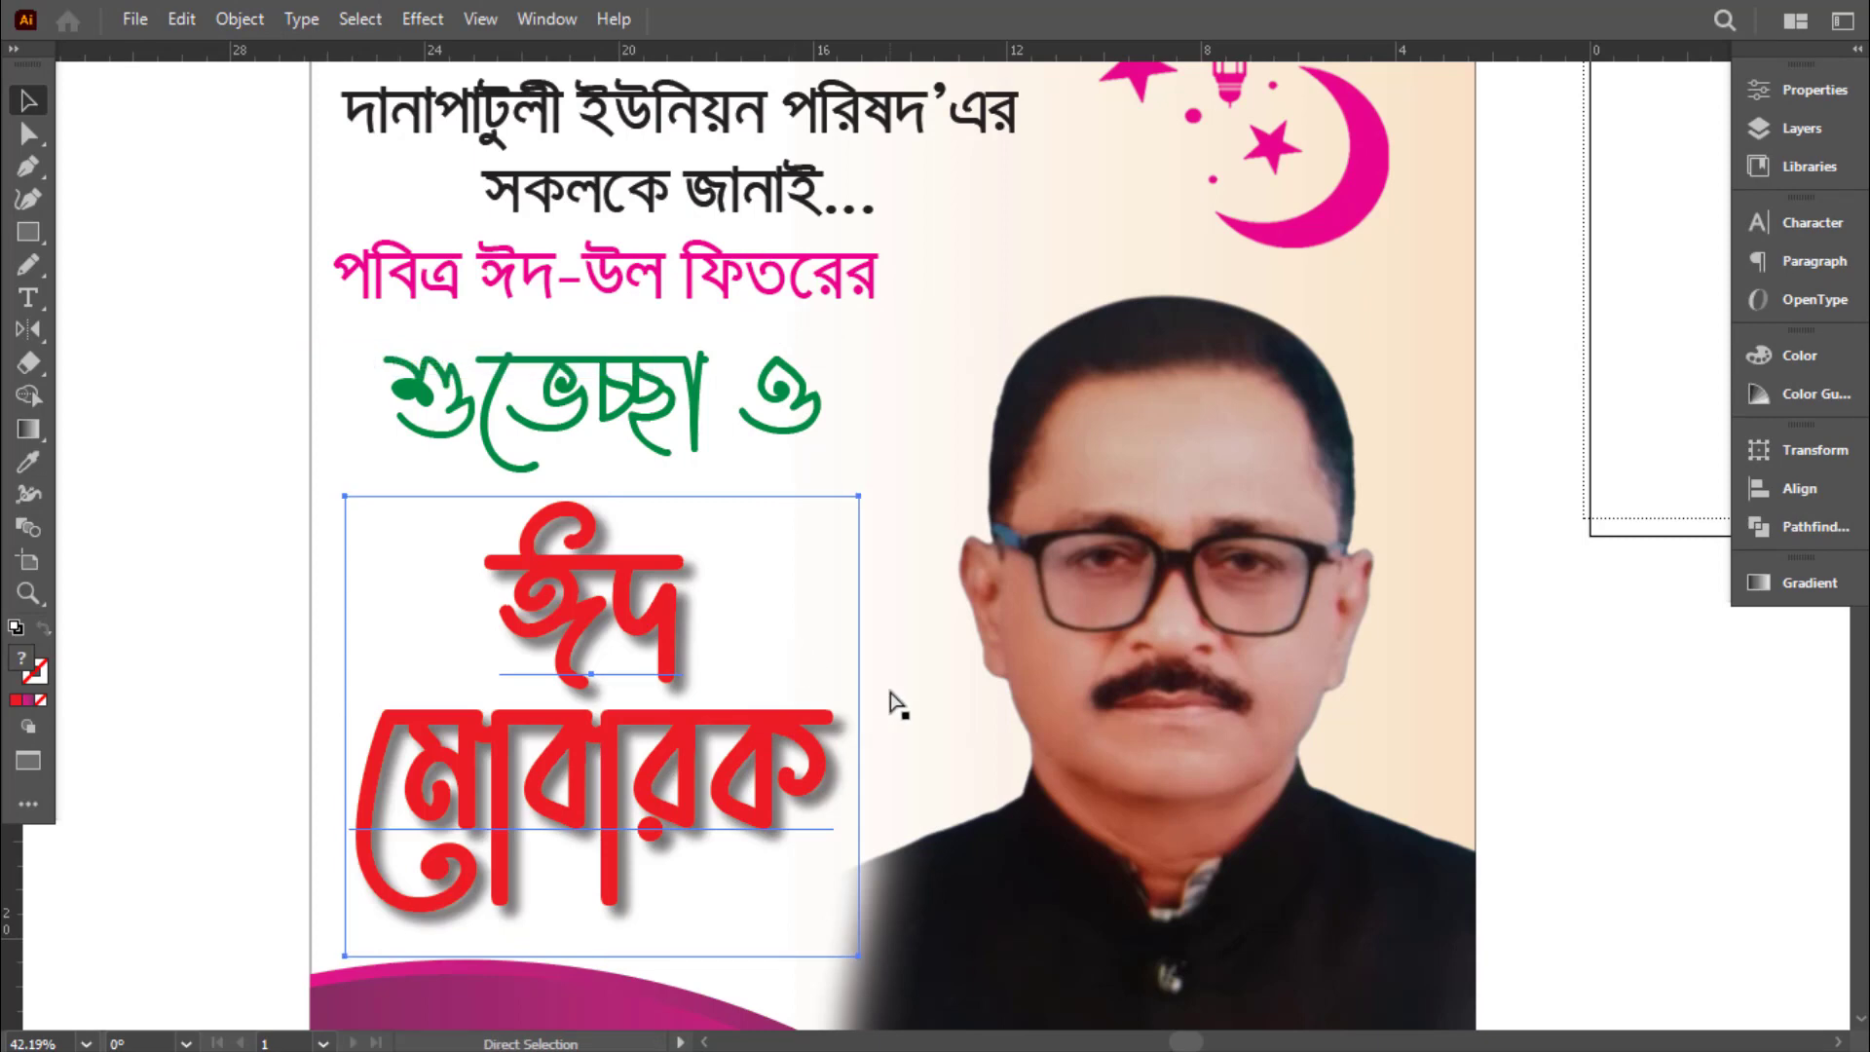
key(a)
ctrl+click(725, 840)
click(590, 818)
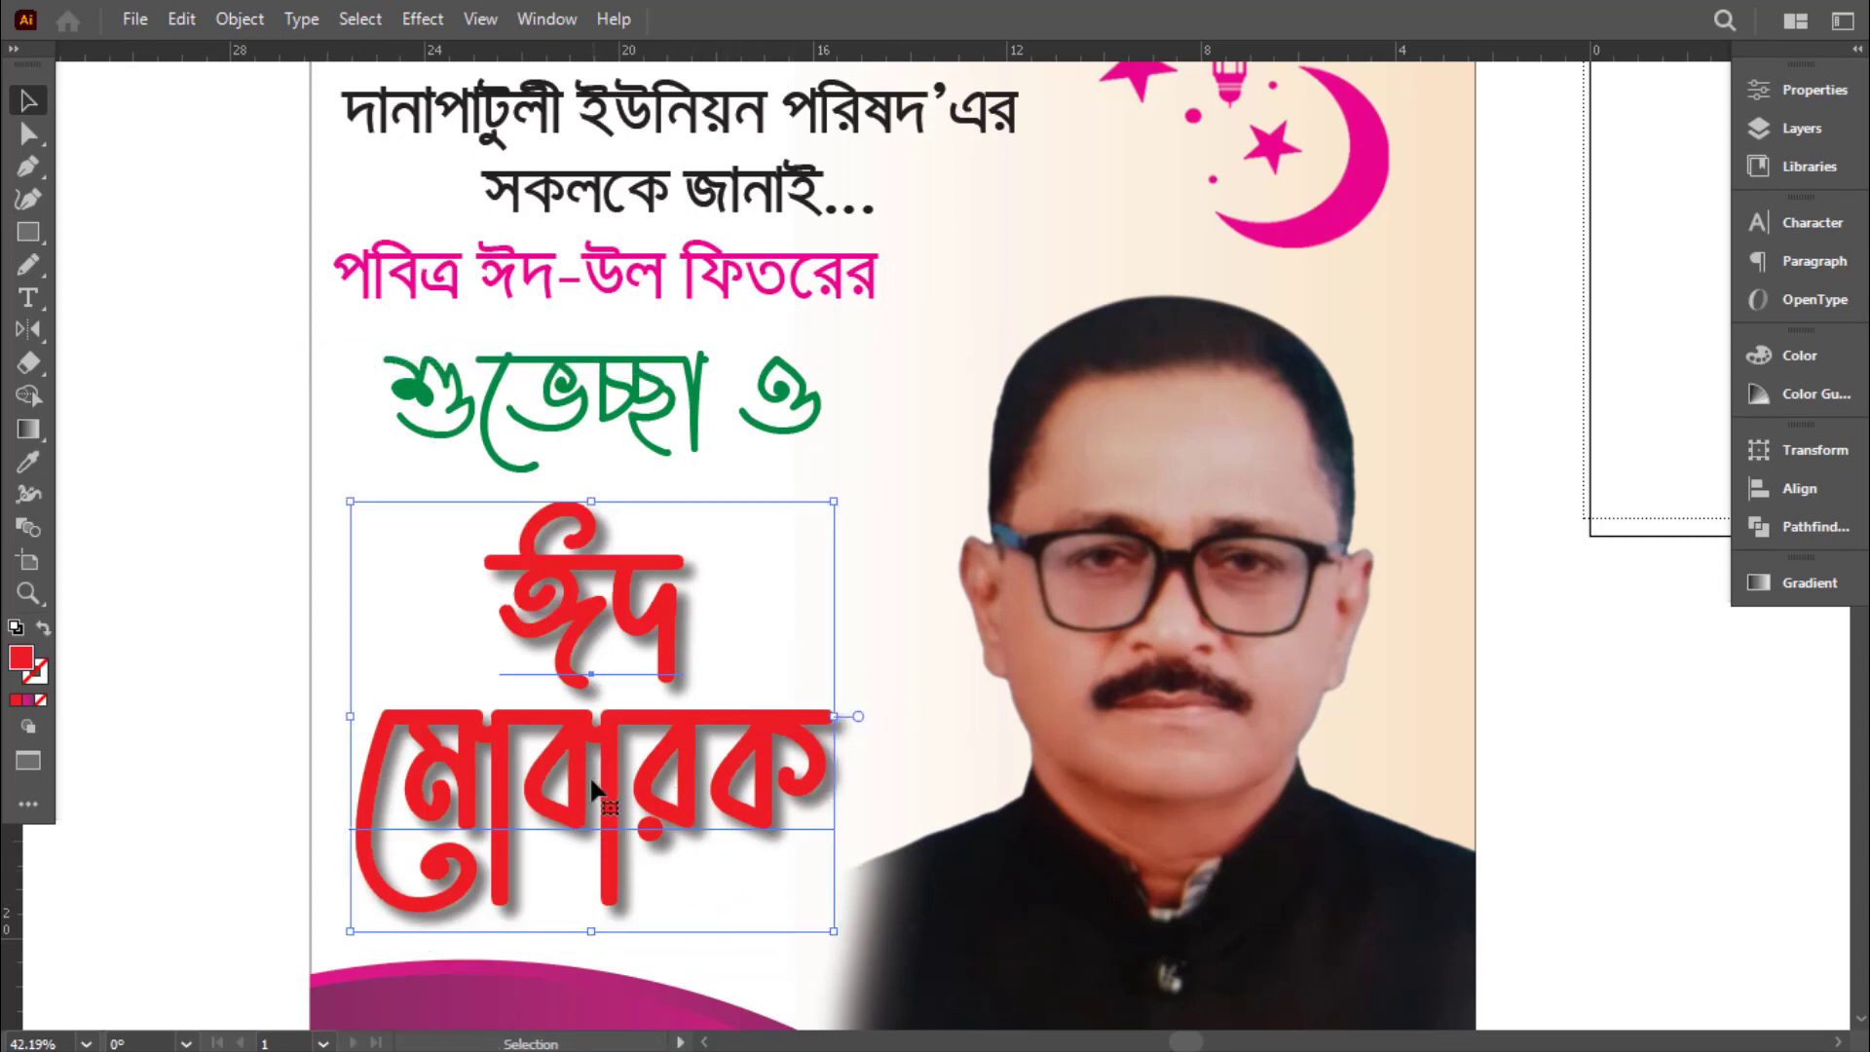
ctrl+click(729, 791)
click(728, 790)
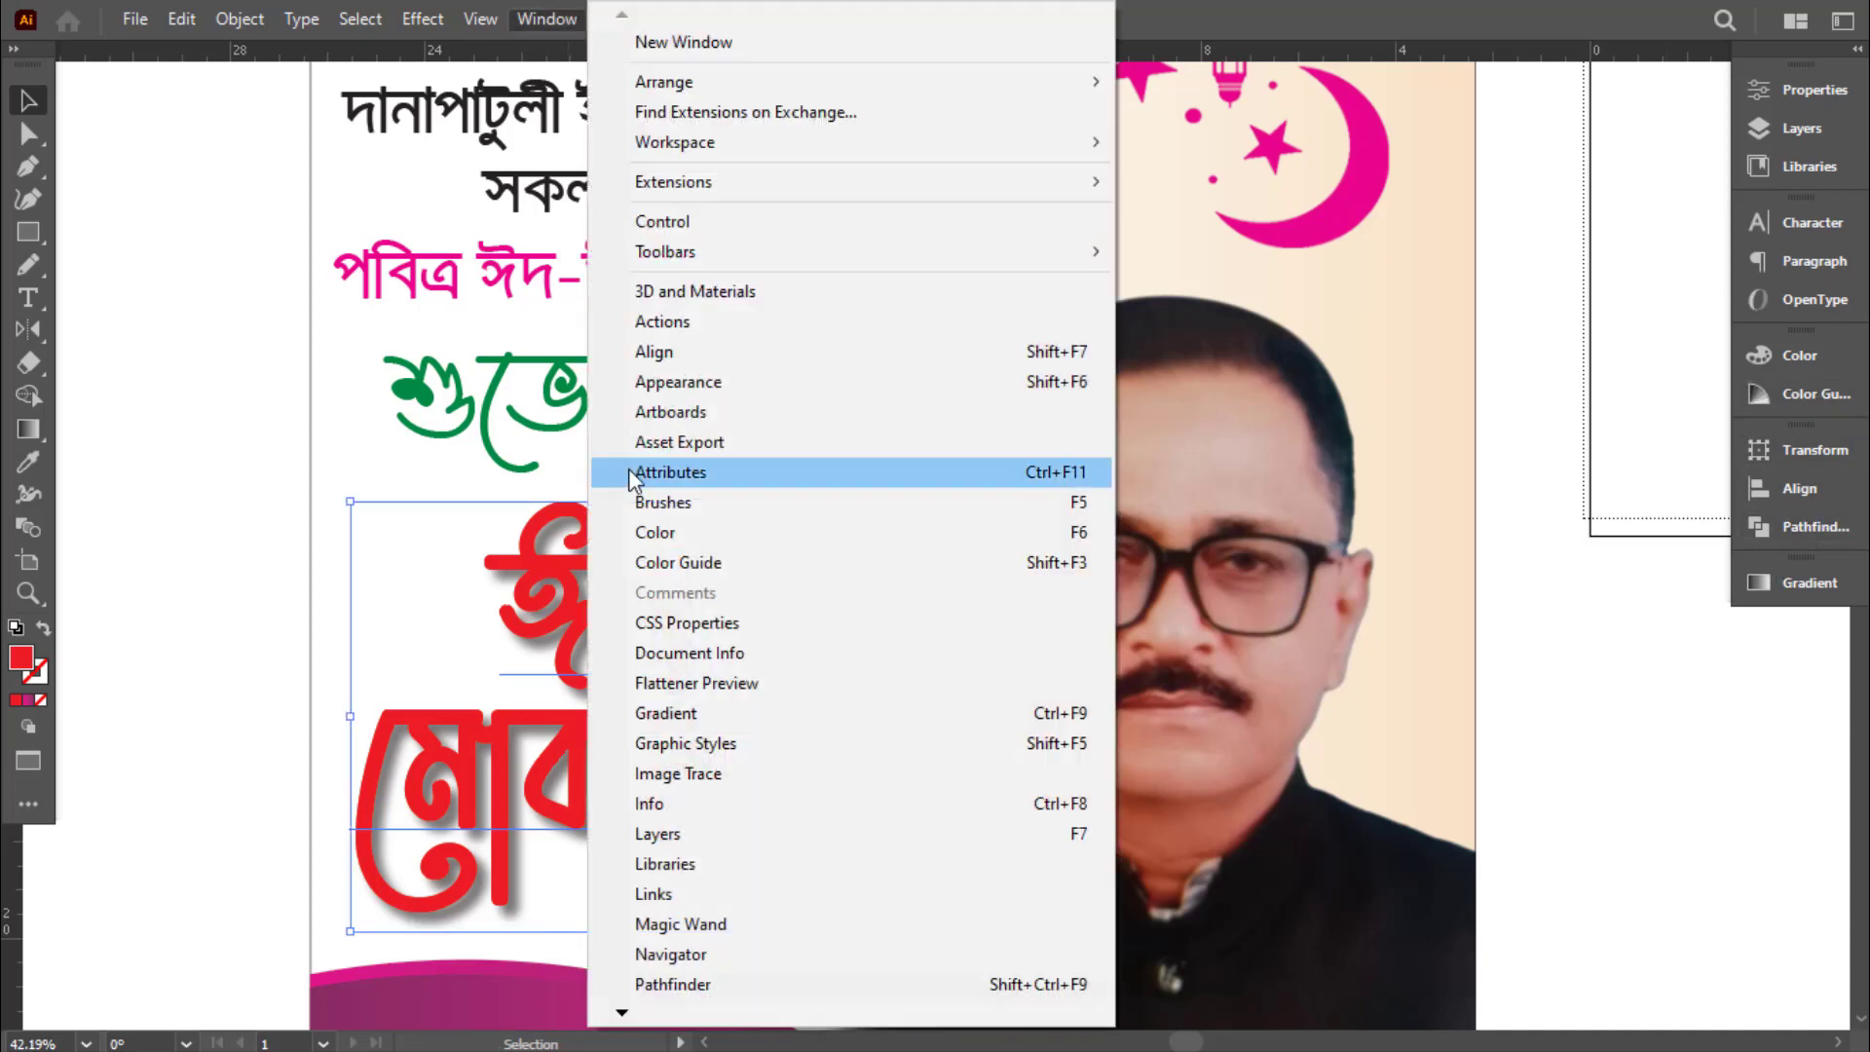
Give the ঈদ মোবারক text a 16 pt stroke, keeping the Stroke settings docked with the other panels
click(563, 21)
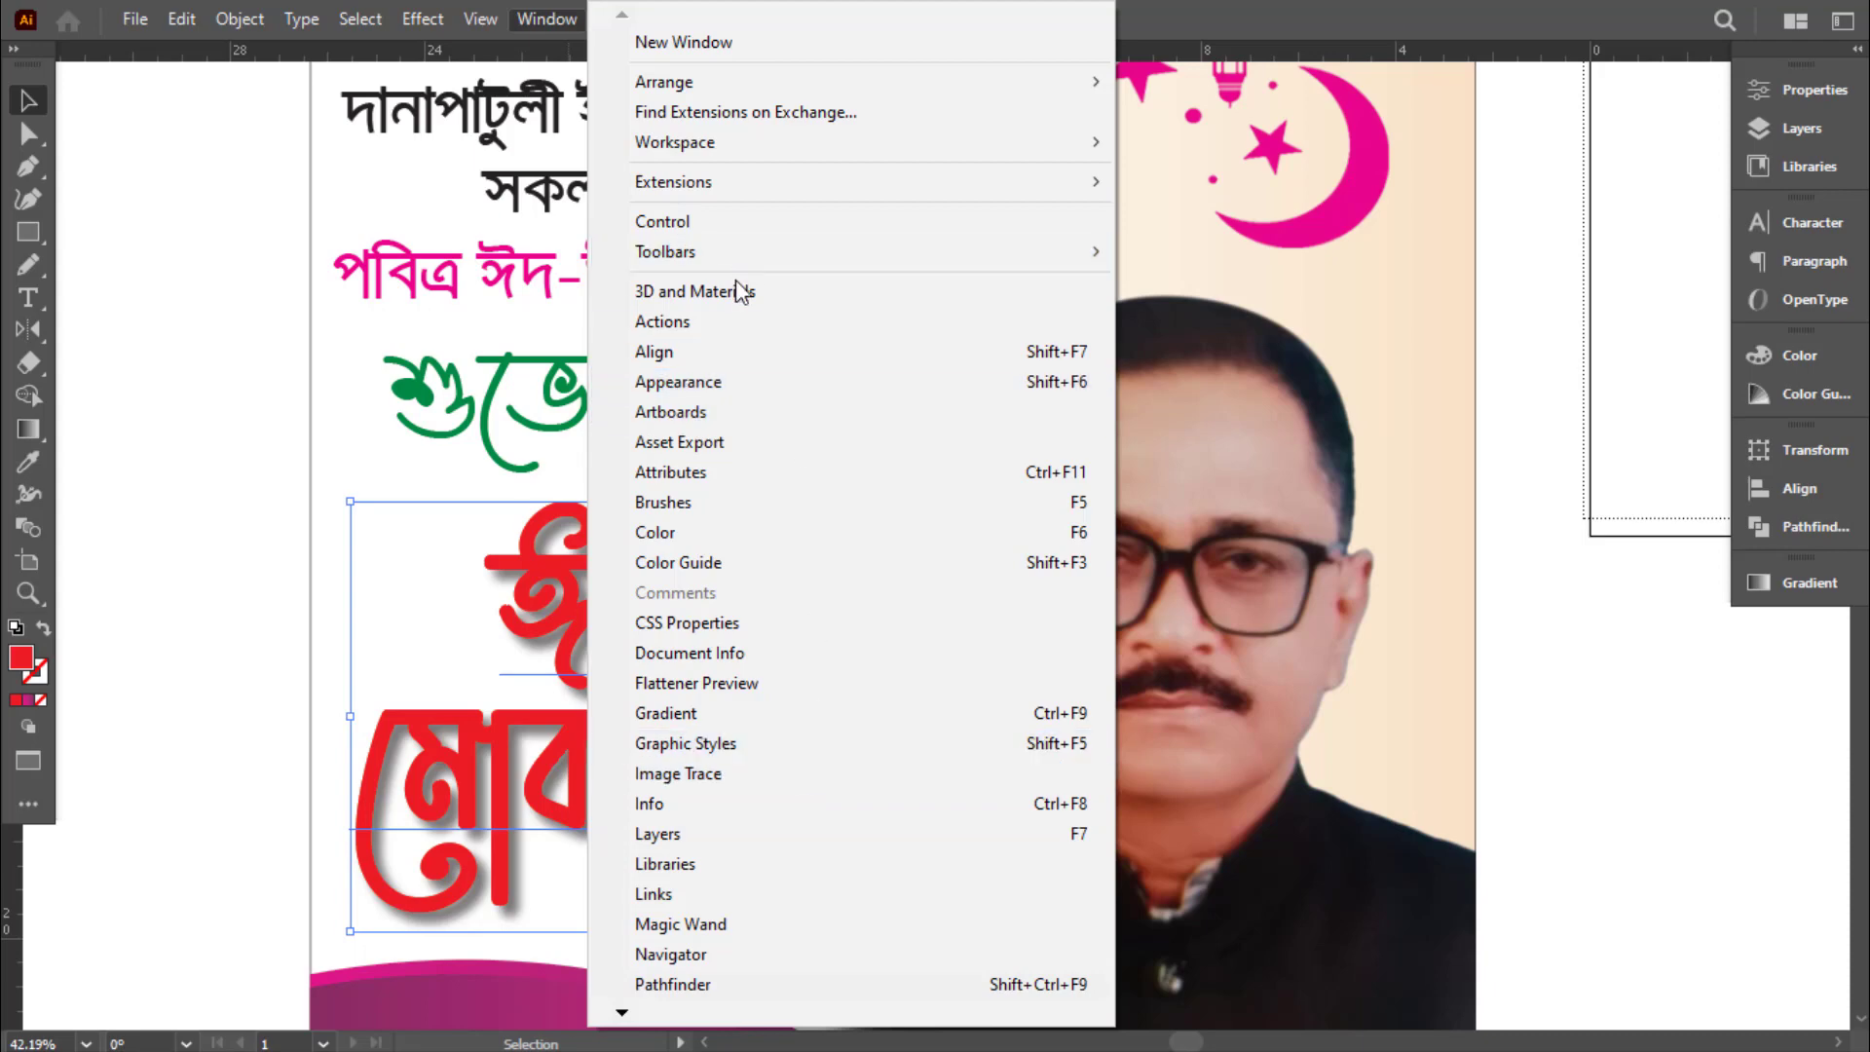
mouse_move(622, 1013)
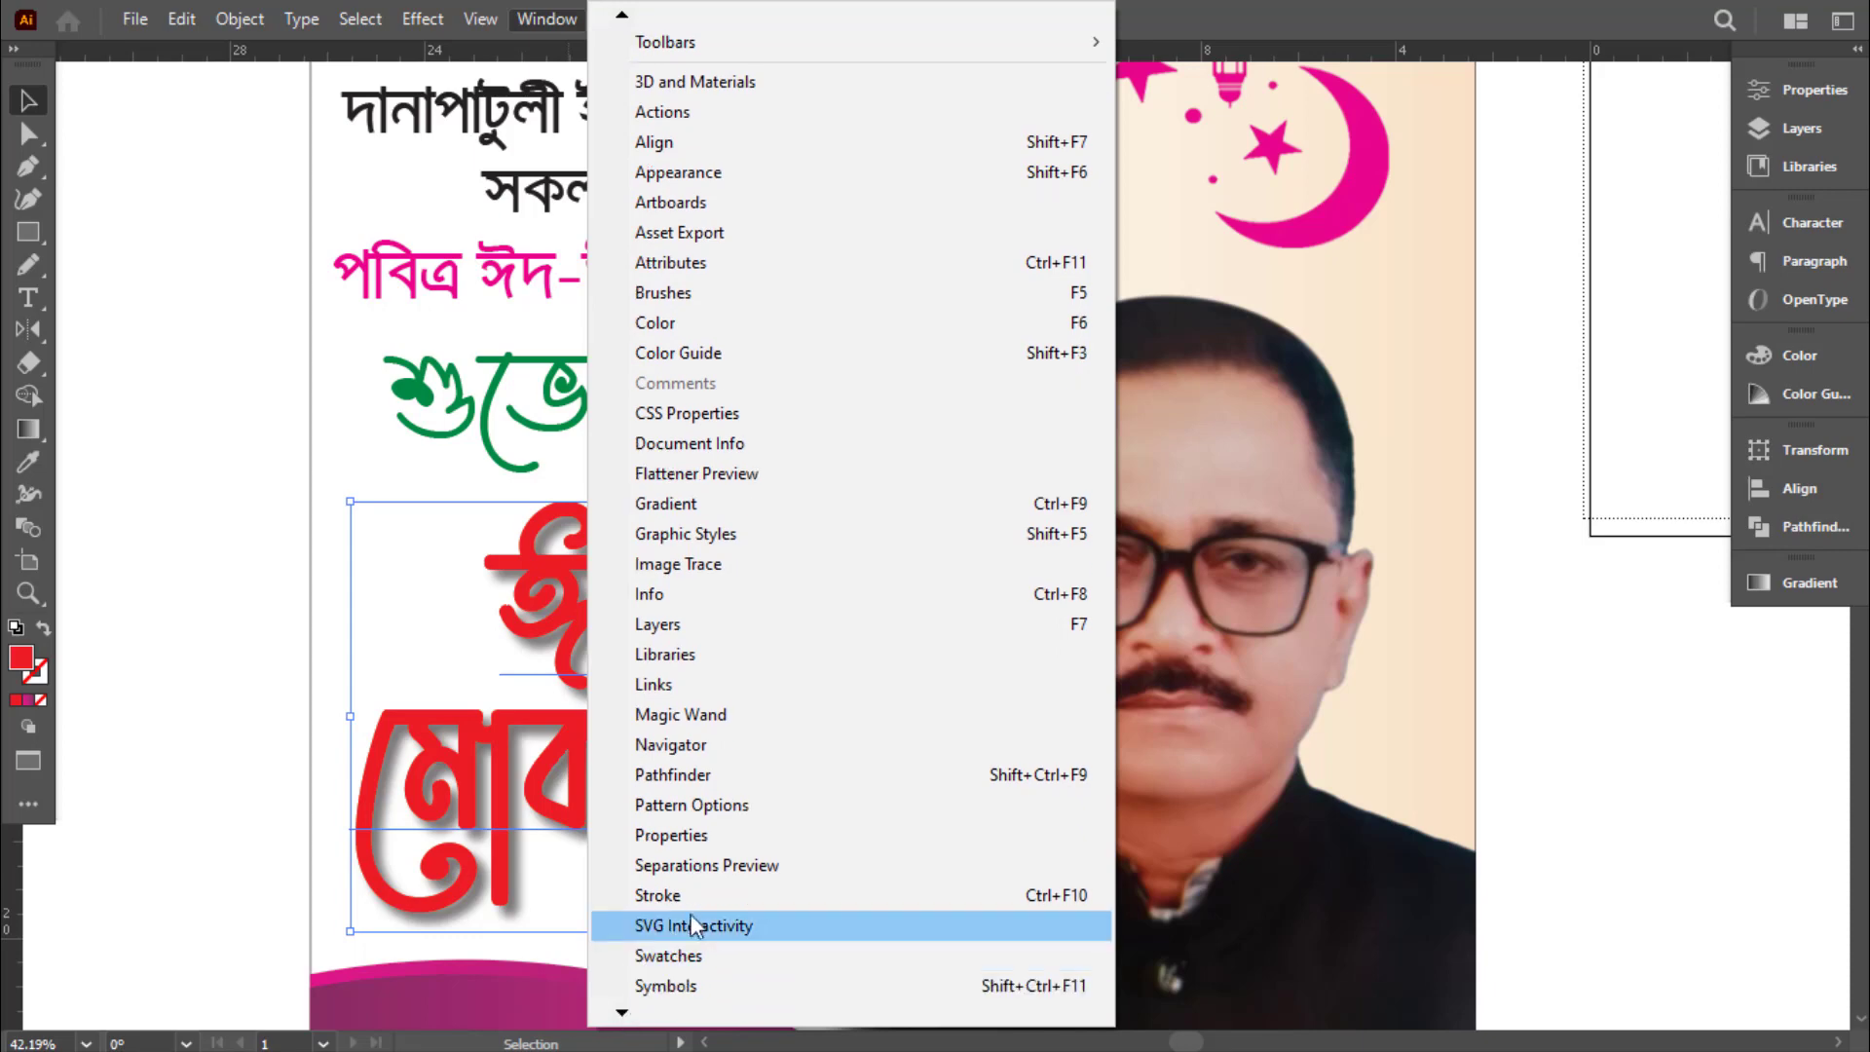
click(691, 896)
drag(1497, 650, 1771, 611)
click(1769, 637)
click(1523, 669)
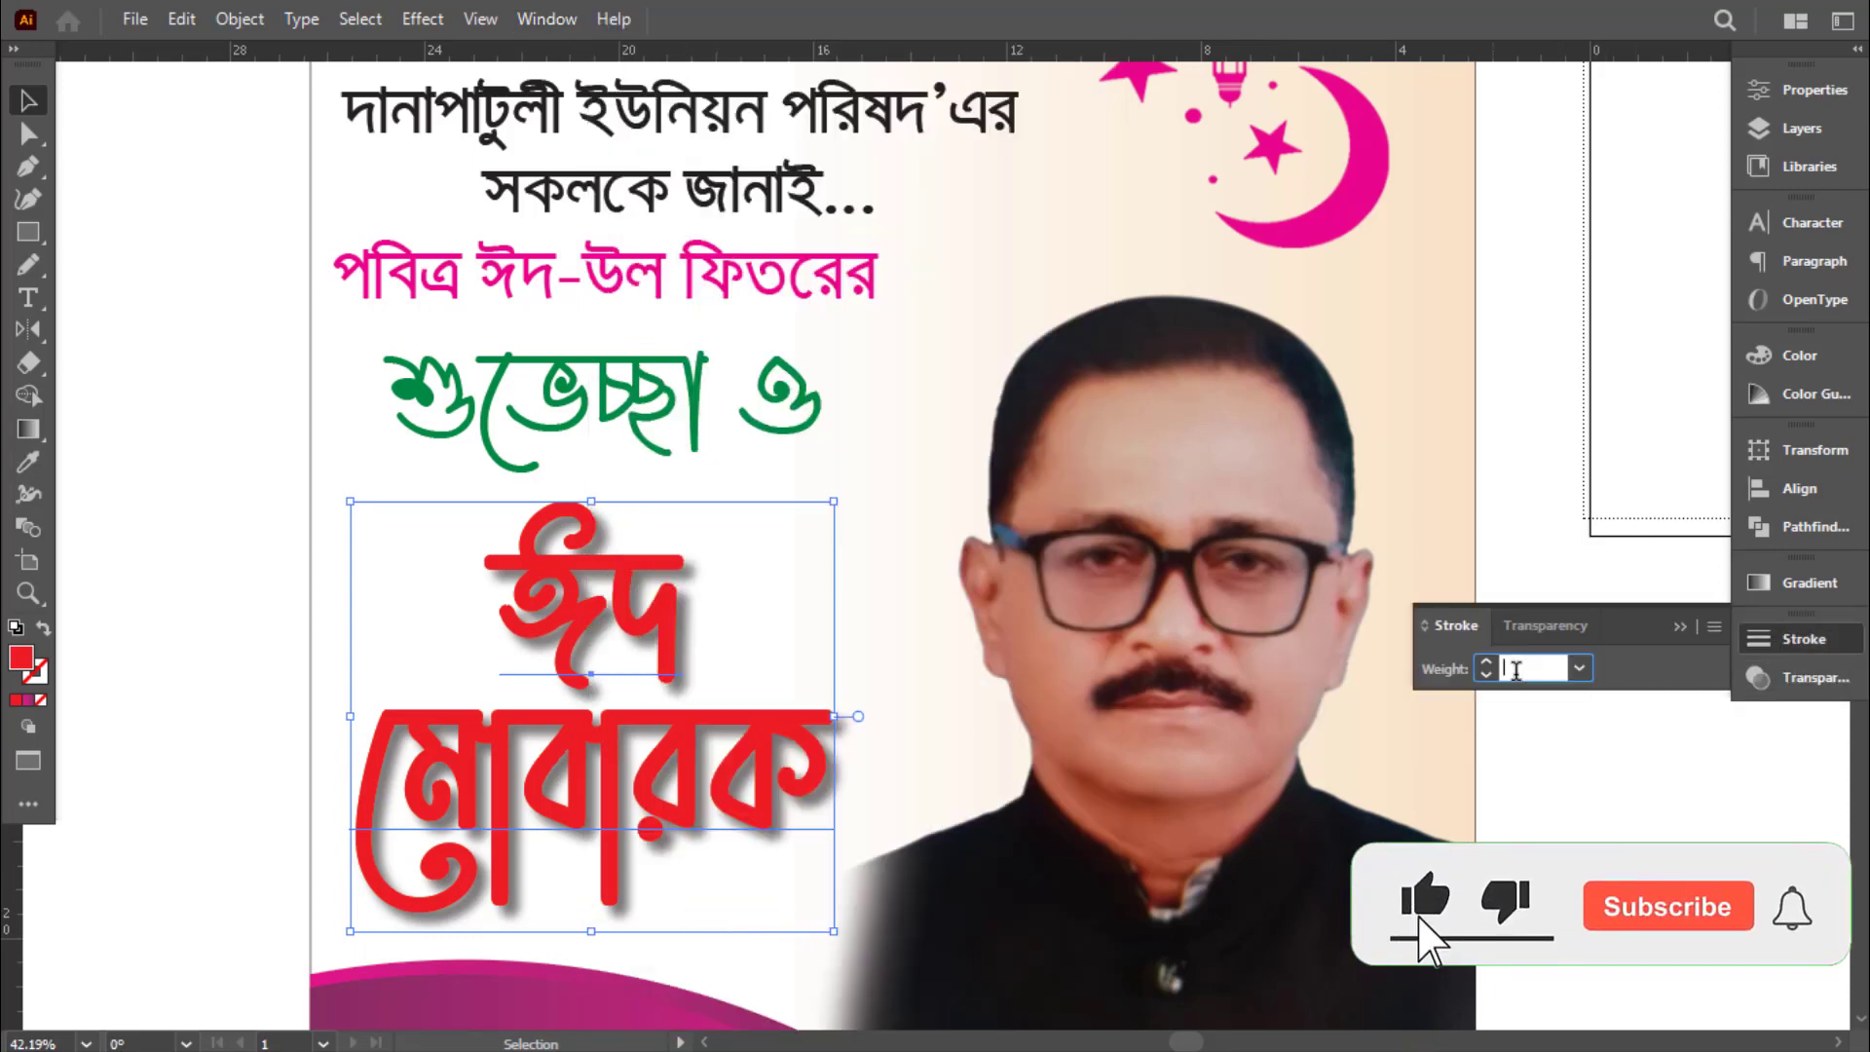
text(16)
key(Return)
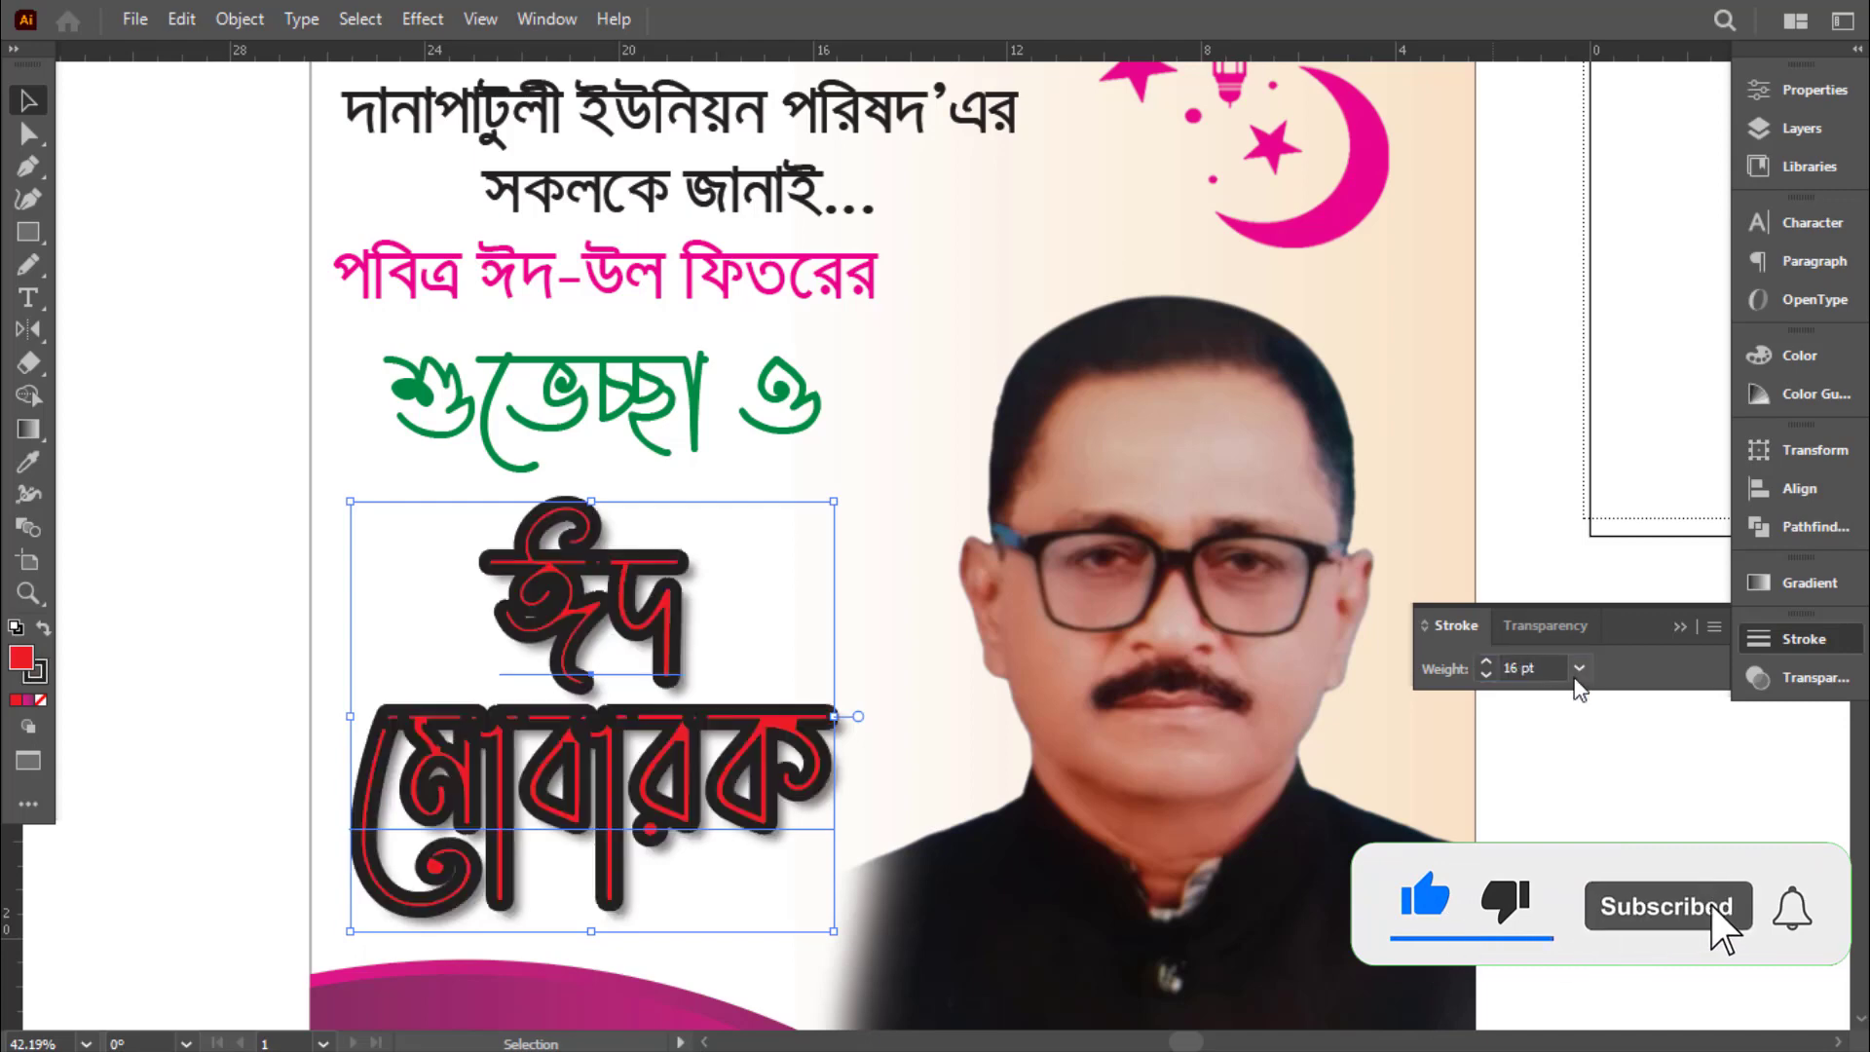
Show the full stroke options, use round joins for the text's stroke and colour the stroke white
click(1715, 629)
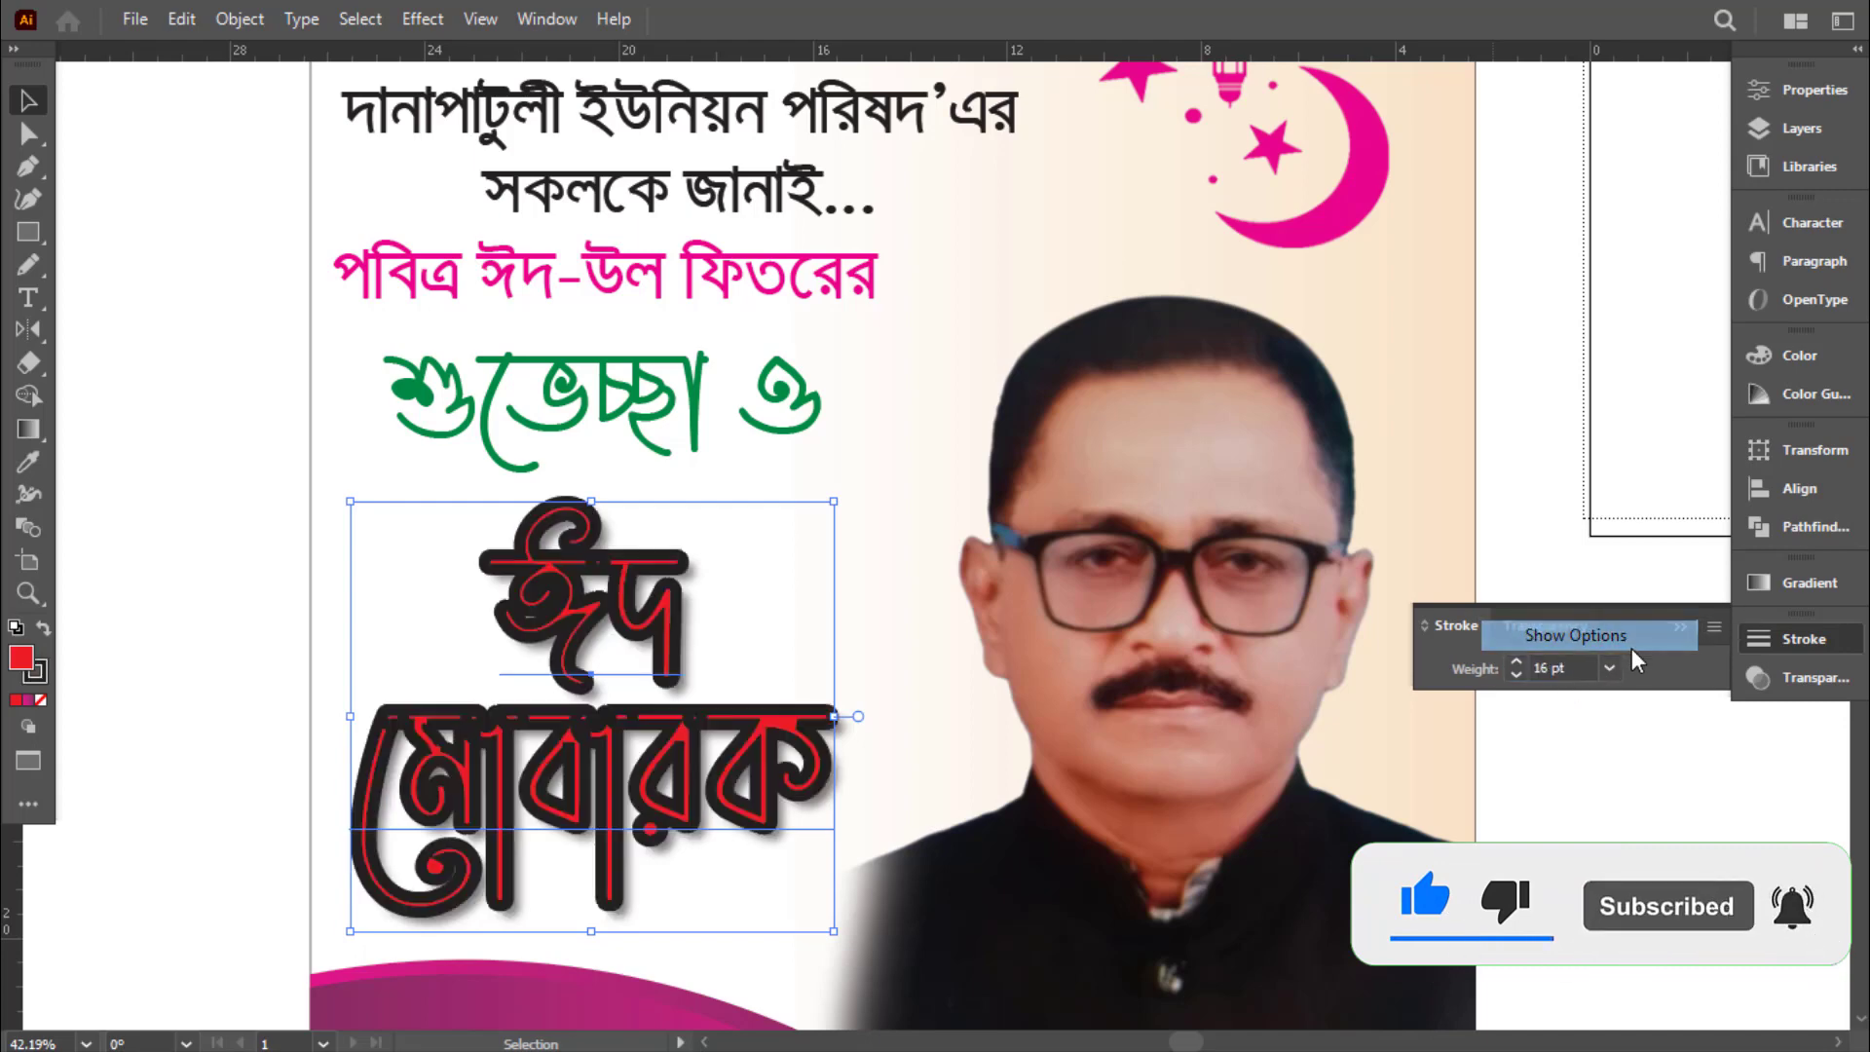
click(1576, 635)
click(1552, 698)
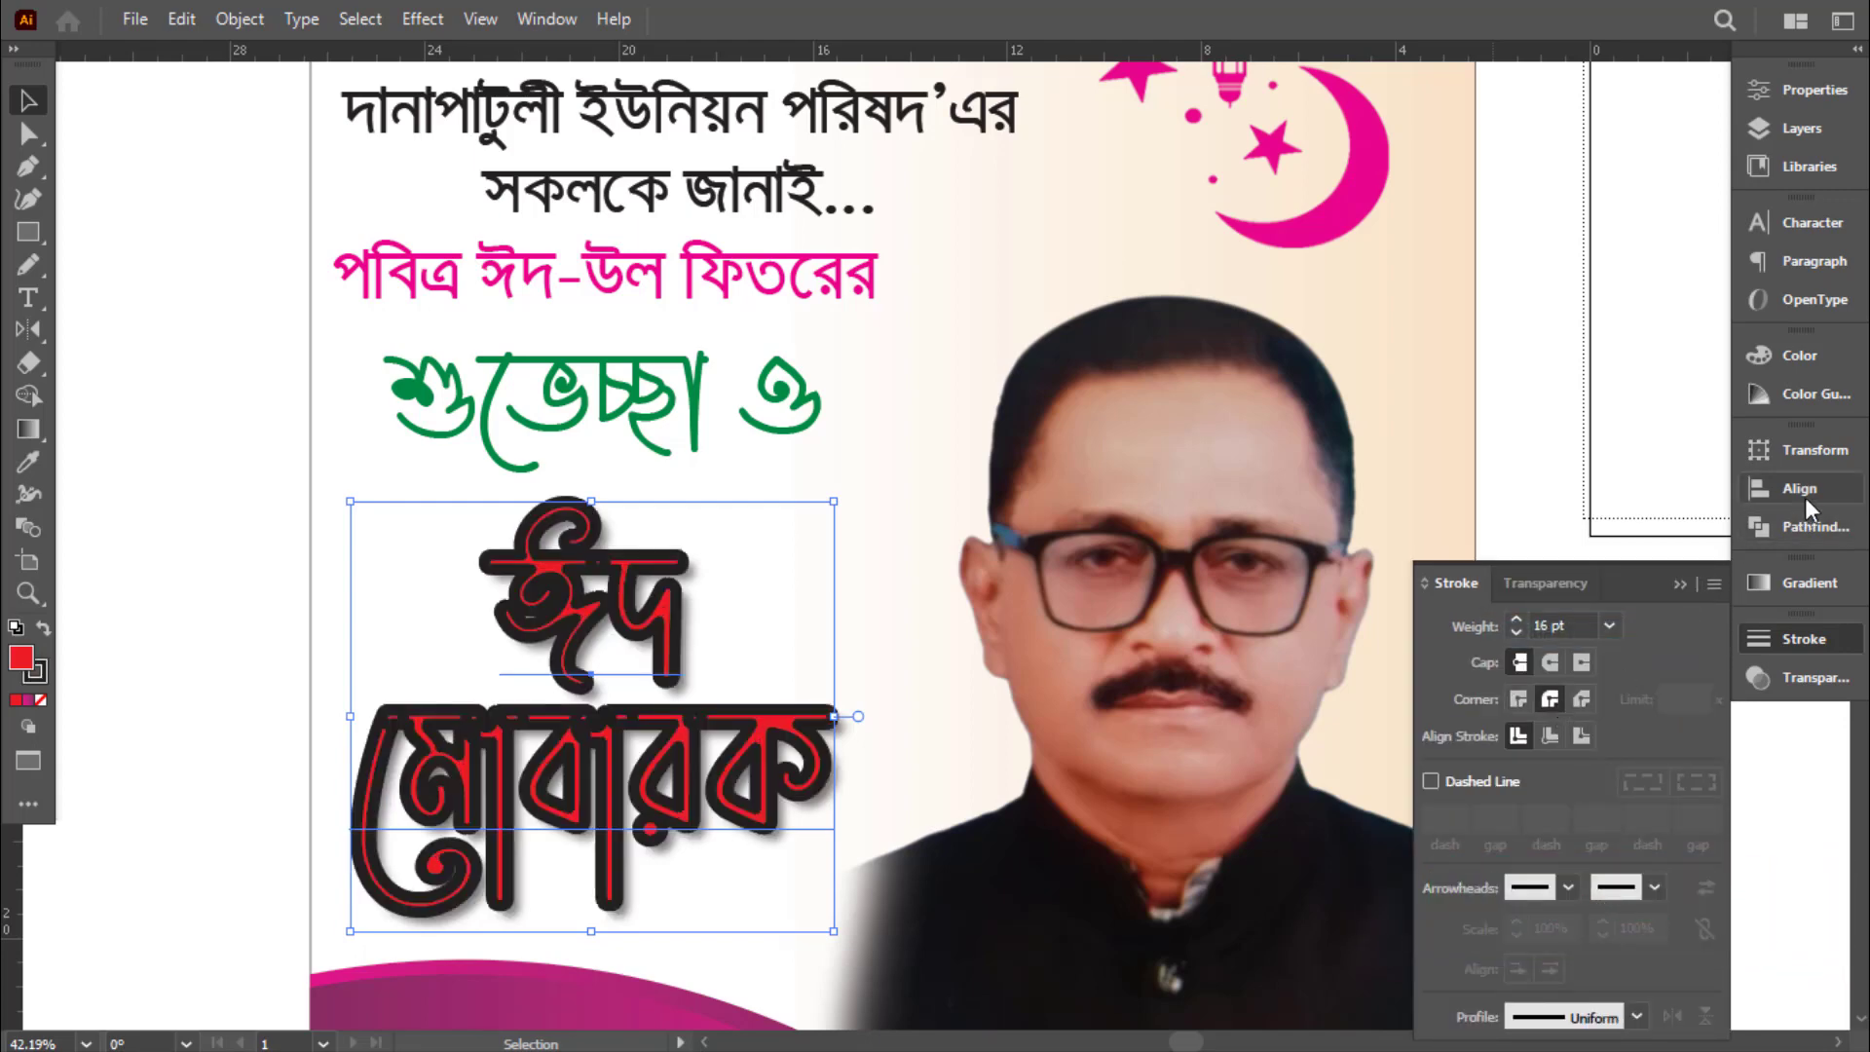
click(1800, 355)
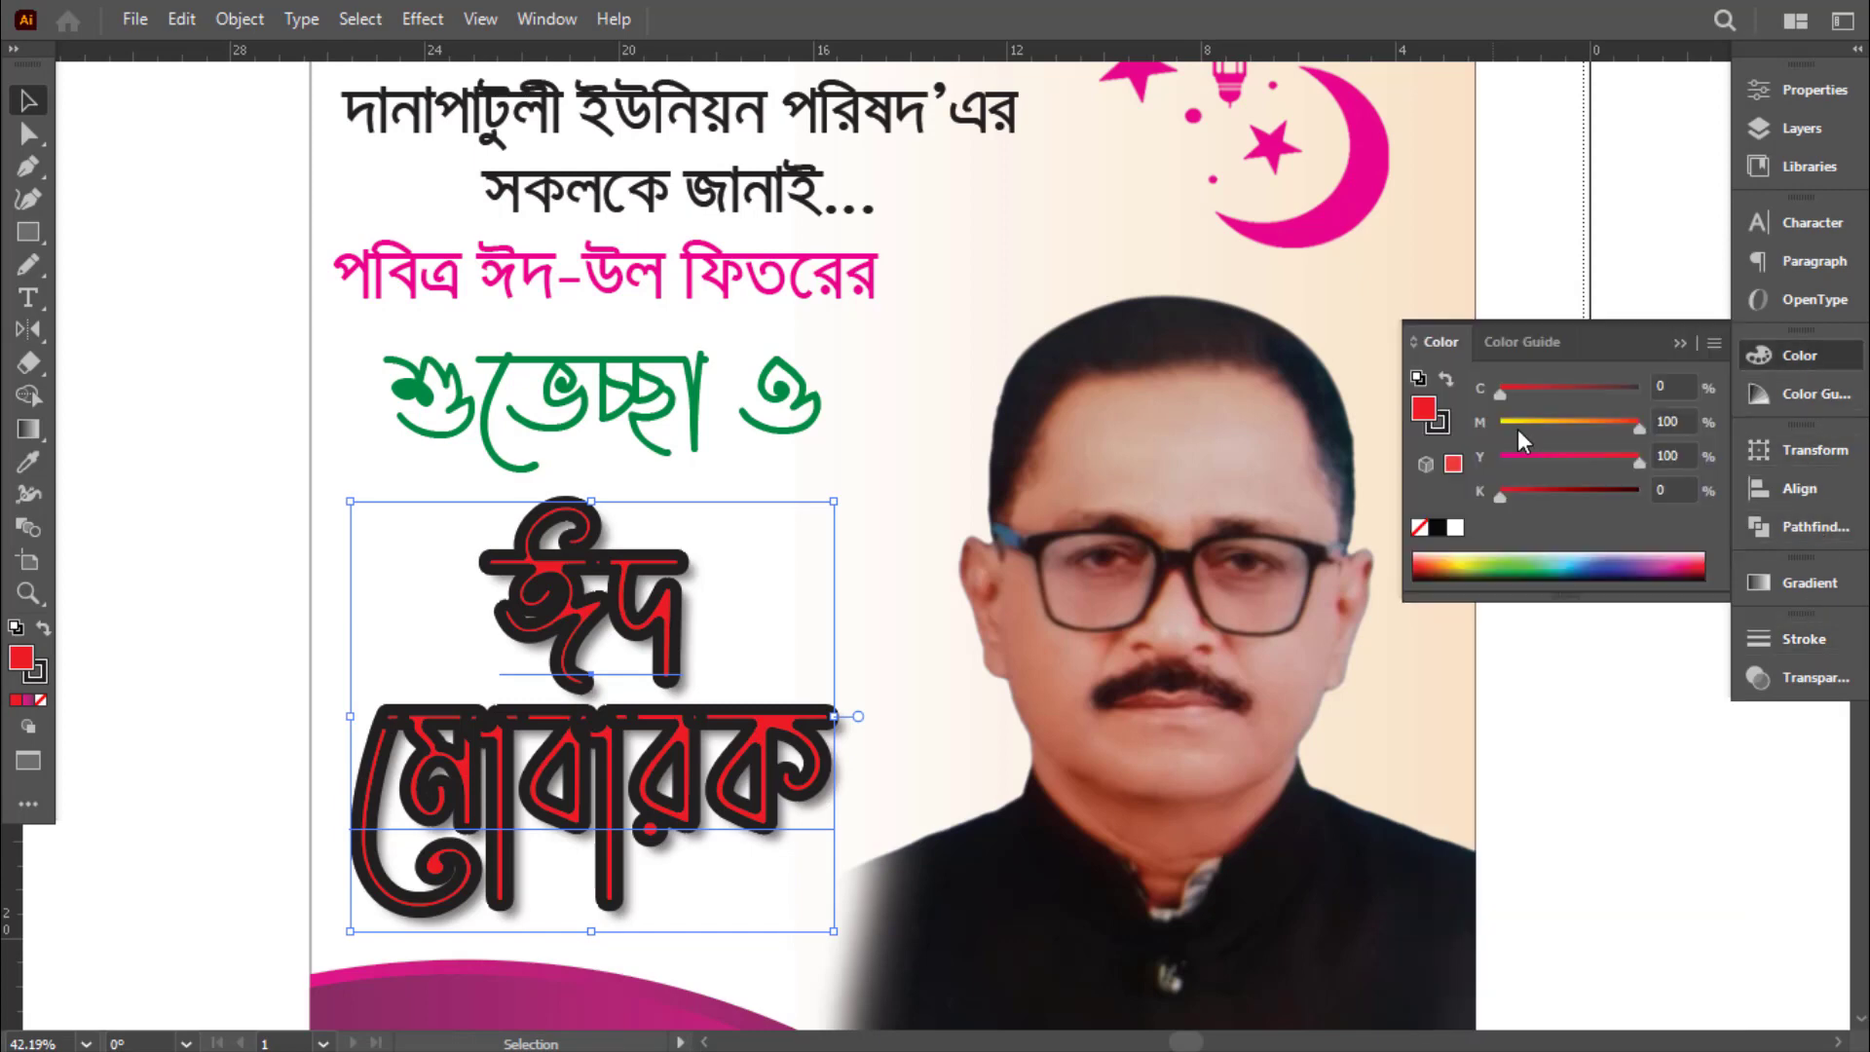
click(1445, 425)
click(1455, 527)
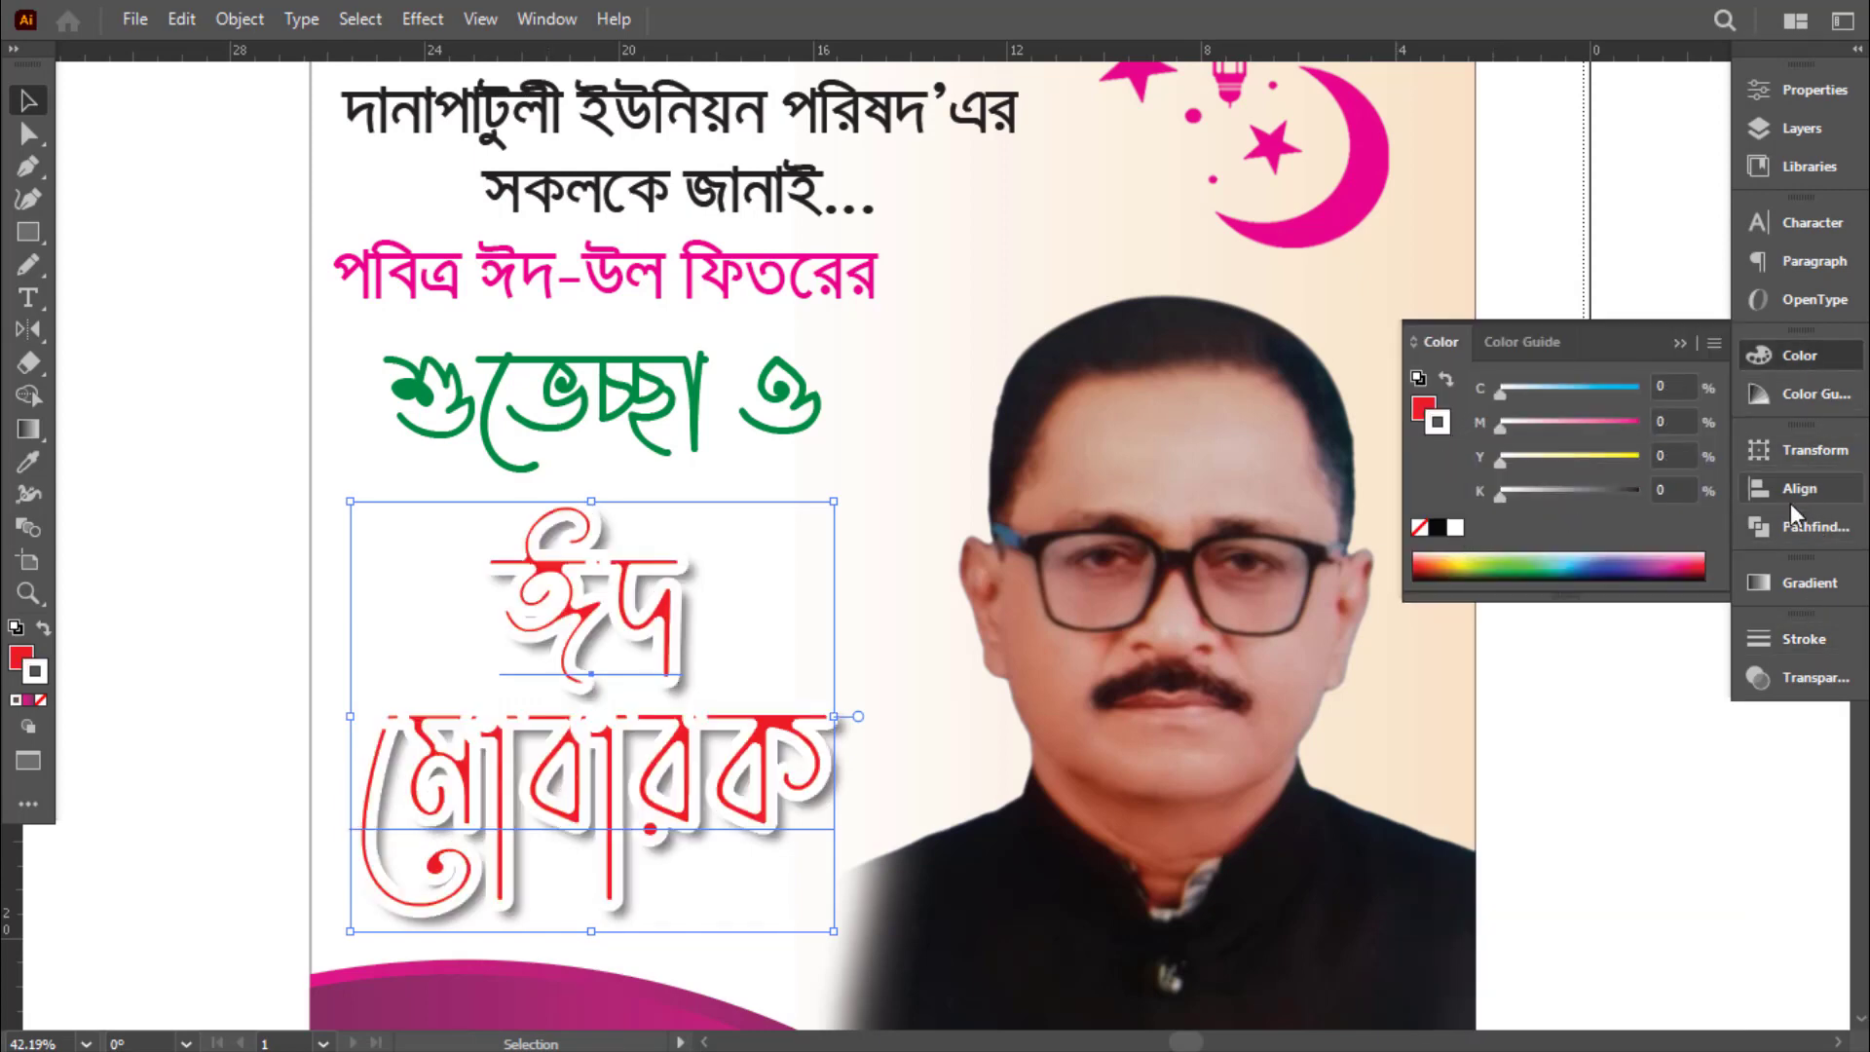
Overlay a copy of the red text in front of the white-stroked one and set the copy's stroke weight to 0
click(1801, 638)
click(1558, 625)
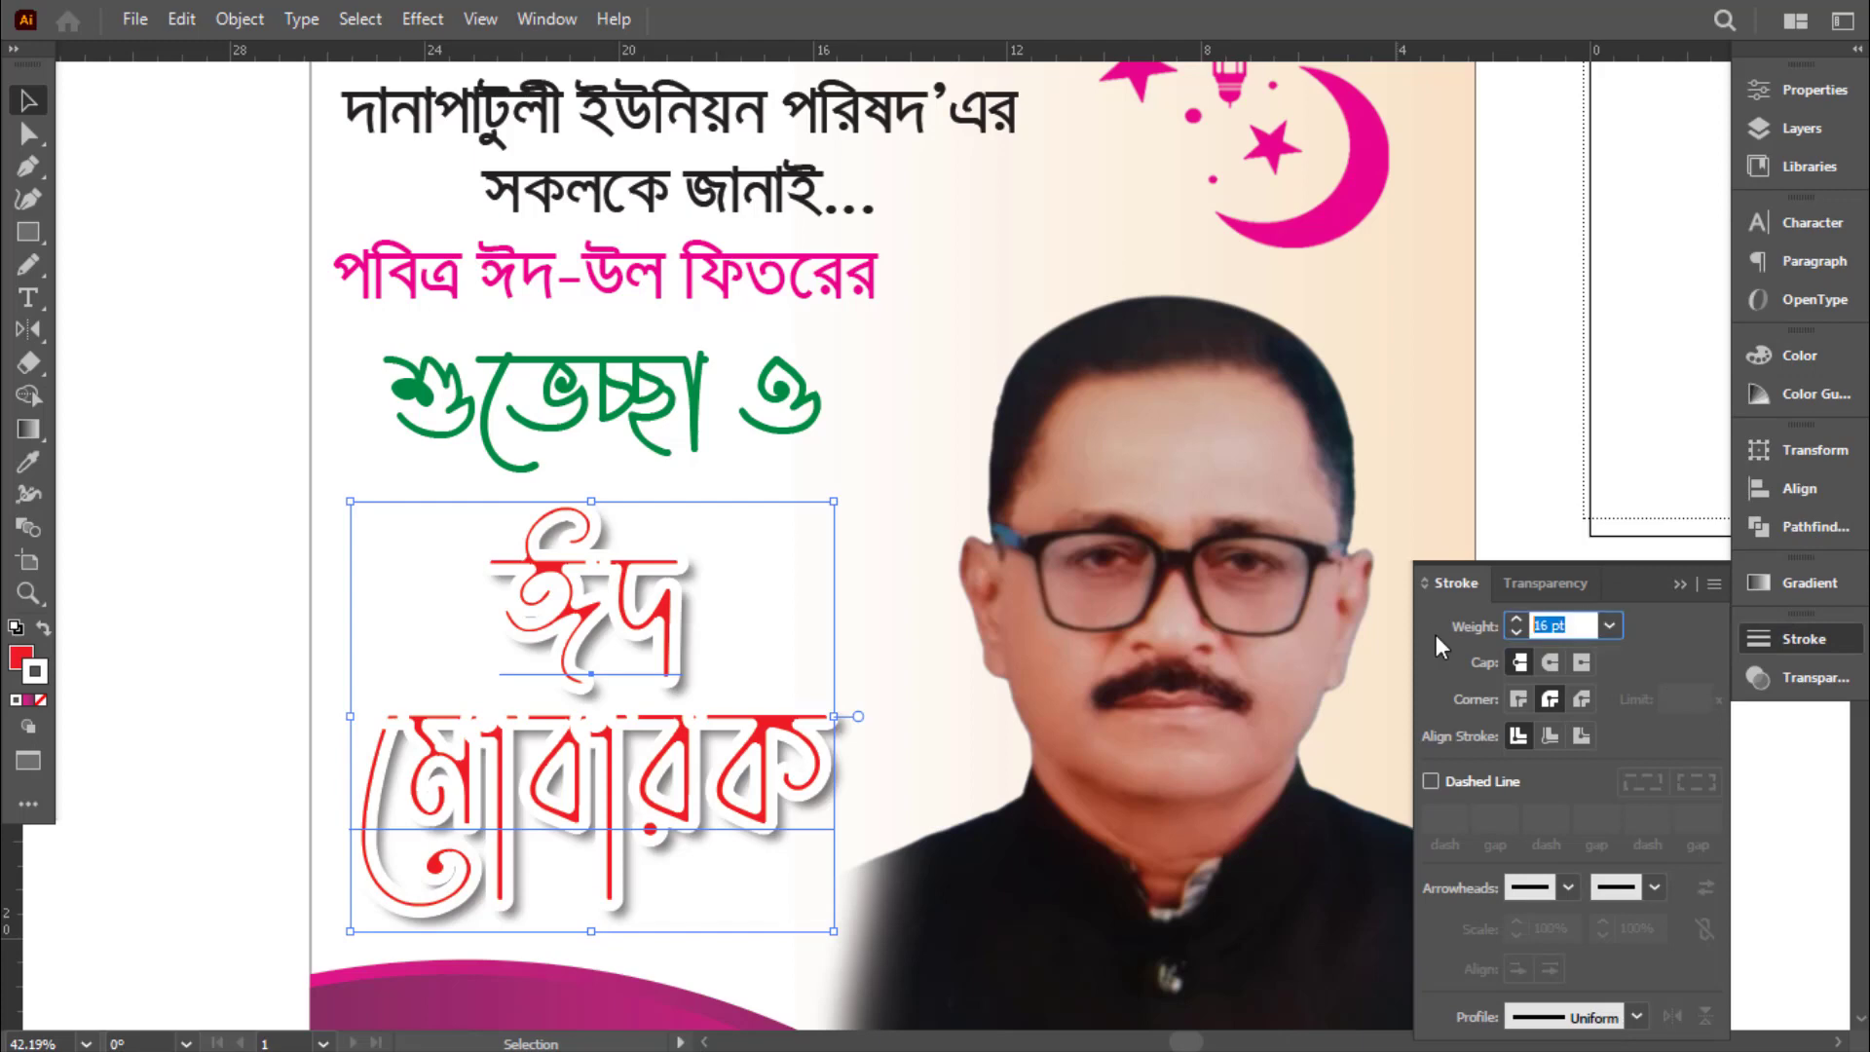
text(0)
key(Return)
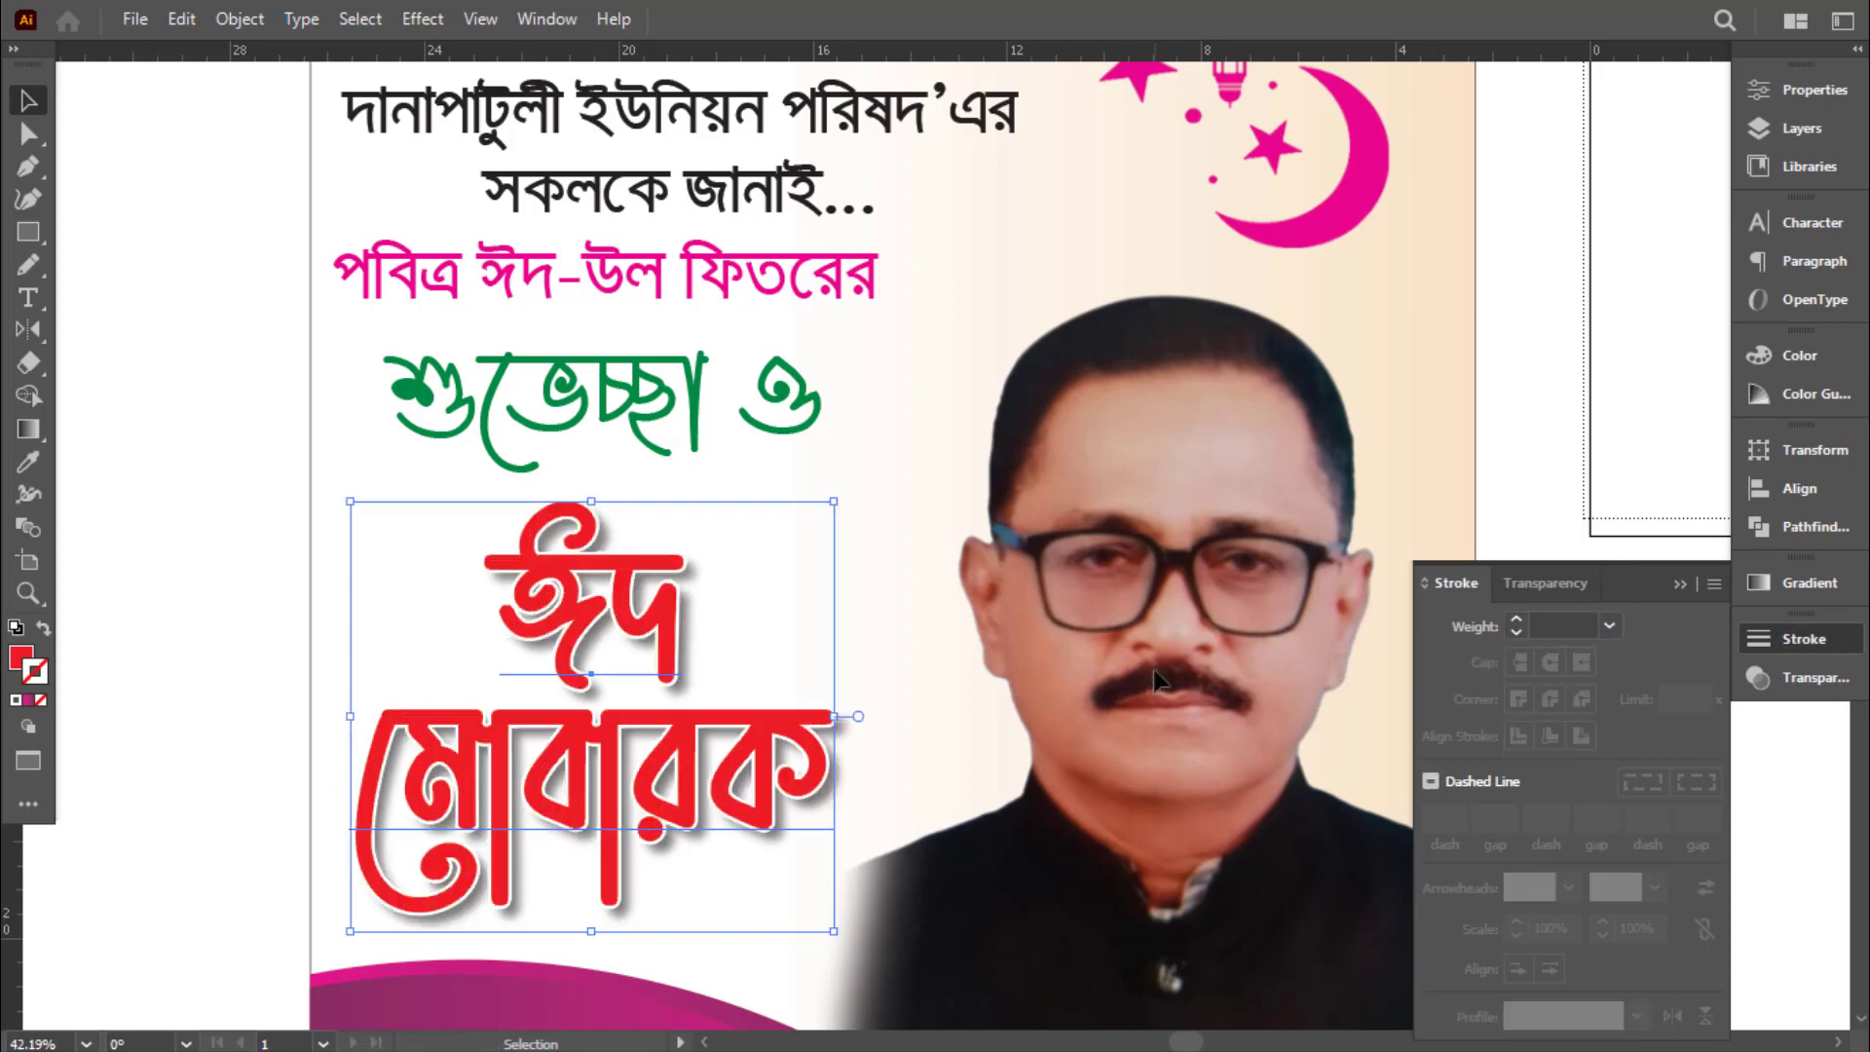
Examine the outlined, shadowed ঈদ মোবারক text up close and within the whole poster in full-screen mode
key(z)
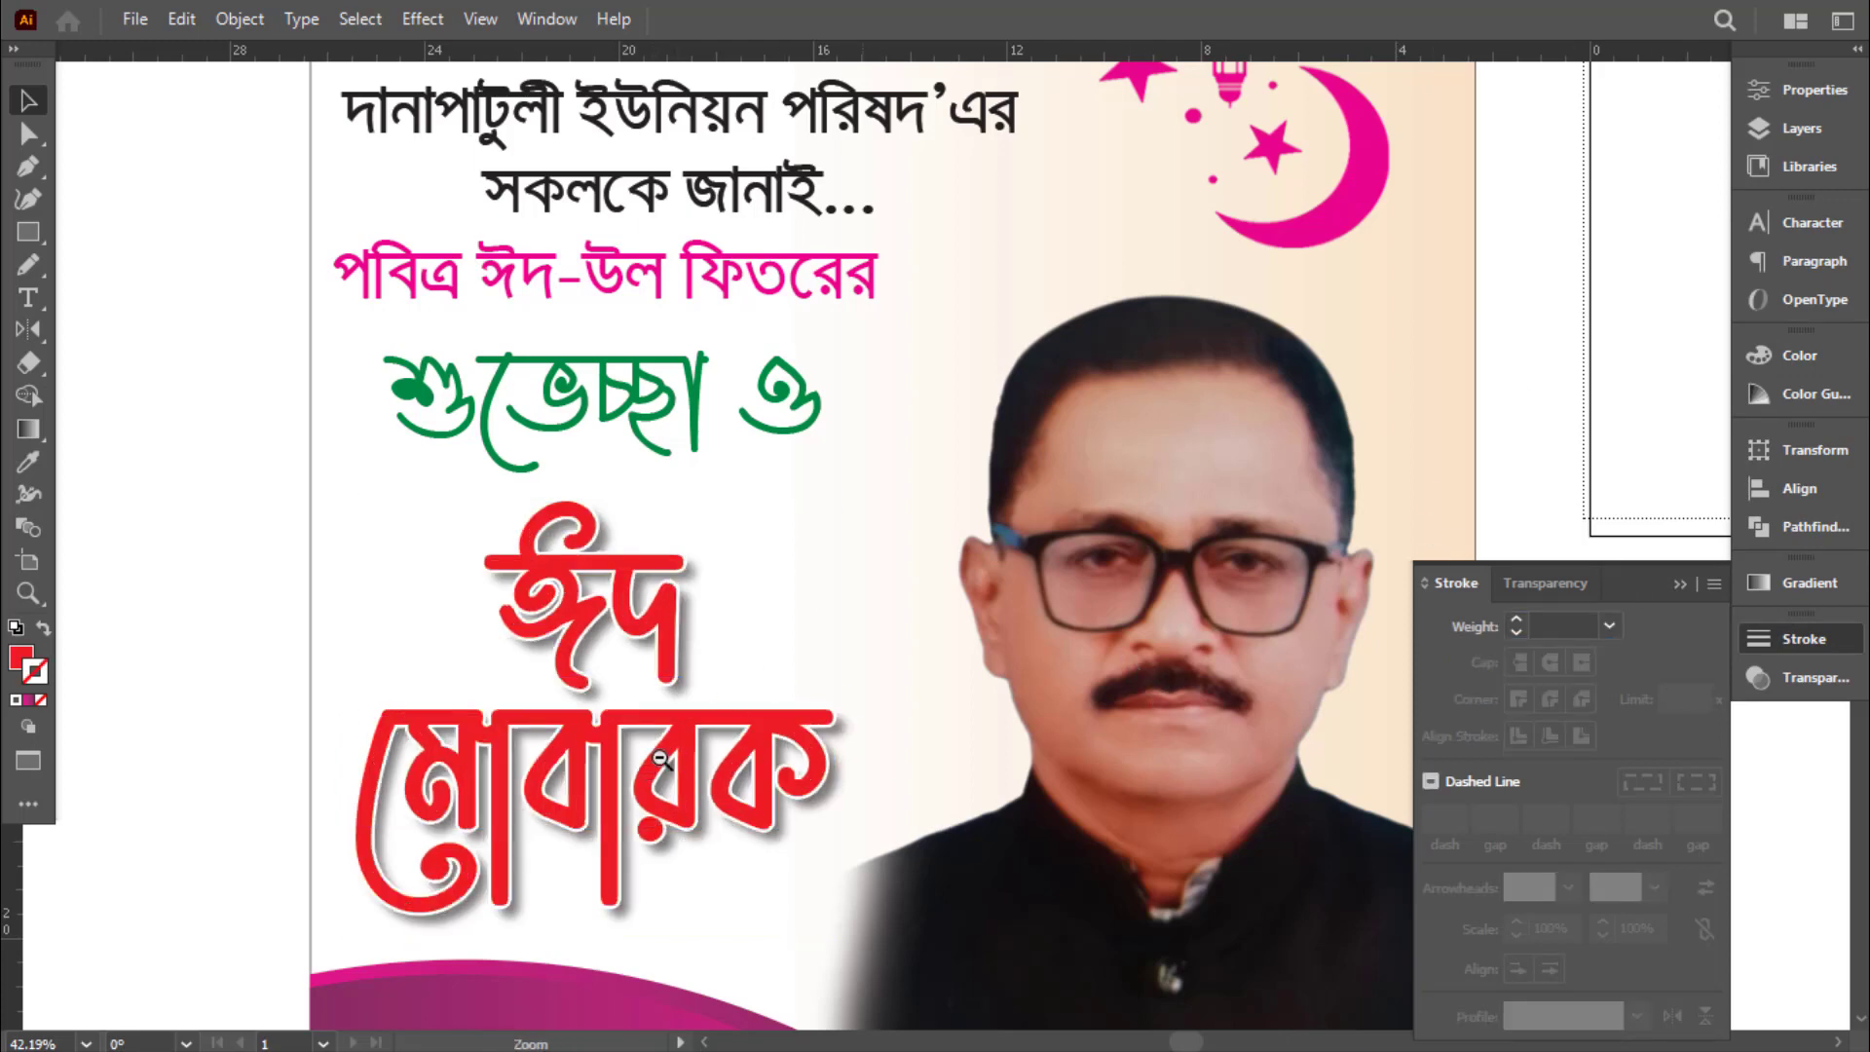
alt+click(545, 771)
drag(1032, 865, 998, 773)
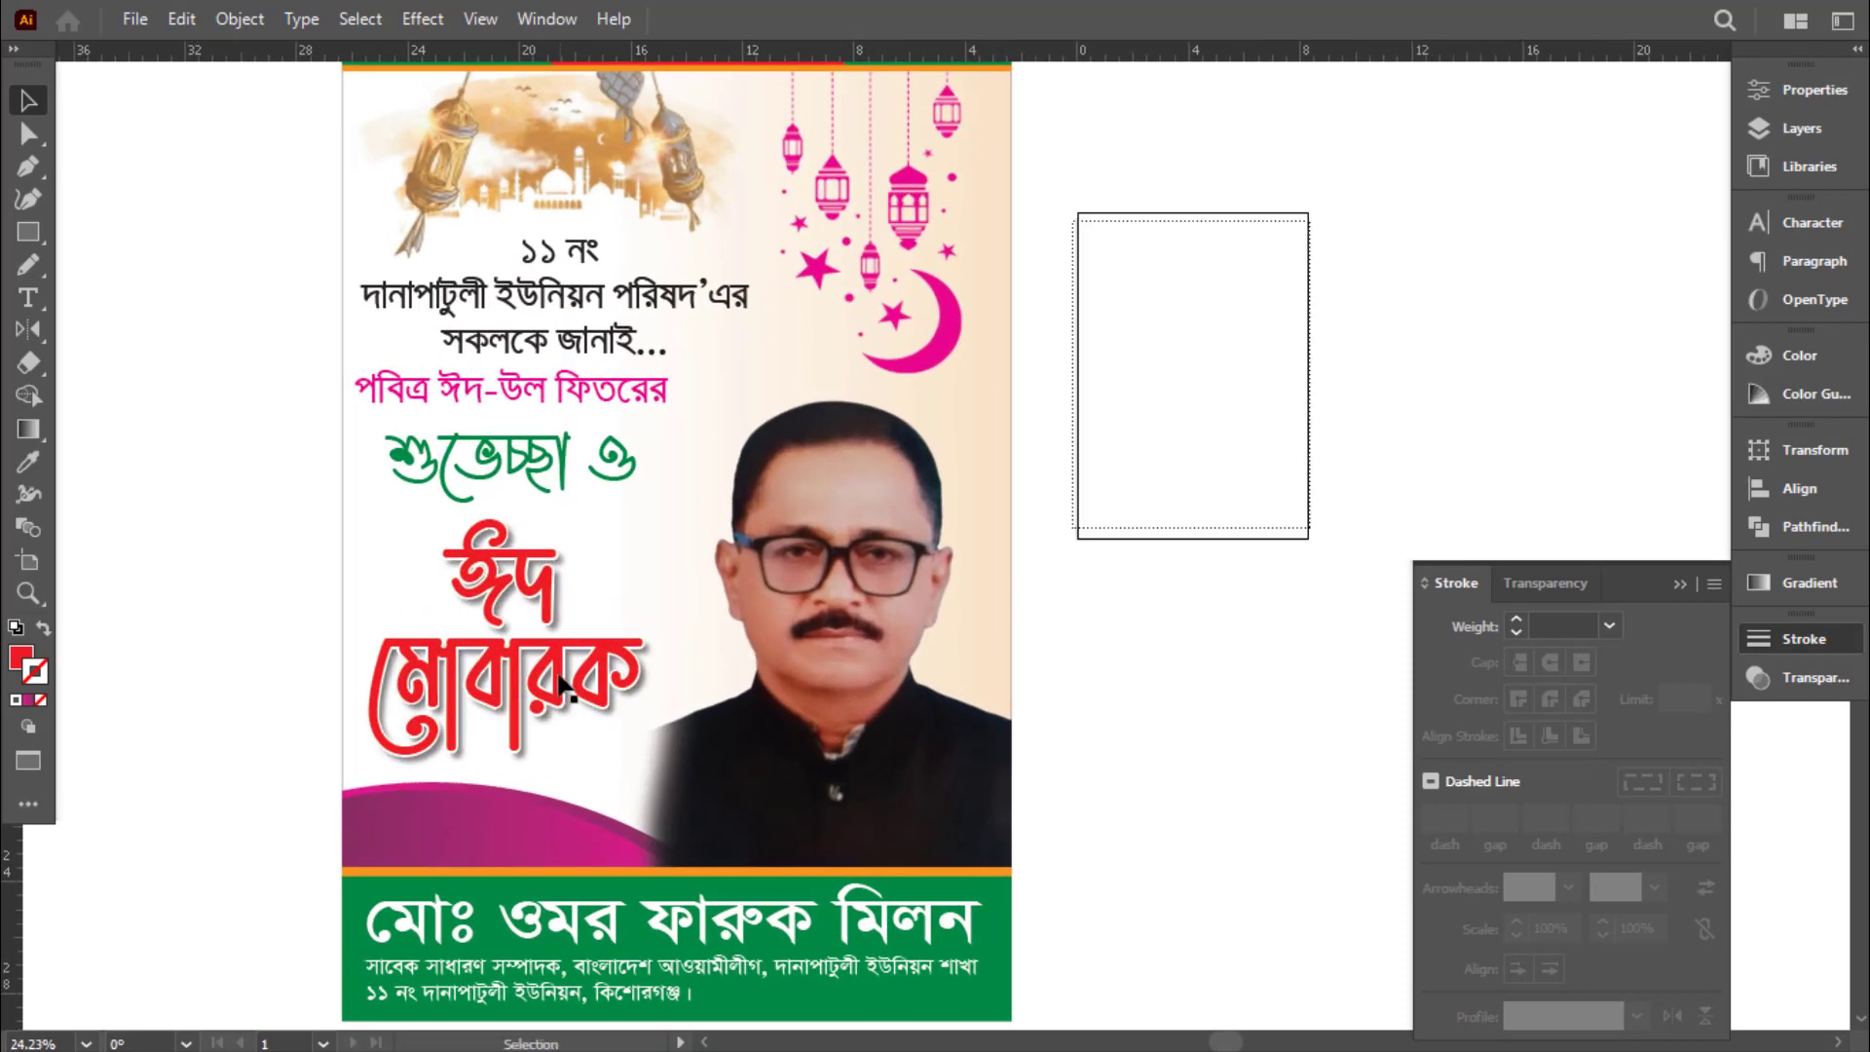
click(569, 674)
key(z)
click(426, 746)
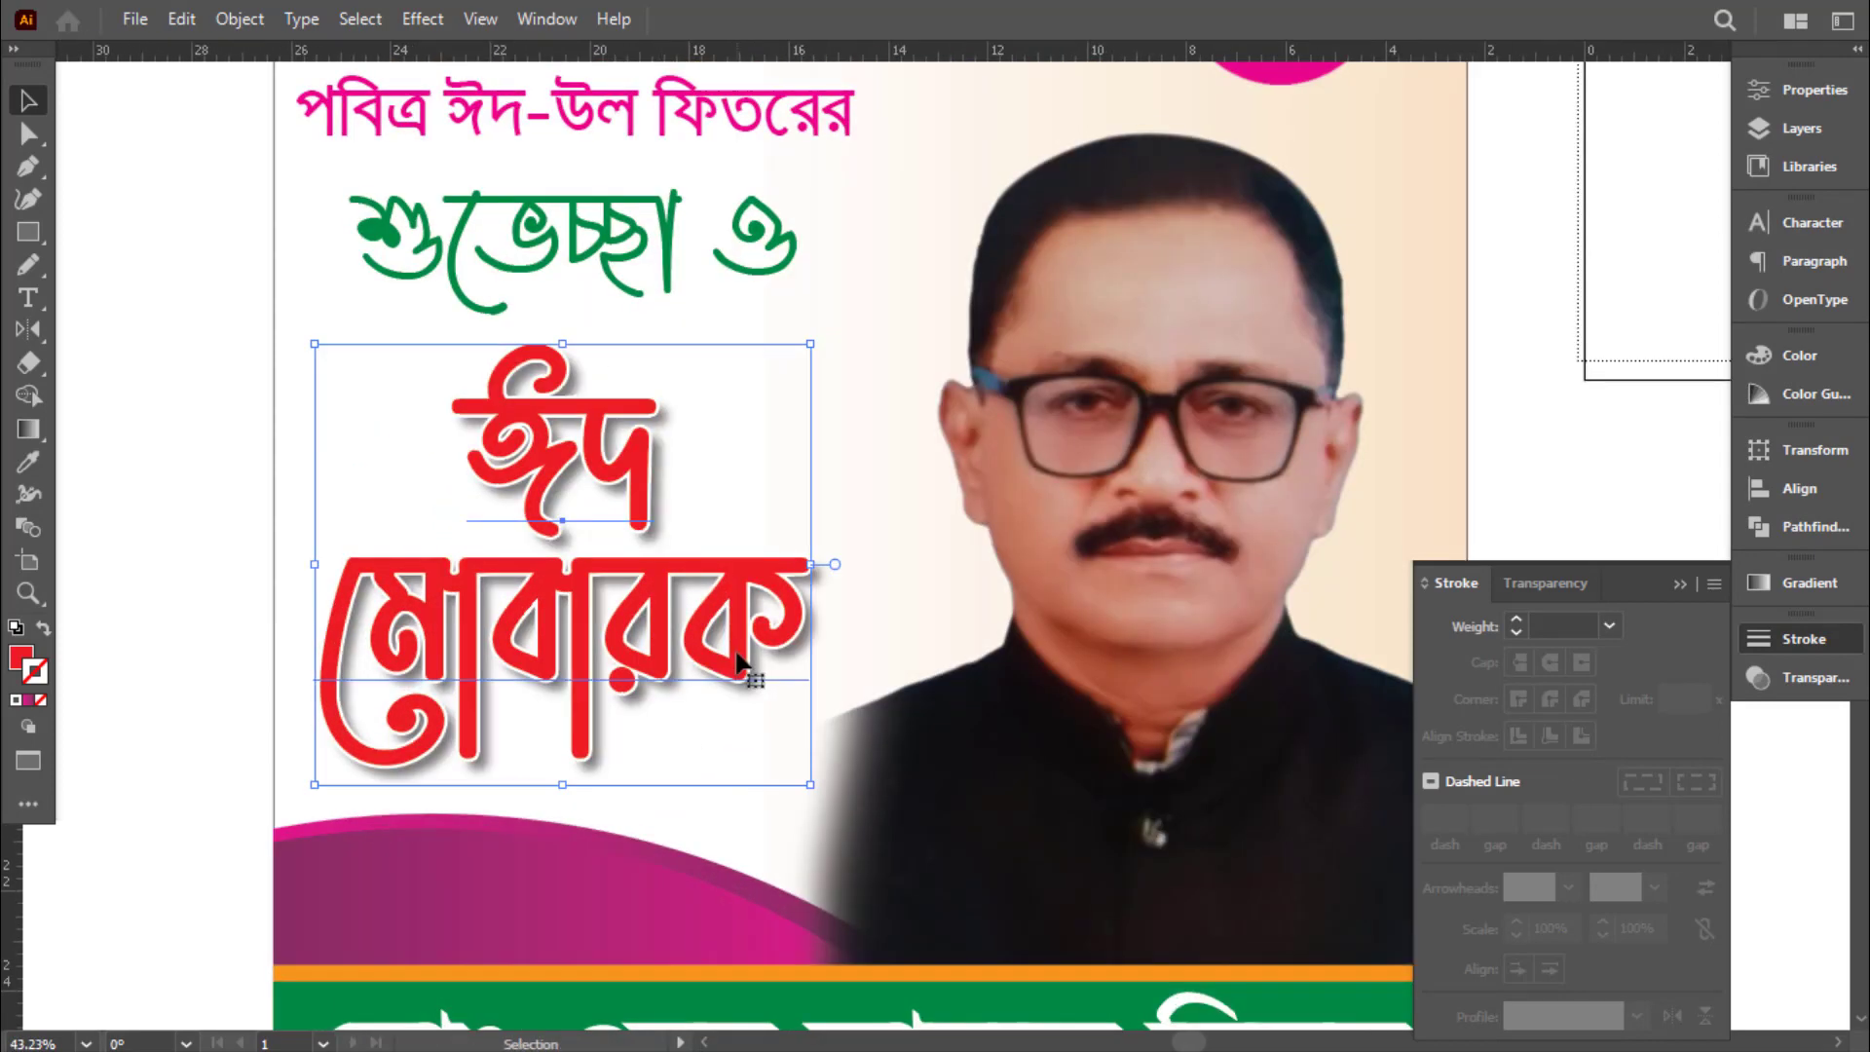
alt+click(674, 694)
key(v)
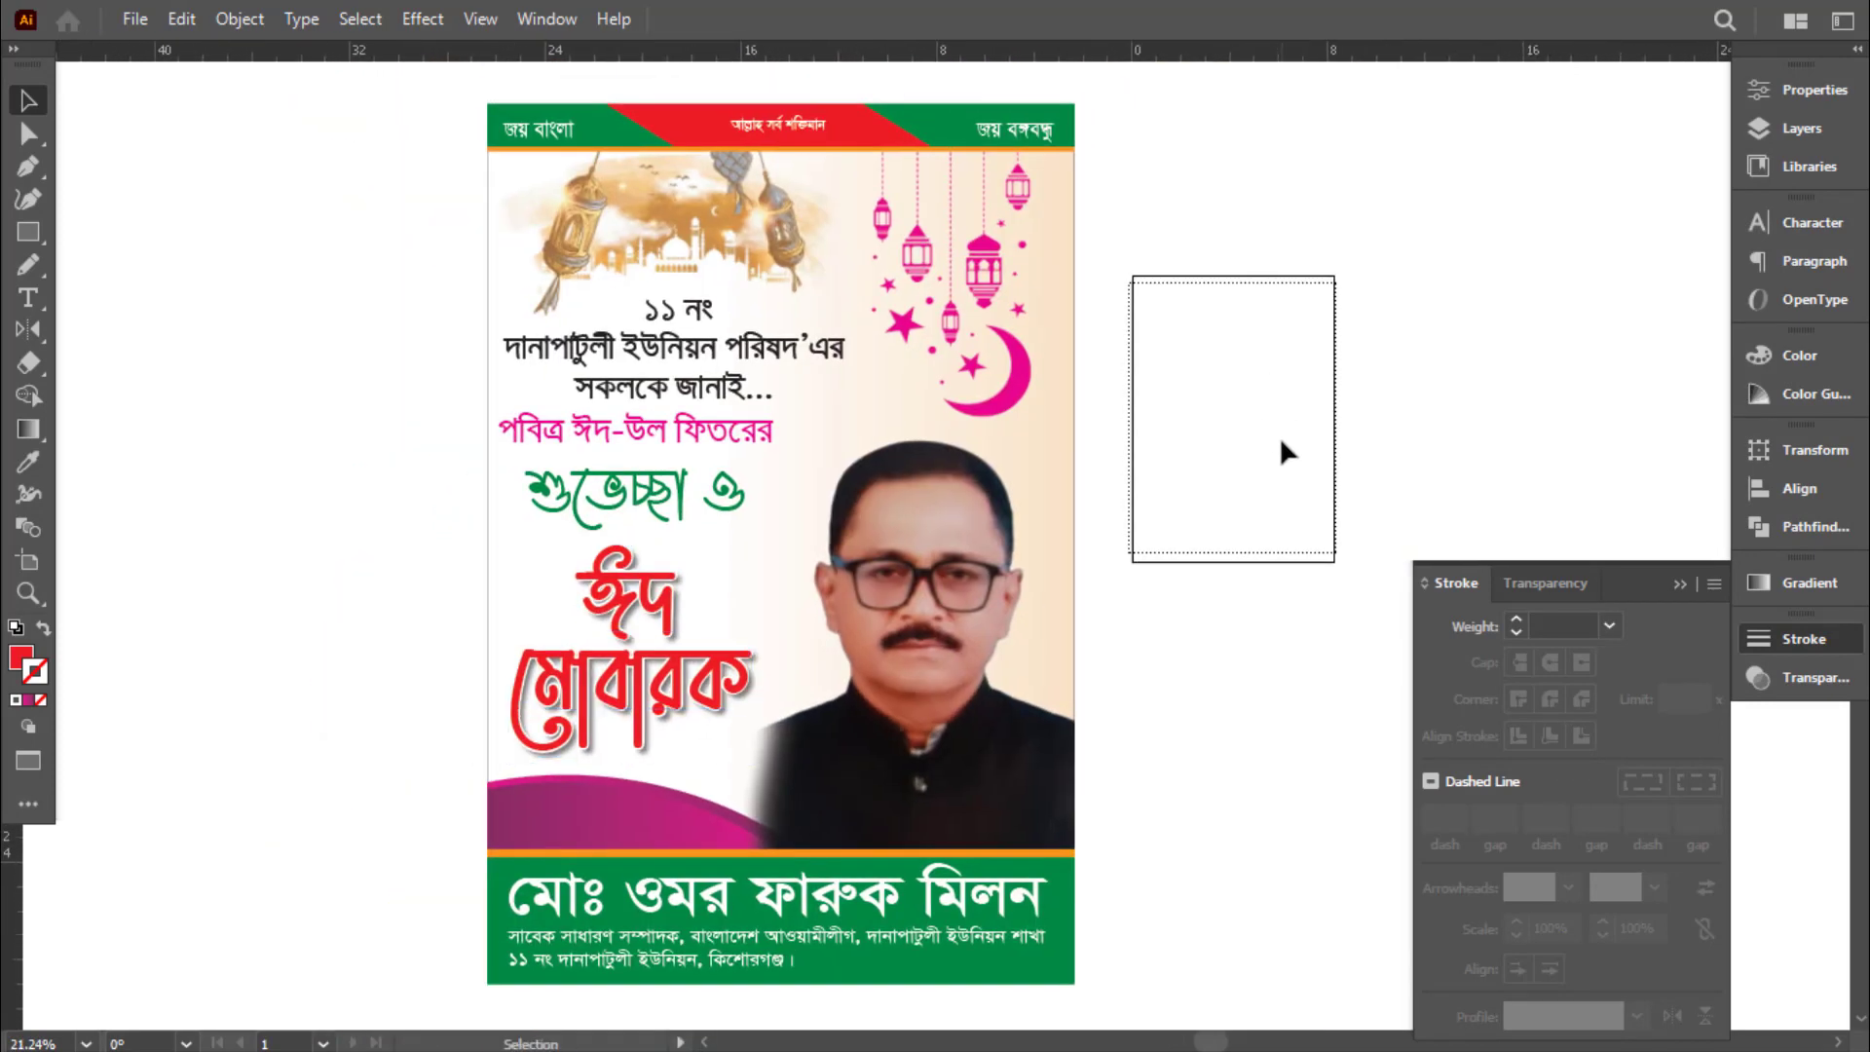
click(1816, 640)
key(f)
drag(1261, 457, 1284, 488)
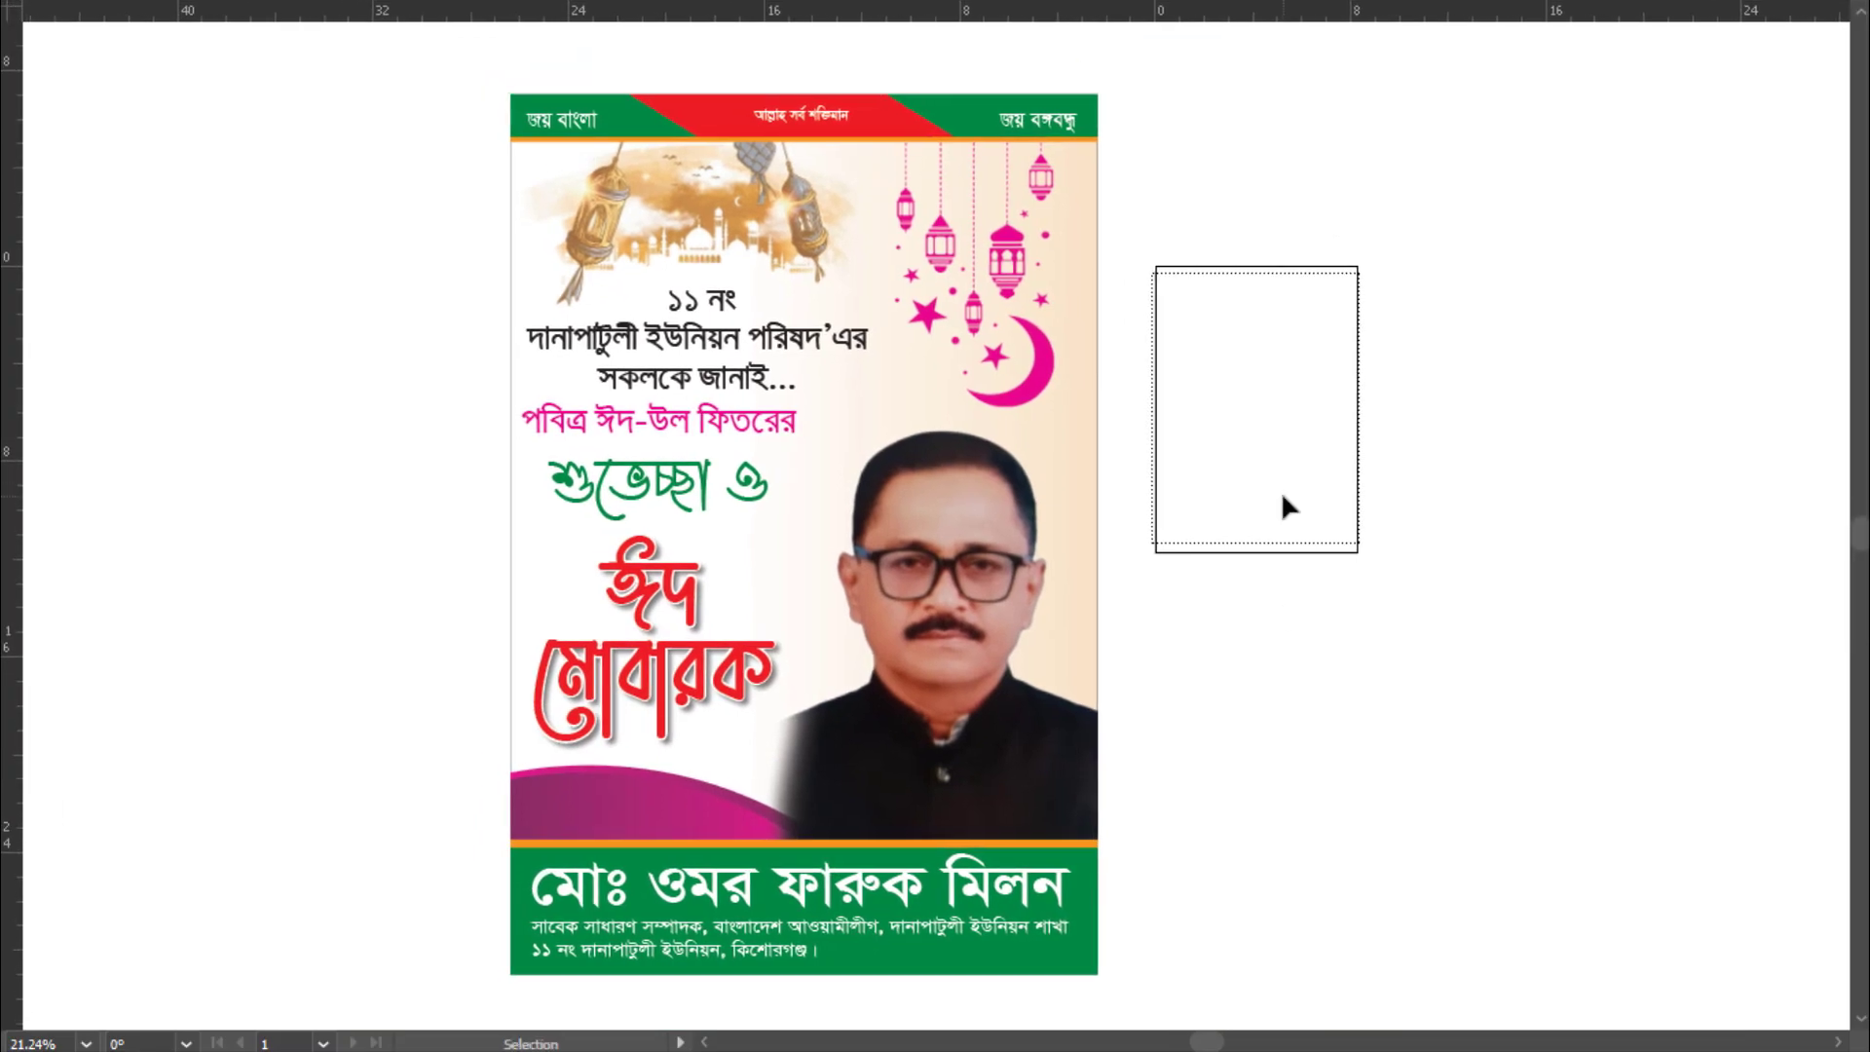
Enlarge the portrait slightly toward its upper-left corner and deselect it
click(1052, 530)
drag(748, 429, 737, 417)
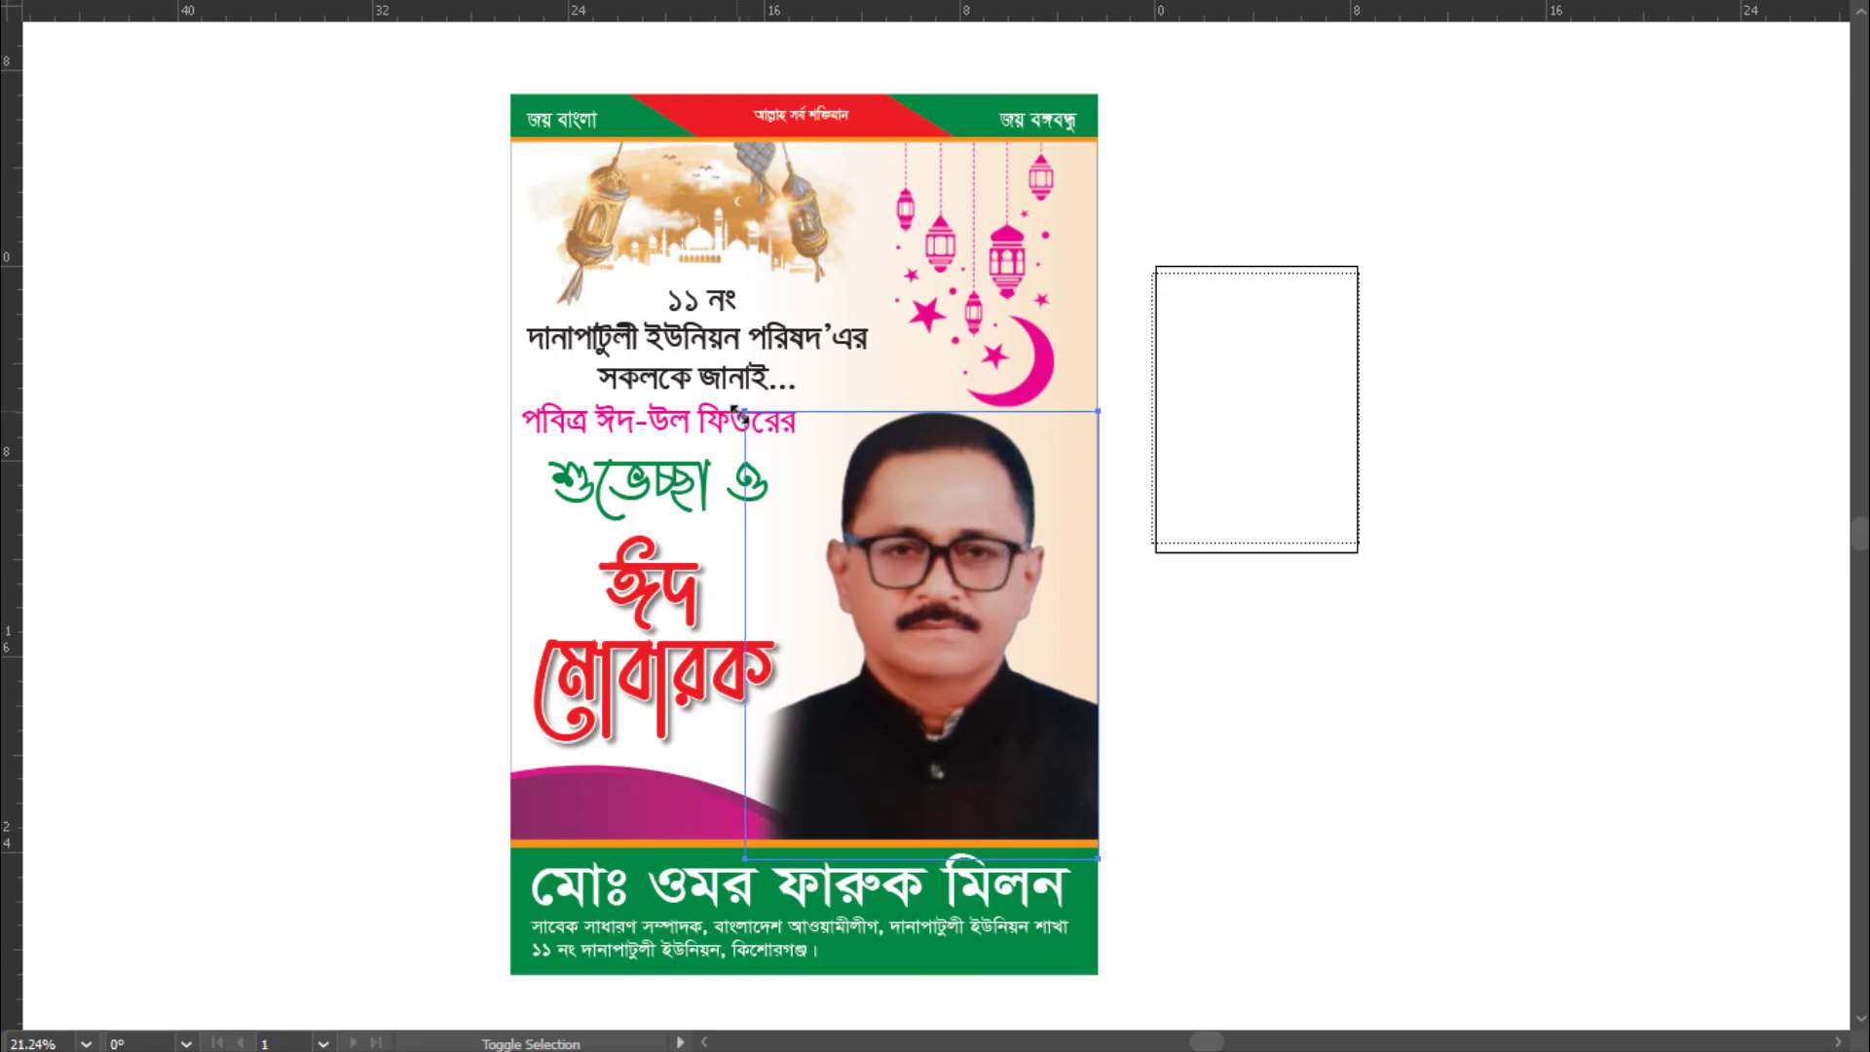
click(1428, 326)
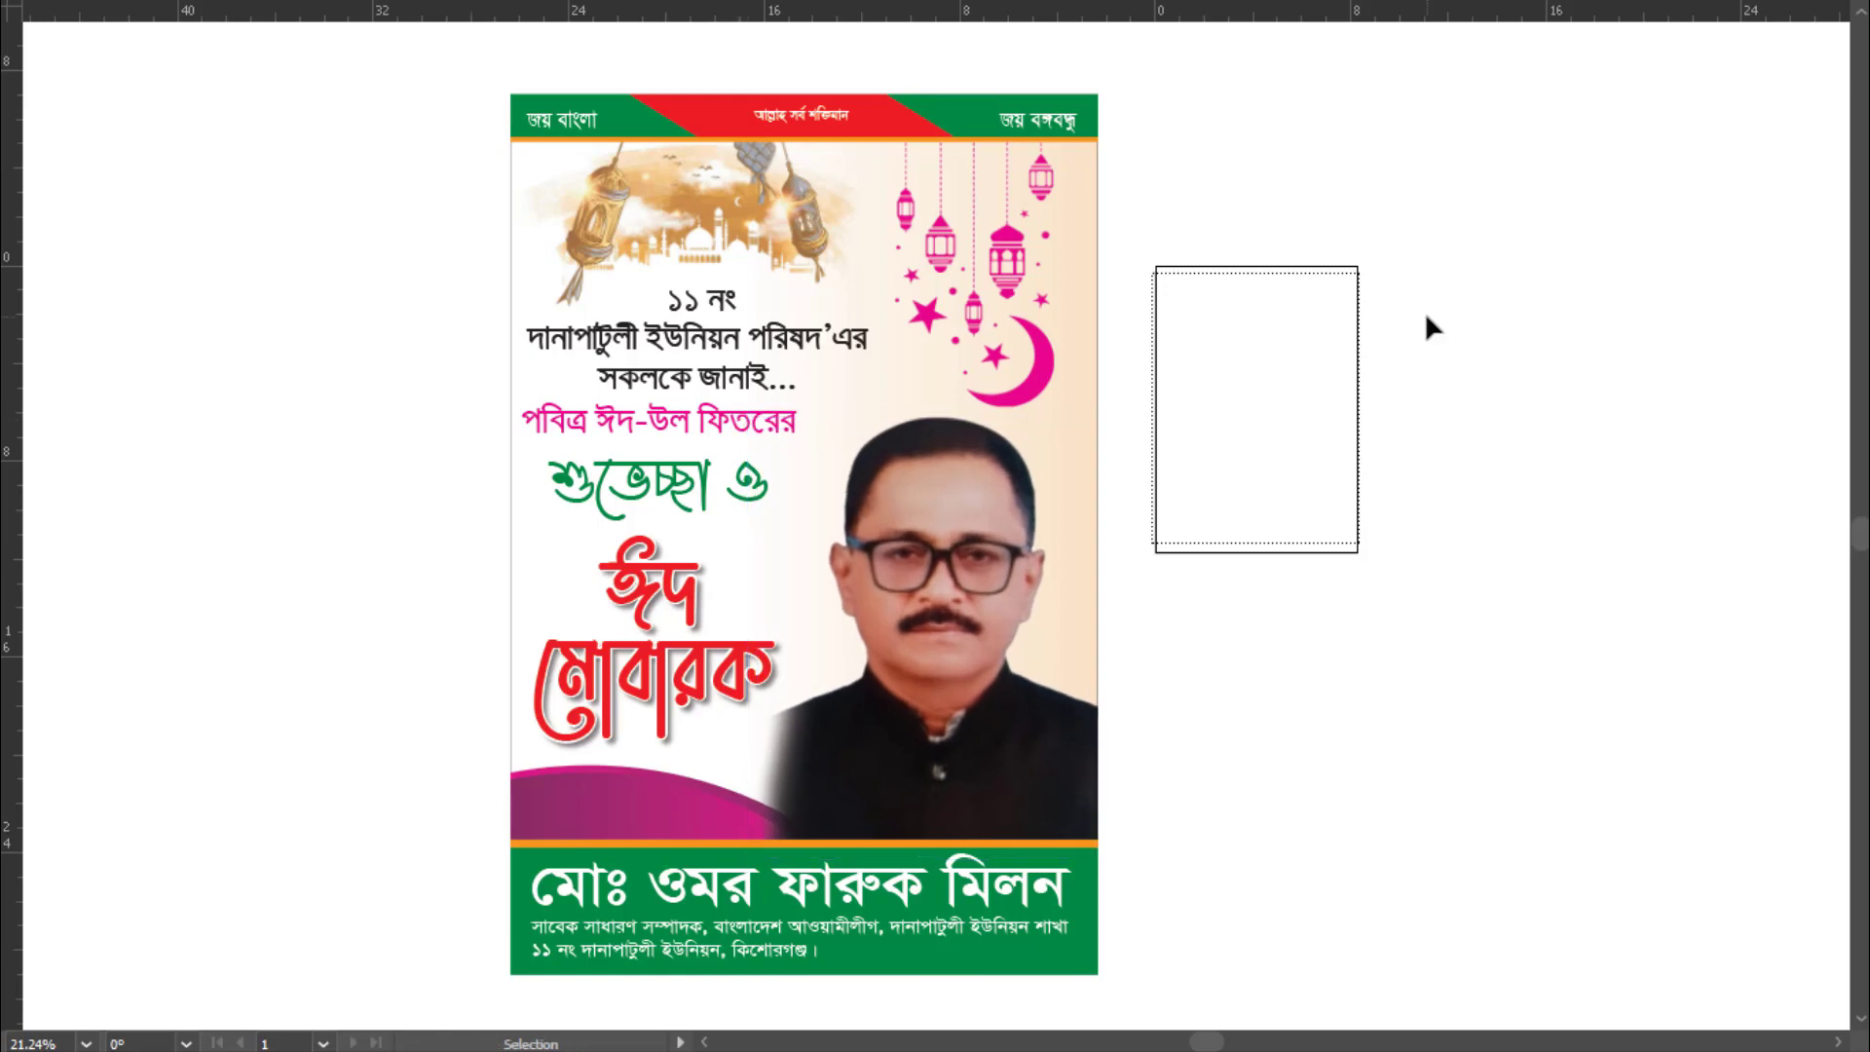
key(a)
key(v)
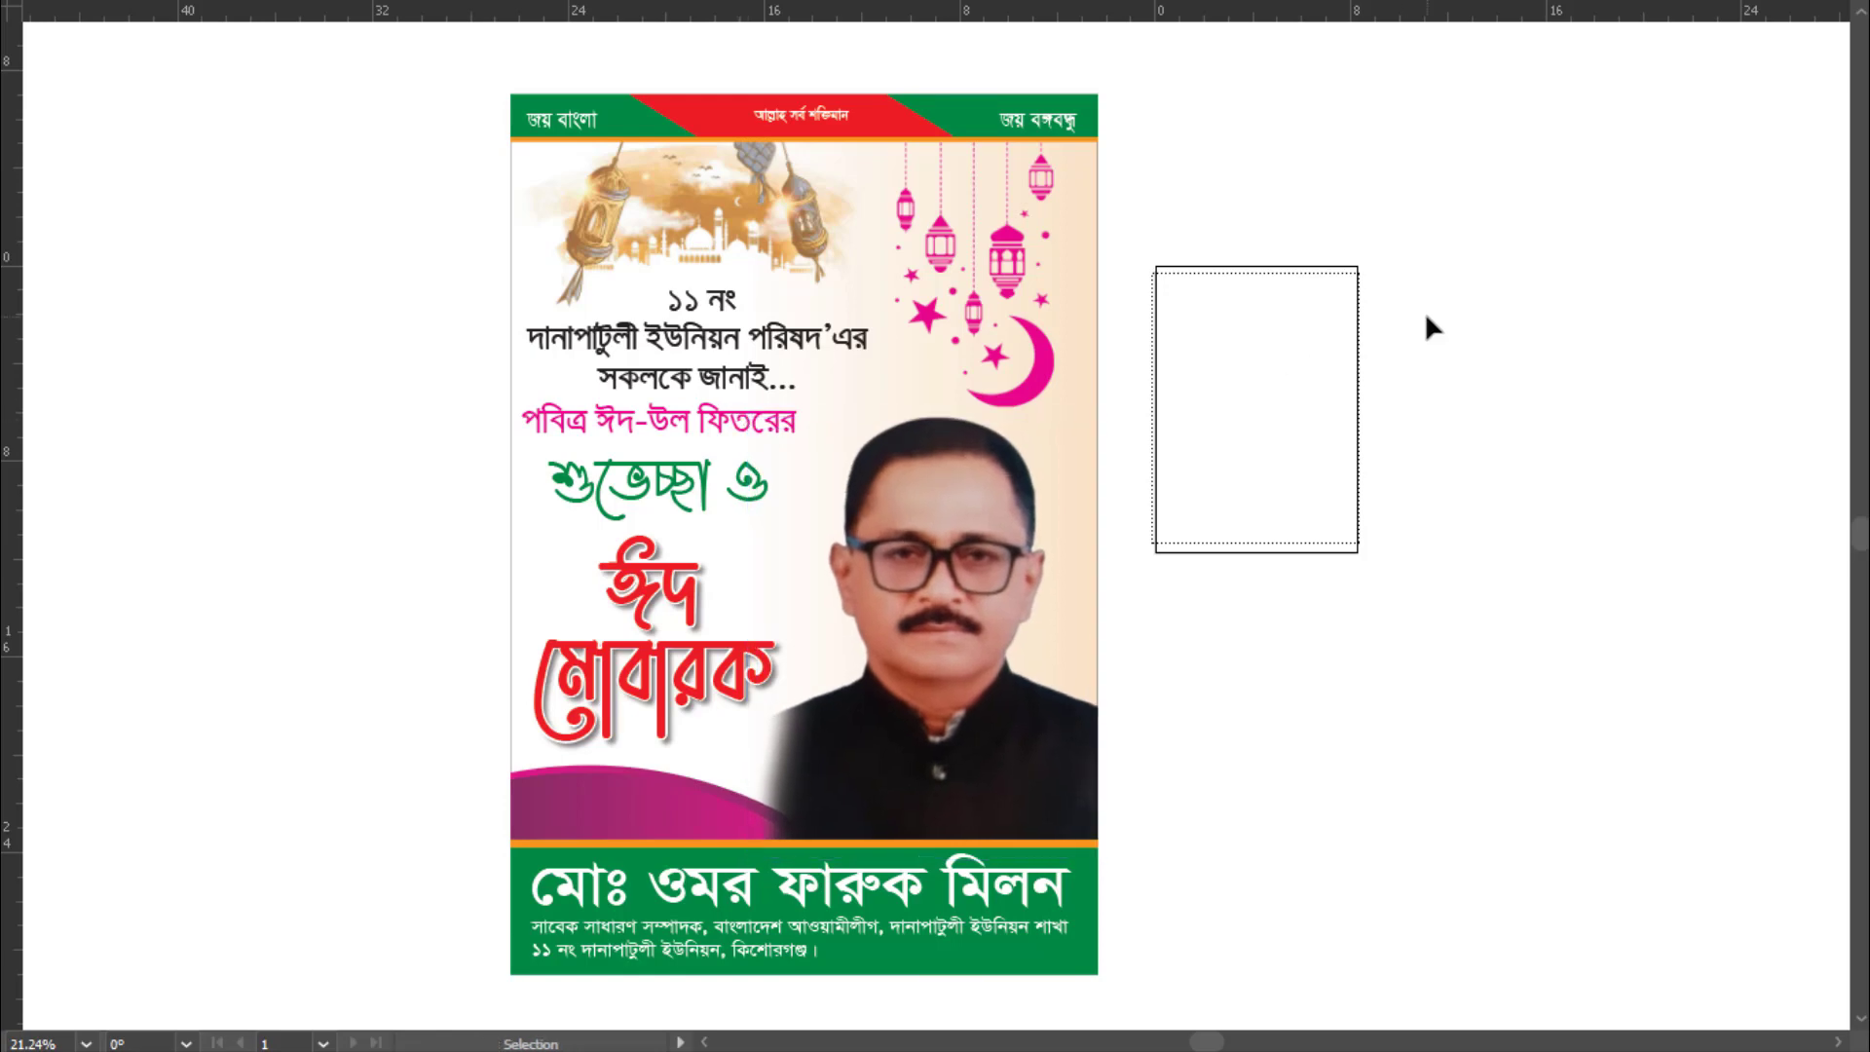